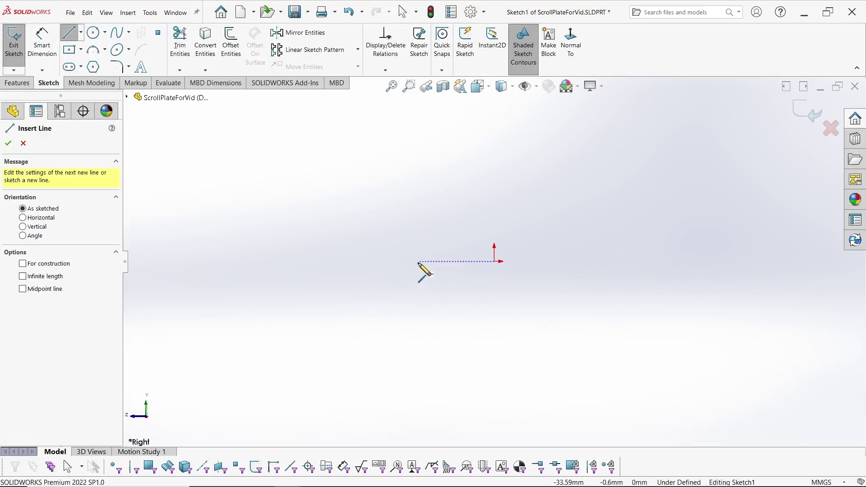
- Sketch a horizontal line about 96 mm long through the origin and make it construction geometry
{"action": "left_click", "coordinate": [636, 262]}
{"action": "key", "text": "Escape"}
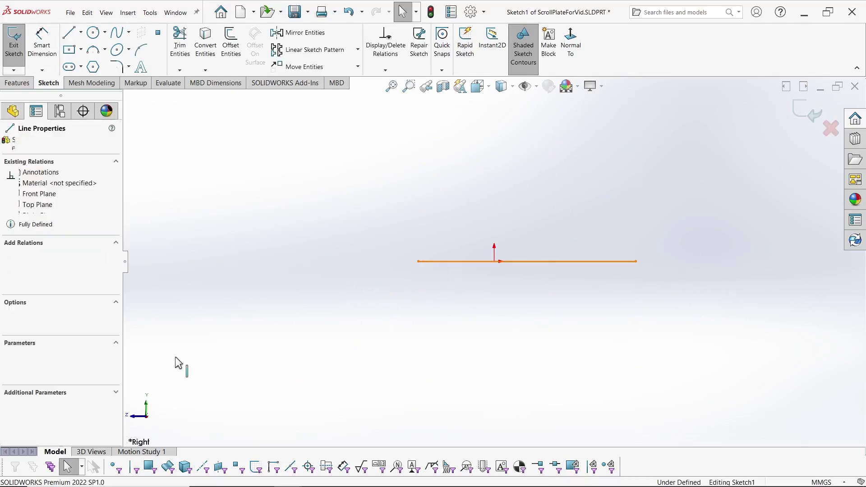
{"action": "left_click", "coordinate": [25, 311]}
{"action": "left_click", "coordinate": [9, 145]}
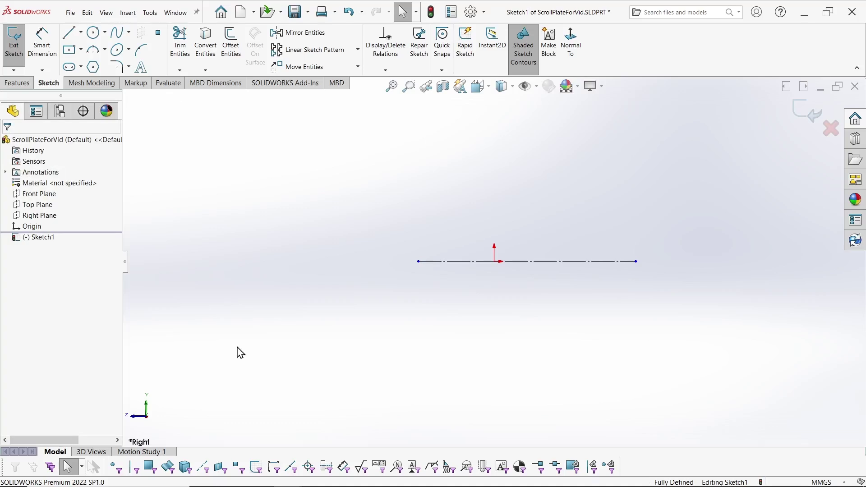
- Sketch a closed L-shaped profile directly above the origin, about 34 mm wide and 23 mm tall, with its long leg parallel to the centerline
{"action": "left_click", "coordinate": [69, 37]}
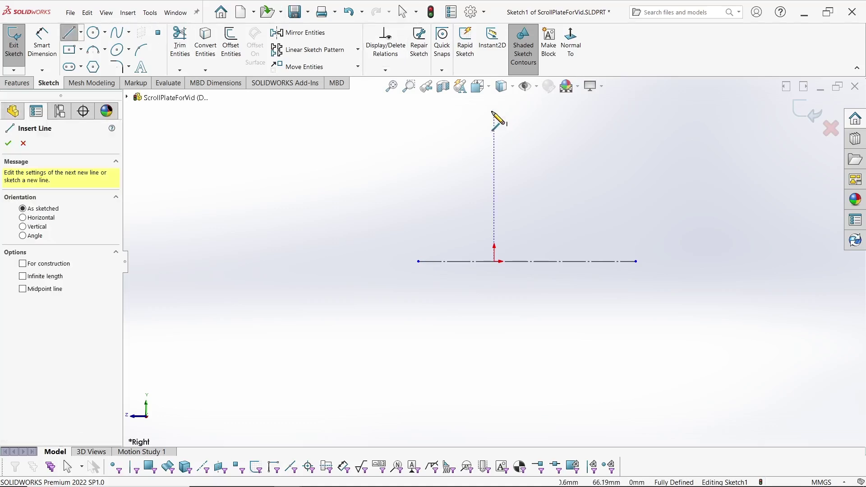
{"action": "left_click", "coordinate": [494, 112]}
{"action": "left_click", "coordinate": [494, 163]}
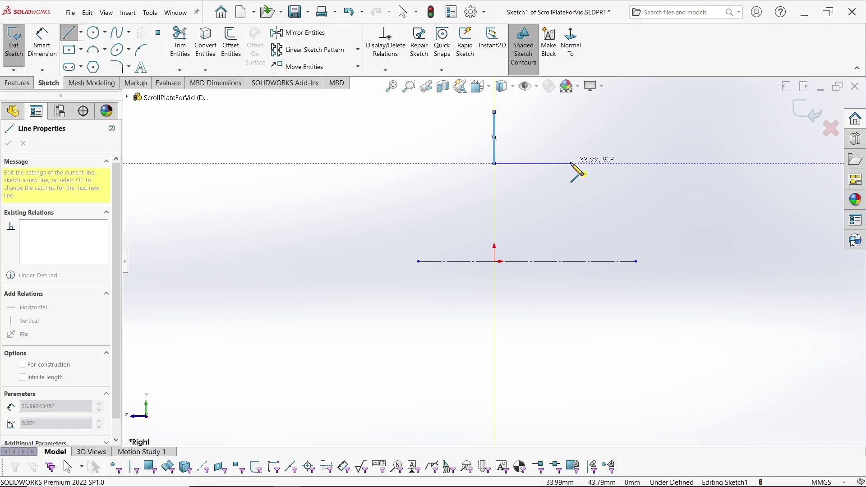
{"action": "left_click", "coordinate": [571, 164]}
{"action": "left_click", "coordinate": [572, 149]}
{"action": "left_click", "coordinate": [516, 149]}
{"action": "left_click", "coordinate": [517, 112]}
{"action": "left_click", "coordinate": [494, 112]}
{"action": "key", "text": "Escape"}
- Dimension the profile's top edge across the centerline as a 131 mm diameter
{"action": "scroll", "coordinate": [556, 230], "scroll_direction": "up", "scroll_amount": 2}
{"action": "scroll", "coordinate": [552, 240], "scroll_direction": "down", "scroll_amount": 4}
{"action": "key", "text": "s"}
{"action": "left_click", "coordinate": [561, 285]}
{"action": "left_click", "coordinate": [428, 155]}
{"action": "left_click", "coordinate": [468, 307]}
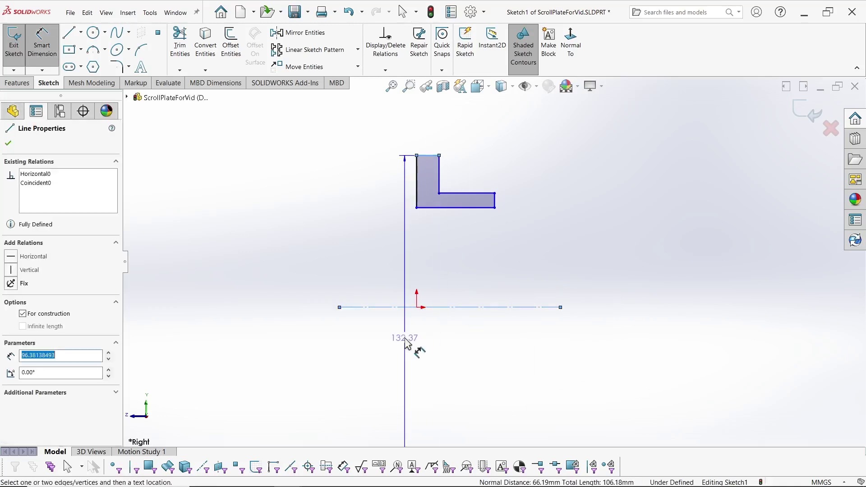
{"action": "left_click", "coordinate": [358, 343]}
{"action": "type", "text": "131"}
{"action": "key", "text": "Return"}
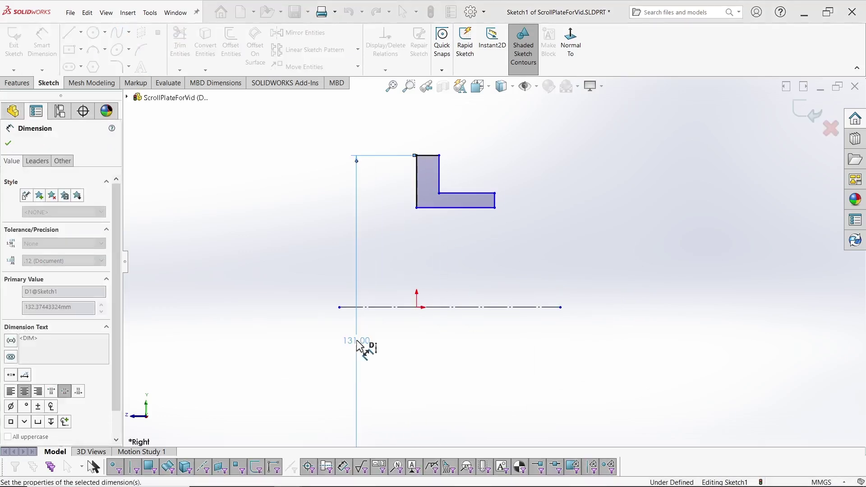
- Dimension the profile's top edge to set the plate thickness to 5 mm
{"action": "left_click", "coordinate": [428, 156]}
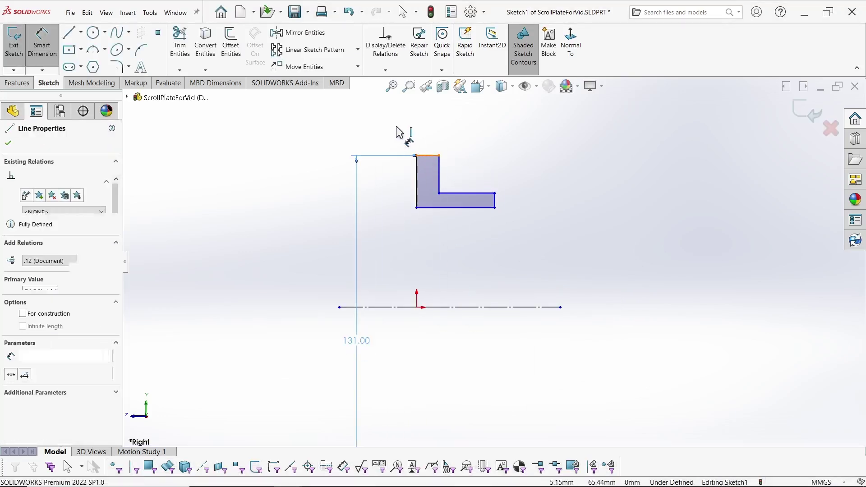
{"action": "left_click", "coordinate": [417, 163]}
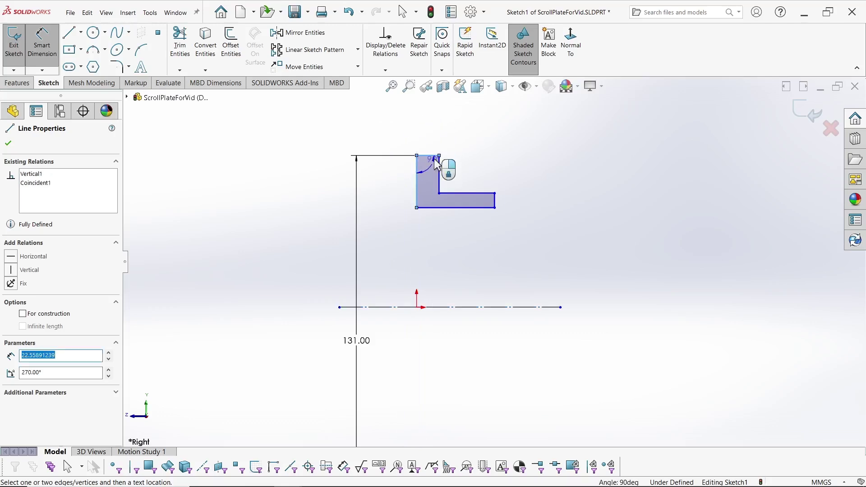
{"action": "left_click", "coordinate": [440, 156]}
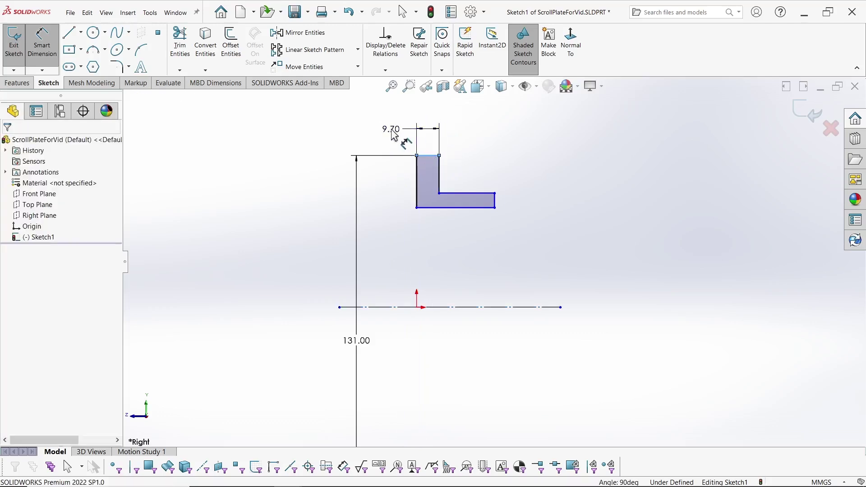
{"action": "left_click", "coordinate": [393, 135]}
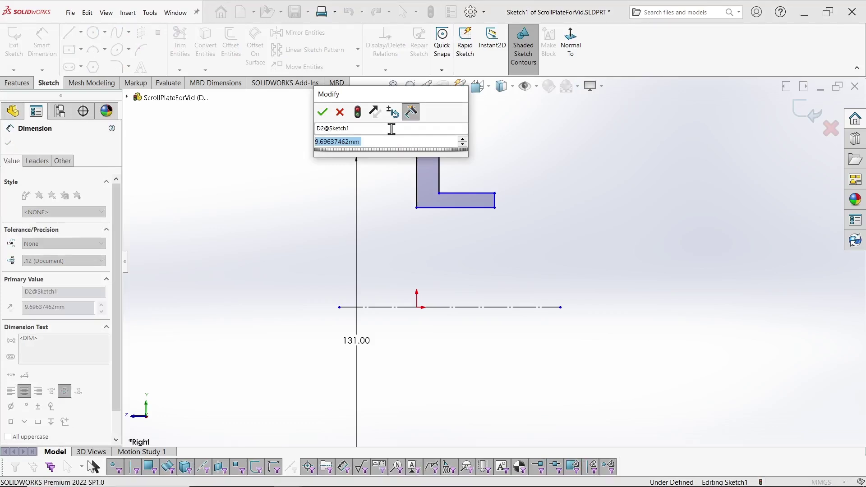
{"action": "type", "text": "5"}
{"action": "key", "text": "Return"}
- Dimension the hub's outer edge across the centerline as a diameter, keeping its sketched size
{"action": "left_click", "coordinate": [455, 194]}
{"action": "left_click", "coordinate": [456, 308]}
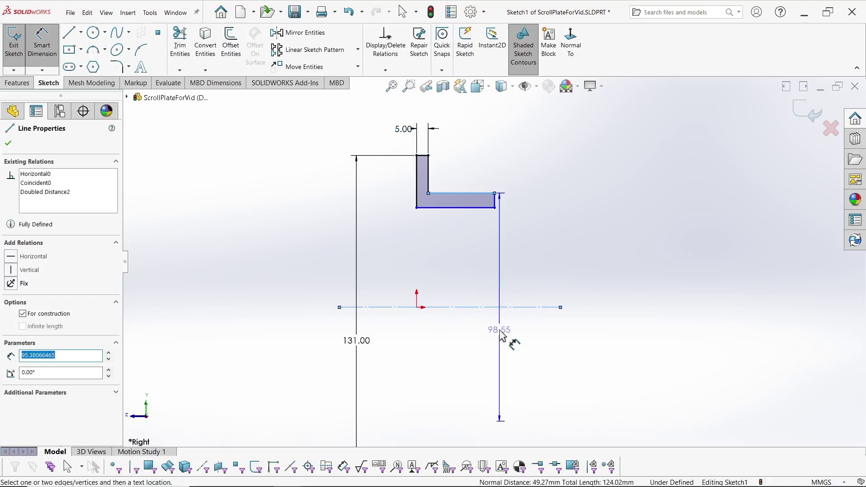
{"action": "left_click", "coordinate": [503, 334]}
{"action": "left_click", "coordinate": [430, 312]}
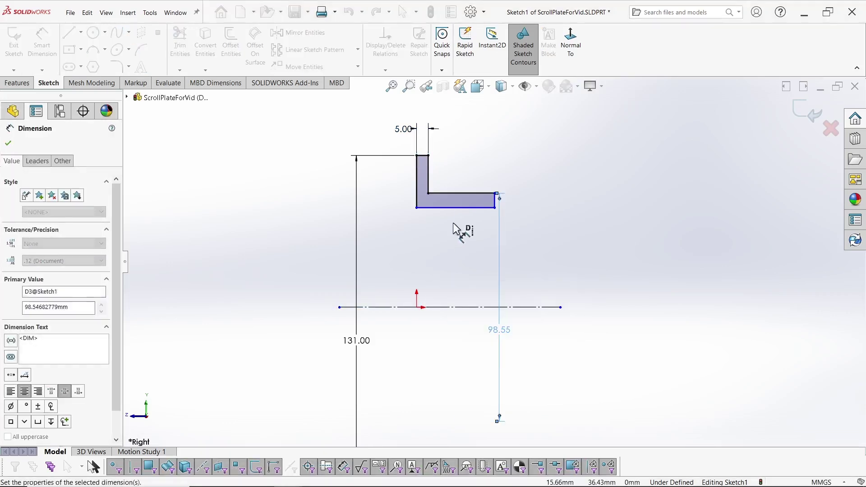
- Dimension the profile's inner edge across the centerline as a 46 mm bore diameter
{"action": "left_click", "coordinate": [458, 208]}
{"action": "left_click", "coordinate": [458, 307]}
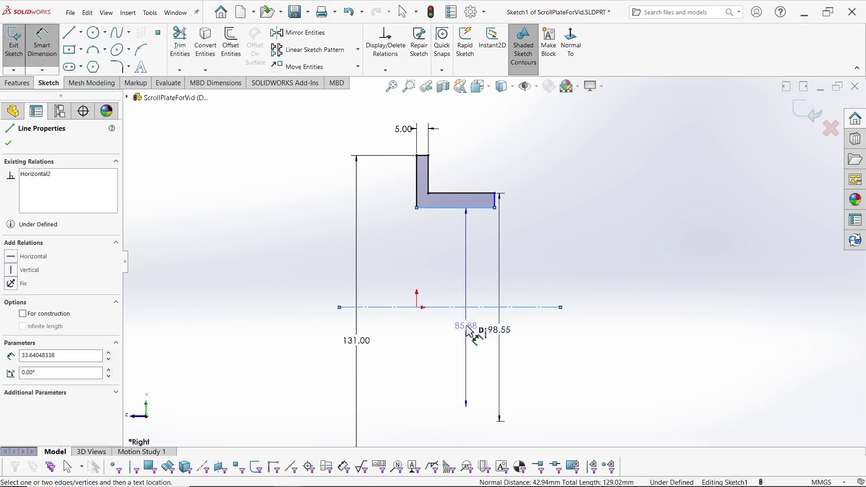
{"action": "left_click", "coordinate": [469, 334]}
{"action": "type", "text": "46"}
{"action": "key", "text": "Return"}
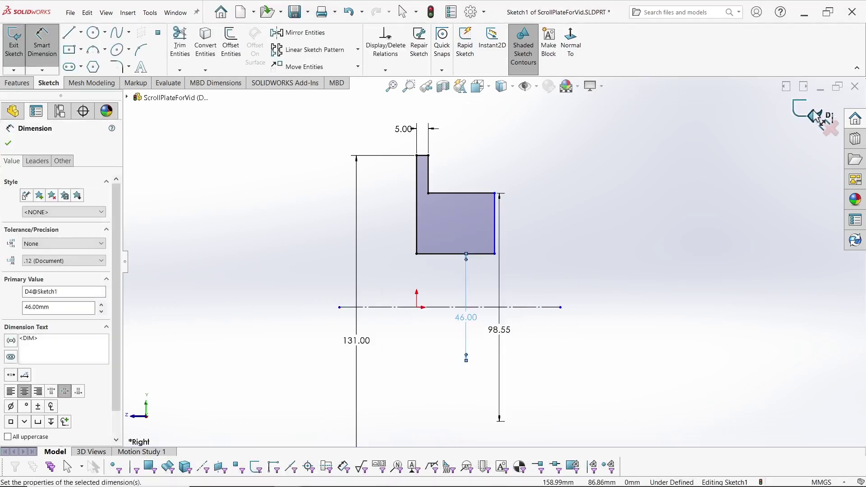
- Dimension the hub's projection from the plate face to its end as 10 mm and exit the sketch
{"action": "left_click", "coordinate": [493, 217]}
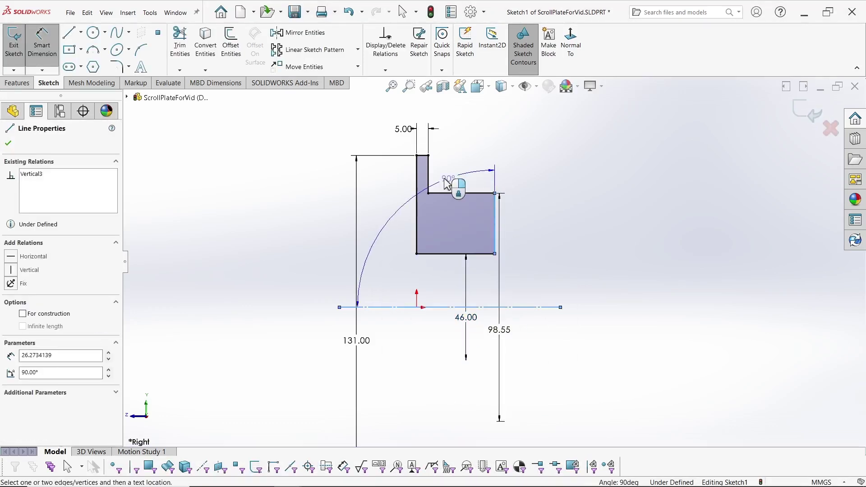
{"action": "left_click", "coordinate": [429, 183]}
{"action": "left_click", "coordinate": [458, 178]}
{"action": "type", "text": "10"}
{"action": "key", "text": "Return"}
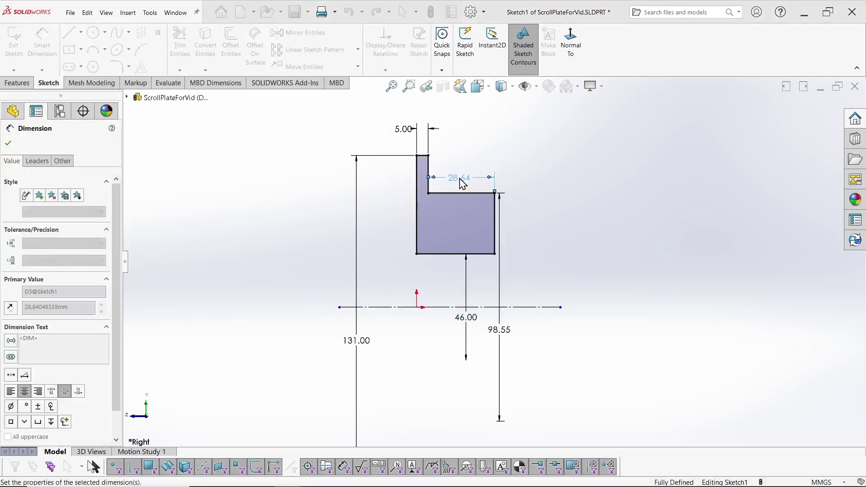
{"action": "left_click", "coordinate": [809, 121]}
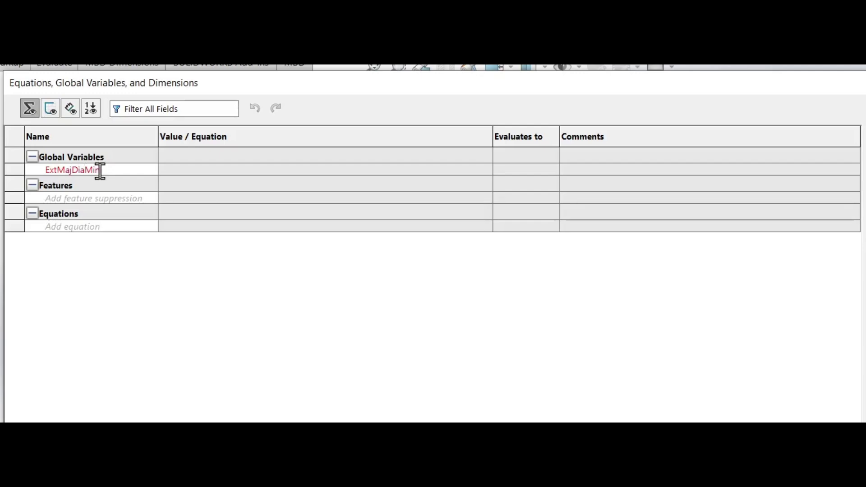
- Define the global variables ExtMajDiaMin = 54.94 and pitch = 4
{"action": "key", "text": "Tab"}
{"action": "type", "text": "54.94"}
{"action": "key", "text": "Tab"}
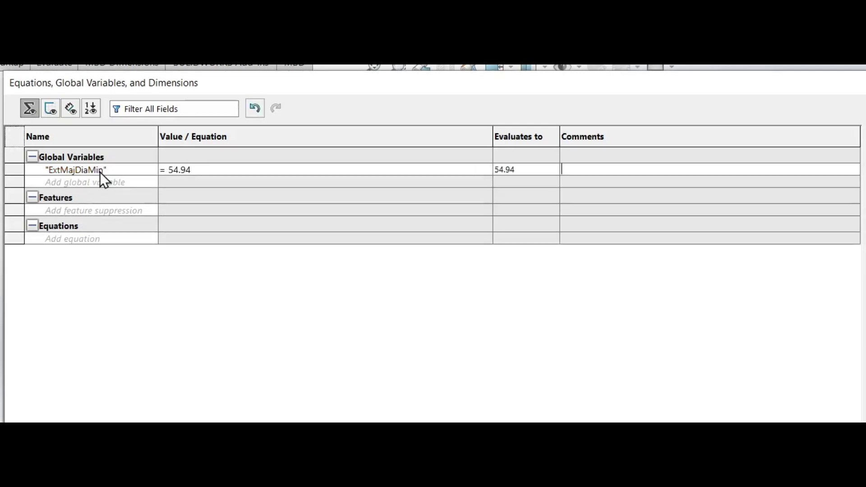
{"action": "left_click", "coordinate": [129, 181]}
{"action": "type", "text": "pitch"}
{"action": "key", "text": "Tab"}
{"action": "type", "text": "46"}
{"action": "key", "text": "Tab"}
- Add a global variable Height equal to "pitch" * .866
{"action": "left_click", "coordinate": [101, 194]}
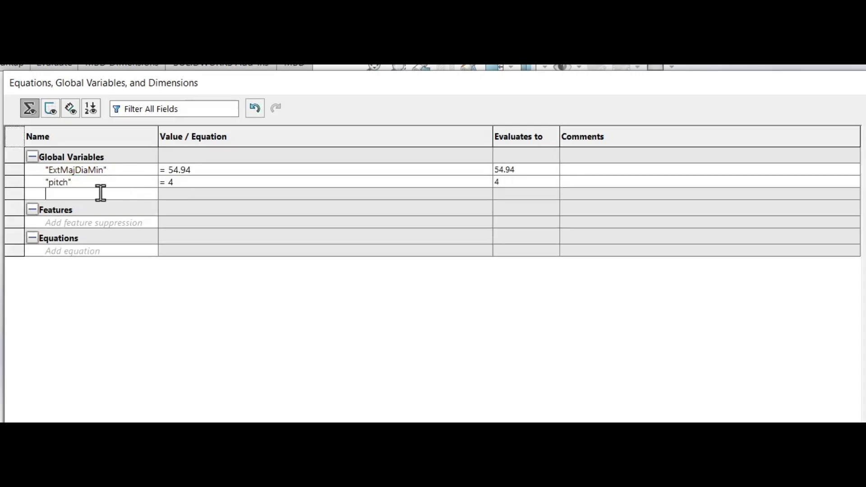
{"action": "key", "text": "Tab"}
{"action": "type", "text": "pitch"}
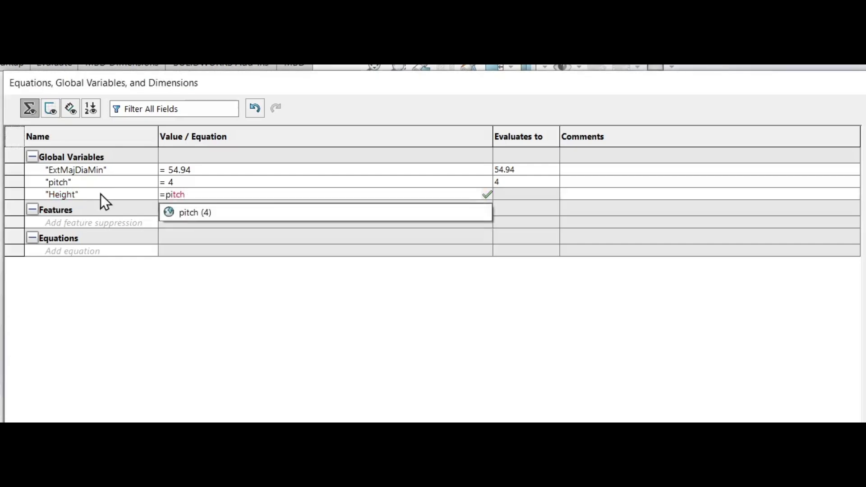
{"action": "key", "text": "Return"}
{"action": "type", "text": "*"}
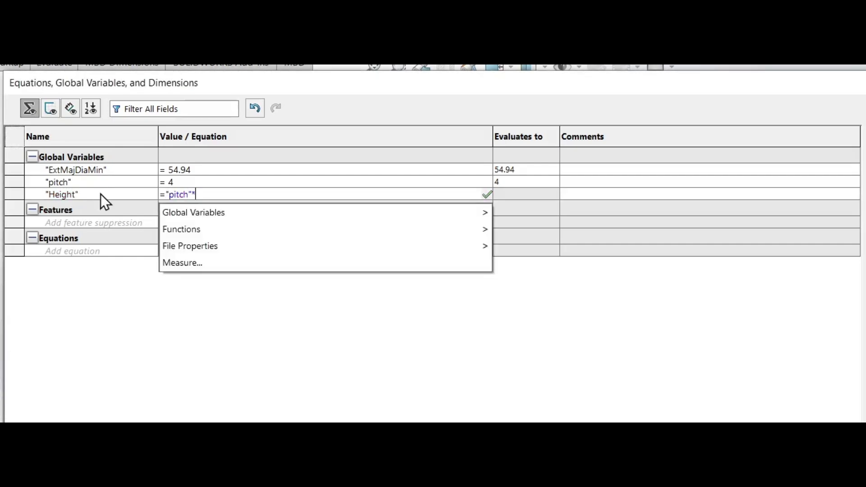
{"action": "type", "text": " .866"}
{"action": "key", "text": "Tab"}
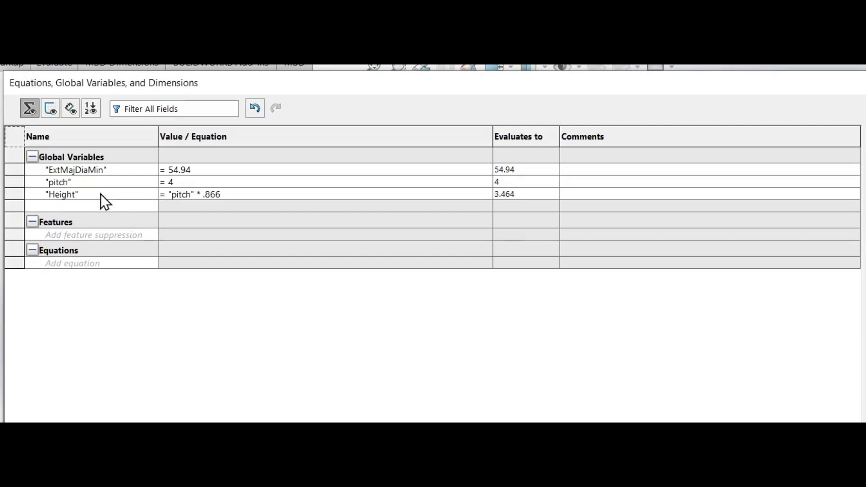
- Add a global variable thdRad equal to "Height"/6
{"action": "type", "text": "thdRad"}
{"action": "key", "text": "Tab"}
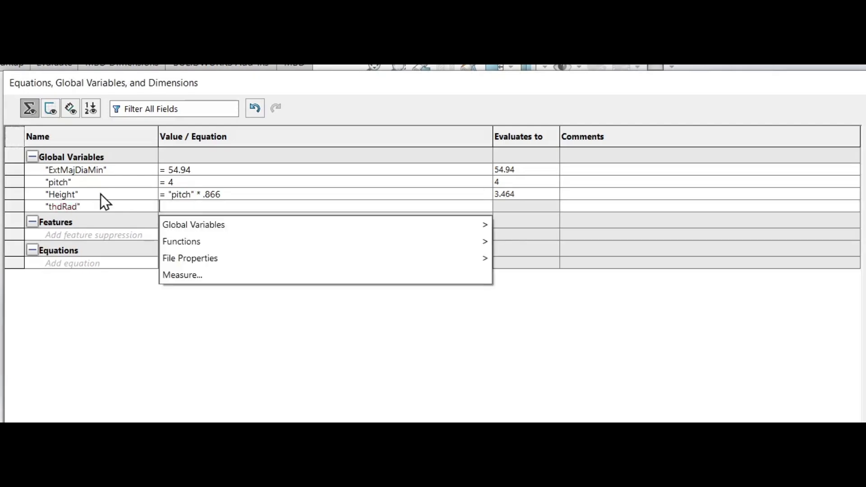
{"action": "type", "text": "=Heig"}
{"action": "key", "text": "Down"}
{"action": "key", "text": "Return"}
{"action": "type", "text": "/6"}
{"action": "key", "text": "Return"}
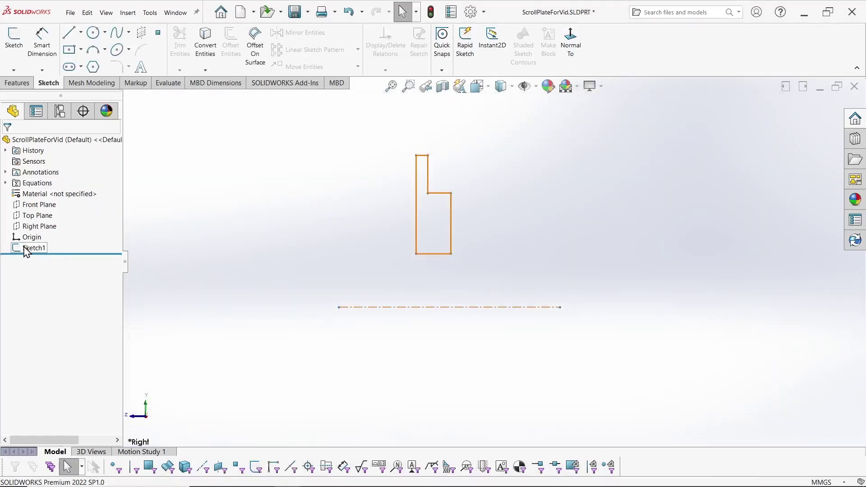
- Edit Sketch1, link the hub's outer diameter to the global variable ExtMajDiaMin, and exit the sketch
{"action": "left_click", "coordinate": [26, 247]}
{"action": "left_click", "coordinate": [30, 221]}
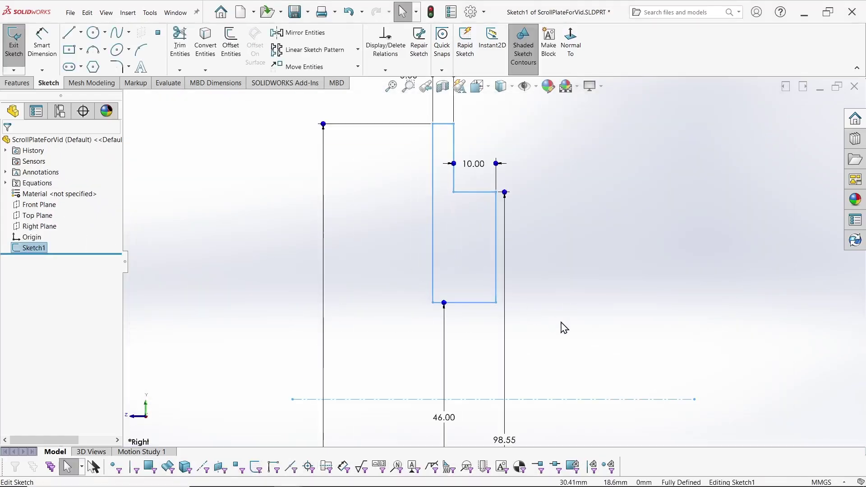
{"action": "left_click", "coordinate": [504, 361]}
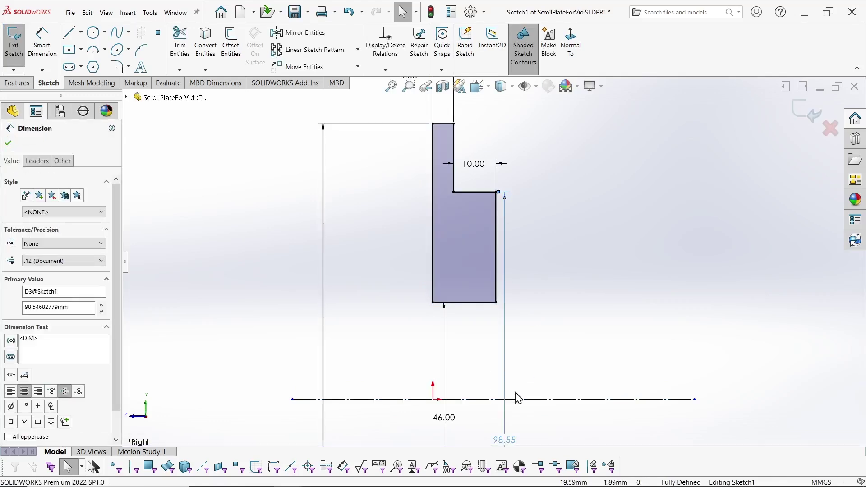
{"action": "double_click", "coordinate": [505, 437]}
{"action": "type", "text": "=ex"}
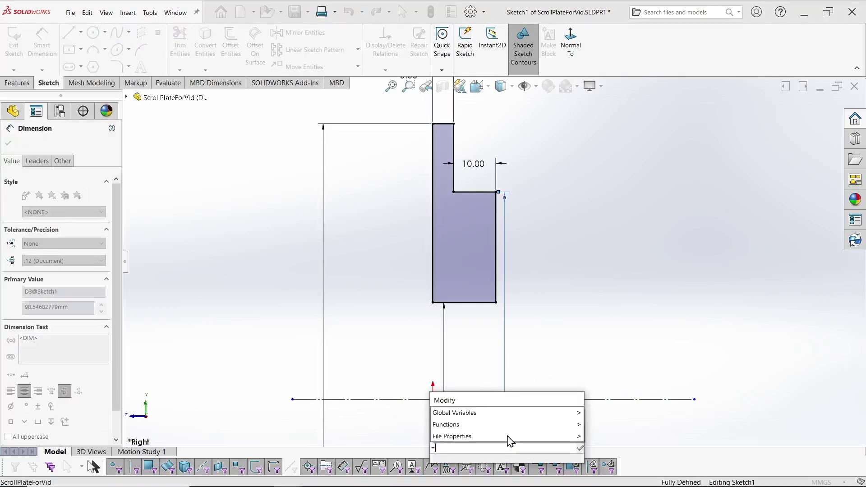
{"action": "left_click", "coordinate": [473, 460]}
{"action": "key", "text": "Return"}
{"action": "left_click", "coordinate": [800, 113]}
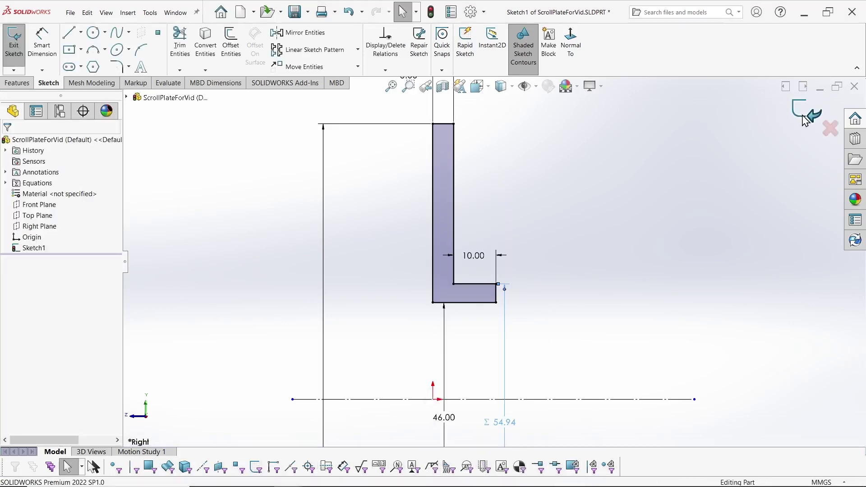
- Revolve the L-shaped profile around the centerline into a flanged ring and save the part
{"action": "left_click", "coordinate": [16, 83]}
{"action": "left_click", "coordinate": [50, 43]}
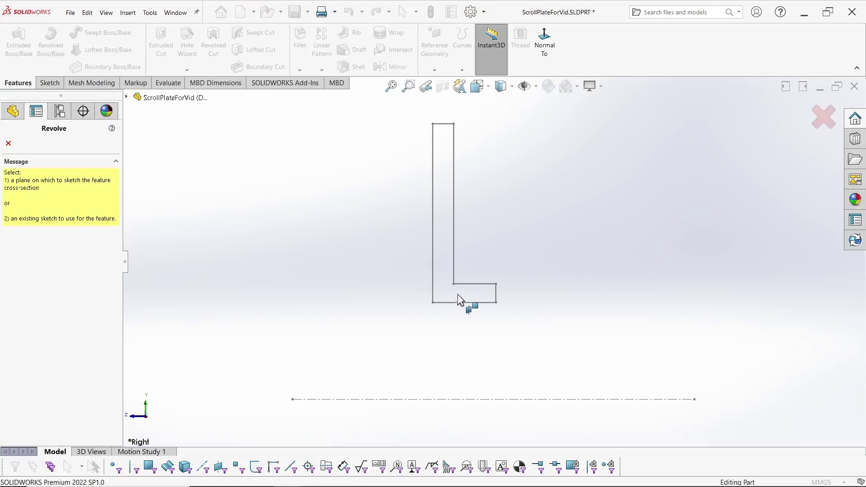
{"action": "left_click", "coordinate": [126, 96]}
{"action": "left_click", "coordinate": [167, 206]}
{"action": "left_click", "coordinate": [7, 143]}
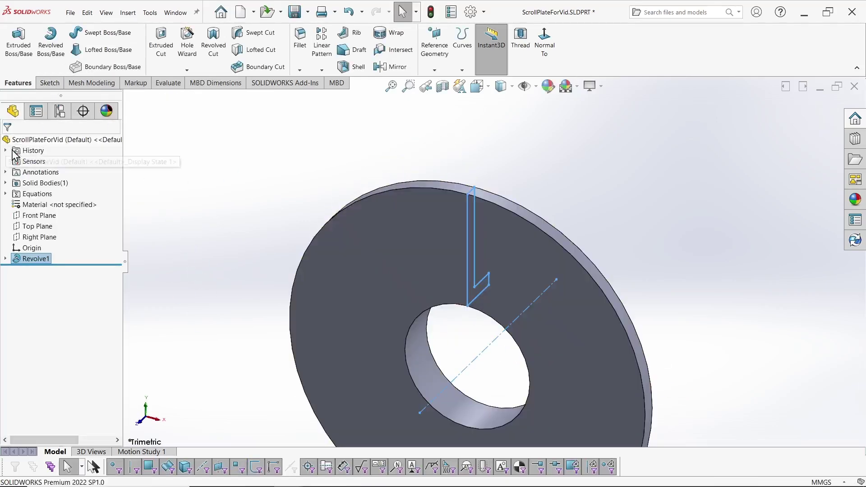
{"action": "middle_click_drag", "start_coordinate": [656, 178], "coordinate": [561, 170]}
{"action": "key", "text": "ctrl+s"}
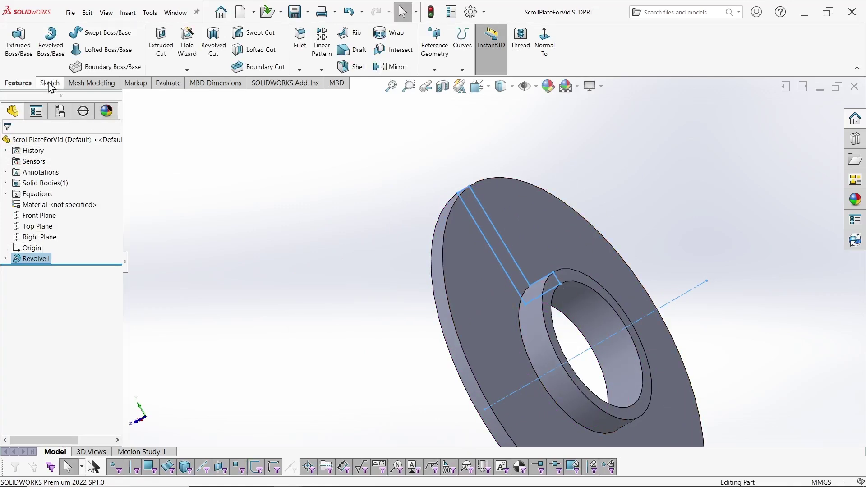
- Chamfer the outer circular edge at the hub's end by 0.75 mm at 45°
{"action": "left_click", "coordinate": [300, 70]}
{"action": "left_click", "coordinate": [561, 266]}
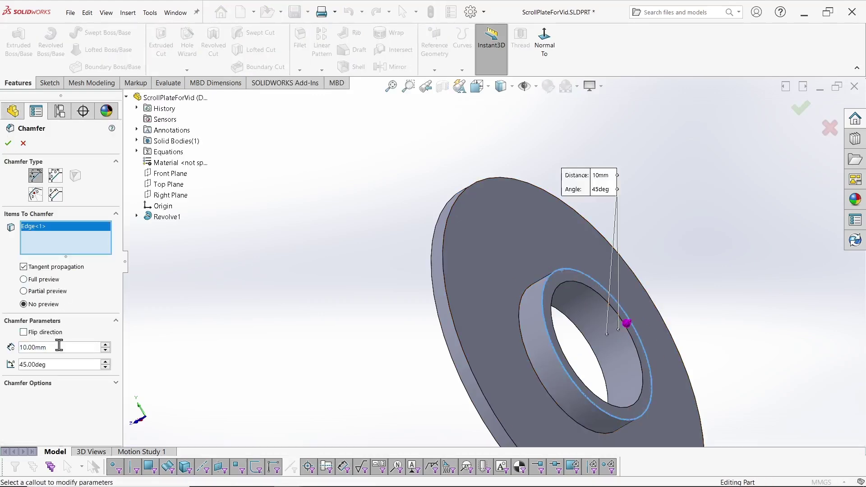
{"action": "type", "text": "0.75"}
{"action": "key", "text": "Return"}
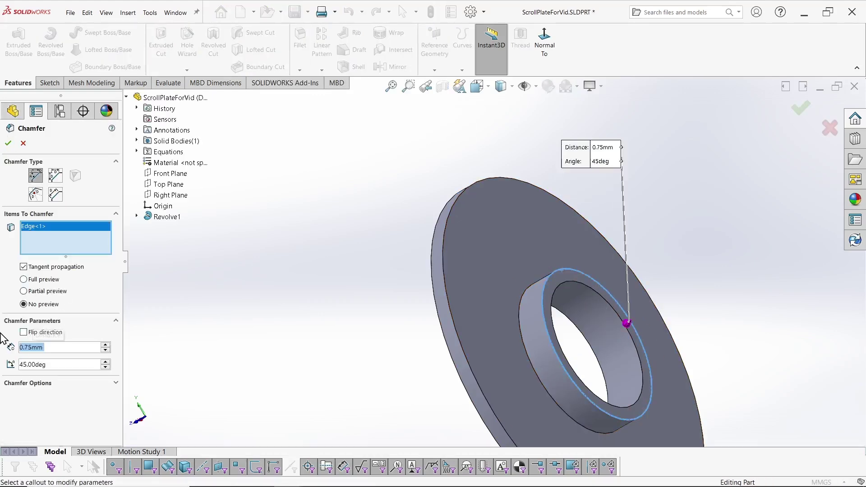
{"action": "left_click", "coordinate": [8, 144]}
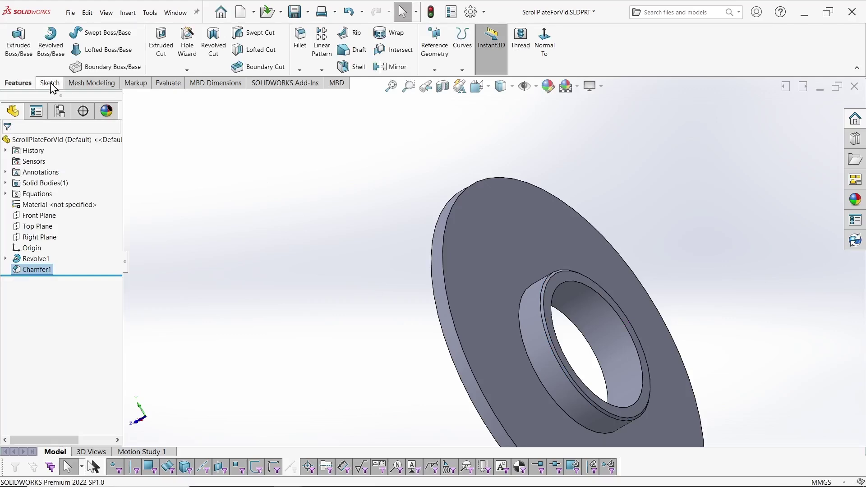
- Begin a helix on the hub's flat end face and sketch its base circle about 35 mm in diameter, centred on the origin
{"action": "left_click", "coordinate": [434, 69]}
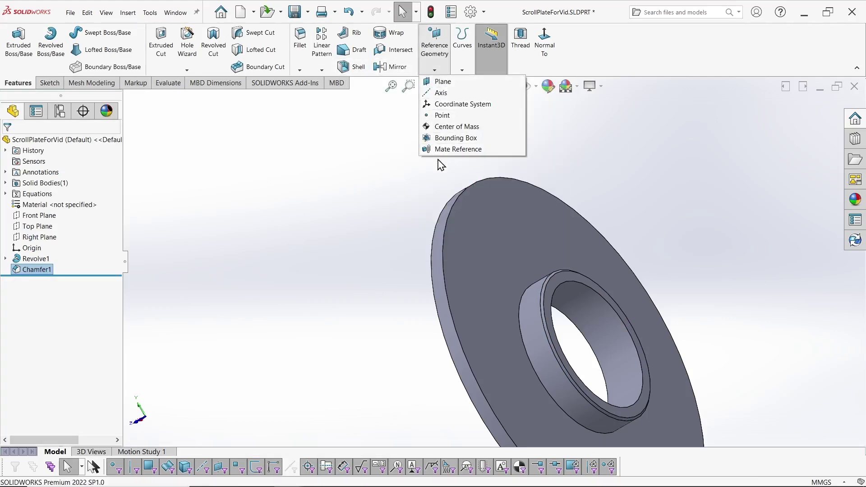
{"action": "left_click", "coordinate": [462, 71]}
{"action": "left_click", "coordinate": [471, 139]}
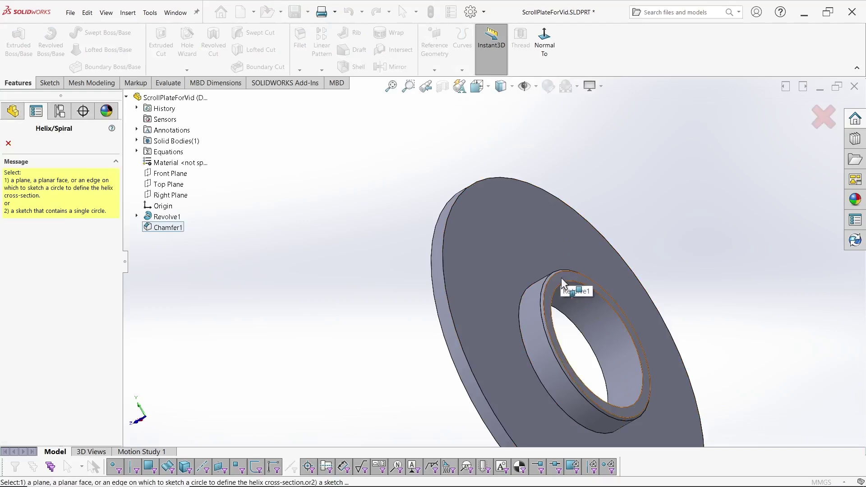
{"action": "left_click", "coordinate": [561, 277]}
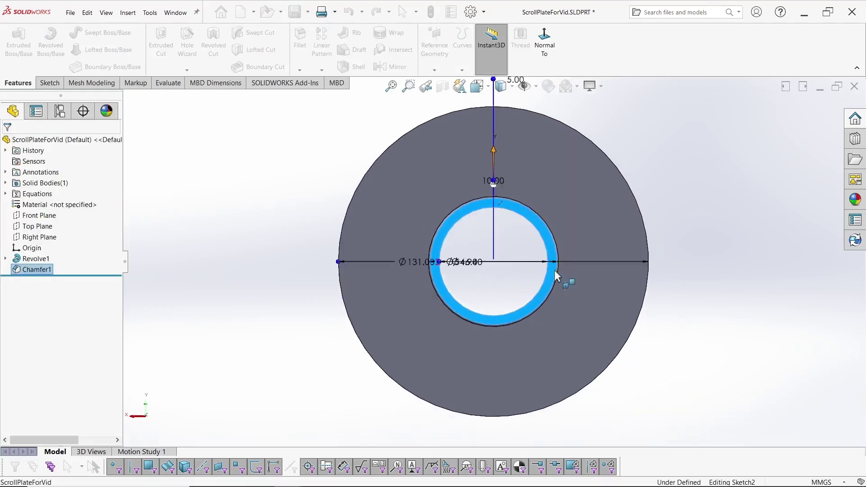
{"action": "left_click", "coordinate": [494, 261]}
{"action": "left_click", "coordinate": [519, 230]}
- Dimension the helix base circle's diameter and link it to the global variable ExtMajDiaMin
{"action": "key", "text": "s"}
{"action": "left_click", "coordinate": [563, 245]}
{"action": "left_click", "coordinate": [522, 232]}
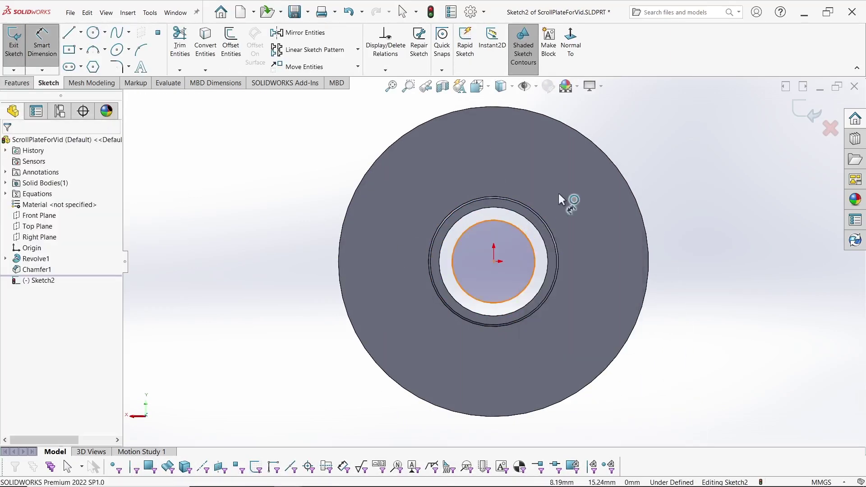
{"action": "left_click", "coordinate": [577, 175]}
{"action": "type", "text": "=E"}
{"action": "key", "text": "Return"}
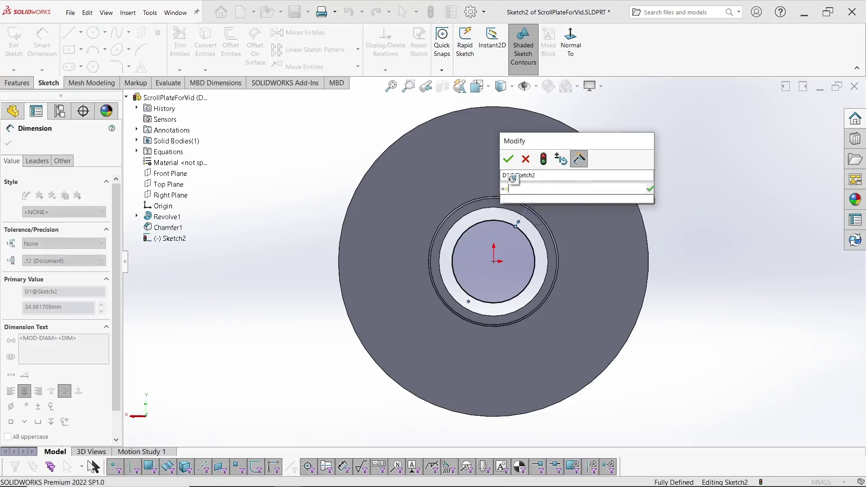
{"action": "key", "text": "Return"}
{"action": "key", "text": "Return"}
- Exit the circle sketch and create a reversed clockwise helix with 14 mm height, constant 4 mm pitch and 90° start angle
{"action": "left_click", "coordinate": [801, 110]}
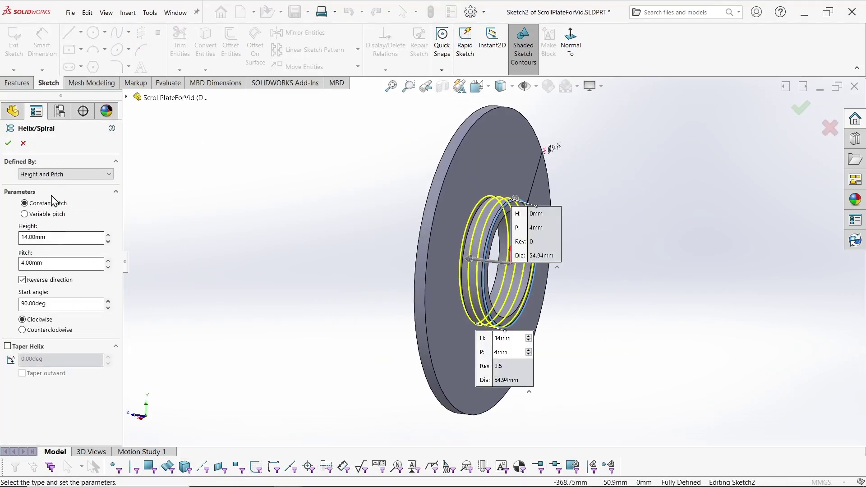
{"action": "scroll", "coordinate": [553, 187], "scroll_direction": "down", "scroll_amount": 4}
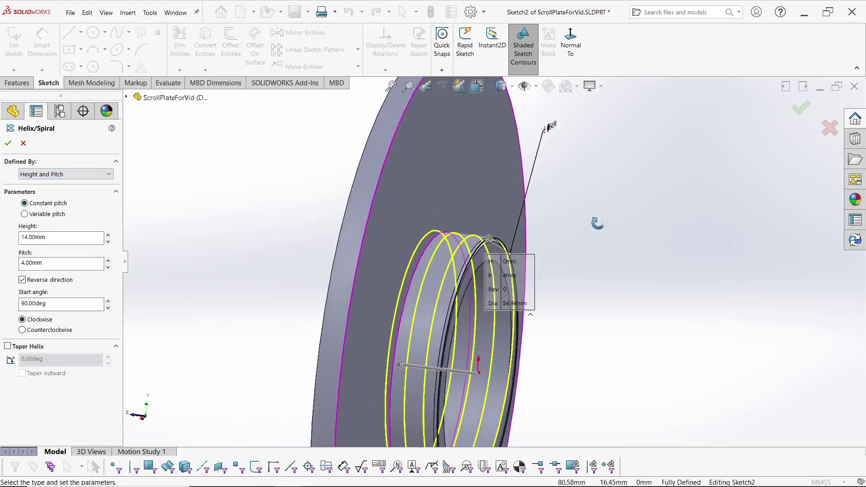
{"action": "left_click", "coordinate": [804, 112]}
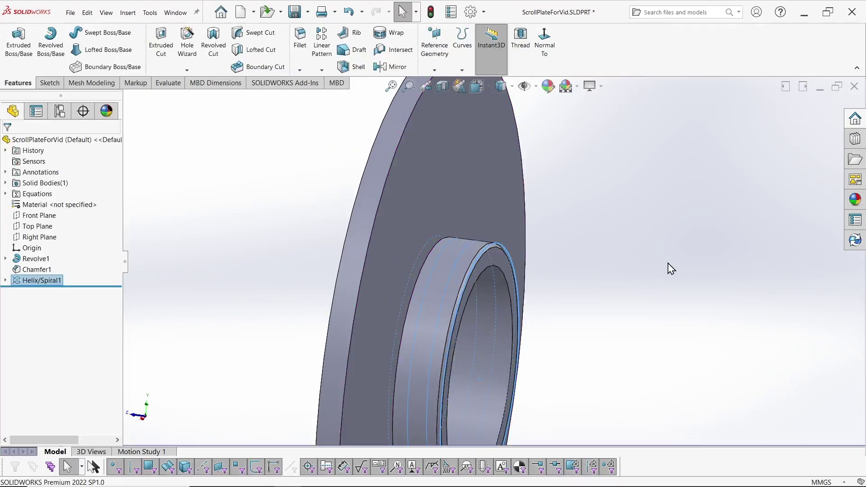
- Sketch a closed triangle with a top side about 6.4 mm long on the Right Plane, just beyond the hub's end, and exit the sketch
{"action": "left_click", "coordinate": [13, 45]}
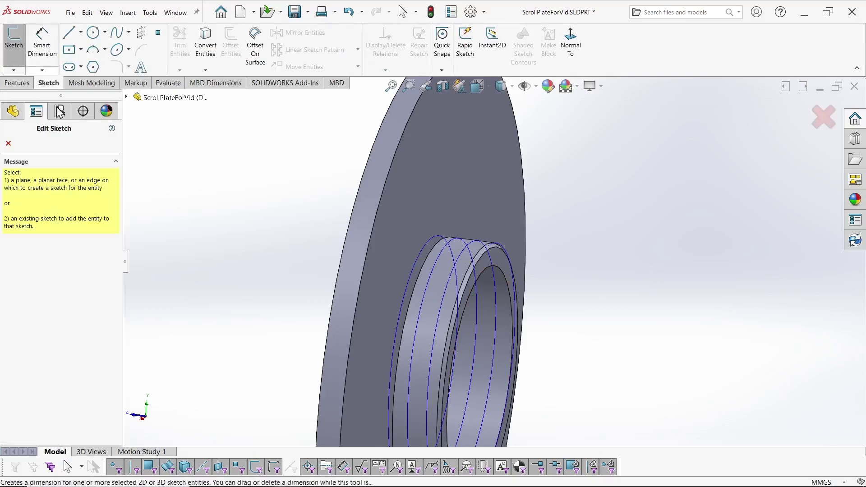
{"action": "left_click", "coordinate": [174, 199]}
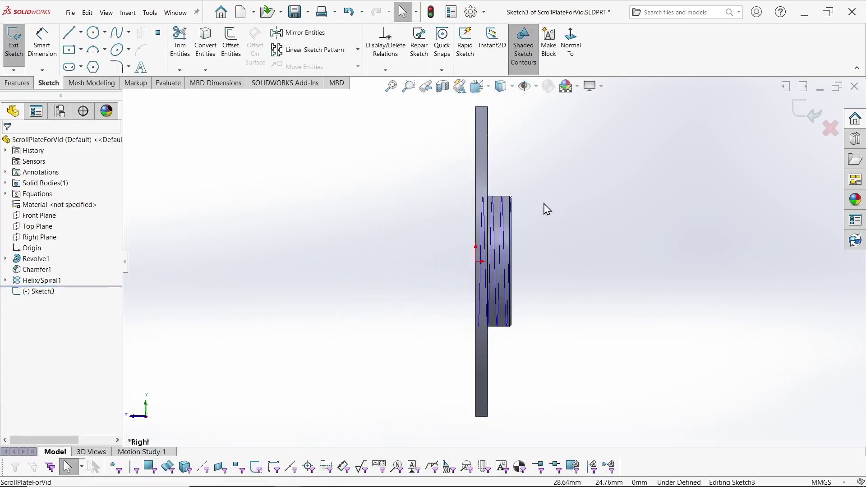
{"action": "scroll", "coordinate": [544, 207], "scroll_direction": "down", "scroll_amount": 4}
{"action": "left_click", "coordinate": [70, 33]}
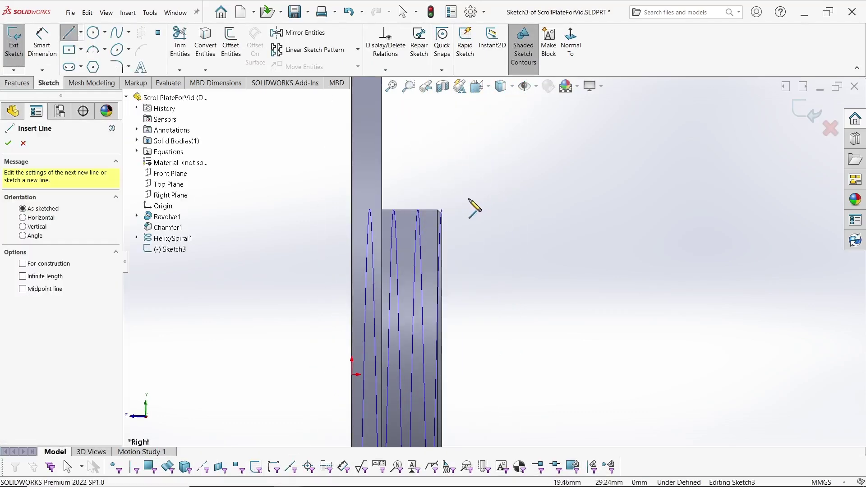
{"action": "left_click", "coordinate": [484, 218]}
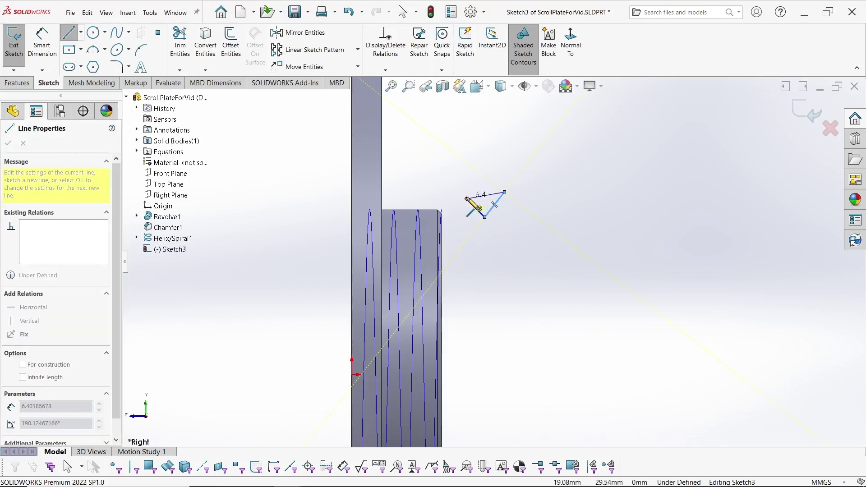
{"action": "left_click", "coordinate": [466, 198]}
{"action": "key", "text": "Escape"}
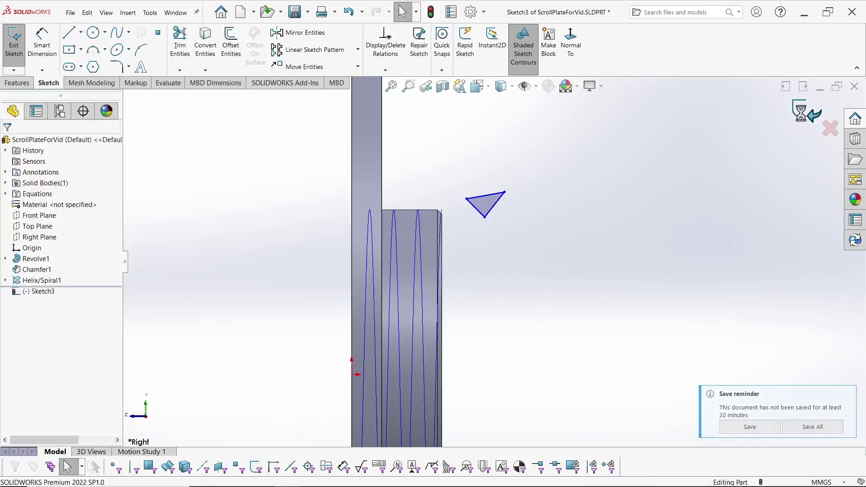
{"action": "left_click", "coordinate": [804, 116]}
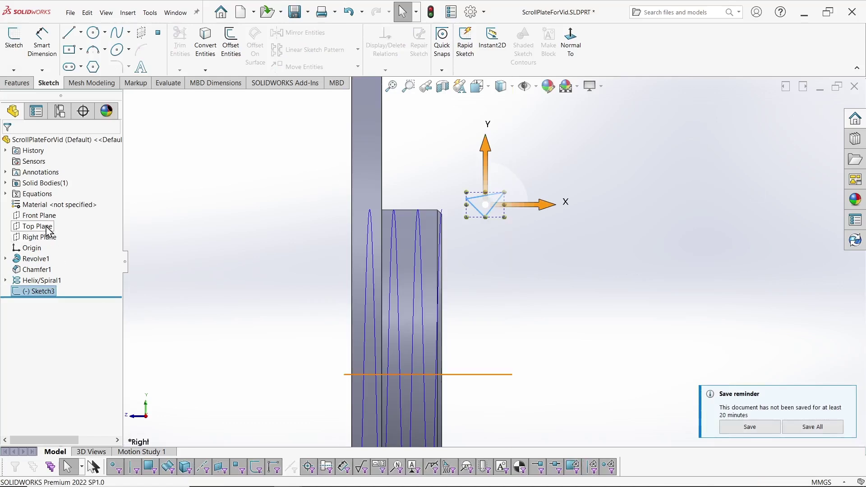
- Create a reference axis from the Top and Right Planes and move it directly below the Origin in the feature tree
{"action": "left_click", "coordinate": [38, 226]}
{"action": "left_click", "coordinate": [40, 237], "text": "ctrl"}
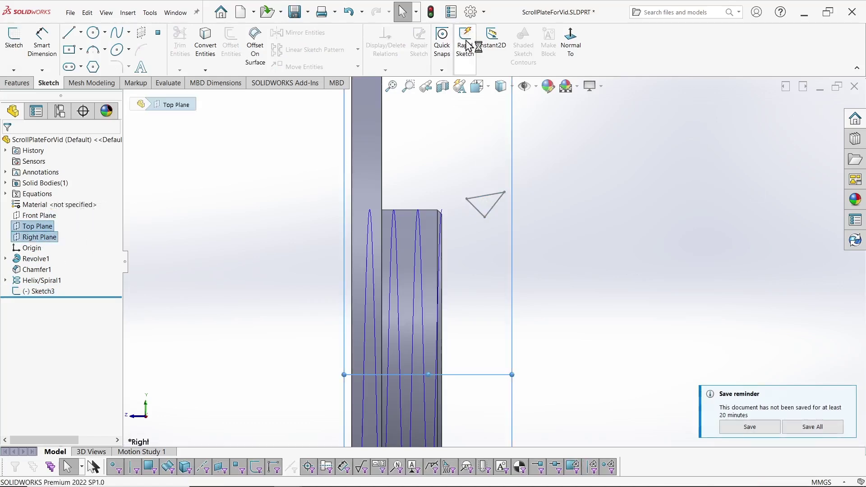
{"action": "left_click", "coordinate": [18, 83]}
{"action": "left_click", "coordinate": [434, 70]}
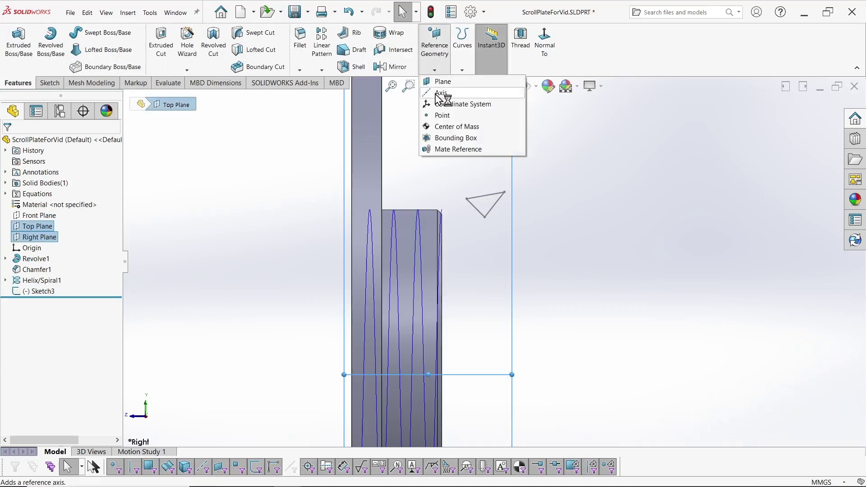
{"action": "left_click", "coordinate": [440, 93]}
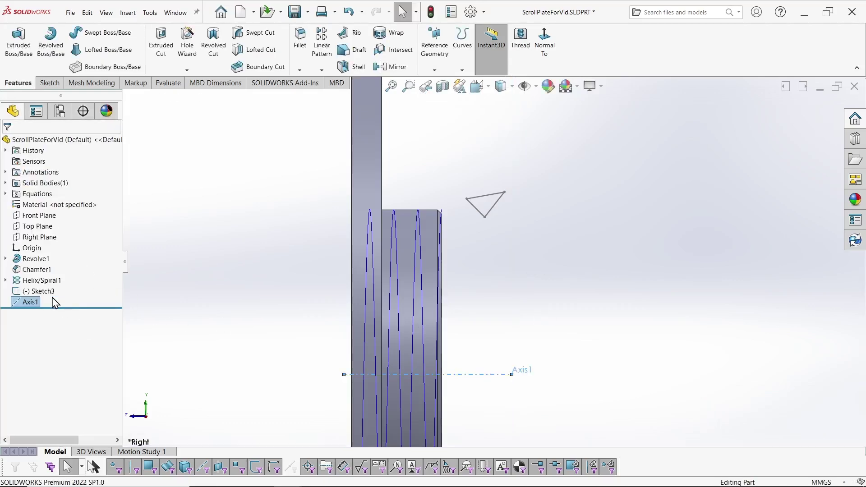
{"action": "left_click_drag", "start_coordinate": [30, 302], "coordinate": [27, 250]}
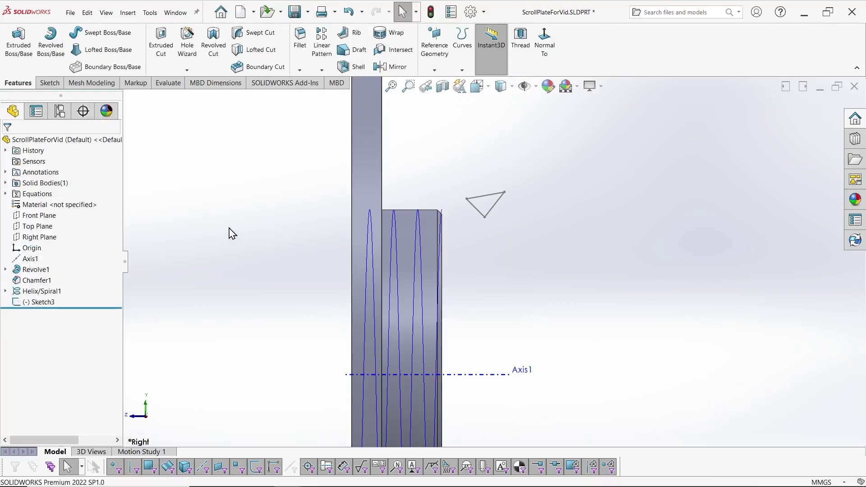
- Edit the triangle sketch and draw a horizontal line about 74 mm long across the hub near the reference axis
{"action": "left_click", "coordinate": [37, 303]}
{"action": "key", "text": "f"}
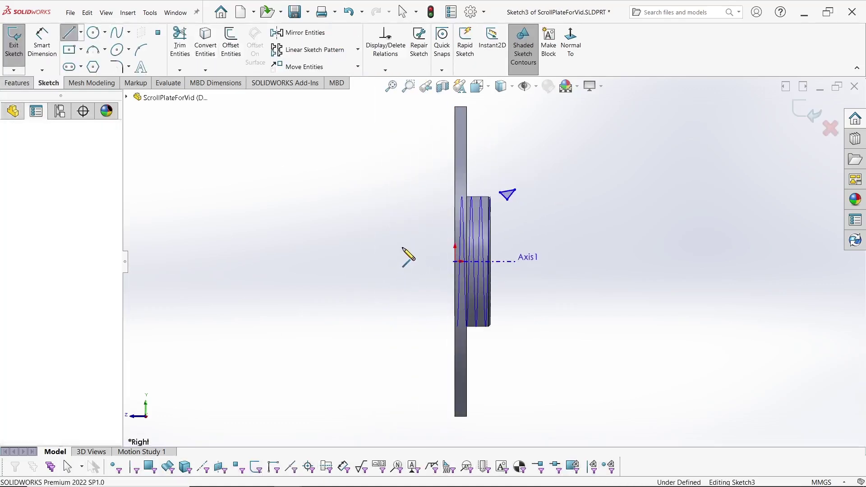
{"action": "left_click", "coordinate": [399, 265]}
{"action": "left_click", "coordinate": [574, 264]}
{"action": "key", "text": "Escape"}
- Make the long horizontal line collinear with the reference axis and convert it to construction geometry
{"action": "left_click", "coordinate": [537, 266]}
{"action": "left_click", "coordinate": [11, 304]}
{"action": "left_click", "coordinate": [248, 295]}
{"action": "scroll", "coordinate": [248, 298], "scroll_direction": "down", "scroll_amount": 2}
{"action": "left_click", "coordinate": [298, 294]}
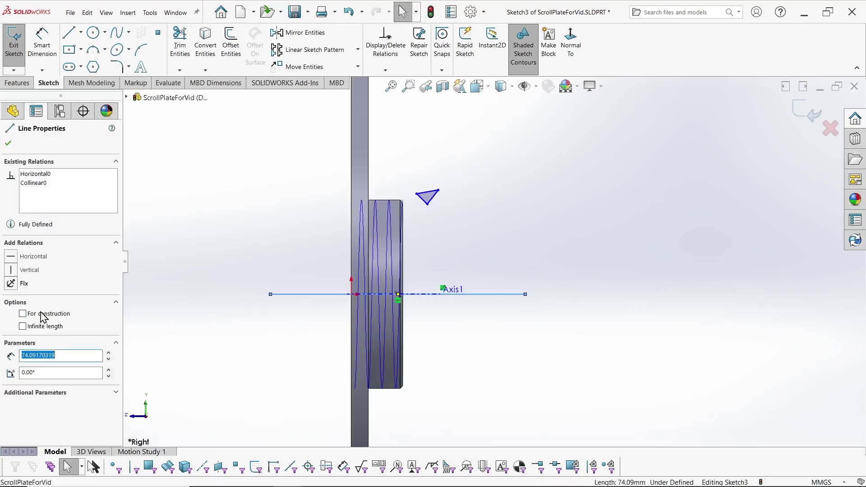
{"action": "left_click", "coordinate": [8, 144]}
- Make the triangle's upper side horizontal and draw a line from its lower vertex to that side's midpoint
{"action": "scroll", "coordinate": [519, 192], "scroll_direction": "down", "scroll_amount": 2}
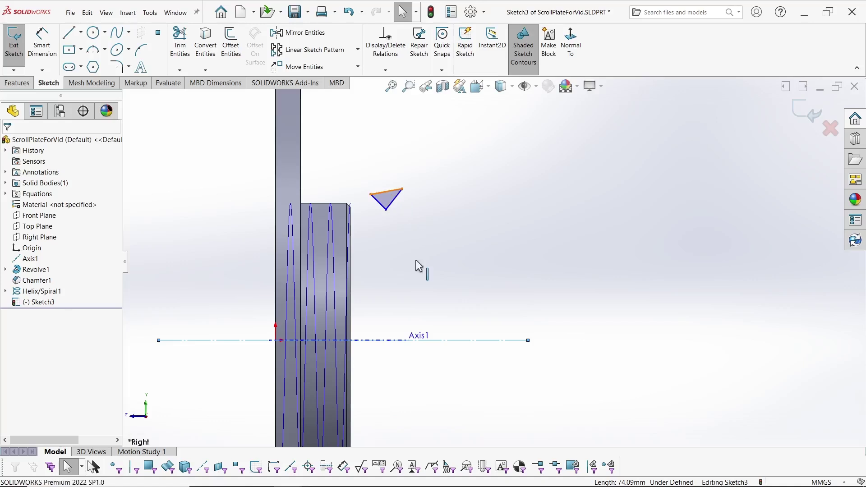
{"action": "left_click", "coordinate": [386, 191]}
{"action": "key", "text": "l"}
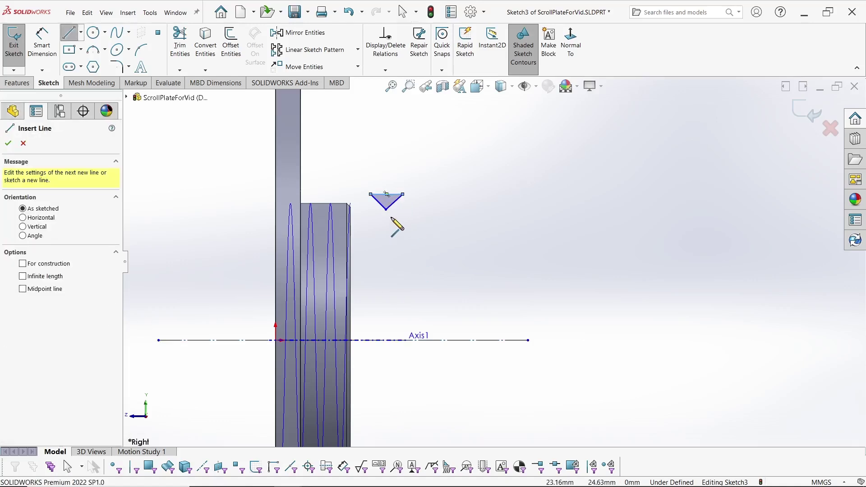
{"action": "left_click", "coordinate": [385, 208]}
{"action": "scroll", "coordinate": [386, 208], "scroll_direction": "down", "scroll_amount": 2}
{"action": "scroll", "coordinate": [389, 190], "scroll_direction": "down", "scroll_amount": 5}
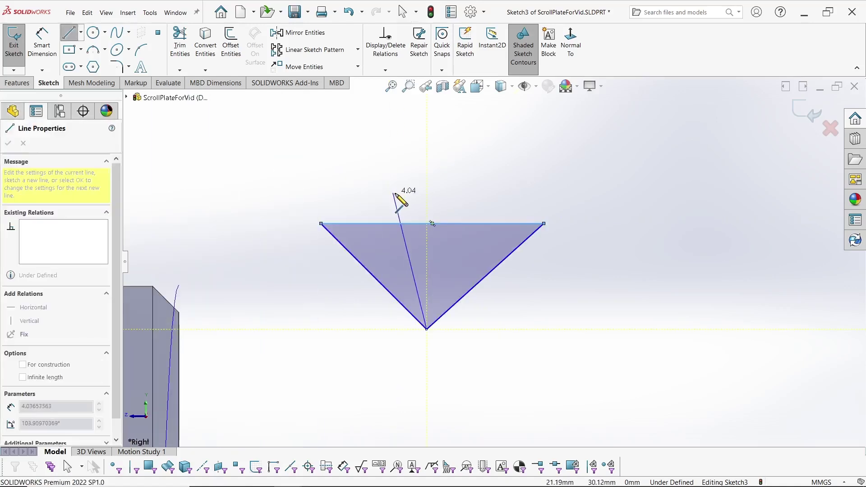
{"action": "left_click", "coordinate": [432, 223]}
{"action": "key", "text": "Escape"}
- Make the triangle's middle line vertical and convert it to construction geometry
{"action": "left_click", "coordinate": [430, 246]}
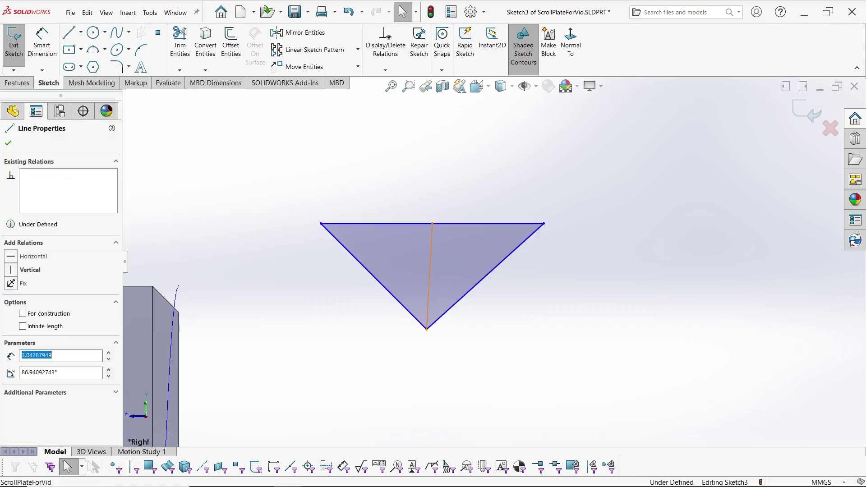
{"action": "left_click", "coordinate": [12, 270]}
{"action": "left_click", "coordinate": [620, 325]}
- Dimension the triangle's upper side about the horizontal centerline as a diameter linked to the global variable ExtMajDiaMin
{"action": "scroll", "coordinate": [619, 327], "scroll_direction": "up", "scroll_amount": 10}
{"action": "key", "text": "s"}
{"action": "left_click", "coordinate": [658, 330]}
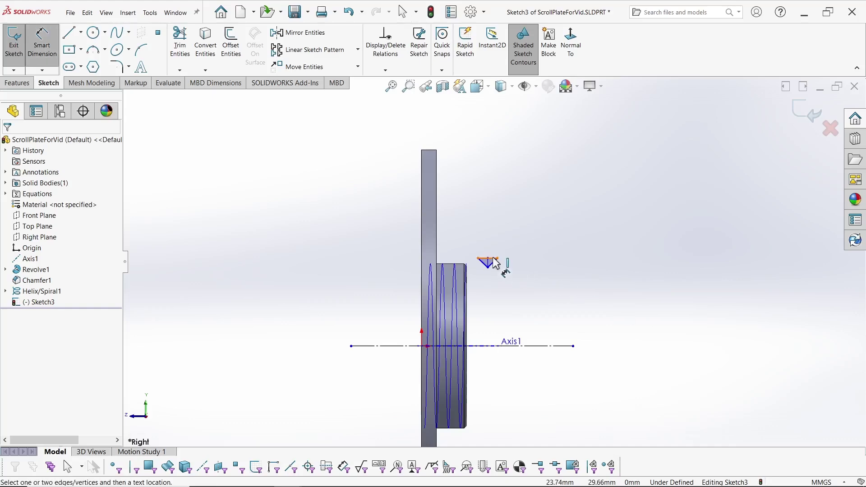
{"action": "left_click", "coordinate": [497, 262]}
{"action": "left_click", "coordinate": [546, 345]}
{"action": "left_click", "coordinate": [530, 371]}
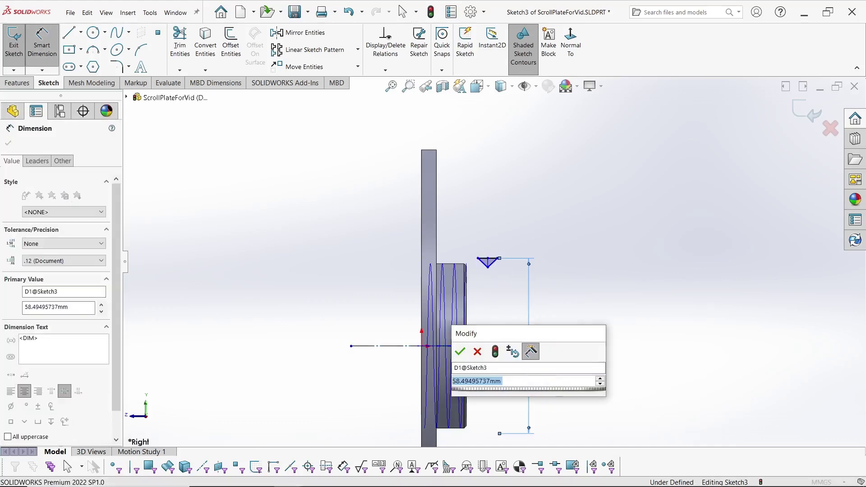
{"action": "type", "text": "=e"}
{"action": "key", "text": "Return"}
{"action": "key", "text": "Return"}
- Dimension the angle between the triangle's two slanted sides and set it to 60°
{"action": "scroll", "coordinate": [496, 265], "scroll_direction": "down", "scroll_amount": 3}
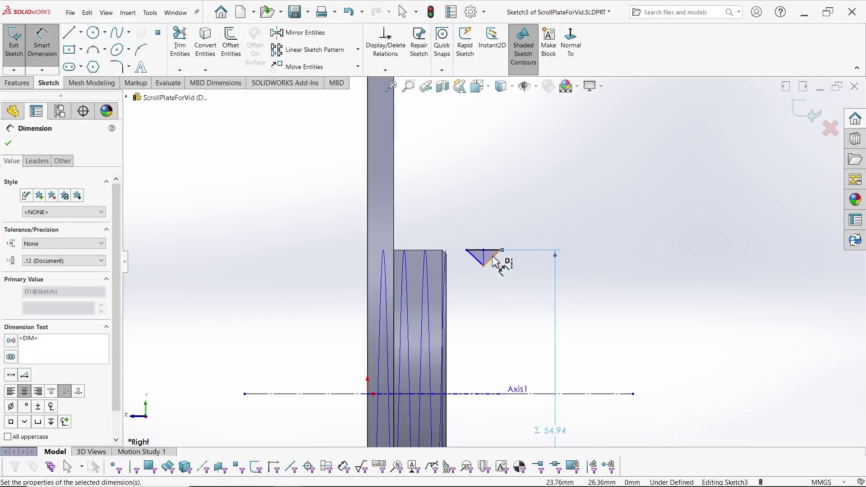
{"action": "left_click", "coordinate": [496, 263]}
{"action": "left_click", "coordinate": [473, 258]}
{"action": "left_click", "coordinate": [485, 228]}
{"action": "type", "text": "60"}
{"action": "key", "text": "Return"}
- Dimension the length of the triangle's upper side and link it to the global variable pitch
{"action": "scroll", "coordinate": [482, 253], "scroll_direction": "down", "scroll_amount": 3}
{"action": "left_click", "coordinate": [464, 246]}
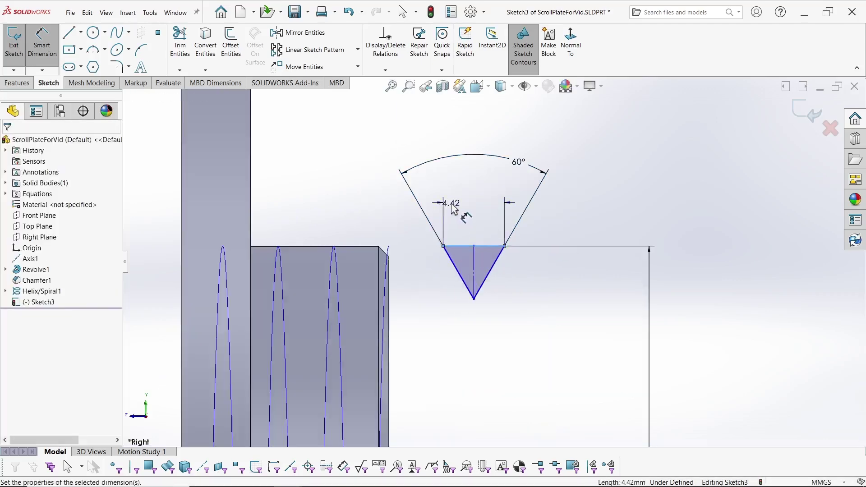
{"action": "left_click", "coordinate": [454, 207]}
{"action": "type", "text": "=p"}
{"action": "key", "text": "Return"}
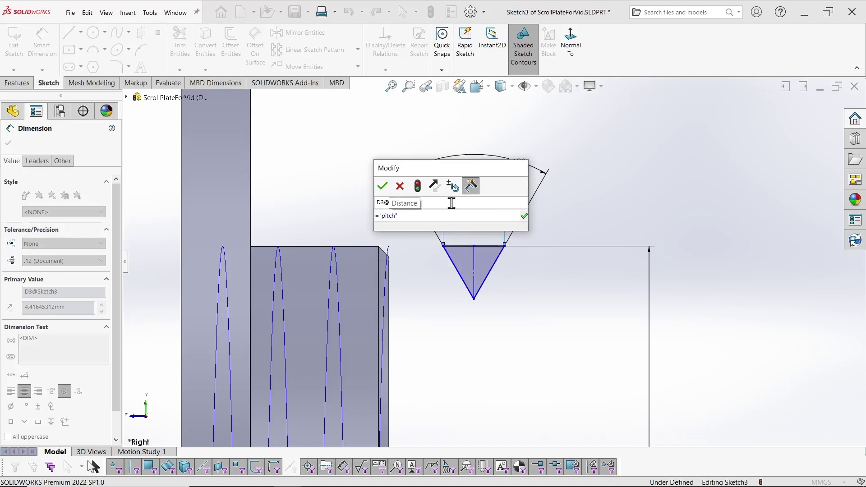
{"action": "key", "text": "Return"}
{"action": "key", "text": "Escape"}
- Draw a three-point arc from the triangle's right slanted side to a point level with its upper side, outside the right corner
{"action": "scroll", "coordinate": [502, 278], "scroll_direction": "down", "scroll_amount": 5}
{"action": "left_click", "coordinate": [70, 34]}
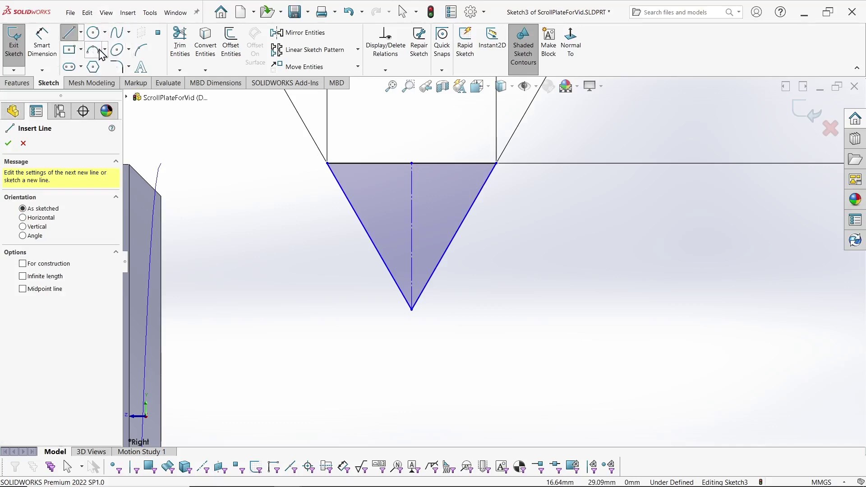
{"action": "left_click", "coordinate": [94, 50]}
{"action": "scroll", "coordinate": [344, 207], "scroll_direction": "down", "scroll_amount": 4}
{"action": "left_click", "coordinate": [654, 154]}
{"action": "left_click", "coordinate": [720, 111]}
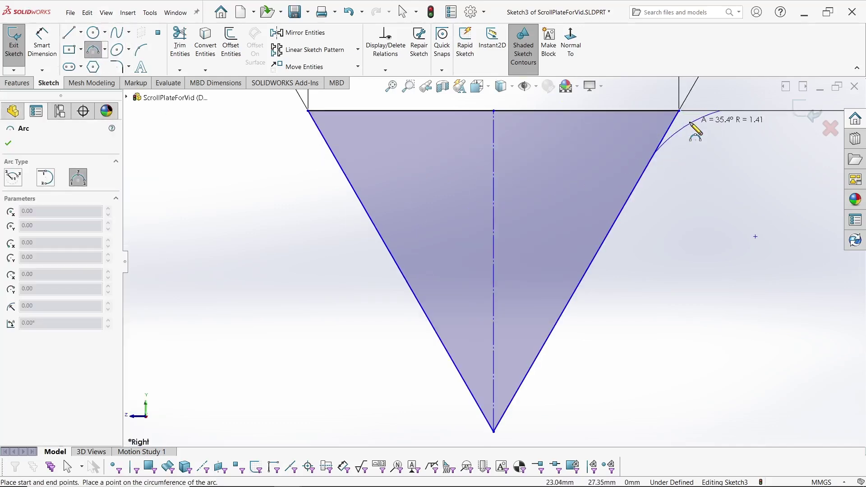
{"action": "scroll", "coordinate": [708, 130], "scroll_direction": "down", "scroll_amount": 5}
{"action": "left_click", "coordinate": [615, 193]}
{"action": "key", "text": "Escape"}
- Mirror the arc about the triangle's vertical construction line
{"action": "scroll", "coordinate": [618, 214], "scroll_direction": "up", "scroll_amount": 5}
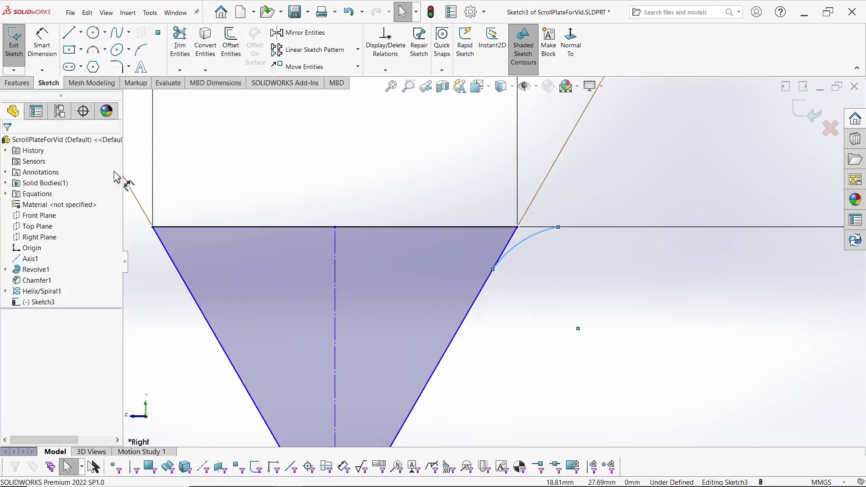
{"action": "left_click", "coordinate": [299, 32]}
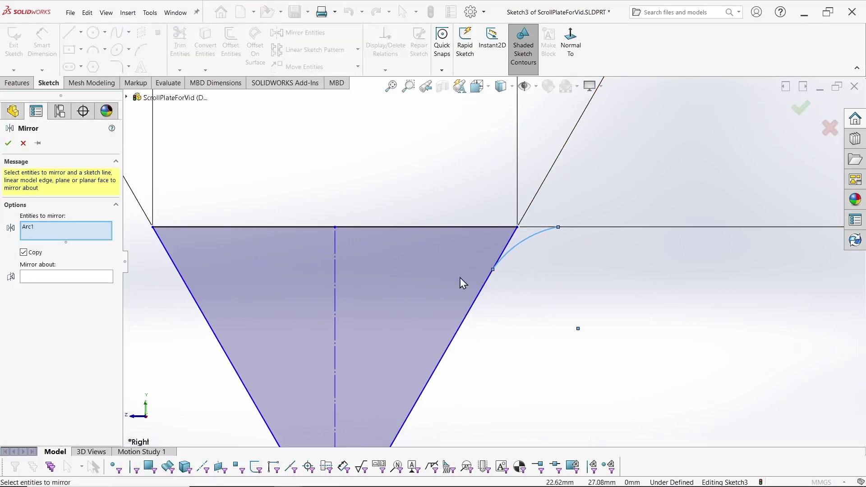
{"action": "left_click", "coordinate": [334, 271]}
{"action": "right_click", "coordinate": [36, 243]}
{"action": "left_click", "coordinate": [48, 265]}
{"action": "left_click", "coordinate": [90, 276]}
{"action": "left_click", "coordinate": [335, 262]}
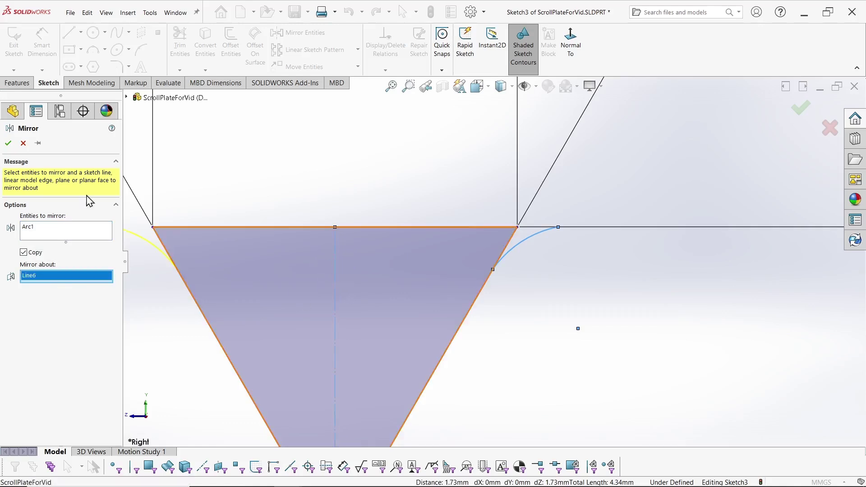
{"action": "left_click", "coordinate": [9, 143]}
- Trim both slanted sides of the triangle above the points where the two arcs meet them
{"action": "scroll", "coordinate": [460, 274], "scroll_direction": "down", "scroll_amount": 5}
{"action": "key", "text": "s"}
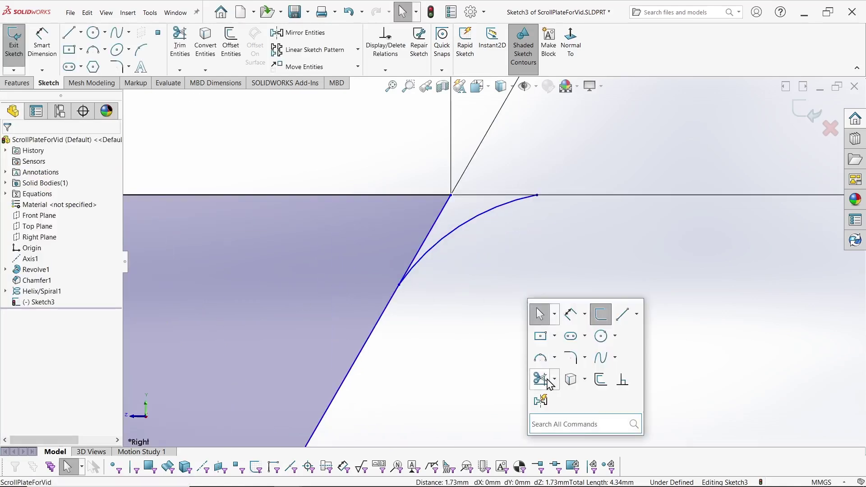
{"action": "left_click", "coordinate": [545, 380]}
{"action": "left_click_drag", "start_coordinate": [446, 210], "coordinate": [424, 219]}
{"action": "scroll", "coordinate": [423, 221], "scroll_direction": "up", "scroll_amount": 5}
{"action": "scroll", "coordinate": [297, 259], "scroll_direction": "down", "scroll_amount": 8}
{"action": "left_click_drag", "start_coordinate": [537, 196], "coordinate": [493, 195]}
{"action": "scroll", "coordinate": [496, 201], "scroll_direction": "up", "scroll_amount": 3}
{"action": "key", "text": "Escape"}
{"action": "scroll", "coordinate": [587, 271], "scroll_direction": "up", "scroll_amount": 3}
{"action": "scroll", "coordinate": [613, 286], "scroll_direction": "down", "scroll_amount": 4}
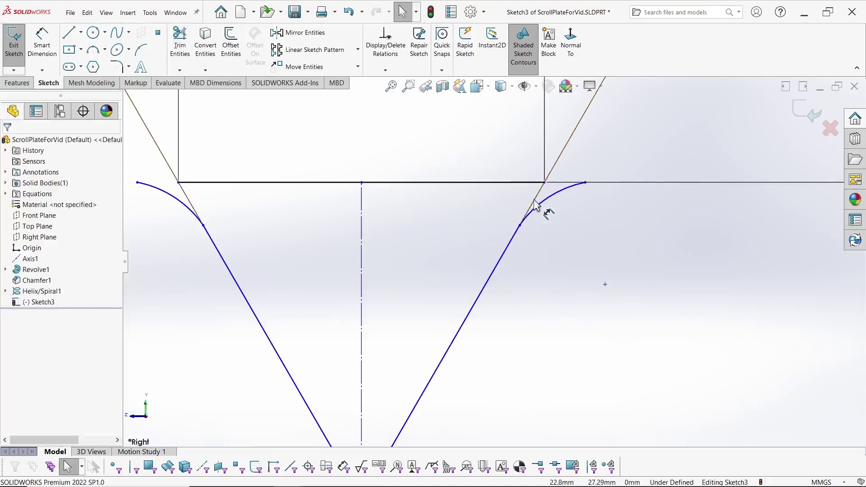
- Make the right arc tangent to the triangle's right slanted side
{"action": "left_click", "coordinate": [542, 200]}
{"action": "left_click", "coordinate": [505, 252], "text": "ctrl"}
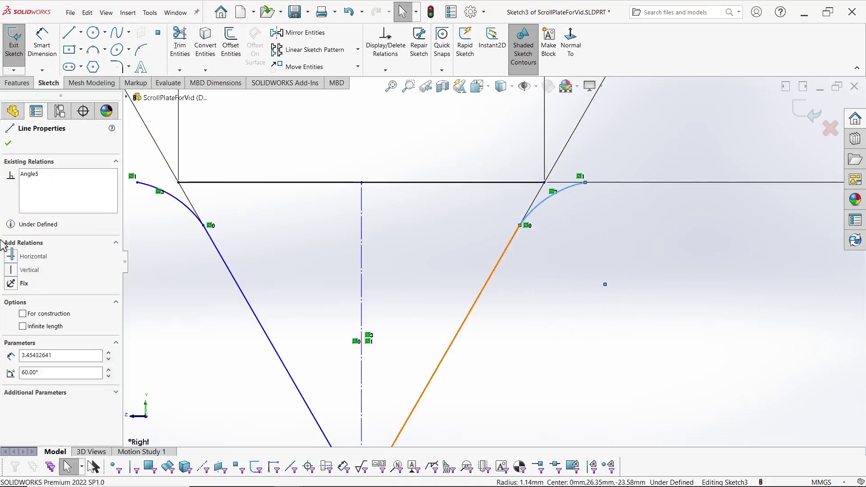
{"action": "left_click", "coordinate": [9, 303]}
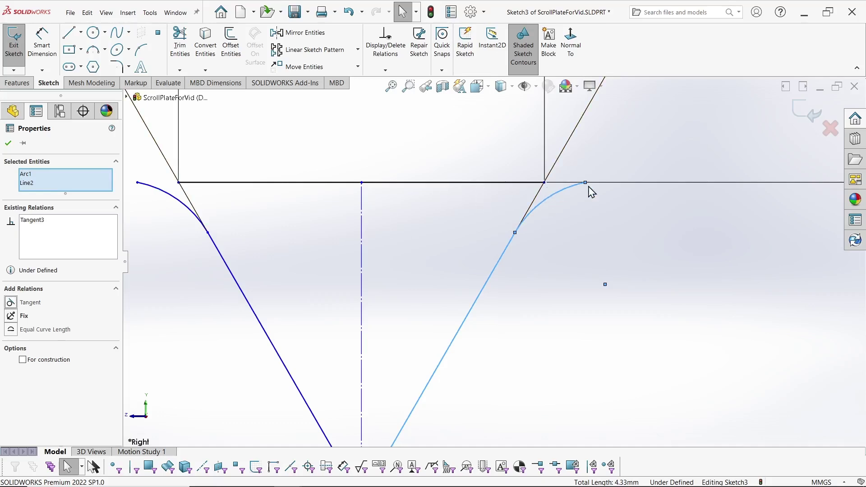
{"action": "left_click", "coordinate": [7, 140]}
- Merge the right arc's outer end with the upper side's right endpoint and make the arc tangent to the upper side
{"action": "left_click", "coordinate": [585, 182]}
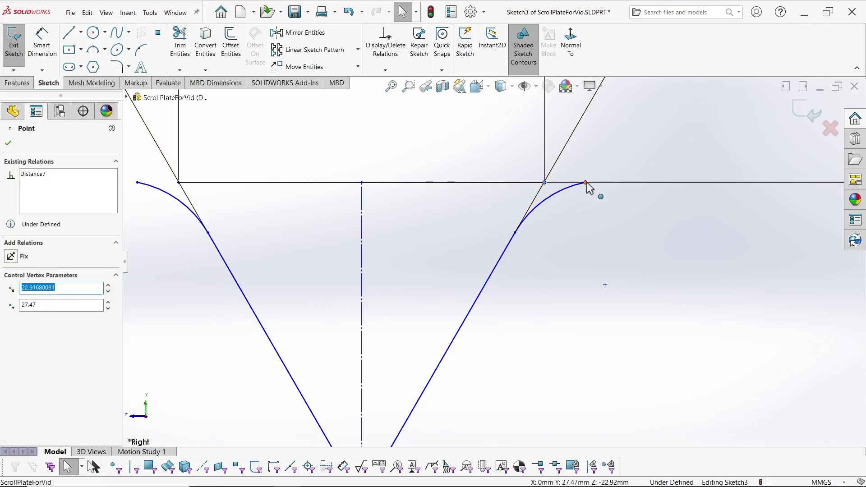
{"action": "left_click", "coordinate": [138, 182], "text": "ctrl"}
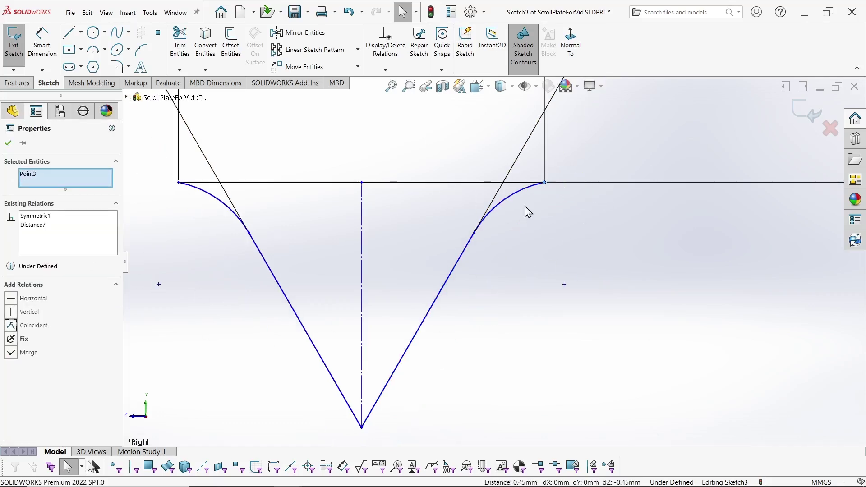
{"action": "left_click", "coordinate": [8, 143]}
{"action": "left_click", "coordinate": [537, 187]}
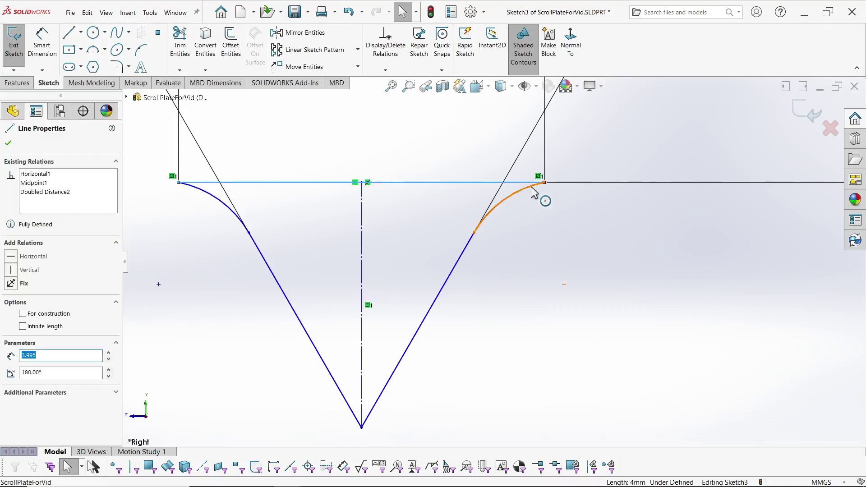
{"action": "left_click", "coordinate": [17, 304]}
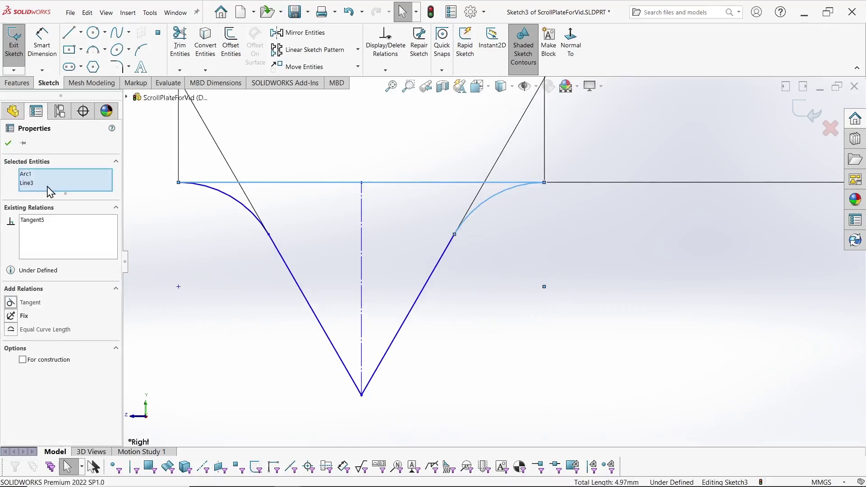
{"action": "left_click", "coordinate": [226, 293]}
- Fillet the profile's lower tip between the two slanted sides with a 0.05 mm sketch fillet
{"action": "left_click", "coordinate": [395, 351]}
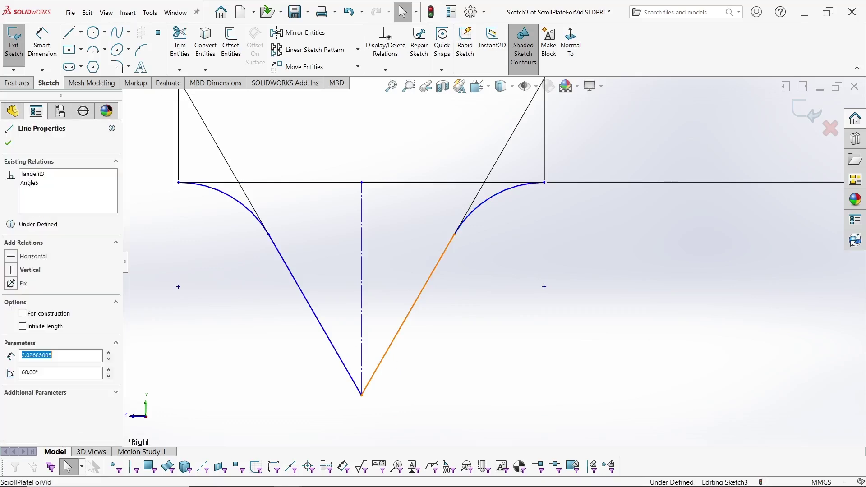
{"action": "left_click", "coordinate": [334, 352], "text": "ctrl"}
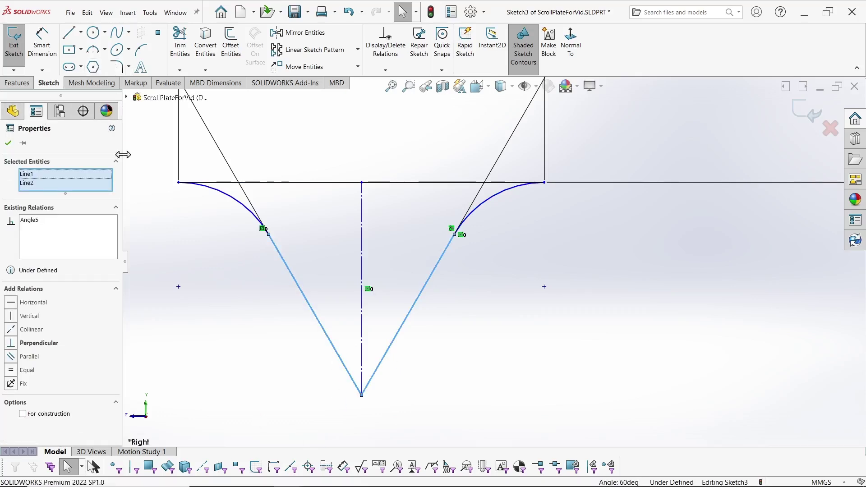
{"action": "left_click", "coordinate": [117, 67]}
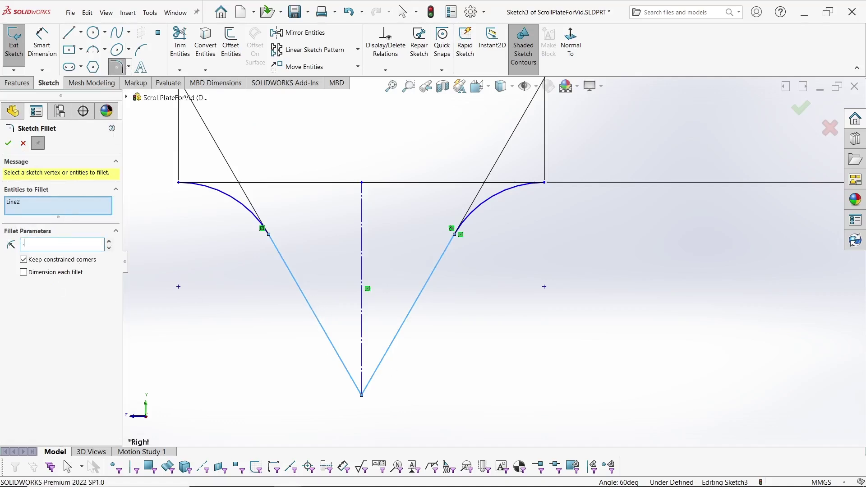
{"action": "left_click", "coordinate": [325, 333]}
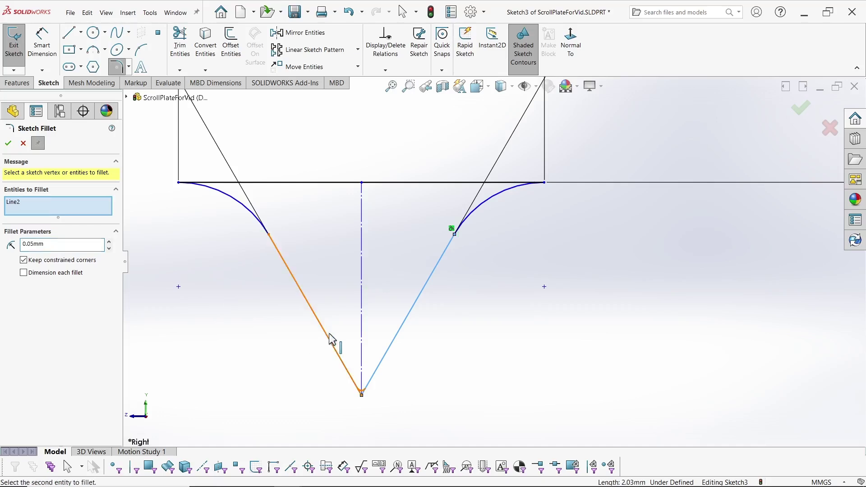
{"action": "left_click", "coordinate": [347, 371]}
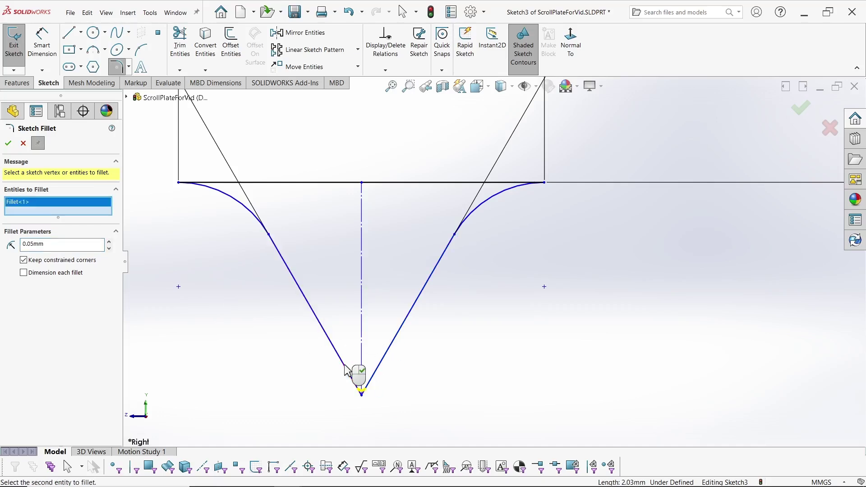
{"action": "left_click", "coordinate": [8, 144]}
- Dimension the lower tip fillet's radius by an equation that sets it to 0.58 mm
{"action": "double_click", "coordinate": [361, 397]}
{"action": "type", "text": "="}
{"action": "key", "text": "Return"}
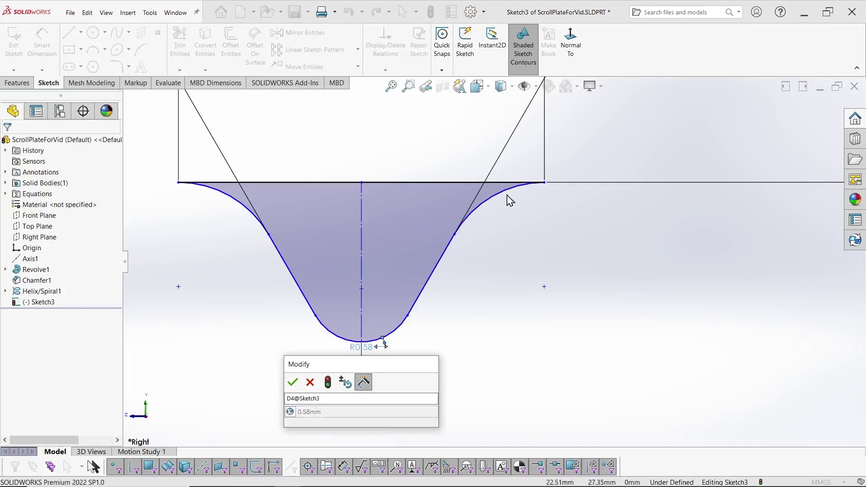
{"action": "left_click", "coordinate": [292, 382]}
- Dimension the right upper arc's radius and link it to the thread global variable for a radius of 0.58 mm
{"action": "key", "text": "s"}
{"action": "left_click", "coordinate": [610, 282]}
{"action": "left_click", "coordinate": [492, 199]}
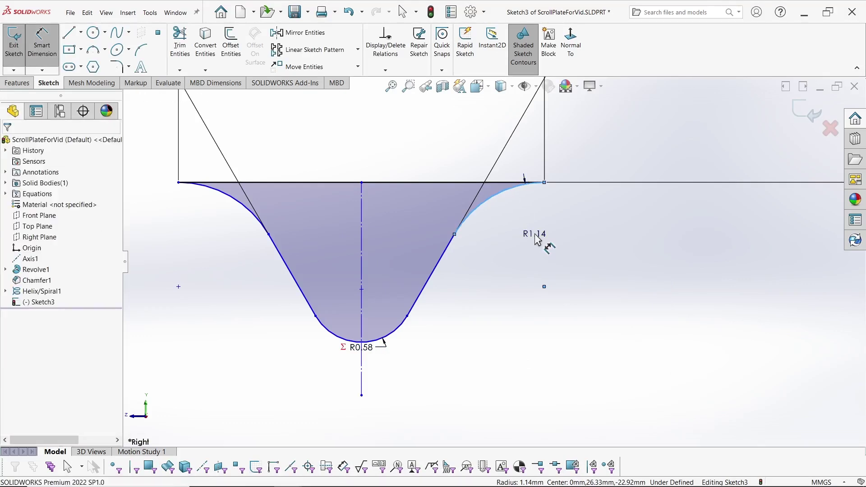
{"action": "left_click", "coordinate": [536, 238]}
{"action": "type", "text": "=thd"}
{"action": "key", "text": "Return"}
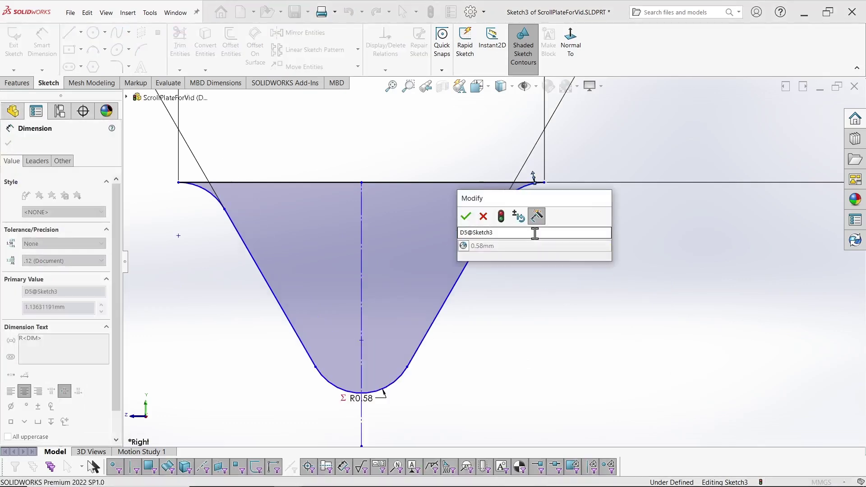
{"action": "left_click", "coordinate": [466, 218]}
- Set the horizontal distance between the hub's end face and the profile's nearest upper corner to 0.5 mm and finish the sketch
{"action": "scroll", "coordinate": [537, 298], "scroll_direction": "up", "scroll_amount": 3}
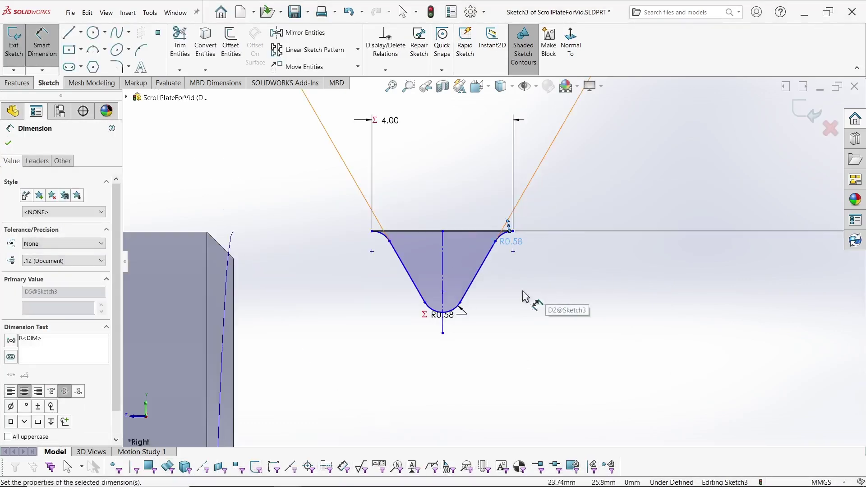
{"action": "left_click", "coordinate": [372, 233]}
{"action": "left_click", "coordinate": [235, 291]}
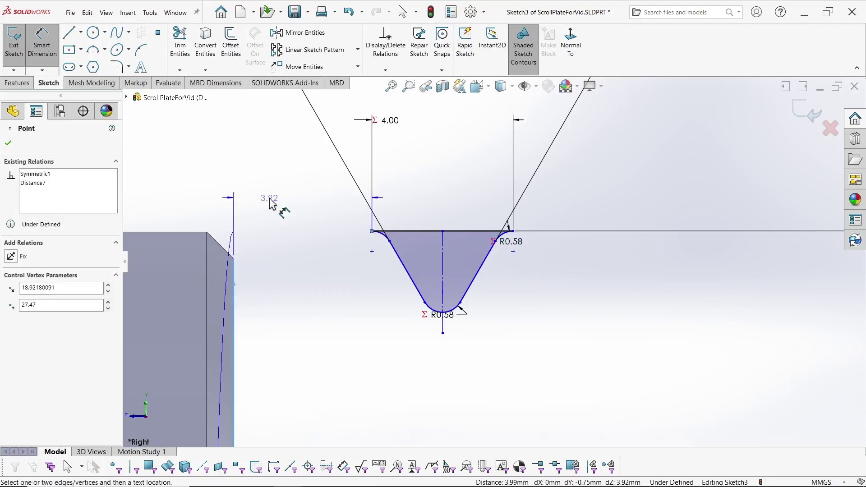
{"action": "left_click", "coordinate": [272, 202]}
{"action": "type", "text": "0.5"}
{"action": "key", "text": "Return"}
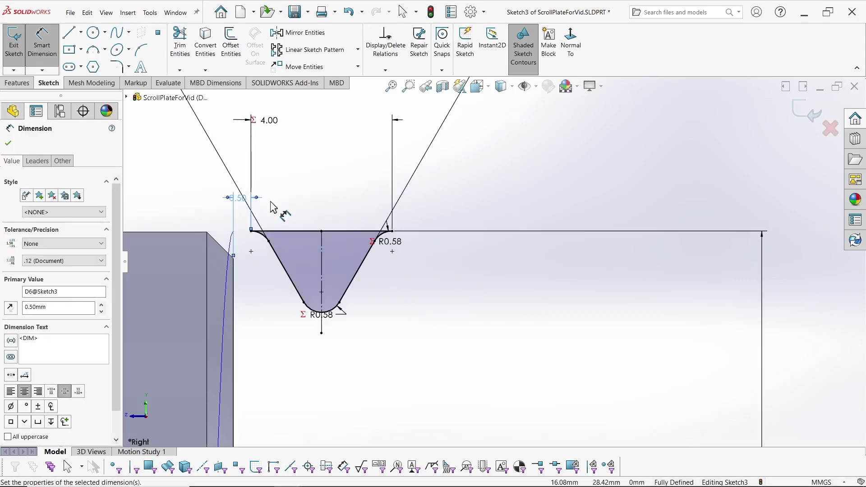
{"action": "left_click", "coordinate": [797, 118]}
- Create a swept cut on the hub using the thread profile sketch and Helix/Spiral1 as the path
{"action": "scroll", "coordinate": [446, 270], "scroll_direction": "up", "scroll_amount": 5}
{"action": "left_click", "coordinate": [255, 33]}
{"action": "left_click", "coordinate": [127, 97]}
{"action": "left_click", "coordinate": [163, 261]}
{"action": "left_click", "coordinate": [167, 250]}
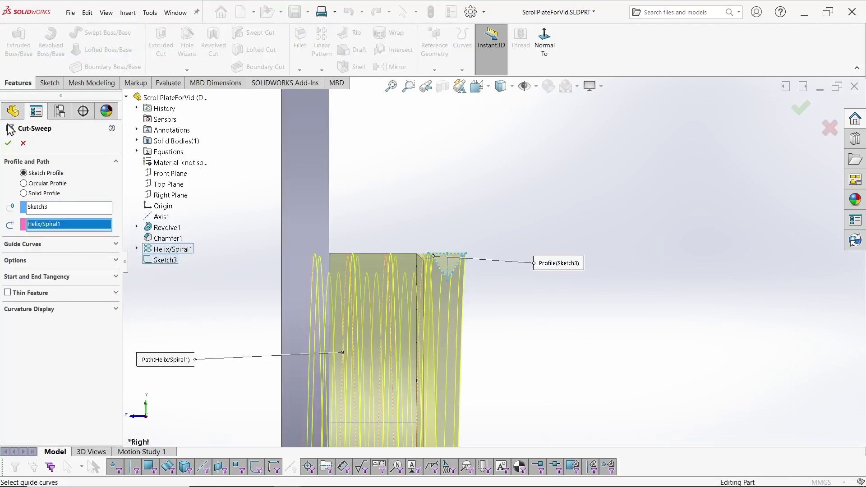
- Start a Helix/Spiral on the plate's flat face opposite the hub and sketch a circle centred on the origin, larger than the plate
{"action": "middle_click_drag", "start_coordinate": [554, 286], "coordinate": [502, 305]}
{"action": "scroll", "coordinate": [503, 316], "scroll_direction": "down", "scroll_amount": 5}
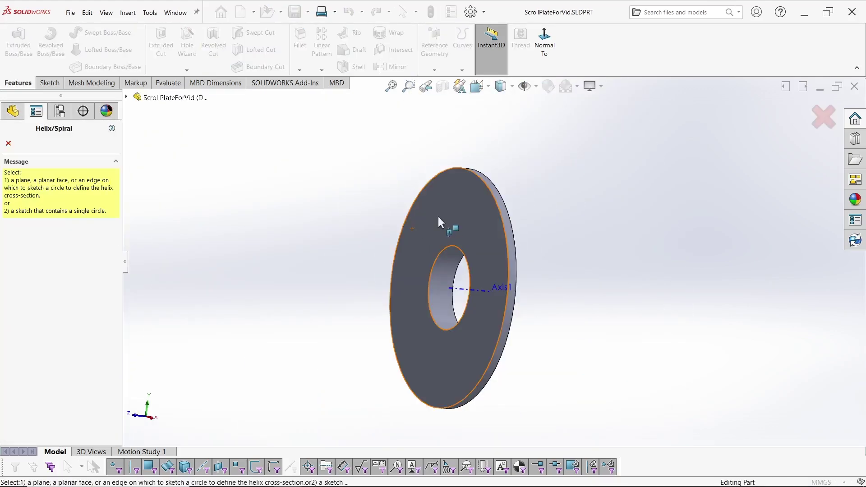
{"action": "left_click", "coordinate": [437, 217]}
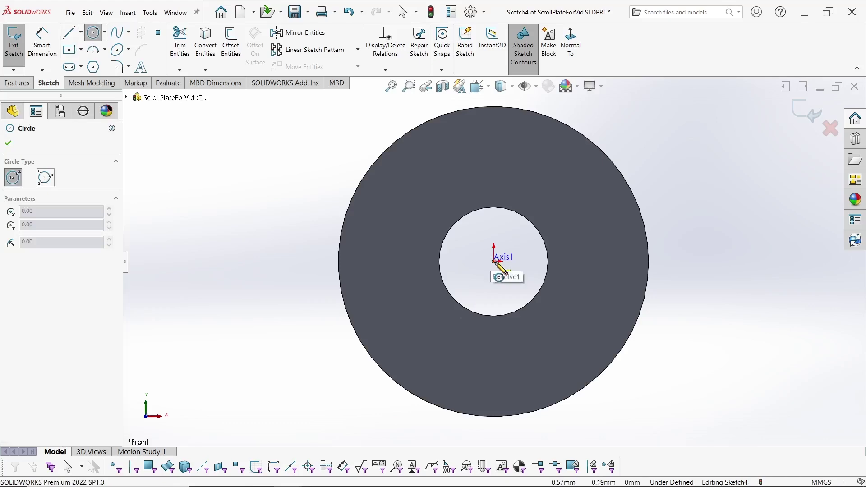
{"action": "left_click", "coordinate": [494, 260]}
{"action": "left_click", "coordinate": [381, 112]}
{"action": "key", "text": "Escape"}
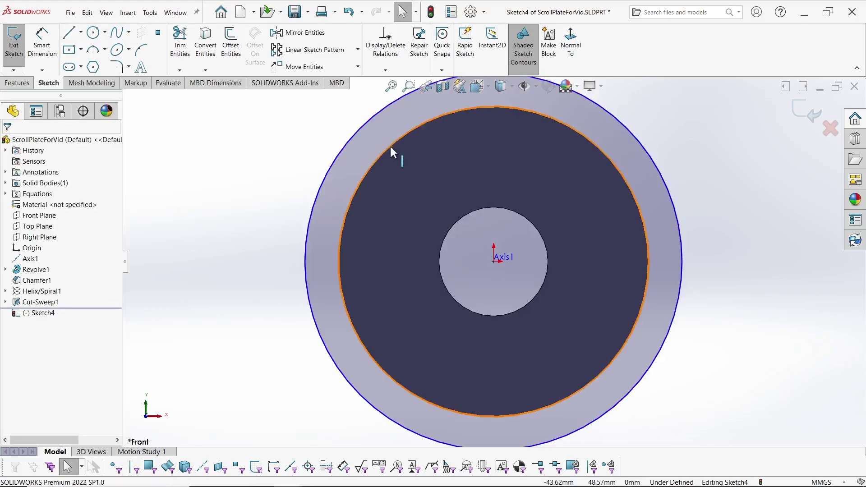
- Make the sketched circle coradial with the plate's outer edge
{"action": "left_click", "coordinate": [390, 151]}
{"action": "left_click", "coordinate": [364, 131], "text": "ctrl"}
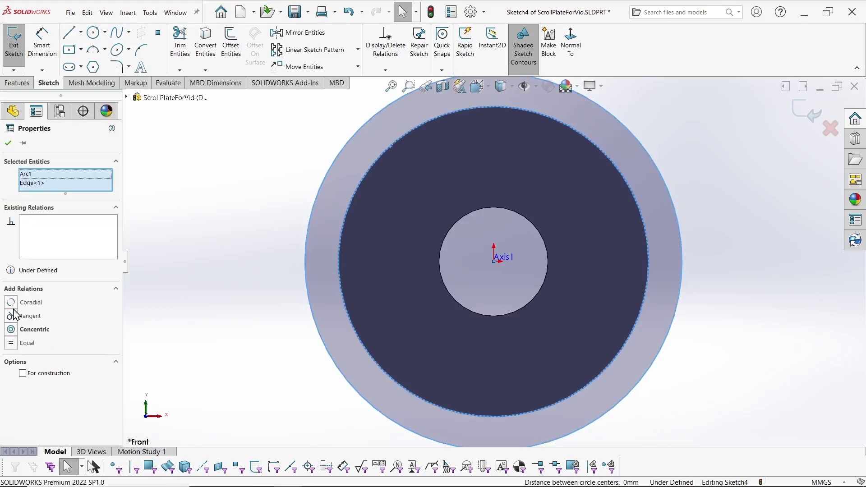
{"action": "left_click", "coordinate": [13, 303]}
{"action": "left_click", "coordinate": [10, 144]}
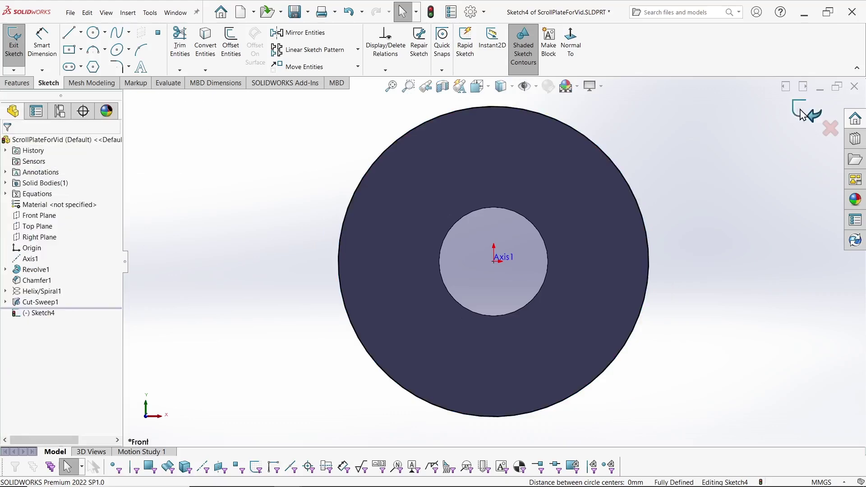
- Create a clockwise spiral from the circle with 6 mm pitch, reversed direction, 6.5 revolutions and a 90° start angle
{"action": "key", "text": "h"}
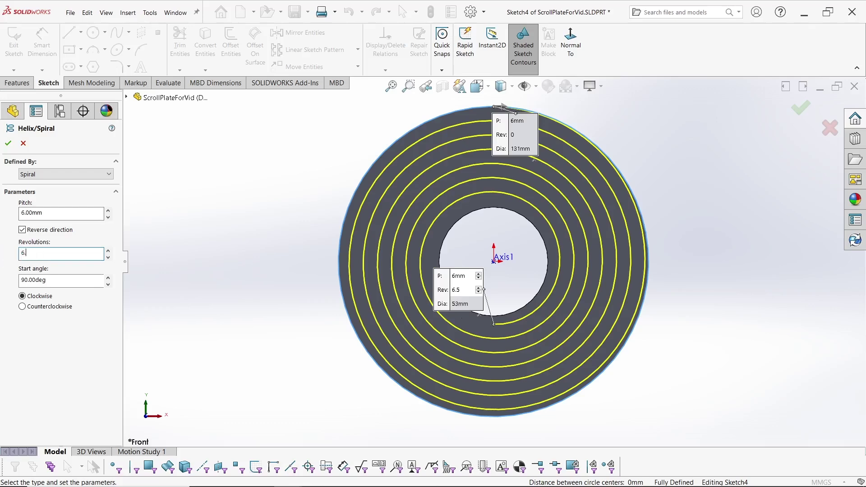
{"action": "middle_click_drag", "start_coordinate": [238, 229], "coordinate": [190, 221]}
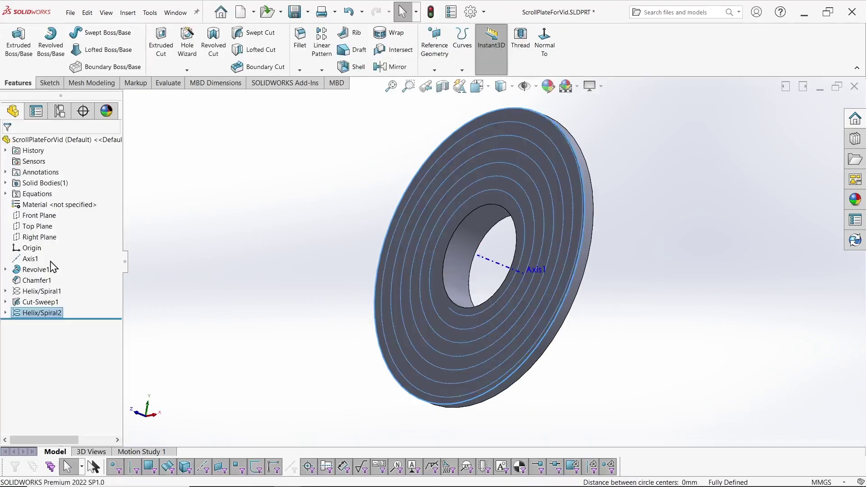
- Sketch a corner rectangle about 13.7 mm wide on the Right Plane, outward from the upper corner of the plate's spiral face
{"action": "left_click", "coordinate": [49, 238]}
{"action": "middle_click_drag", "start_coordinate": [284, 234], "coordinate": [350, 223]}
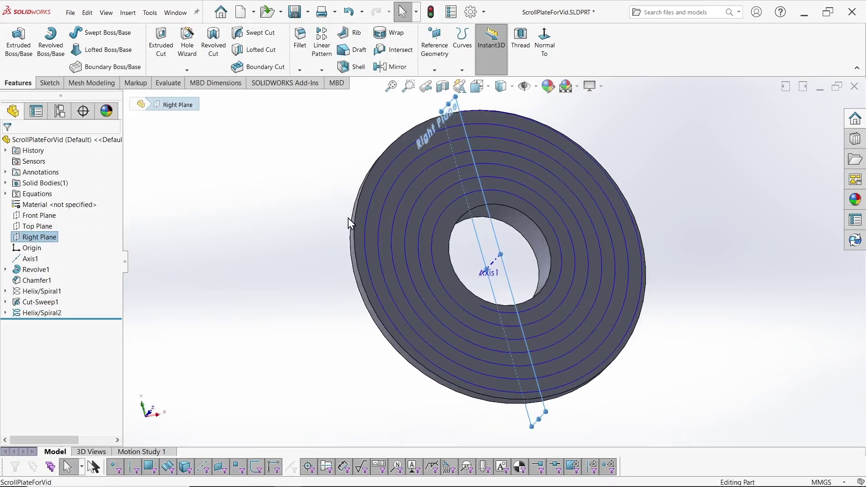
{"action": "left_click", "coordinate": [50, 83]}
{"action": "left_click", "coordinate": [13, 45]}
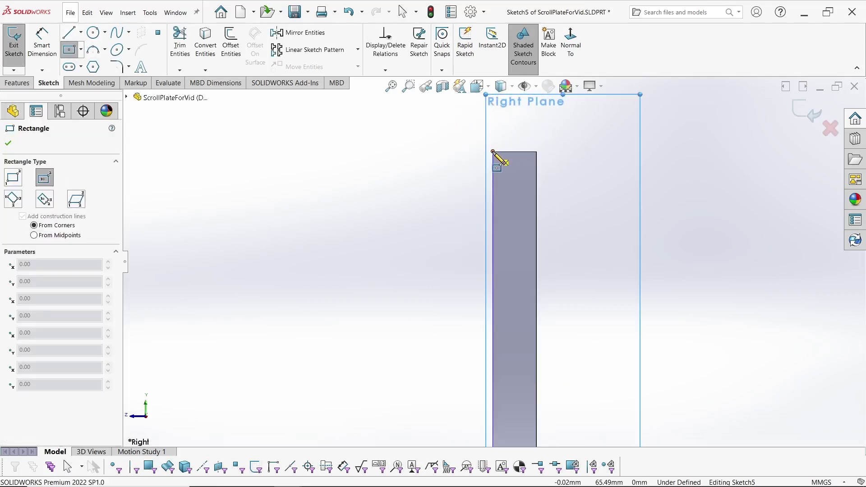
{"action": "left_click", "coordinate": [492, 152]}
{"action": "key", "text": "Escape"}
{"action": "left_click", "coordinate": [80, 49]}
{"action": "left_click", "coordinate": [97, 61]}
{"action": "left_click", "coordinate": [493, 152]}
{"action": "left_click", "coordinate": [373, 193]}
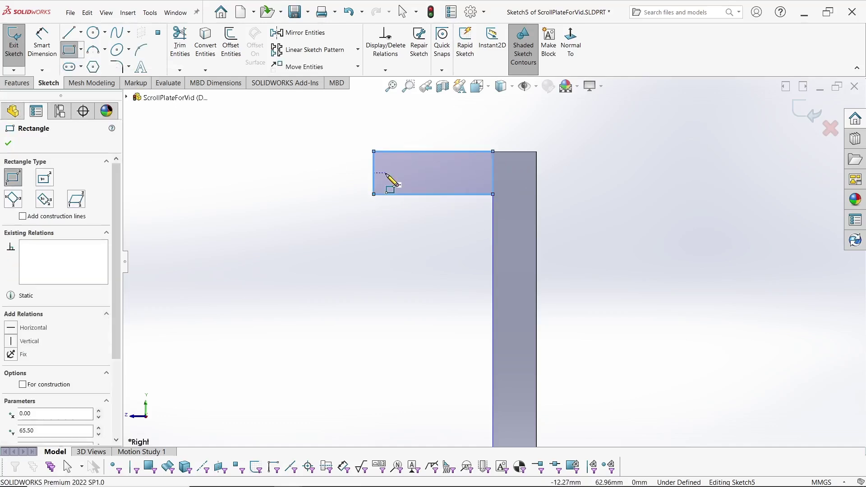
- Set the rectangle's horizontal width to 7.5 mm
{"action": "key", "text": "s"}
{"action": "key", "text": "d"}
{"action": "left_click", "coordinate": [439, 151]}
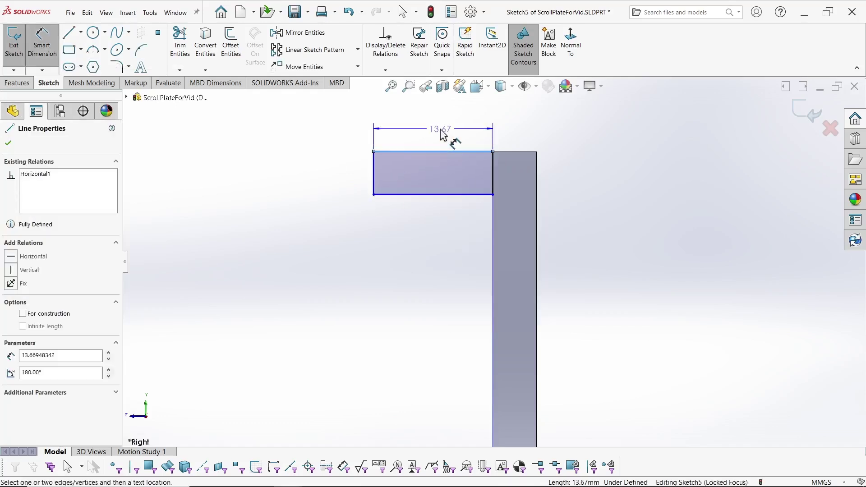
{"action": "left_click", "coordinate": [444, 135]}
{"action": "type", "text": "7.5"}
{"action": "key", "text": "Return"}
- Set the rectangle's height to 2.5 mm and finish the sketch
{"action": "left_click", "coordinate": [414, 172]}
{"action": "left_click", "coordinate": [334, 171]}
{"action": "type", "text": "2.5"}
{"action": "key", "text": "Return"}
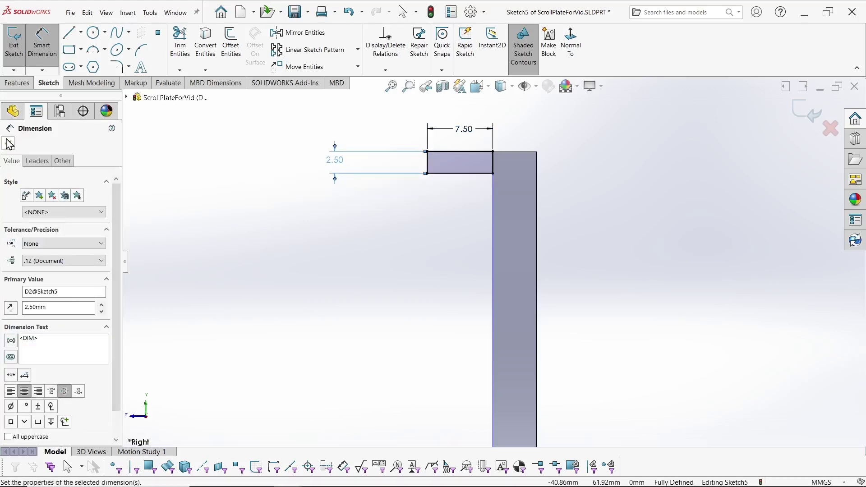
{"action": "key", "text": "Escape"}
{"action": "left_click", "coordinate": [803, 119]}
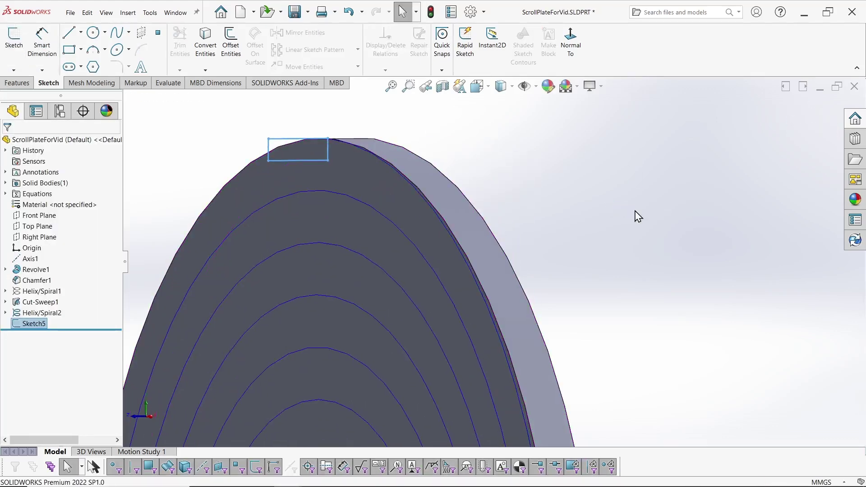
- Create a swept boss of the rectangle sketch along the flat spiral on the plate's face
{"action": "left_click", "coordinate": [17, 83]}
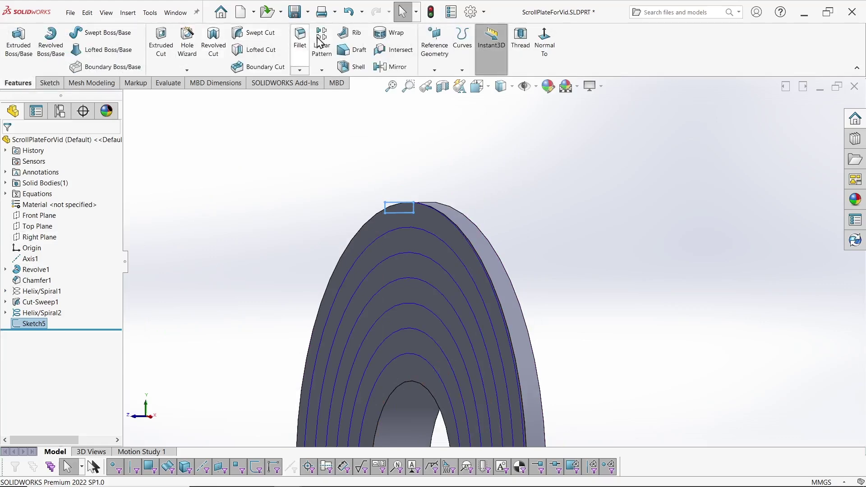
{"action": "left_click", "coordinate": [104, 33]}
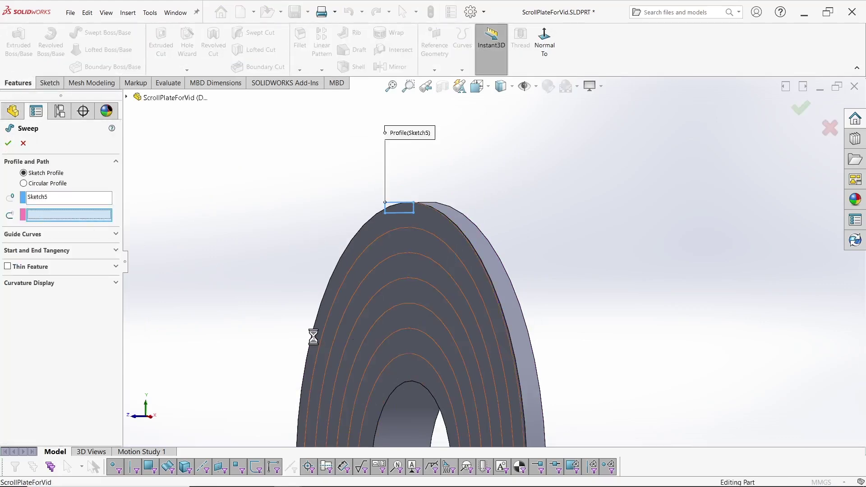
{"action": "left_click", "coordinate": [414, 292]}
{"action": "left_click", "coordinate": [8, 144]}
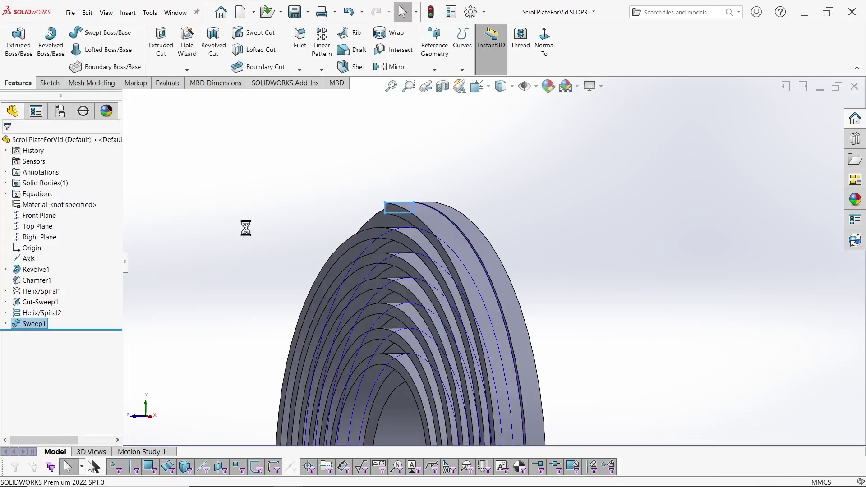
- Apply a 45° neutral-plane draft to the scroll's outer end face, using the plate's flat face between the ridges as neutral plane
{"action": "key", "text": "ctrl+1"}
{"action": "scroll", "coordinate": [458, 229], "scroll_direction": "down", "scroll_amount": 4}
{"action": "left_click", "coordinate": [460, 226]}
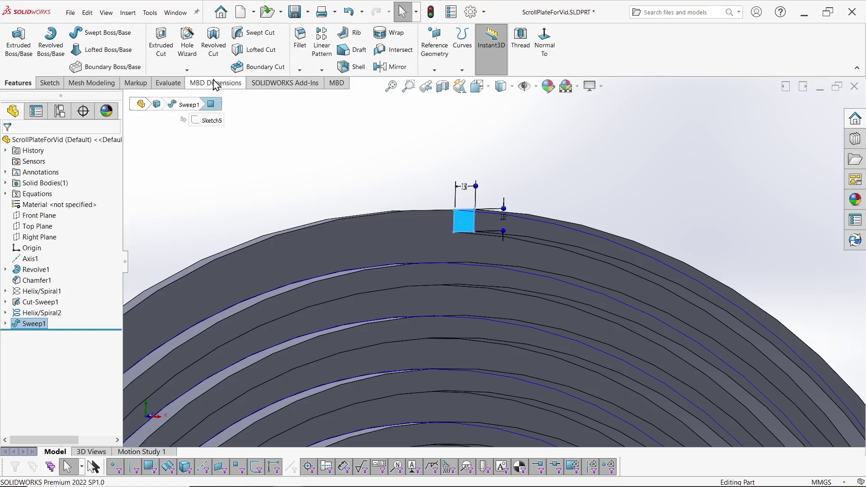
{"action": "left_click", "coordinate": [359, 51]}
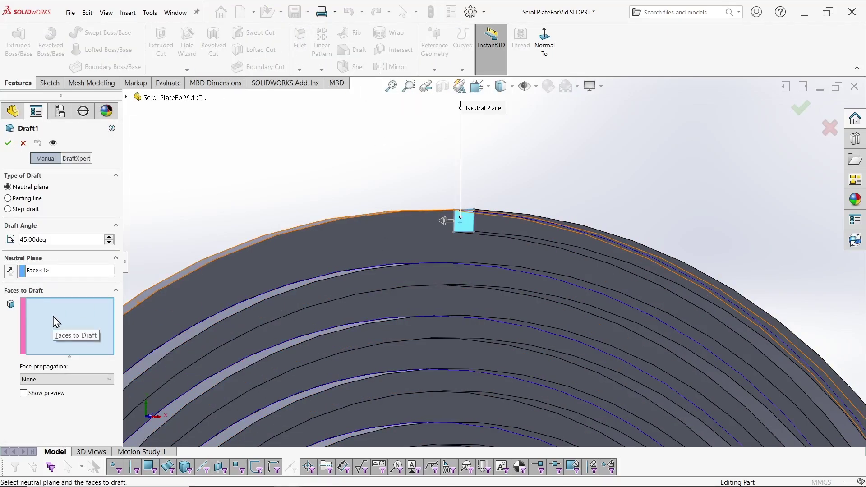
{"action": "left_click", "coordinate": [340, 253]}
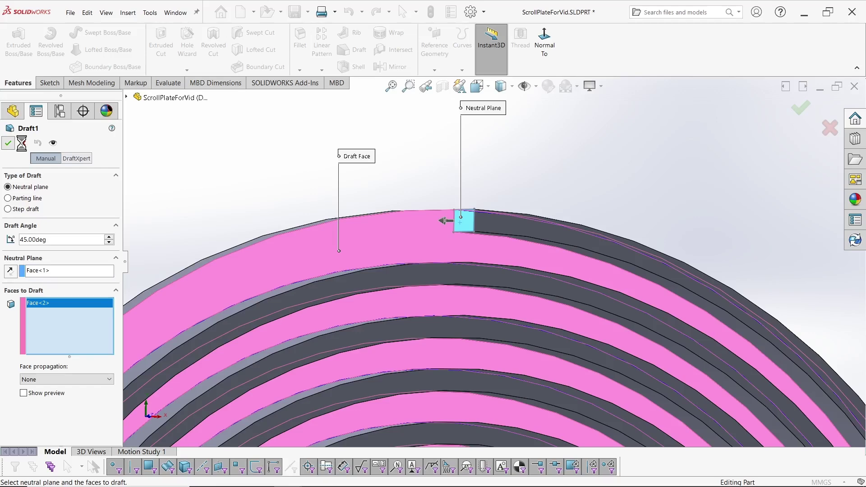
{"action": "left_click", "coordinate": [490, 73]}
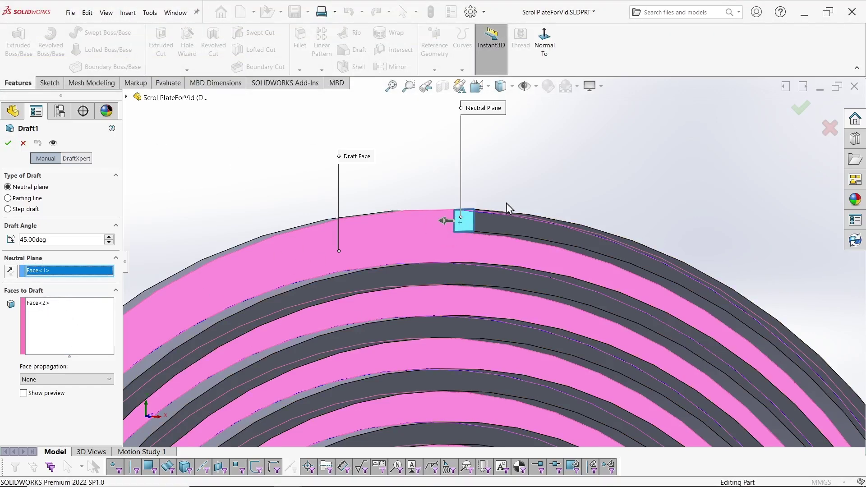
{"action": "left_click", "coordinate": [464, 221]}
{"action": "right_click", "coordinate": [47, 307]}
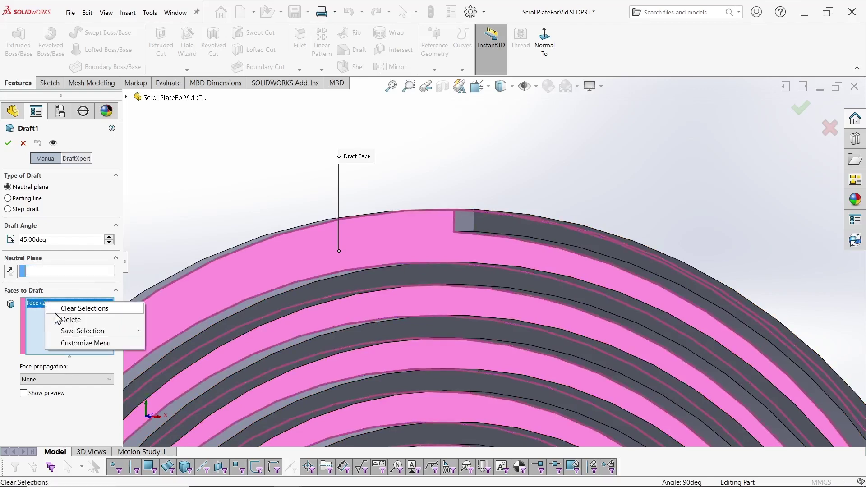
{"action": "left_click", "coordinate": [85, 307]}
{"action": "left_click", "coordinate": [467, 221]}
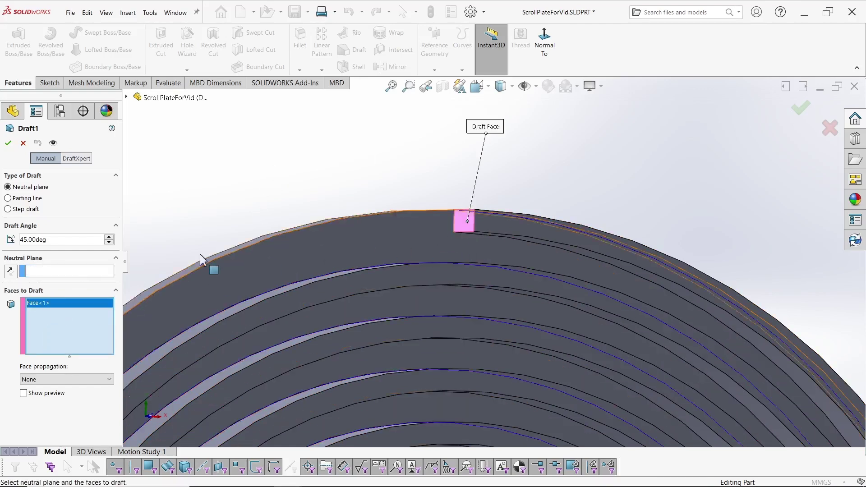
{"action": "left_click", "coordinate": [387, 254]}
{"action": "left_click", "coordinate": [8, 143]}
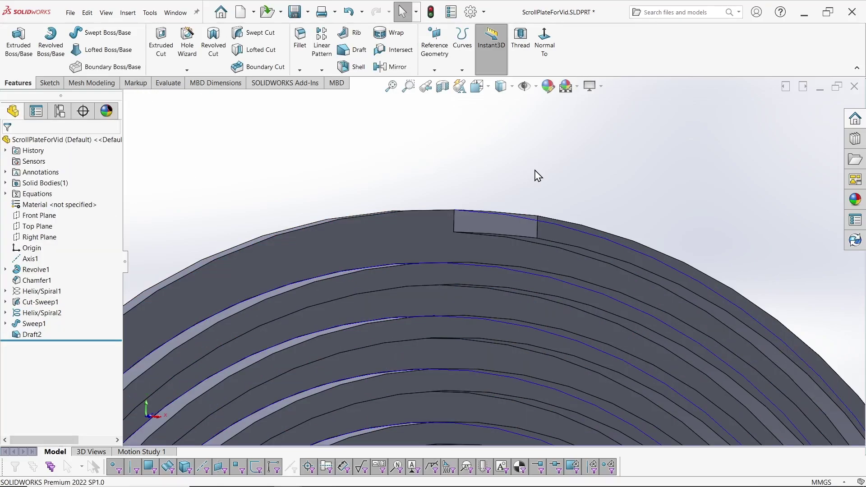
- Draft the scroll's inner end face by 45°, using the plate's flat face as neutral plane
{"action": "scroll", "coordinate": [536, 174], "scroll_direction": "up", "scroll_amount": 5}
{"action": "middle_click_drag", "start_coordinate": [321, 256], "coordinate": [422, 301]}
{"action": "scroll", "coordinate": [462, 400], "scroll_direction": "down", "scroll_amount": 5}
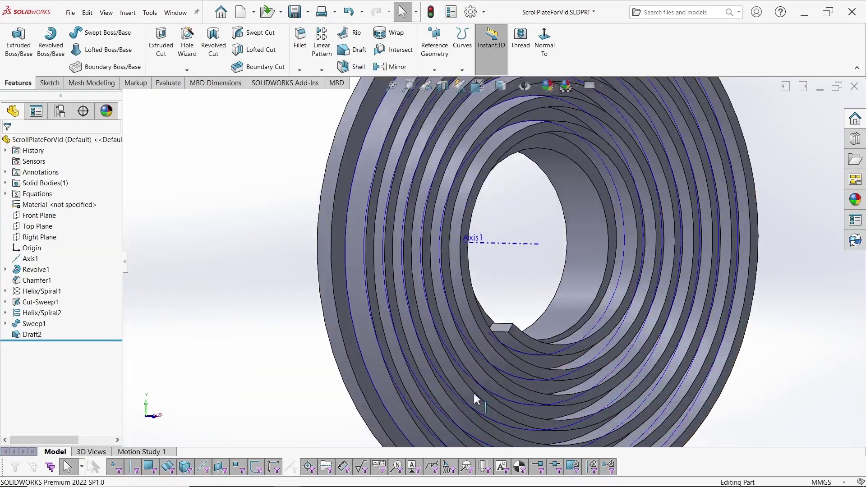
{"action": "middle_click_drag", "start_coordinate": [251, 352], "coordinate": [228, 348]}
{"action": "scroll", "coordinate": [271, 333], "scroll_direction": "down", "scroll_amount": 1}
{"action": "key", "text": "space"}
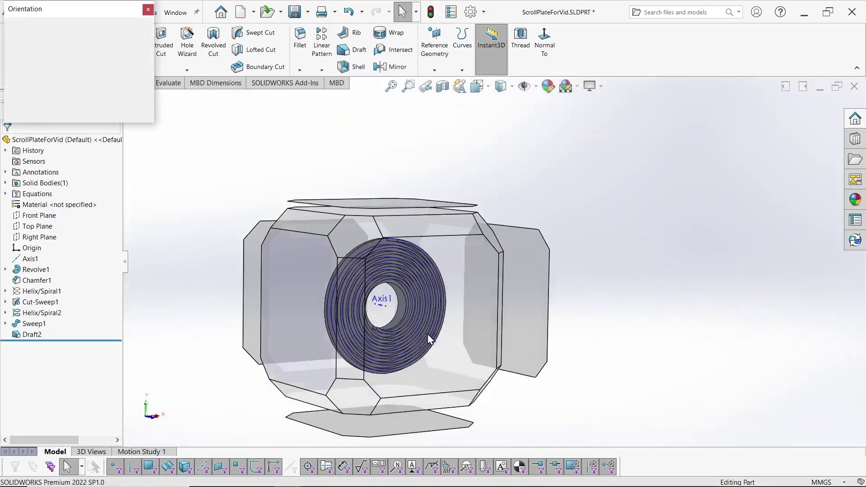
{"action": "left_click", "coordinate": [189, 348]}
{"action": "key", "text": "space"}
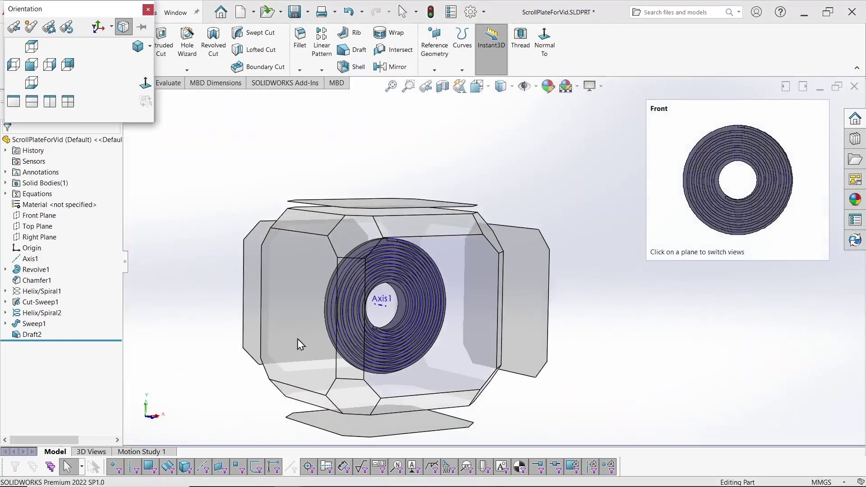
{"action": "left_click", "coordinate": [188, 257]}
{"action": "key", "text": "Return"}
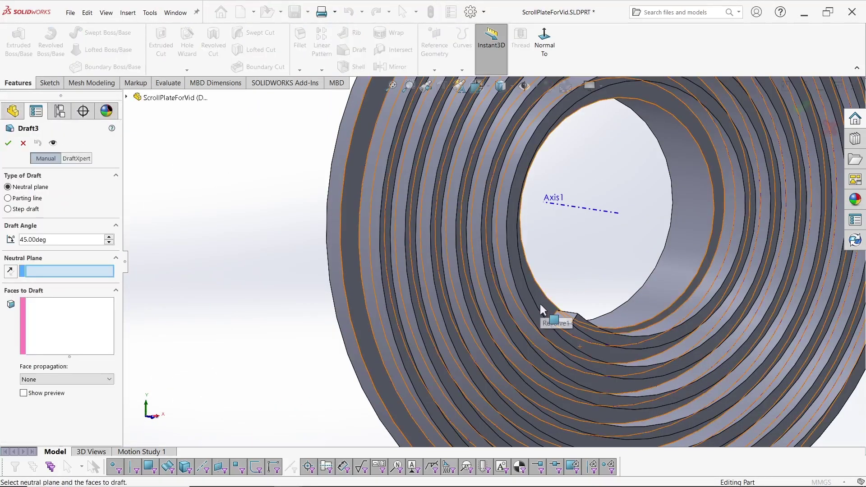
{"action": "left_click", "coordinate": [547, 313]}
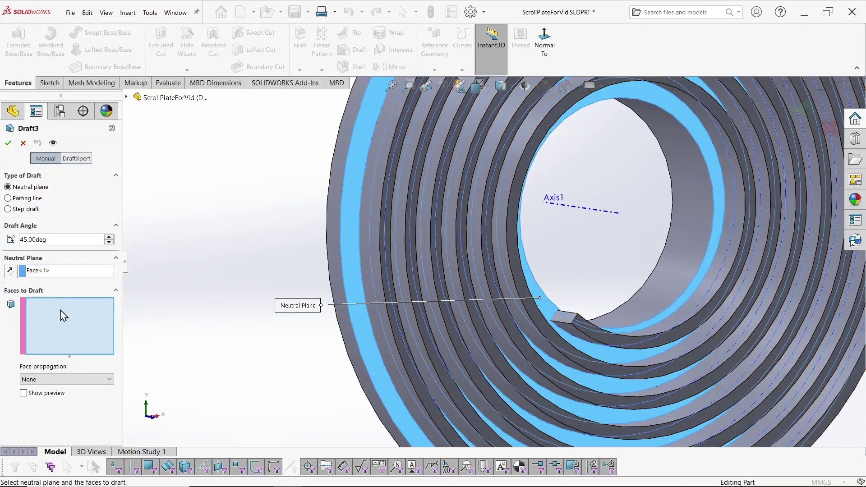
{"action": "scroll", "coordinate": [584, 316], "scroll_direction": "down", "scroll_amount": 5}
{"action": "left_click", "coordinate": [442, 301]}
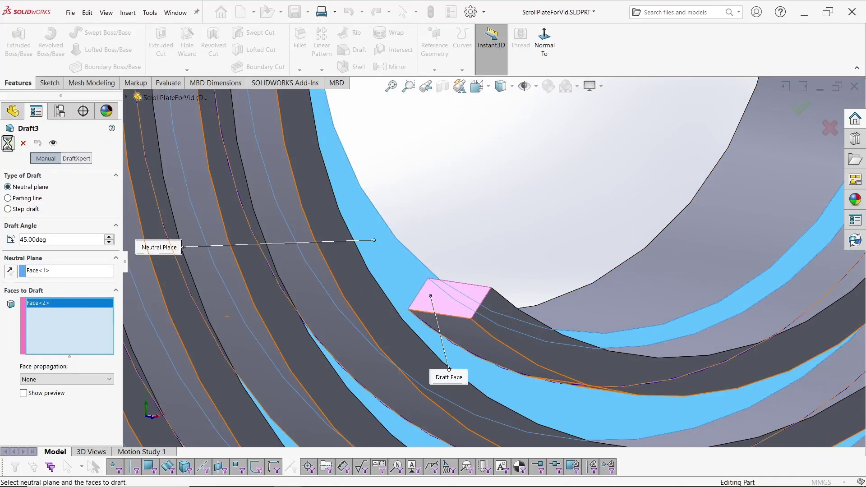
{"action": "left_click", "coordinate": [10, 143]}
- Give the scroll plate's solid body a green colour from the standard swatches
{"action": "scroll", "coordinate": [290, 292], "scroll_direction": "up", "scroll_amount": 10}
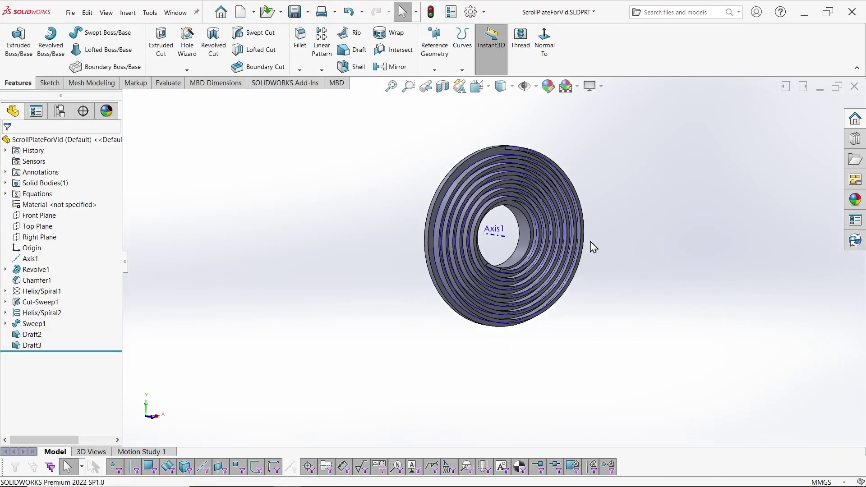
{"action": "scroll", "coordinate": [671, 267], "scroll_direction": "down", "scroll_amount": 3}
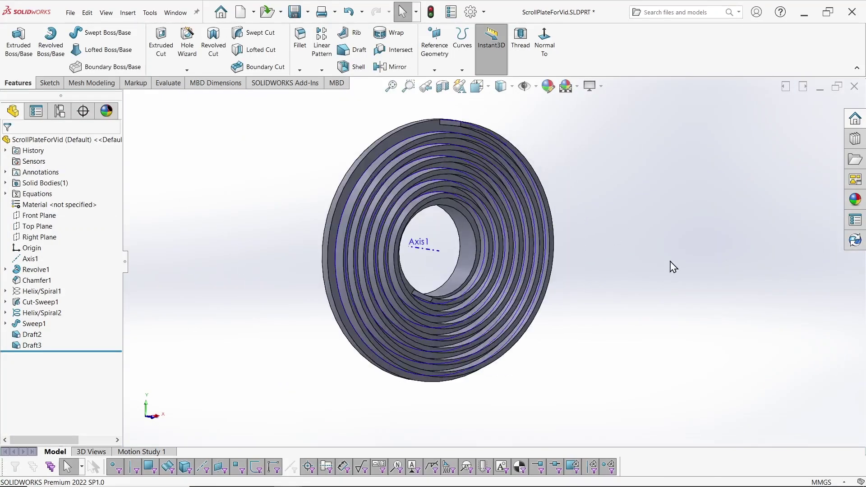
{"action": "left_click", "coordinate": [6, 183]}
{"action": "left_click", "coordinate": [40, 194]}
{"action": "left_click", "coordinate": [548, 86]}
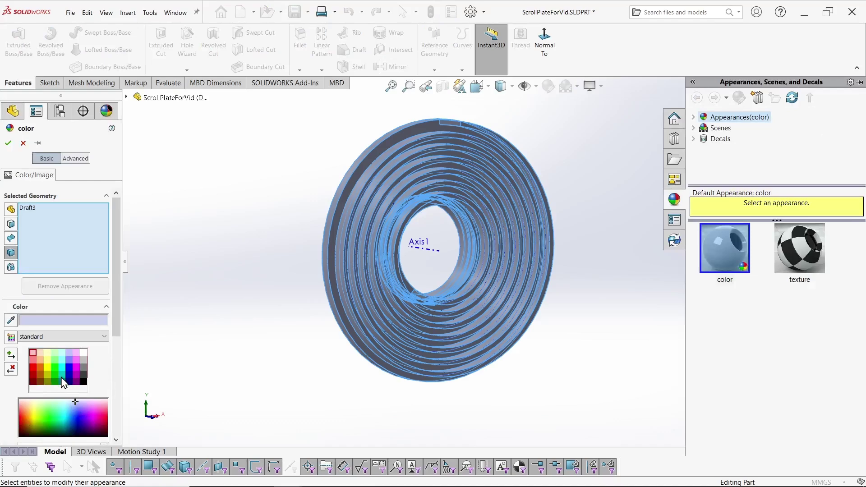
{"action": "left_click", "coordinate": [57, 380]}
{"action": "left_click", "coordinate": [8, 143]}
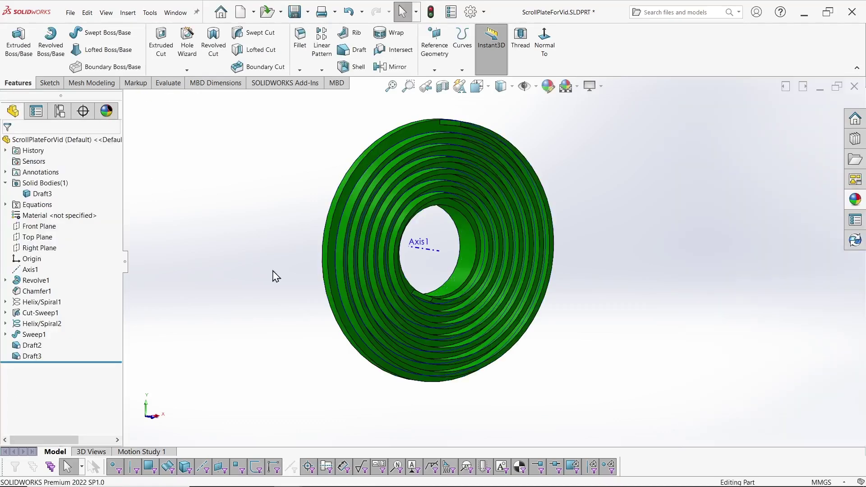
{"action": "right_click", "coordinate": [43, 302]}
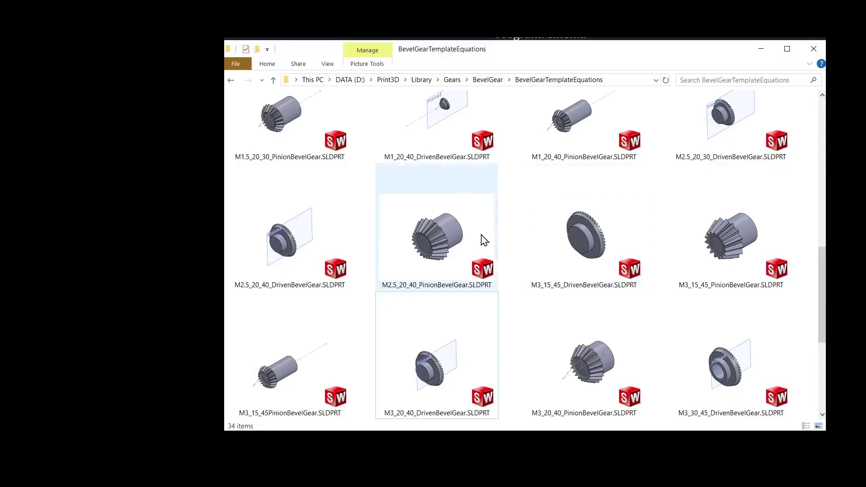
- Open M3_15_45_DrivenBevelGear.SLDPRT and open Sketch1 of its Revolve1 feature for editing
{"action": "left_click", "coordinate": [555, 242]}
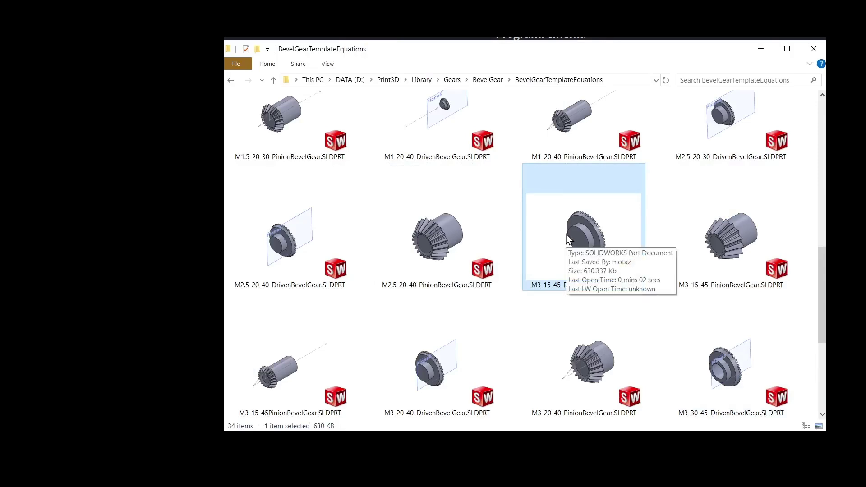
{"action": "left_click", "coordinate": [787, 48]}
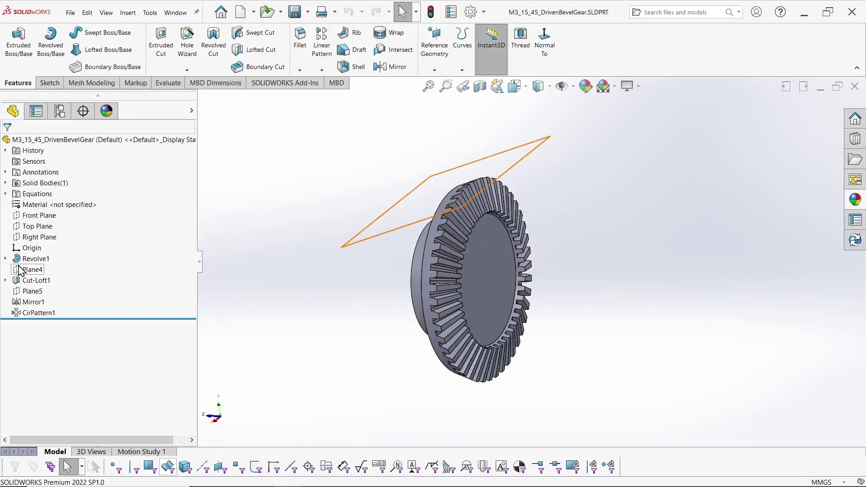
{"action": "left_click", "coordinate": [5, 259]}
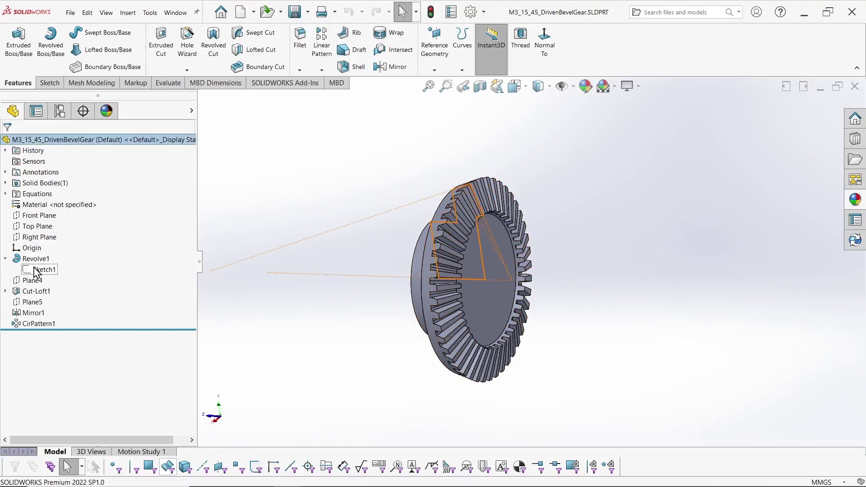
{"action": "right_click", "coordinate": [35, 269]}
{"action": "left_click", "coordinate": [42, 242]}
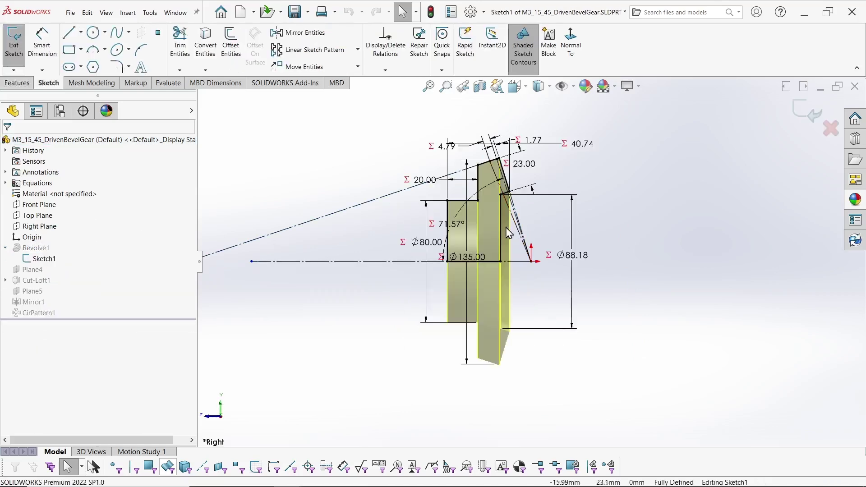
- Sketch a horizontal line about 34.8 mm long across the gear profile, about 33 mm above the centre axis
{"action": "scroll", "coordinate": [482, 220], "scroll_direction": "down", "scroll_amount": 6}
{"action": "key", "text": "l"}
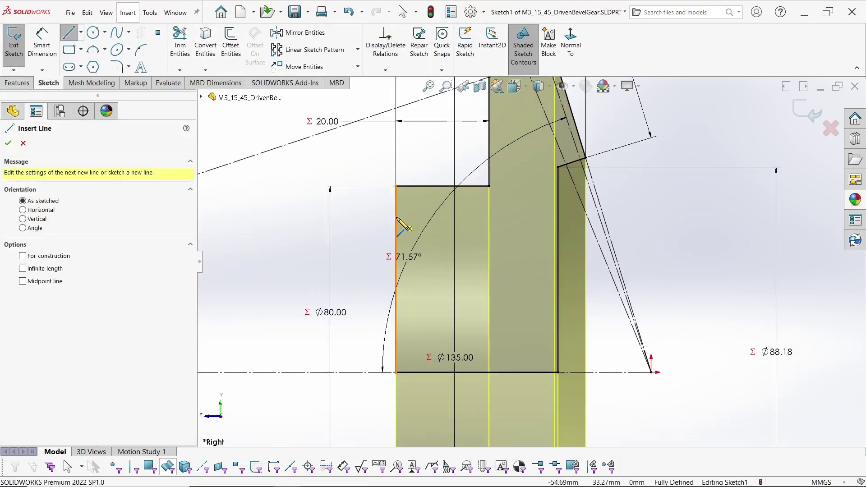
{"action": "left_click", "coordinate": [396, 218]}
{"action": "left_click", "coordinate": [558, 218]}
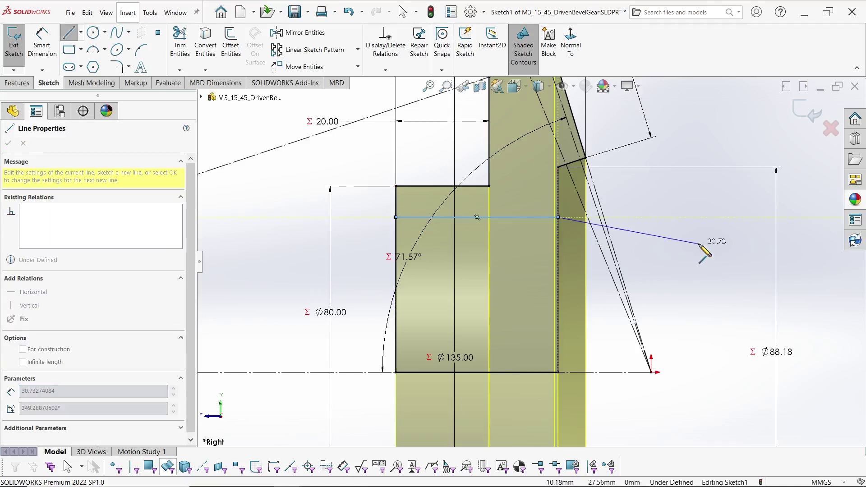
{"action": "key", "text": "Escape"}
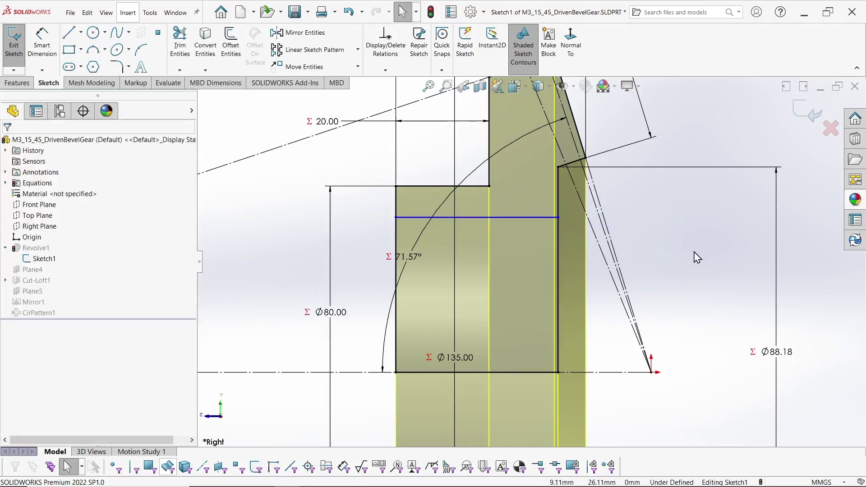
- Trim the profile's vertical edges below the new line and delete the solid profile line on the axis
{"action": "key", "text": "s"}
{"action": "left_click", "coordinate": [709, 335]}
{"action": "left_click_drag", "start_coordinate": [583, 244], "coordinate": [369, 255]}
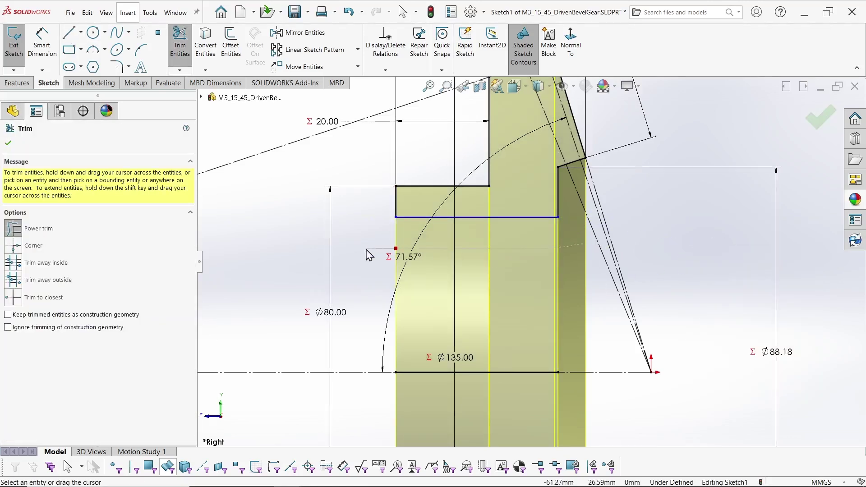
{"action": "key", "text": "Escape"}
{"action": "left_click", "coordinate": [515, 373]}
{"action": "key", "text": "Delete"}
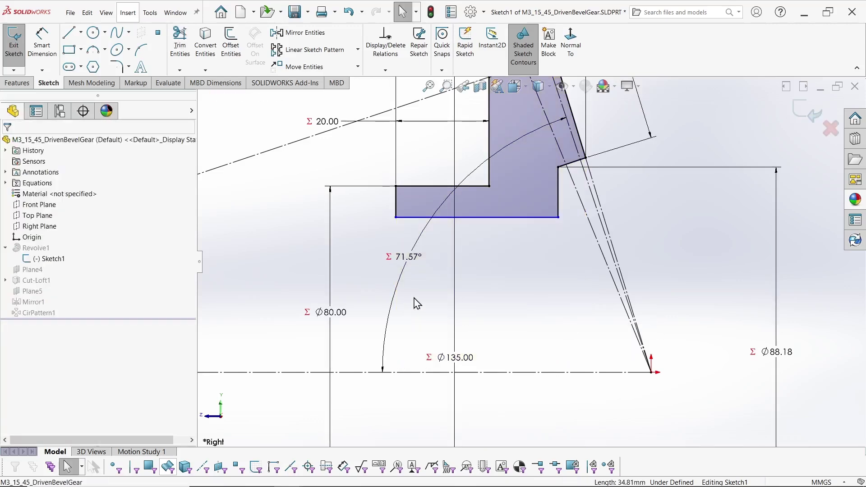
- Trim away the gear rim's vertical back edge and the hub's horizontal outer edge
{"action": "scroll", "coordinate": [458, 288], "scroll_direction": "up", "scroll_amount": 2}
{"action": "scroll", "coordinate": [501, 160], "scroll_direction": "down", "scroll_amount": 3}
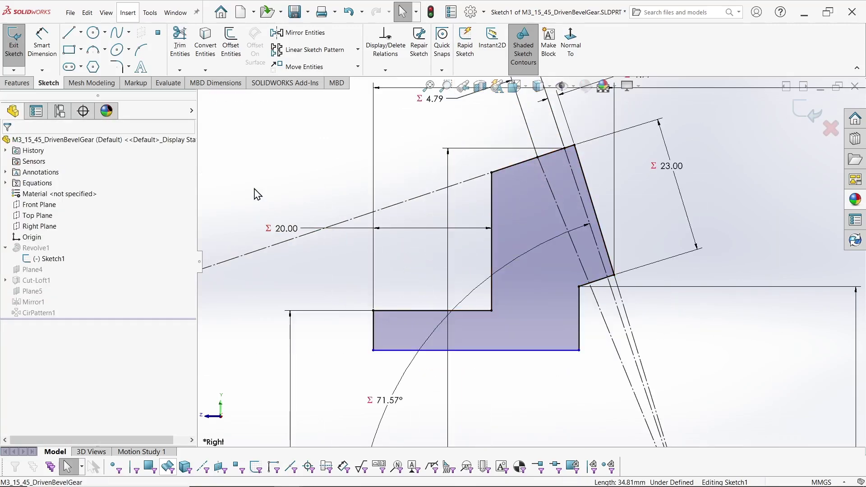
{"action": "key", "text": "s"}
{"action": "left_click", "coordinate": [272, 271]}
{"action": "mouse_move", "coordinate": [506, 188]}
{"action": "left_mouse_down"}
{"action": "mouse_move", "coordinate": [474, 227]}
{"action": "mouse_move", "coordinate": [467, 311]}
{"action": "left_mouse_up"}
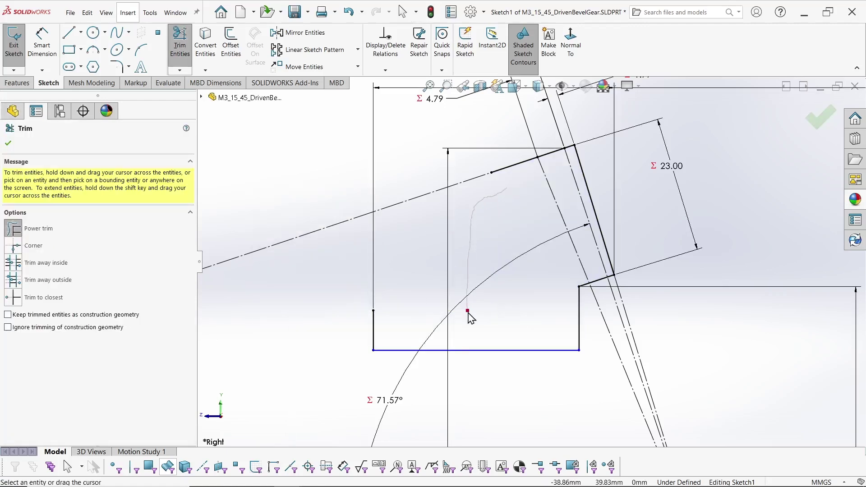
{"action": "key", "text": "Escape"}
- Delete the 40.74 overall width dimension and merge the hub edge's open upper endpoint with the rim's back corner to close the profile
{"action": "key", "text": "z"}
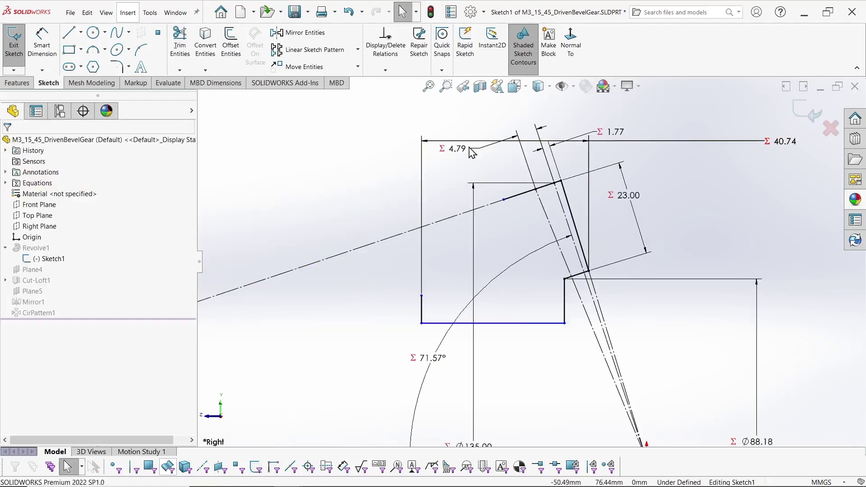
{"action": "left_click", "coordinate": [793, 142]}
{"action": "key", "text": "Delete"}
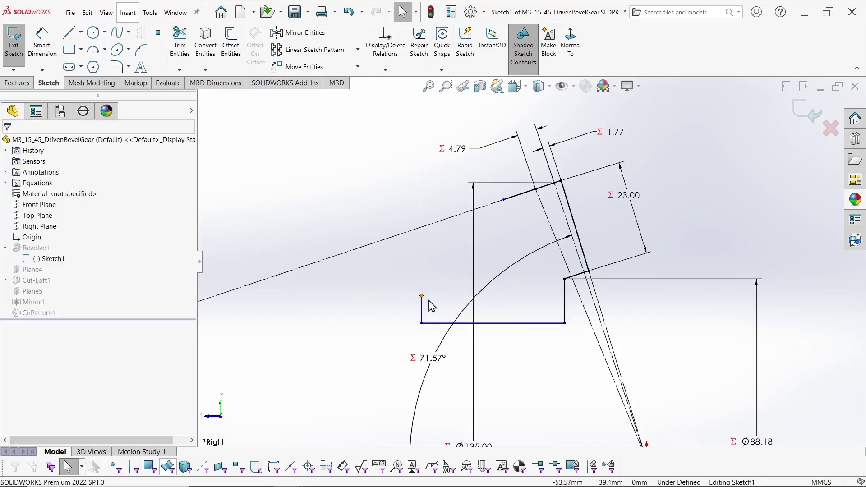
{"action": "mouse_move", "coordinate": [421, 294]}
{"action": "left_mouse_down"}
{"action": "mouse_move", "coordinate": [528, 203]}
{"action": "mouse_move", "coordinate": [428, 298]}
{"action": "left_mouse_up"}
{"action": "left_click_drag", "start_coordinate": [494, 219], "coordinate": [504, 200]}
- Dimension the profile's sloped upper edge beyond the tooth root line to 1 mm and finish editing the sketch
{"action": "key", "text": "s"}
{"action": "left_click", "coordinate": [751, 198]}
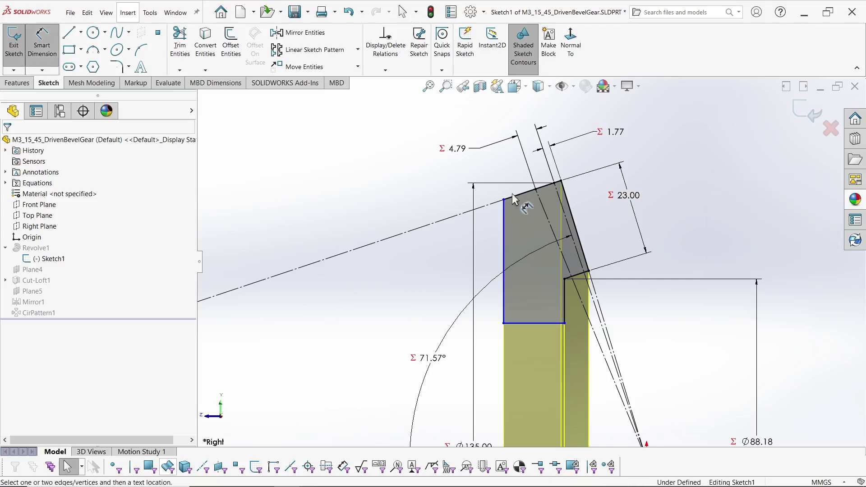
{"action": "left_click", "coordinate": [535, 189]}
{"action": "left_click", "coordinate": [503, 200]}
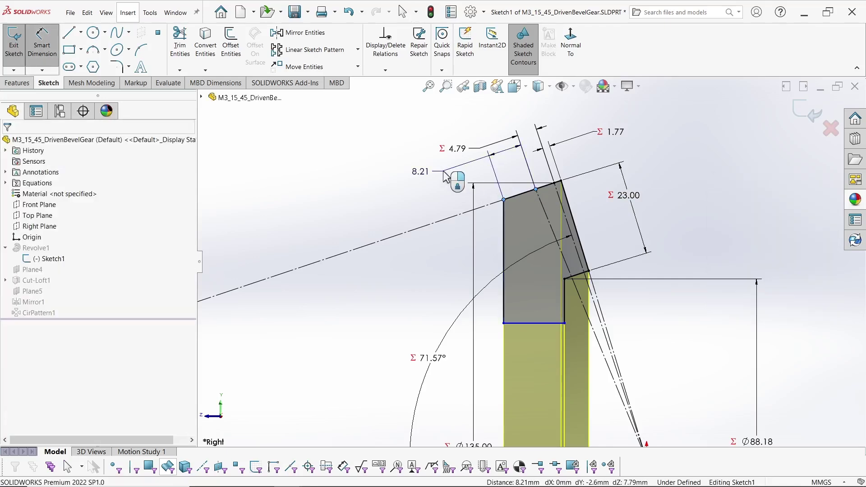
{"action": "left_click", "coordinate": [445, 177]}
{"action": "type", "text": "1"}
{"action": "key", "text": "Return"}
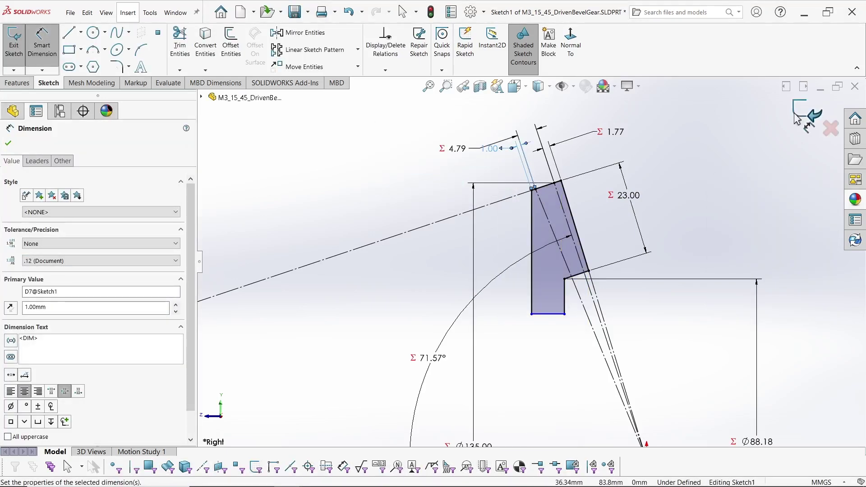
{"action": "left_click", "coordinate": [797, 118]}
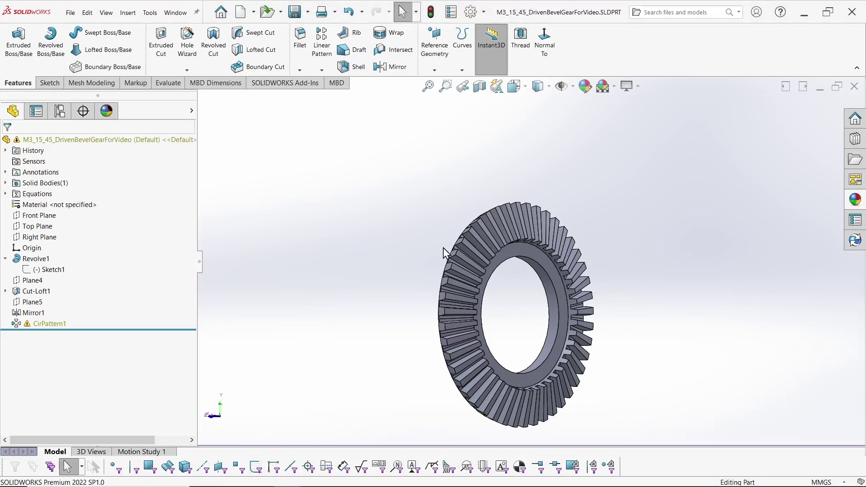
{"action": "left_click", "coordinate": [41, 324]}
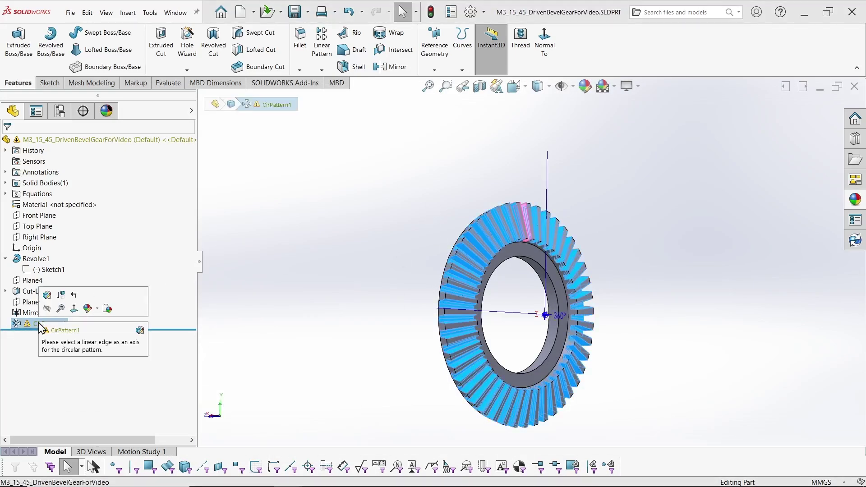
{"action": "left_click", "coordinate": [46, 298]}
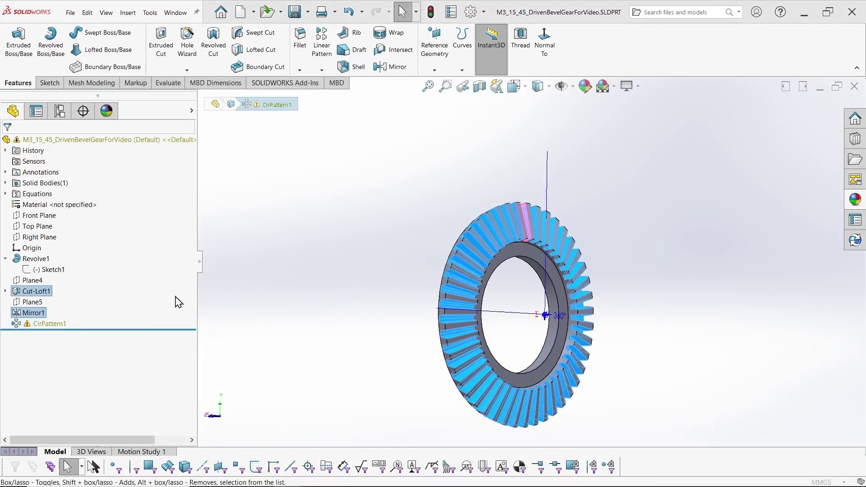
{"action": "left_click", "coordinate": [502, 251]}
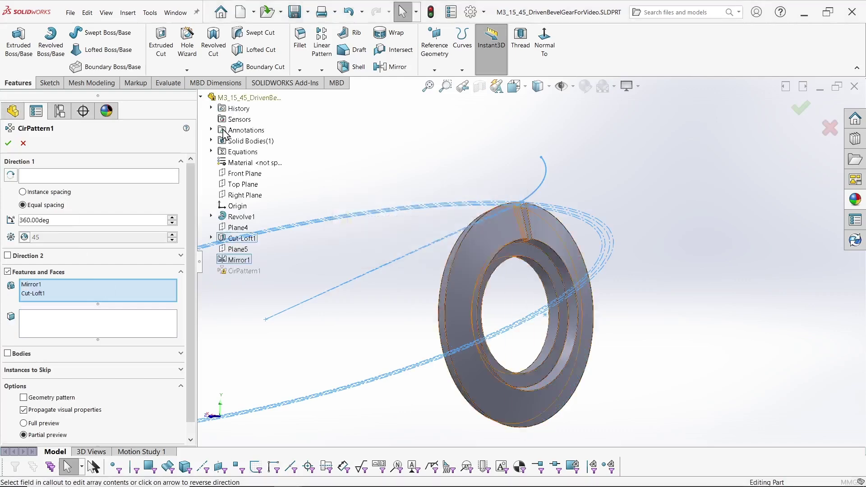
{"action": "left_click", "coordinate": [830, 130]}
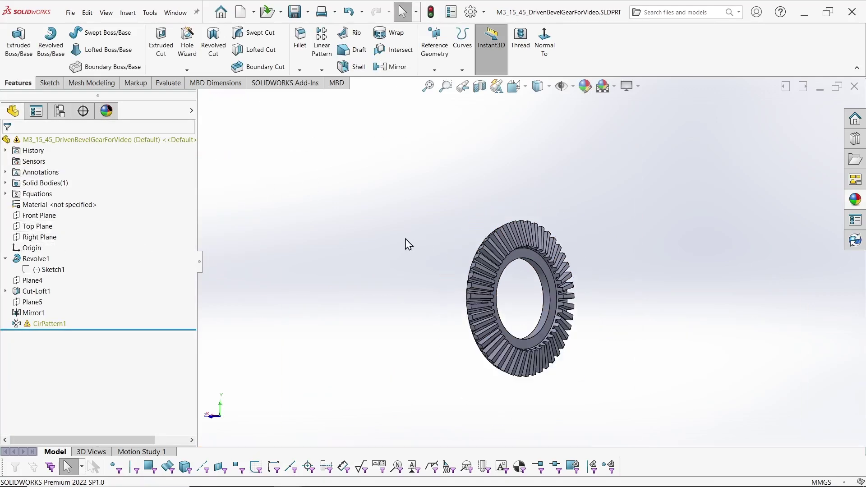
- Create a reference axis from the Right and Top planes and reorder it directly after the revolve in the feature history
{"action": "middle_click_drag", "start_coordinate": [406, 244], "coordinate": [441, 282]}
{"action": "left_click", "coordinate": [38, 237]}
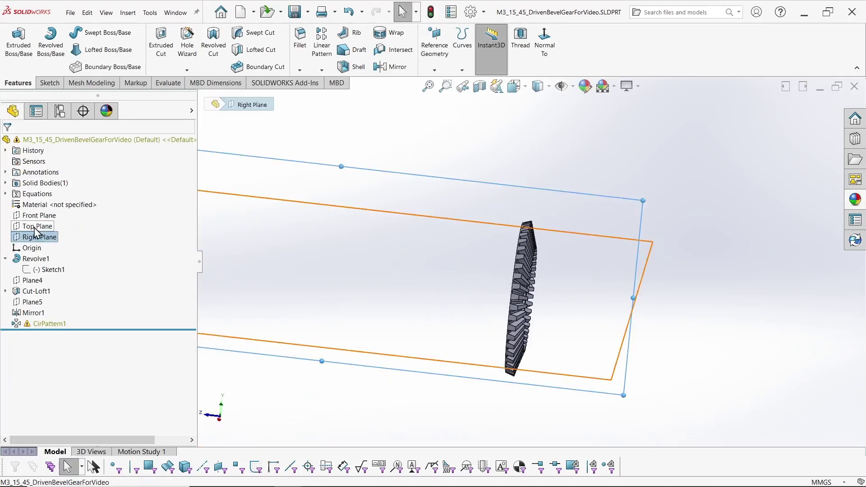
{"action": "left_click", "coordinate": [34, 227], "text": "ctrl"}
{"action": "left_click", "coordinate": [434, 45]}
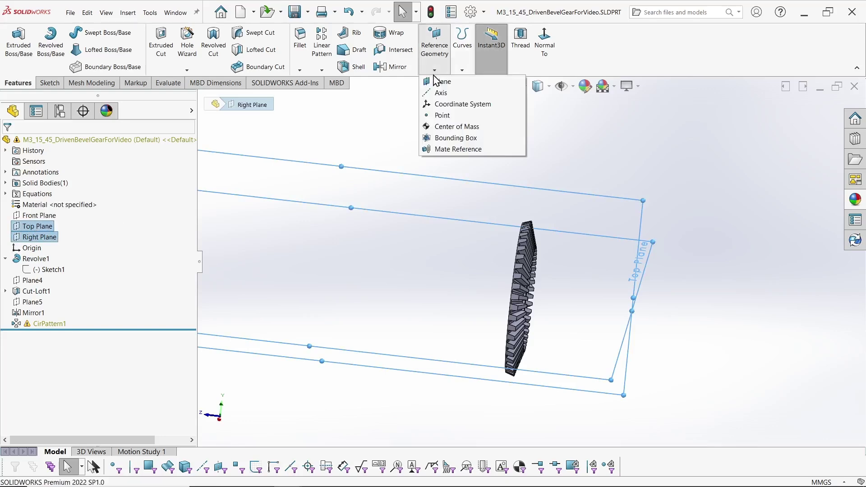
{"action": "left_click", "coordinate": [440, 91]}
{"action": "middle_click_drag", "start_coordinate": [730, 272], "coordinate": [690, 269]}
{"action": "middle_click_drag", "start_coordinate": [749, 175], "coordinate": [728, 178]}
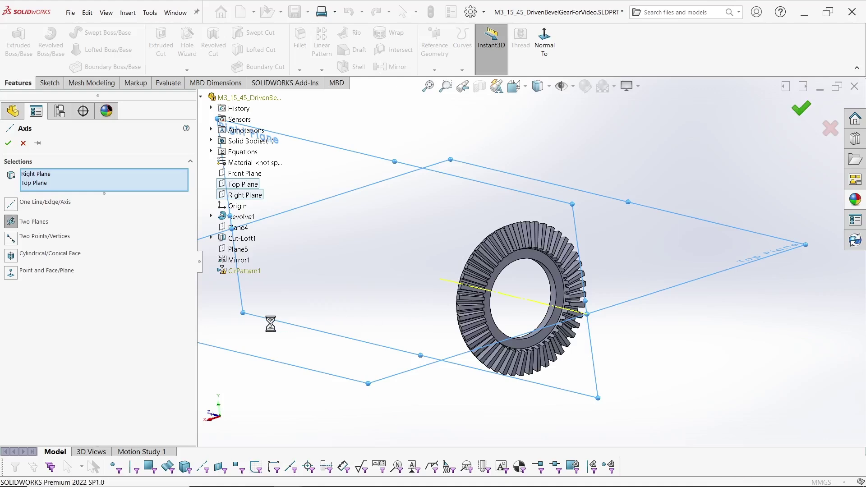
{"action": "left_click_drag", "start_coordinate": [28, 334], "coordinate": [30, 258]}
{"action": "left_click", "coordinate": [38, 336]}
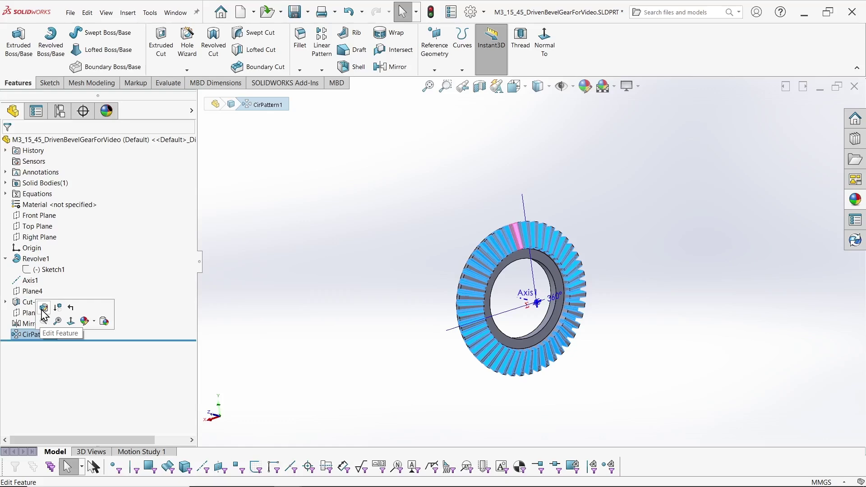
{"action": "left_click", "coordinate": [400, 251]}
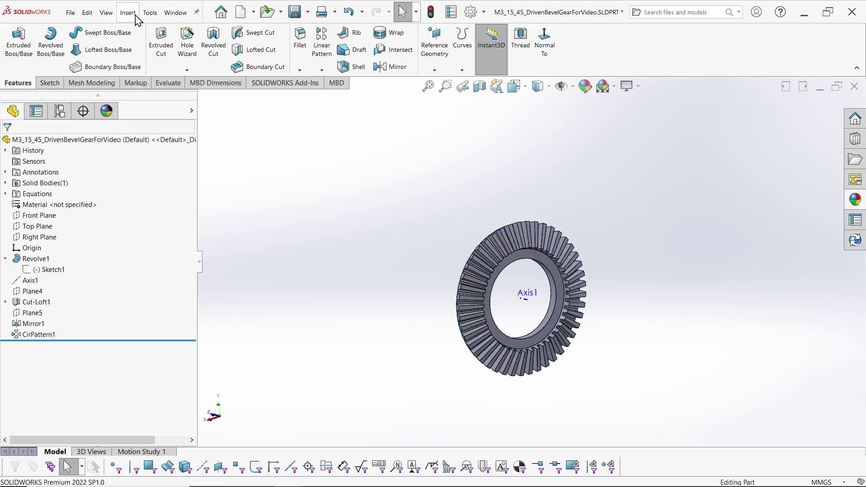
- Add a global variable IntThdMinorDiaMax with the value 51.27 to the gear's equations
{"action": "left_click", "coordinate": [150, 12]}
{"action": "left_click", "coordinate": [171, 377]}
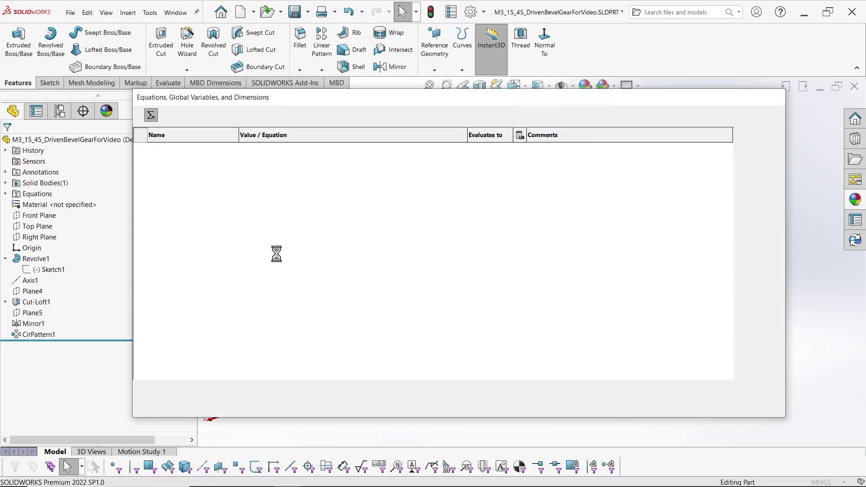
{"action": "scroll", "coordinate": [225, 225], "scroll_direction": "down", "scroll_amount": 10}
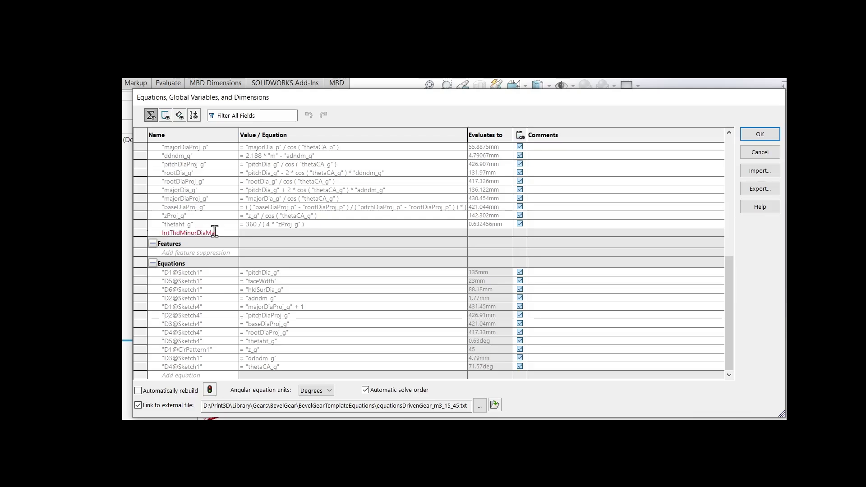
{"action": "key", "text": "Tab"}
{"action": "type", "text": "51.27"}
{"action": "key", "text": "Return"}
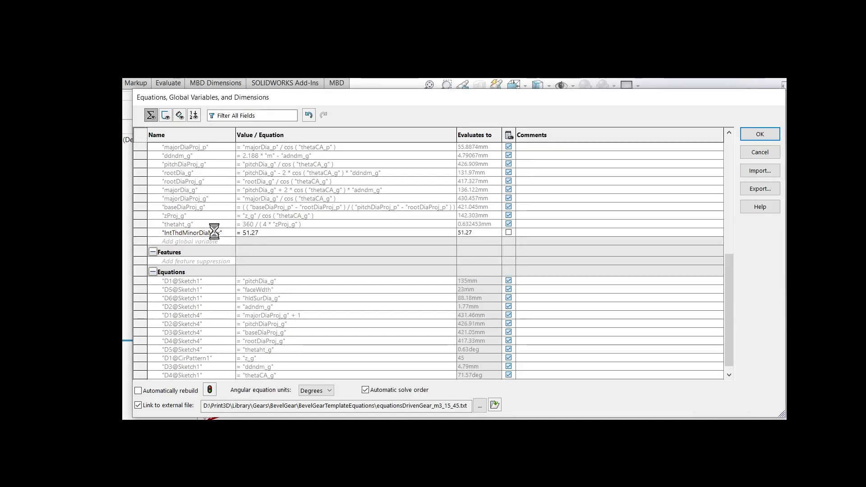
{"action": "key", "text": "Return"}
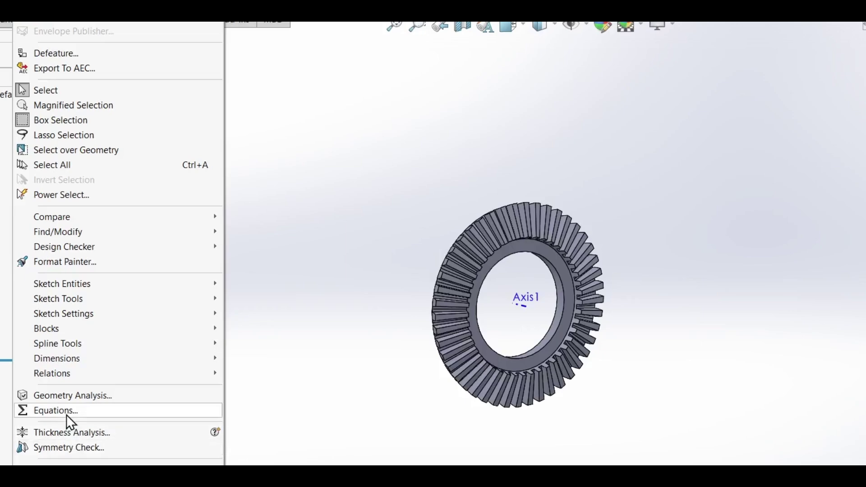
- Reopen the gear's equations and add a global variable pitch with the value 4
{"action": "left_click", "coordinate": [168, 350]}
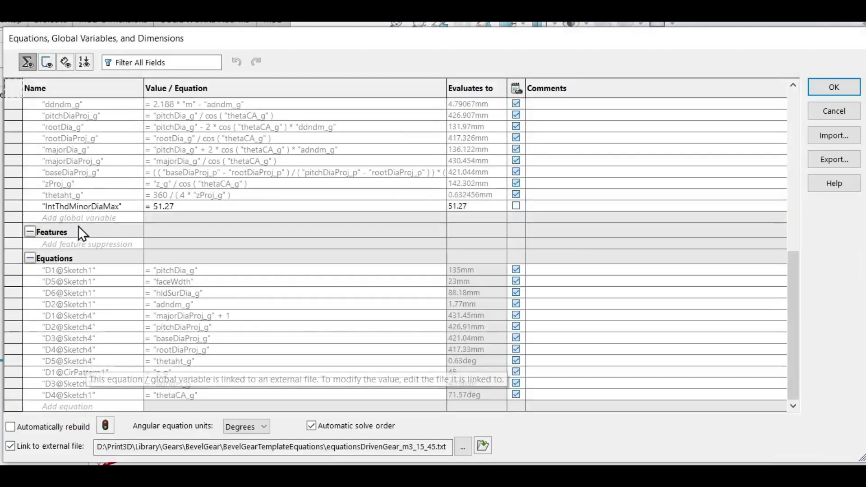
{"action": "key", "text": "Tab"}
{"action": "type", "text": "4"}
{"action": "key", "text": "Return"}
- Add a global variable Height equal to "pitch" * .866
{"action": "type", "text": "Heigh"}
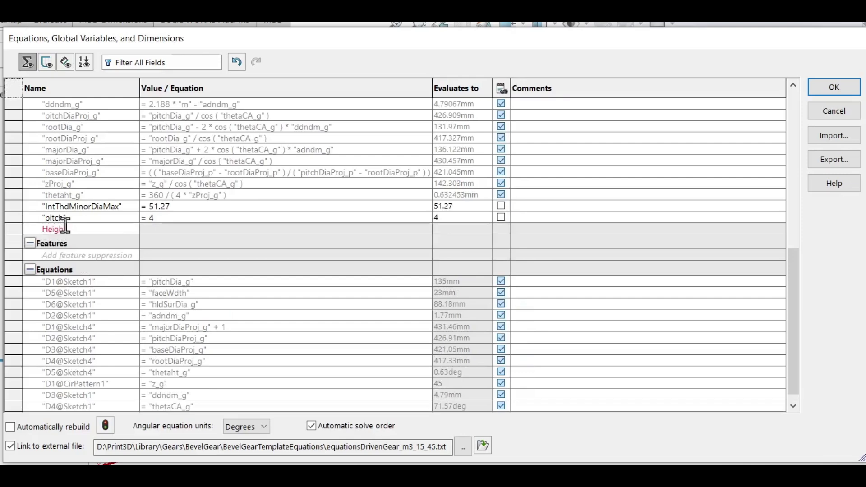
{"action": "type", "text": "t"}
{"action": "key", "text": "Tab"}
{"action": "type", "text": "p"}
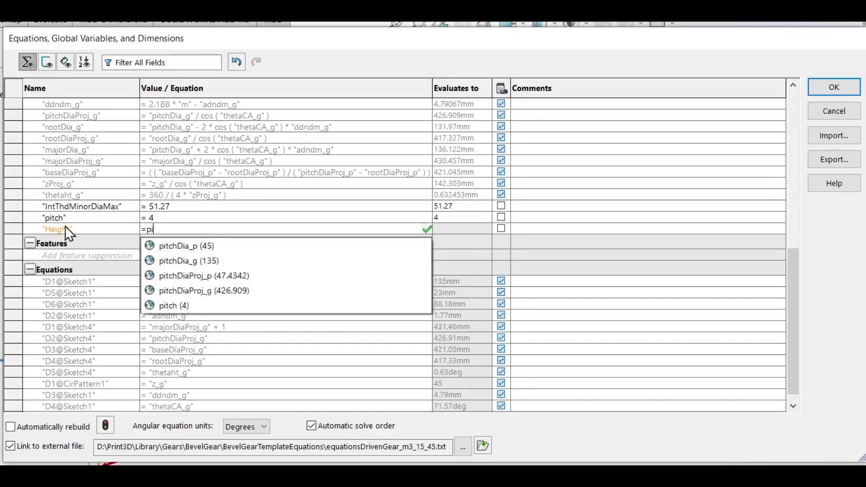
{"action": "key", "text": "Down"}
{"action": "key", "text": "Down"}
{"action": "key", "text": "Down"}
{"action": "key", "text": "Down"}
{"action": "key", "text": "Down"}
{"action": "key", "text": "Return"}
{"action": "type", "text": "* .866"}
{"action": "key", "text": "Return"}
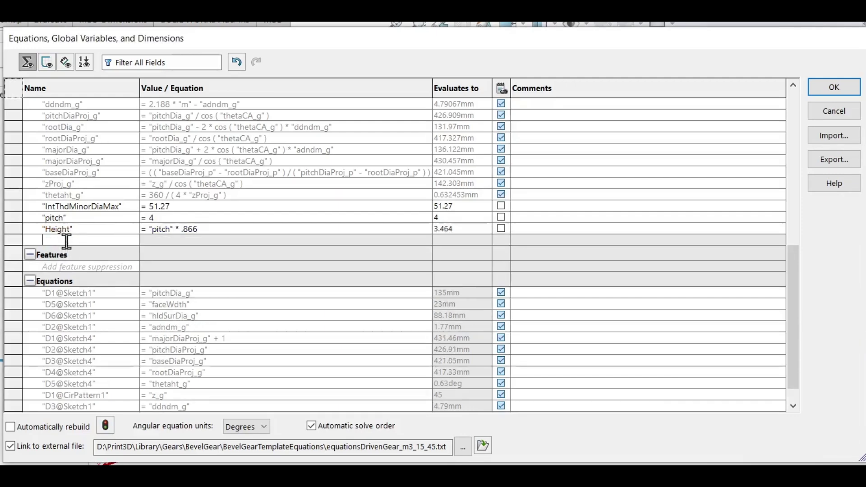
- Add a global variable thdRad equal to "Height" / 6 and accept the equations
{"action": "type", "text": "thdRad"}
{"action": "key", "text": "Tab"}
{"action": "type", "text": "He"}
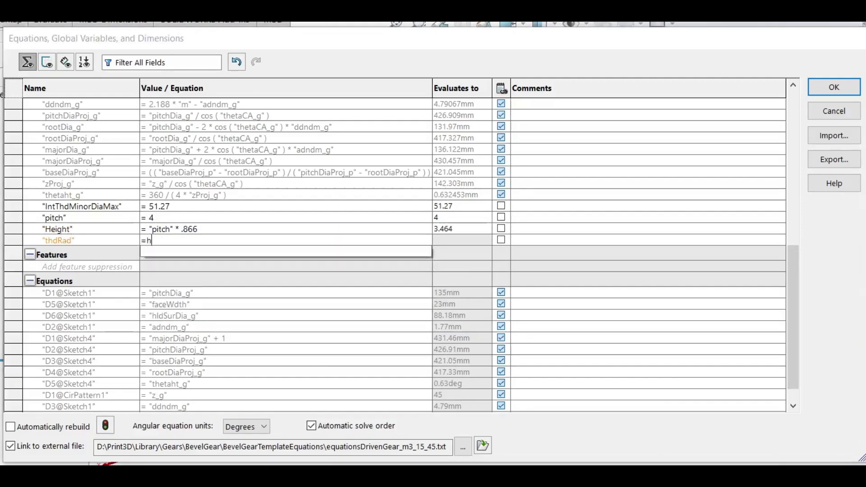
{"action": "key", "text": "Return"}
{"action": "type", "text": "/6"}
{"action": "key", "text": "Return"}
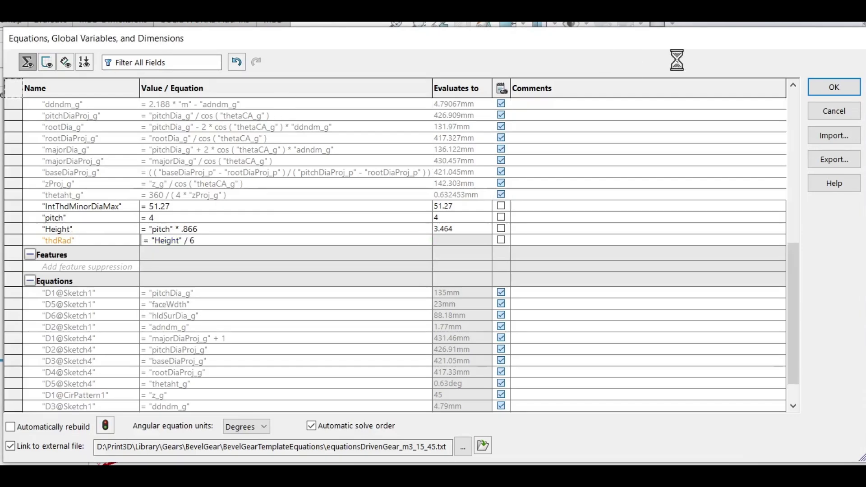
{"action": "left_click", "coordinate": [833, 87]}
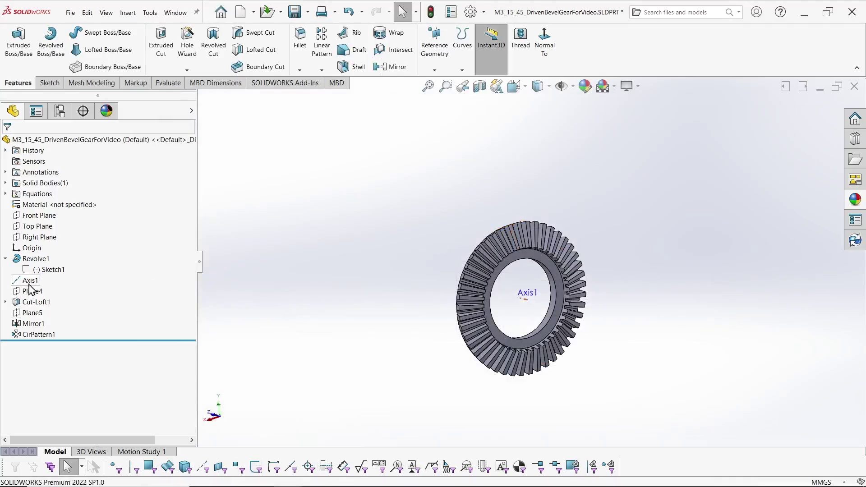
- In the revolve's sketch, dimension the bore line as a diameter about the centreline, linked to the global variable IntThdMinorDiaMax
{"action": "right_click", "coordinate": [45, 269]}
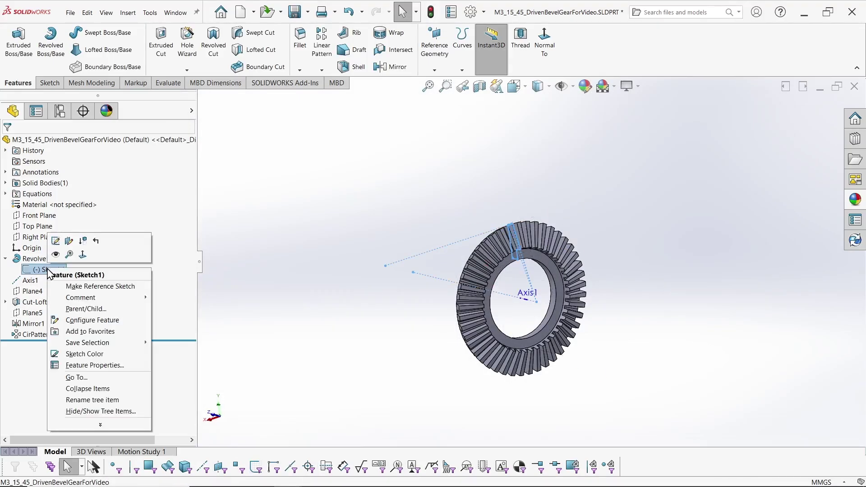
{"action": "left_click", "coordinate": [68, 240]}
{"action": "key", "text": "s"}
{"action": "left_click", "coordinate": [785, 268]}
{"action": "left_click", "coordinate": [500, 209]}
{"action": "left_click", "coordinate": [519, 286]}
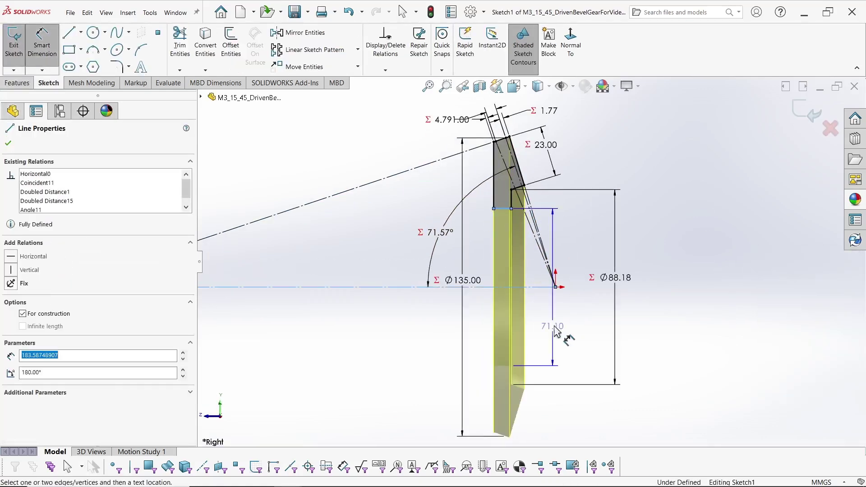
{"action": "left_click", "coordinate": [588, 312]}
{"action": "type", "text": "="}
{"action": "key", "text": "Down"}
{"action": "key", "text": "Return"}
{"action": "key", "text": "Return"}
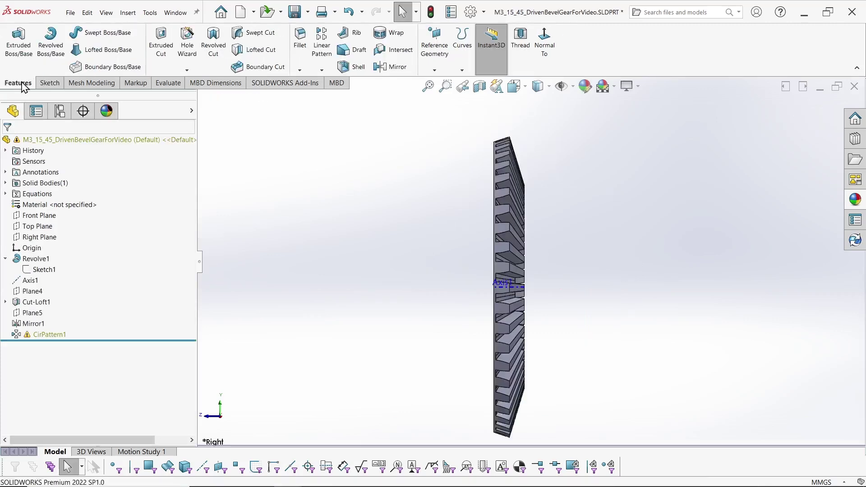
- Chamfer both circular edges of the gear's bore by 0.75 mm at 45 degrees
{"action": "left_click", "coordinate": [300, 70]}
{"action": "left_click", "coordinate": [314, 93]}
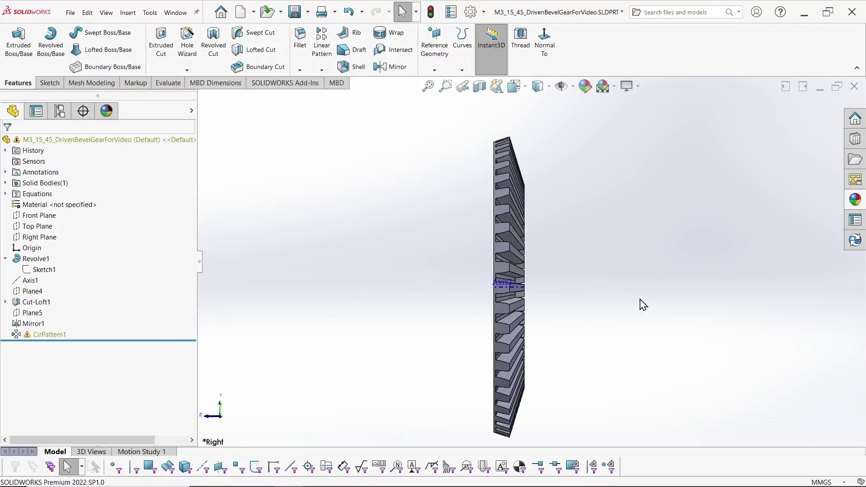
{"action": "left_click", "coordinate": [544, 279]}
{"action": "middle_click_drag", "start_coordinate": [531, 278], "coordinate": [496, 270]}
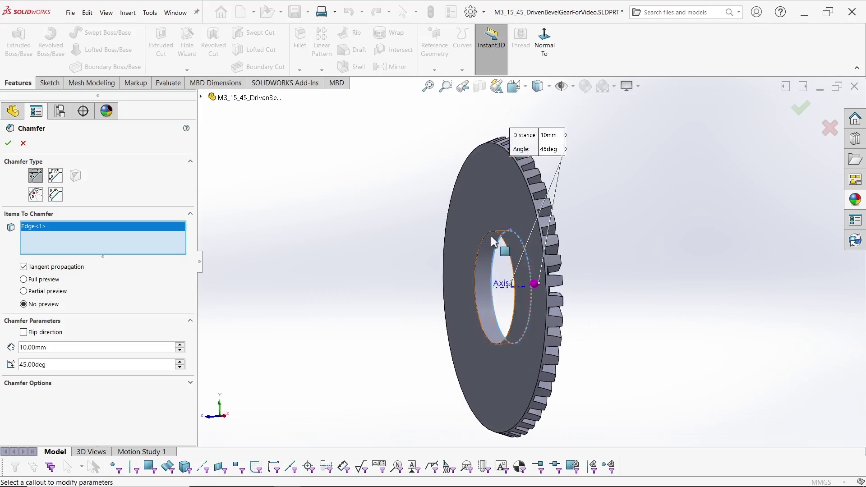
{"action": "left_click", "coordinate": [513, 253]}
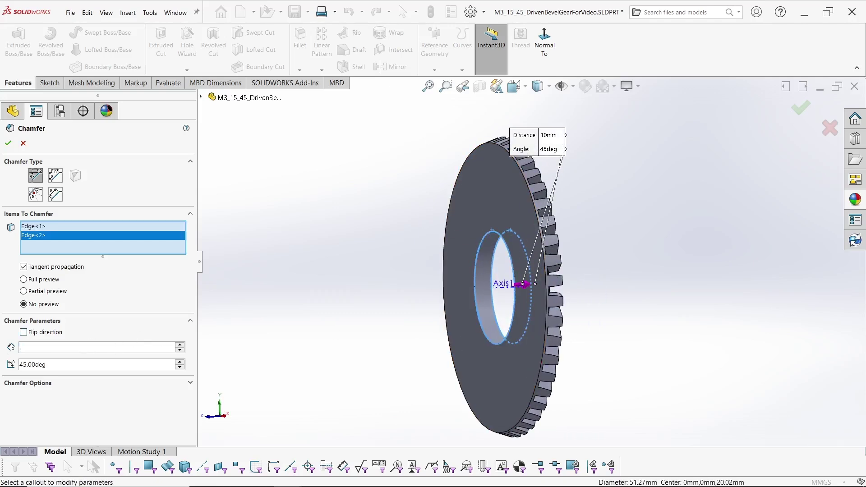
{"action": "type", "text": "0.75"}
{"action": "key", "text": "Return"}
{"action": "left_click", "coordinate": [8, 144]}
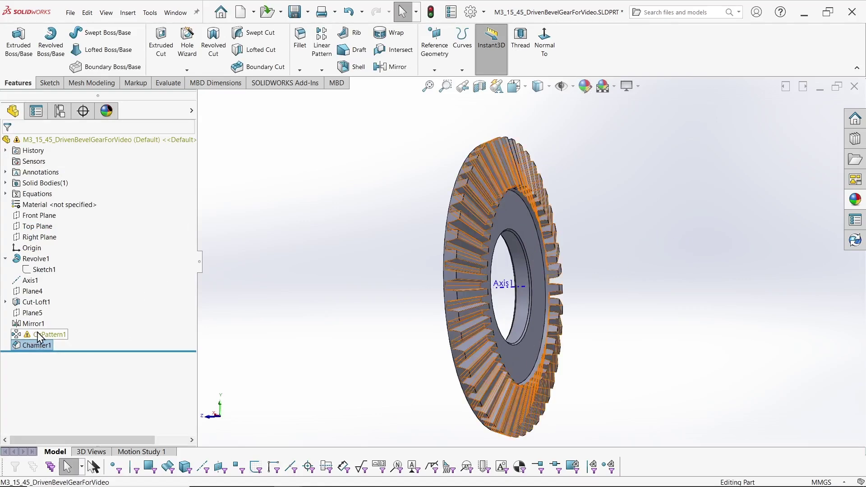
- Edit the teeth's circular pattern to use Axis1 as its rotation axis
{"action": "left_click", "coordinate": [40, 336]}
{"action": "right_click", "coordinate": [40, 335]}
{"action": "left_click", "coordinate": [52, 200]}
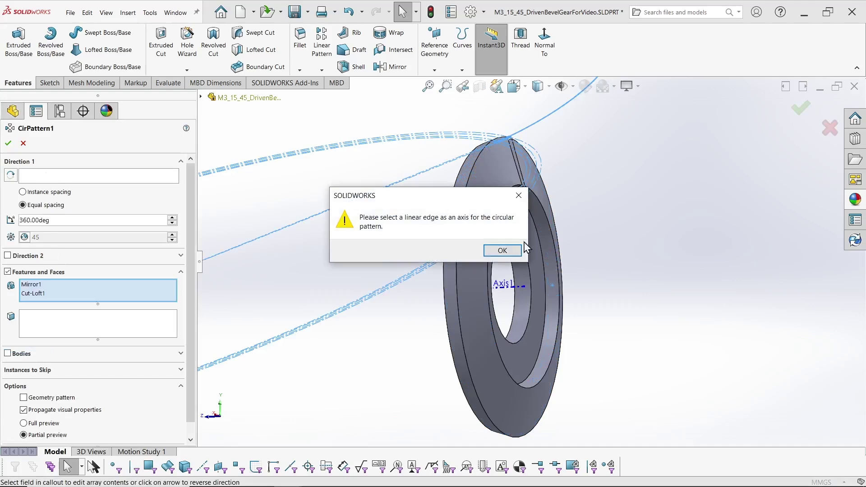
{"action": "left_click", "coordinate": [502, 250]}
{"action": "left_click", "coordinate": [56, 176]}
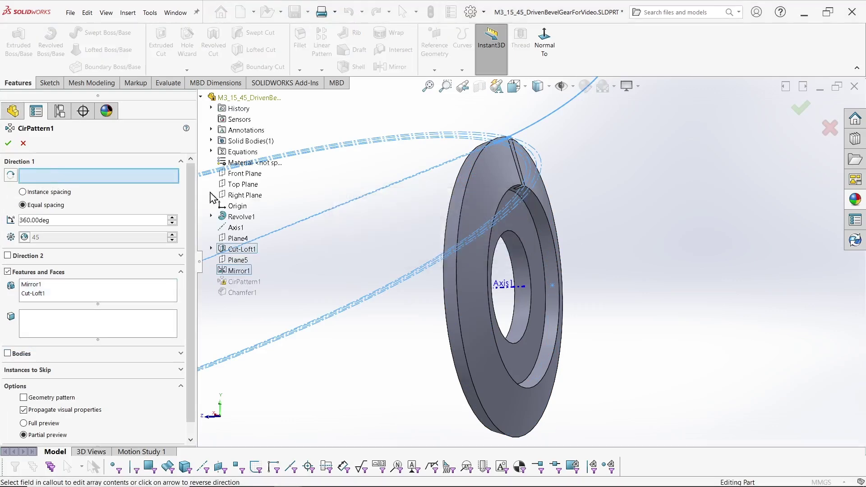
{"action": "left_click", "coordinate": [236, 228]}
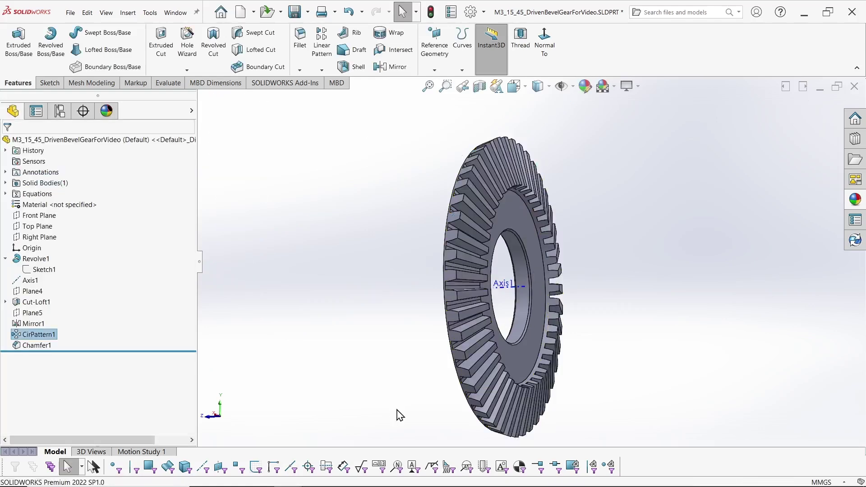
- Start a sketch on the Right Plane and section the gear view along the same plane
{"action": "left_click", "coordinate": [50, 83]}
{"action": "left_click", "coordinate": [13, 45]}
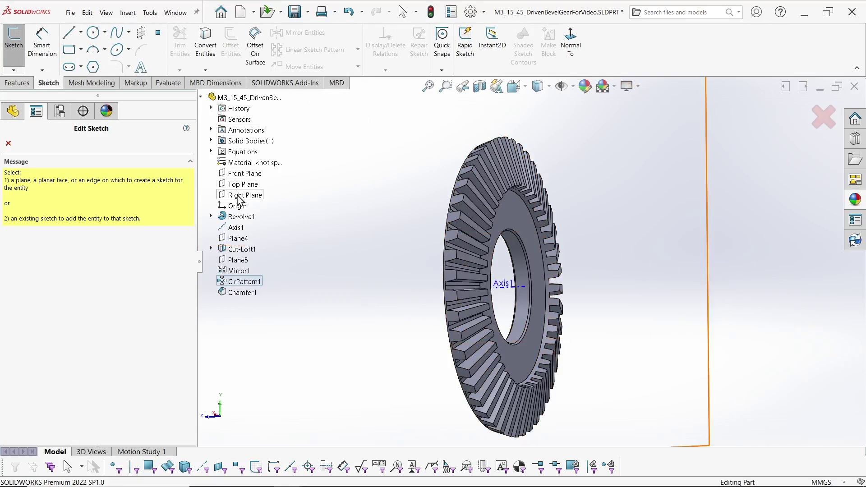
{"action": "left_click", "coordinate": [238, 195]}
{"action": "left_click", "coordinate": [479, 86]}
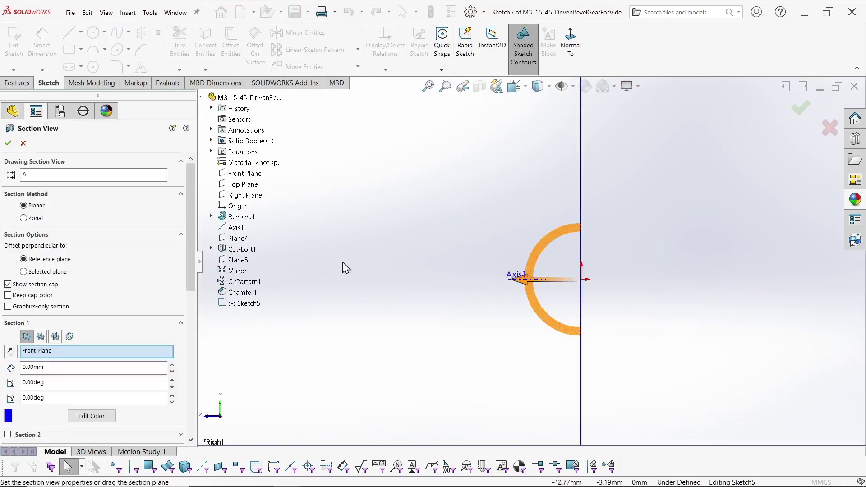
{"action": "left_click", "coordinate": [239, 195]}
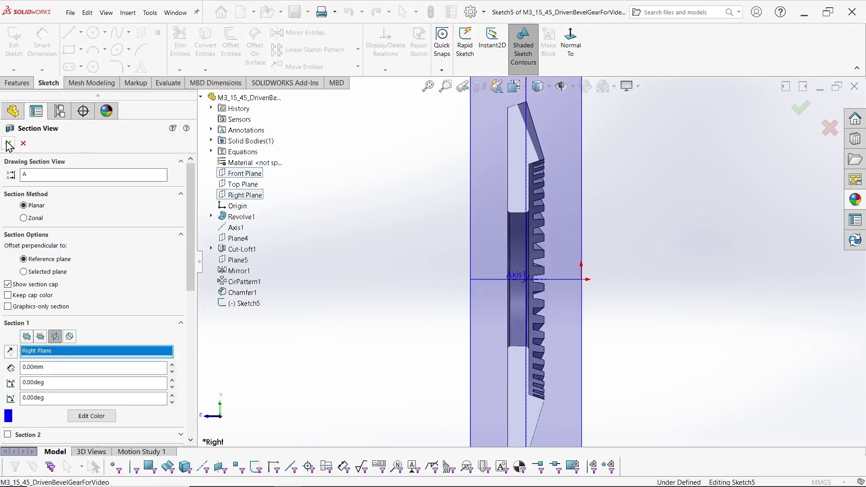
{"action": "key", "text": "Return"}
- Sketch a closed triangle beside the gear teeth with a horizontal base about 5.6 mm long and its apex pointing up
{"action": "scroll", "coordinate": [604, 212], "scroll_direction": "down", "scroll_amount": 5}
{"action": "key", "text": "l"}
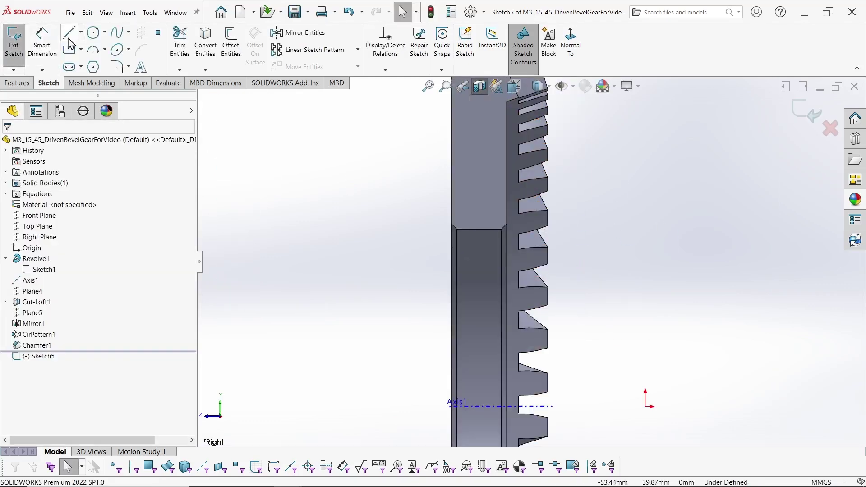
{"action": "left_click", "coordinate": [597, 238]}
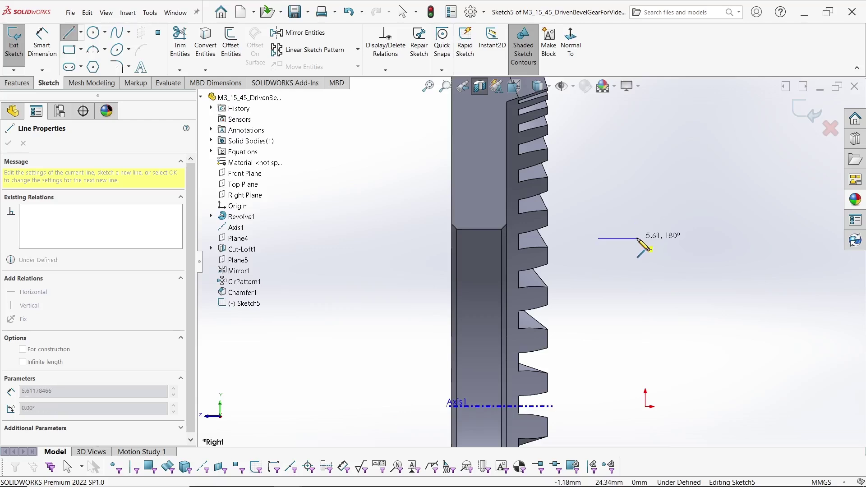
{"action": "left_click", "coordinate": [636, 238]}
{"action": "left_click", "coordinate": [618, 204]}
{"action": "left_click", "coordinate": [598, 238]}
{"action": "key", "text": "Escape"}
- Sketch a horizontal construction line about 113 mm long through the origin, along the gear's axis
{"action": "key", "text": "z"}
{"action": "key", "text": "s"}
{"action": "left_click", "coordinate": [661, 277]}
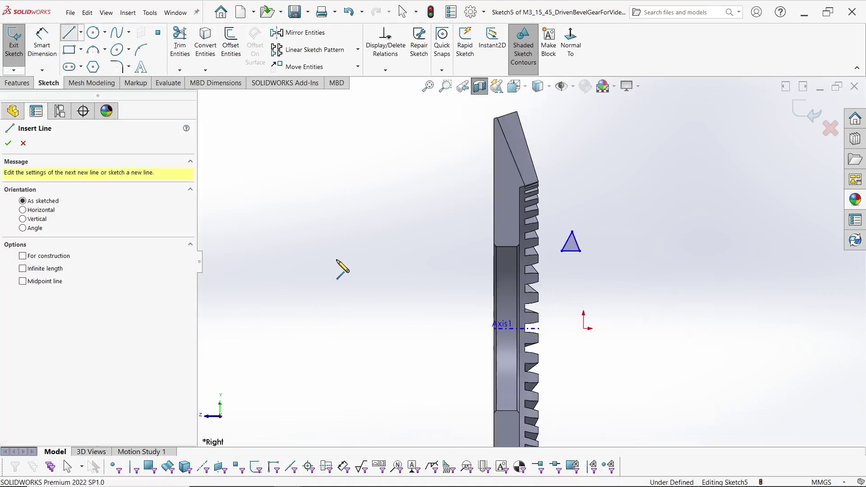
{"action": "left_click", "coordinate": [347, 329]}
{"action": "left_click", "coordinate": [709, 328]}
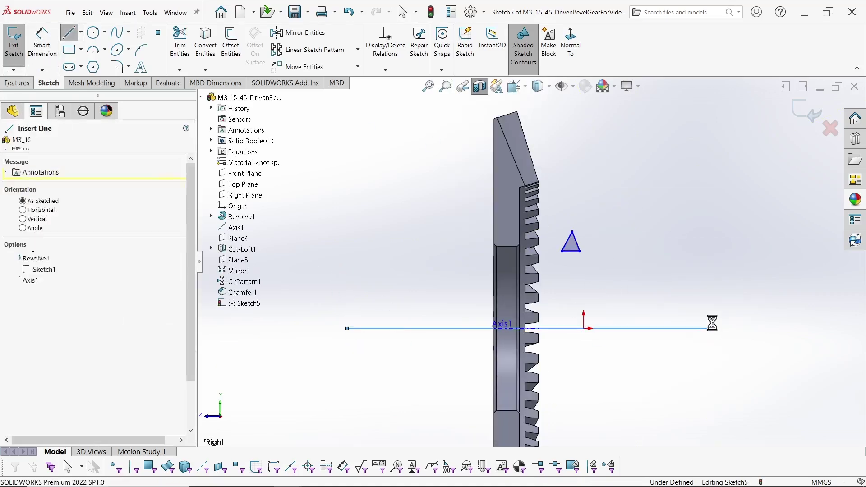
{"action": "key", "text": "Escape"}
{"action": "left_click", "coordinate": [38, 314]}
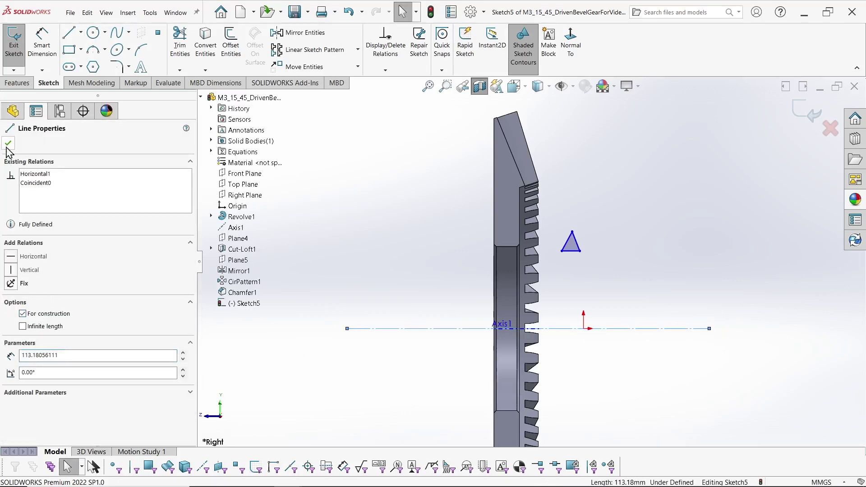
{"action": "left_click", "coordinate": [8, 143]}
- Sketch a vertical construction line about 6.3 mm long from the triangle's apex down to its base
{"action": "scroll", "coordinate": [602, 269], "scroll_direction": "down", "scroll_amount": 3}
{"action": "key", "text": "l"}
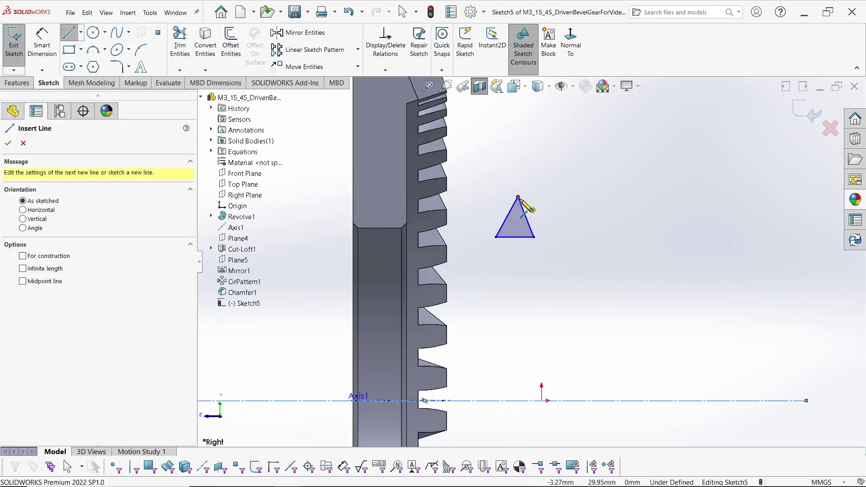
{"action": "scroll", "coordinate": [518, 234], "scroll_direction": "down", "scroll_amount": 2}
{"action": "left_click", "coordinate": [517, 168]}
{"action": "double_click", "coordinate": [511, 241]}
{"action": "key", "text": "Escape"}
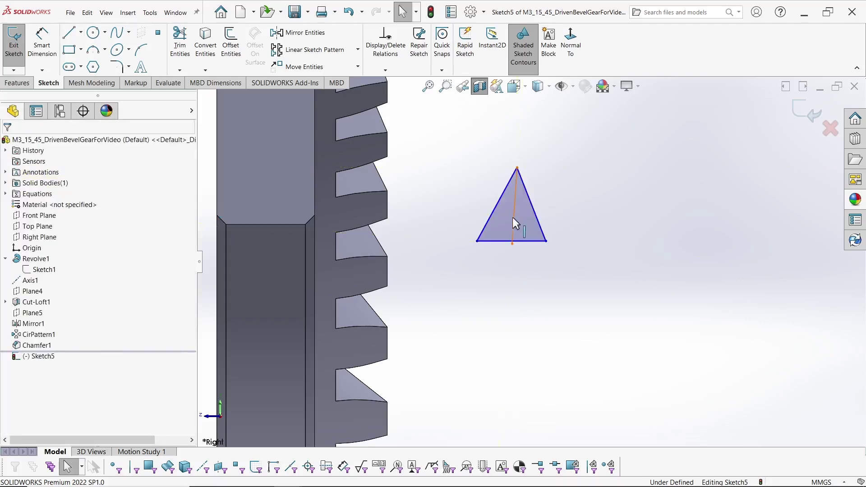
{"action": "left_click", "coordinate": [513, 211]}
{"action": "left_click", "coordinate": [22, 313]}
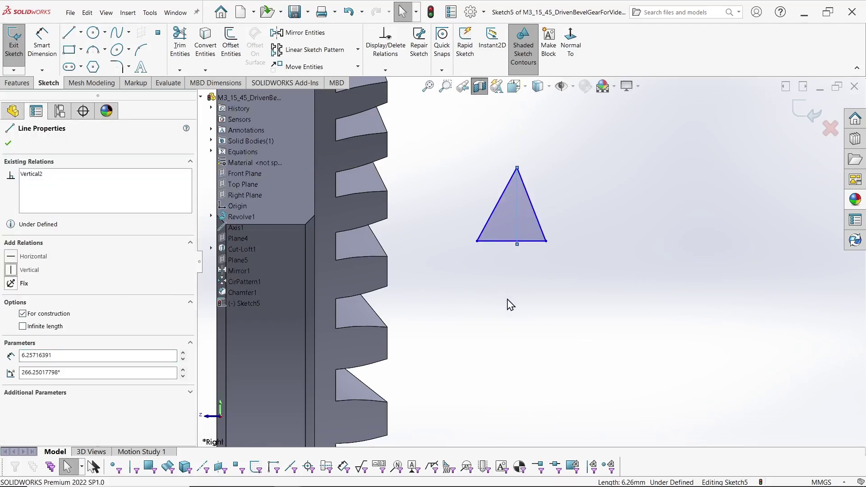
- Make the lower end of the vertical construction line coincident with the midpoint of the triangle's base
{"action": "scroll", "coordinate": [522, 270], "scroll_direction": "down", "scroll_amount": 3}
{"action": "left_click", "coordinate": [492, 224]}
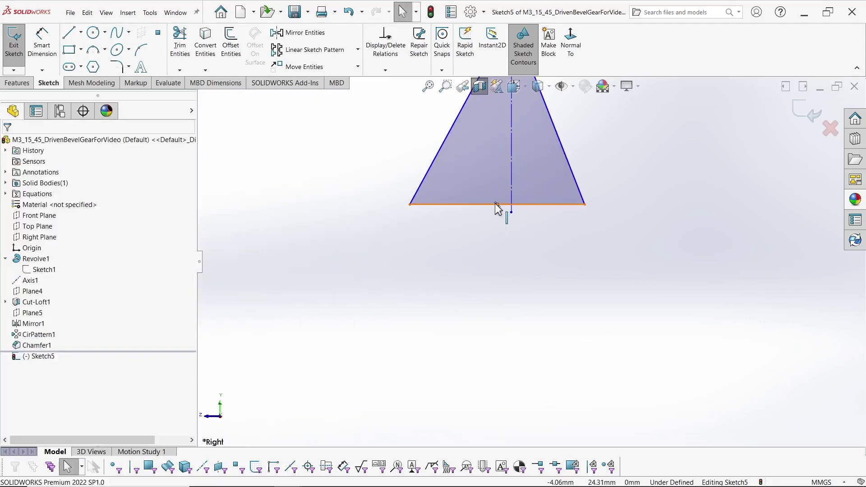
{"action": "left_click", "coordinate": [495, 205]}
{"action": "left_click", "coordinate": [497, 205]}
{"action": "left_click", "coordinate": [511, 212], "text": "ctrl"}
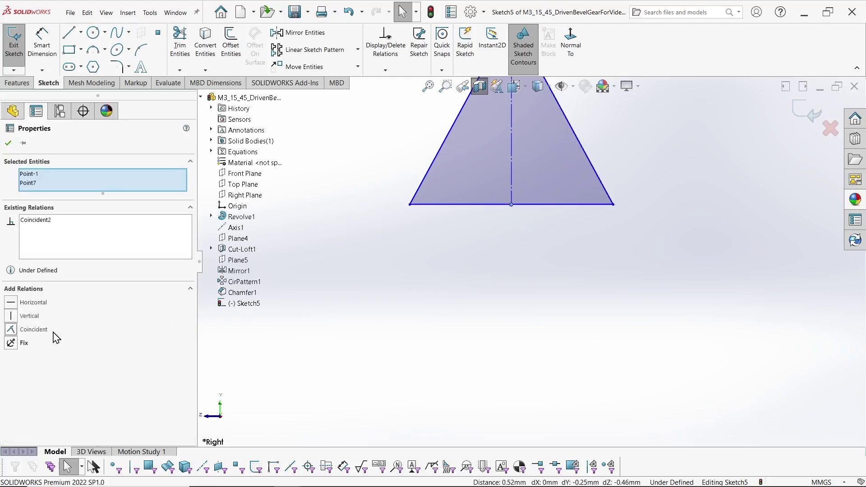
{"action": "left_click", "coordinate": [10, 329]}
{"action": "left_click", "coordinate": [466, 303]}
- Dimension the width of the triangle's base and link it to the pitch global variable
{"action": "scroll", "coordinate": [496, 306], "scroll_direction": "up", "scroll_amount": 3}
{"action": "key", "text": "s"}
{"action": "left_click", "coordinate": [513, 314]}
{"action": "left_click", "coordinate": [496, 234]}
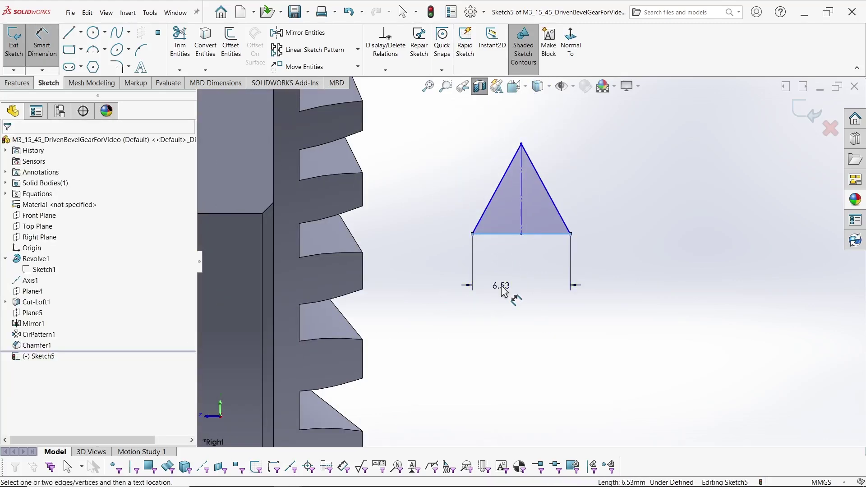
{"action": "left_click", "coordinate": [504, 292]}
{"action": "type", "text": "=pit"}
{"action": "key", "text": "Return"}
{"action": "key", "text": "Return"}
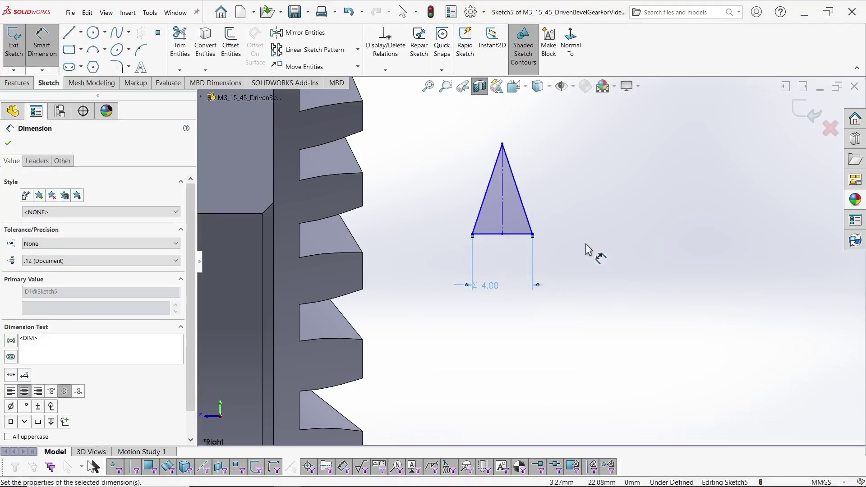
- Dimension the angle between the triangle's two flanks as 60 degrees
{"action": "left_click", "coordinate": [519, 195]}
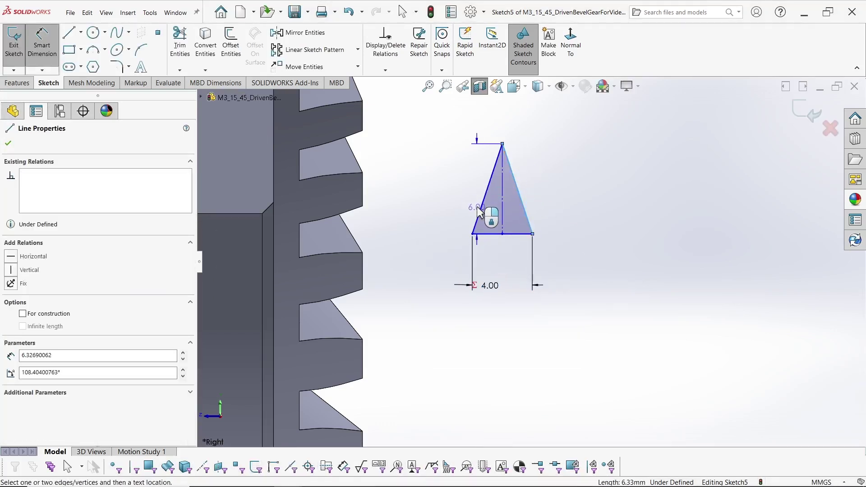
{"action": "left_click", "coordinate": [484, 216]}
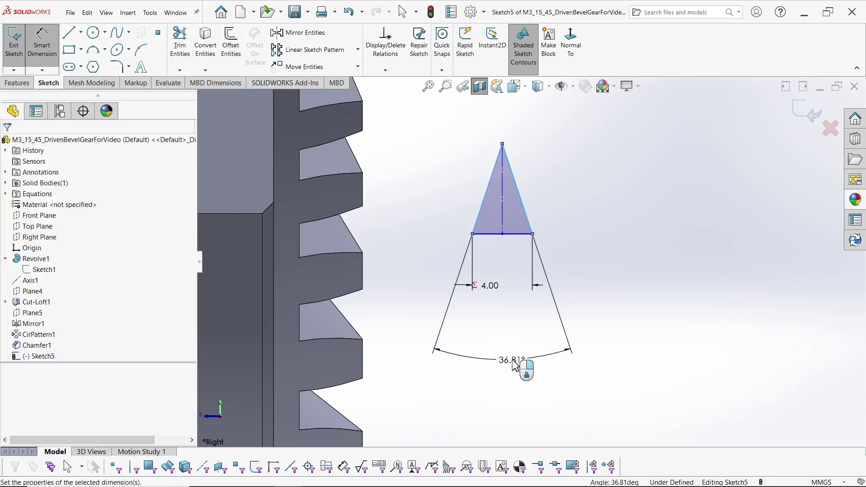
{"action": "left_click", "coordinate": [515, 364]}
{"action": "type", "text": "60"}
{"action": "key", "text": "Return"}
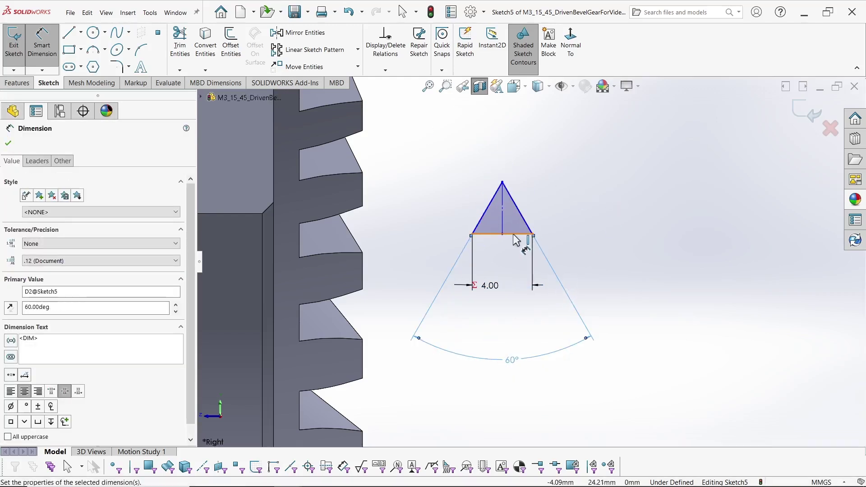
- Dimension the triangle's base as a 51.27 mm diameter about the horizontal construction line
{"action": "left_click", "coordinate": [513, 234]}
{"action": "scroll", "coordinate": [531, 264], "scroll_direction": "up", "scroll_amount": 8}
{"action": "left_click", "coordinate": [548, 310]}
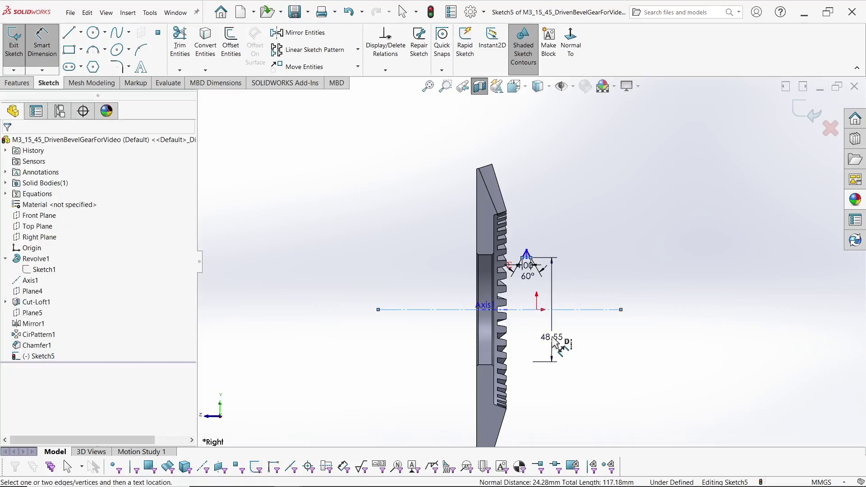
{"action": "left_click", "coordinate": [556, 344]}
{"action": "type", "text": "52.57"}
{"action": "key", "text": "Return"}
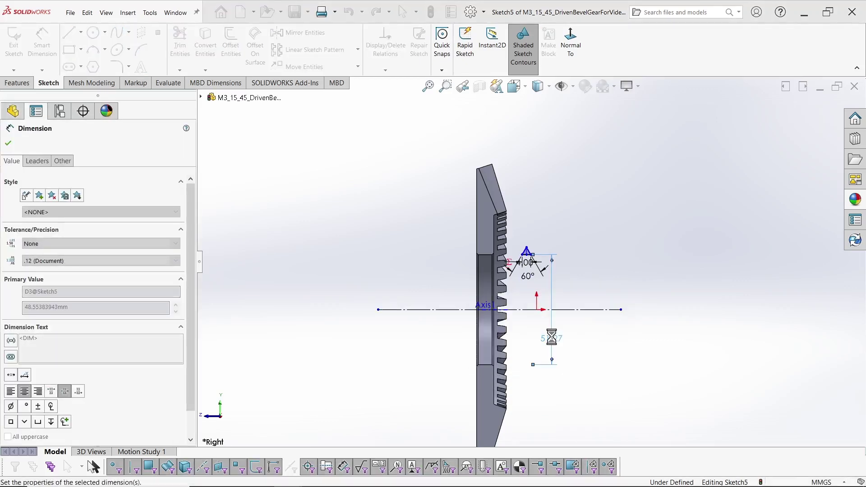
- Draw a small three-point arc from the triangle's left flank to a point just outside the base's left corner
{"action": "scroll", "coordinate": [528, 263], "scroll_direction": "up", "scroll_amount": 10}
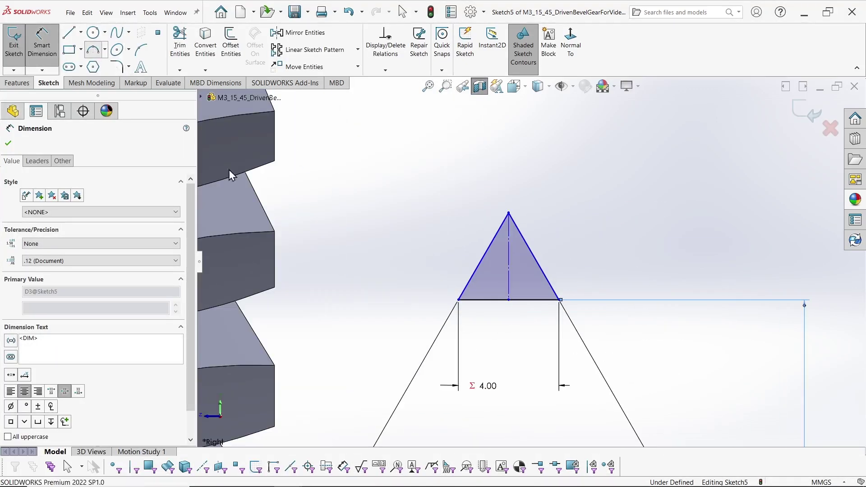
{"action": "left_click", "coordinate": [92, 48]}
{"action": "scroll", "coordinate": [451, 334], "scroll_direction": "up", "scroll_amount": 4}
{"action": "left_click", "coordinate": [473, 238]}
{"action": "scroll", "coordinate": [451, 244], "scroll_direction": "up", "scroll_amount": 5}
{"action": "left_click", "coordinate": [493, 272]}
{"action": "left_click", "coordinate": [587, 274]}
{"action": "key", "text": "Escape"}
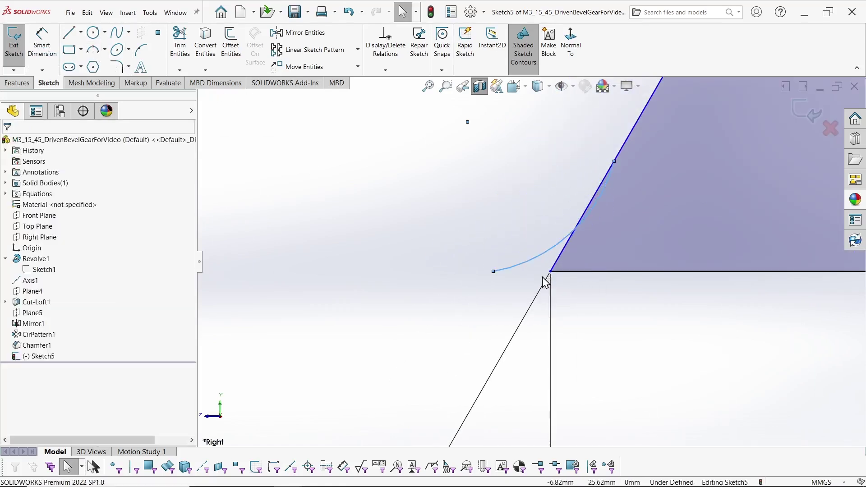
- Make the small arc tangent to the triangle's left flank
{"action": "scroll", "coordinate": [616, 218], "scroll_direction": "up", "scroll_amount": 3}
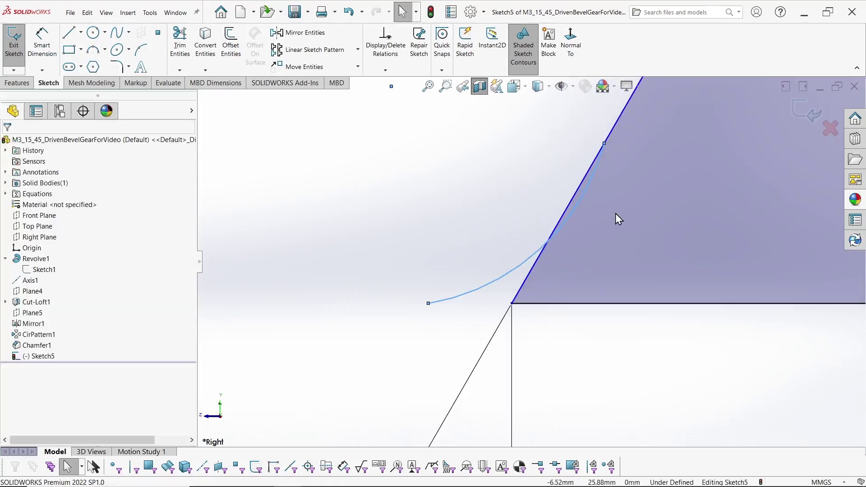
{"action": "left_click", "coordinate": [606, 151]}
{"action": "left_click", "coordinate": [594, 180], "text": "ctrl"}
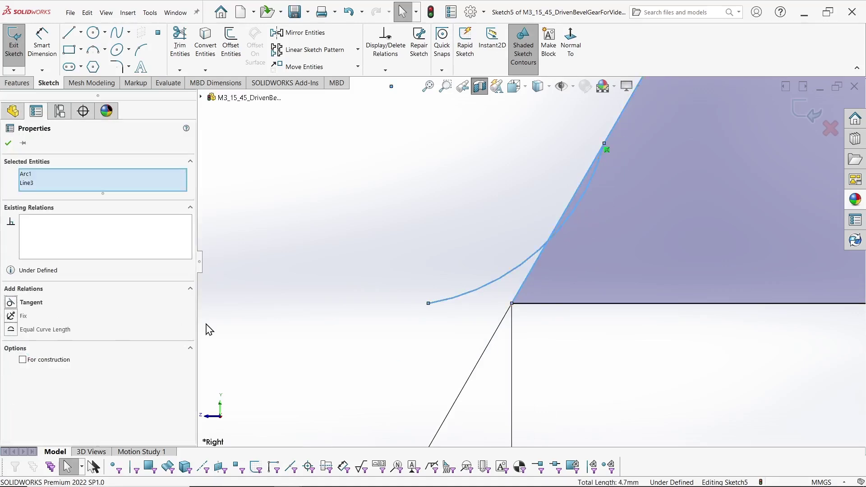
- Trim the left flank's lower end between the tangent arc and the base corner
{"action": "key", "text": "s"}
{"action": "left_click", "coordinate": [264, 410]}
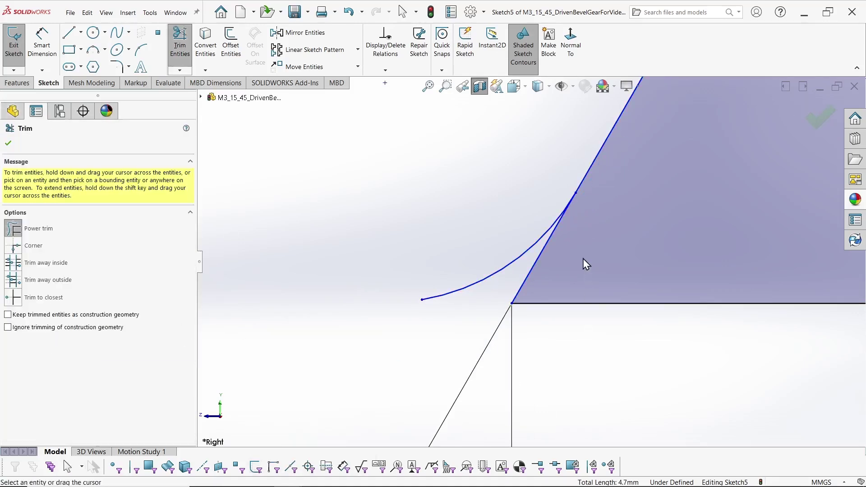
{"action": "left_click_drag", "start_coordinate": [586, 274], "coordinate": [507, 285]}
{"action": "key", "text": "Escape"}
- Mirror the arc about the triangle's vertical construction line
{"action": "left_click", "coordinate": [510, 270]}
{"action": "scroll", "coordinate": [519, 263], "scroll_direction": "up", "scroll_amount": 4}
{"action": "left_click", "coordinate": [298, 32]}
{"action": "scroll", "coordinate": [531, 262], "scroll_direction": "up", "scroll_amount": 3}
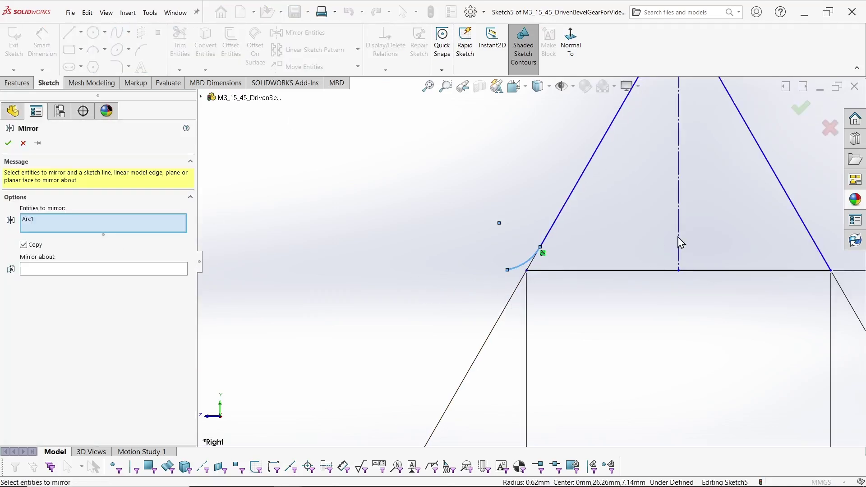
{"action": "left_click", "coordinate": [88, 271]}
{"action": "left_click", "coordinate": [678, 224]}
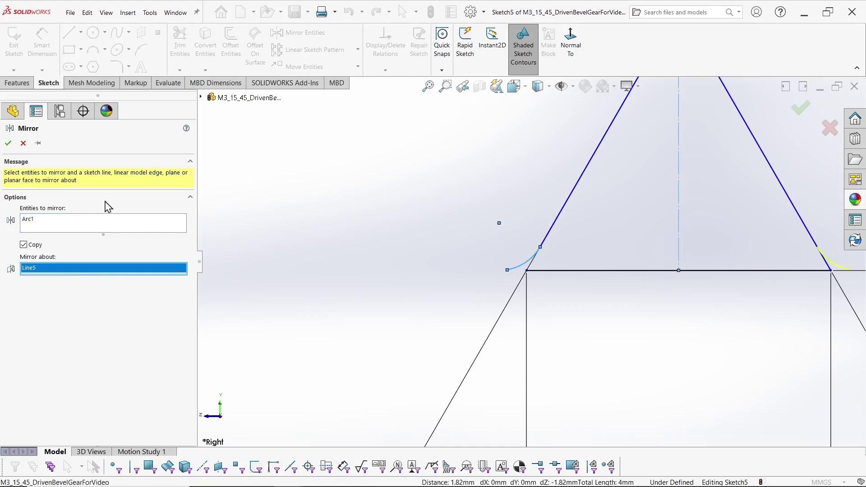
{"action": "left_click", "coordinate": [8, 145]}
- Trim the right flank's lower end between the mirrored arc and the base corner
{"action": "scroll", "coordinate": [763, 366], "scroll_direction": "up", "scroll_amount": 4}
{"action": "scroll", "coordinate": [683, 335], "scroll_direction": "down", "scroll_amount": 10}
{"action": "key", "text": "s"}
{"action": "left_click", "coordinate": [564, 408]}
{"action": "scroll", "coordinate": [676, 195], "scroll_direction": "down", "scroll_amount": 4}
{"action": "left_click_drag", "start_coordinate": [623, 223], "coordinate": [526, 228]}
{"action": "key", "text": "Escape"}
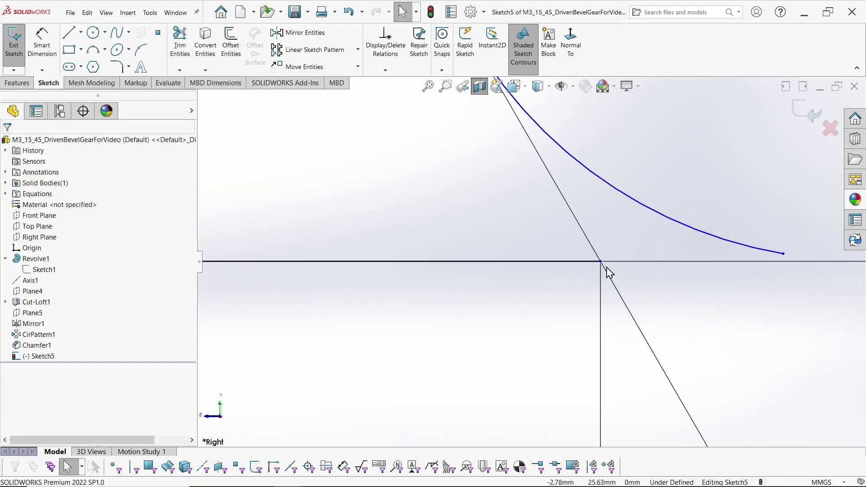
- Try a relation between the base's right corner and the mirrored arc's outer end
{"action": "left_click", "coordinate": [600, 261]}
{"action": "left_click", "coordinate": [784, 255], "text": "ctrl"}
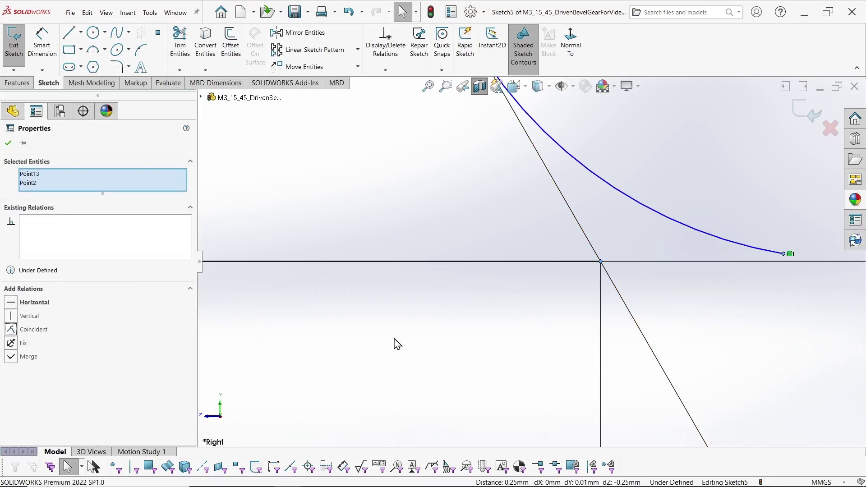
{"action": "right_click", "coordinate": [33, 221]}
{"action": "left_click", "coordinate": [52, 238]}
{"action": "left_click", "coordinate": [372, 273]}
- Make the left arc's outer end coincident with the base's left corner
{"action": "scroll", "coordinate": [443, 316], "scroll_direction": "up", "scroll_amount": 12}
{"action": "scroll", "coordinate": [459, 243], "scroll_direction": "down", "scroll_amount": 10}
{"action": "left_click", "coordinate": [388, 227]}
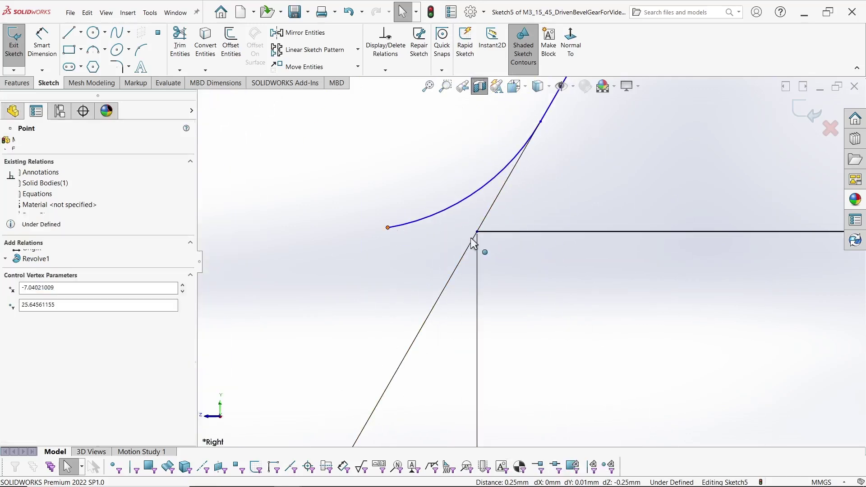
{"action": "left_click", "coordinate": [477, 232], "text": "ctrl"}
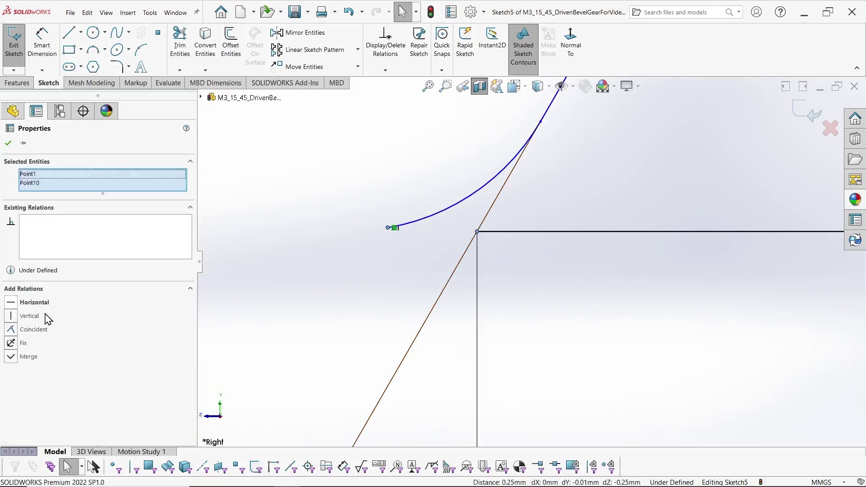
{"action": "left_click", "coordinate": [11, 330]}
{"action": "left_click", "coordinate": [9, 144]}
{"action": "scroll", "coordinate": [402, 286], "scroll_direction": "up", "scroll_amount": 10}
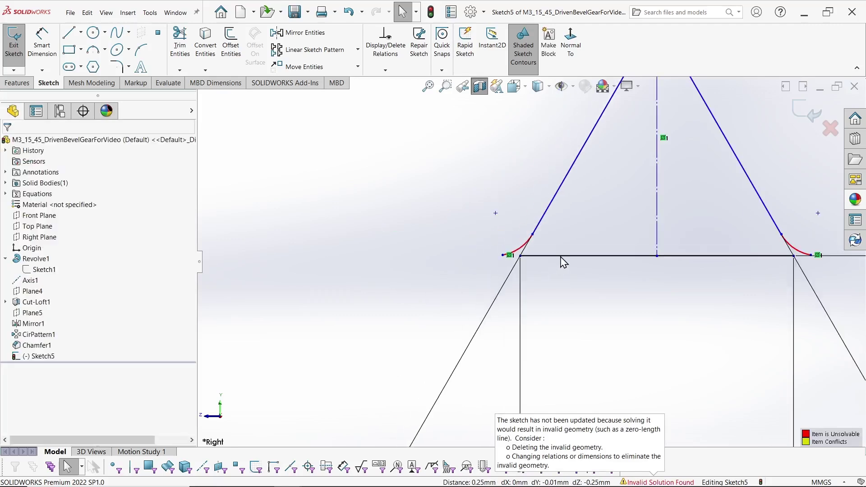
- Delete the 4 mm width dimension on the thread profile's base
{"action": "scroll", "coordinate": [556, 261], "scroll_direction": "down", "scroll_amount": 4}
{"action": "scroll", "coordinate": [520, 326], "scroll_direction": "down", "scroll_amount": 4}
{"action": "key", "text": "s"}
{"action": "scroll", "coordinate": [452, 323], "scroll_direction": "up", "scroll_amount": 6}
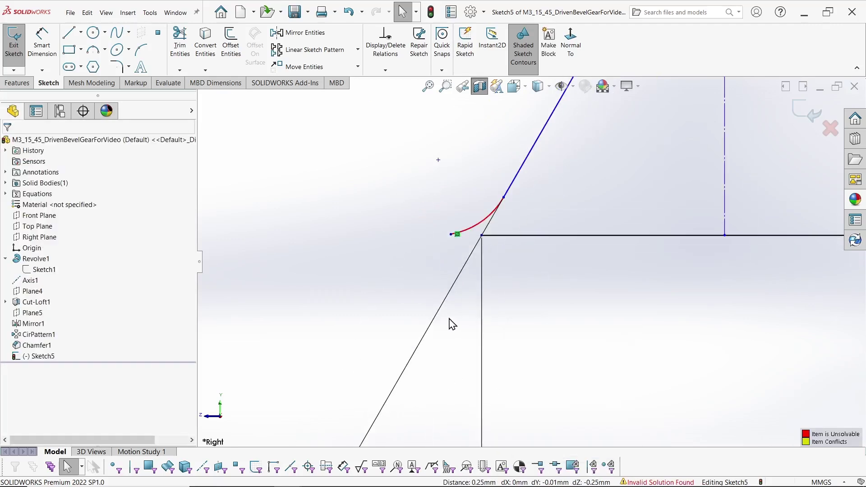
{"action": "scroll", "coordinate": [576, 242], "scroll_direction": "down", "scroll_amount": 5}
{"action": "scroll", "coordinate": [522, 294], "scroll_direction": "up", "scroll_amount": 6}
{"action": "scroll", "coordinate": [559, 317], "scroll_direction": "up", "scroll_amount": 3}
- Dimension the thread profile's base width and link it to the global variable "pitch" for a 4 mm width
{"action": "key", "text": "s"}
{"action": "left_click", "coordinate": [559, 318]}
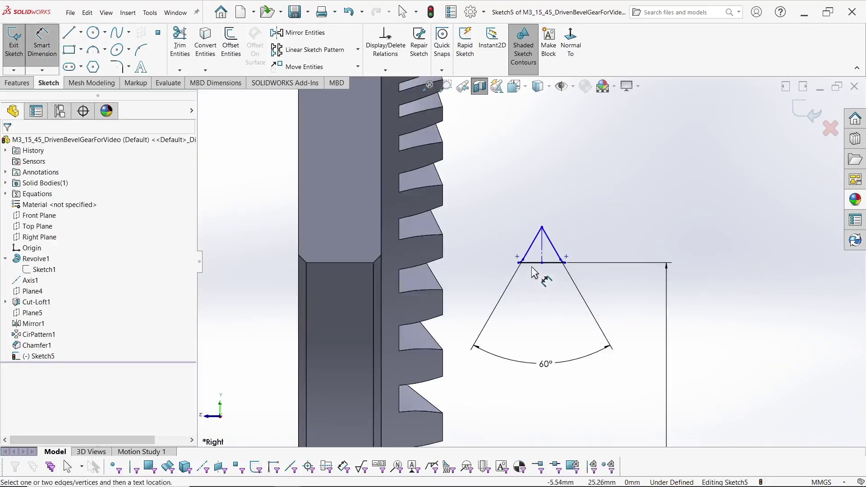
{"action": "left_click", "coordinate": [532, 265]}
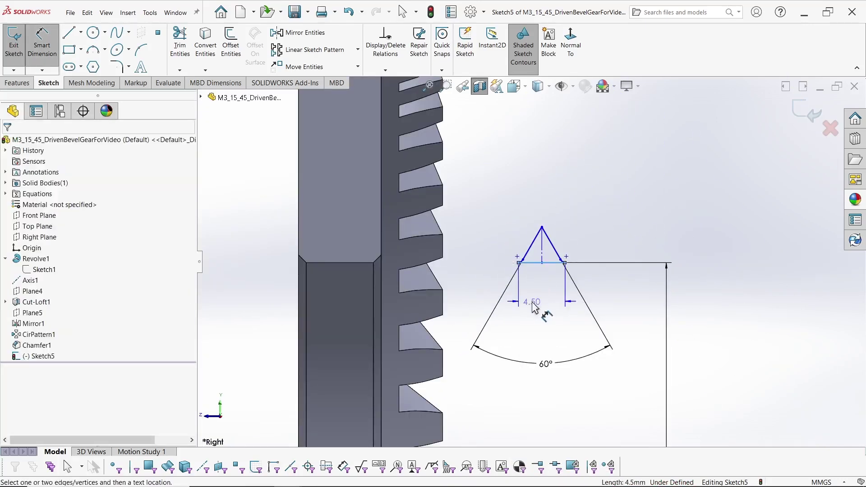
{"action": "left_click", "coordinate": [532, 249]}
{"action": "type", "text": "=\"pi"}
{"action": "key", "text": "Down"}
{"action": "key", "text": "Down"}
{"action": "key", "text": "Down"}
{"action": "key", "text": "Down"}
{"action": "key", "text": "Down"}
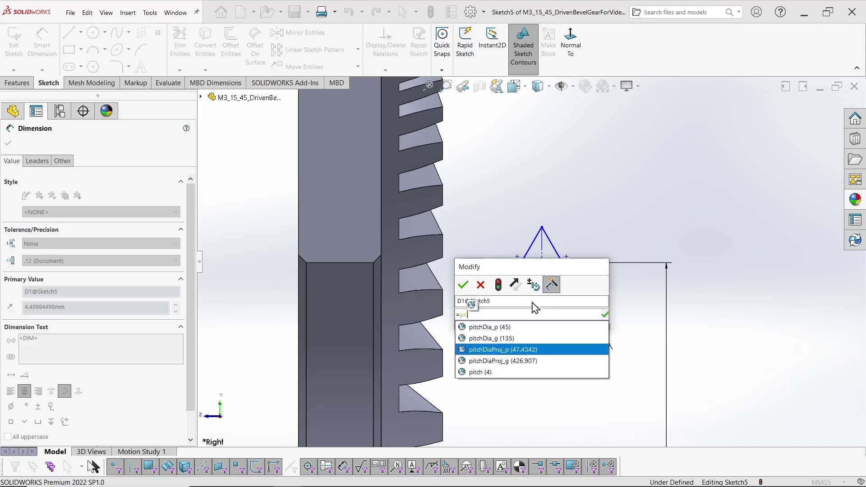
{"action": "key", "text": "Return"}
{"action": "type", "text": "-.25"}
{"action": "key", "text": "Return"}
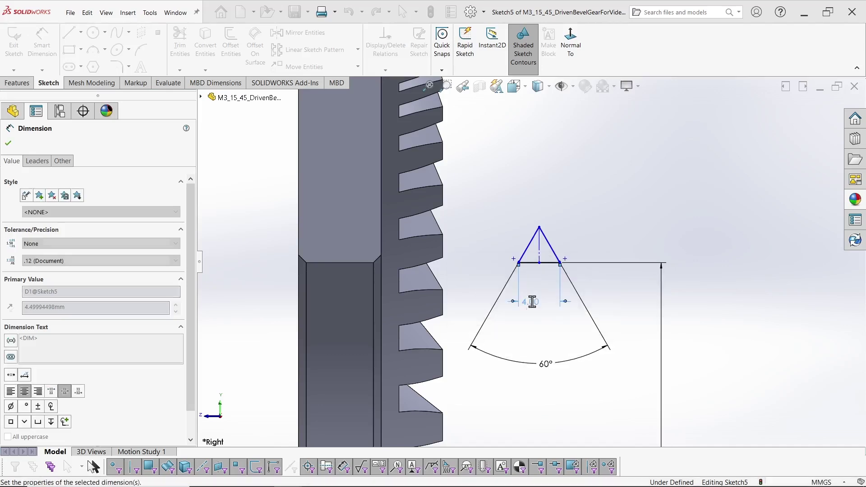
- Make the left corner arc tangent to the thread profile's horizontal base line
{"action": "scroll", "coordinate": [549, 299], "scroll_direction": "down", "scroll_amount": 10}
{"action": "scroll", "coordinate": [449, 215], "scroll_direction": "down", "scroll_amount": 6}
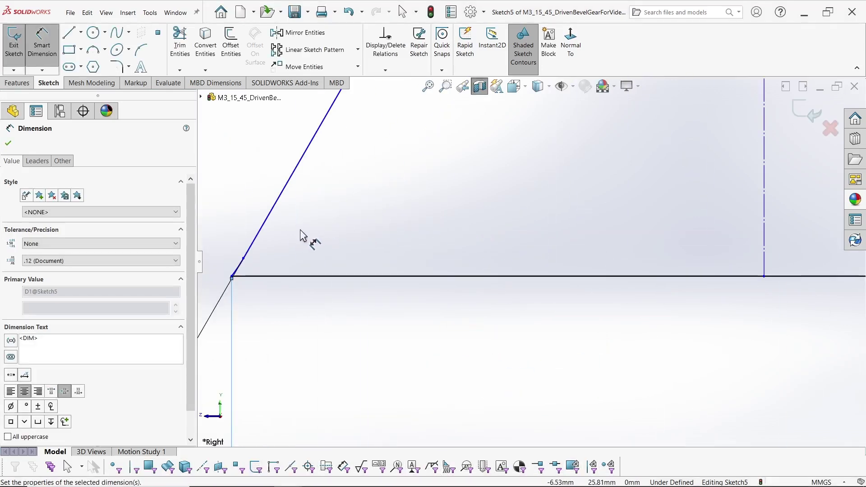
{"action": "key", "text": "Escape"}
{"action": "scroll", "coordinate": [252, 262], "scroll_direction": "down", "scroll_amount": 3}
{"action": "left_click", "coordinate": [235, 272]}
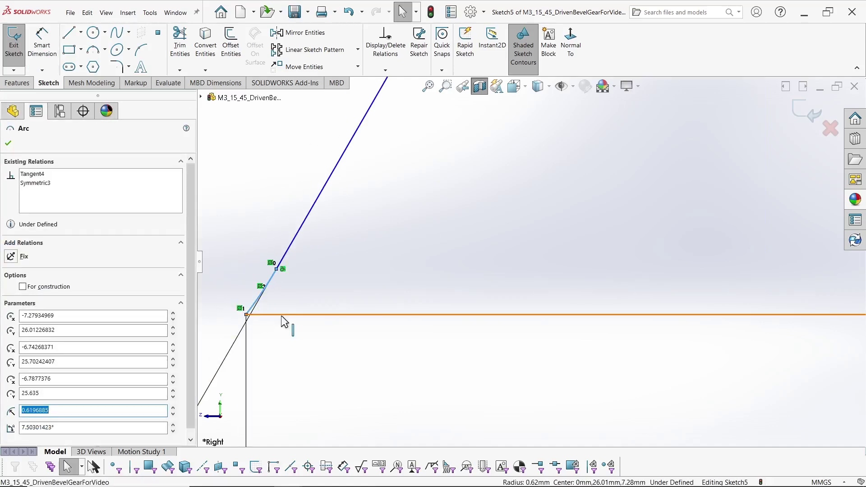
{"action": "left_click", "coordinate": [284, 315], "text": "ctrl"}
{"action": "left_click", "coordinate": [11, 303]}
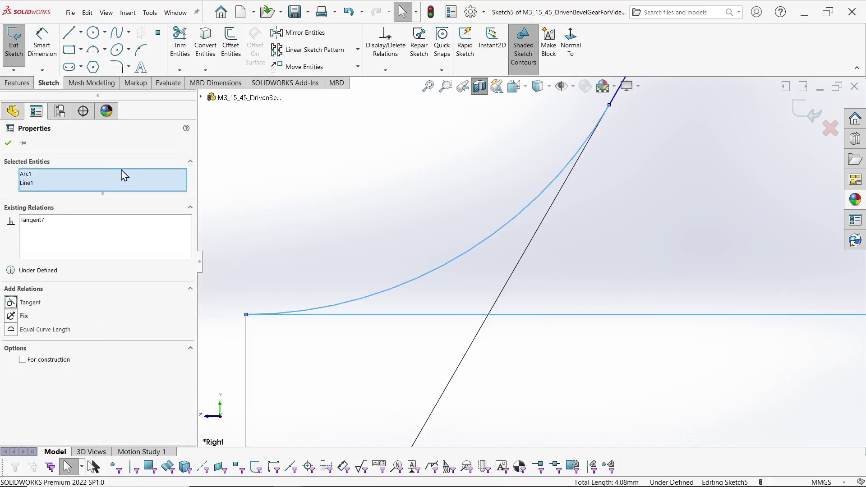
{"action": "left_click", "coordinate": [8, 143]}
- Fillet the thread profile's apex between the two slanted flanks with a 0.05 mm radius
{"action": "scroll", "coordinate": [373, 206], "scroll_direction": "up", "scroll_amount": 10}
{"action": "scroll", "coordinate": [592, 239], "scroll_direction": "down", "scroll_amount": 4}
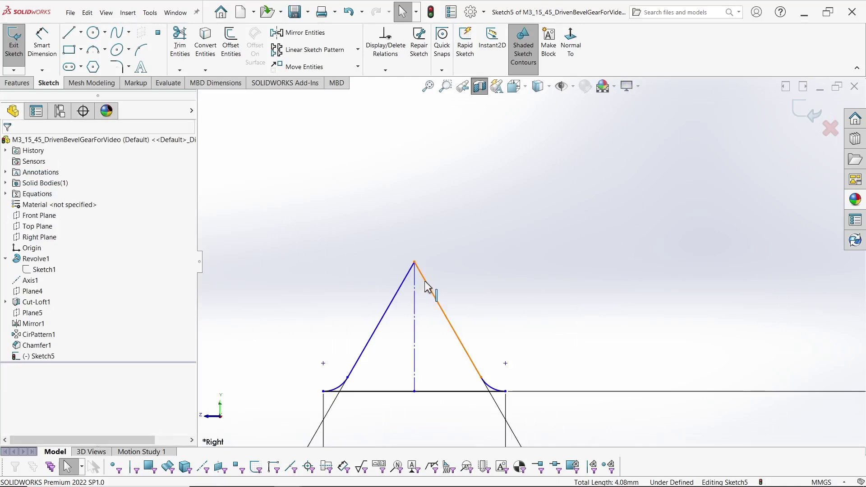
{"action": "left_click", "coordinate": [427, 287]}
{"action": "left_click", "coordinate": [403, 281], "text": "ctrl"}
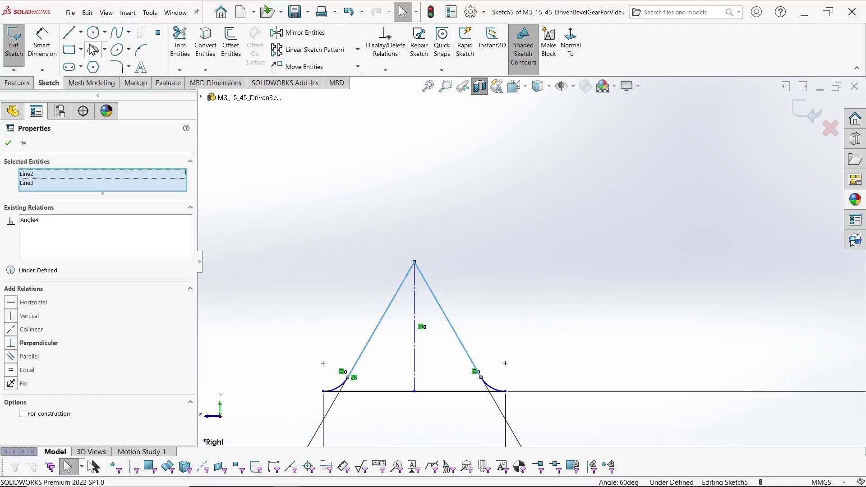
{"action": "left_click", "coordinate": [117, 66]}
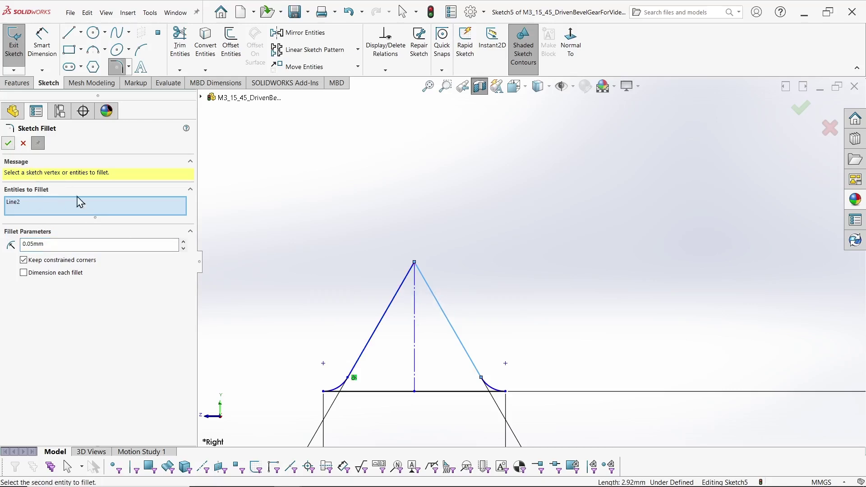
{"action": "left_click", "coordinate": [405, 287]}
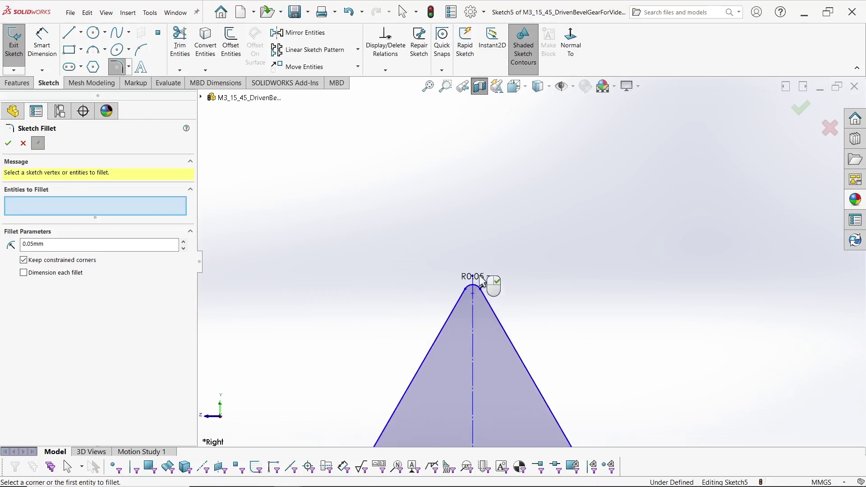
{"action": "right_click", "coordinate": [482, 280]}
- Link the apex fillet's radius to the global variable "thdRad"
{"action": "double_click", "coordinate": [479, 275]}
{"action": "type", "text": "=thd"}
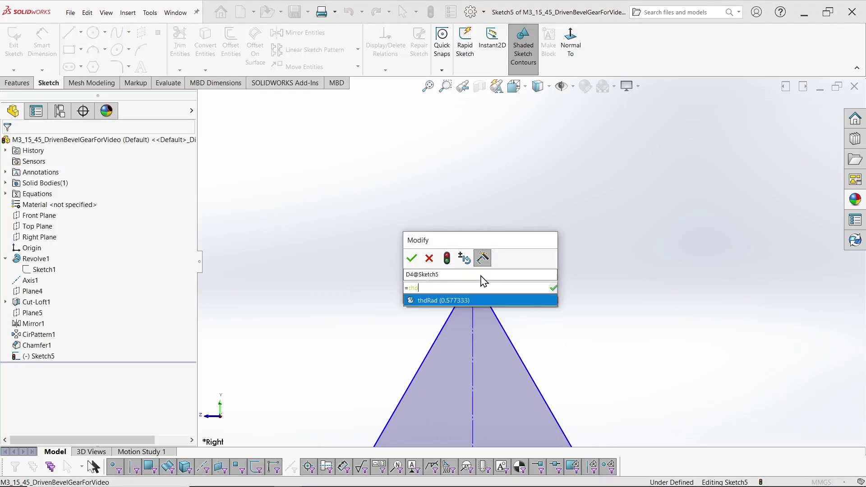
{"action": "key", "text": "Return"}
{"action": "left_click", "coordinate": [413, 260]}
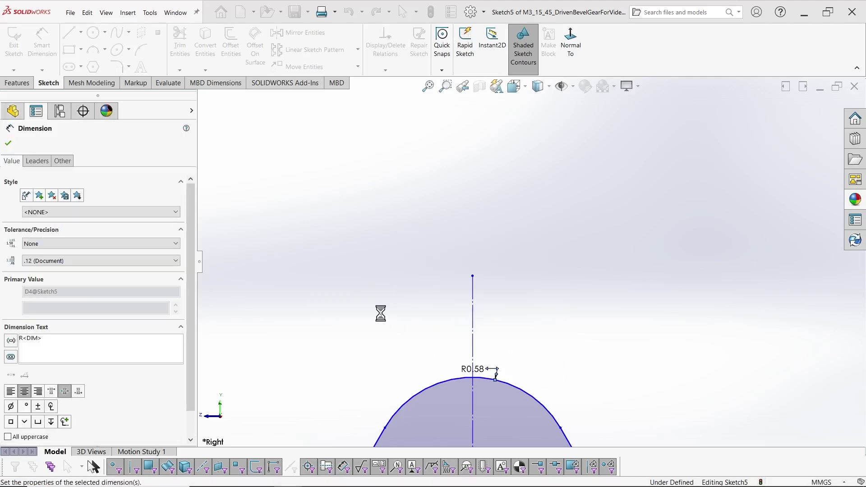
- Dimension the left corner arc's radius and link it to the global variable "thdRad"
{"action": "scroll", "coordinate": [429, 329], "scroll_direction": "up", "scroll_amount": 5}
{"action": "scroll", "coordinate": [516, 319], "scroll_direction": "down", "scroll_amount": 3}
{"action": "left_click", "coordinate": [463, 279]}
{"action": "key", "text": "s"}
{"action": "left_click", "coordinate": [514, 294]}
{"action": "left_click", "coordinate": [458, 284]}
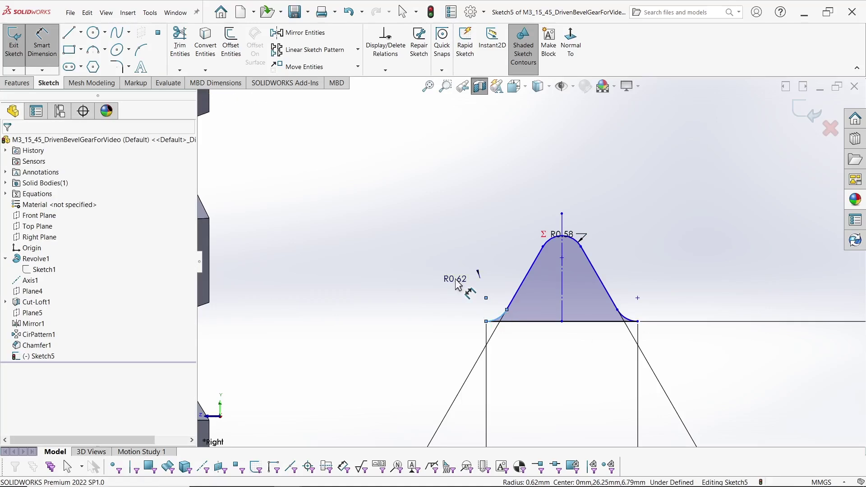
{"action": "type", "text": "=thd"}
{"action": "key", "text": "Return"}
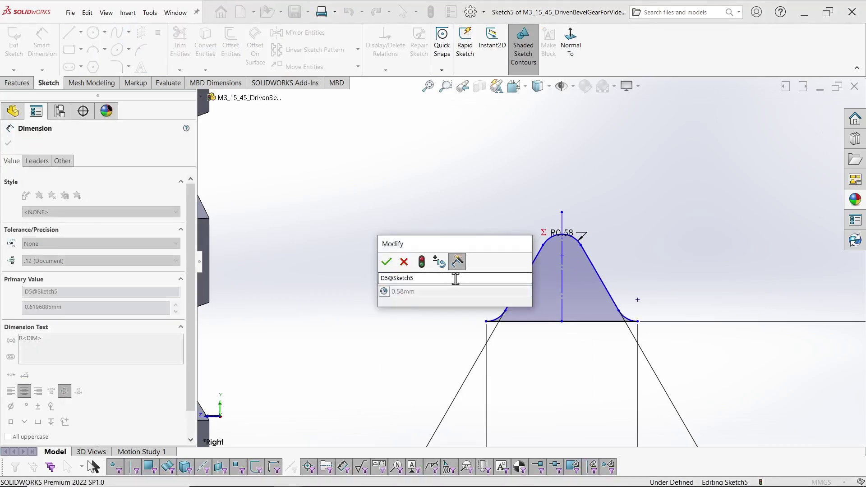
{"action": "left_click", "coordinate": [387, 261]}
- Place the thread profile's left corner 0.5 mm from the gear face beside the bore chamfer and exit the sketch
{"action": "key", "text": "z"}
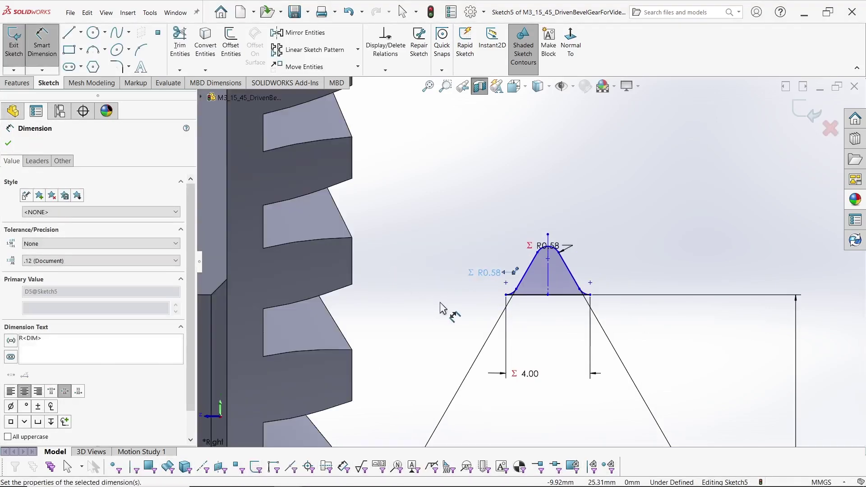
{"action": "left_click", "coordinate": [506, 296]}
{"action": "left_click", "coordinate": [228, 292]}
{"action": "left_click", "coordinate": [401, 175]}
{"action": "type", "text": "0.5"}
{"action": "key", "text": "Return"}
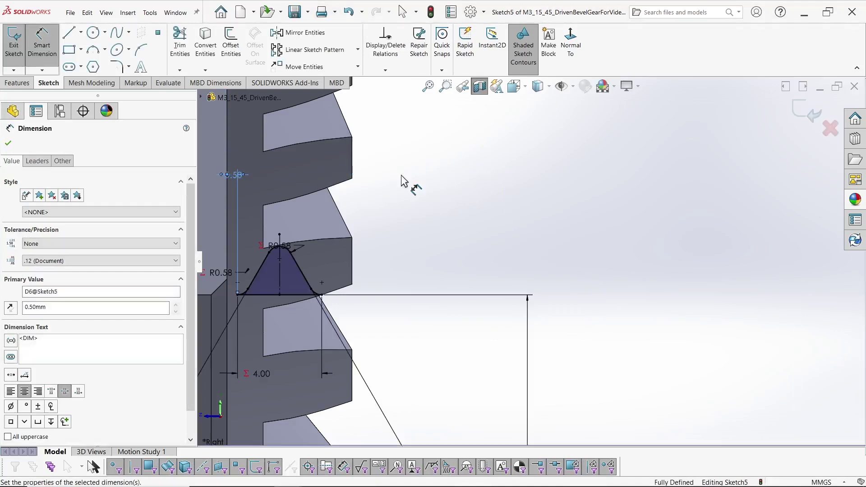
{"action": "key", "text": "Escape"}
{"action": "left_click", "coordinate": [803, 108]}
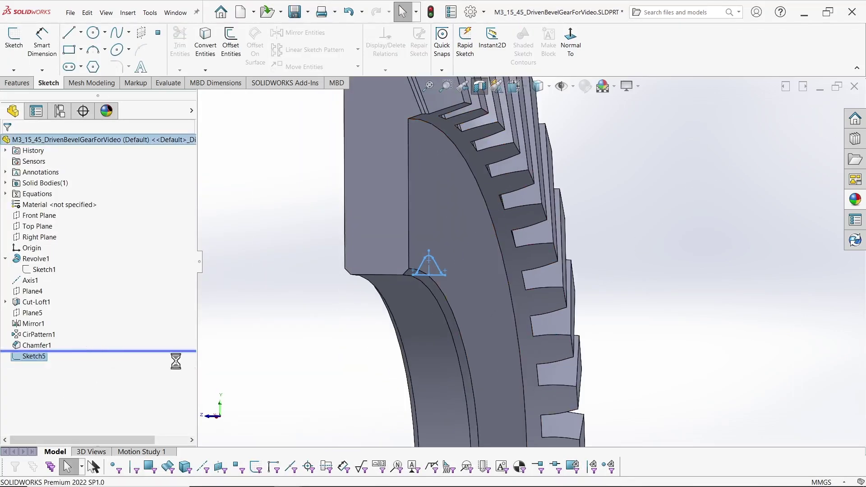
- With the model rolled back before Sketch5, sketch an origin-centred circle about 37 mm in diameter on the gear's flat face
{"action": "left_click", "coordinate": [14, 40]}
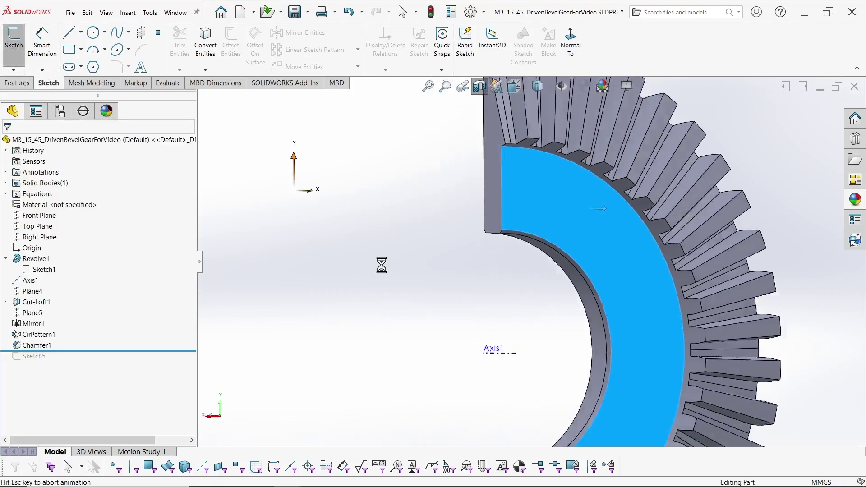
{"action": "left_click", "coordinate": [93, 33]}
{"action": "left_click", "coordinate": [530, 262]}
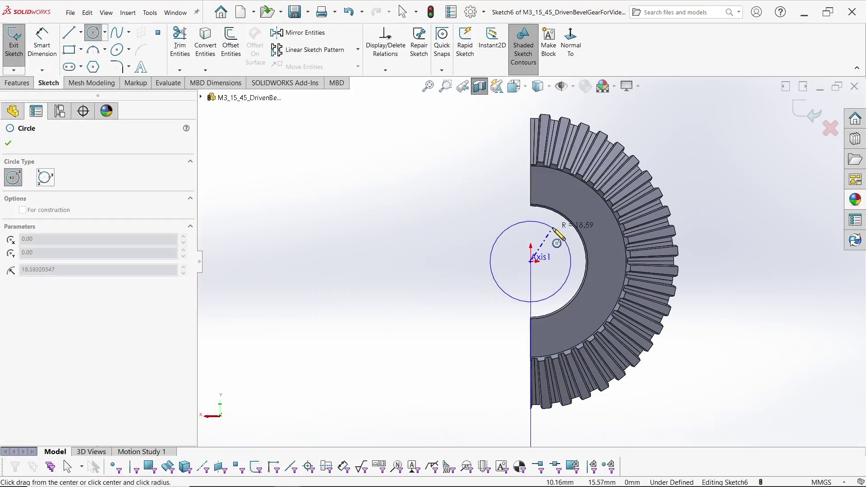
{"action": "left_click", "coordinate": [554, 230]}
- Dimension the circle's diameter and link it to the global variable "IntThdMinorDiaMax"
{"action": "key", "text": "s"}
{"action": "left_click", "coordinate": [412, 230]}
{"action": "left_click", "coordinate": [498, 239]}
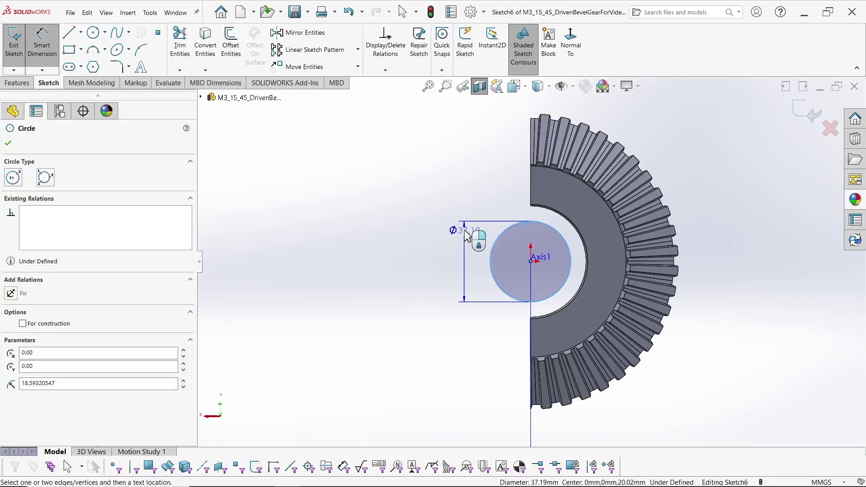
{"action": "left_click", "coordinate": [464, 234]}
{"action": "type", "text": "=\"IntThdMinorDiaMax\""}
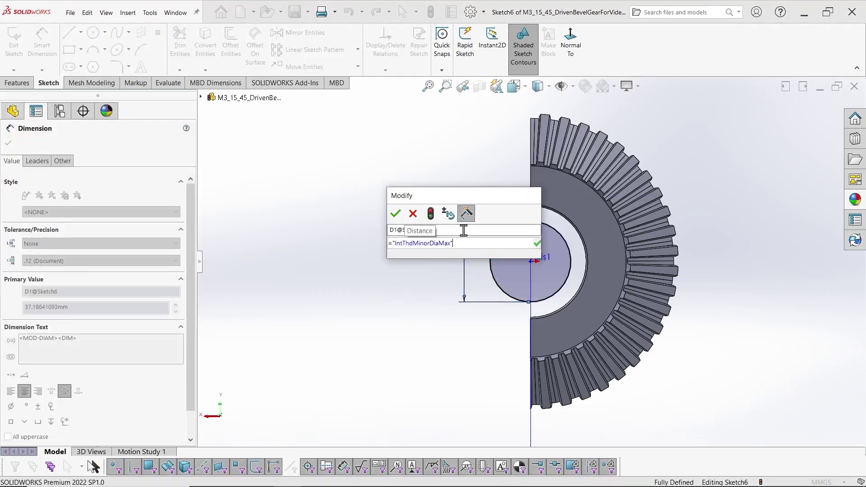
{"action": "key", "text": "Return"}
{"action": "key", "text": "Escape"}
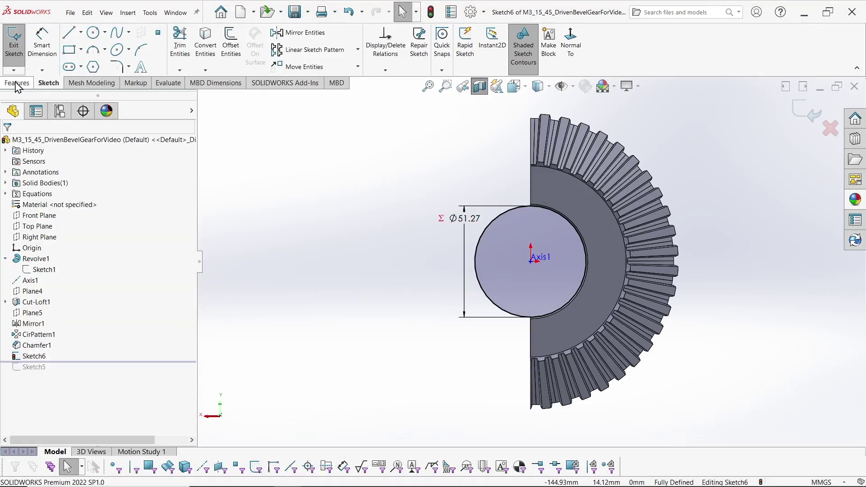
- Create a reversed, clockwise helix from the circle, defined by height and constant pitch, with 15 mm height and 4 mm pitch
{"action": "left_click", "coordinate": [16, 83]}
{"action": "left_click", "coordinate": [462, 70]}
{"action": "left_click", "coordinate": [472, 93]}
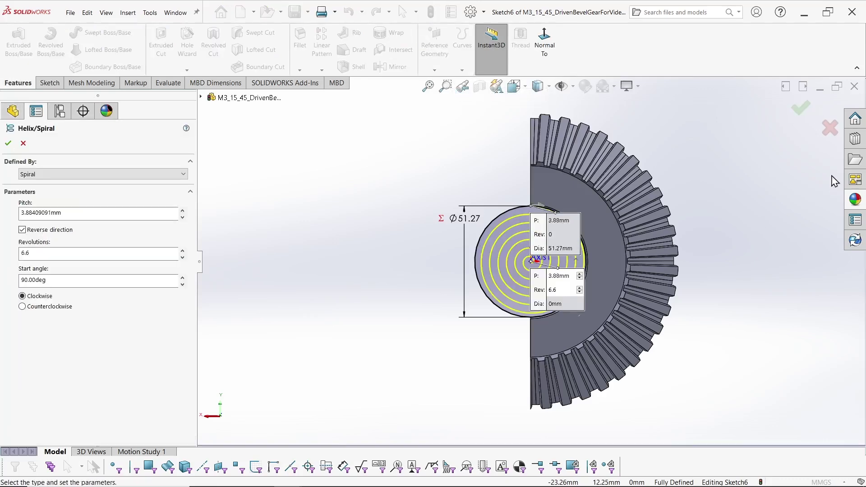
{"action": "middle_click_drag", "start_coordinate": [365, 317], "coordinate": [460, 338]}
{"action": "left_click", "coordinate": [38, 175]}
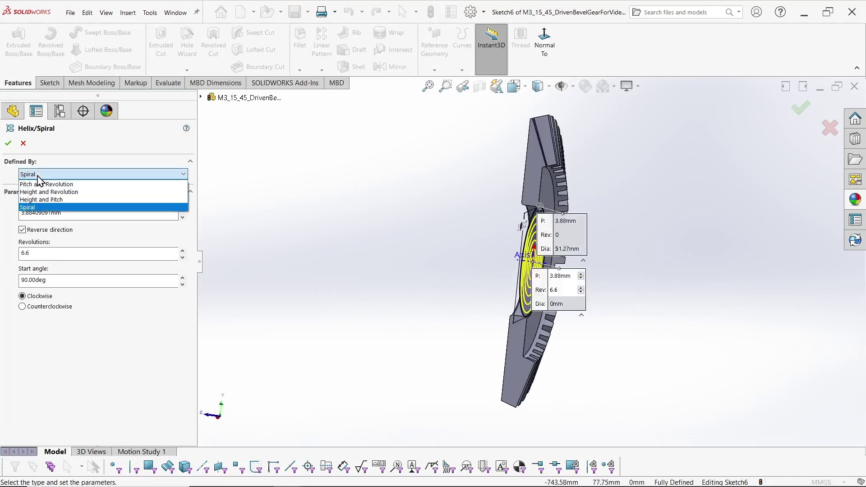
{"action": "left_click", "coordinate": [40, 199]}
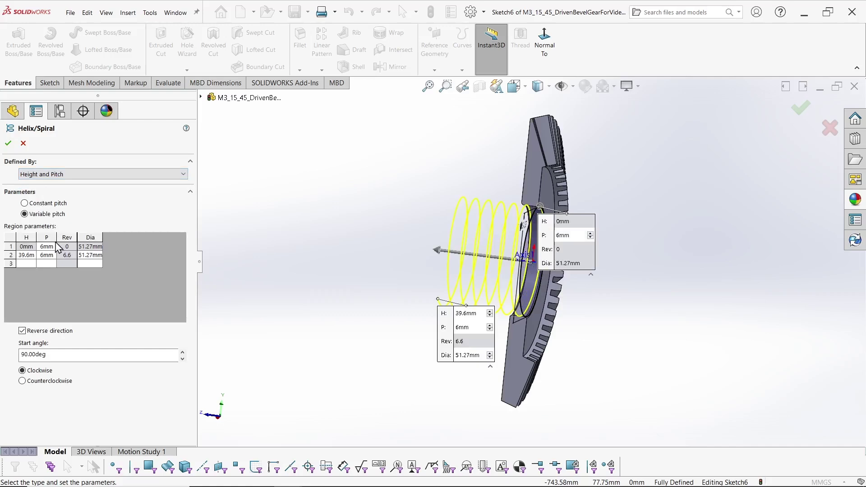
{"action": "left_click", "coordinate": [41, 203]}
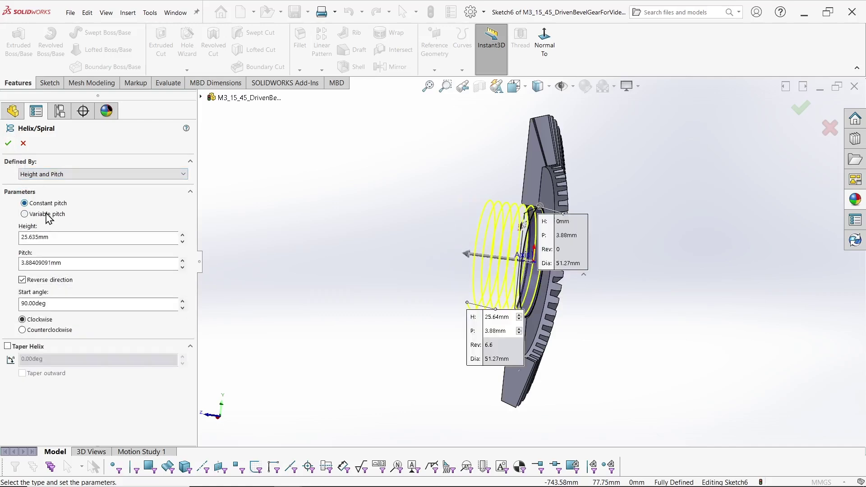
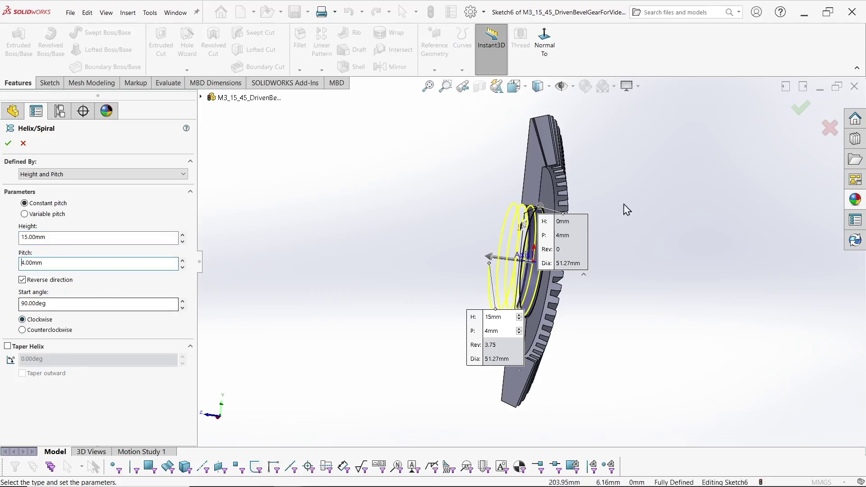
{"action": "scroll", "coordinate": [615, 253], "scroll_direction": "down", "scroll_amount": 4}
{"action": "middle_click_drag", "start_coordinate": [615, 253], "coordinate": [603, 302]}
{"action": "scroll", "coordinate": [391, 266], "scroll_direction": "down", "scroll_amount": 3}
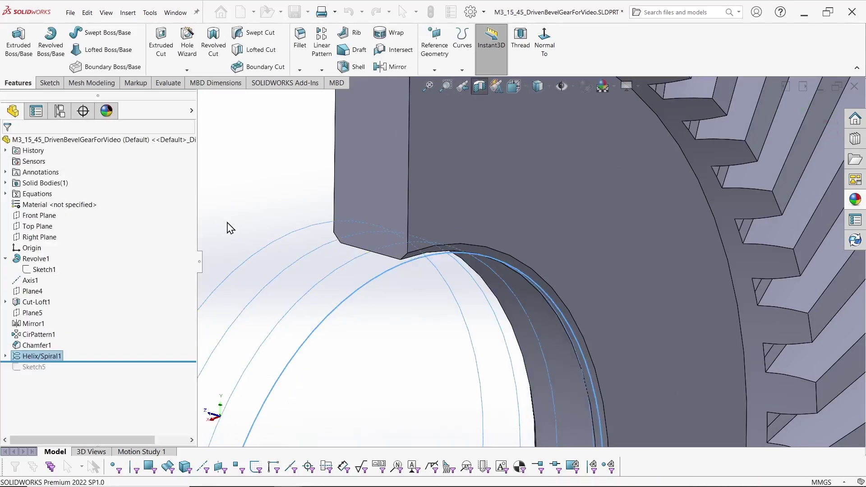
- Cut the internal thread by sweeping the Sketch5 profile along the Helix/Spiral1 path
{"action": "left_click", "coordinate": [252, 33]}
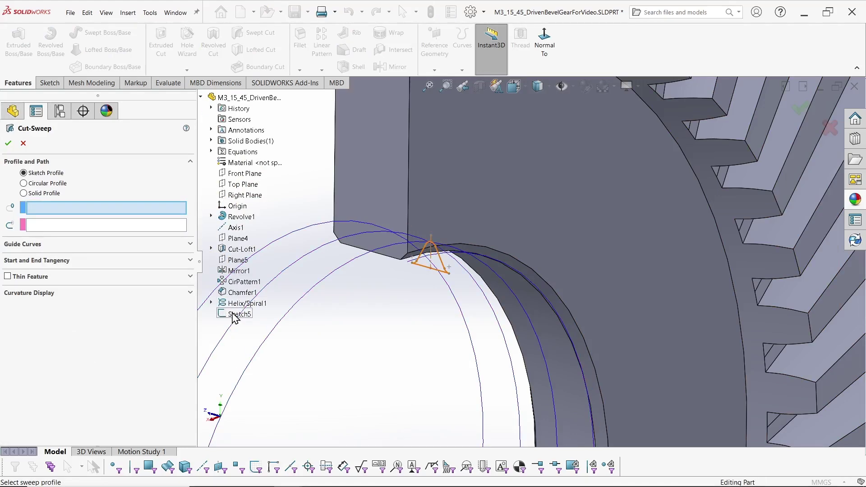
{"action": "left_click", "coordinate": [235, 314]}
{"action": "left_click", "coordinate": [244, 303]}
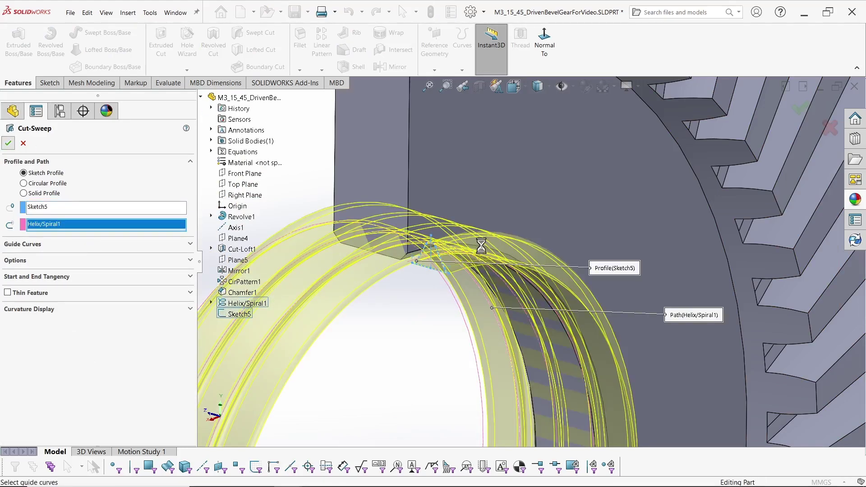
{"action": "key", "text": "Return"}
{"action": "scroll", "coordinate": [377, 230], "scroll_direction": "up", "scroll_amount": 5}
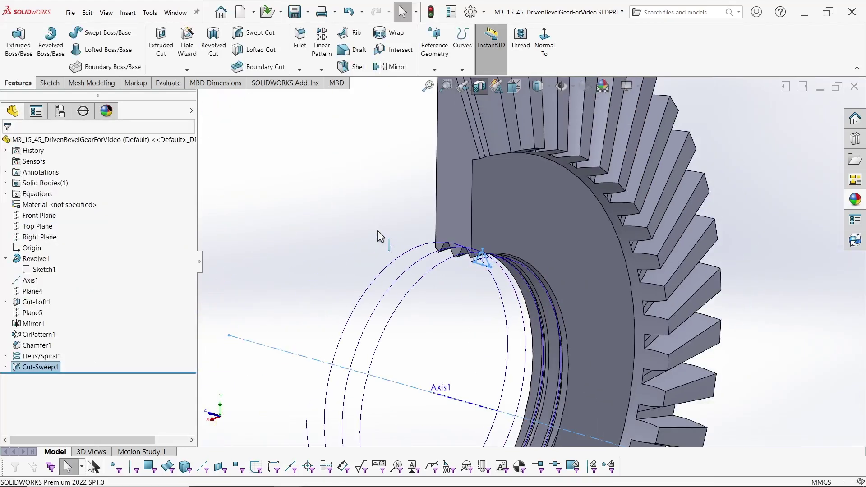
- Hide the helix and turn off the section view to show the whole gear
{"action": "left_click", "coordinate": [41, 356]}
{"action": "left_click", "coordinate": [77, 332]}
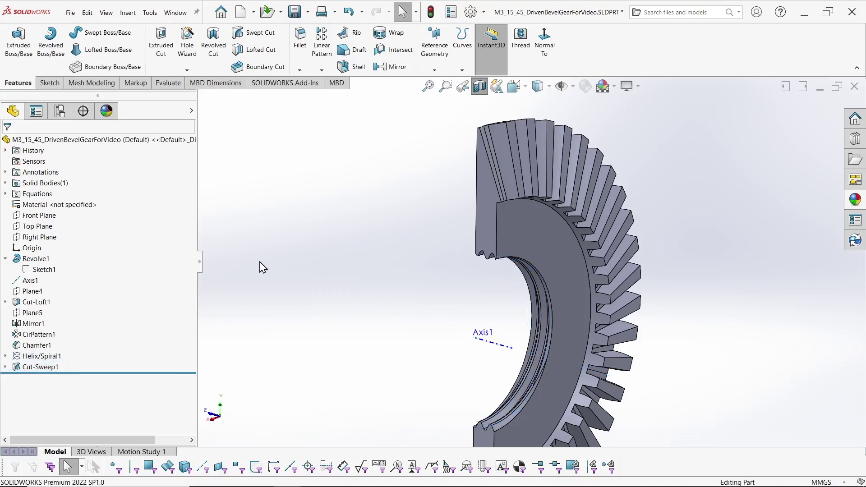
{"action": "left_click", "coordinate": [479, 86]}
{"action": "scroll", "coordinate": [451, 214], "scroll_direction": "up", "scroll_amount": 5}
- Apply a green colour to the gear's solid body Cut-Sweep1
{"action": "left_click", "coordinate": [6, 182]}
{"action": "left_click", "coordinate": [46, 194]}
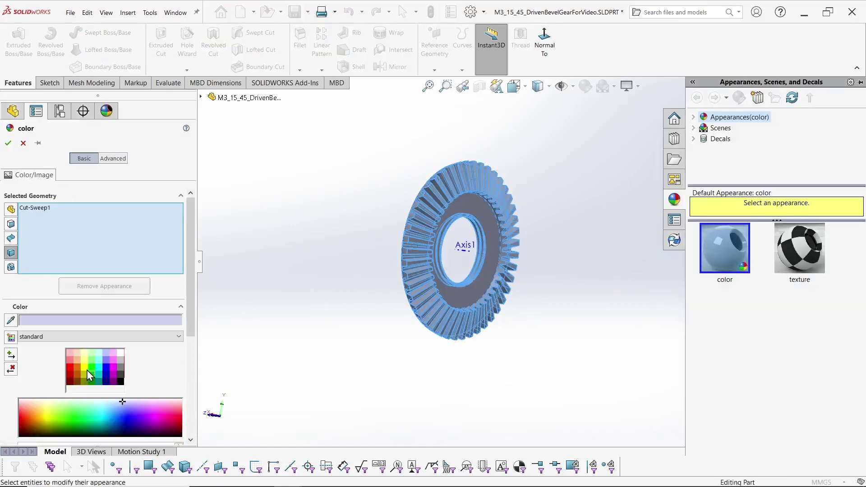
{"action": "left_click", "coordinate": [88, 366]}
{"action": "left_click", "coordinate": [8, 143]}
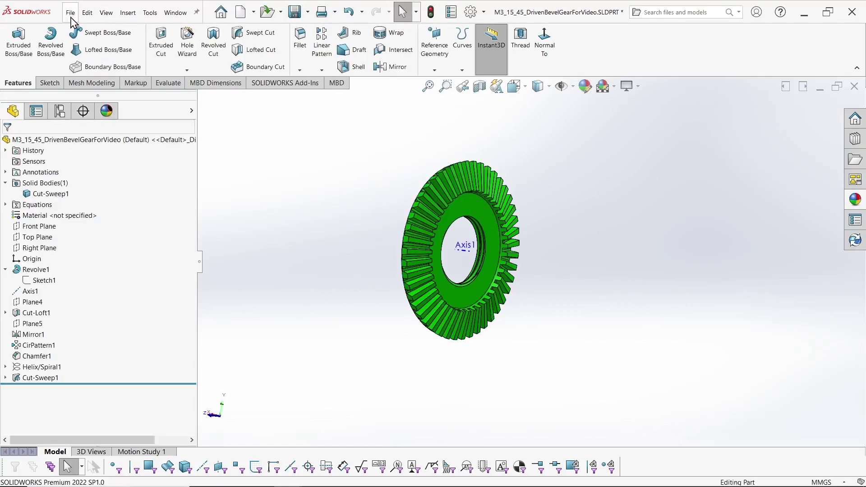
- Create a new assembly document
{"action": "left_click", "coordinate": [128, 13]}
{"action": "mouse_move", "coordinate": [71, 13]}
{"action": "left_click", "coordinate": [79, 32]}
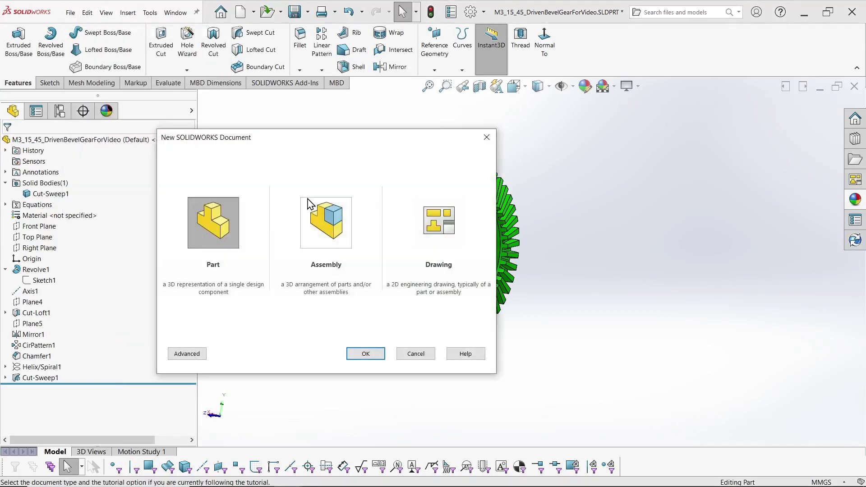
{"action": "left_click", "coordinate": [310, 205]}
{"action": "left_click", "coordinate": [365, 354]}
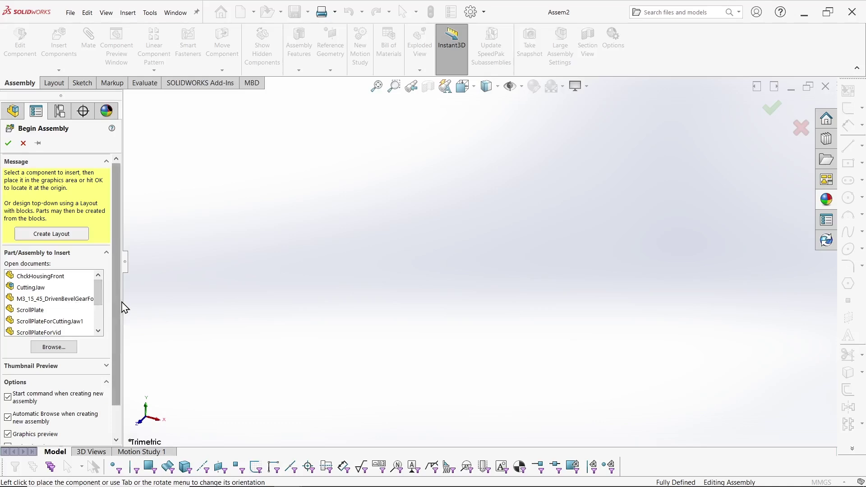
- Place the M3_15_45_DrivenBevelGearForVideo part in the assembly and float it so that it can move freely
{"action": "left_click_drag", "start_coordinate": [124, 305], "coordinate": [173, 302]}
{"action": "left_click", "coordinate": [80, 284]}
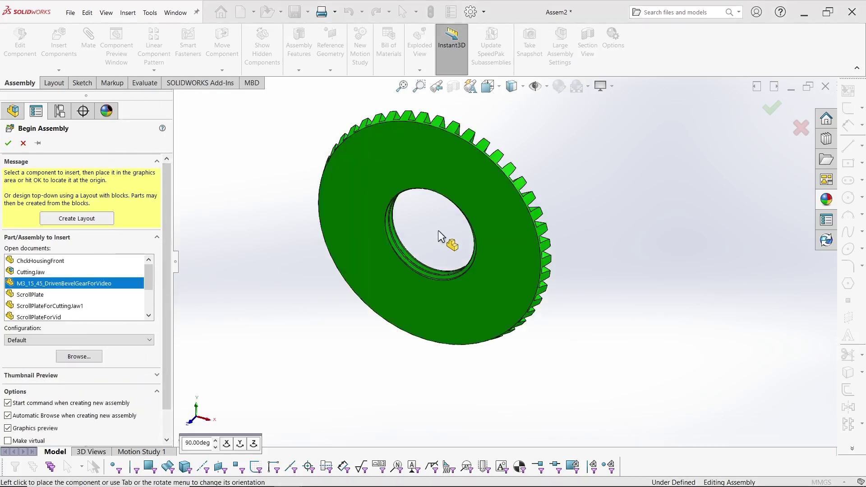
{"action": "left_click", "coordinate": [439, 241]}
{"action": "right_click", "coordinate": [54, 226]}
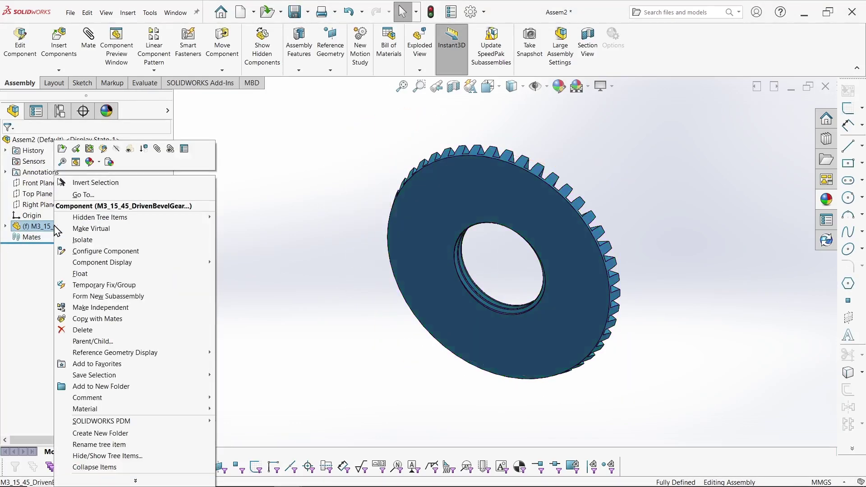
{"action": "left_click", "coordinate": [80, 273]}
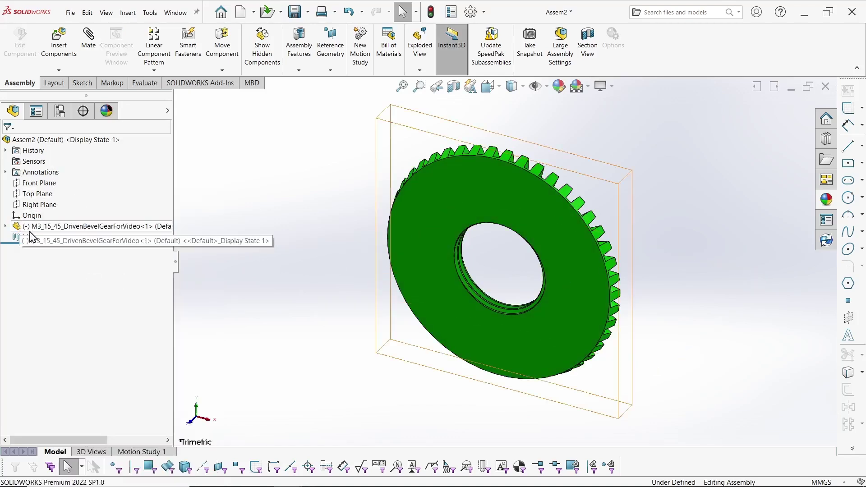
- Create a reference axis at the intersection of the assembly's Top Plane and Right Plane
{"action": "left_click", "coordinate": [37, 195]}
{"action": "left_click", "coordinate": [39, 204], "text": "ctrl"}
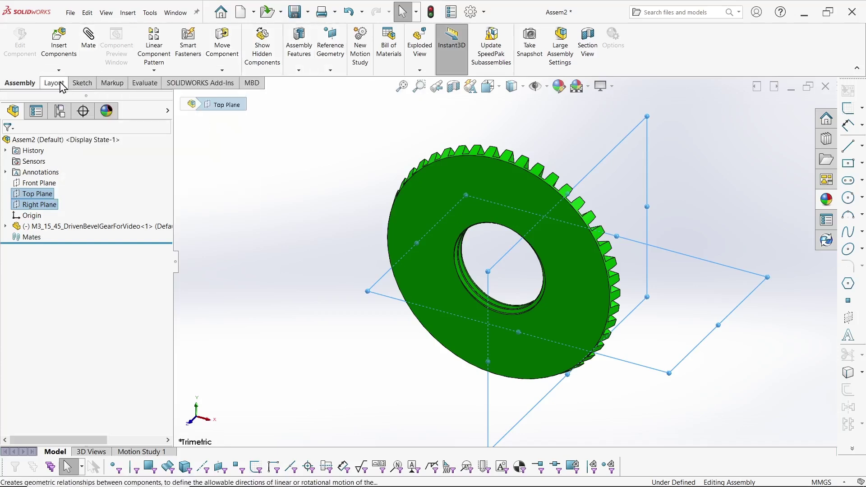
{"action": "left_click", "coordinate": [298, 71]}
{"action": "left_click", "coordinate": [330, 71]}
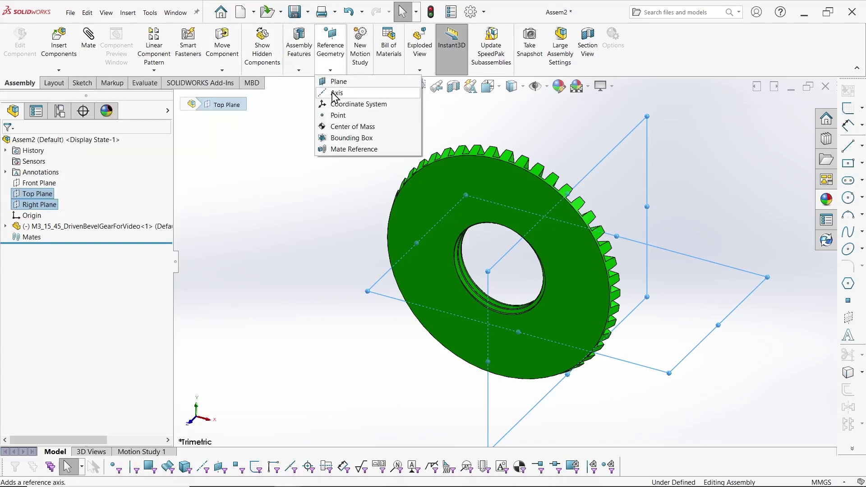
{"action": "left_click", "coordinate": [334, 93]}
{"action": "left_click", "coordinate": [8, 144]}
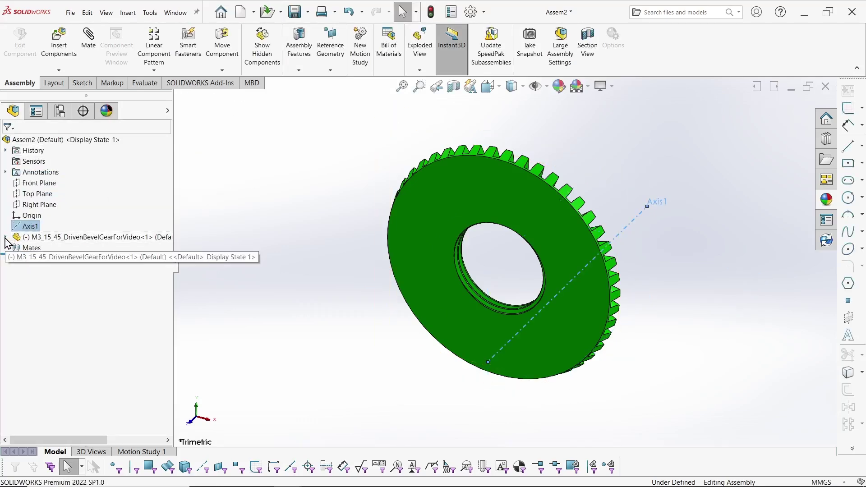
- Add a coincident mate between the assembly's Axis1 and the bevel gear's Axis1
{"action": "left_click", "coordinate": [49, 240]}
{"action": "left_click", "coordinate": [45, 336], "text": "ctrl"}
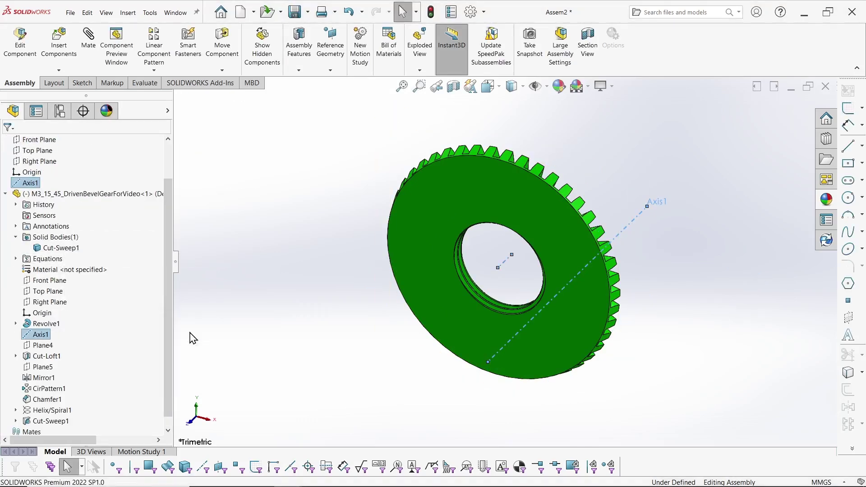
{"action": "left_click", "coordinate": [8, 143]}
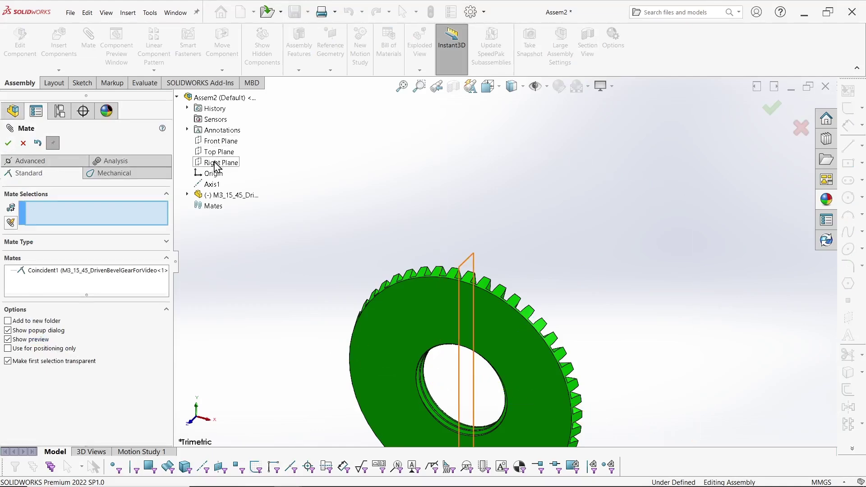
- Add coincident mates aligning the bevel gear's Right Plane and Front Plane with the matching assembly planes
{"action": "left_click", "coordinate": [217, 164]}
{"action": "left_click", "coordinate": [187, 195]}
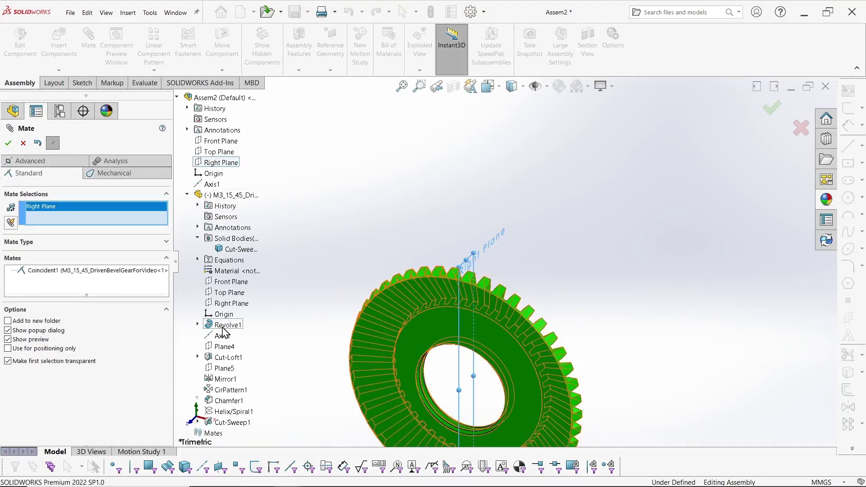
{"action": "left_click", "coordinate": [227, 304]}
{"action": "left_click", "coordinate": [8, 143]}
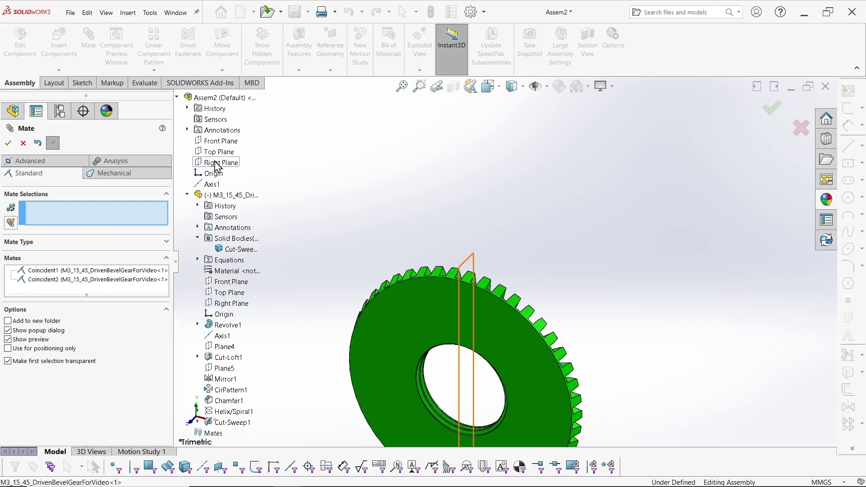
{"action": "left_click", "coordinate": [221, 141]}
{"action": "left_click", "coordinate": [233, 281]}
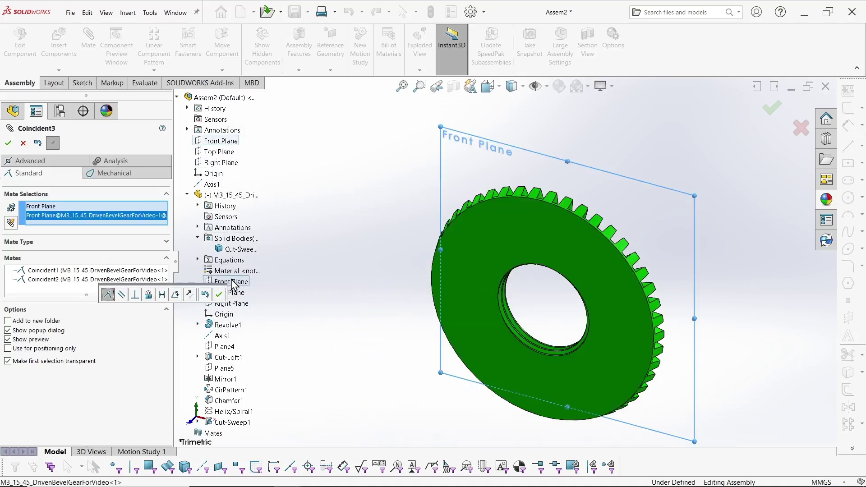
{"action": "left_click", "coordinate": [8, 143]}
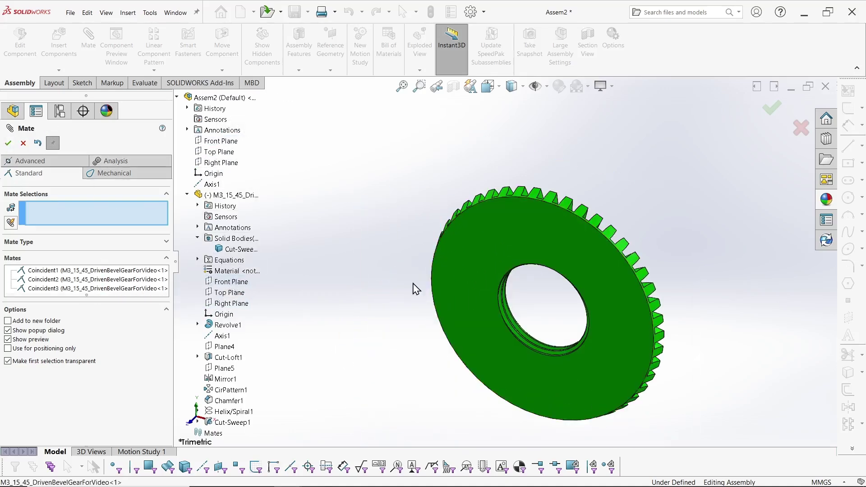
{"action": "left_click", "coordinate": [772, 108]}
- Insert the existing ScrollPlateForVid part and place it beside the bevel gear
{"action": "left_click", "coordinate": [127, 12]}
{"action": "mouse_move", "coordinate": [150, 31]}
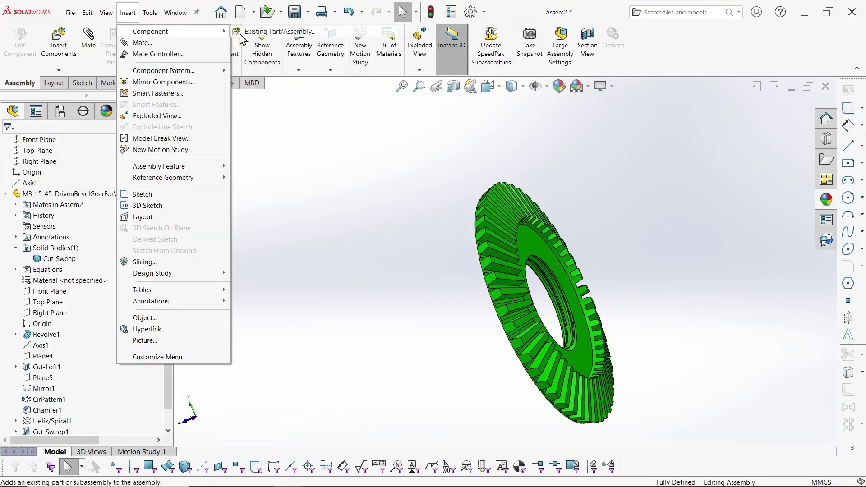
{"action": "left_click", "coordinate": [280, 32]}
{"action": "scroll", "coordinate": [63, 302], "scroll_direction": "down", "scroll_amount": 3}
{"action": "left_click", "coordinate": [41, 255]}
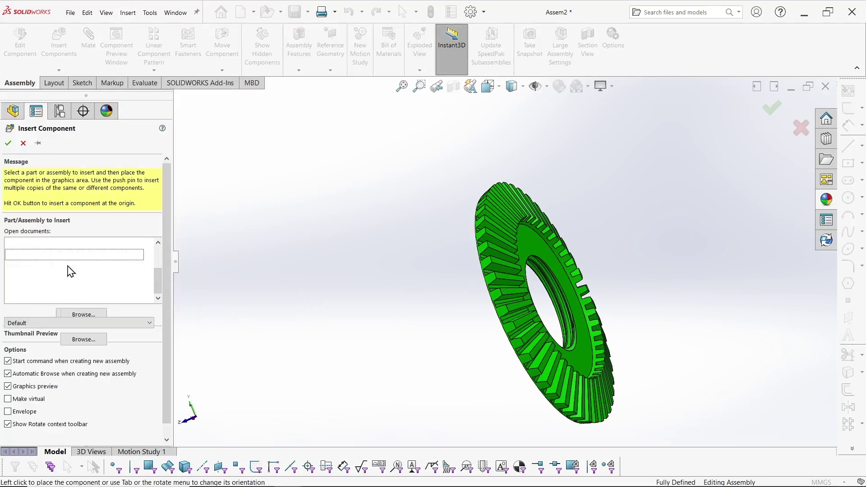
{"action": "left_click", "coordinate": [706, 244]}
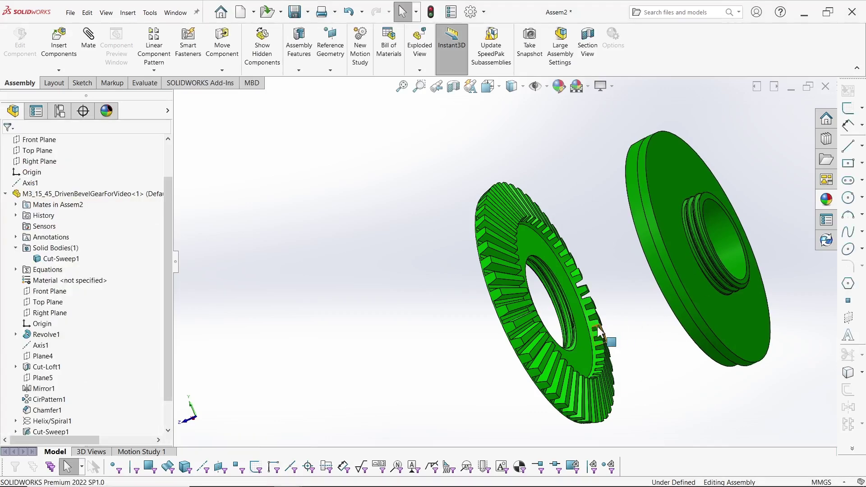
{"action": "key", "text": "s"}
{"action": "left_click", "coordinate": [668, 188]}
{"action": "left_click", "coordinate": [219, 185]}
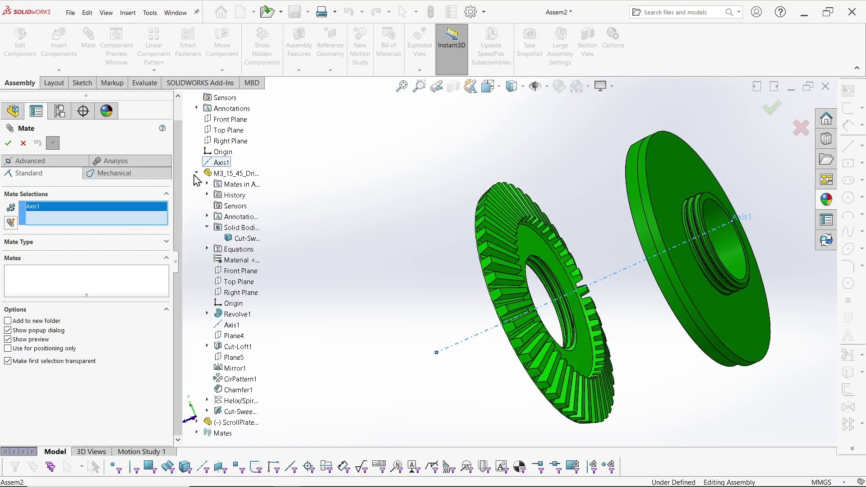
{"action": "left_click", "coordinate": [187, 205]}
{"action": "left_click", "coordinate": [220, 337]}
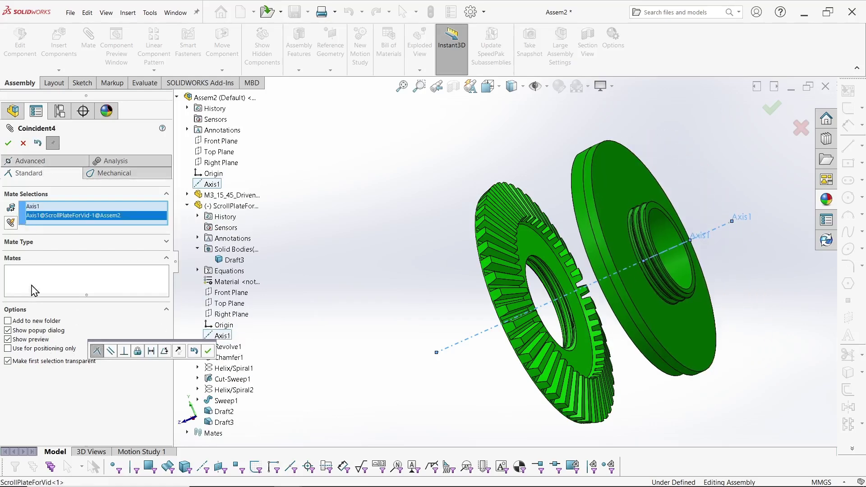
{"action": "left_click", "coordinate": [22, 145]}
- Mate the scroll plate's hub-side face coincident with the gear's flat back face, and move the plate sideways off the gear
{"action": "key", "text": "s"}
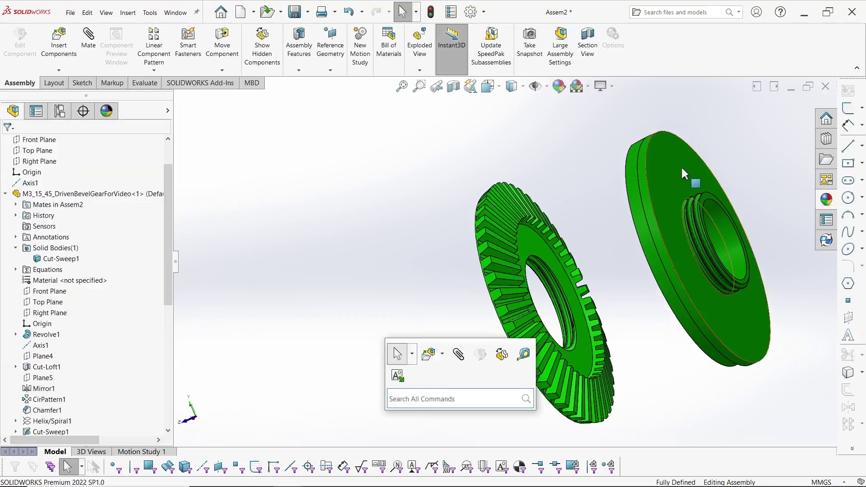
{"action": "left_click", "coordinate": [681, 166]}
{"action": "middle_click_drag", "start_coordinate": [593, 261], "coordinate": [546, 199]}
{"action": "left_click", "coordinate": [514, 275]}
{"action": "middle_click_drag", "start_coordinate": [751, 247], "coordinate": [707, 273]}
{"action": "key", "text": "s"}
{"action": "left_click", "coordinate": [721, 290]}
{"action": "left_click", "coordinate": [698, 193]}
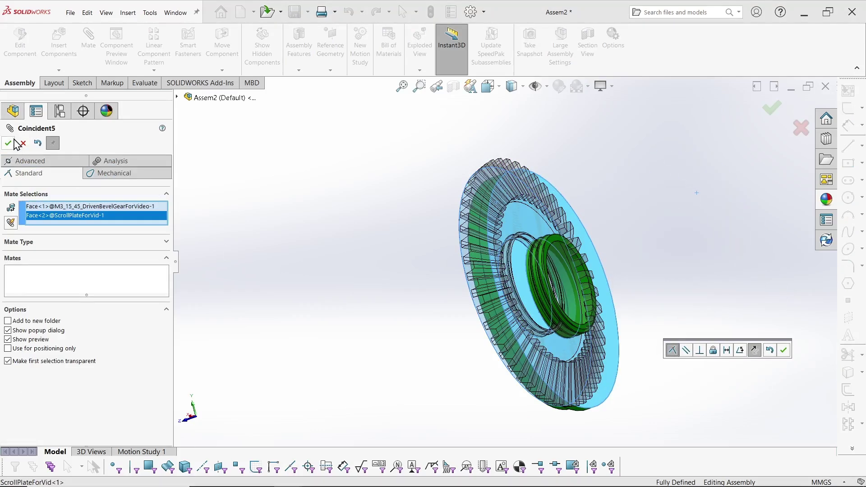
{"action": "left_click", "coordinate": [9, 142]}
{"action": "left_click_drag", "start_coordinate": [545, 274], "coordinate": [385, 285]}
{"action": "middle_click_drag", "start_coordinate": [385, 282], "coordinate": [44, 238]}
{"action": "left_click", "coordinate": [8, 143]}
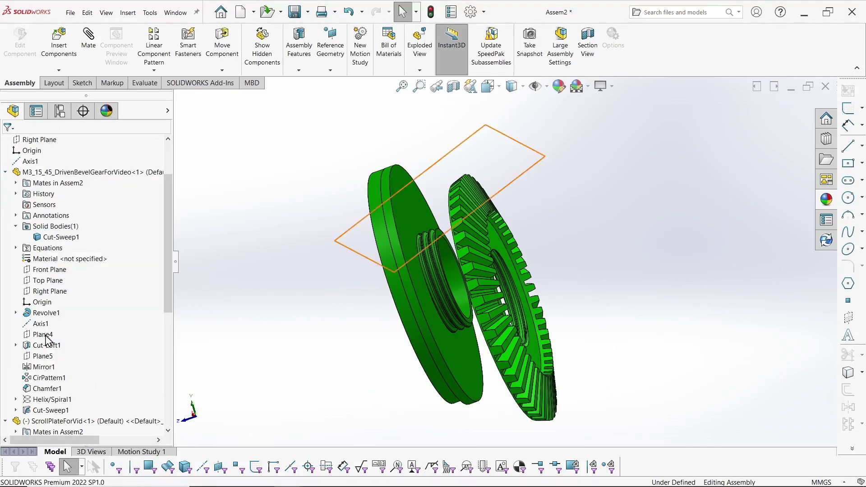
- Add a coincident mate between the assembly's Axis1 and the scroll plate's Axis1
{"action": "left_click", "coordinate": [29, 161]}
{"action": "scroll", "coordinate": [91, 403], "scroll_direction": "down", "scroll_amount": 5}
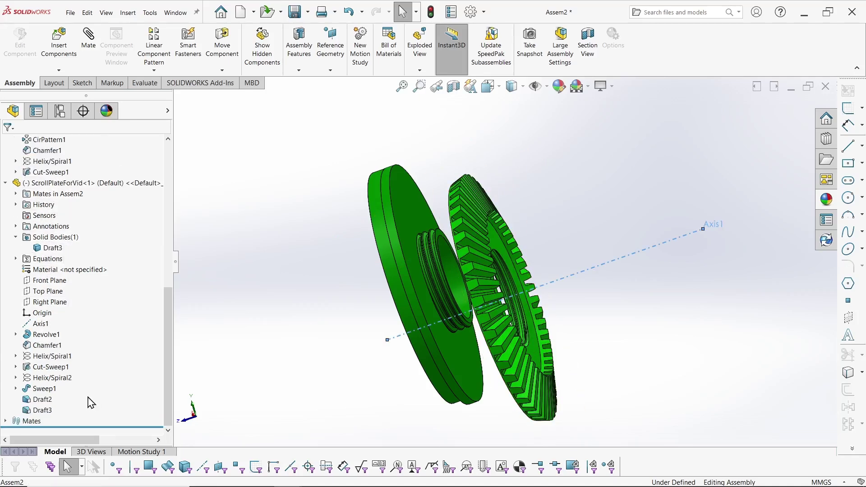
{"action": "left_click", "coordinate": [38, 328]}
{"action": "left_click", "coordinate": [118, 339]}
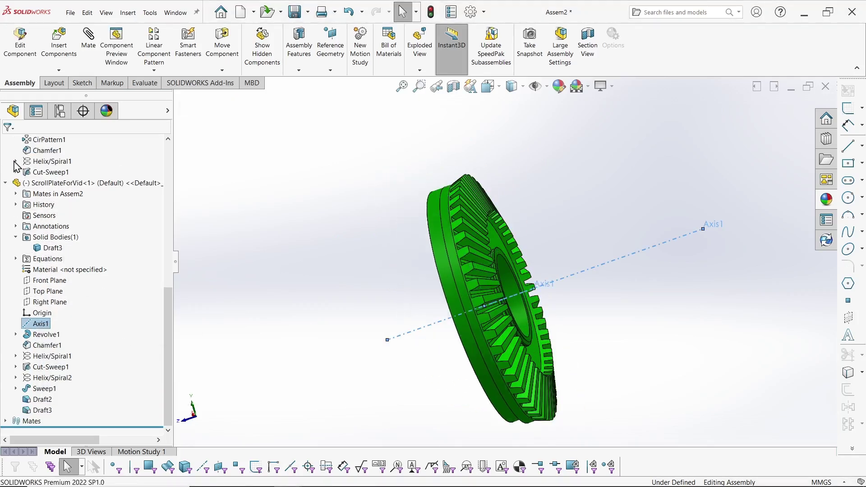
{"action": "left_click", "coordinate": [9, 143]}
- Mate the scroll plate's Right Plane coincident with the assembly's Right Plane
{"action": "left_click", "coordinate": [177, 97]}
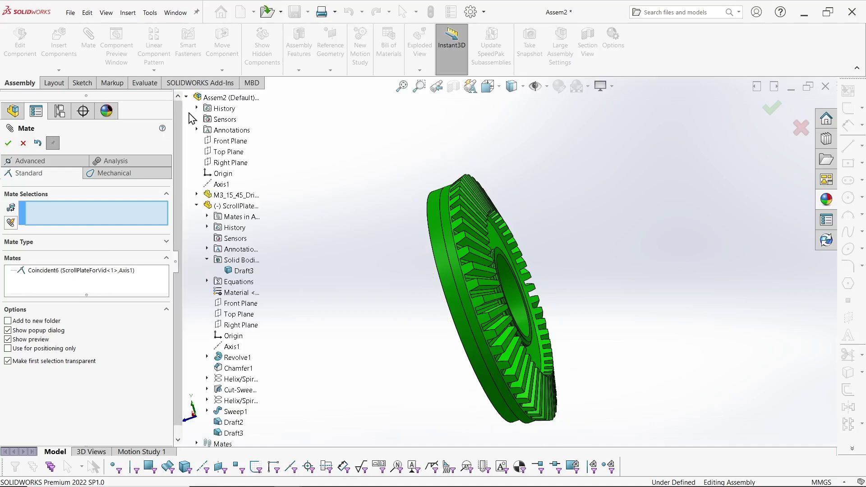
{"action": "left_click", "coordinate": [230, 152]}
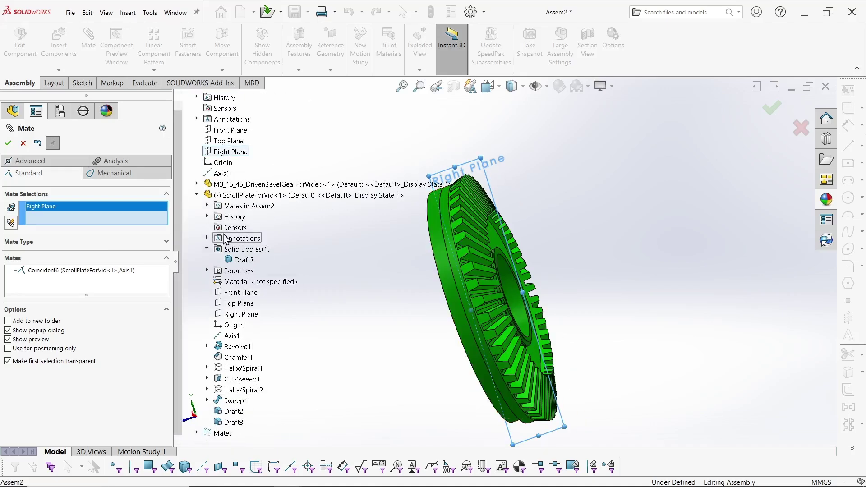
{"action": "left_click", "coordinate": [241, 314]}
{"action": "left_click", "coordinate": [8, 143]}
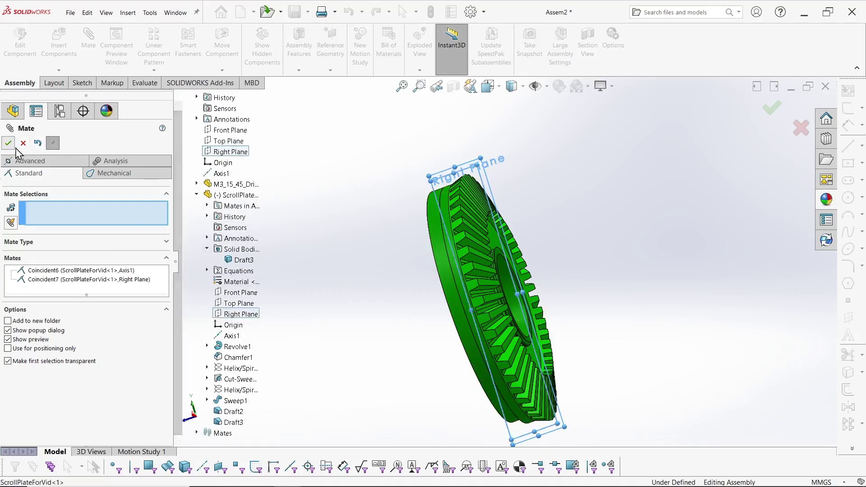
{"action": "left_click", "coordinate": [9, 144]}
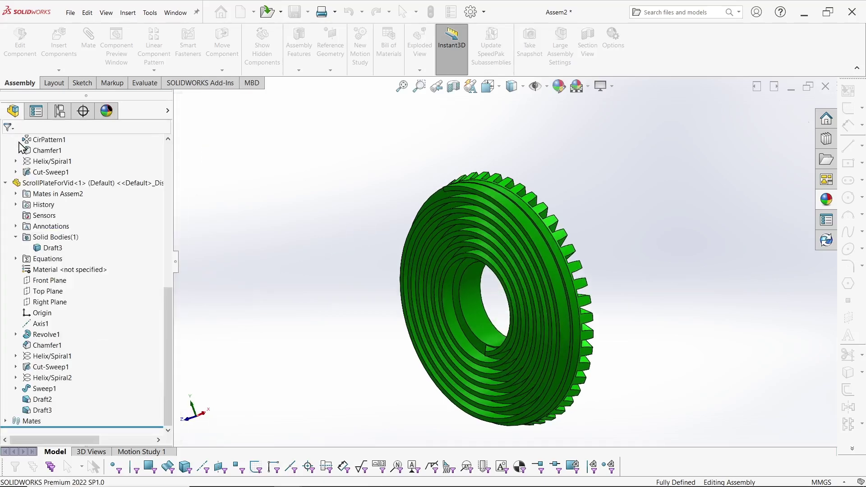
- Open the ScrollPlateForVid part from the assembly and edit the appearance of its Draft3 solid body
{"action": "scroll", "coordinate": [467, 217], "scroll_direction": "down", "scroll_amount": 5}
{"action": "left_click", "coordinate": [453, 234]}
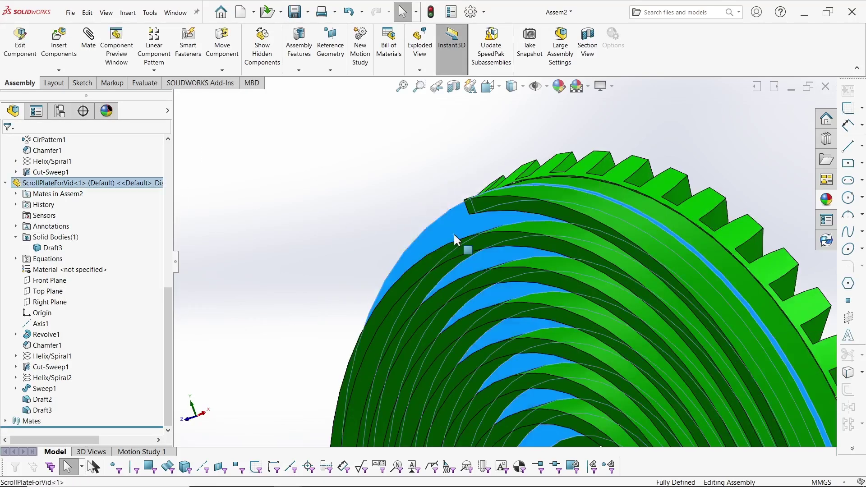
{"action": "right_click", "coordinate": [453, 234]}
{"action": "left_click", "coordinate": [460, 126]}
{"action": "left_click", "coordinate": [41, 194]}
{"action": "left_click", "coordinate": [548, 86]}
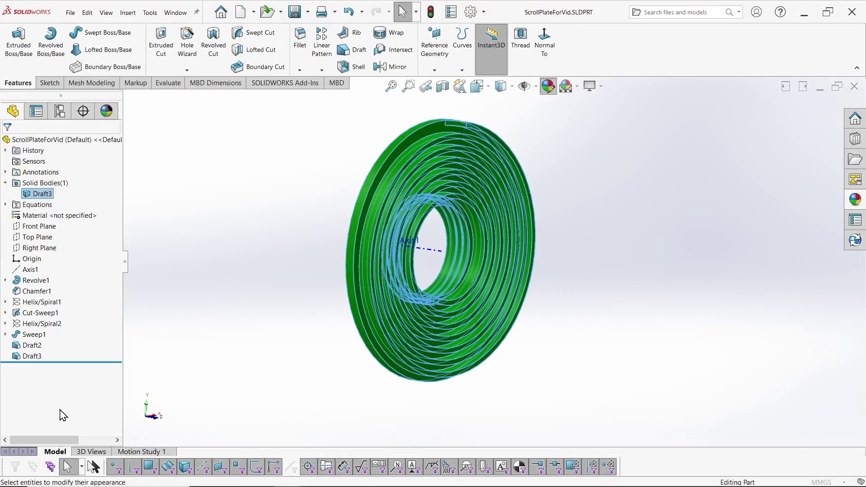
{"action": "left_click", "coordinate": [8, 142]}
{"action": "mouse_move", "coordinate": [281, 245]}
{"action": "middle_mouse_down"}
{"action": "mouse_move", "coordinate": [215, 236]}
{"action": "mouse_move", "coordinate": [286, 256]}
{"action": "middle_mouse_up"}
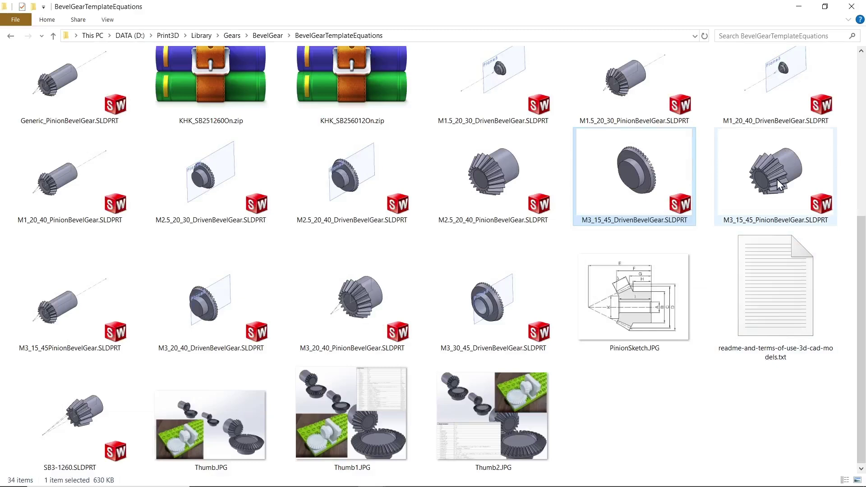
- Open M3_15_45_PinionBevelGear.SLDPRT from the BevelGearTemplateEquations folder and start a sketch on the pinion shaft's flat end face
{"action": "left_click", "coordinate": [777, 180]}
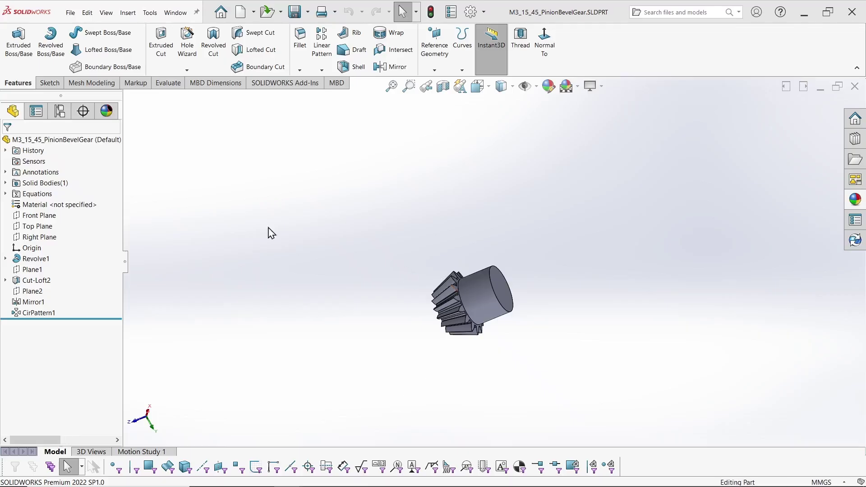
{"action": "left_click", "coordinate": [47, 84]}
{"action": "left_click", "coordinate": [14, 45]}
{"action": "left_click", "coordinate": [500, 287]}
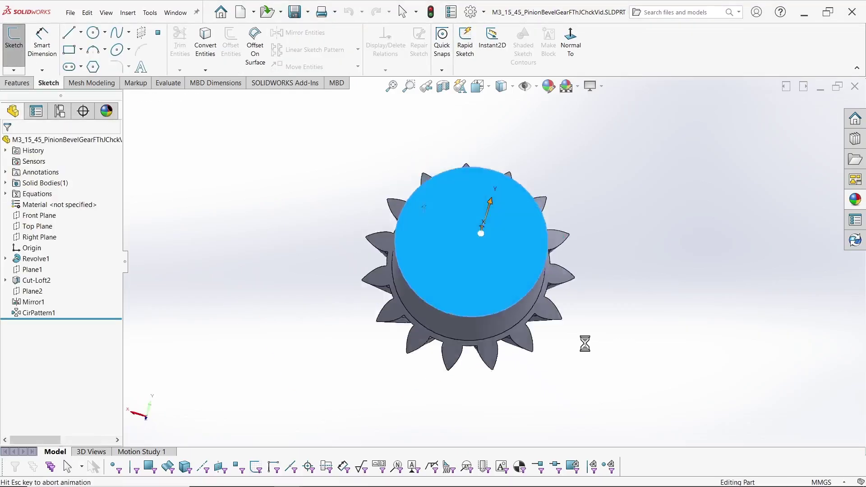
- Sketch a six-sided polygon with about 8.37 mm sides centred on the origin, and make its upper side horizontal
{"action": "left_click", "coordinate": [512, 298]}
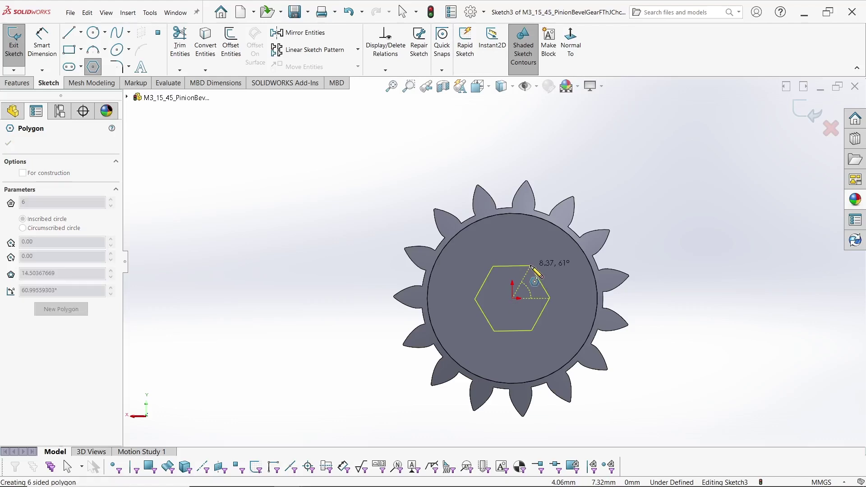
{"action": "left_click", "coordinate": [531, 266]}
{"action": "key", "text": "Escape"}
{"action": "left_click", "coordinate": [512, 266]}
{"action": "left_click", "coordinate": [35, 257]}
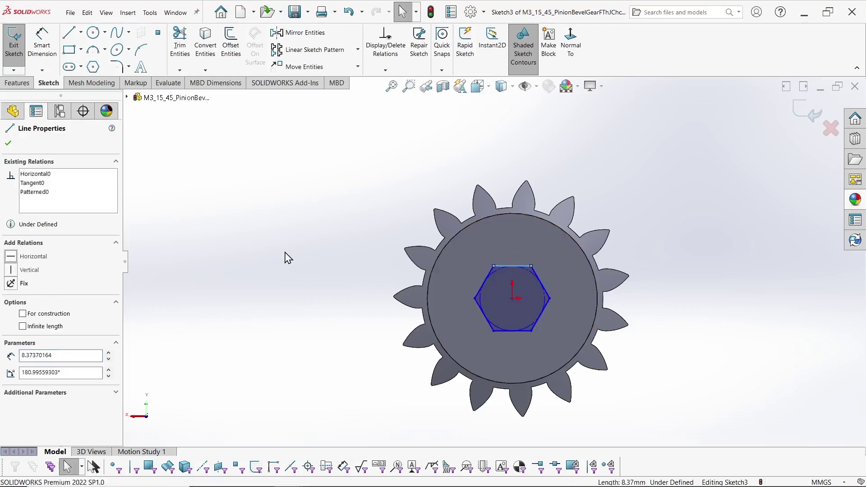
- Dimension the distance between the hexagon's two horizontal sides and set it to 13.5 mm
{"action": "left_click", "coordinate": [316, 265]}
{"action": "key", "text": "s"}
{"action": "left_click", "coordinate": [379, 287]}
{"action": "left_click", "coordinate": [493, 266]}
{"action": "left_click", "coordinate": [505, 330]}
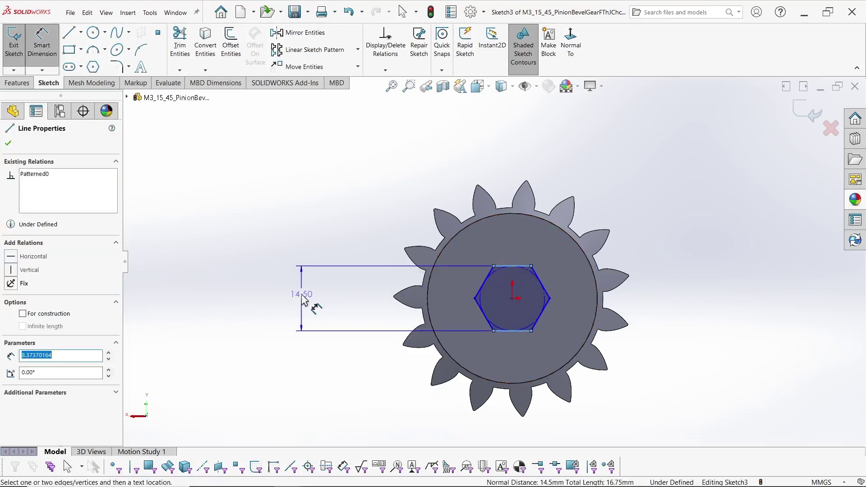
{"action": "left_click", "coordinate": [307, 302]}
{"action": "type", "text": "13.5"}
{"action": "key", "text": "Return"}
- Cut-extrude the hexagon into the pinion shaft as a blind cut 20 mm deep
{"action": "middle_click_drag", "start_coordinate": [217, 296], "coordinate": [382, 323]}
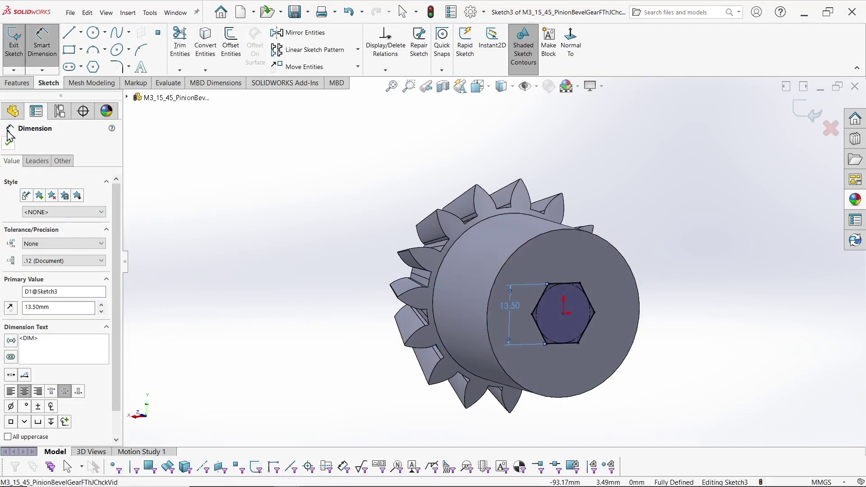
{"action": "left_click", "coordinate": [17, 82]}
{"action": "left_click", "coordinate": [162, 43]}
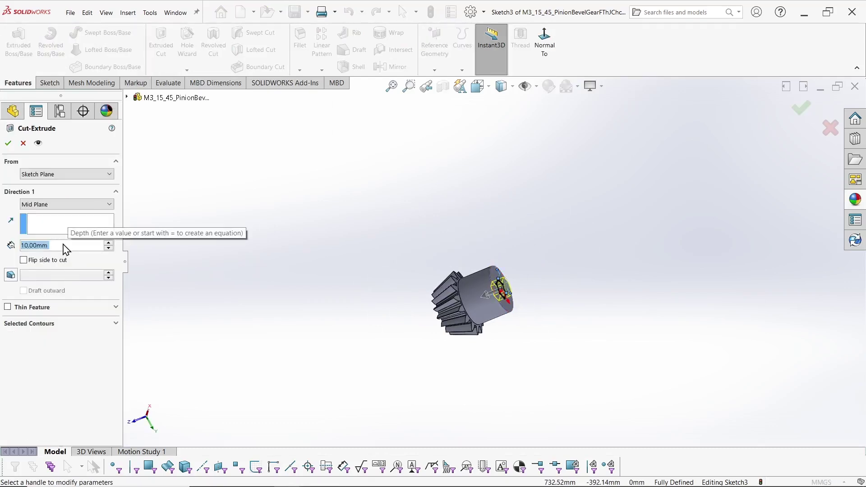
{"action": "key", "text": "Up"}
{"action": "left_click", "coordinate": [61, 204]}
{"action": "left_click", "coordinate": [42, 218]}
{"action": "left_click", "coordinate": [8, 143]}
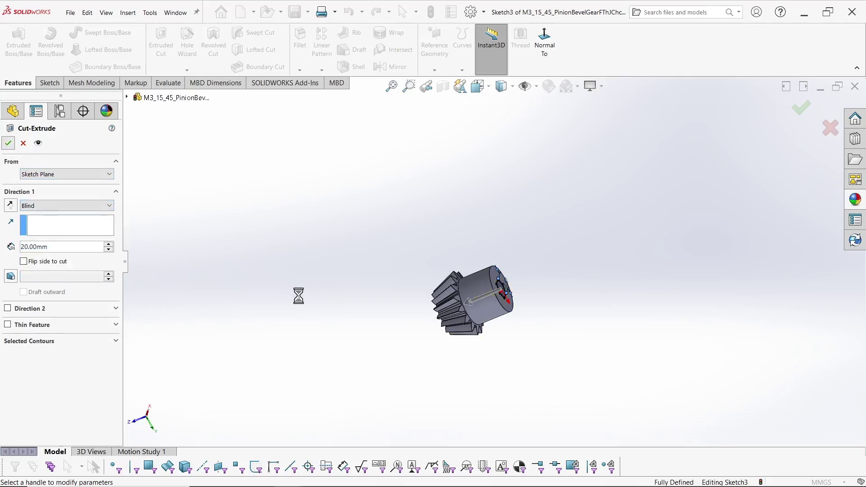
- Change the colour of the pinion's Cut-Extrude1 solid body to yellow from the standard palette
{"action": "scroll", "coordinate": [437, 285], "scroll_direction": "up", "scroll_amount": 3}
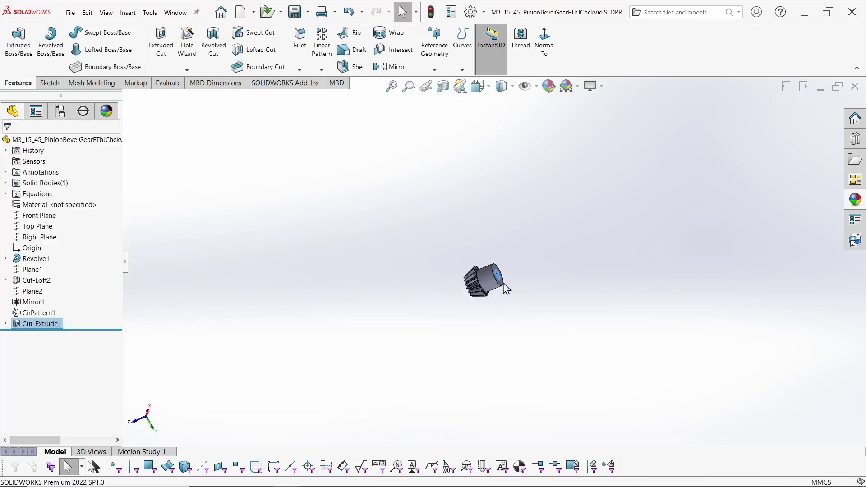
{"action": "scroll", "coordinate": [513, 291], "scroll_direction": "down", "scroll_amount": 3}
{"action": "left_click", "coordinate": [456, 264]}
{"action": "left_click", "coordinate": [5, 183]}
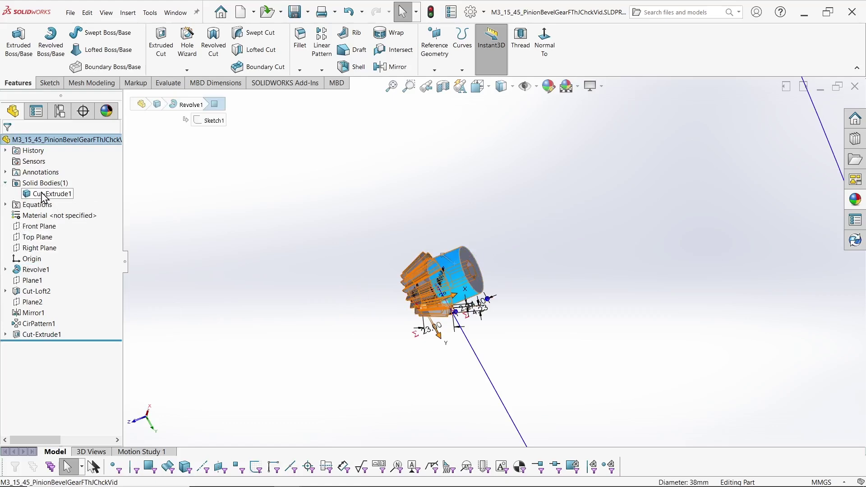
{"action": "left_click", "coordinate": [47, 193]}
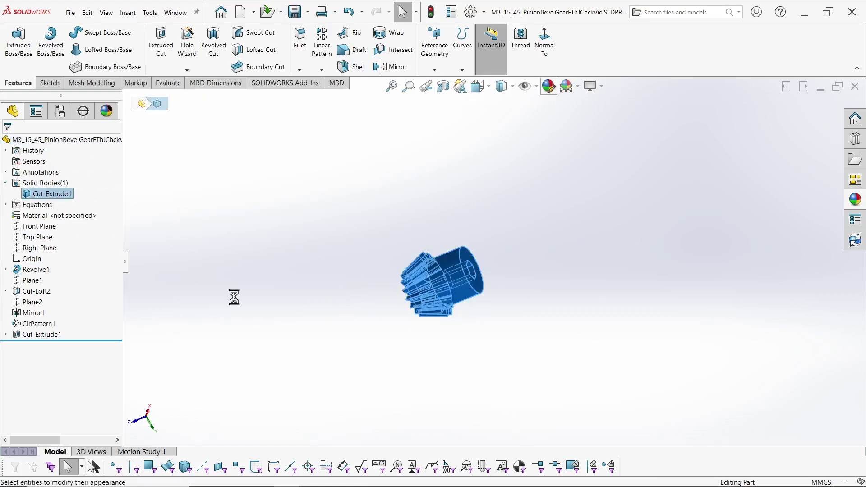
{"action": "left_click", "coordinate": [47, 363]}
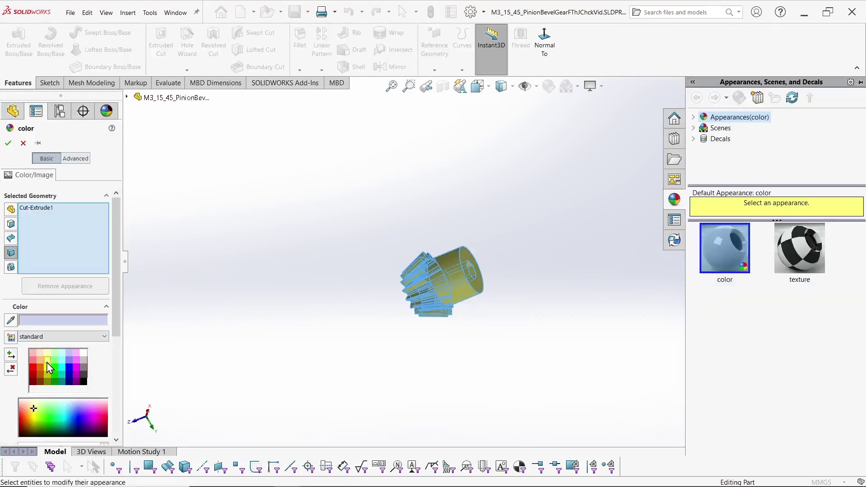
{"action": "left_click", "coordinate": [8, 143]}
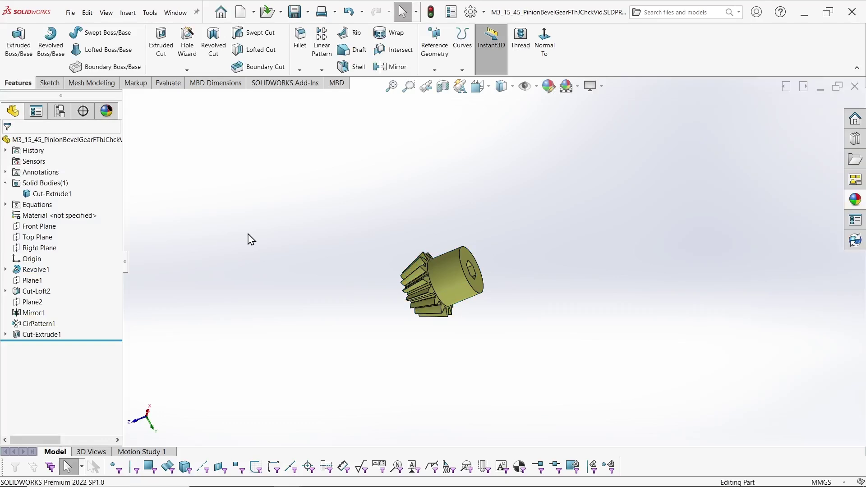
- Switch to the ThJawChckForVid assembly and insert the M3_15_45_PinionBevelGearFThJChckVid part beside the upper part of the driven gear
{"action": "key", "text": "ctrl+Tab"}
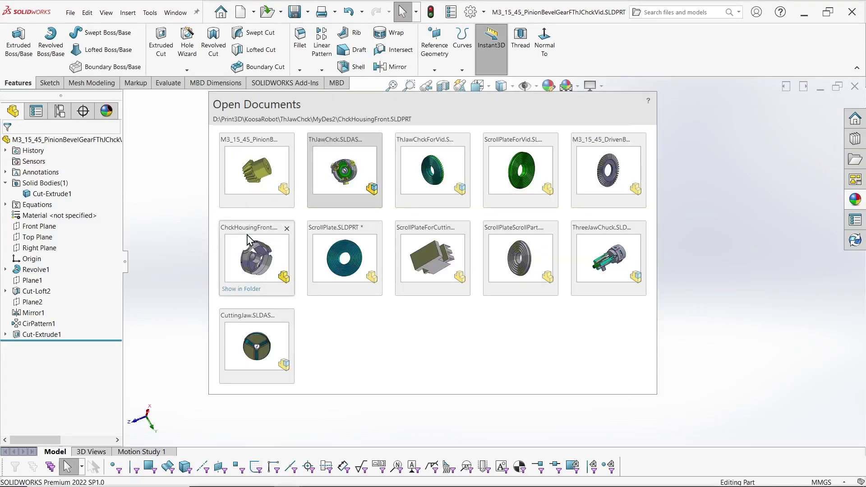
{"action": "key", "text": "ctrl+Tab"}
{"action": "key", "text": "ctrl+2"}
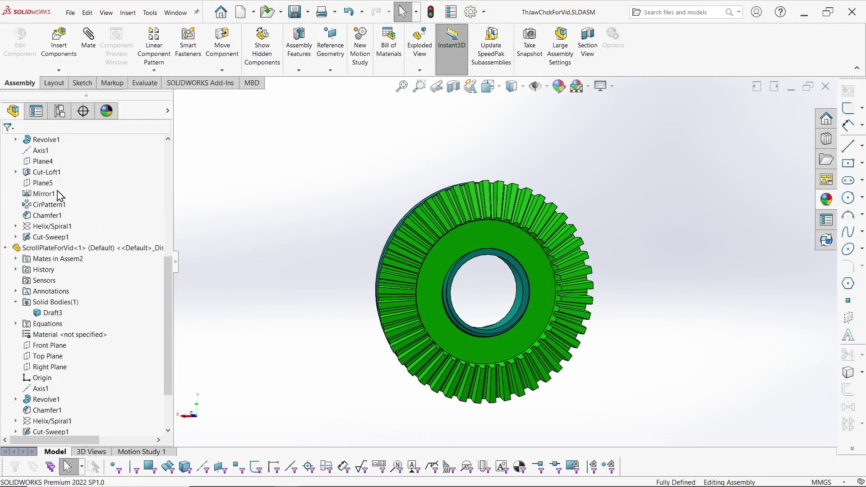
{"action": "scroll", "coordinate": [49, 203], "scroll_direction": "up", "scroll_amount": 7}
{"action": "left_click", "coordinate": [39, 205]}
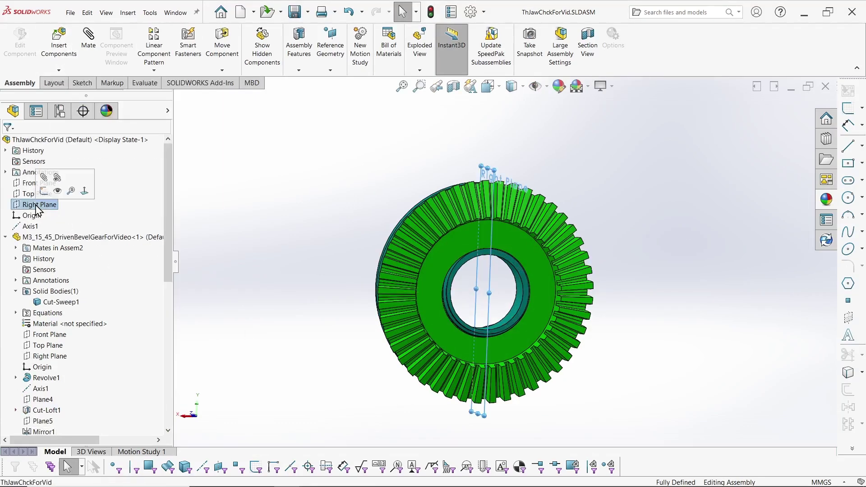
{"action": "left_click", "coordinate": [128, 13]}
{"action": "mouse_move", "coordinate": [149, 30]}
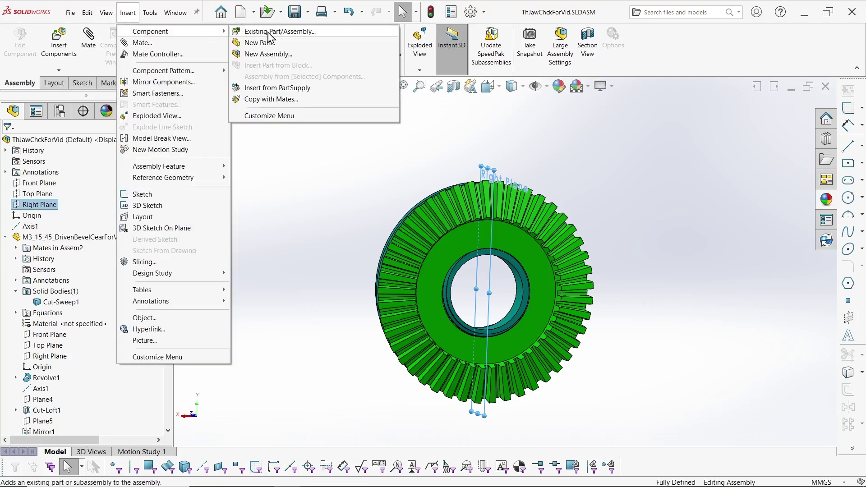
{"action": "left_click", "coordinate": [273, 31]}
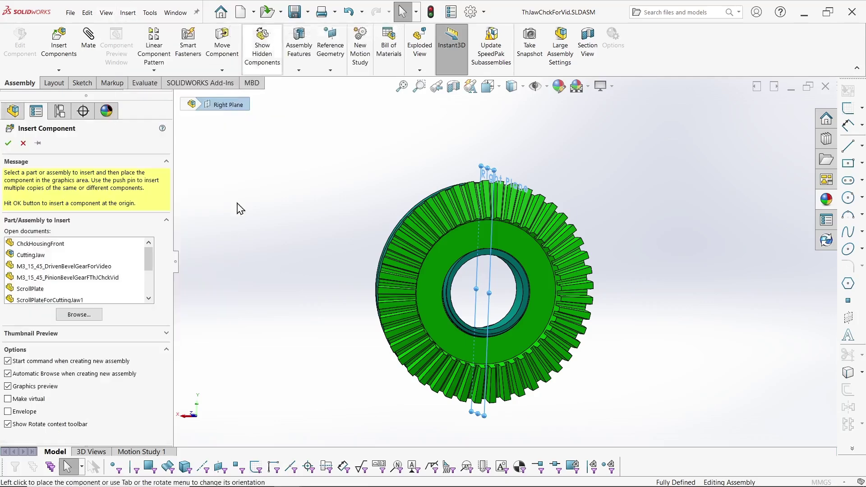
{"action": "left_click", "coordinate": [63, 277]}
{"action": "left_click", "coordinate": [640, 173]}
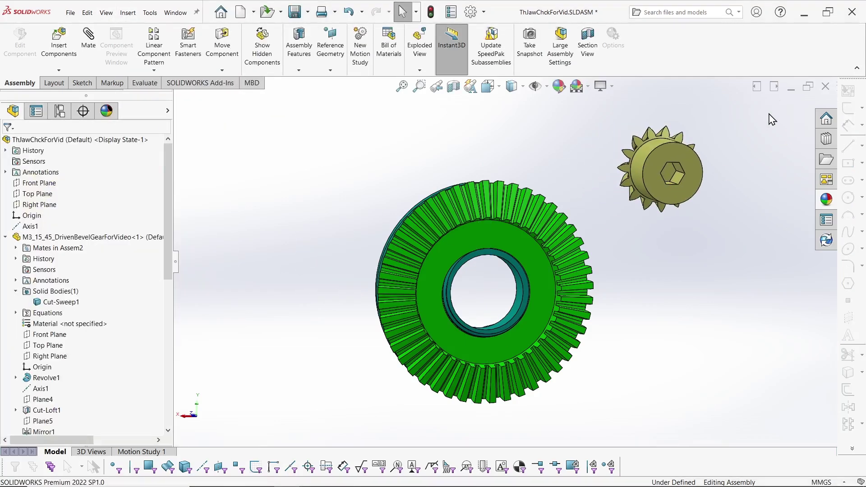
- Show Sketch1 under Revolve1 for both the driven bevel gear and the pinion bevel gear in the assembly
{"action": "middle_click_drag", "start_coordinate": [604, 274], "coordinate": [697, 293]}
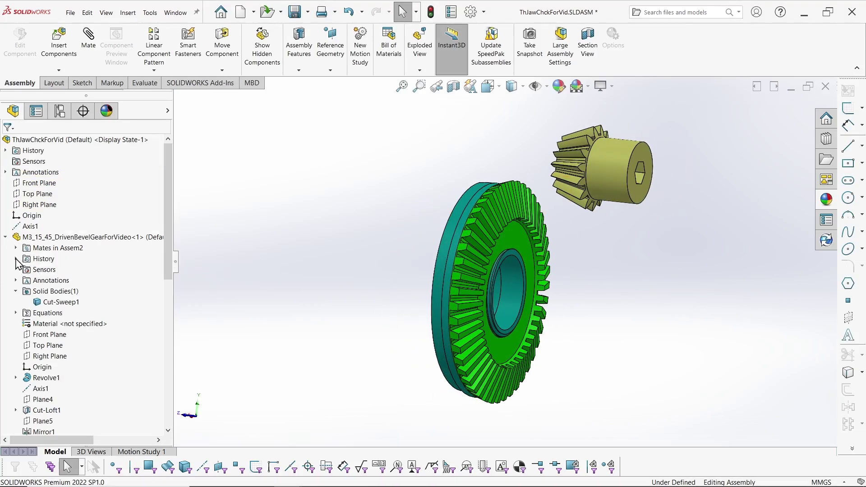
{"action": "left_click", "coordinate": [15, 377]}
{"action": "right_click", "coordinate": [50, 389]}
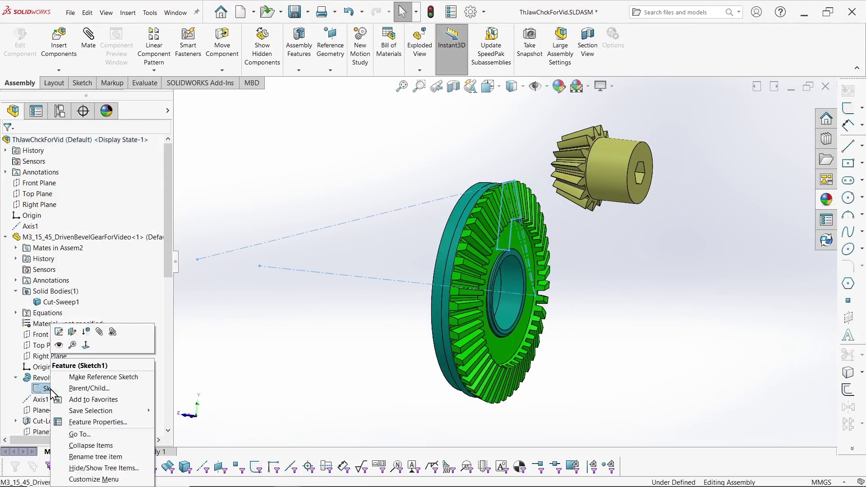
{"action": "left_click", "coordinate": [58, 345]}
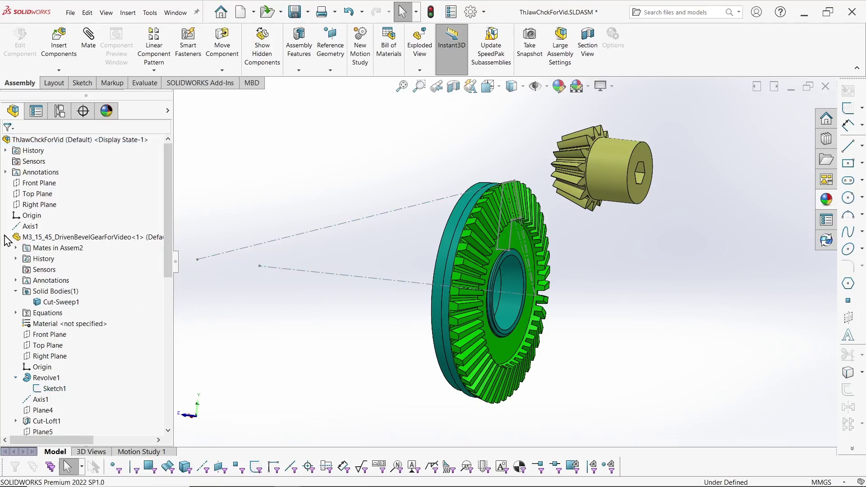
{"action": "left_click", "coordinate": [164, 294]}
{"action": "left_click", "coordinate": [5, 410]}
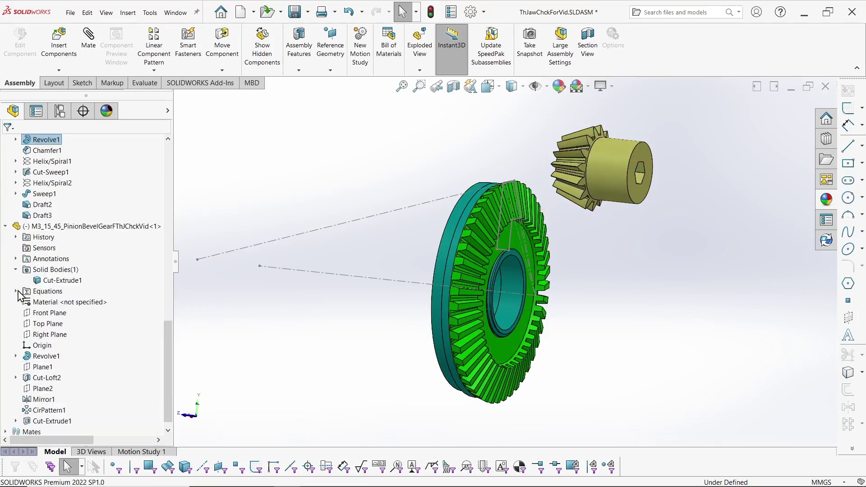
{"action": "left_click", "coordinate": [16, 356]}
{"action": "left_click", "coordinate": [54, 367]}
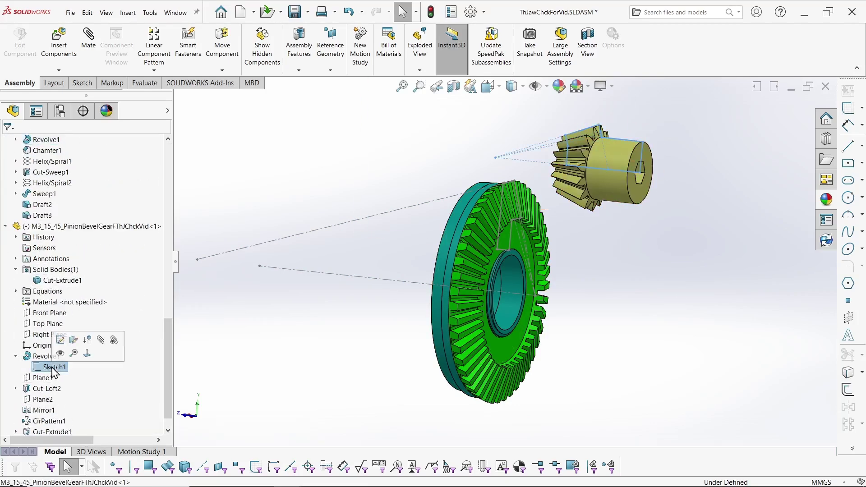
{"action": "left_click", "coordinate": [58, 354]}
{"action": "middle_click_drag", "start_coordinate": [521, 292], "coordinate": [610, 336]}
{"action": "scroll", "coordinate": [599, 313], "scroll_direction": "down", "scroll_amount": 3}
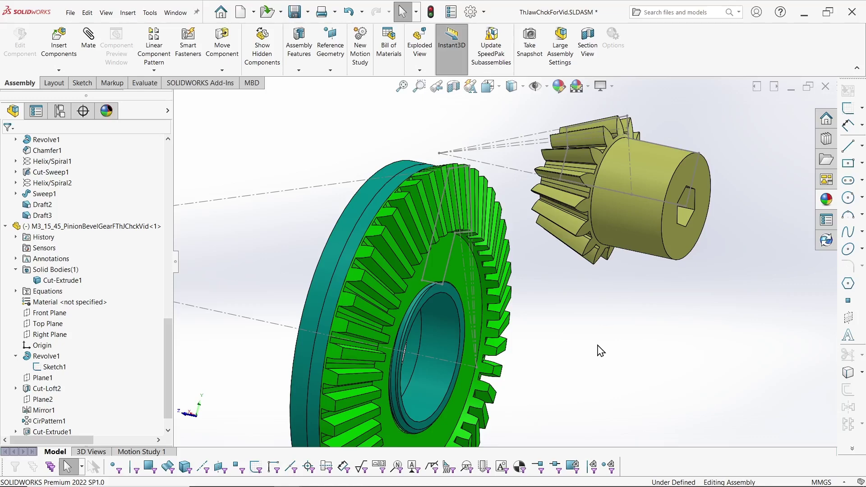
{"action": "scroll", "coordinate": [574, 325], "scroll_direction": "up", "scroll_amount": 2}
{"action": "mouse_move", "coordinate": [570, 323]}
{"action": "middle_mouse_down"}
{"action": "mouse_move", "coordinate": [583, 329]}
{"action": "mouse_move", "coordinate": [570, 332]}
{"action": "middle_mouse_up"}
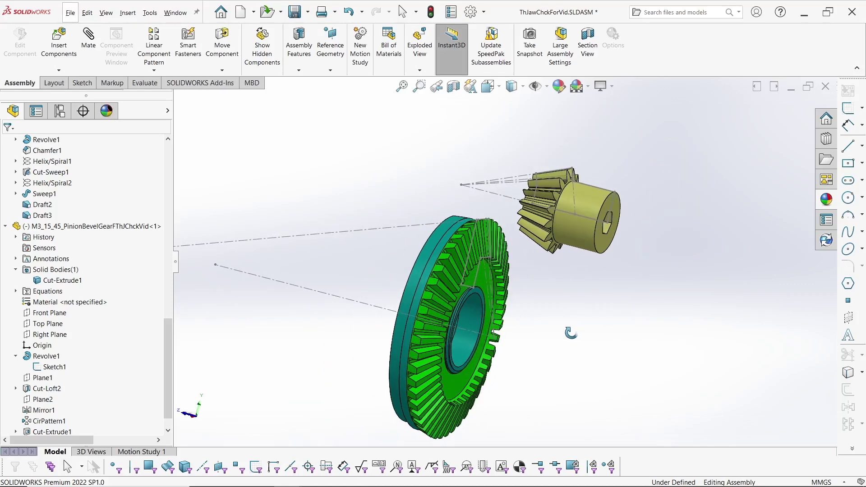
- In the pinion part, create a reference axis at the intersection of Top Plane and Right Plane and move it below the Origin
{"action": "left_click", "coordinate": [493, 194]}
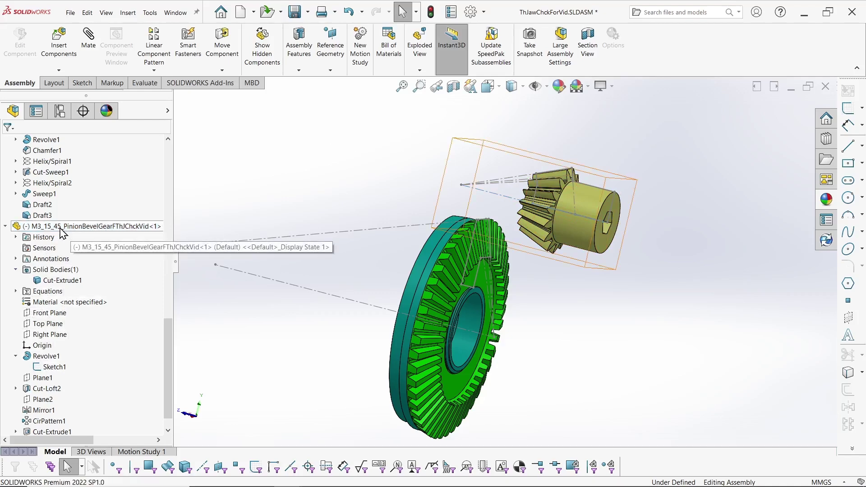
{"action": "left_click", "coordinate": [91, 226]}
{"action": "right_click", "coordinate": [68, 226]}
{"action": "key", "text": "Escape"}
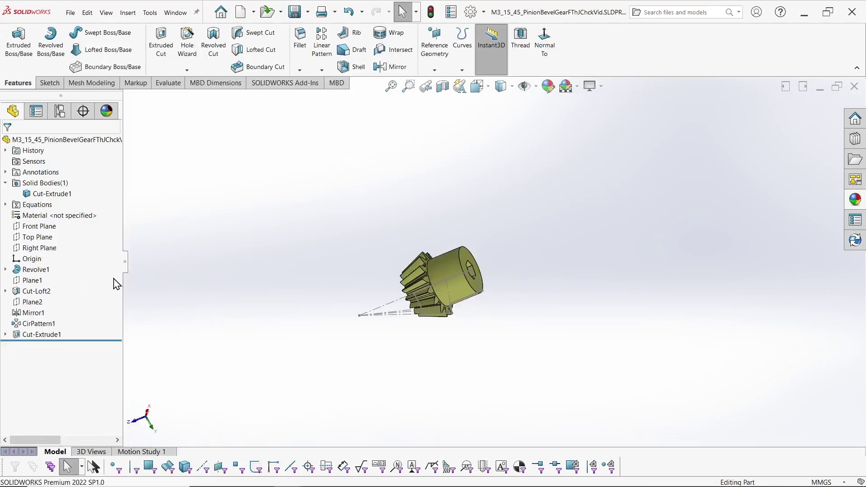
{"action": "left_click", "coordinate": [34, 238]}
{"action": "left_click", "coordinate": [40, 247], "text": "ctrl"}
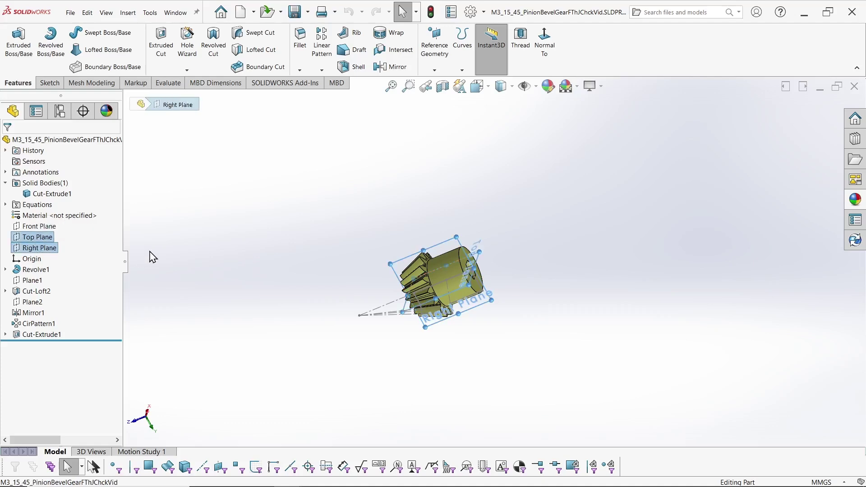
{"action": "left_click", "coordinate": [434, 70]}
{"action": "left_click", "coordinate": [442, 90]}
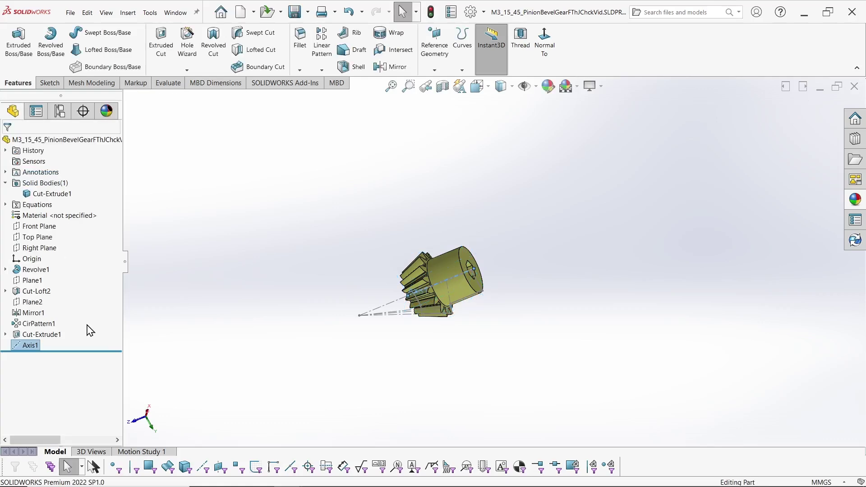
{"action": "left_click_drag", "start_coordinate": [32, 350], "coordinate": [27, 261]}
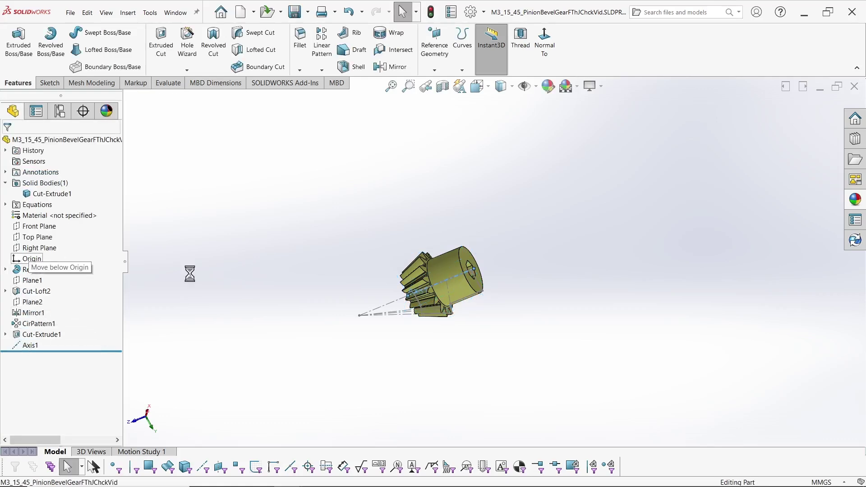
{"action": "left_click_drag", "start_coordinate": [83, 269], "coordinate": [83, 270]}
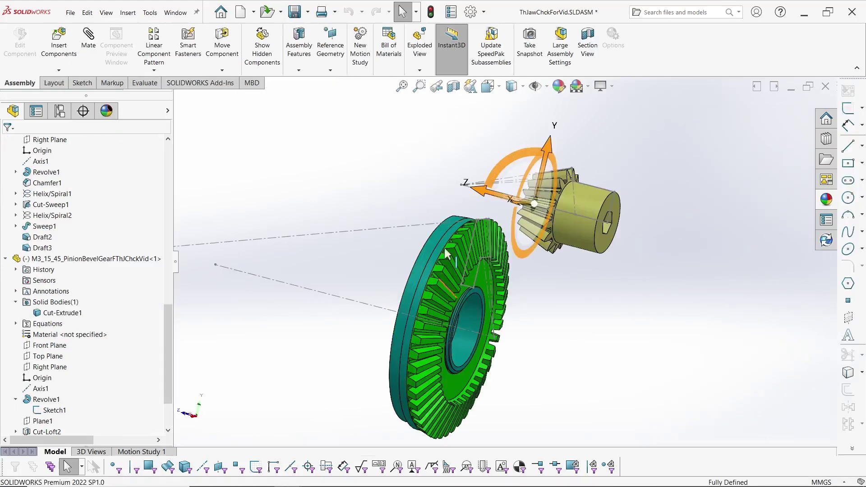
- Back in the assembly, mate the pinion's Right Plane coincident with the assembly's Right Plane
{"action": "left_click", "coordinate": [44, 389]}
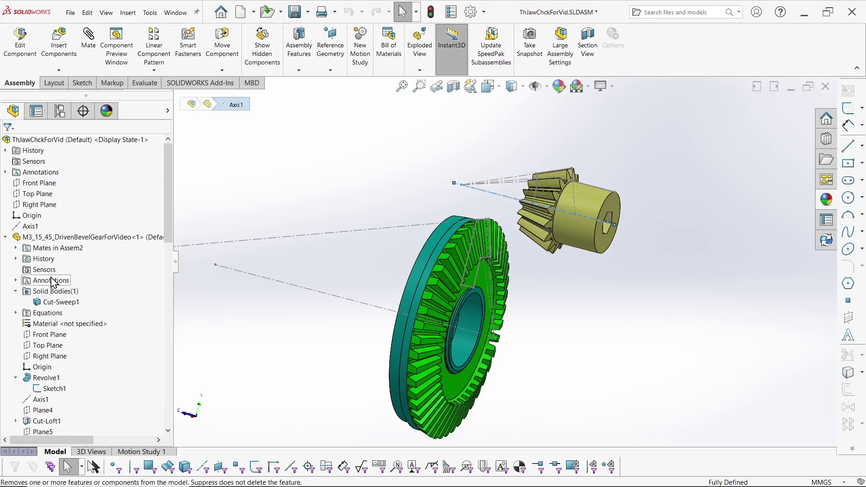
{"action": "right_click", "coordinate": [26, 228]}
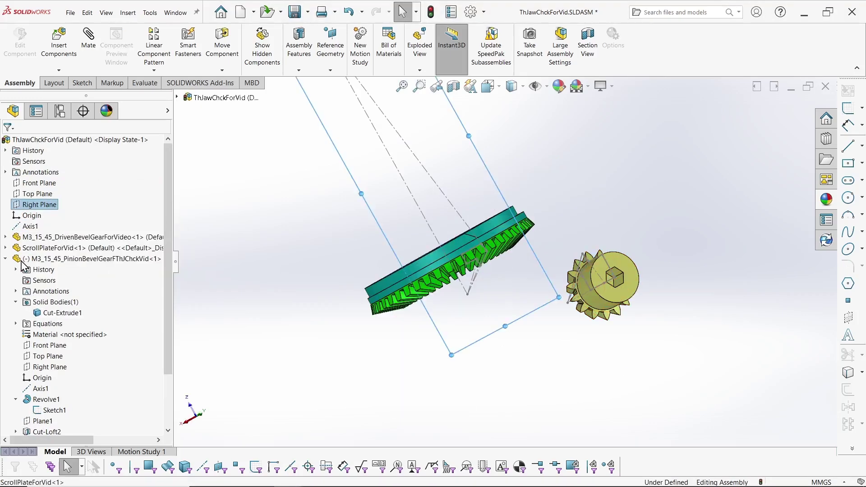
{"action": "scroll", "coordinate": [20, 316], "scroll_direction": "down", "scroll_amount": 2}
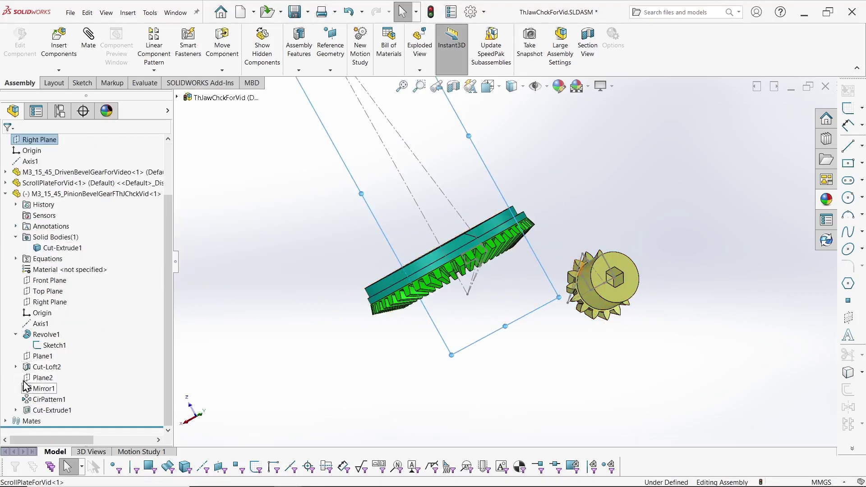
{"action": "left_click", "coordinate": [46, 303]}
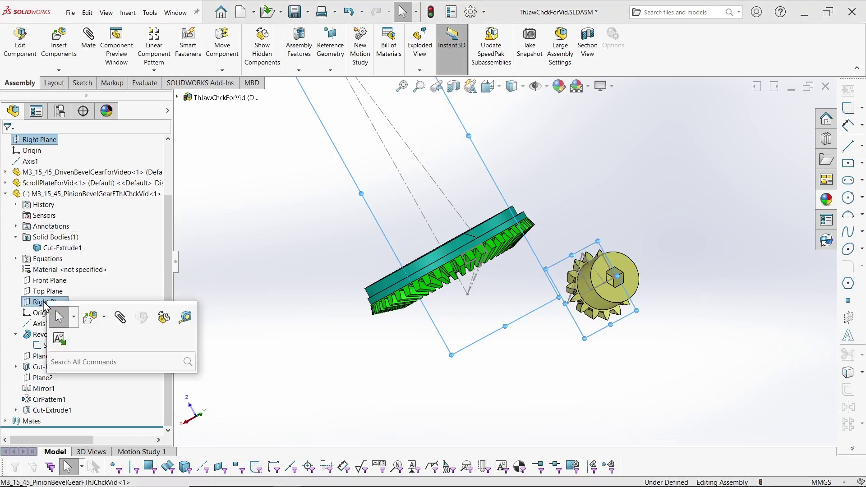
{"action": "left_click", "coordinate": [55, 310]}
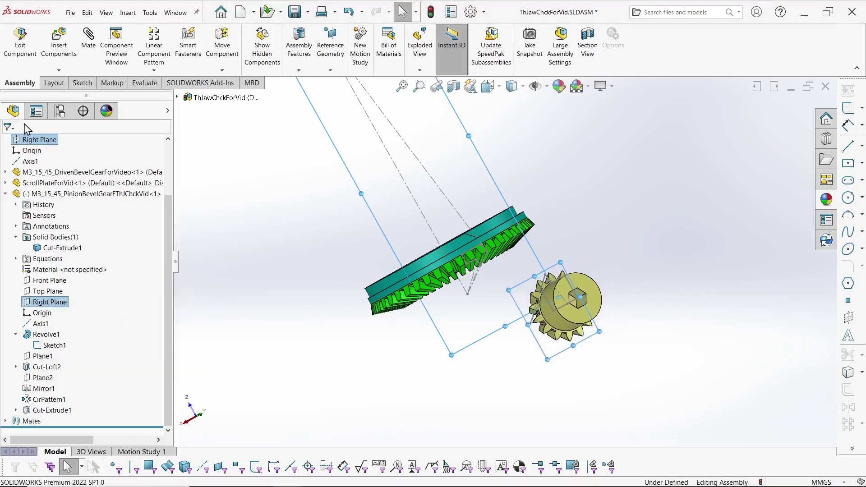
{"action": "left_click", "coordinate": [7, 144]}
- Mate Line2 of the pinion's Sketch1 coincident with Line2 of the driven bevel gear's Sketch1
{"action": "scroll", "coordinate": [548, 296], "scroll_direction": "down", "scroll_amount": 5}
{"action": "middle_click_drag", "start_coordinate": [548, 297], "coordinate": [561, 276]}
{"action": "scroll", "coordinate": [510, 279], "scroll_direction": "up", "scroll_amount": 2}
{"action": "scroll", "coordinate": [508, 279], "scroll_direction": "down", "scroll_amount": 5}
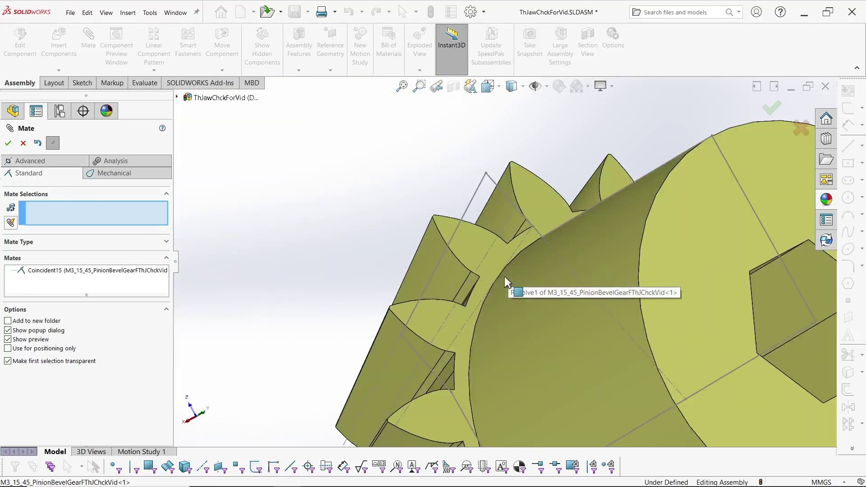
{"action": "left_click", "coordinate": [507, 221]}
{"action": "scroll", "coordinate": [553, 270], "scroll_direction": "up", "scroll_amount": 5}
{"action": "middle_click_drag", "start_coordinate": [553, 271], "coordinate": [405, 266]}
{"action": "scroll", "coordinate": [382, 301], "scroll_direction": "down", "scroll_amount": 3}
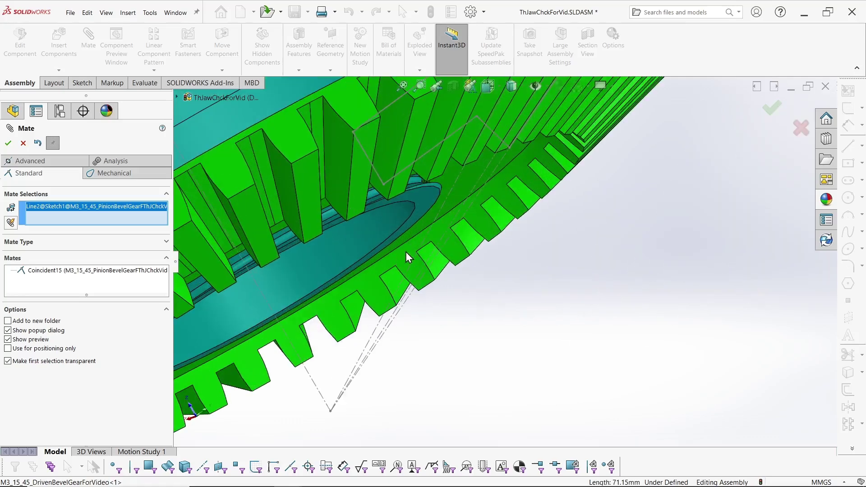
{"action": "left_click", "coordinate": [466, 199]}
{"action": "scroll", "coordinate": [458, 289], "scroll_direction": "up", "scroll_amount": 5}
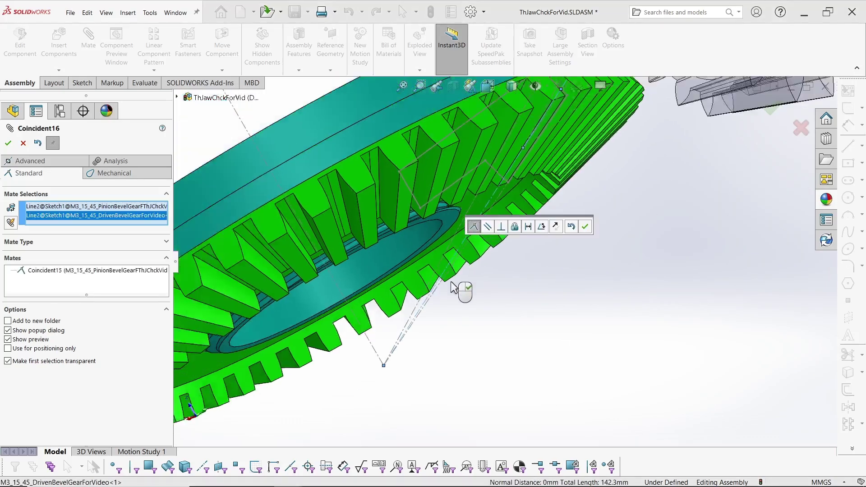
{"action": "left_click", "coordinate": [8, 143]}
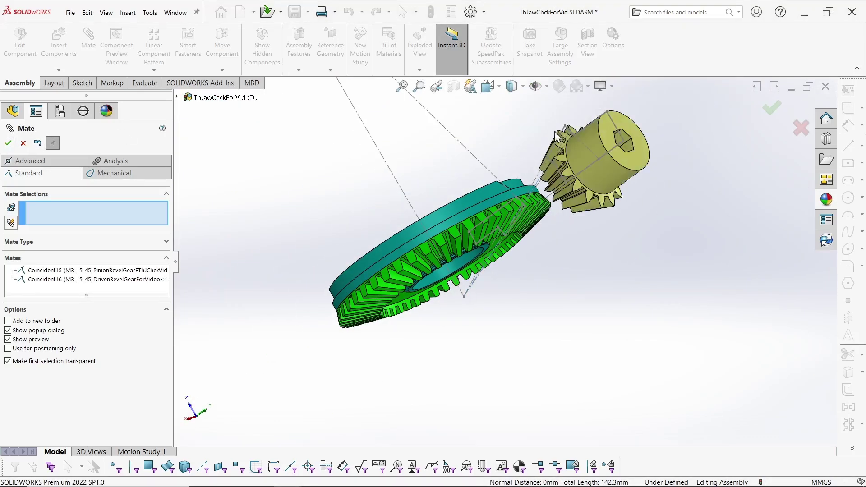
- Mate Line13 of the pinion's Sketch1 coincident with Line16 of the driven bevel gear's Sketch1, then finish mating
{"action": "scroll", "coordinate": [560, 129], "scroll_direction": "down", "scroll_amount": 5}
{"action": "scroll", "coordinate": [501, 264], "scroll_direction": "down", "scroll_amount": 4}
{"action": "left_click", "coordinate": [496, 269]}
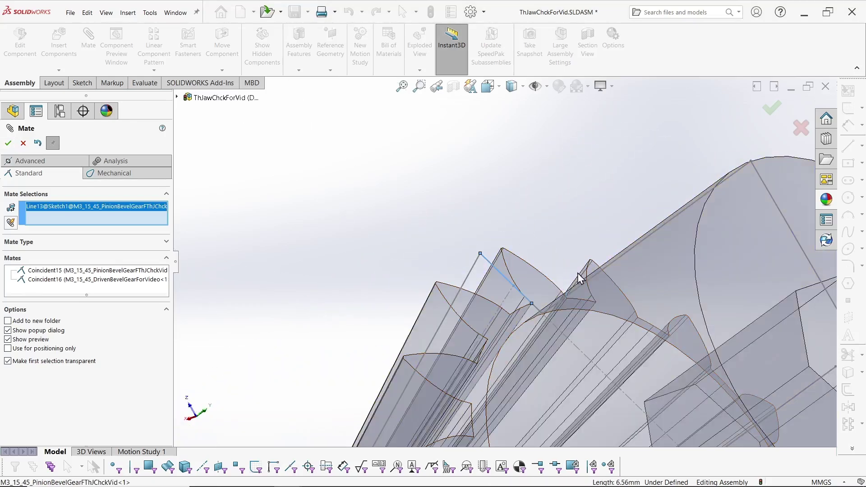
{"action": "scroll", "coordinate": [554, 253], "scroll_direction": "up", "scroll_amount": 5}
{"action": "left_click", "coordinate": [378, 342]}
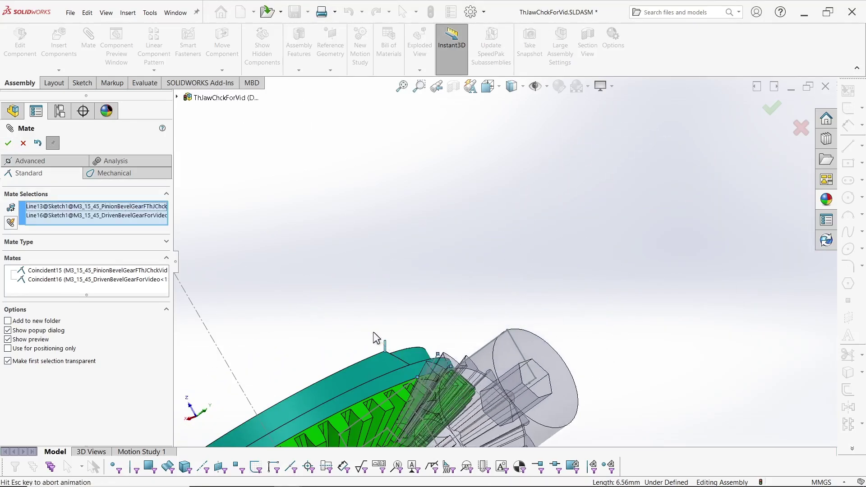
{"action": "left_click", "coordinate": [8, 143]}
{"action": "scroll", "coordinate": [501, 159], "scroll_direction": "up", "scroll_amount": 5}
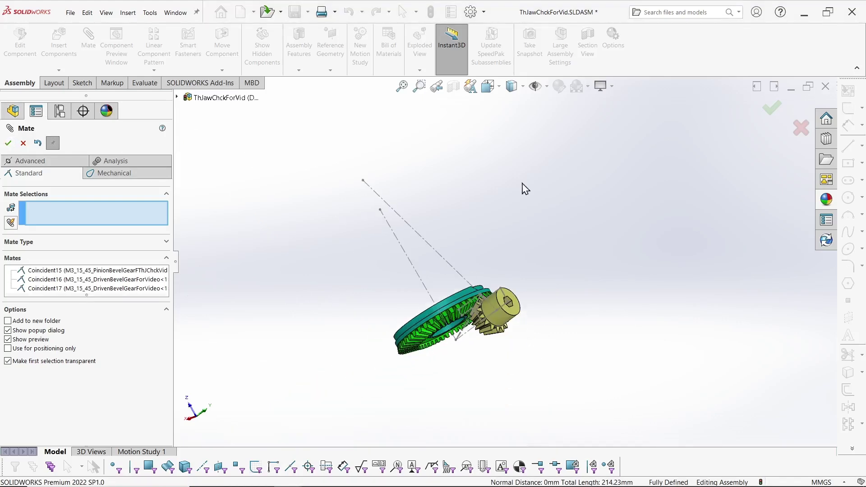
{"action": "scroll", "coordinate": [500, 308], "scroll_direction": "down", "scroll_amount": 10}
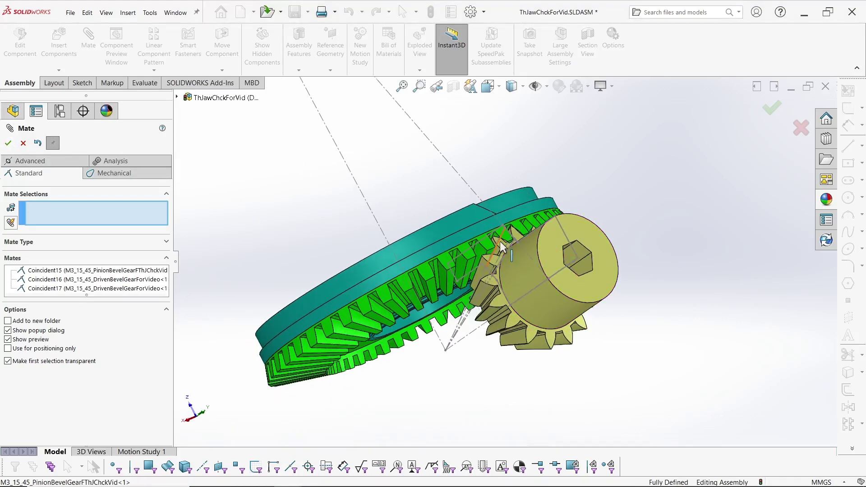
{"action": "left_click", "coordinate": [9, 144]}
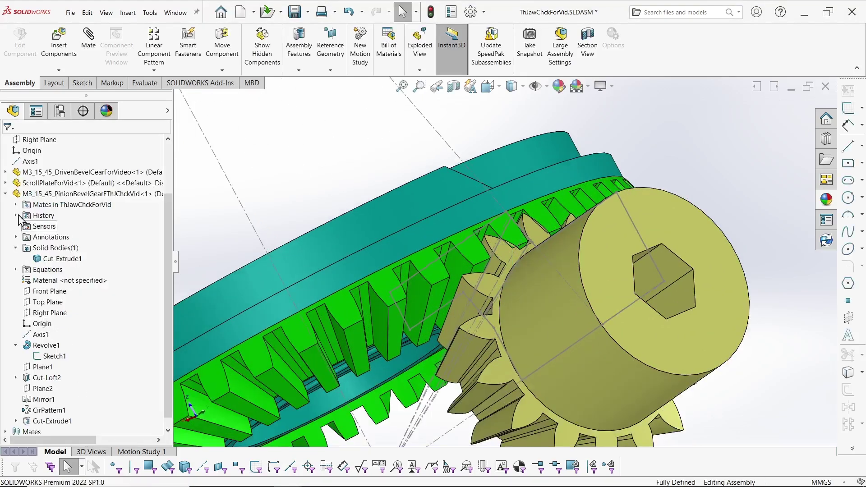
- Hide Sketch1 under Revolve1 in both the pinion and the driven bevel gear
{"action": "right_click", "coordinate": [53, 355]}
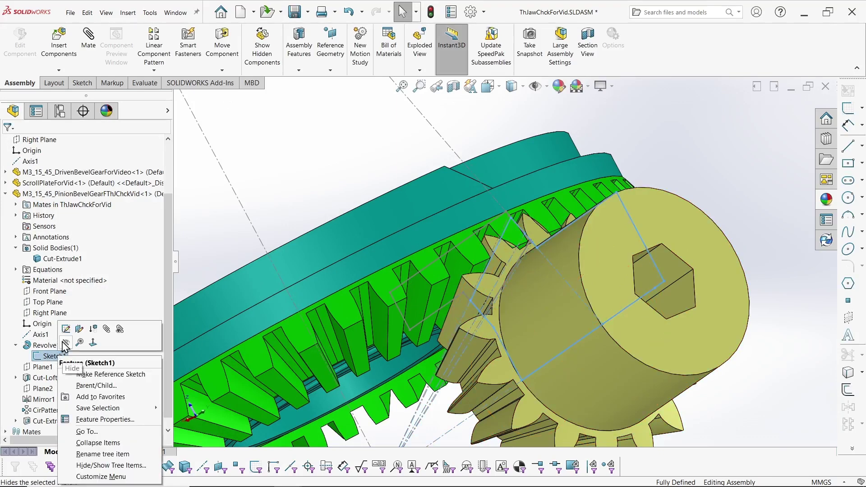
{"action": "left_click", "coordinate": [5, 193]}
{"action": "left_click", "coordinate": [5, 237]}
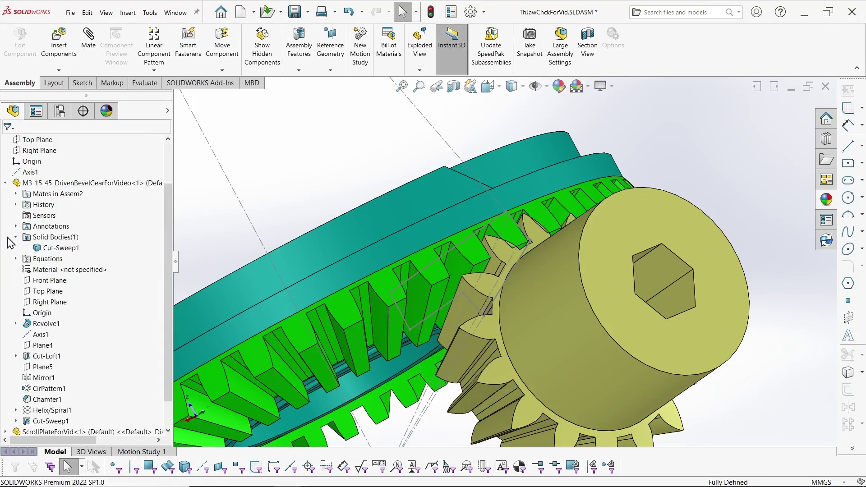
{"action": "left_click", "coordinate": [16, 323]}
{"action": "right_click", "coordinate": [51, 336]}
{"action": "left_click", "coordinate": [54, 323]}
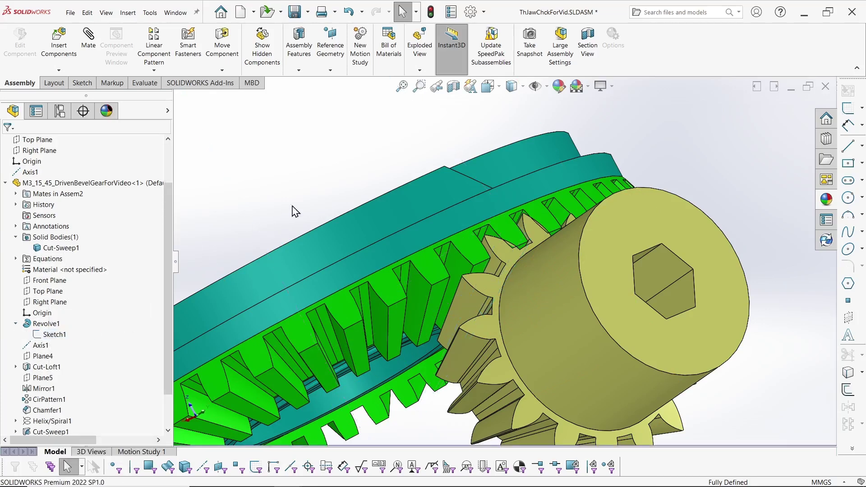
{"action": "scroll", "coordinate": [326, 164], "scroll_direction": "up", "scroll_amount": 3}
{"action": "mouse_move", "coordinate": [329, 165]}
{"action": "middle_mouse_down"}
{"action": "mouse_move", "coordinate": [398, 170]}
{"action": "mouse_move", "coordinate": [415, 180]}
{"action": "middle_mouse_up"}
{"action": "middle_click_drag", "start_coordinate": [529, 314], "coordinate": [414, 263]}
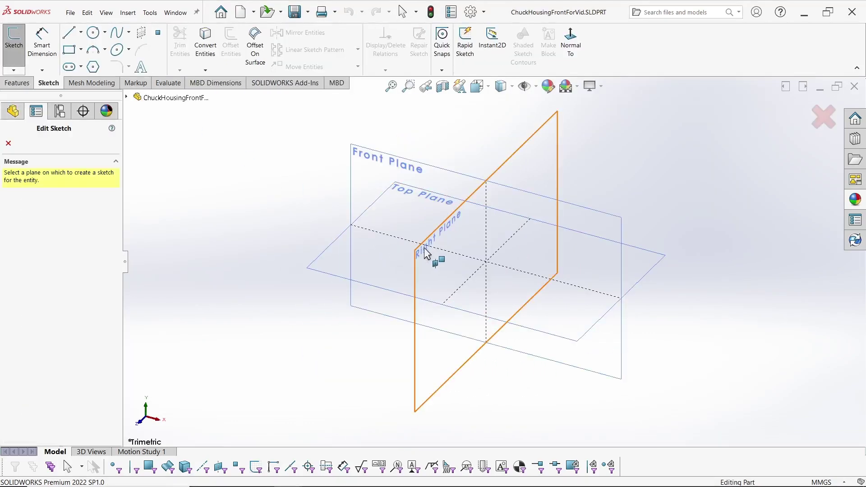
- On ChuckHousingFrontForVid's Right Plane, sketch the profile's vertical edge above the origin, stepped upper outline with an outer step about 30 mm long, and outer end
{"action": "left_click", "coordinate": [429, 253]}
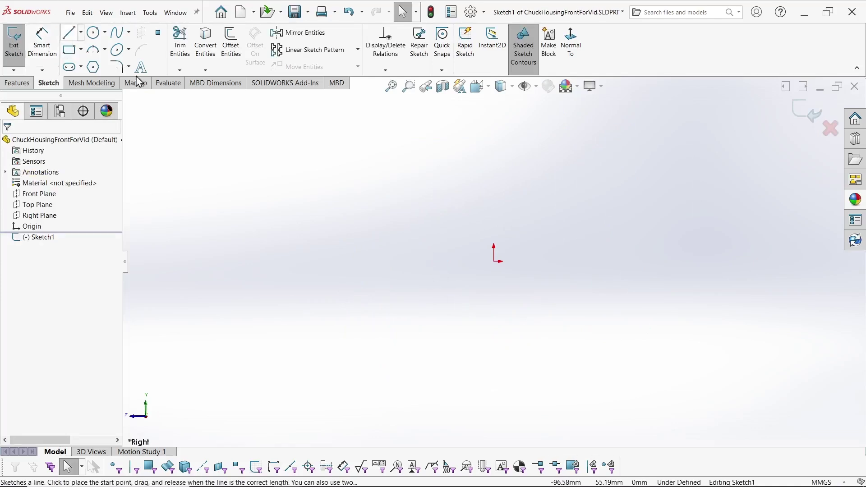
{"action": "key", "text": "l"}
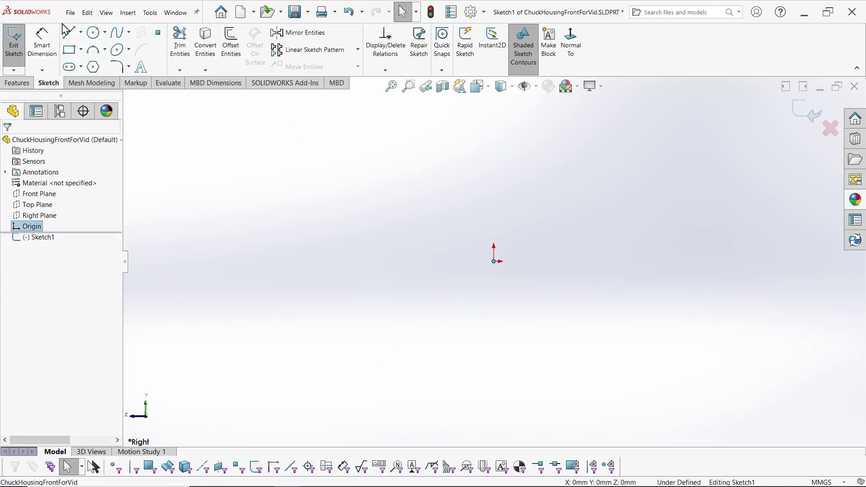
{"action": "left_click", "coordinate": [493, 189]}
{"action": "left_click", "coordinate": [493, 136]}
{"action": "left_click", "coordinate": [593, 135]}
{"action": "left_click", "coordinate": [593, 122]}
{"action": "left_click", "coordinate": [660, 123]}
{"action": "left_click", "coordinate": [661, 167]}
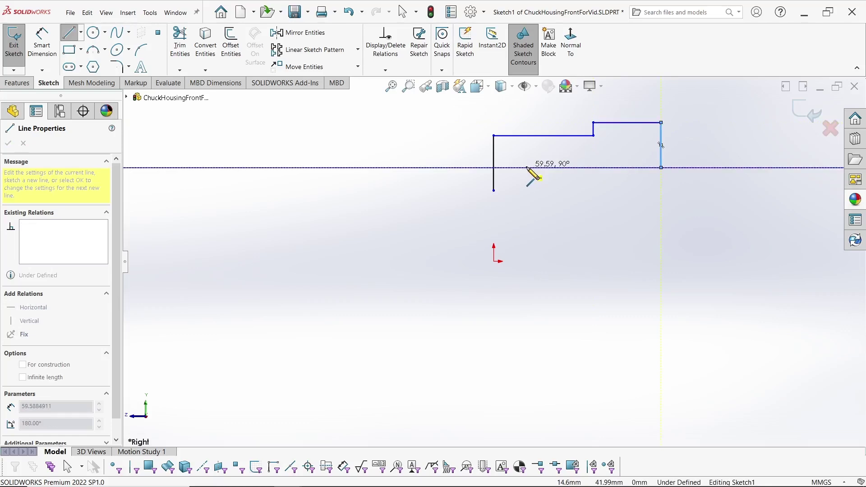
- Continue the profile with a recess about 60 mm deep, the lower arm's end and a bottom line about 74 mm long ending above the origin
{"action": "left_click", "coordinate": [527, 167]}
{"action": "left_click", "coordinate": [526, 209]}
{"action": "left_click", "coordinate": [660, 210]}
{"action": "left_click", "coordinate": [661, 231]}
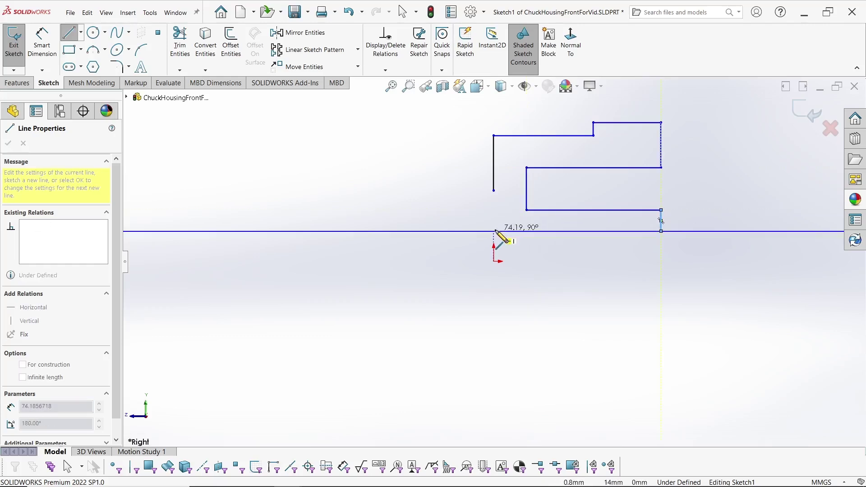
{"action": "left_click", "coordinate": [494, 231]}
{"action": "key", "text": "Escape"}
- Try to merge the profile's two open endpoints with a sketch relation
{"action": "left_click", "coordinate": [494, 191]}
{"action": "left_click", "coordinate": [494, 231], "text": "ctrl"}
{"action": "left_click", "coordinate": [11, 352]}
{"action": "key", "text": "ctrl+z"}
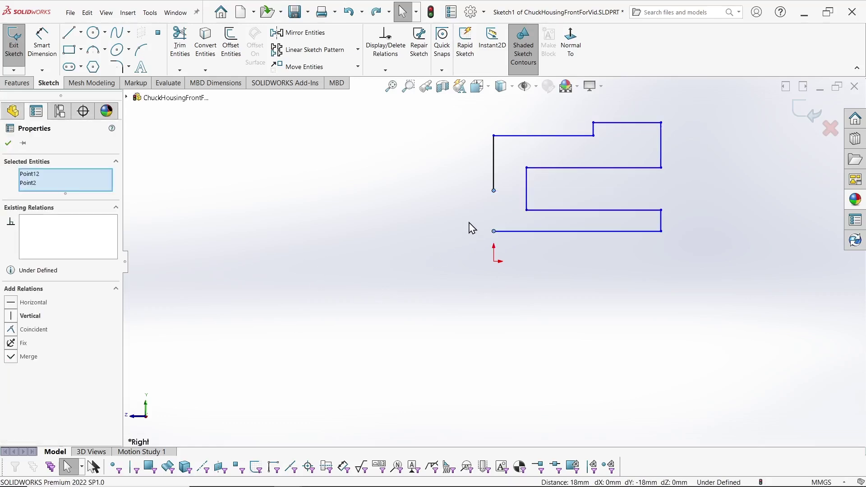
- Close the profile by extending the vertical edge down to the open end of the bottom line
{"action": "left_click", "coordinate": [468, 229]}
{"action": "left_click_drag", "start_coordinate": [494, 190], "coordinate": [494, 232]}
{"action": "scroll", "coordinate": [595, 289], "scroll_direction": "down", "scroll_amount": 2}
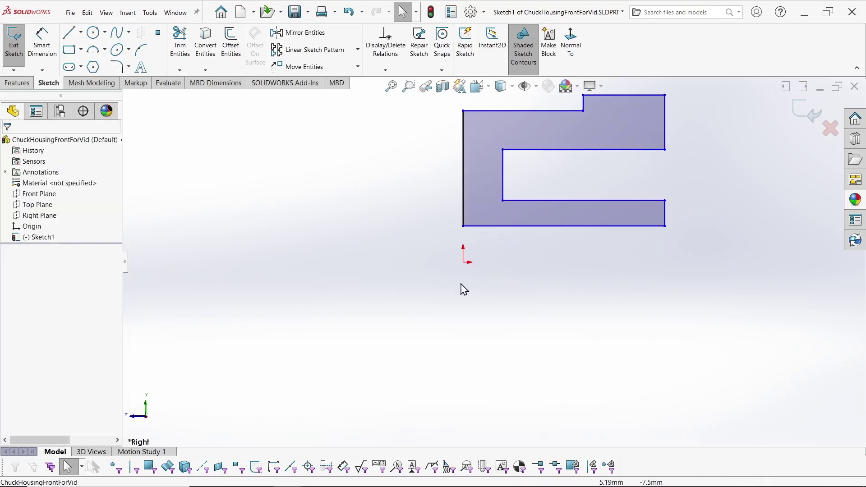
- Exit the sketch, roll the model back above Sketch1 and create a reference axis from Top Plane and Right Plane
{"action": "key", "text": "ctrl+b"}
{"action": "left_click", "coordinate": [37, 204]}
{"action": "left_click", "coordinate": [40, 216], "text": "ctrl"}
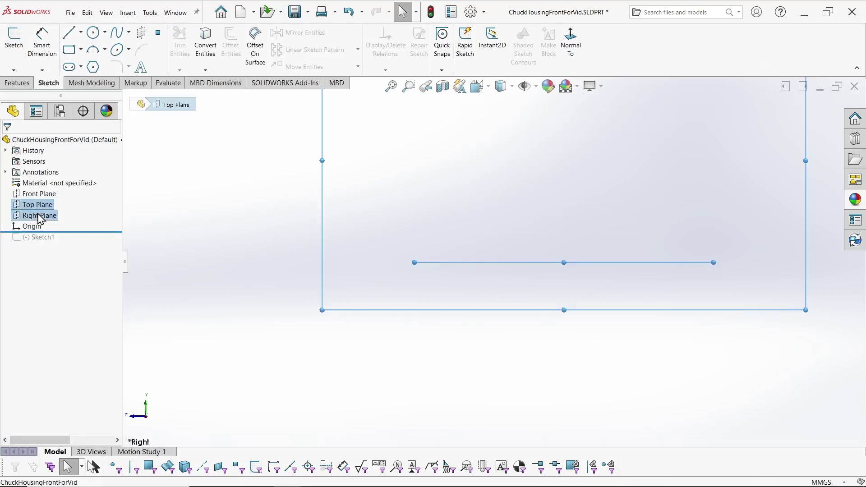
{"action": "left_click", "coordinate": [17, 83]}
{"action": "left_click", "coordinate": [434, 45]}
{"action": "left_click", "coordinate": [441, 93]}
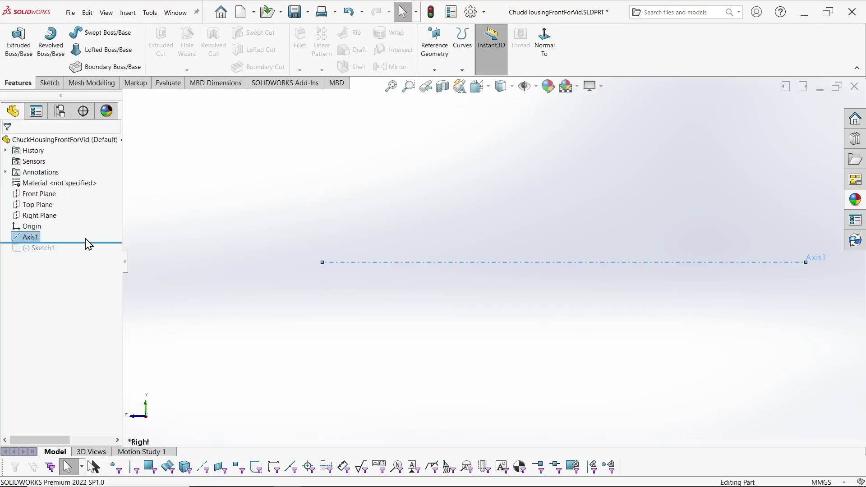
- Roll forward, reopen Sketch1 and draw a construction line about 244 mm long lying on Axis1
{"action": "right_click", "coordinate": [35, 249]}
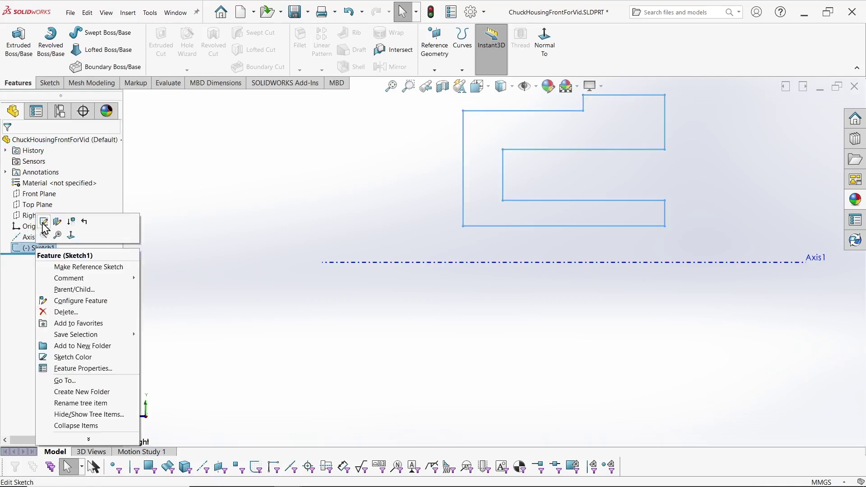
{"action": "left_click", "coordinate": [42, 222]}
{"action": "left_click", "coordinate": [68, 33]}
{"action": "left_click", "coordinate": [258, 328]}
{"action": "key", "text": "Escape"}
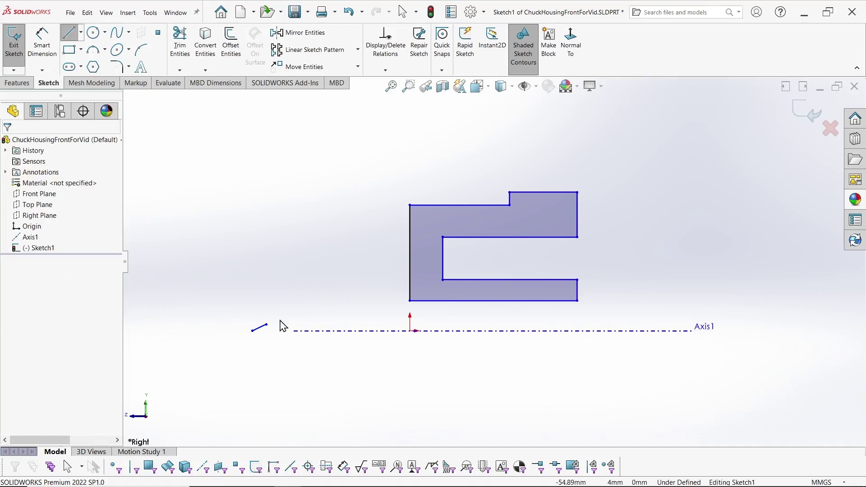
{"action": "left_click_drag", "start_coordinate": [267, 324], "coordinate": [802, 332]}
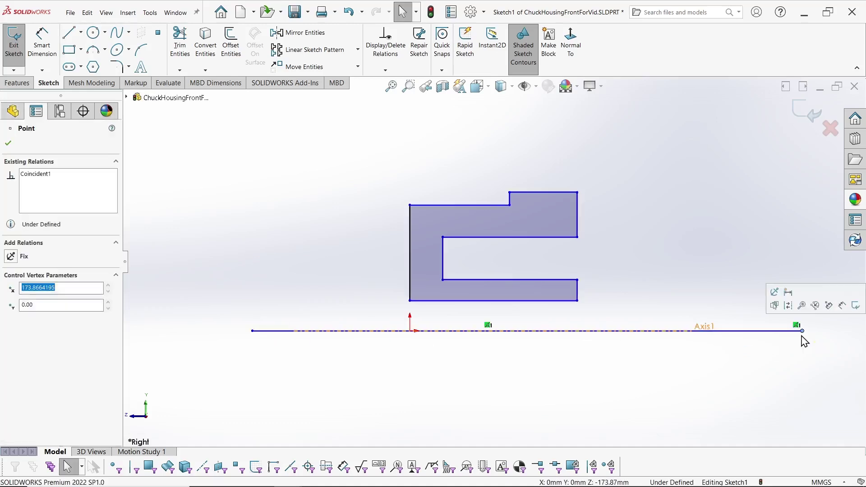
{"action": "left_click", "coordinate": [766, 333]}
{"action": "key", "text": "Escape"}
{"action": "left_click", "coordinate": [276, 331]}
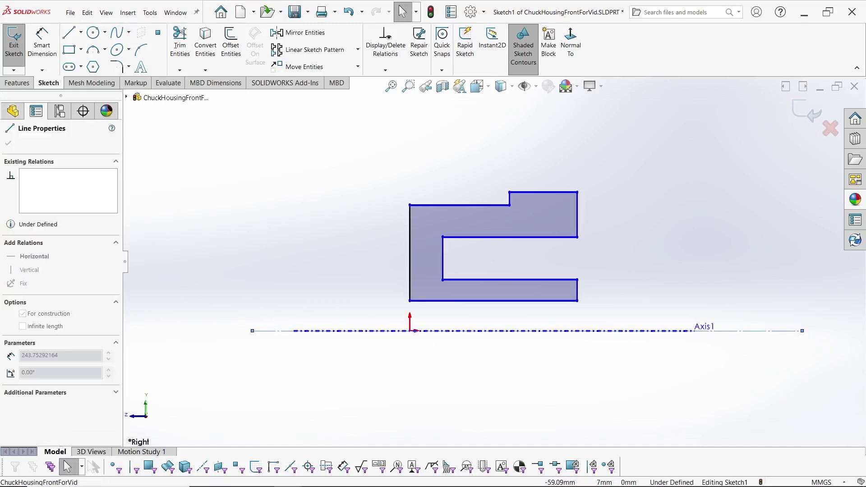
{"action": "key", "text": "Escape"}
{"action": "left_click", "coordinate": [265, 331]}
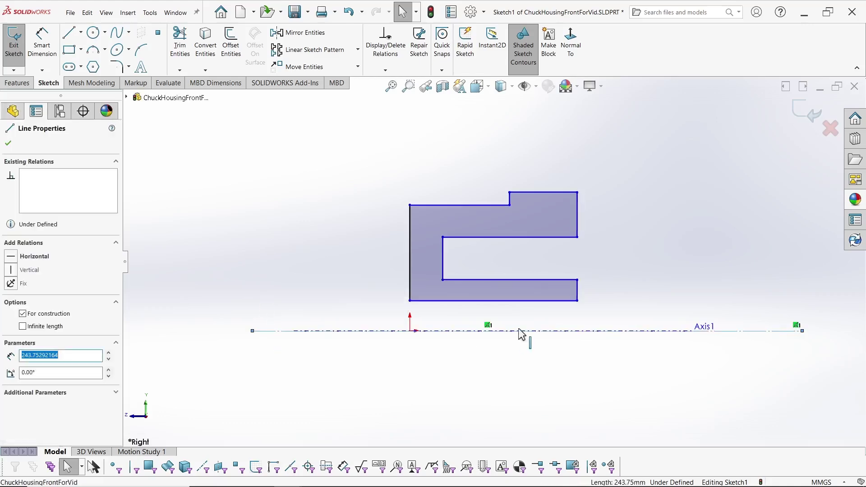
- Dimension the raised outer step's upper edge to 27.5 mm
{"action": "scroll", "coordinate": [592, 325], "scroll_direction": "down", "scroll_amount": 2}
{"action": "key", "text": "s"}
{"action": "left_click", "coordinate": [679, 228]}
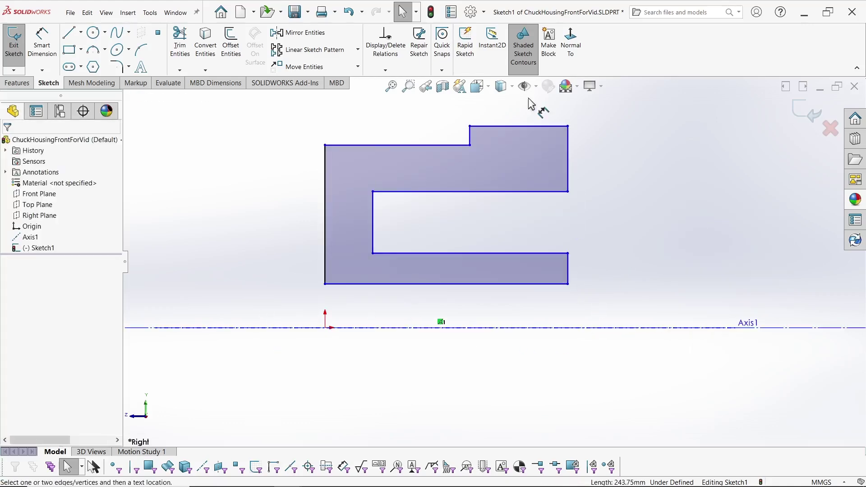
{"action": "left_click", "coordinate": [523, 126]}
{"action": "left_click", "coordinate": [522, 114]}
{"action": "type", "text": "27.5"}
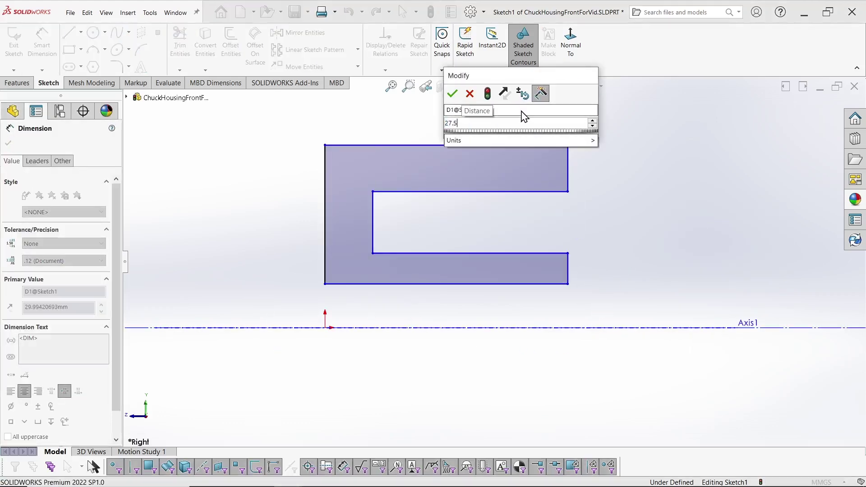
{"action": "key", "text": "Return"}
- Set the wall thickness between the lower outer edge and the recess's upper edge to 6 mm
{"action": "left_click", "coordinate": [437, 145]}
{"action": "left_click", "coordinate": [437, 191]}
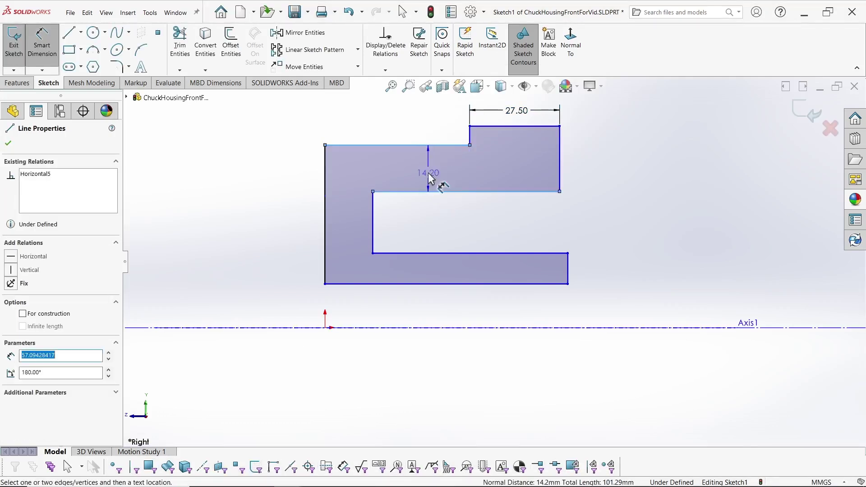
{"action": "left_click", "coordinate": [429, 178]}
{"action": "type", "text": "6"}
{"action": "key", "text": "Return"}
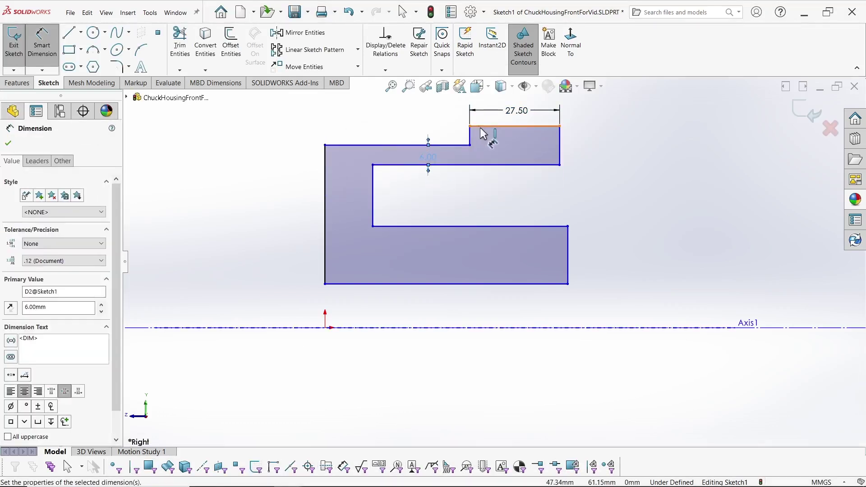
- Set the horizontal distance between the step's vertical edge and the recess's inner vertical edge to 13 mm
{"action": "left_click", "coordinate": [470, 140]}
{"action": "left_click", "coordinate": [373, 194]}
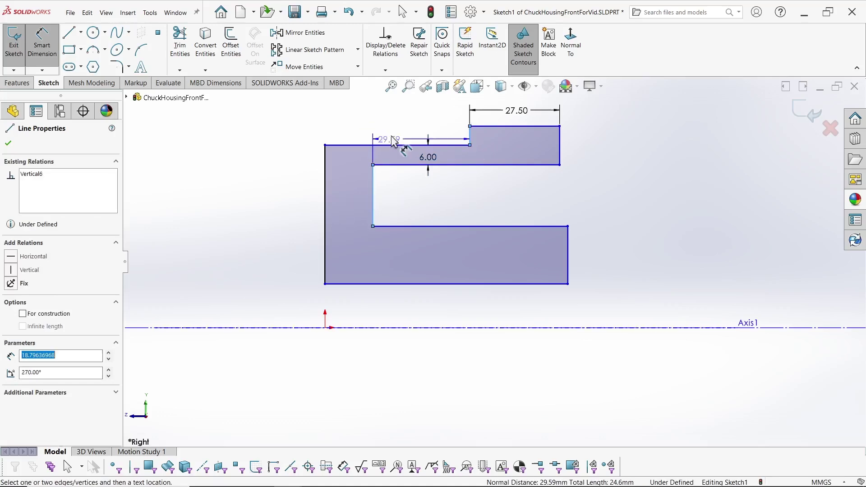
{"action": "left_click", "coordinate": [397, 126]}
{"action": "type", "text": "13"}
{"action": "key", "text": "Return"}
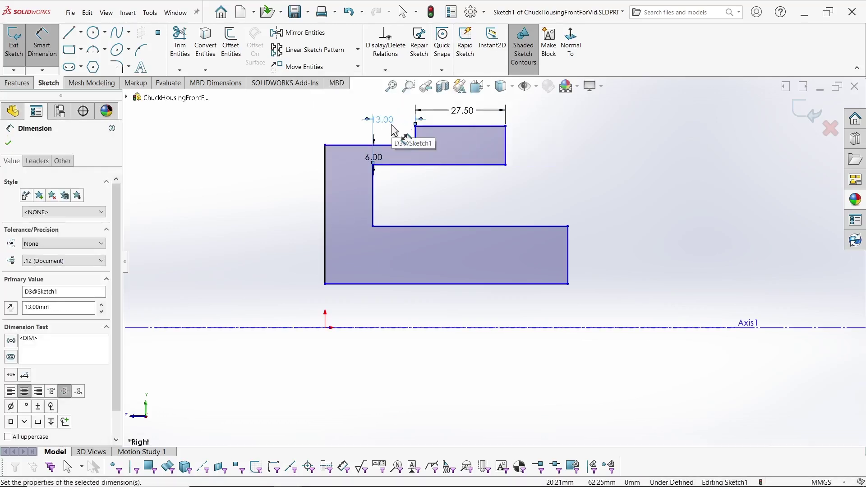
- Dimension the raised step's upper edge to a 160 mm diameter about the construction line
{"action": "left_click", "coordinate": [484, 126]}
{"action": "left_click", "coordinate": [489, 328]}
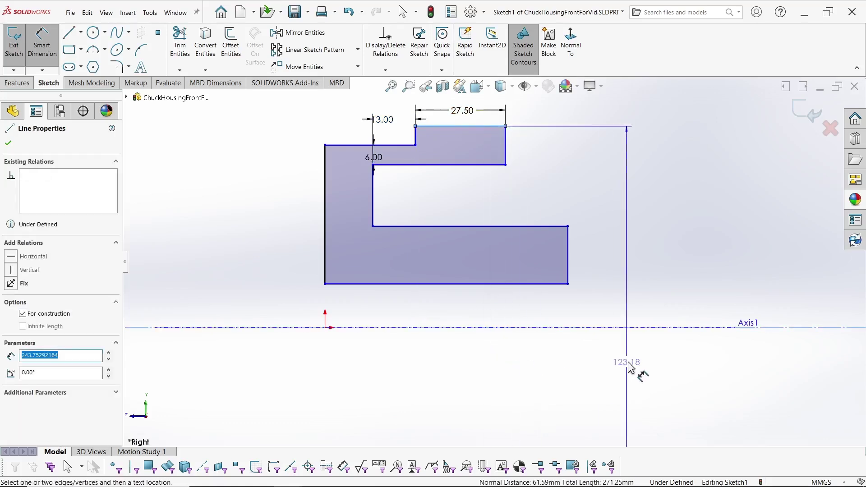
{"action": "left_click", "coordinate": [635, 362]}
{"action": "type", "text": "160"}
{"action": "key", "text": "Return"}
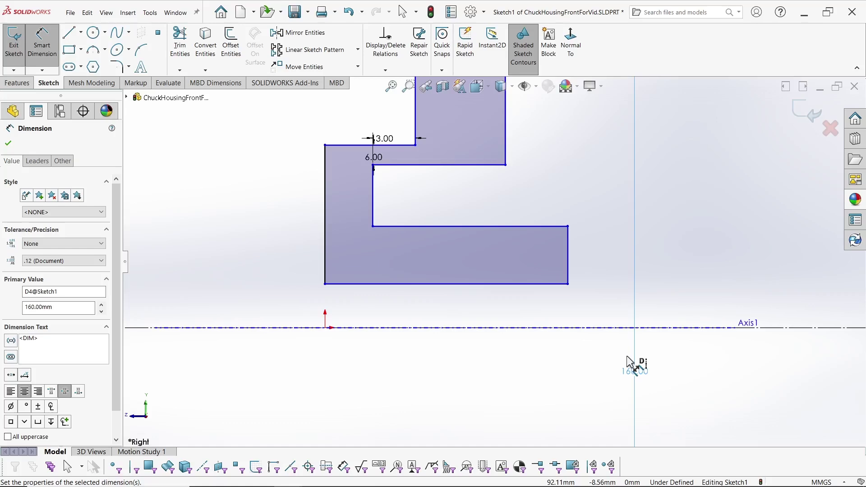
- Dimension the hub's upper edge to a 45 mm diameter about the construction line
{"action": "left_click", "coordinate": [521, 226]}
{"action": "left_click", "coordinate": [754, 328]}
{"action": "left_click", "coordinate": [597, 304]}
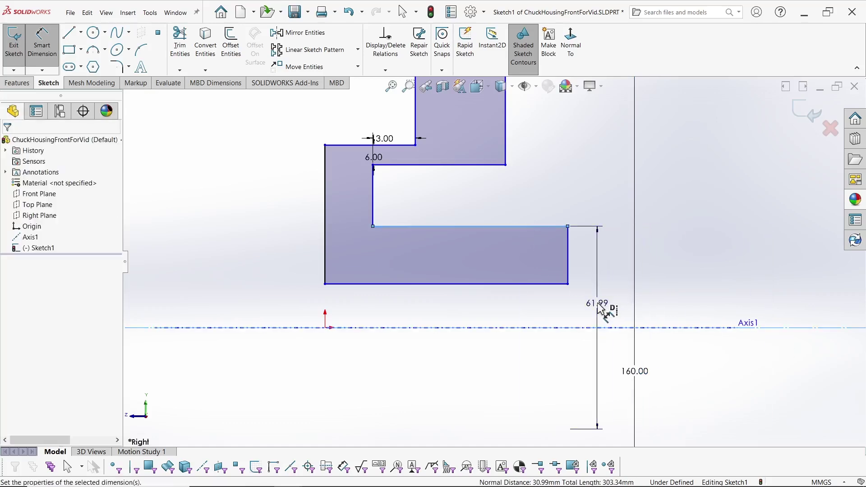
{"action": "type", "text": "45"}
{"action": "key", "text": "Return"}
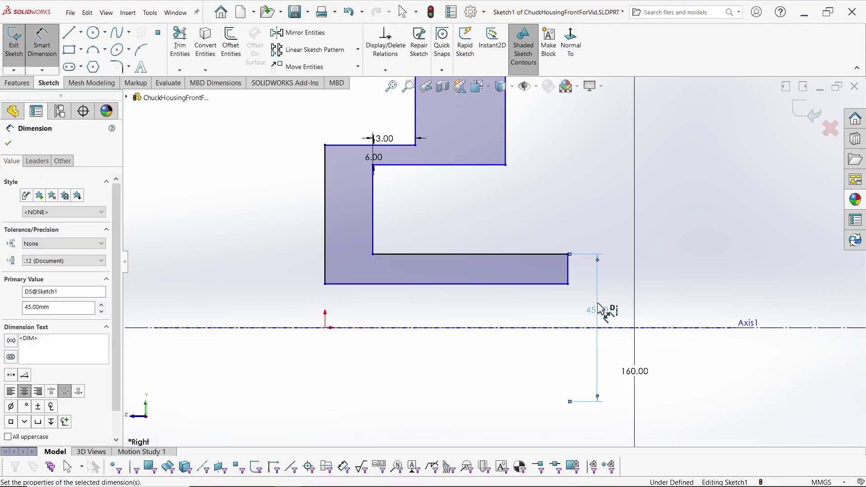
- Dimension the profile's lowest horizontal edge, the bore wall, to a 32.5 mm diameter about the construction line
{"action": "left_click", "coordinate": [527, 285]}
{"action": "left_click", "coordinate": [744, 328]}
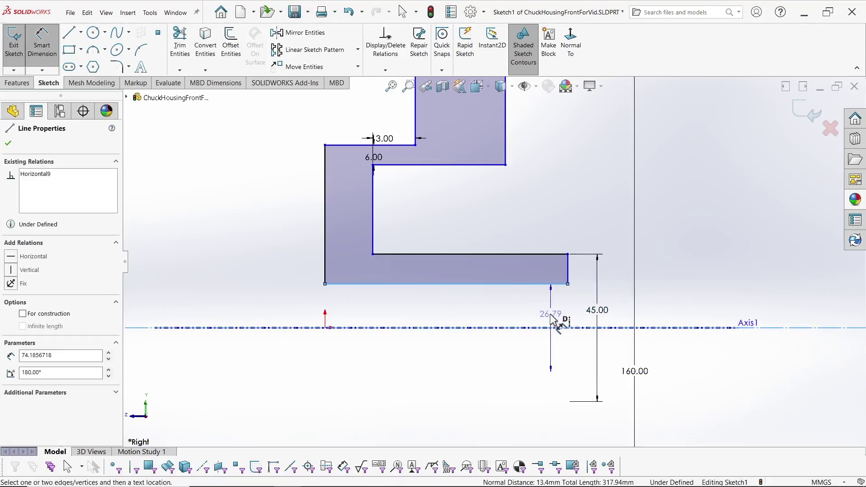
{"action": "left_click", "coordinate": [552, 318]}
{"action": "type", "text": "32.5"}
{"action": "key", "text": "Return"}
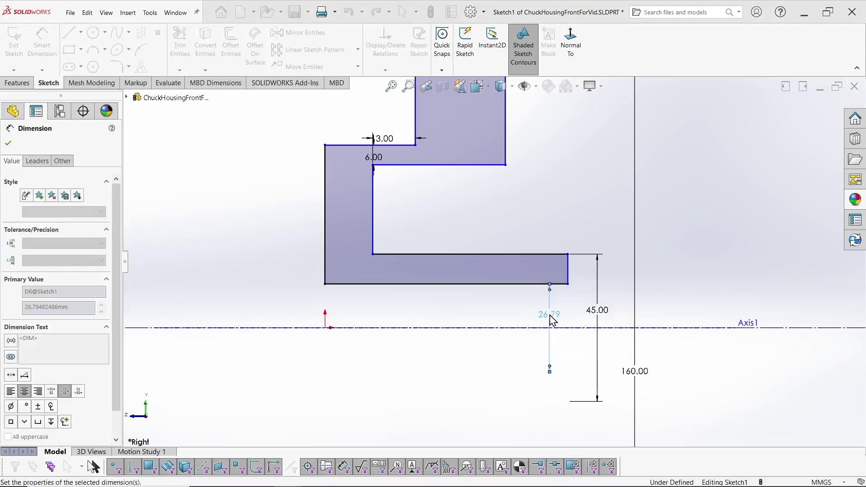
{"action": "key", "text": "Escape"}
- Set the distance between the front vertical edge and the recess's inner vertical edge to 17 mm
{"action": "left_click", "coordinate": [325, 216]}
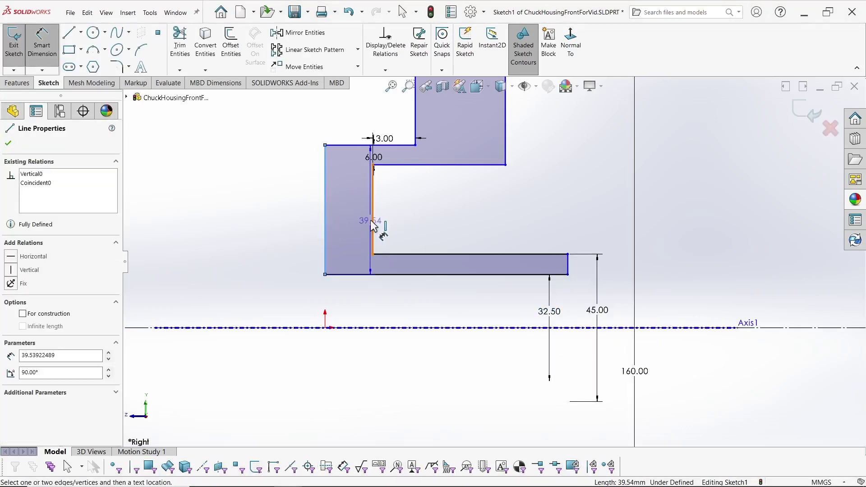
{"action": "left_click", "coordinate": [372, 231]}
{"action": "left_click", "coordinate": [302, 230]}
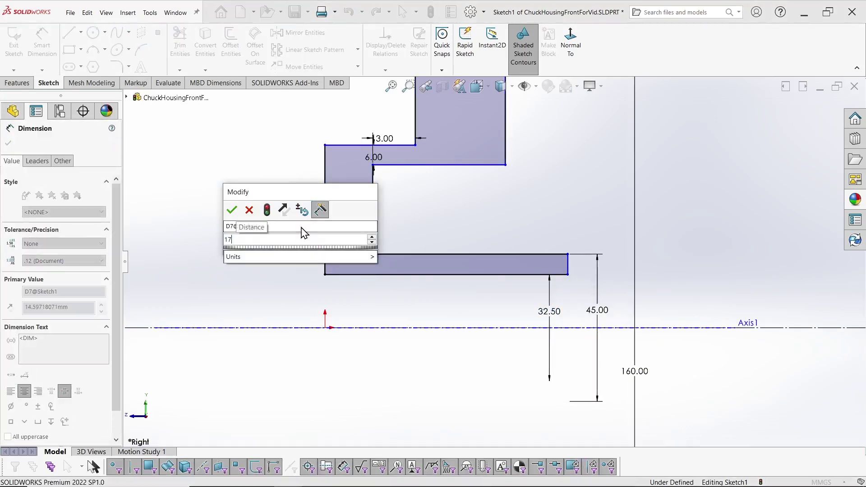
{"action": "type", "text": "17.00mm"}
{"action": "key", "text": "Return"}
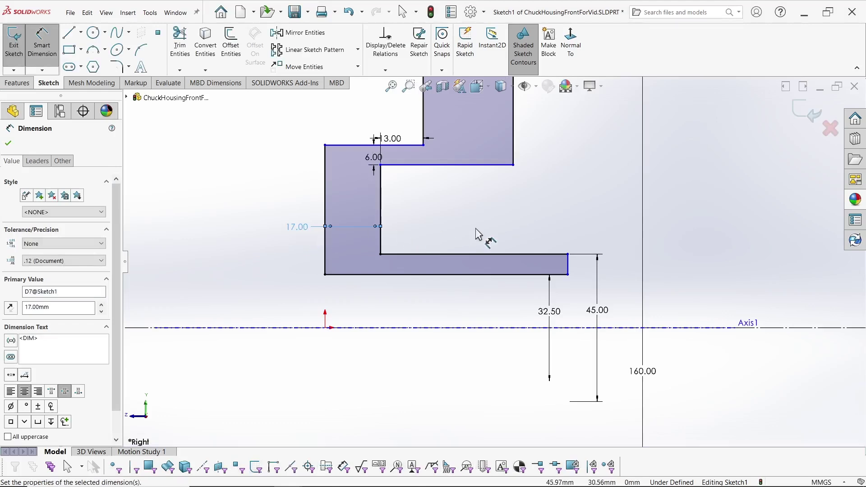
- Raise the profile's lower outer edge until it lies close to the raised step's upper edge
{"action": "key", "text": "f"}
{"action": "key", "text": "Escape"}
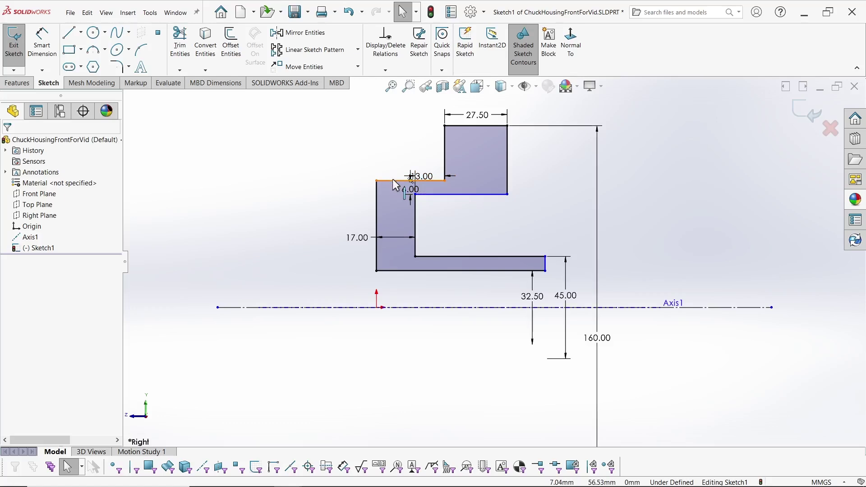
{"action": "left_click_drag", "start_coordinate": [392, 179], "coordinate": [393, 137]}
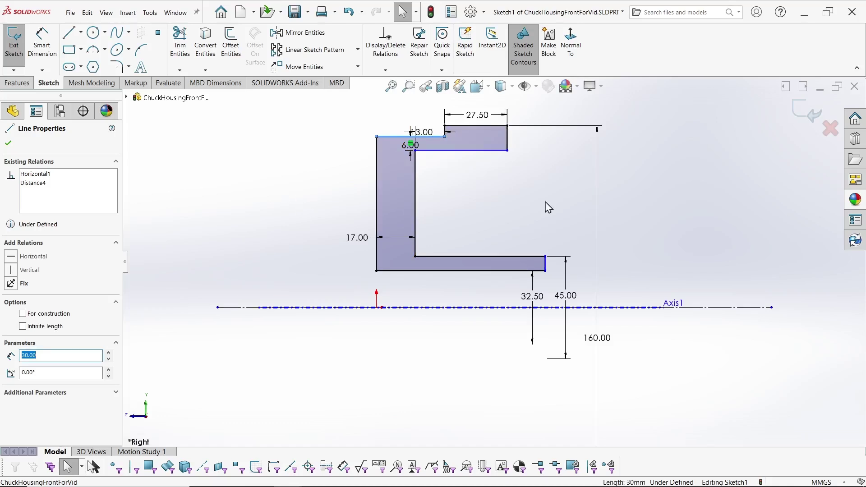
{"action": "left_click", "coordinate": [17, 83]}
{"action": "left_click", "coordinate": [50, 43]}
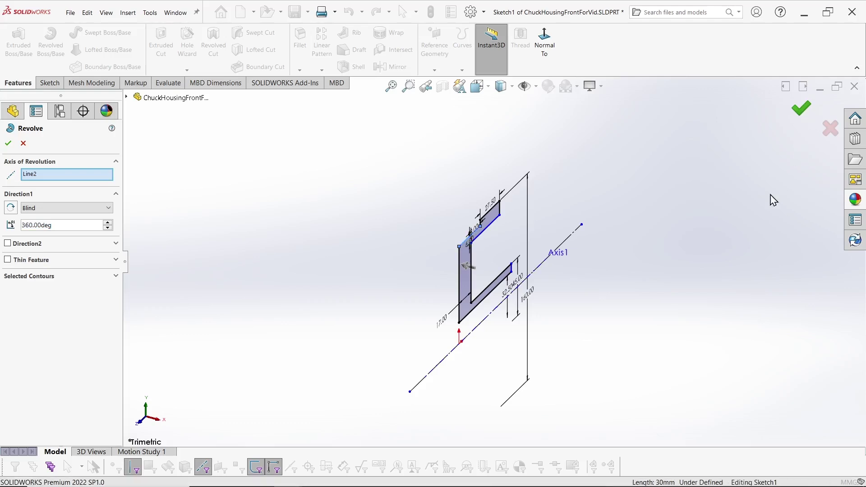
{"action": "mouse_move", "coordinate": [230, 209]}
{"action": "middle_mouse_down"}
{"action": "mouse_move", "coordinate": [309, 241]}
{"action": "mouse_move", "coordinate": [199, 195]}
{"action": "mouse_move", "coordinate": [409, 309]}
{"action": "mouse_move", "coordinate": [331, 330]}
{"action": "middle_mouse_up"}
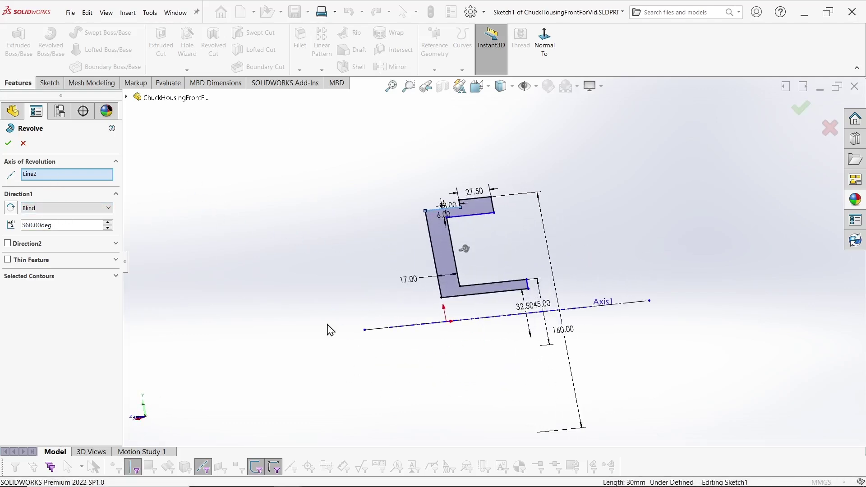
{"action": "left_click", "coordinate": [6, 144]}
{"action": "left_click", "coordinate": [23, 143]}
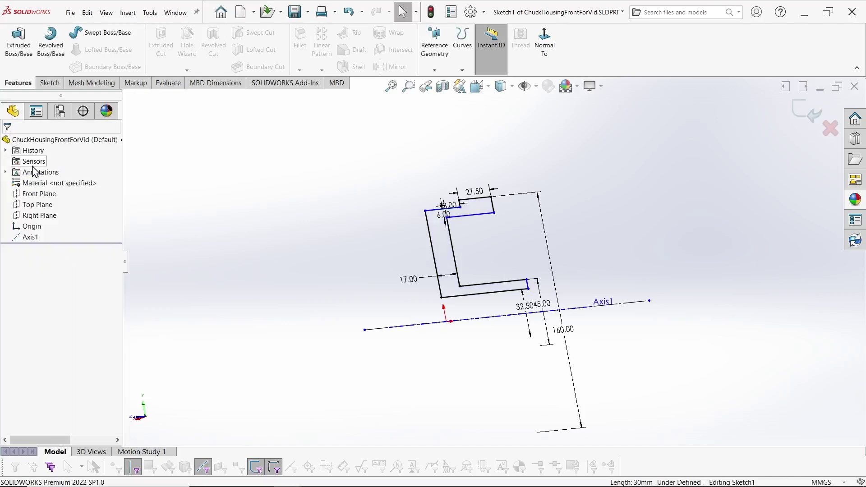
- Revolve the closed housing profile a full 360° around the horizontal construction line
{"action": "key", "text": "space"}
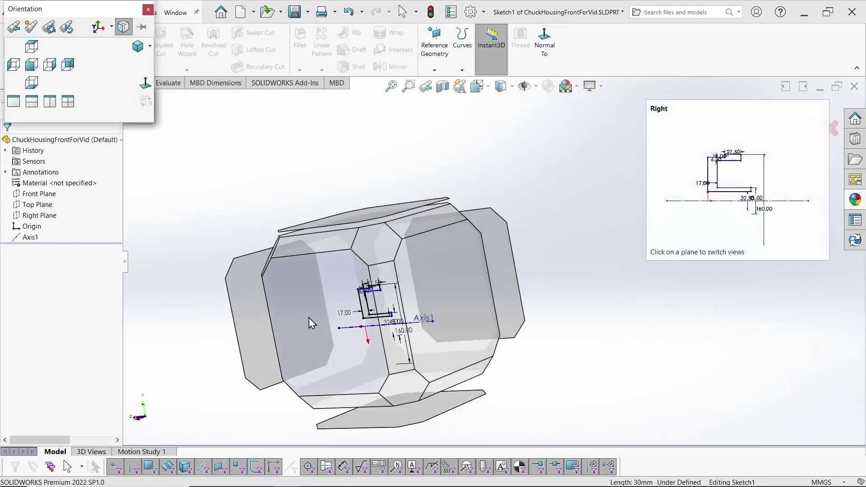
{"action": "left_click", "coordinate": [308, 318]}
{"action": "scroll", "coordinate": [511, 295], "scroll_direction": "down", "scroll_amount": 3}
{"action": "scroll", "coordinate": [511, 296], "scroll_direction": "down", "scroll_amount": 3}
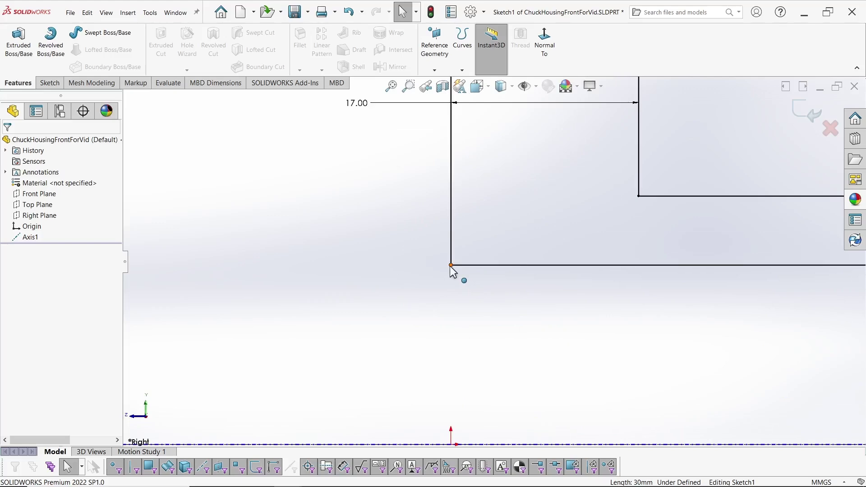
{"action": "left_click", "coordinate": [451, 265]}
{"action": "scroll", "coordinate": [523, 305], "scroll_direction": "up", "scroll_amount": 3}
{"action": "scroll", "coordinate": [524, 307], "scroll_direction": "up", "scroll_amount": 3}
{"action": "scroll", "coordinate": [605, 226], "scroll_direction": "down", "scroll_amount": 1}
{"action": "left_click", "coordinate": [51, 43]}
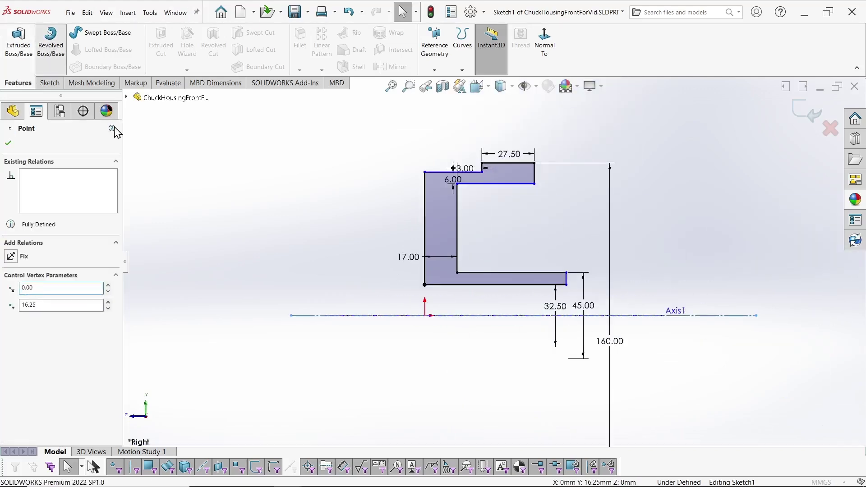
{"action": "left_click", "coordinate": [8, 143]}
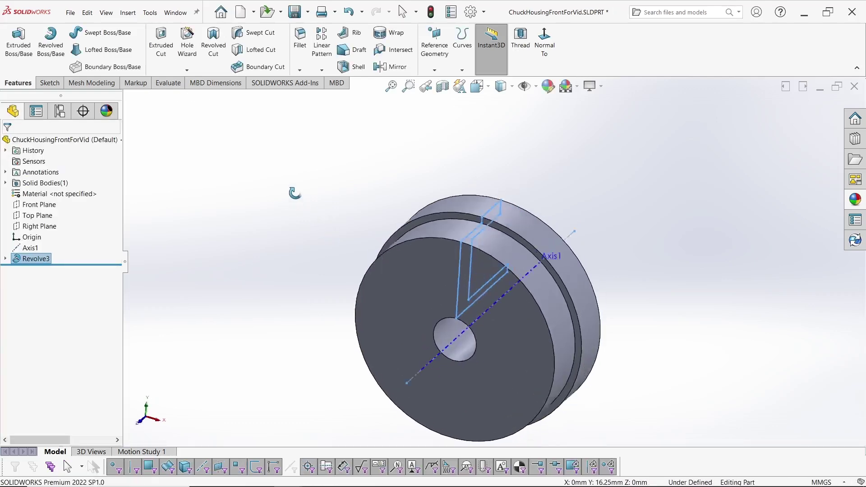
- In the revolve's profile sketch, make the end edges of the outer rim and the hub collinear
{"action": "key", "text": "ctrl+z"}
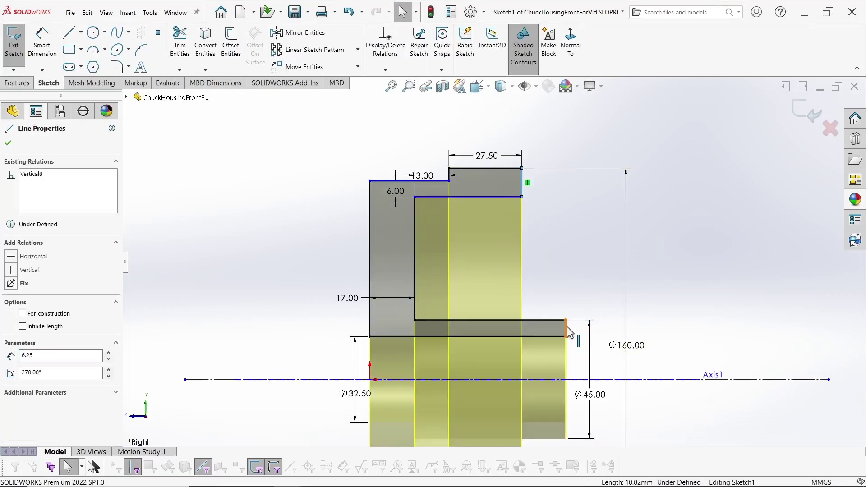
{"action": "left_click", "coordinate": [567, 329], "text": "ctrl"}
{"action": "left_click", "coordinate": [10, 330]}
- Dimension the recess's upper edge to a 140 mm diameter about the construction line and finish the profile sketch
{"action": "key", "text": "s"}
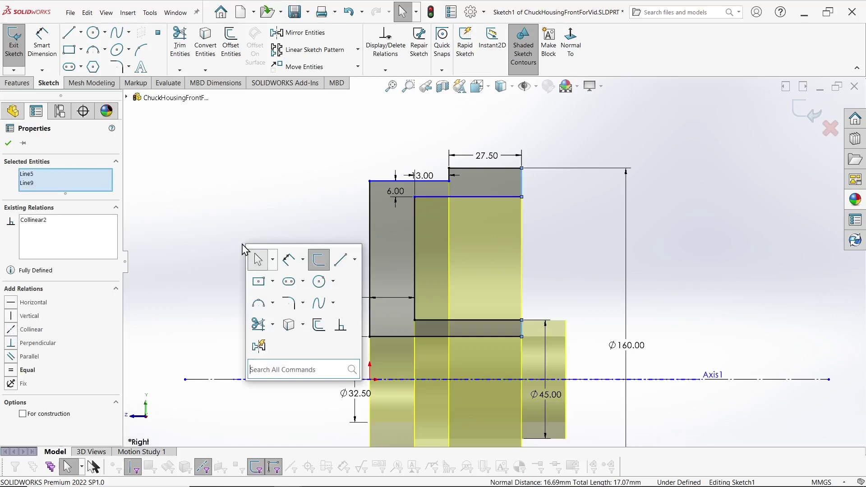
{"action": "left_click", "coordinate": [256, 256]}
{"action": "left_click", "coordinate": [485, 198]}
{"action": "left_click", "coordinate": [613, 379]}
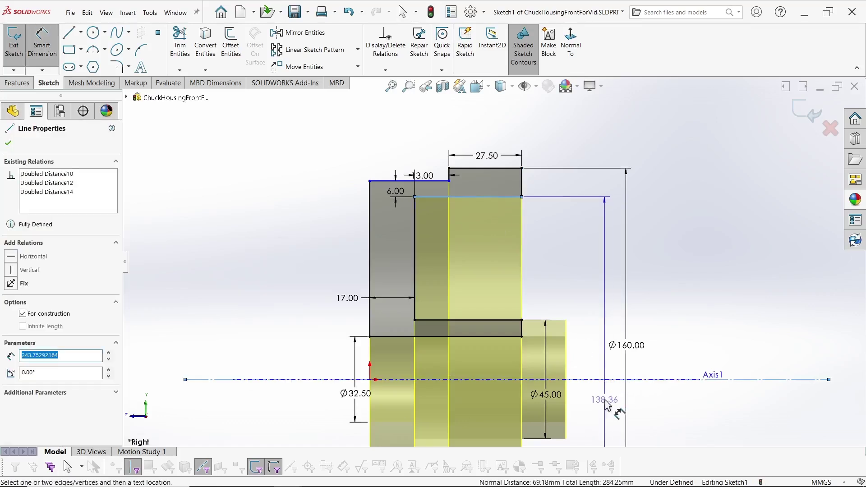
{"action": "left_click", "coordinate": [606, 404]}
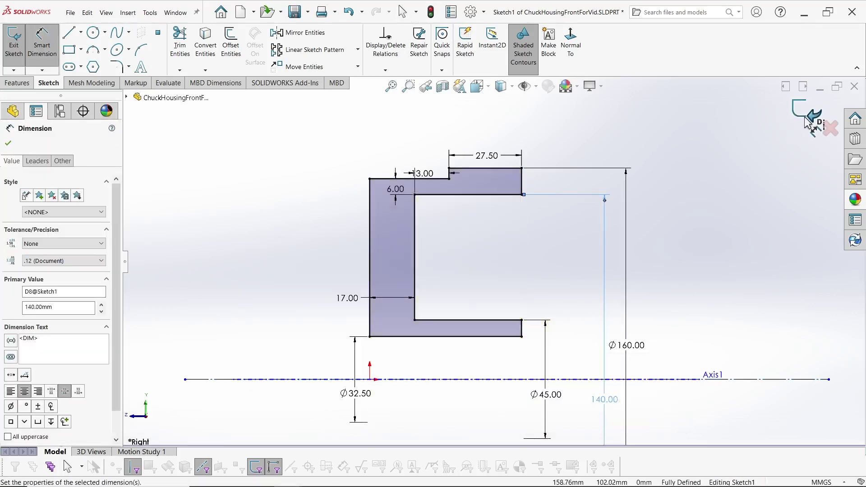
{"action": "left_click", "coordinate": [806, 113]}
- Start a new sketch on the flat front face of the revolved housing
{"action": "mouse_move", "coordinate": [733, 194]}
{"action": "middle_mouse_down"}
{"action": "mouse_move", "coordinate": [665, 216]}
{"action": "mouse_move", "coordinate": [651, 252]}
{"action": "middle_mouse_up"}
{"action": "scroll", "coordinate": [650, 252], "scroll_direction": "up", "scroll_amount": 3}
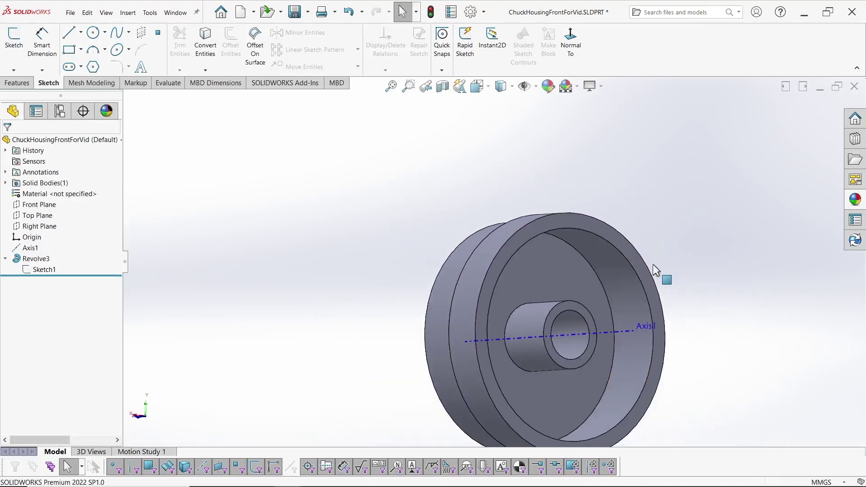
{"action": "scroll", "coordinate": [728, 383], "scroll_direction": "up", "scroll_amount": 3}
{"action": "middle_click_drag", "start_coordinate": [707, 375], "coordinate": [811, 356]}
{"action": "left_click", "coordinate": [13, 41]}
{"action": "left_click", "coordinate": [460, 231]}
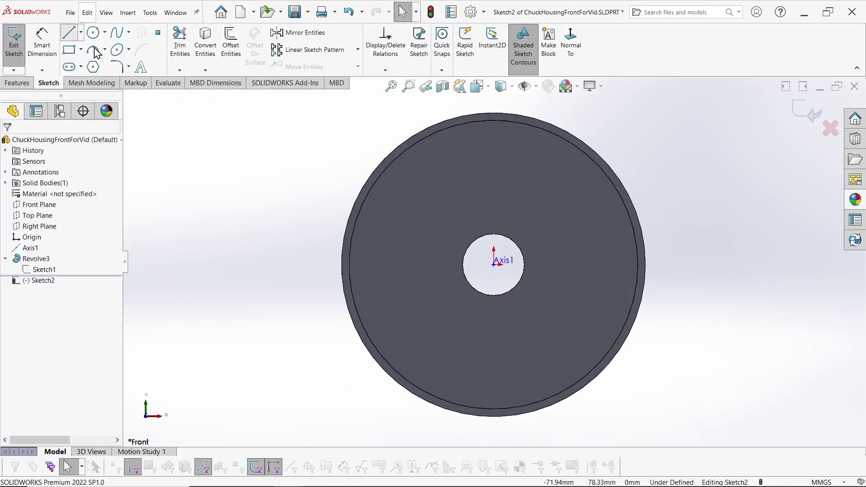
- Sketch a vertical line about 214 mm long through the origin and make it construction geometry
{"action": "left_click", "coordinate": [70, 33]}
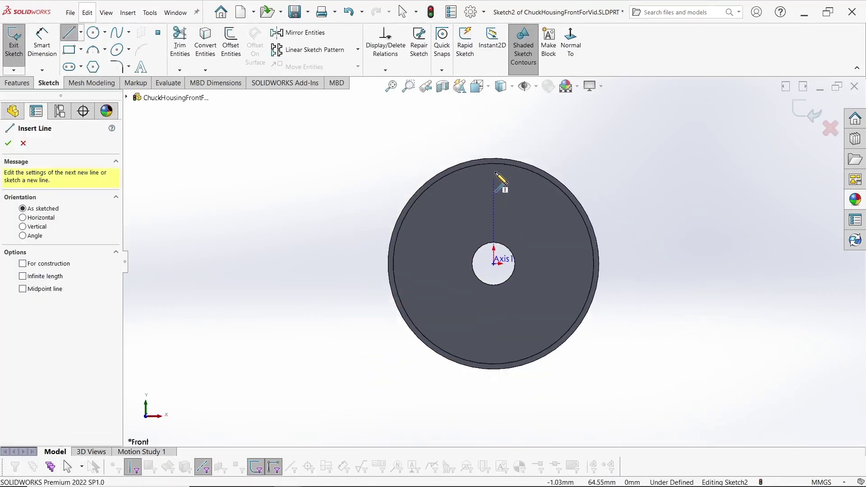
{"action": "left_click", "coordinate": [127, 98]}
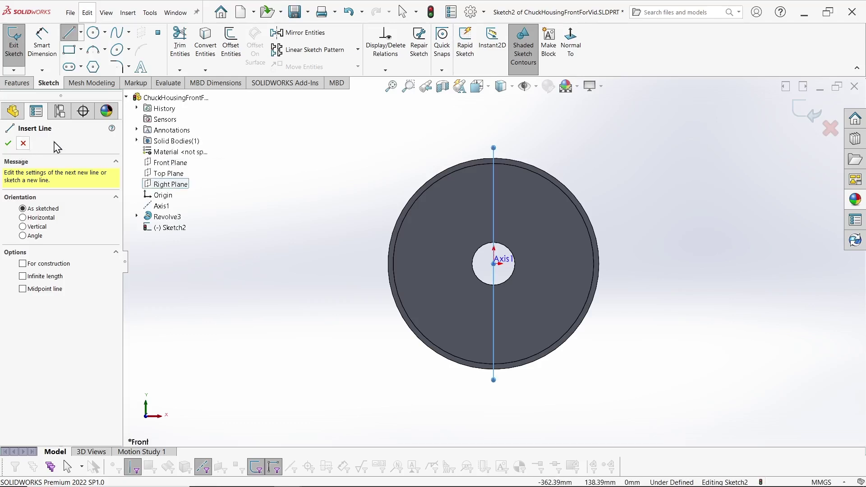
{"action": "left_click", "coordinate": [68, 34]}
{"action": "left_click", "coordinate": [70, 33]}
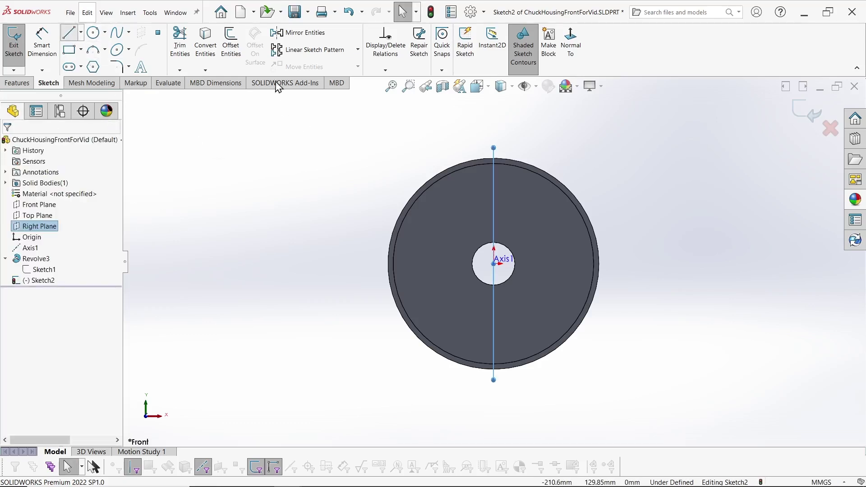
{"action": "left_click", "coordinate": [493, 106]}
{"action": "left_click", "coordinate": [493, 387]}
{"action": "key", "text": "Escape"}
{"action": "left_click", "coordinate": [494, 375]}
{"action": "left_click", "coordinate": [23, 314]}
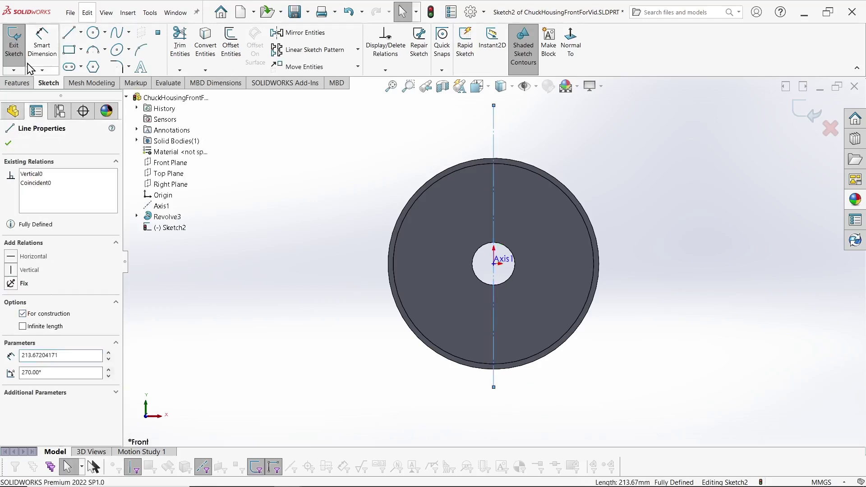
- Sketch a line about 94 mm long from above the housing to the bore edge, beside the centerline, and make it vertical
{"action": "left_click", "coordinate": [70, 33]}
{"action": "left_click", "coordinate": [469, 124]}
{"action": "scroll", "coordinate": [476, 246], "scroll_direction": "down", "scroll_amount": 3}
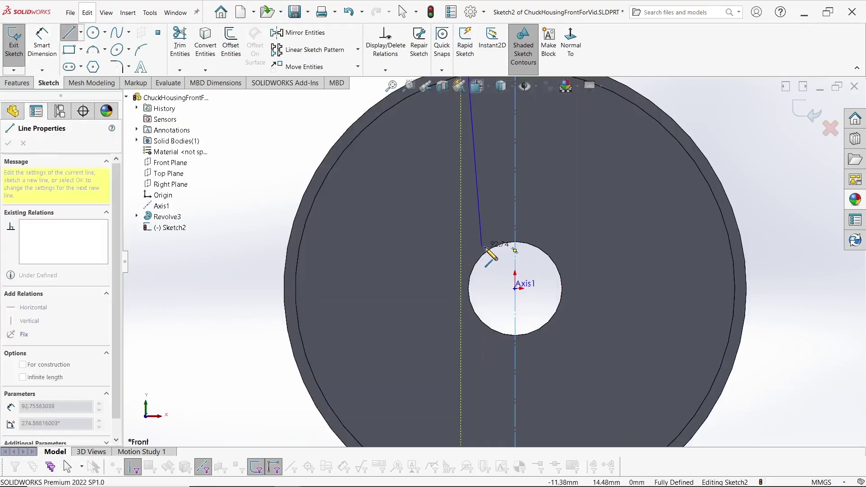
{"action": "left_click", "coordinate": [490, 249]}
{"action": "key", "text": "Escape"}
{"action": "left_click", "coordinate": [483, 202]}
{"action": "left_click", "coordinate": [16, 270]}
{"action": "scroll", "coordinate": [283, 297], "scroll_direction": "up", "scroll_amount": 3}
{"action": "scroll", "coordinate": [623, 229], "scroll_direction": "down", "scroll_amount": 2}
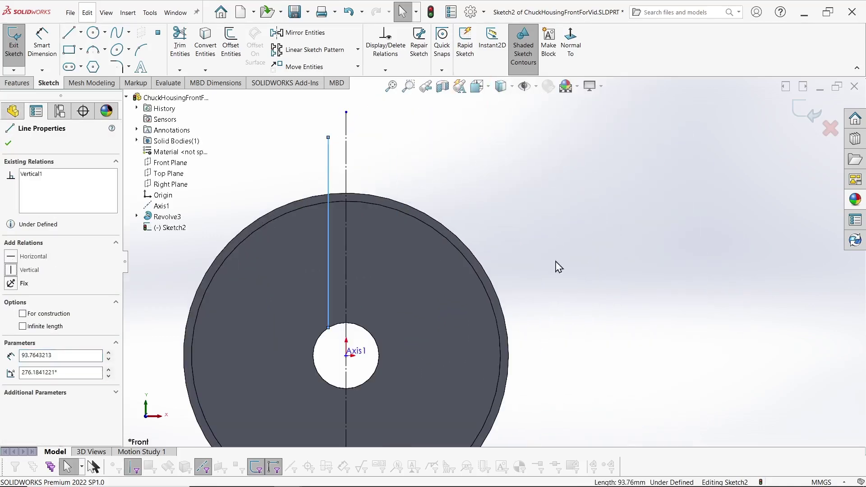
- Mirror the vertical line about the vertical construction line
{"action": "left_click", "coordinate": [298, 32]}
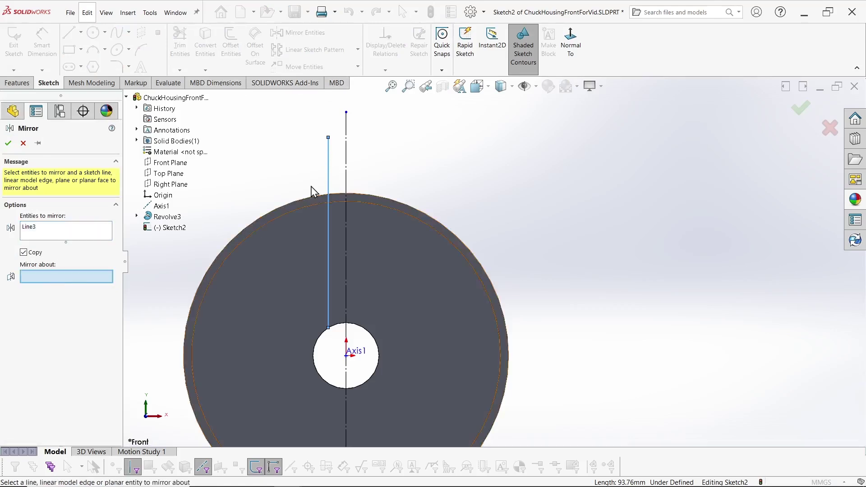
{"action": "left_click", "coordinate": [346, 168]}
{"action": "left_click", "coordinate": [9, 144]}
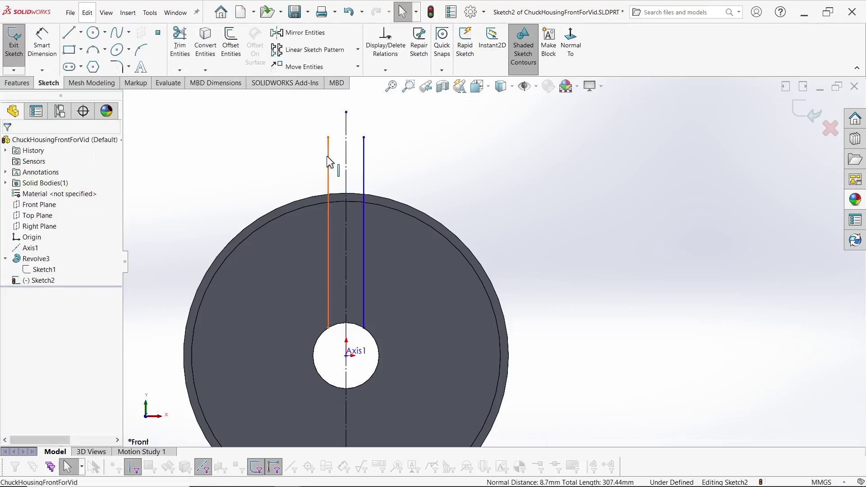
- Circular-pattern both slot lines around the origin with 3 equally spaced instances over 360°
{"action": "left_click", "coordinate": [365, 160]}
{"action": "left_click", "coordinate": [327, 148], "text": "ctrl"}
{"action": "left_click", "coordinate": [358, 50]}
{"action": "left_click", "coordinate": [311, 75]}
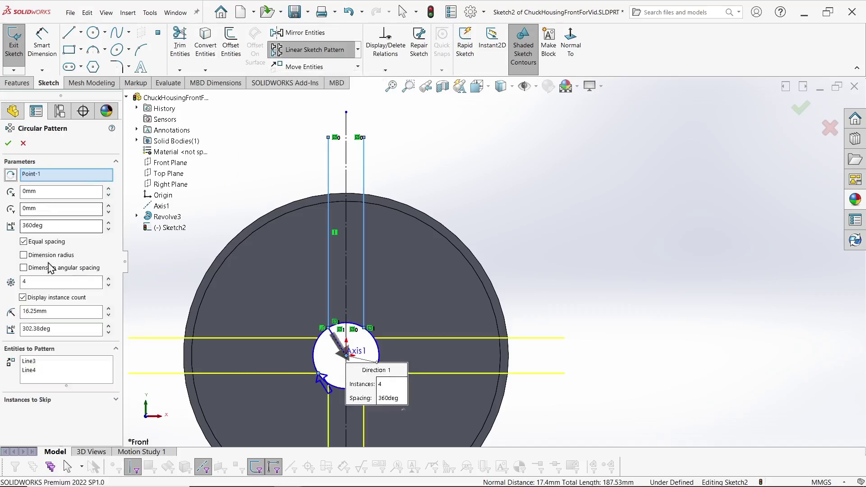
{"action": "double_click", "coordinate": [39, 282]}
{"action": "type", "text": "3"}
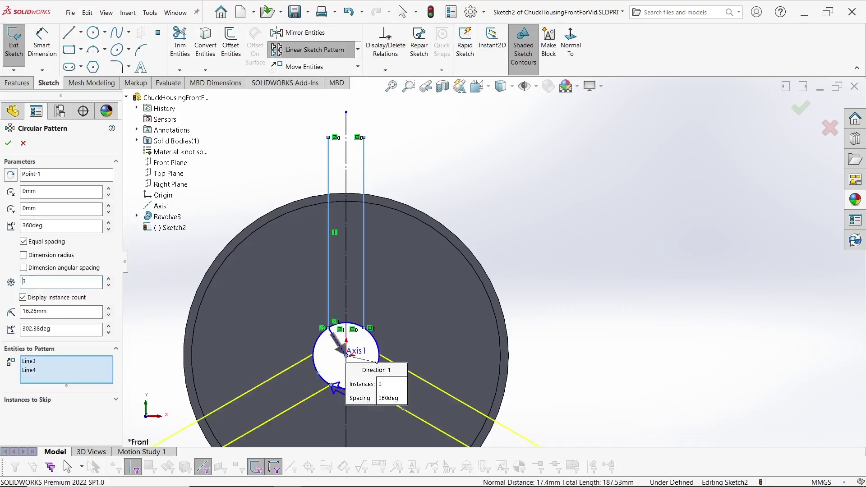
{"action": "left_click", "coordinate": [9, 144]}
- Sketch a circle of 16.25 mm radius centered on the origin, coincident with the bore edge
{"action": "scroll", "coordinate": [341, 353], "scroll_direction": "down", "scroll_amount": 3}
{"action": "key", "text": "c"}
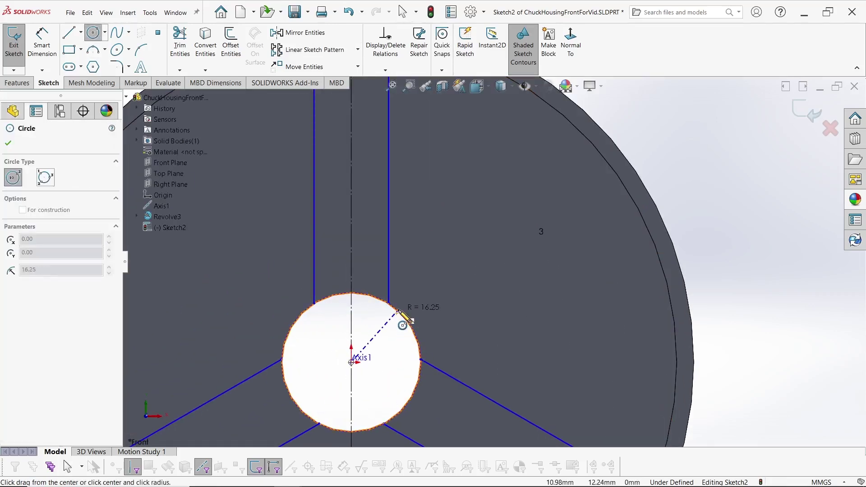
{"action": "key", "text": "Escape"}
- Trim the circle's arcs across the mouths of the three slots, keeping the short arcs between neighbouring slots
{"action": "key", "text": "s"}
{"action": "left_click", "coordinate": [512, 396]}
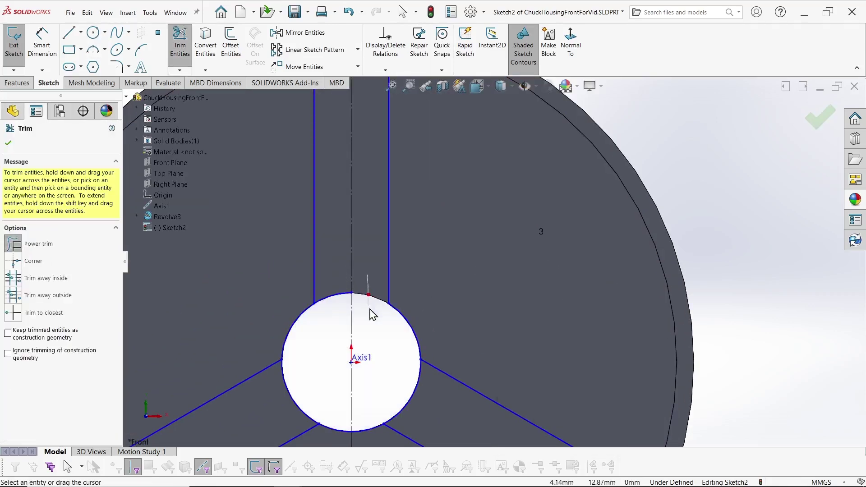
{"action": "scroll", "coordinate": [289, 399], "scroll_direction": "up", "scroll_amount": 2}
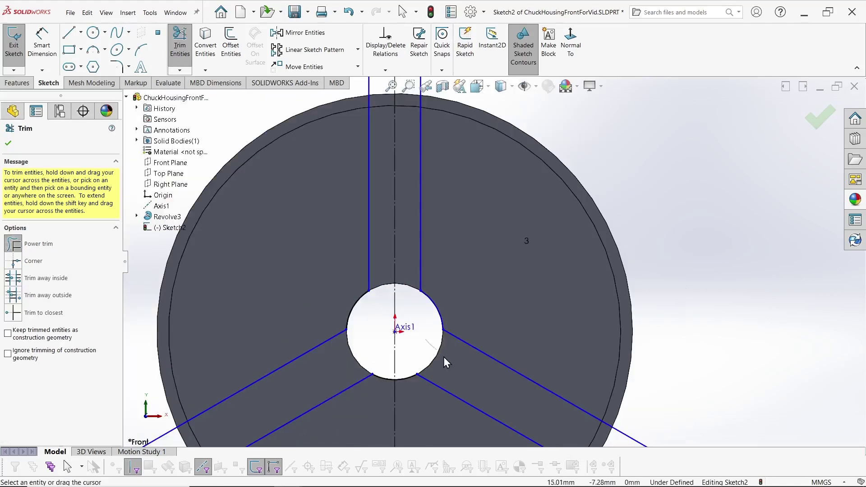
{"action": "scroll", "coordinate": [470, 296], "scroll_direction": "up", "scroll_amount": 1}
{"action": "scroll", "coordinate": [476, 286], "scroll_direction": "down", "scroll_amount": 3}
{"action": "key", "text": "Escape"}
- Widen the slots by moving a vertical line's inner endpoint to about X 11.9, Y 11.1 mm, and dimension the adjacent bore arc
{"action": "left_click_drag", "start_coordinate": [464, 199], "coordinate": [483, 214]}
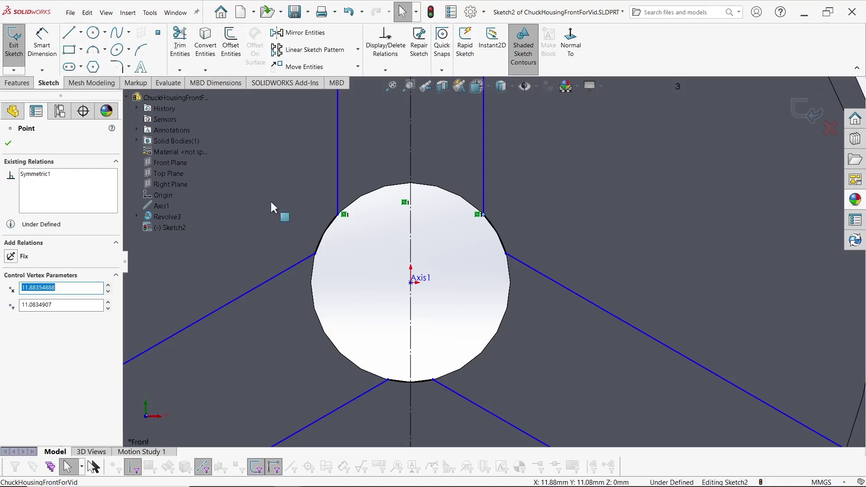
{"action": "left_click", "coordinate": [42, 42]}
{"action": "left_click", "coordinate": [499, 233]}
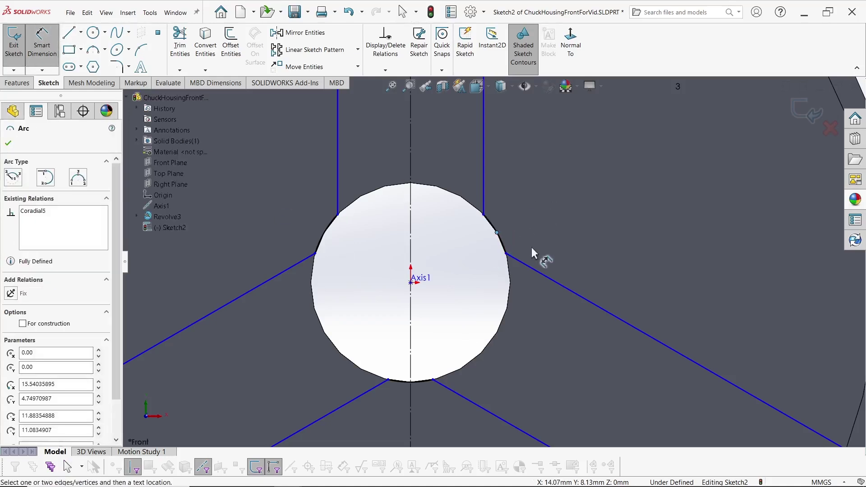
{"action": "left_click", "coordinate": [506, 255]}
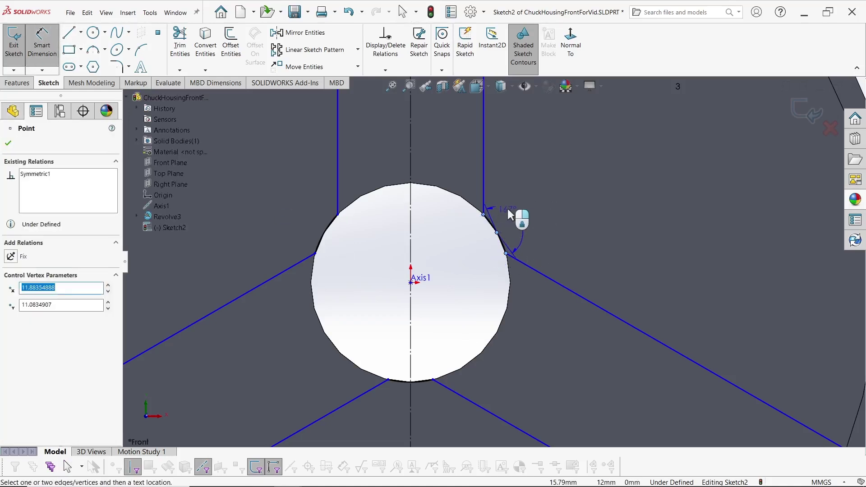
{"action": "left_click", "coordinate": [504, 222]}
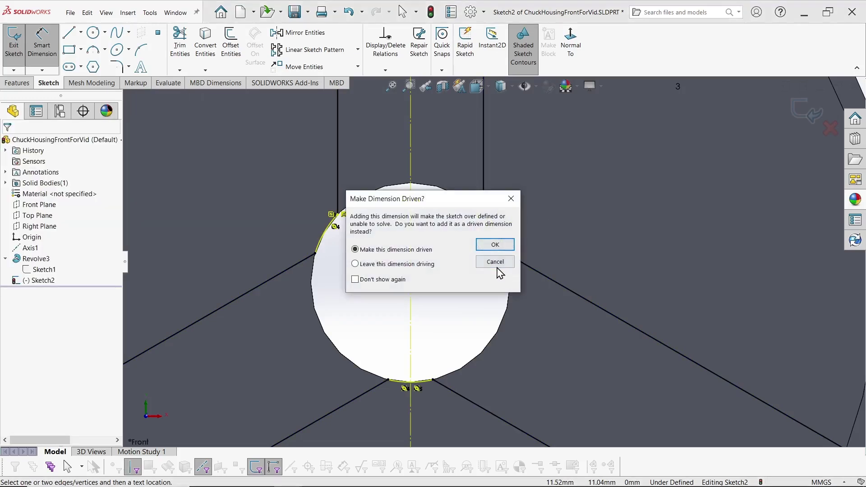
{"action": "left_click", "coordinate": [495, 262]}
- Dimension the length of the short arc between the upper-right slot lines as 1 mm and exit the sketch
{"action": "left_click", "coordinate": [501, 243]}
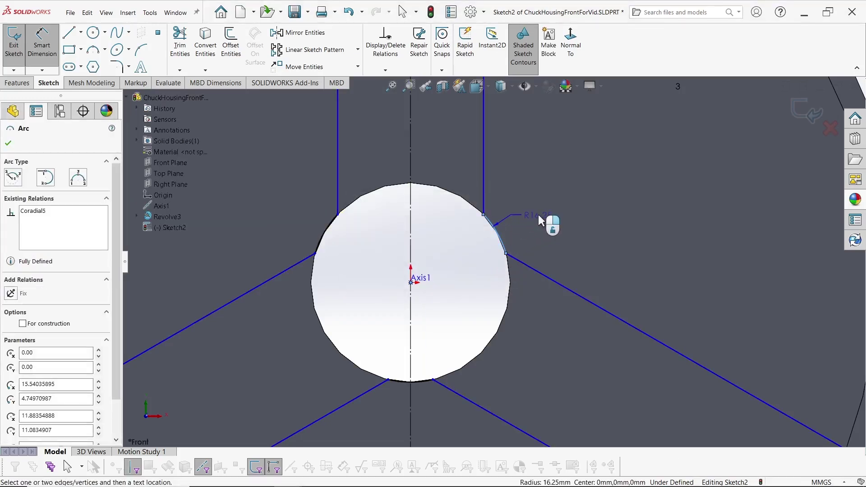
{"action": "left_click", "coordinate": [491, 215]}
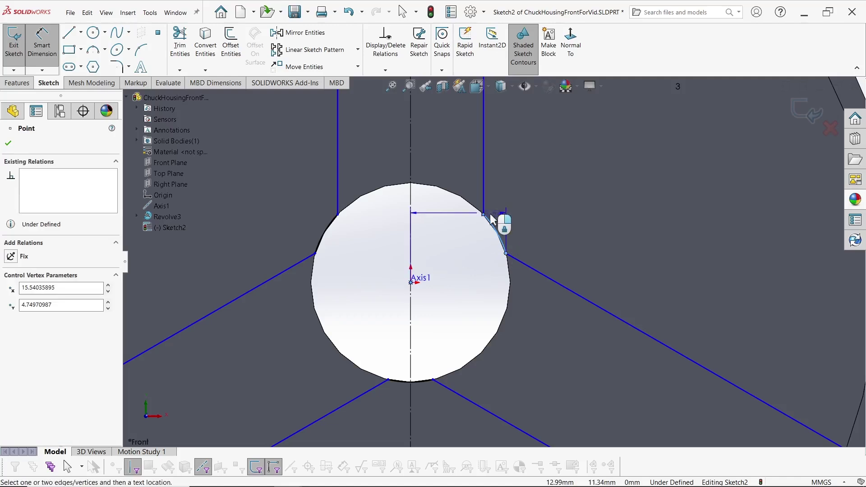
{"action": "left_click", "coordinate": [505, 253]}
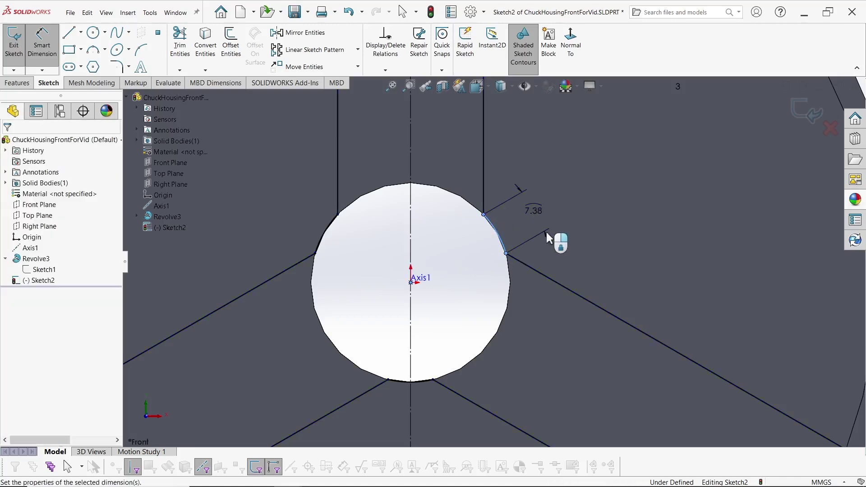
{"action": "left_click", "coordinate": [546, 231]}
{"action": "type", "text": "1"}
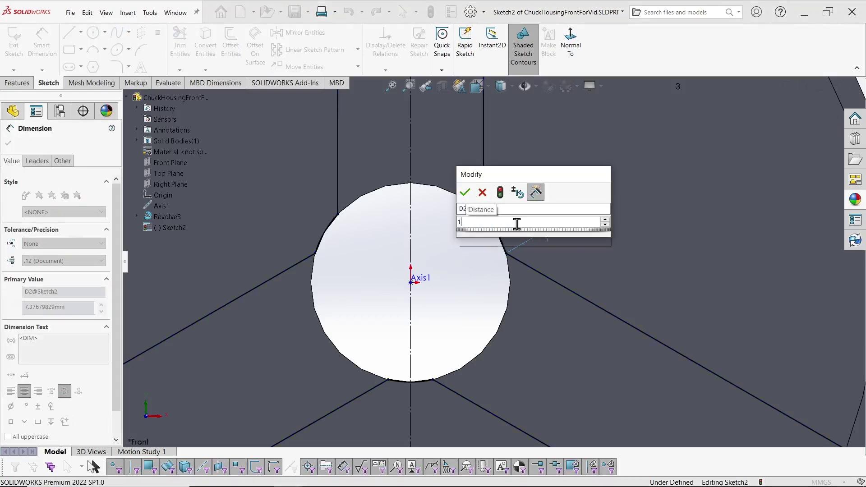
{"action": "key", "text": "Return"}
{"action": "scroll", "coordinate": [534, 234], "scroll_direction": "up", "scroll_amount": 5}
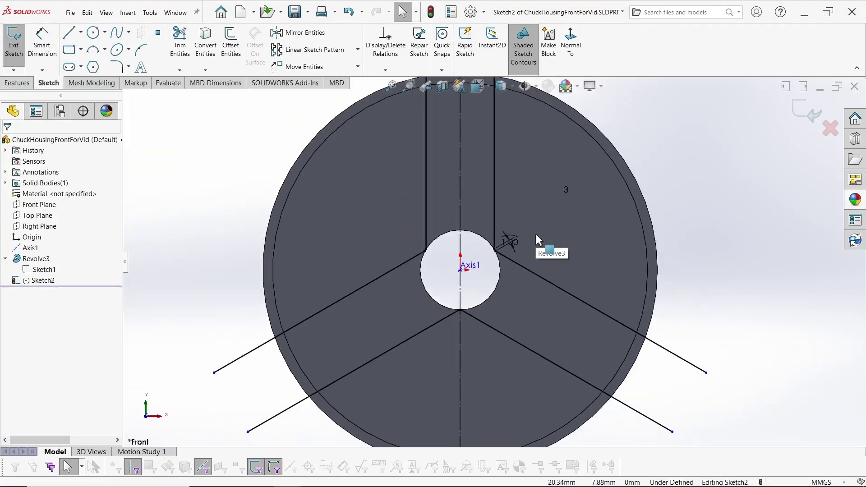
{"action": "scroll", "coordinate": [541, 238], "scroll_direction": "up", "scroll_amount": 3}
{"action": "left_click", "coordinate": [812, 120]}
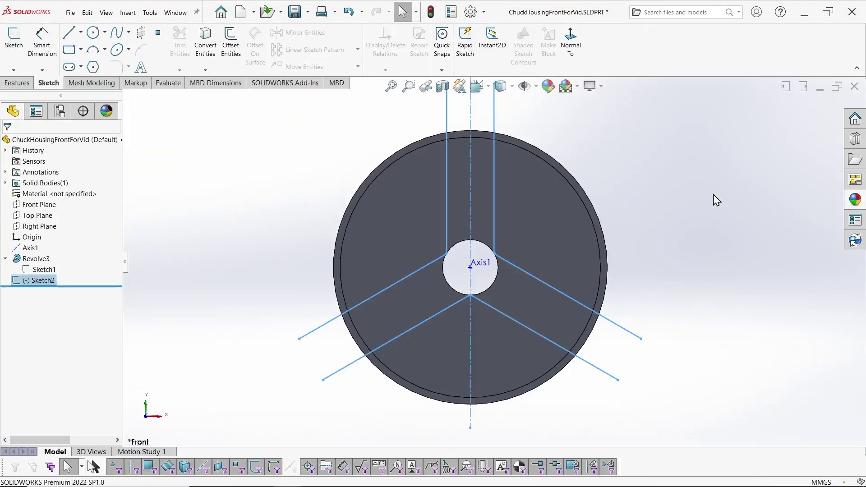
- Create a reference plane parallel to the Top Plane and tangent to the housing's smaller outer cylindrical face
{"action": "left_click", "coordinate": [42, 216]}
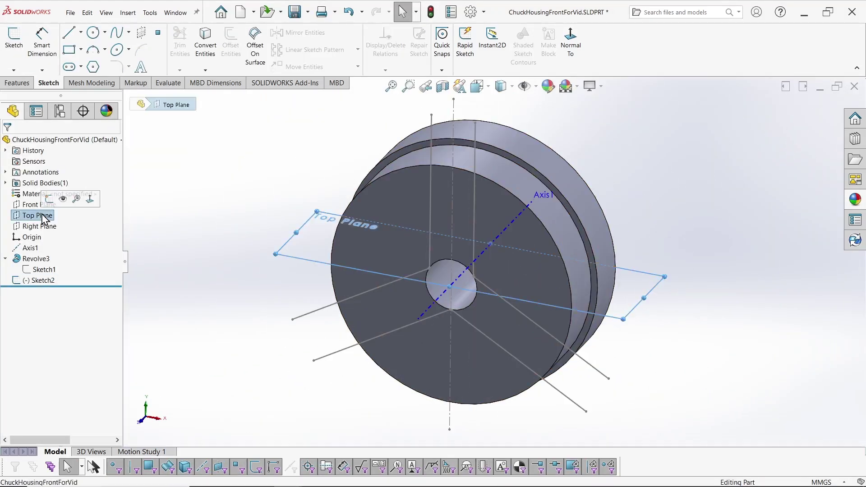
{"action": "left_click", "coordinate": [17, 83]}
{"action": "left_click", "coordinate": [434, 45]}
{"action": "left_click", "coordinate": [440, 82]}
{"action": "left_click", "coordinate": [413, 156]}
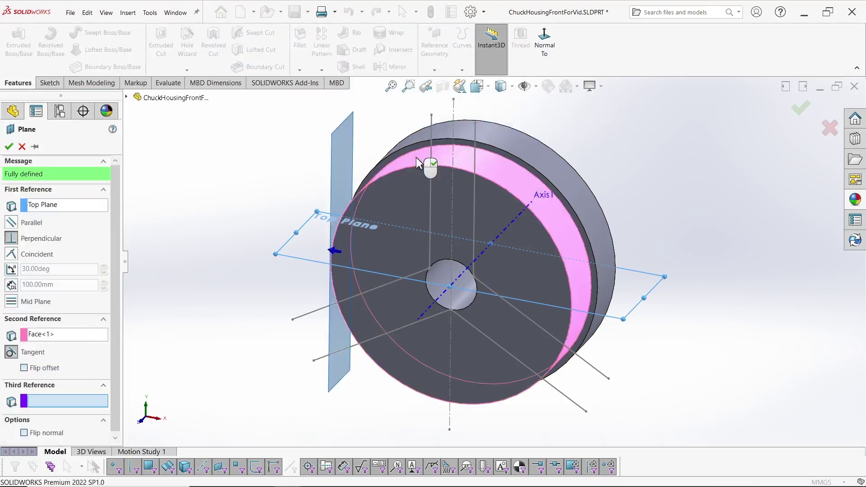
{"action": "left_click", "coordinate": [11, 223]}
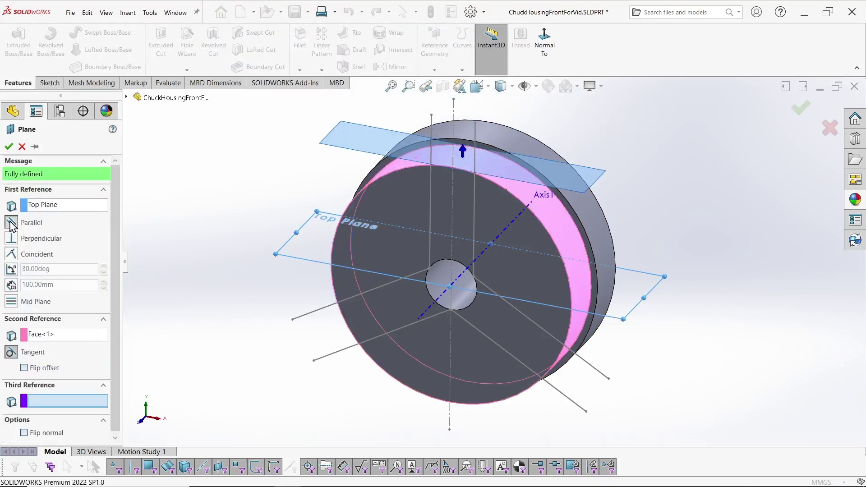
{"action": "left_click", "coordinate": [9, 147]}
{"action": "middle_click_drag", "start_coordinate": [290, 347], "coordinate": [165, 341]}
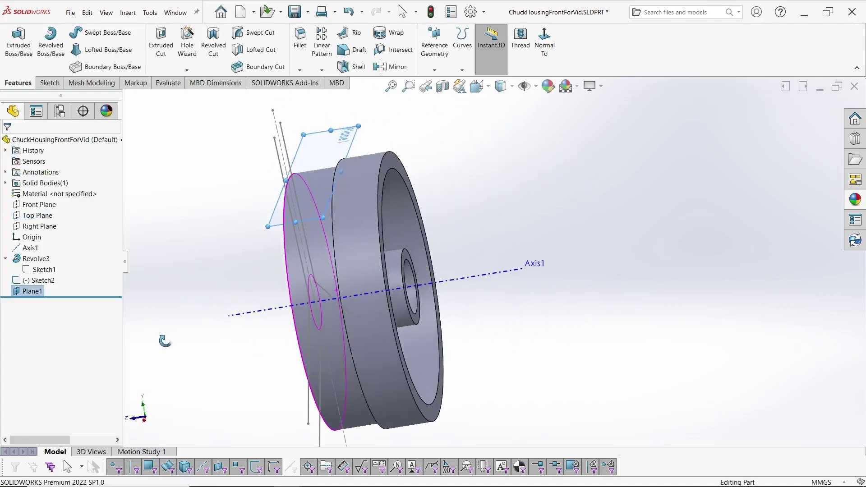
{"action": "key", "text": "space"}
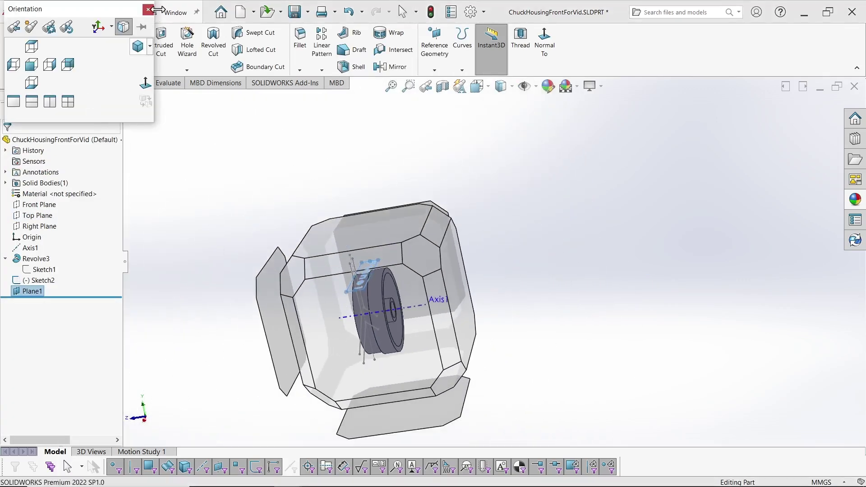
{"action": "left_click", "coordinate": [148, 10]}
{"action": "left_click", "coordinate": [435, 71]}
{"action": "left_click", "coordinate": [445, 85]}
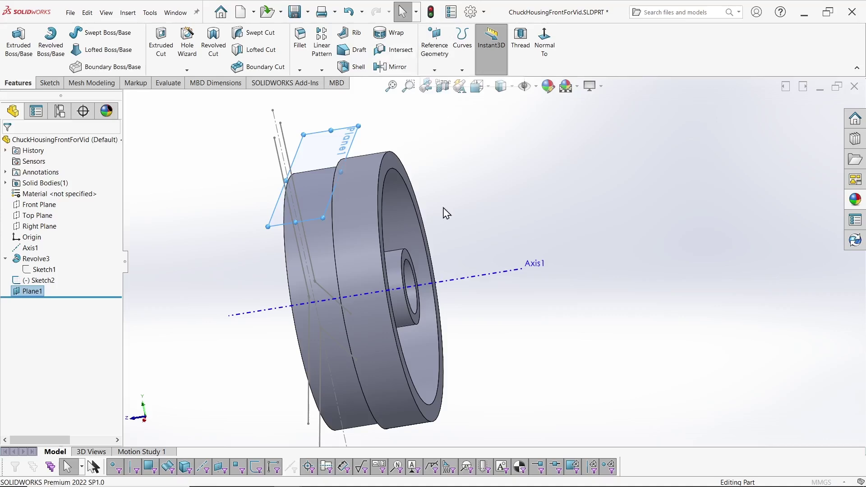
{"action": "left_click", "coordinate": [127, 97]}
{"action": "left_click", "coordinate": [168, 174]}
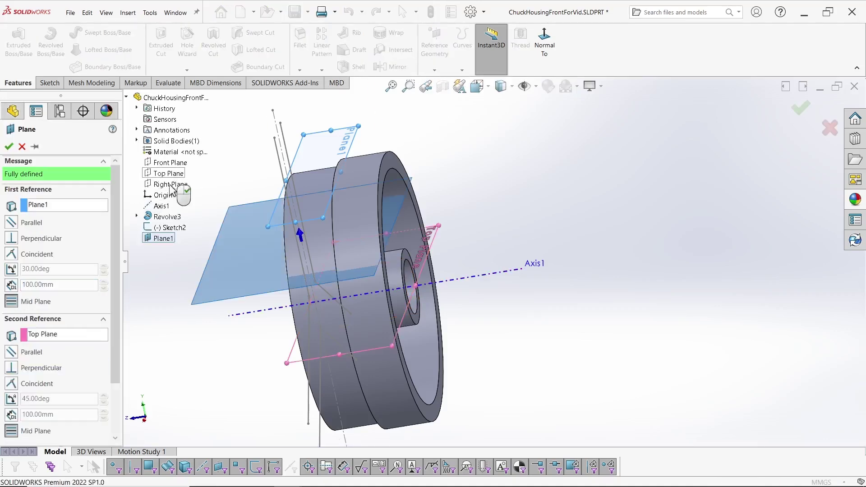
{"action": "left_click", "coordinate": [22, 146]}
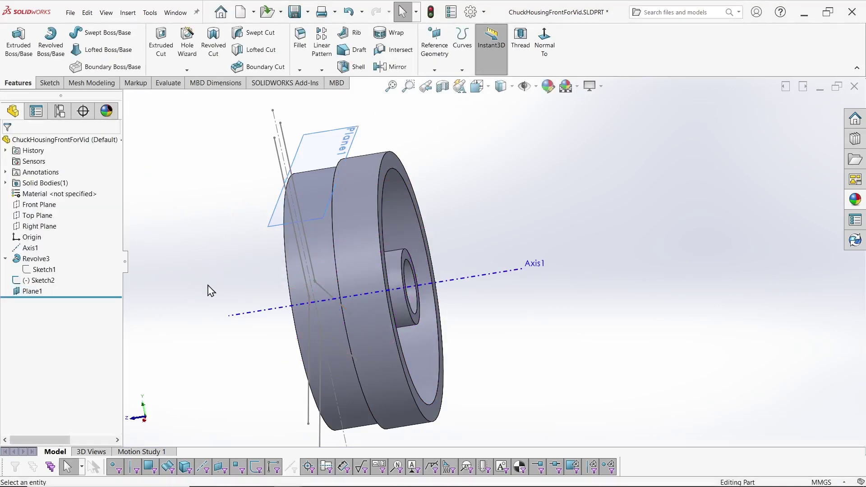
{"action": "left_click", "coordinate": [37, 216]}
{"action": "left_click", "coordinate": [402, 321]}
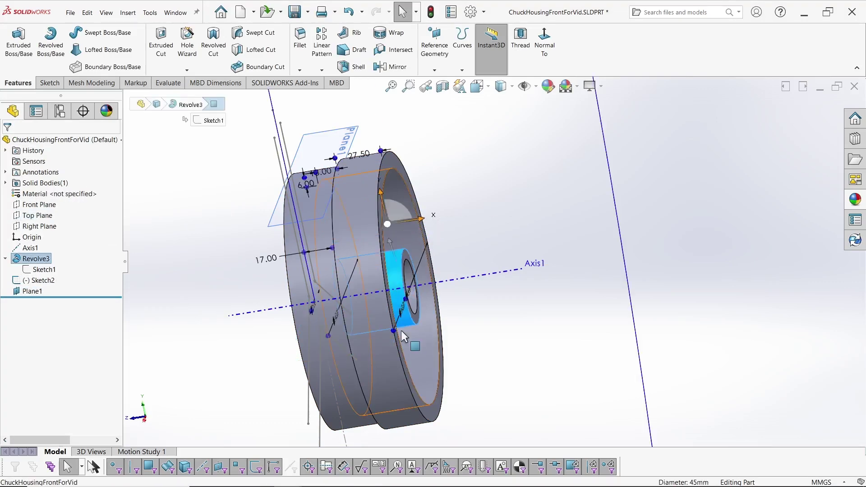
{"action": "left_click", "coordinate": [434, 70]}
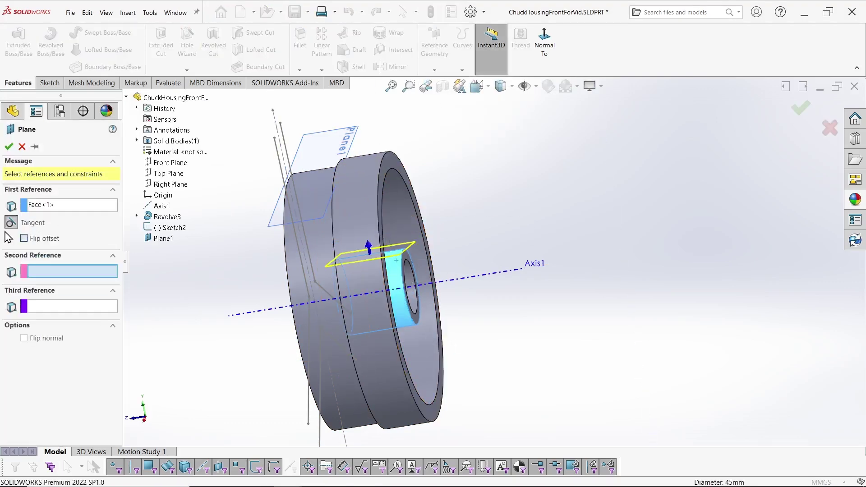
{"action": "middle_click_drag", "start_coordinate": [529, 317], "coordinate": [498, 332]}
{"action": "left_click", "coordinate": [22, 147]}
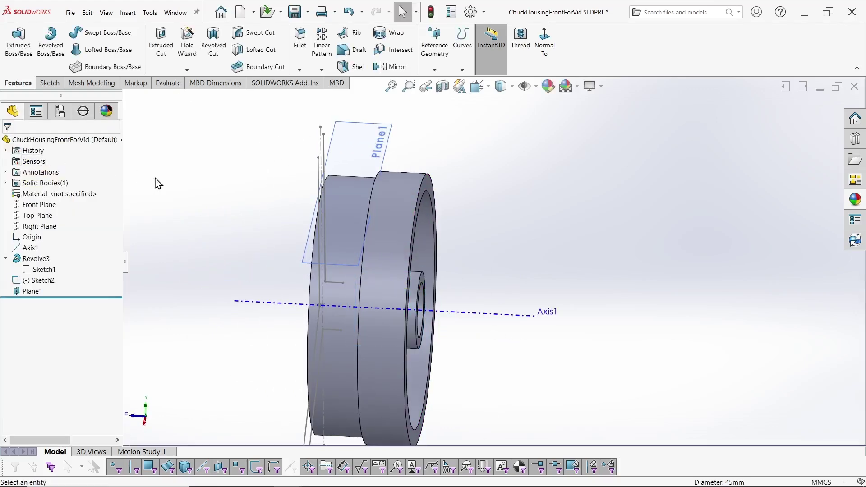
- Create a second reference plane parallel to the Top Plane and tangent to the inner hub's cylindrical face
{"action": "left_click", "coordinate": [38, 215]}
{"action": "left_click", "coordinate": [436, 59]}
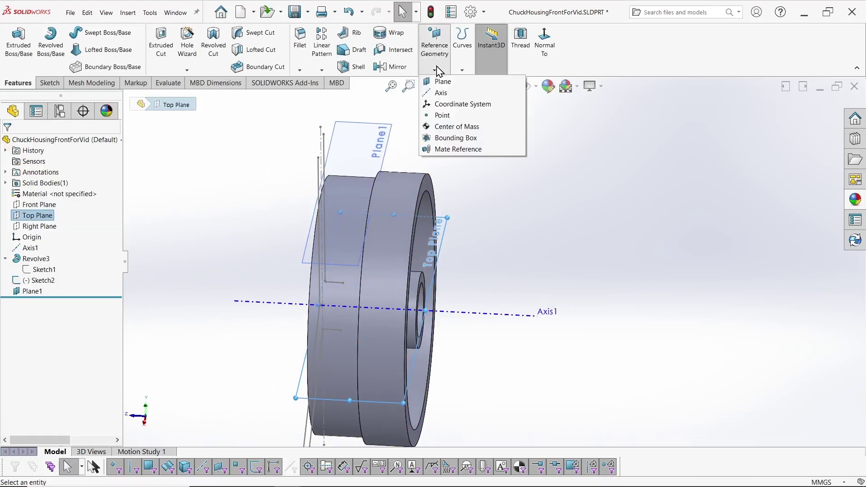
{"action": "left_click", "coordinate": [445, 81]}
{"action": "left_click", "coordinate": [418, 285]}
{"action": "middle_click_drag", "start_coordinate": [418, 285], "coordinate": [352, 354]}
{"action": "left_click", "coordinate": [8, 147]}
- On the new hub plane, sketch a notched line profile from the origin outward about 27 mm, up and back to the central axis
{"action": "left_click", "coordinate": [49, 82]}
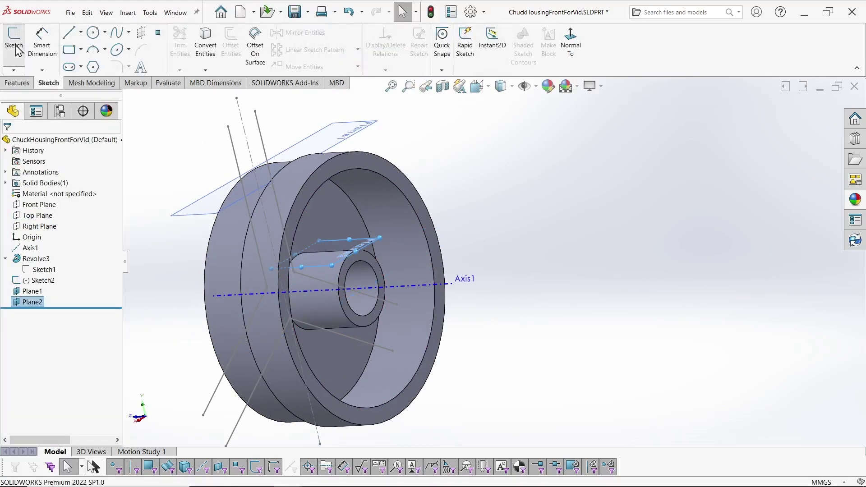
{"action": "left_click", "coordinate": [14, 45]}
{"action": "scroll", "coordinate": [563, 320], "scroll_direction": "down", "scroll_amount": 4}
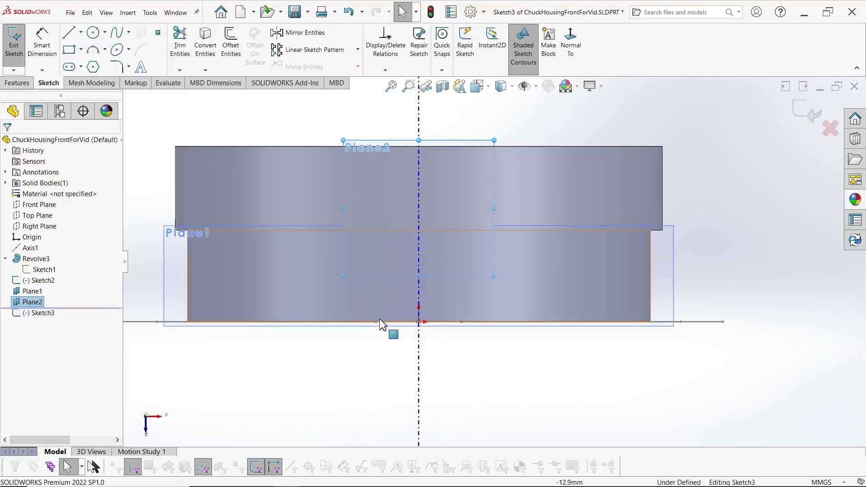
{"action": "left_click", "coordinate": [418, 321]}
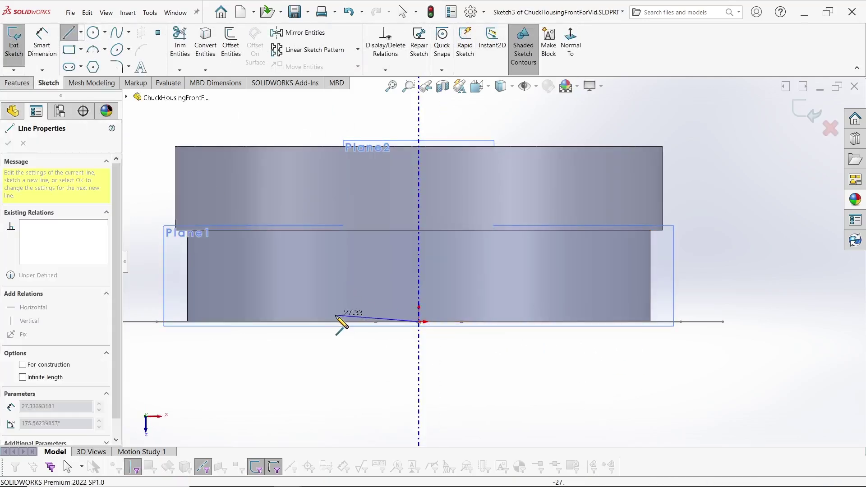
{"action": "left_click", "coordinate": [336, 321]}
{"action": "left_click", "coordinate": [337, 283]}
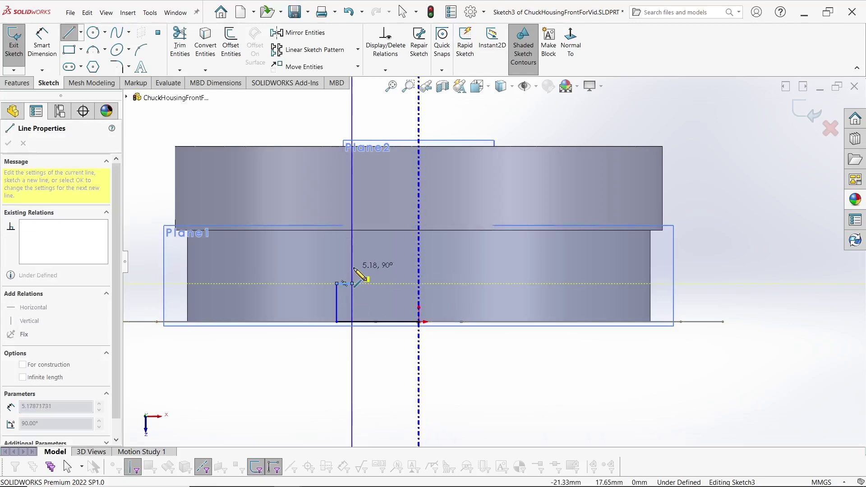
{"action": "left_click", "coordinate": [337, 268]}
{"action": "left_click", "coordinate": [337, 245]}
{"action": "left_click", "coordinate": [418, 245]}
{"action": "key", "text": "Escape"}
{"action": "scroll", "coordinate": [480, 307], "scroll_direction": "down", "scroll_amount": 3}
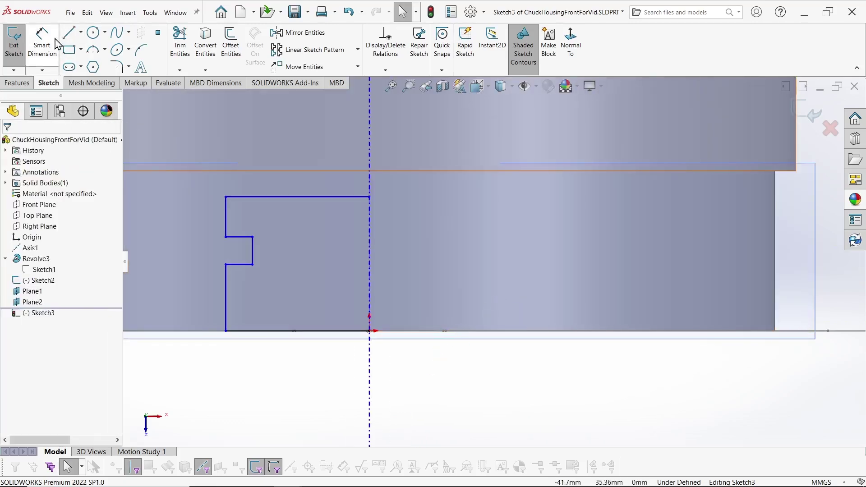
- Draw a vertical line about 98 mm long along the central axis, through the profile, and make it construction geometry
{"action": "left_click", "coordinate": [69, 33]}
{"action": "scroll", "coordinate": [301, 283], "scroll_direction": "up", "scroll_amount": 4}
{"action": "left_click", "coordinate": [434, 115]}
{"action": "left_click", "coordinate": [434, 366]}
{"action": "key", "text": "Escape"}
{"action": "left_click", "coordinate": [434, 344]}
{"action": "left_click", "coordinate": [22, 313]}
{"action": "key", "text": "Escape"}
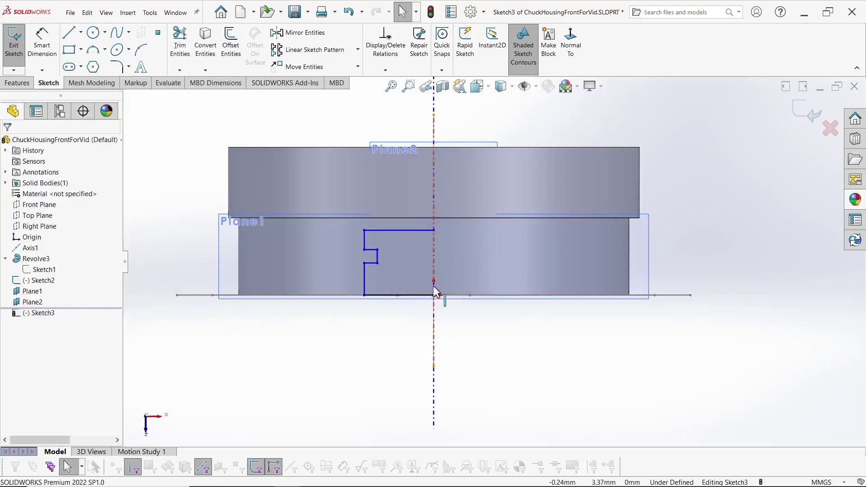
- Dimension the notch's inner vertical edge across the centerline as a 17.5 mm diameter
{"action": "scroll", "coordinate": [399, 311], "scroll_direction": "down", "scroll_amount": 3}
{"action": "key", "text": "s"}
{"action": "left_click", "coordinate": [412, 363]}
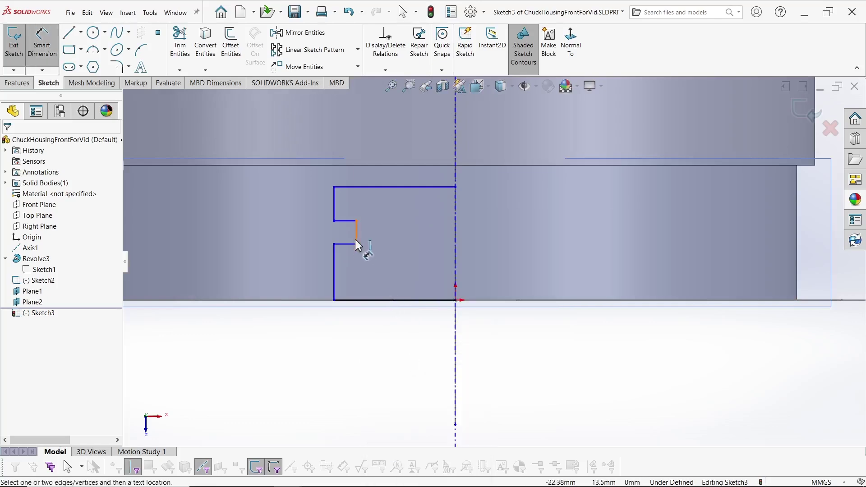
{"action": "left_click", "coordinate": [357, 232]}
{"action": "left_click", "coordinate": [456, 239]}
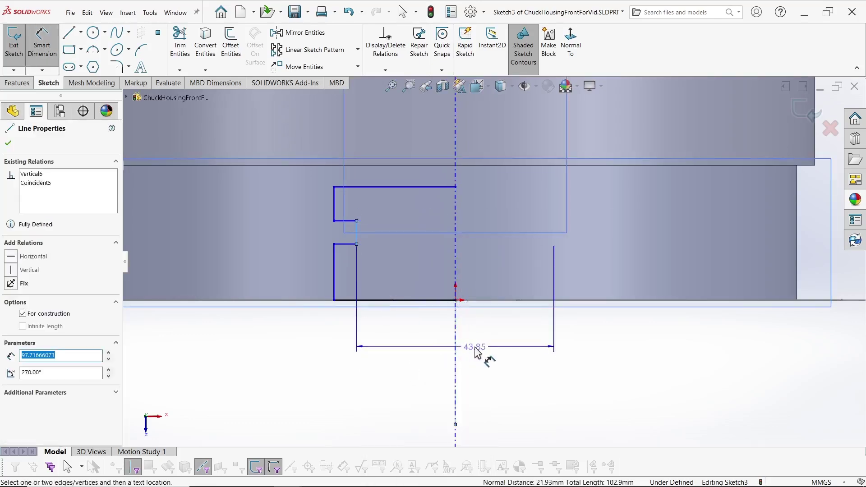
{"action": "left_click", "coordinate": [477, 353]}
{"action": "type", "text": "17.5"}
{"action": "key", "text": "Return"}
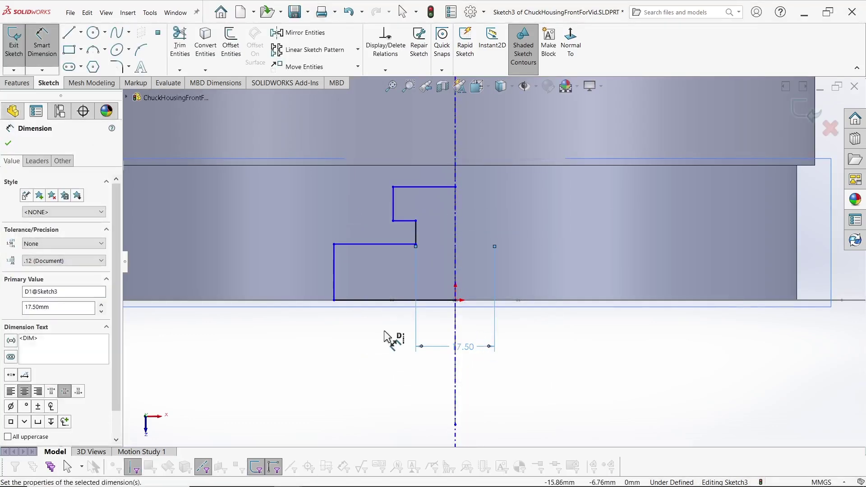
- Make the profile's two outer vertical edges collinear
{"action": "key", "text": "Escape"}
{"action": "left_click", "coordinate": [334, 266]}
{"action": "left_click", "coordinate": [392, 204], "text": "ctrl"}
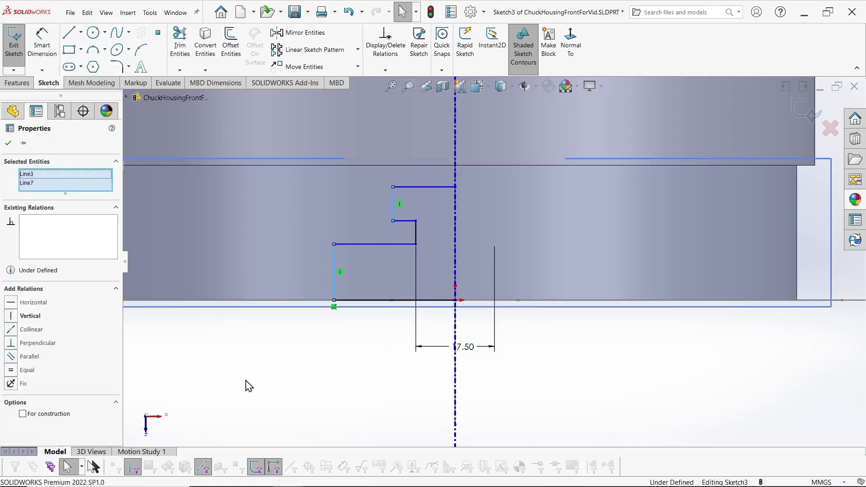
{"action": "left_click", "coordinate": [11, 333]}
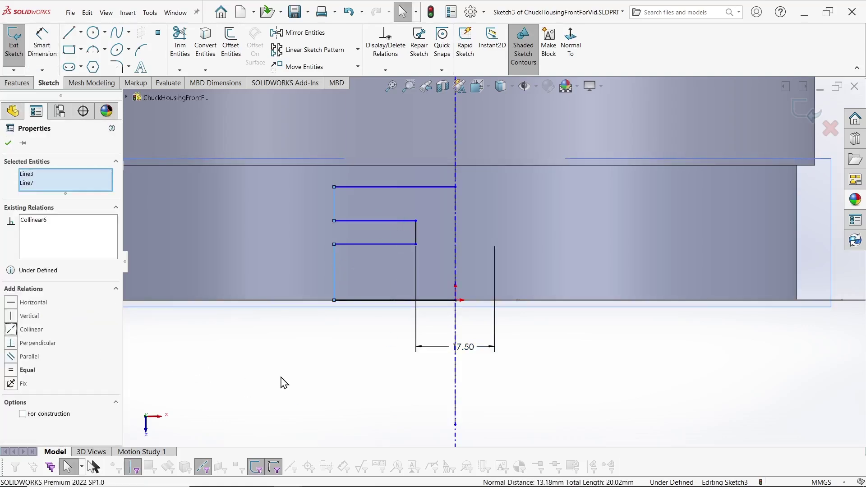
- Add a diameter dimension from the profile's outer vertical edge across the centerline, keeping its drawn size
{"action": "key", "text": "s"}
{"action": "left_click", "coordinate": [296, 361]}
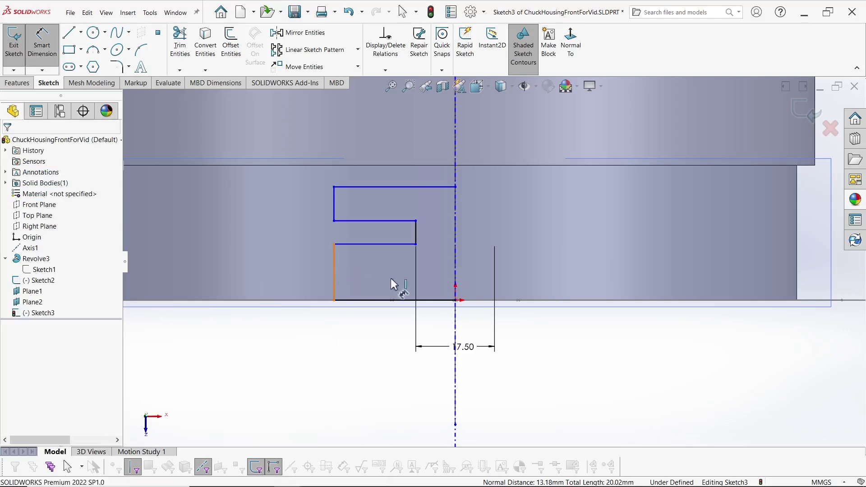
{"action": "left_click", "coordinate": [351, 272]}
{"action": "left_click", "coordinate": [456, 286]}
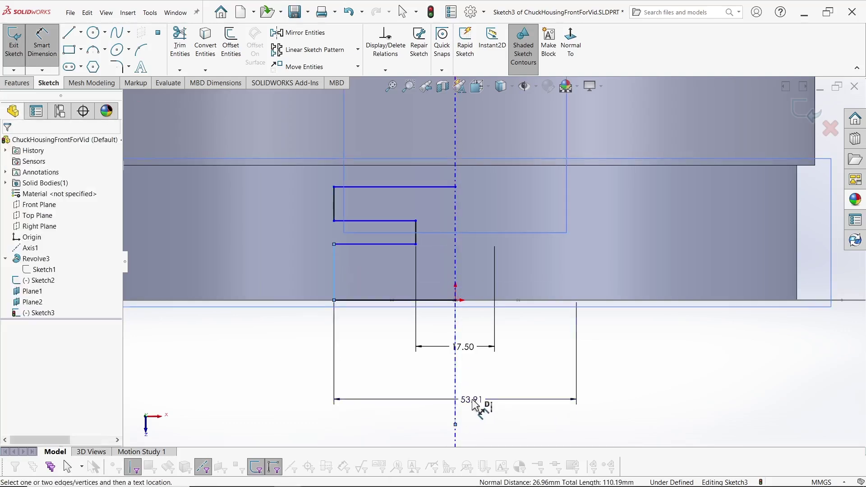
{"action": "left_click", "coordinate": [476, 406]}
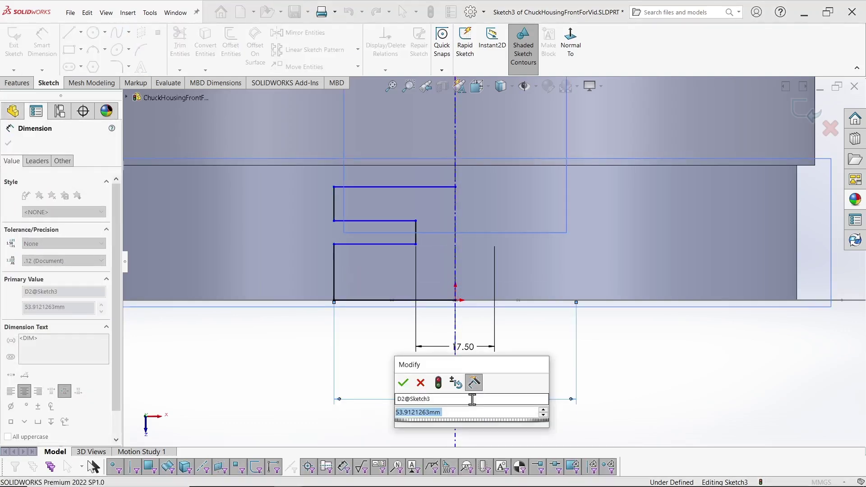
{"action": "left_click", "coordinate": [420, 383]}
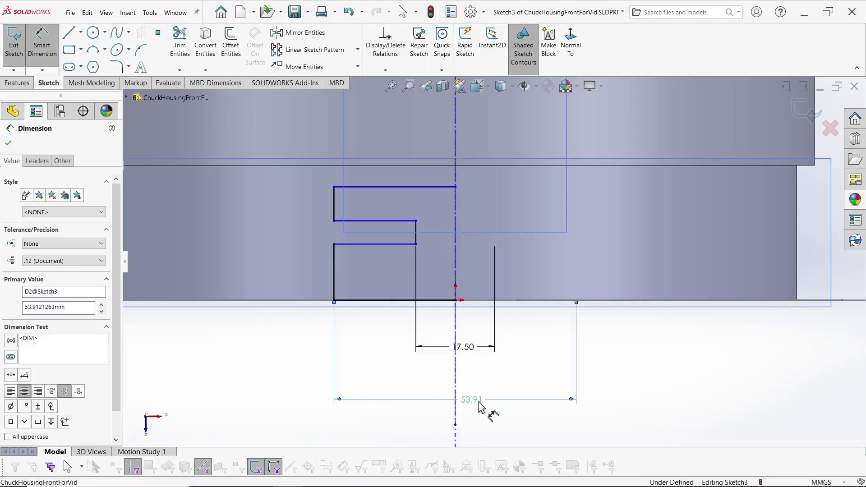
- Try to relate the profile's lower outer corner and outer vertical edge to the jaw slot line in the reference sketch
{"action": "scroll", "coordinate": [489, 400], "scroll_direction": "up", "scroll_amount": 4}
{"action": "middle_click_drag", "start_coordinate": [521, 359], "coordinate": [506, 395]}
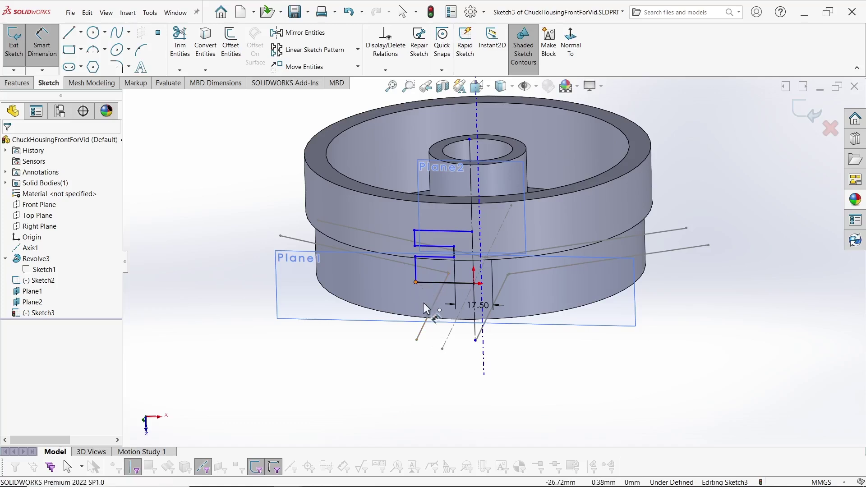
{"action": "left_click", "coordinate": [417, 284]}
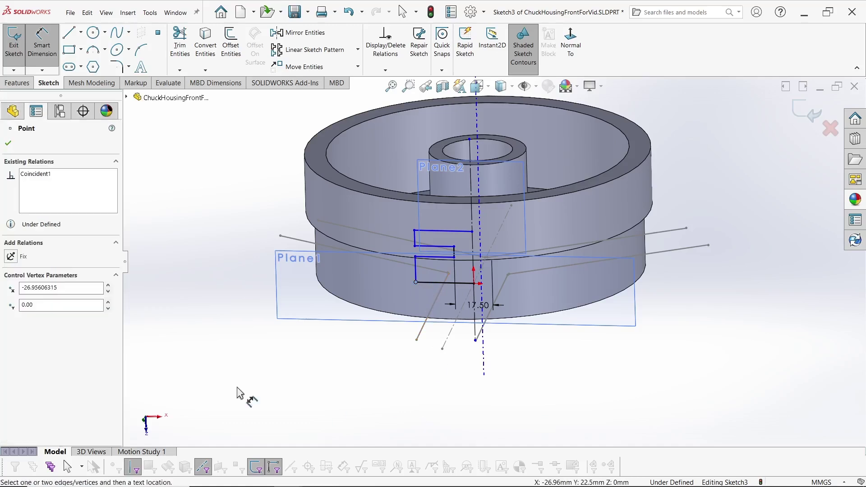
{"action": "left_click", "coordinate": [352, 376]}
{"action": "left_click", "coordinate": [415, 276]}
{"action": "key", "text": "Escape"}
{"action": "key", "text": "Escape"}
{"action": "left_click", "coordinate": [416, 266]}
{"action": "left_click", "coordinate": [423, 330], "text": "ctrl"}
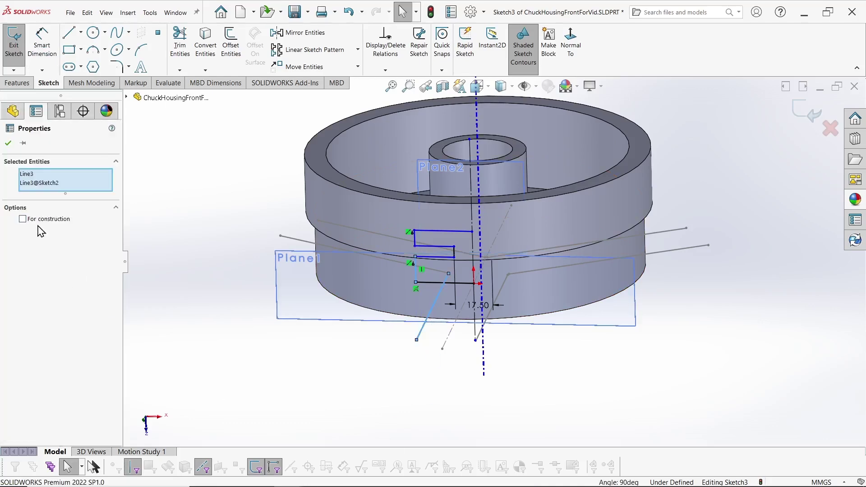
{"action": "left_click", "coordinate": [353, 354]}
{"action": "left_click_drag", "start_coordinate": [415, 270], "coordinate": [431, 270]}
{"action": "mouse_move", "coordinate": [461, 373]}
{"action": "middle_mouse_down"}
{"action": "mouse_move", "coordinate": [456, 315]}
{"action": "mouse_move", "coordinate": [511, 337]}
{"action": "mouse_move", "coordinate": [529, 404]}
{"action": "mouse_move", "coordinate": [460, 402]}
{"action": "mouse_move", "coordinate": [518, 395]}
{"action": "middle_mouse_up"}
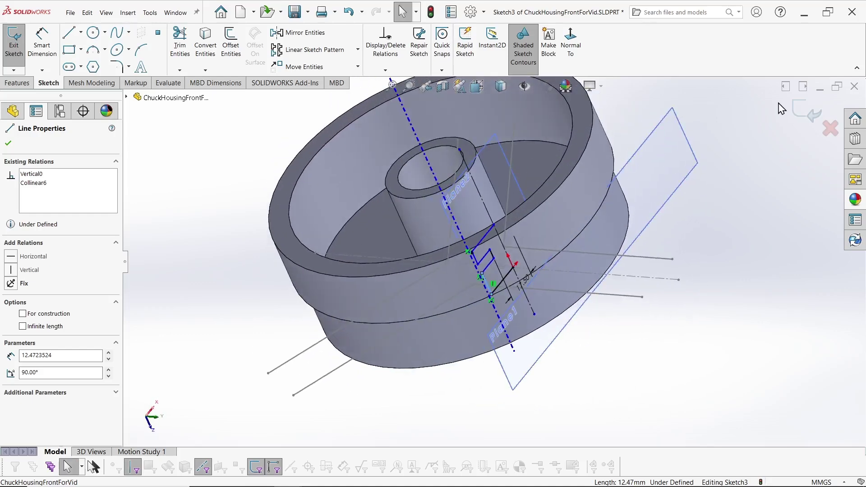
- Close the profile sketch and change its sketch plane from Plane2 to Plane1
{"action": "left_click", "coordinate": [805, 112]}
{"action": "right_click", "coordinate": [39, 314]}
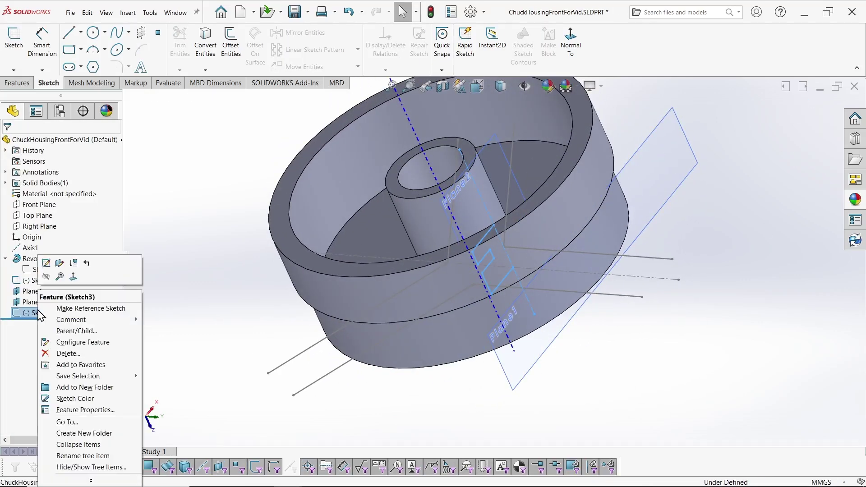
{"action": "left_click", "coordinate": [59, 264]}
{"action": "middle_click_drag", "start_coordinate": [545, 368], "coordinate": [562, 360]}
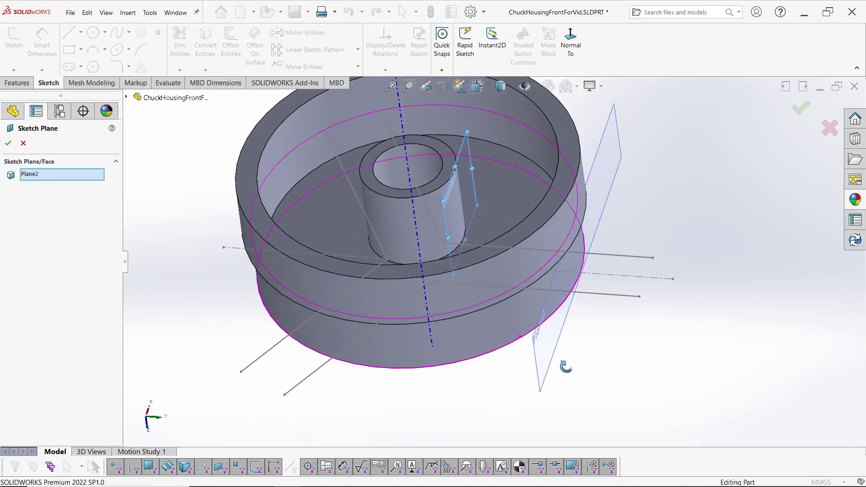
{"action": "left_click", "coordinate": [539, 379]}
{"action": "left_click", "coordinate": [8, 143]}
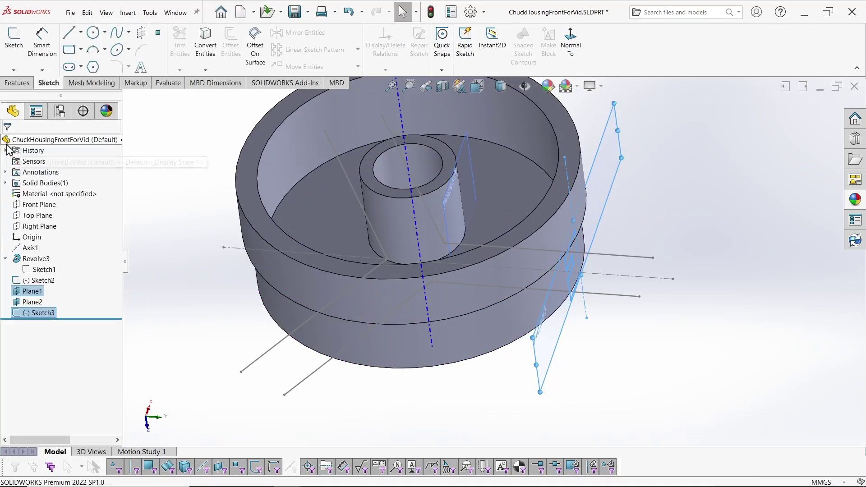
{"action": "left_click", "coordinate": [654, 373]}
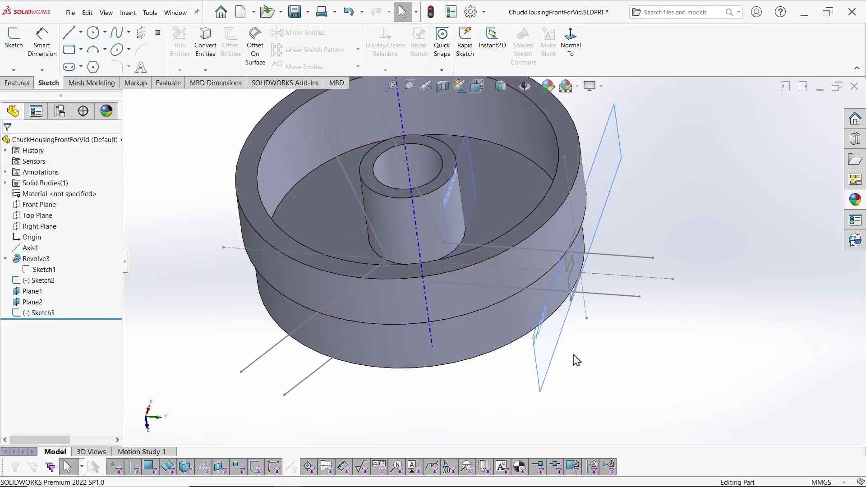
- Reopen the profile sketch and add a Pierce relation between its lower outer corner and the jaw slot line of Sketch2
{"action": "right_click", "coordinate": [45, 318]}
{"action": "left_click", "coordinate": [51, 263]}
{"action": "middle_click_drag", "start_coordinate": [470, 384], "coordinate": [467, 338]}
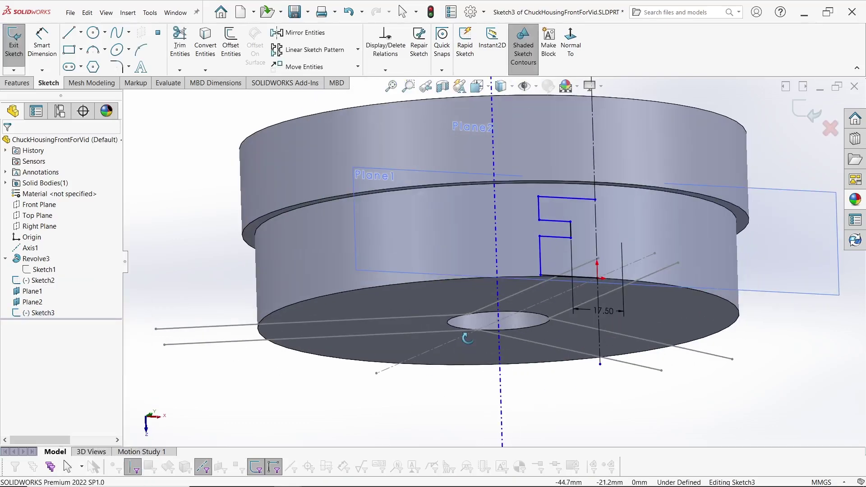
{"action": "left_click", "coordinate": [540, 275]}
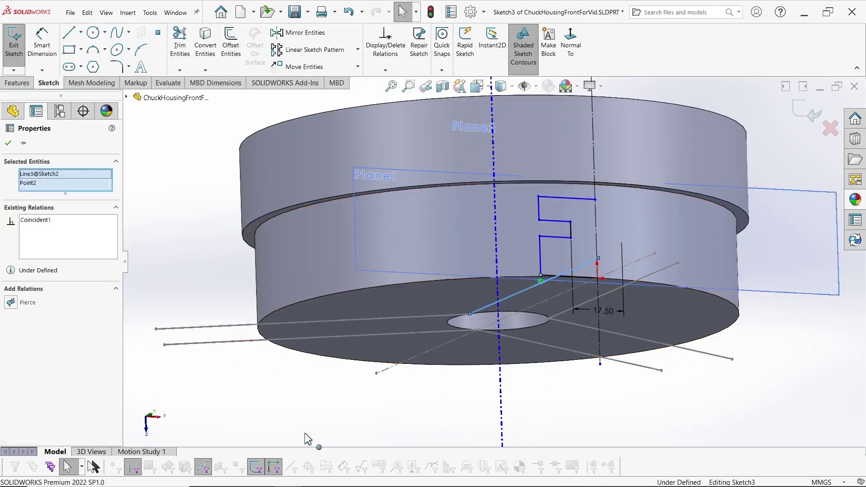
{"action": "left_click", "coordinate": [11, 302]}
{"action": "middle_click_drag", "start_coordinate": [471, 347], "coordinate": [395, 246]}
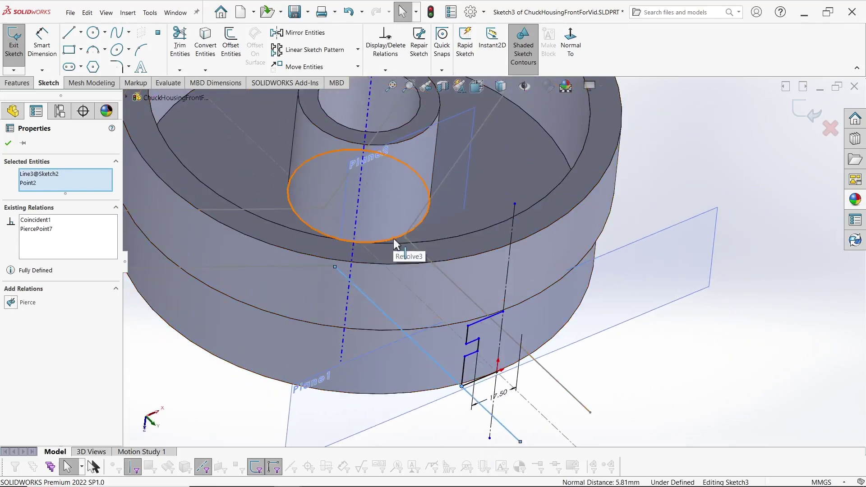
- Convert the central hub's circular base edge into the sketch and make the resulting horizontal line construction geometry
{"action": "key", "text": "Escape"}
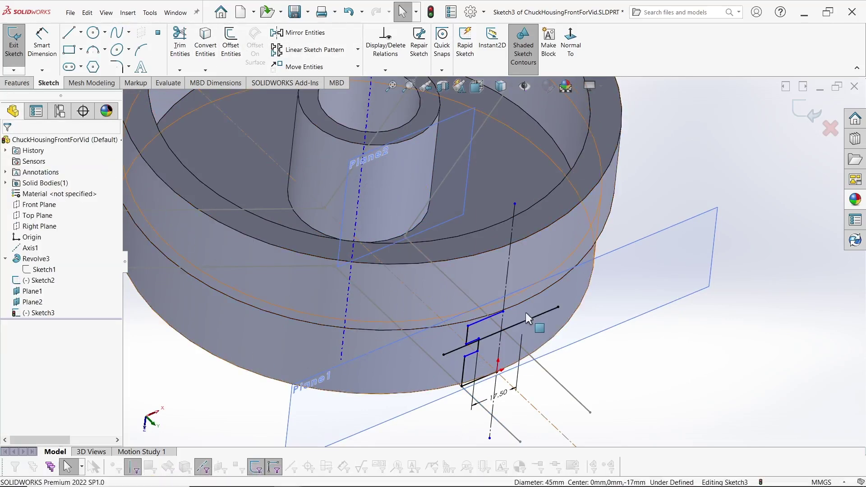
{"action": "left_click", "coordinate": [530, 318]}
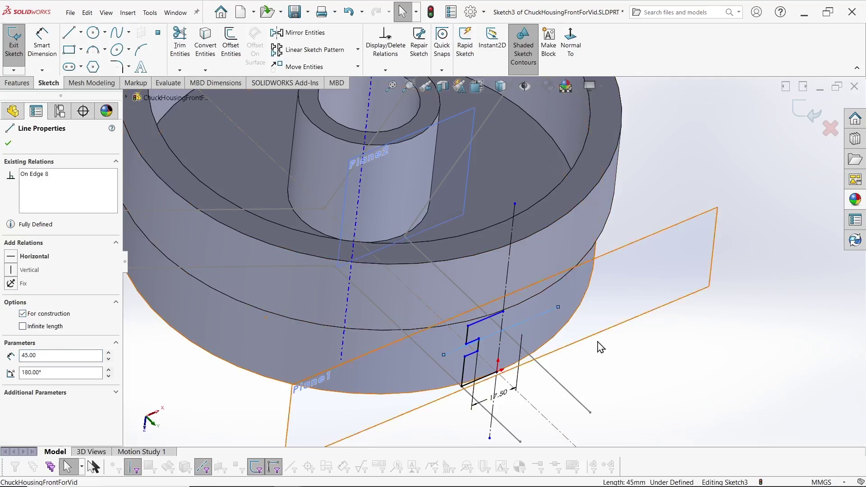
{"action": "left_click", "coordinate": [715, 331]}
{"action": "key", "text": "space"}
{"action": "left_click", "coordinate": [452, 339]}
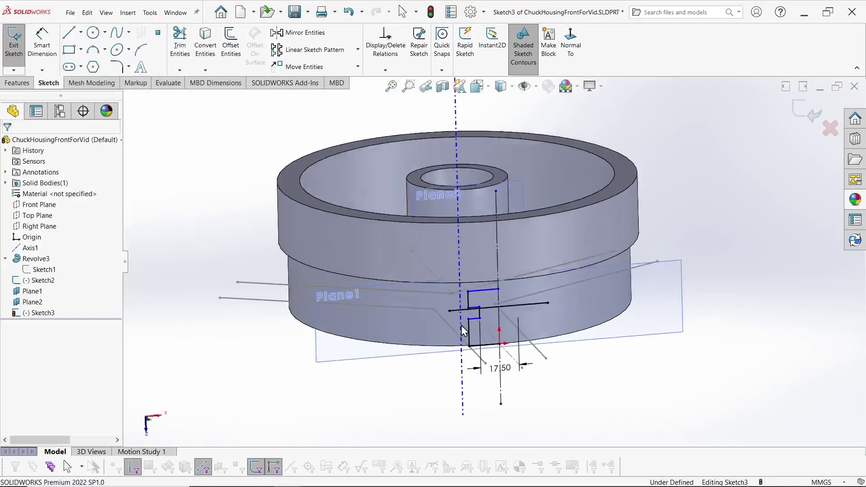
{"action": "scroll", "coordinate": [504, 307], "scroll_direction": "up", "scroll_amount": 5}
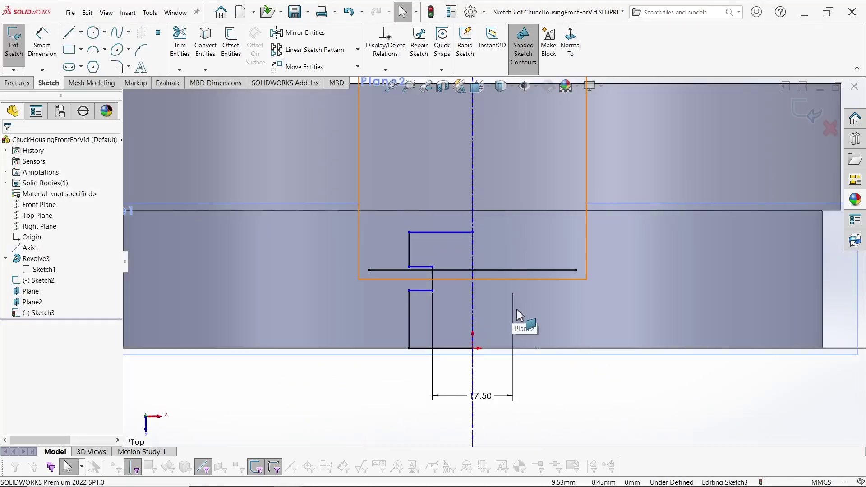
{"action": "left_click", "coordinate": [501, 270]}
{"action": "left_click", "coordinate": [39, 314]}
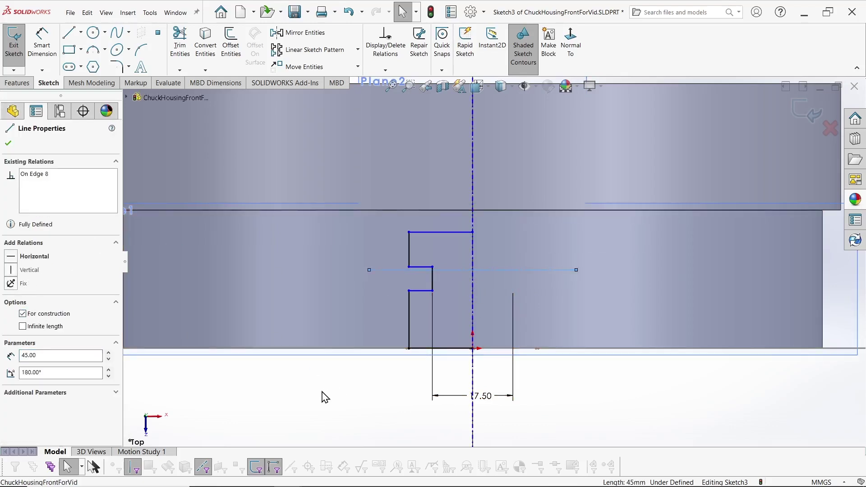
- Dimension the profile's overall height as 24.5 mm between its upper and lower horizontal edges
{"action": "key", "text": "s"}
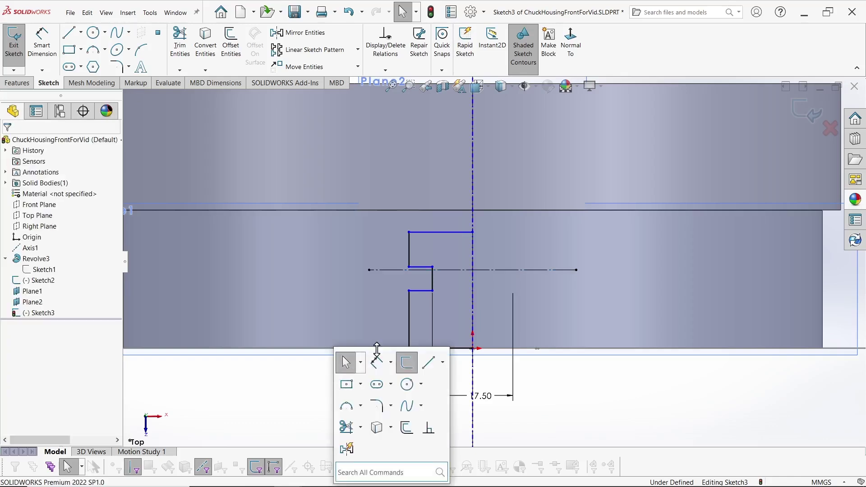
{"action": "left_click", "coordinate": [344, 361]}
{"action": "left_click", "coordinate": [434, 232]}
{"action": "left_click", "coordinate": [421, 348]}
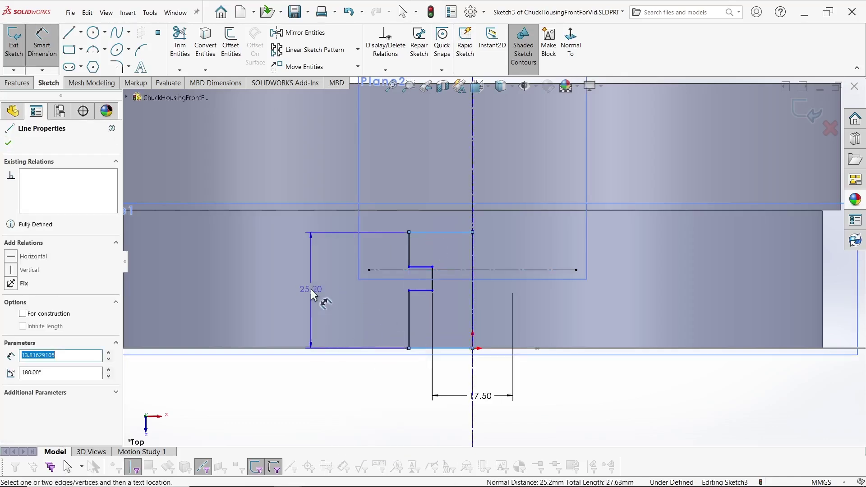
{"action": "left_click", "coordinate": [310, 288]}
{"action": "type", "text": "24.50mm"}
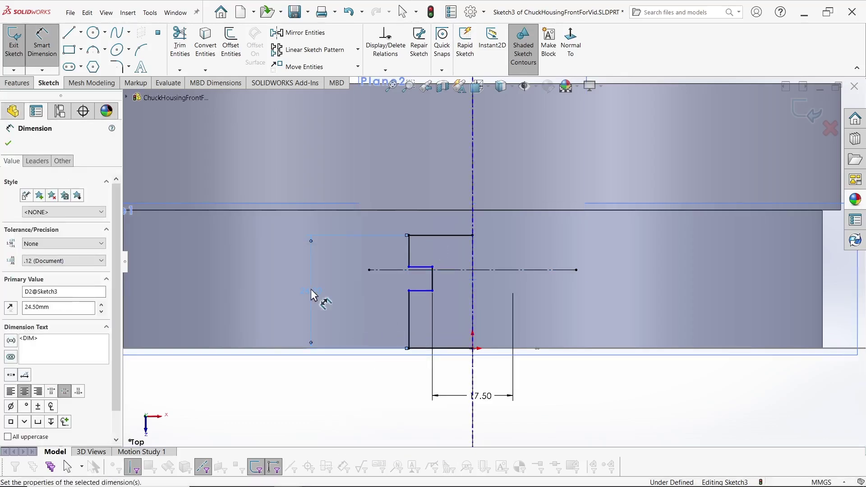
- Dimension the notch's height as 7.5 mm between its two horizontal edges
{"action": "left_click", "coordinate": [418, 268]}
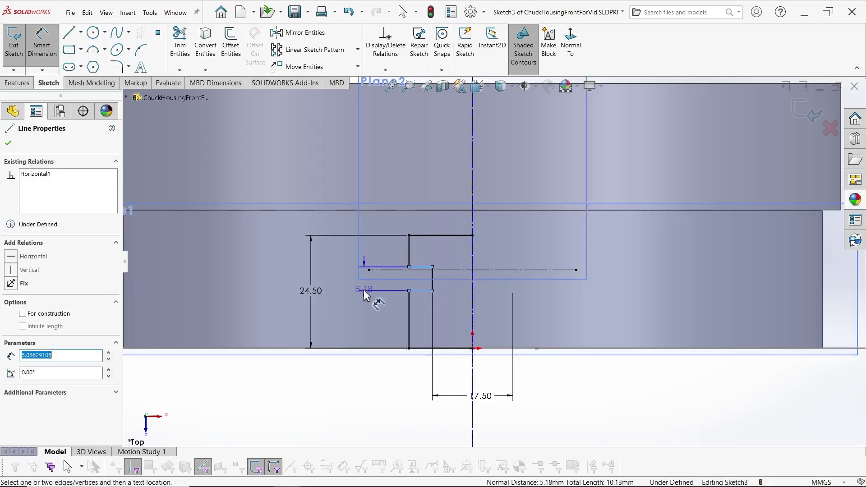
{"action": "left_click", "coordinate": [351, 284]}
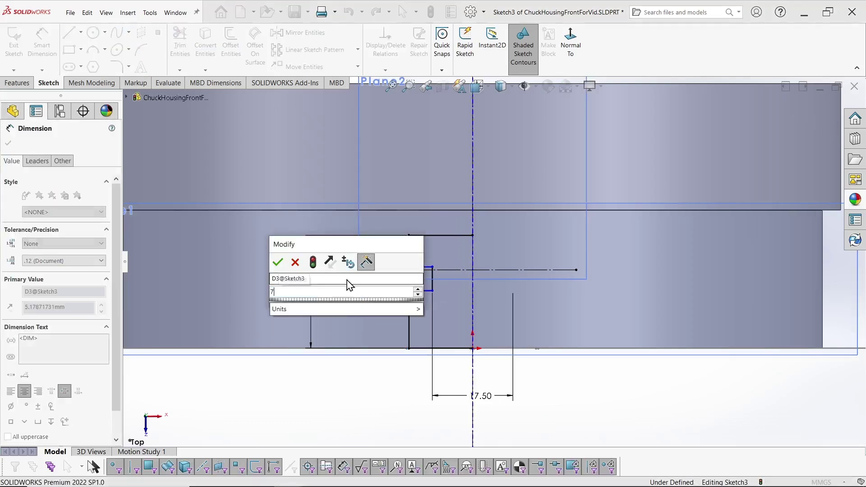
{"action": "key", "text": "Return"}
{"action": "key", "text": "Escape"}
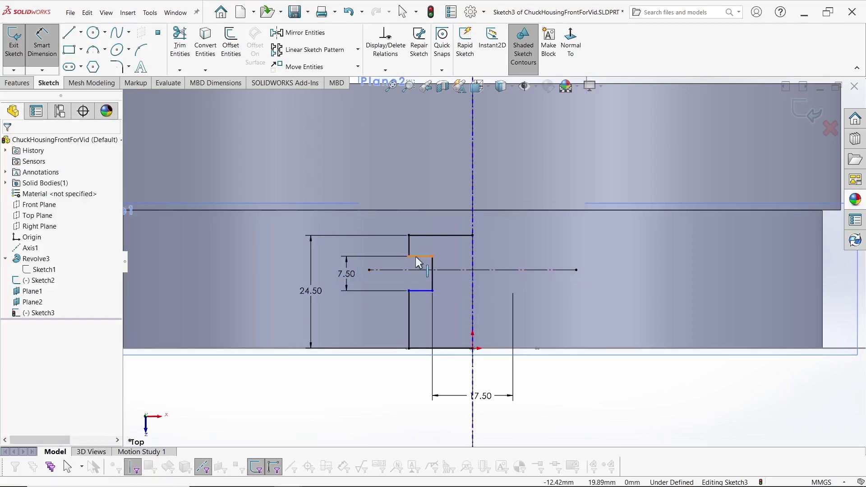
- Move the notch below the horizontal construction line and dimension its upper edge 3.5 mm from that line
{"action": "left_click", "coordinate": [418, 277]}
{"action": "key", "text": "s"}
{"action": "left_click", "coordinate": [636, 306]}
{"action": "left_click", "coordinate": [427, 273]}
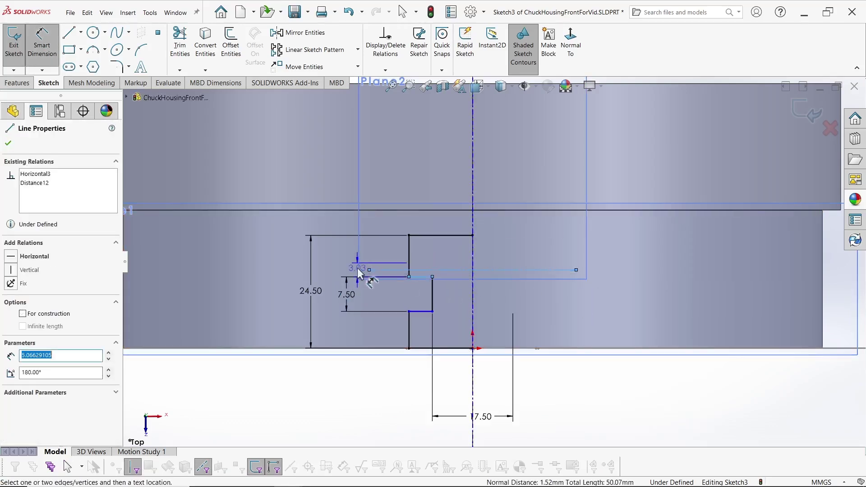
{"action": "key", "text": "Escape"}
{"action": "scroll", "coordinate": [401, 277], "scroll_direction": "down", "scroll_amount": 5}
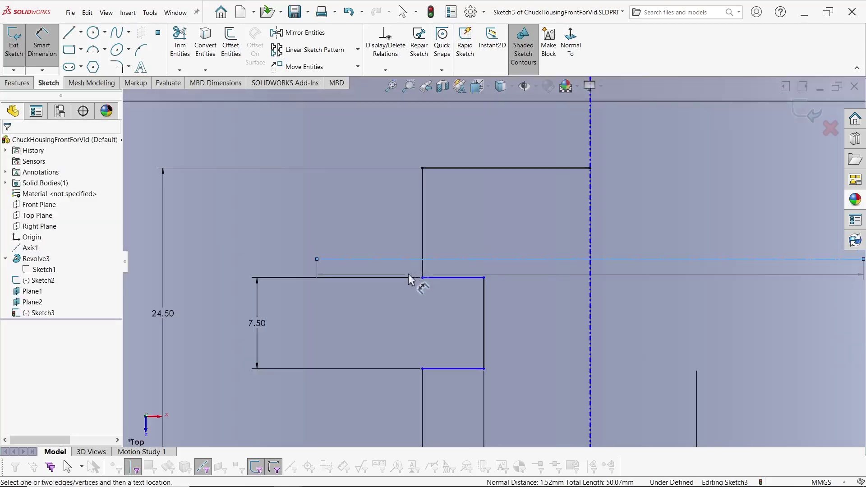
{"action": "left_click", "coordinate": [459, 278]}
{"action": "left_click", "coordinate": [383, 259]}
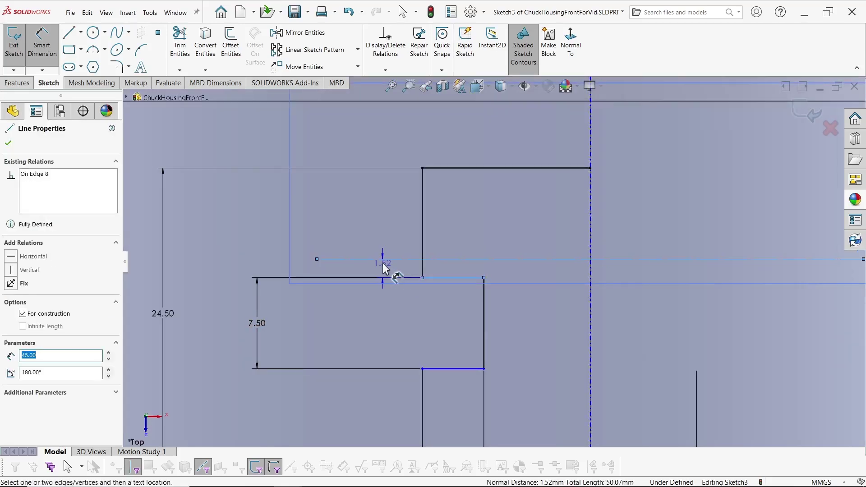
{"action": "left_click", "coordinate": [382, 263]}
{"action": "type", "text": "3.5"}
{"action": "key", "text": "Return"}
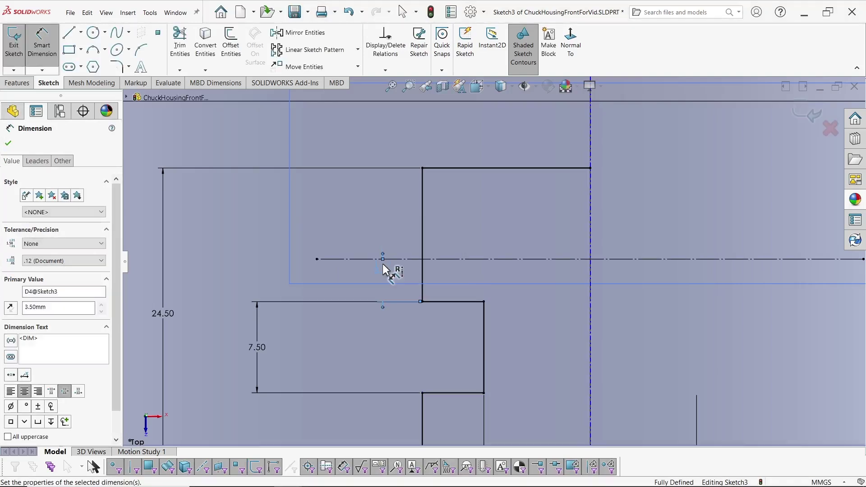
{"action": "scroll", "coordinate": [350, 307], "scroll_direction": "up", "scroll_amount": 3}
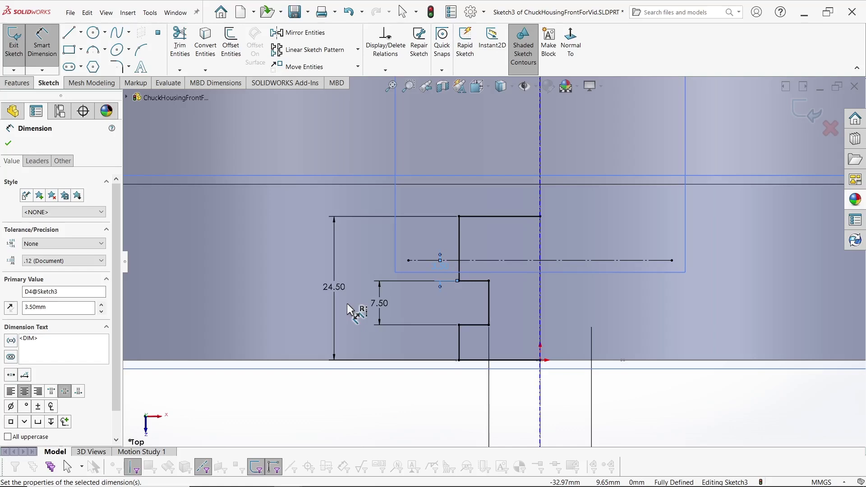
{"action": "key", "text": "Escape"}
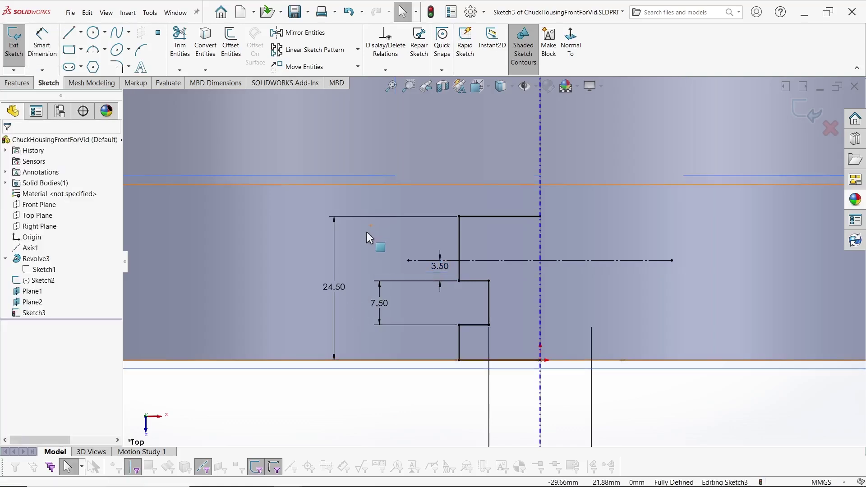
- Mirror all lines of the notched half profile about the vertical centerline and close the sketch
{"action": "left_click", "coordinate": [459, 238]}
{"action": "left_click", "coordinate": [459, 244], "text": "ctrl"}
{"action": "left_click", "coordinate": [474, 281], "text": "ctrl"}
{"action": "left_click", "coordinate": [489, 299], "text": "ctrl"}
{"action": "left_click", "coordinate": [473, 325], "text": "ctrl"}
{"action": "left_click", "coordinate": [458, 342], "text": "ctrl"}
{"action": "left_click", "coordinate": [459, 360], "text": "ctrl"}
{"action": "left_click", "coordinate": [479, 364], "text": "ctrl"}
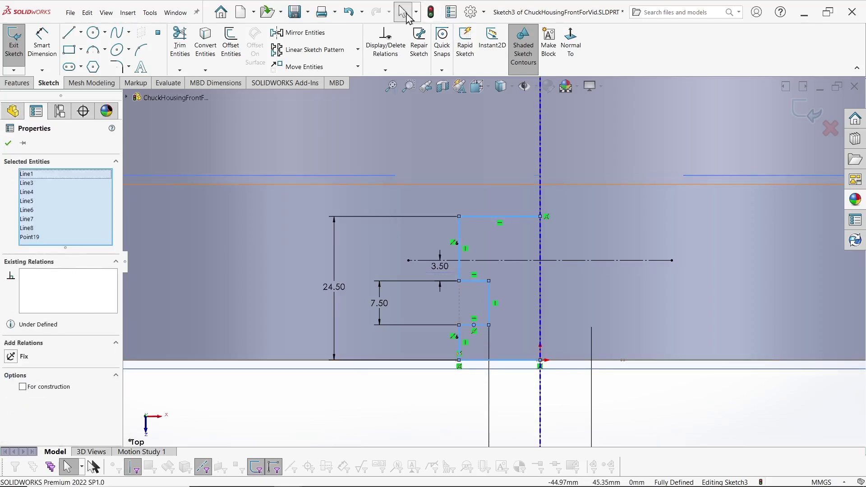
{"action": "left_click", "coordinate": [300, 32]}
{"action": "left_click", "coordinate": [540, 411]}
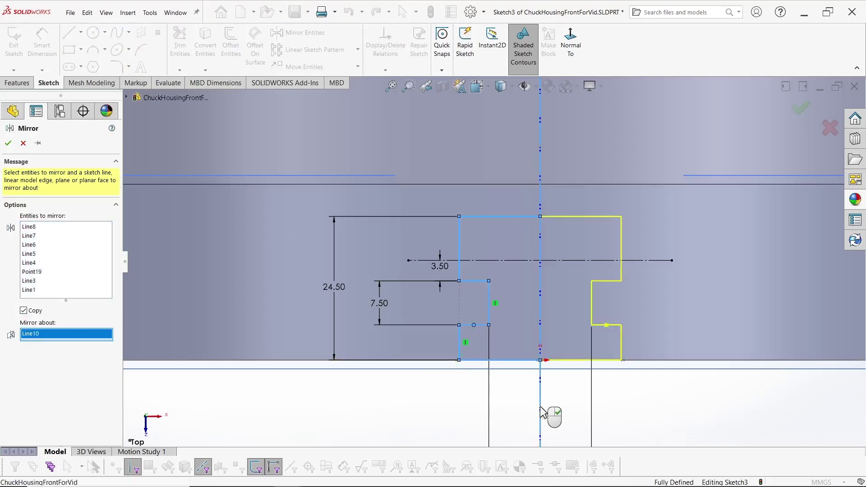
{"action": "left_click", "coordinate": [8, 143]}
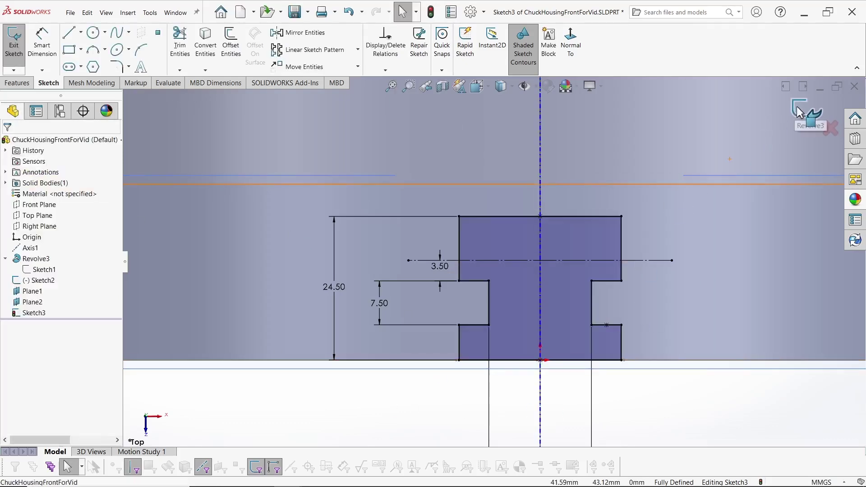
{"action": "left_click", "coordinate": [799, 111]}
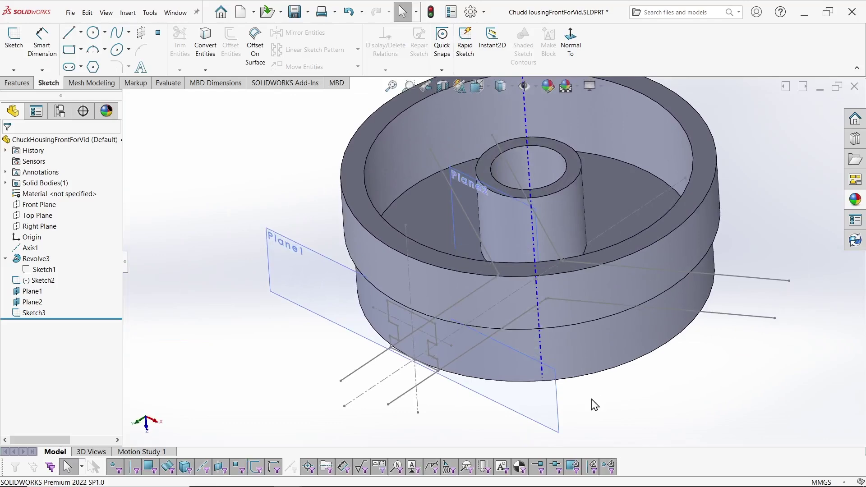
- Cut the notched jaw slot profile inward with an Up To Surface end condition, ending at the central hub's outer cylindrical face
{"action": "left_click", "coordinate": [14, 83]}
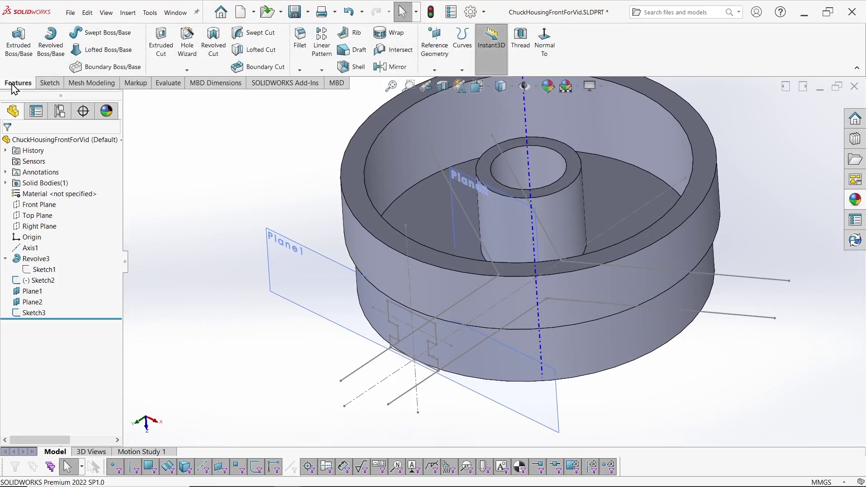
{"action": "left_click", "coordinate": [160, 39]}
{"action": "left_click", "coordinate": [127, 97]}
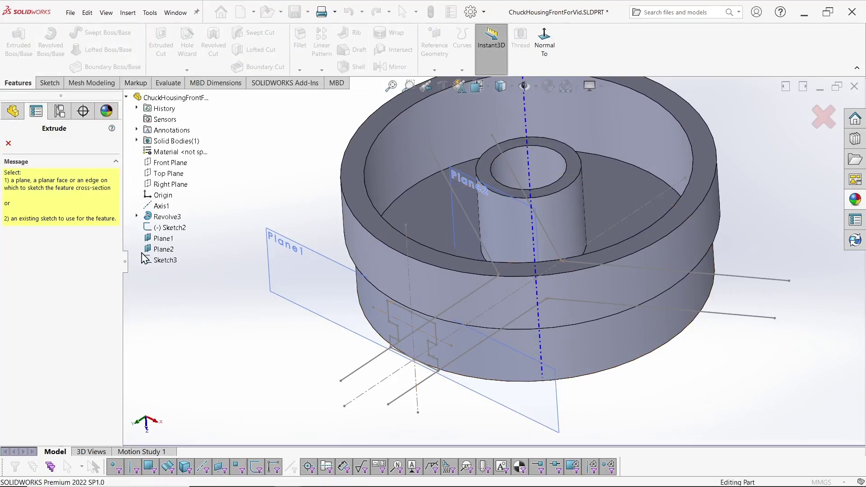
{"action": "left_click", "coordinate": [158, 260]}
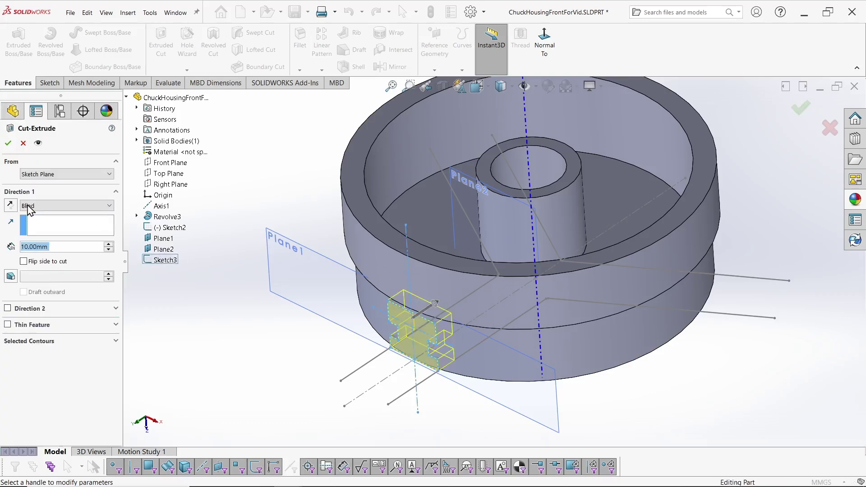
{"action": "left_click", "coordinate": [25, 209]}
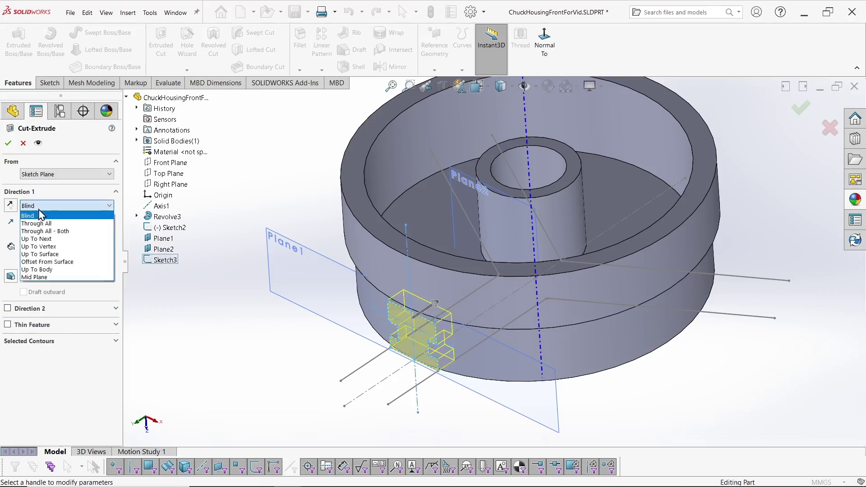
{"action": "left_click", "coordinate": [40, 255]}
{"action": "left_click", "coordinate": [499, 240]}
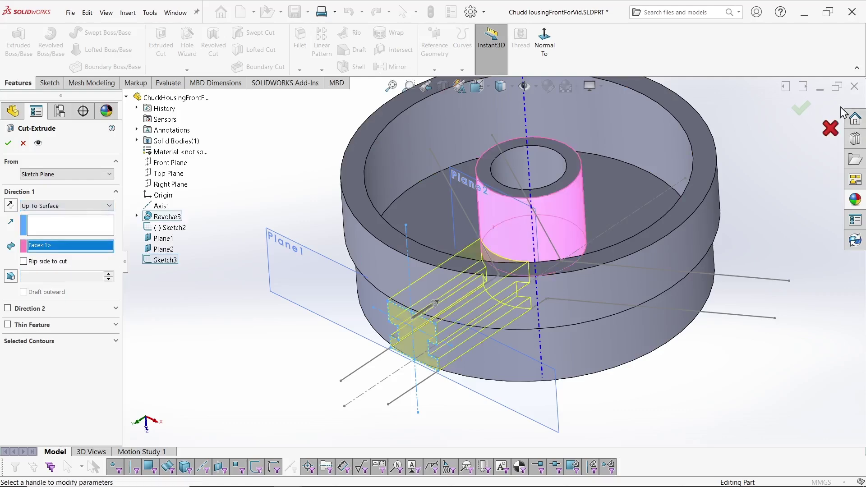
{"action": "left_click", "coordinate": [802, 109]}
{"action": "middle_click_drag", "start_coordinate": [469, 402], "coordinate": [426, 344]}
{"action": "scroll", "coordinate": [427, 344], "scroll_direction": "down", "scroll_amount": 3}
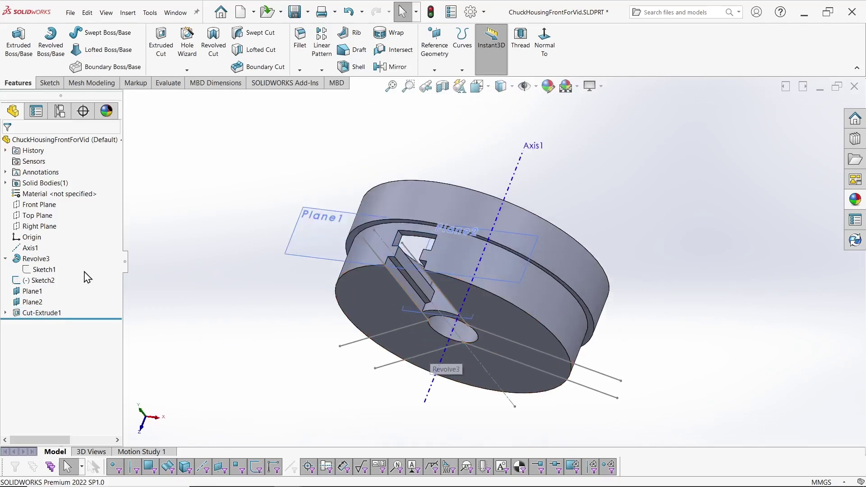
- Hide Sketch2, Plane1 and Plane2
{"action": "left_click", "coordinate": [45, 274]}
{"action": "left_click", "coordinate": [33, 291]}
{"action": "left_click", "coordinate": [33, 302], "text": "ctrl"}
{"action": "right_click", "coordinate": [33, 302]}
{"action": "left_click", "coordinate": [43, 283]}
{"action": "middle_click_drag", "start_coordinate": [178, 319], "coordinate": [280, 347]}
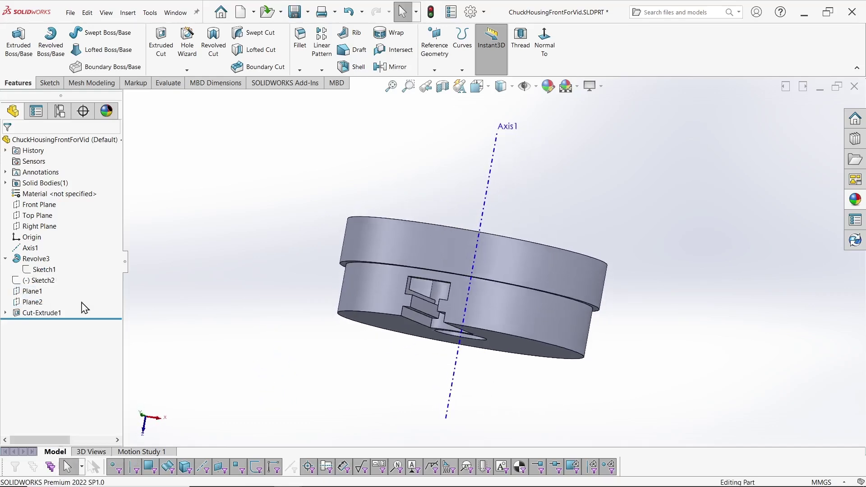
- Circular-pattern the jaw slot cut about Axis1 with 3 equally spaced instances over 360 degrees
{"action": "left_click", "coordinate": [40, 313]}
{"action": "left_click", "coordinate": [322, 70]}
{"action": "left_click", "coordinate": [347, 93]}
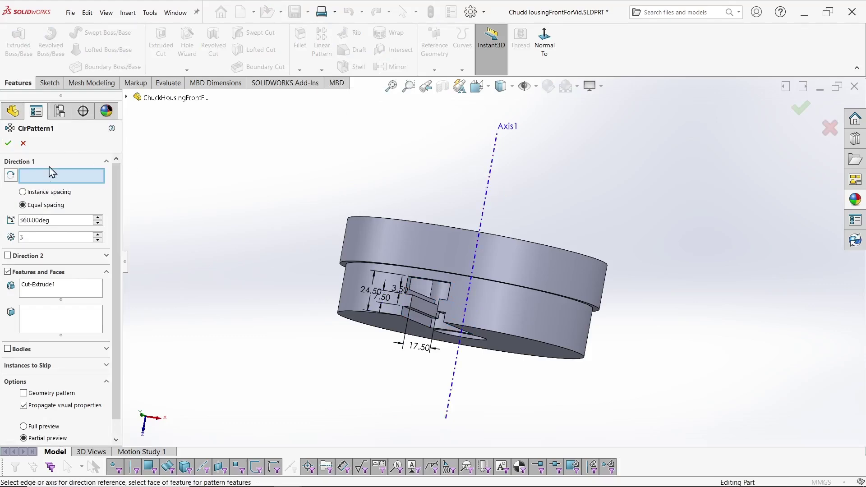
{"action": "left_click", "coordinate": [490, 177]}
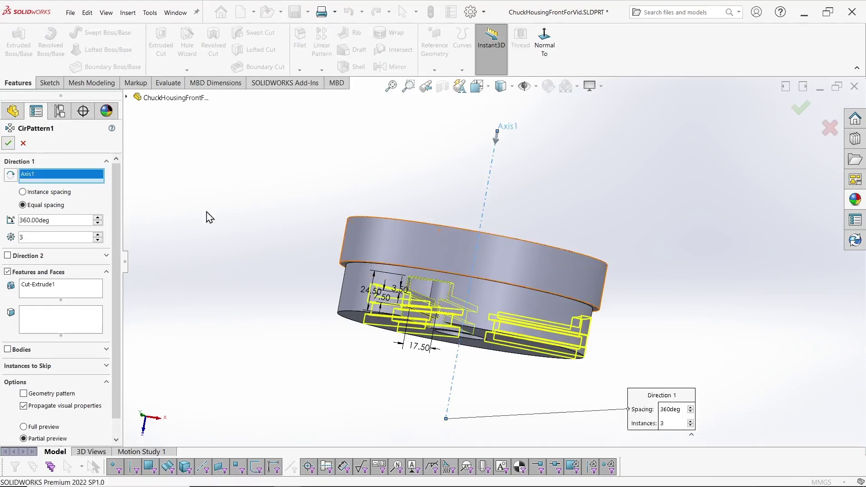
{"action": "middle_click_drag", "start_coordinate": [333, 194], "coordinate": [360, 259]}
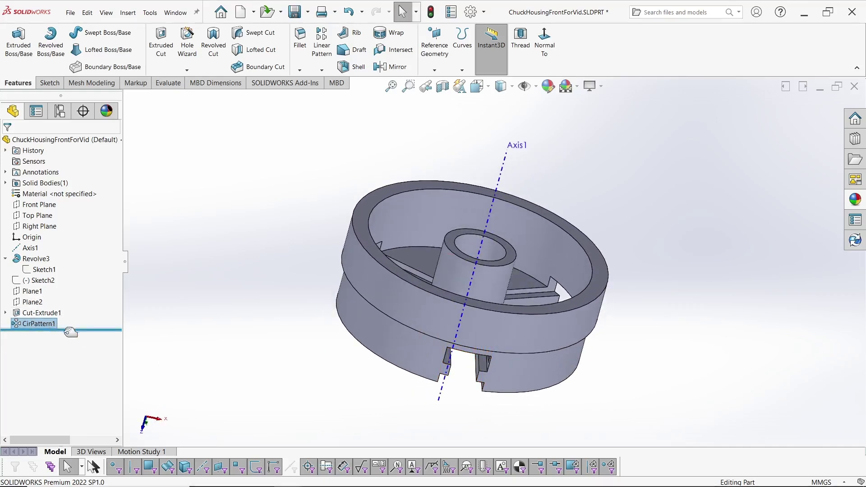
- Roll the model back to before the circular pattern and delete Plane2
{"action": "left_click_drag", "start_coordinate": [58, 330], "coordinate": [85, 328]}
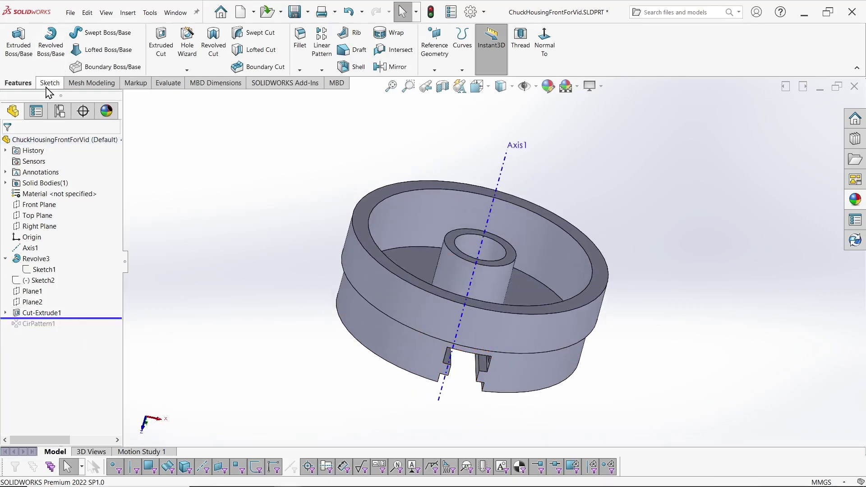
{"action": "middle_click_drag", "start_coordinate": [226, 328], "coordinate": [257, 331]}
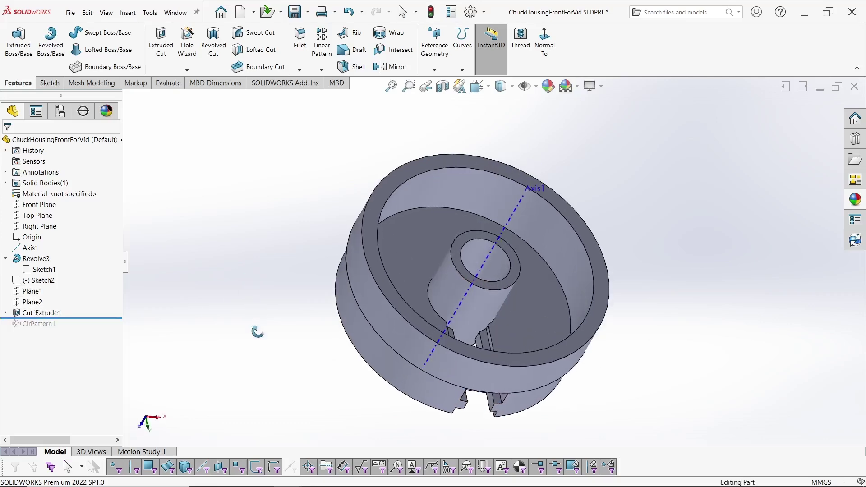
{"action": "right_click", "coordinate": [29, 306]}
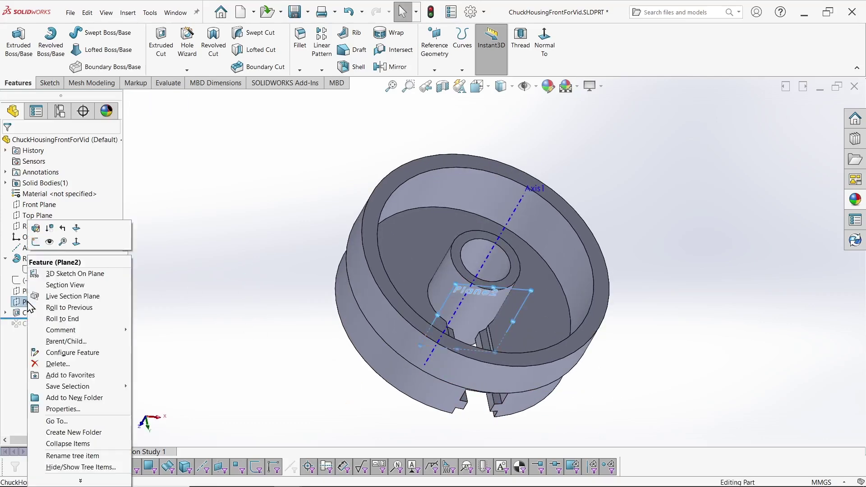
{"action": "left_click", "coordinate": [56, 364]}
{"action": "left_click", "coordinate": [498, 193]}
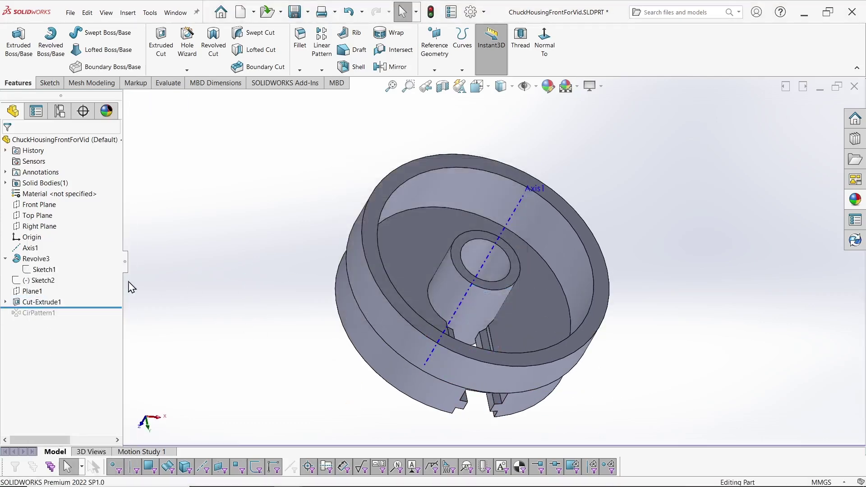
- Start a sketch on Plane1 and draw a circle centred on Axis1, above the housing's rim
{"action": "right_click", "coordinate": [36, 296]}
{"action": "left_click", "coordinate": [48, 228]}
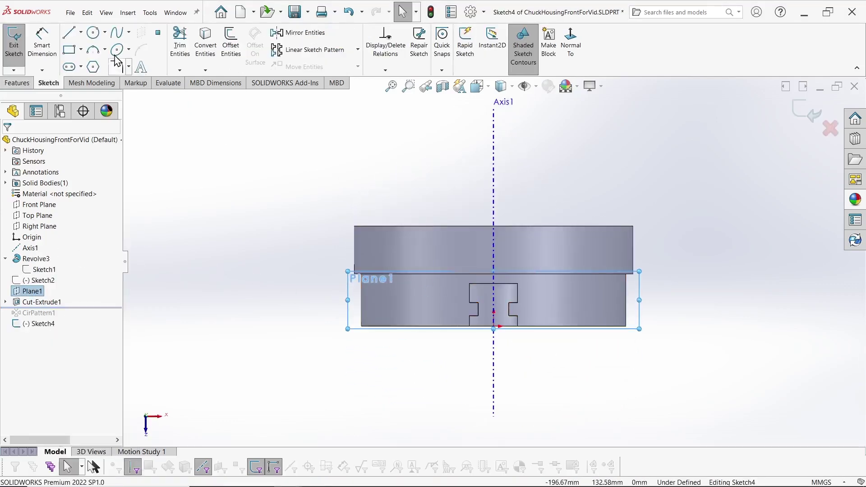
{"action": "left_click", "coordinate": [93, 32]}
{"action": "left_click", "coordinate": [493, 171]}
{"action": "left_click", "coordinate": [517, 187]}
{"action": "key", "text": "Escape"}
- Dimension the circle's diameter as 40 mm
{"action": "key", "text": "s"}
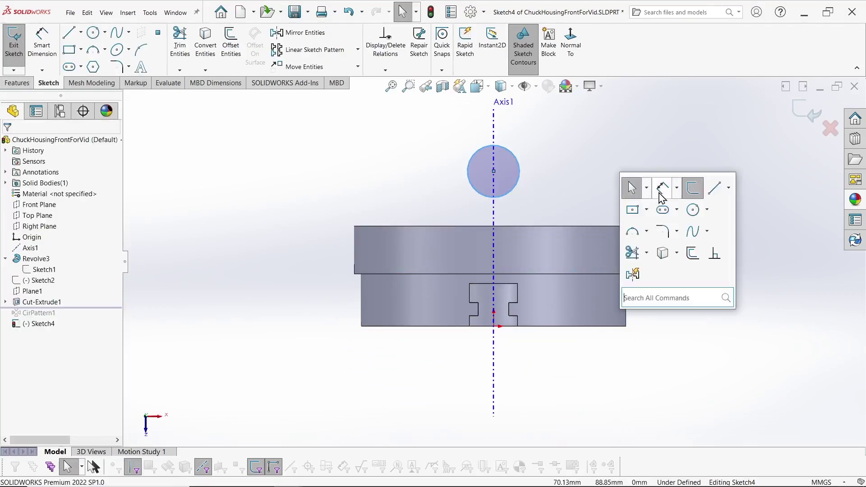
{"action": "left_click", "coordinate": [662, 187]}
{"action": "left_click", "coordinate": [518, 163]}
{"action": "left_click", "coordinate": [573, 153]}
{"action": "type", "text": "40"}
{"action": "key", "text": "Return"}
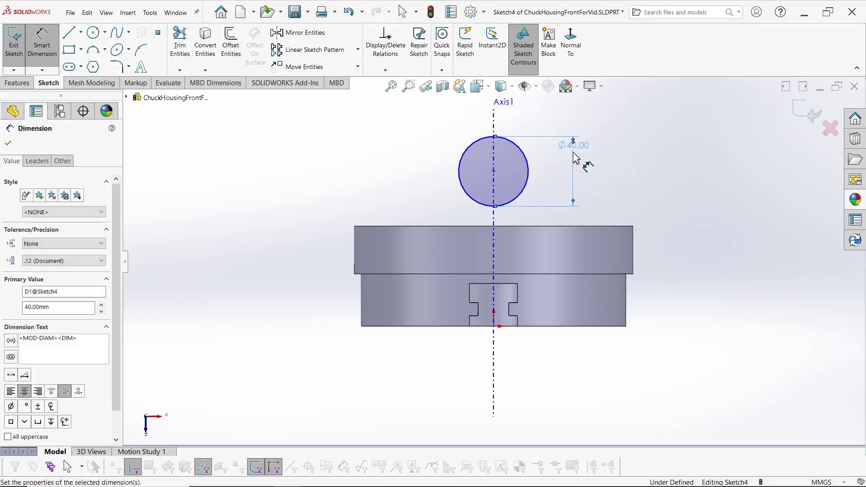
- Make the circle's centre point coincident with the housing rim's upper edge
{"action": "key", "text": "Escape"}
{"action": "left_click", "coordinate": [494, 171]}
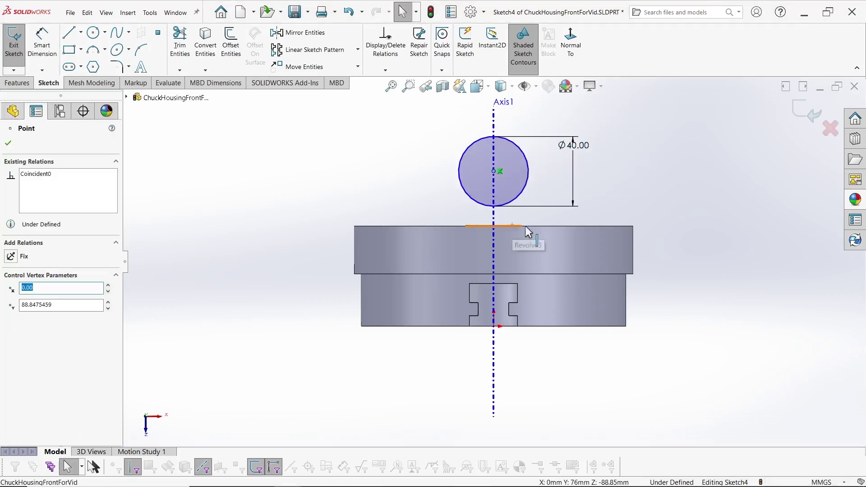
{"action": "left_click", "coordinate": [517, 231], "text": "ctrl"}
{"action": "left_click", "coordinate": [10, 316]}
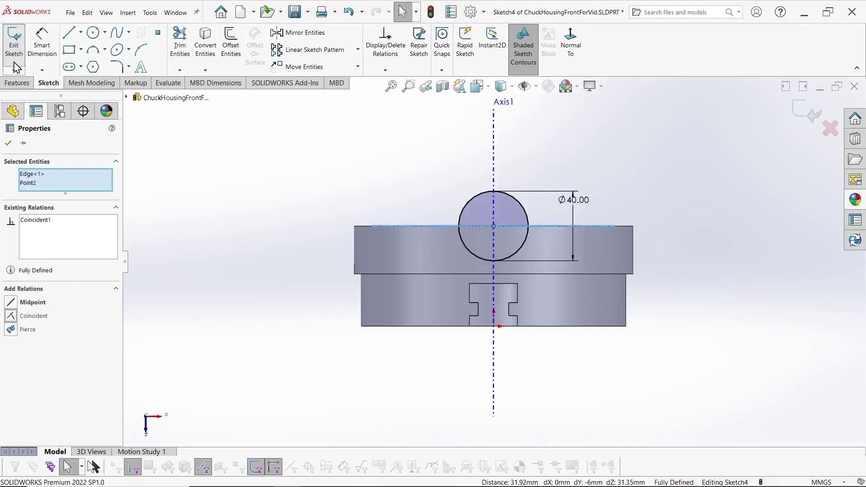
- Extrude-cut the 40 mm circle into the rim wall with an Up To Next end condition
{"action": "left_click", "coordinate": [17, 82]}
{"action": "left_click", "coordinate": [161, 43]}
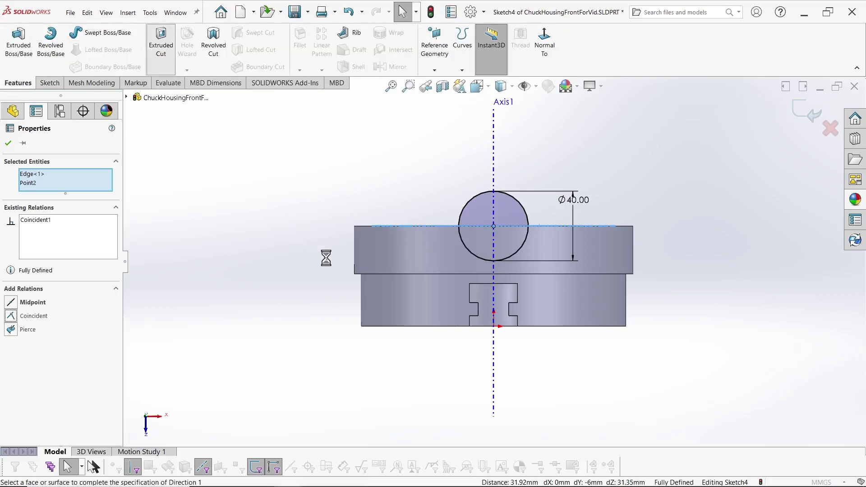
{"action": "left_click", "coordinate": [63, 205]}
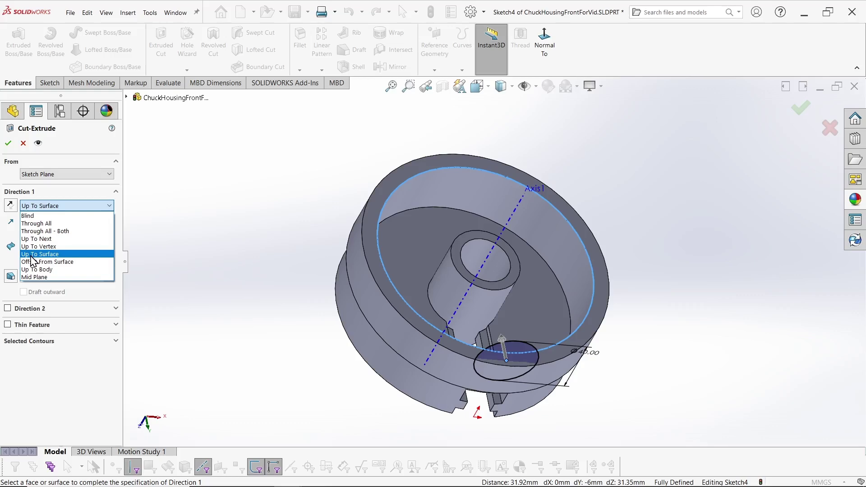
{"action": "left_click", "coordinate": [35, 239]}
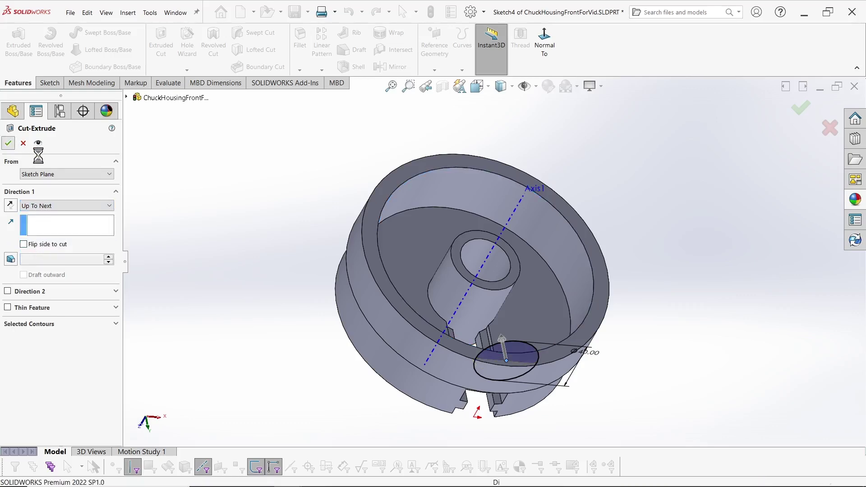
{"action": "middle_click_drag", "start_coordinate": [471, 359], "coordinate": [446, 402]}
{"action": "scroll", "coordinate": [448, 406], "scroll_direction": "down", "scroll_amount": 5}
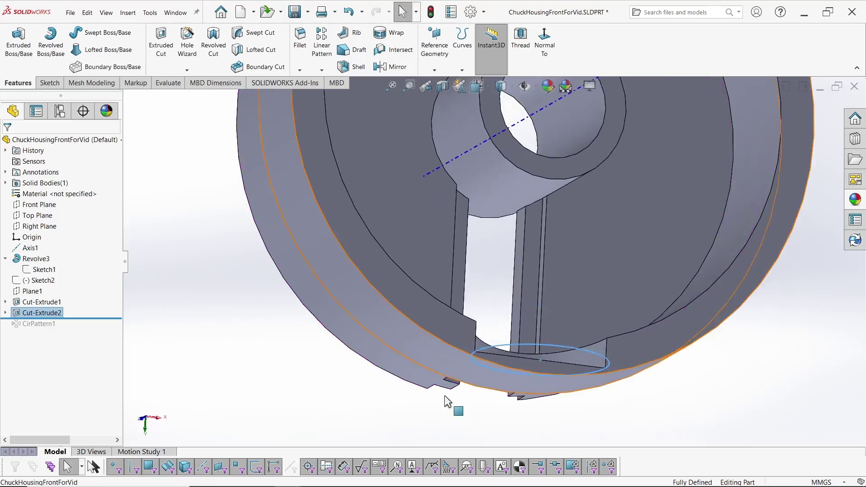
- Edit the circular rim cut to add Direction 2 with an Up To Next end condition
{"action": "left_click", "coordinate": [38, 293]}
{"action": "key", "text": "space"}
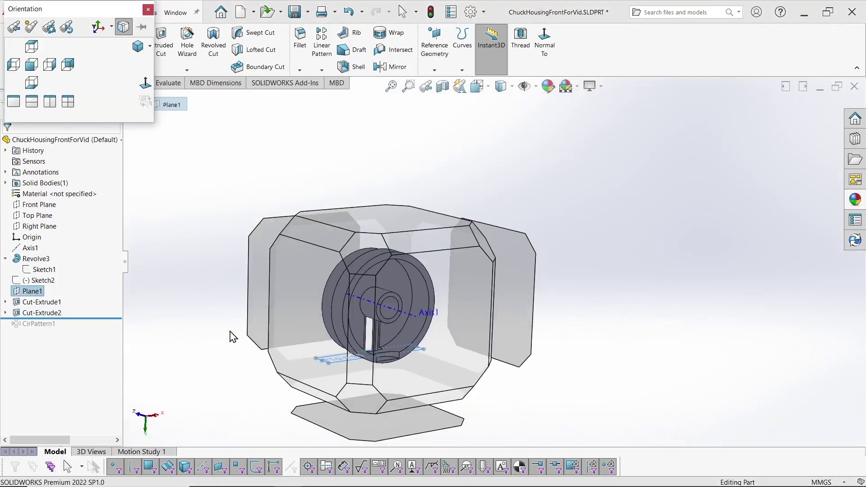
{"action": "left_click", "coordinate": [453, 369]}
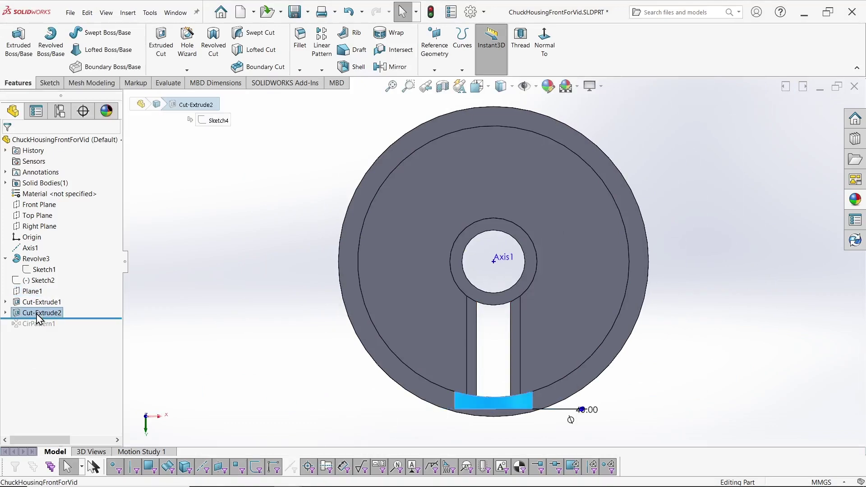
{"action": "right_click", "coordinate": [40, 312]}
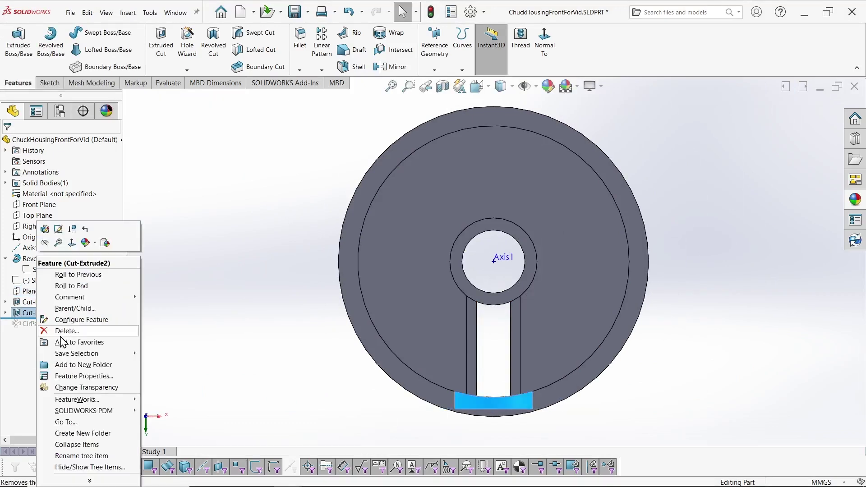
{"action": "left_click", "coordinate": [44, 229]}
{"action": "left_click", "coordinate": [8, 290]}
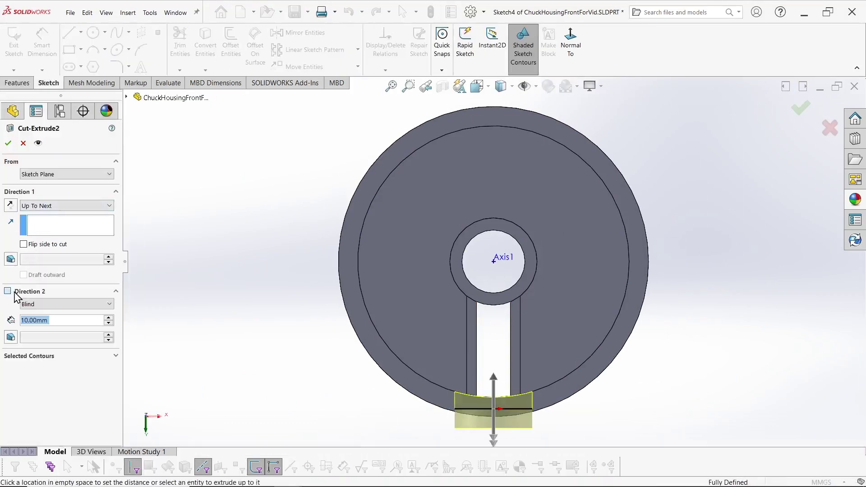
{"action": "left_click", "coordinate": [54, 303]}
{"action": "left_click", "coordinate": [39, 336]}
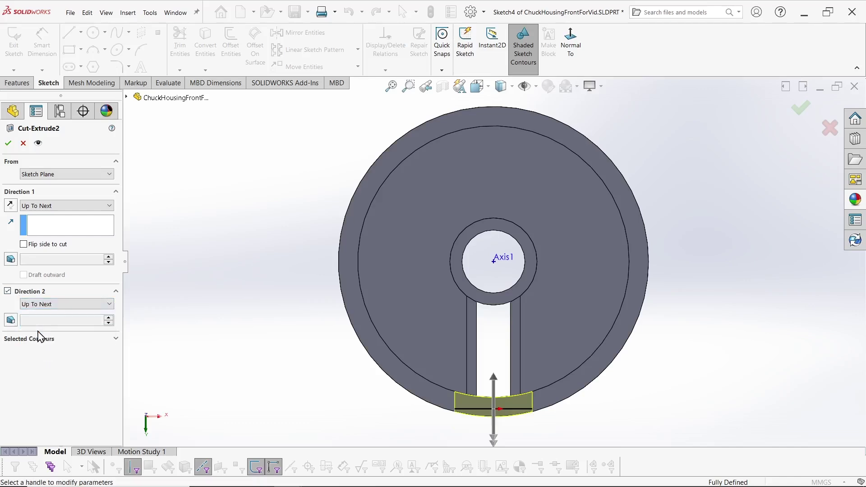
{"action": "left_click", "coordinate": [8, 143]}
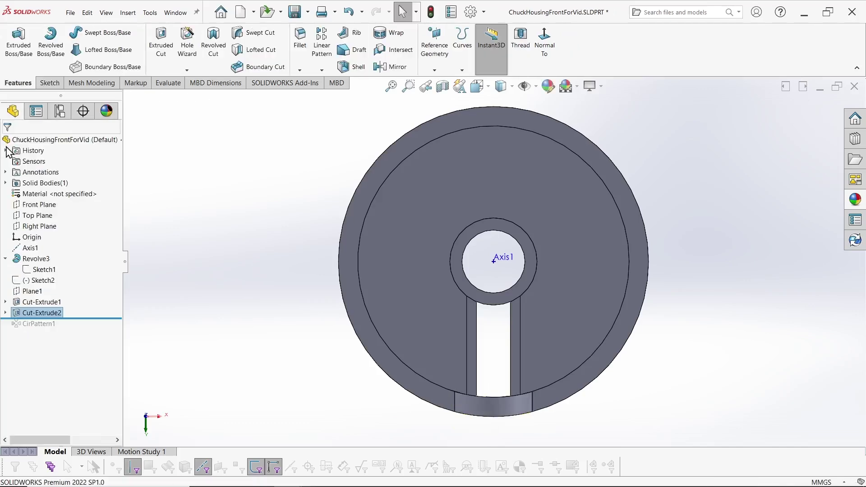
- Sketch a vertical construction line about 155 mm long through the housing's centre on the rim's annular end face
{"action": "left_click", "coordinate": [62, 86]}
{"action": "left_click", "coordinate": [14, 45]}
{"action": "left_click", "coordinate": [388, 370]}
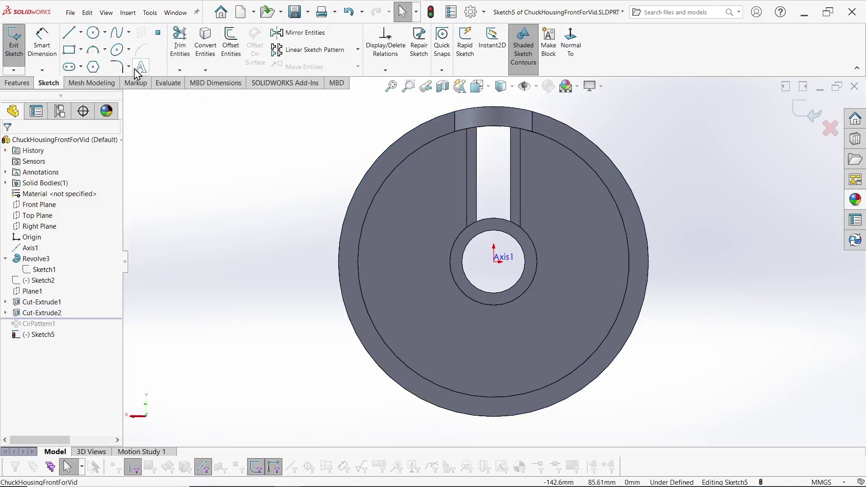
{"action": "left_click", "coordinate": [494, 358]}
{"action": "scroll", "coordinate": [498, 207], "scroll_direction": "up", "scroll_amount": 3}
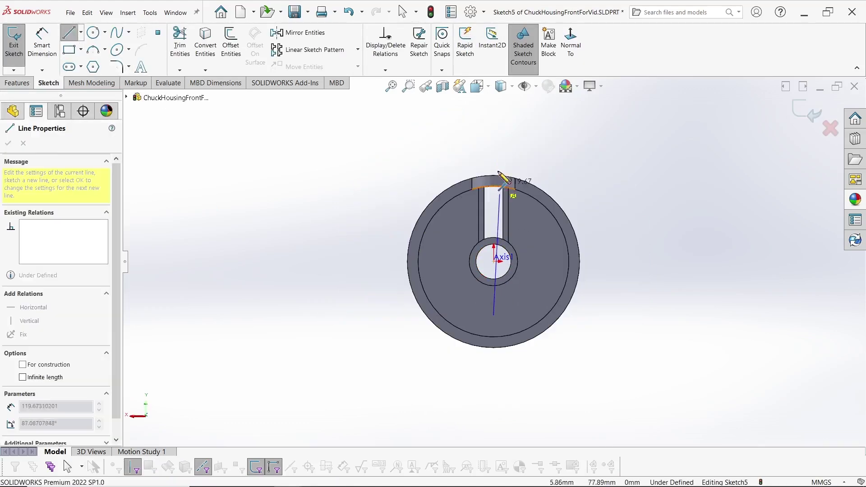
{"action": "left_click", "coordinate": [494, 148]}
{"action": "key", "text": "Escape"}
{"action": "left_click", "coordinate": [494, 162]}
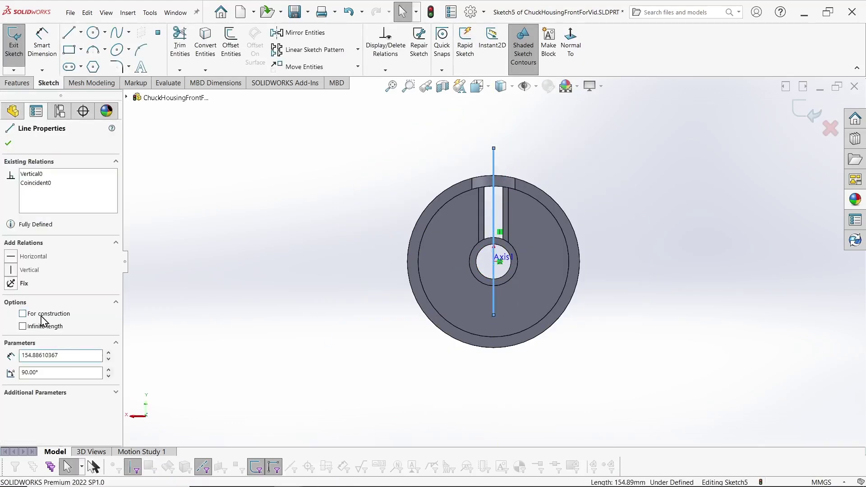
- Sketch a corner rectangle about 10.8 mm high beside the centerline, overlapping one side edge of the circular rim cut
{"action": "scroll", "coordinate": [495, 176], "scroll_direction": "down", "scroll_amount": 4}
{"action": "left_click", "coordinate": [68, 51]}
{"action": "scroll", "coordinate": [451, 204], "scroll_direction": "down", "scroll_amount": 3}
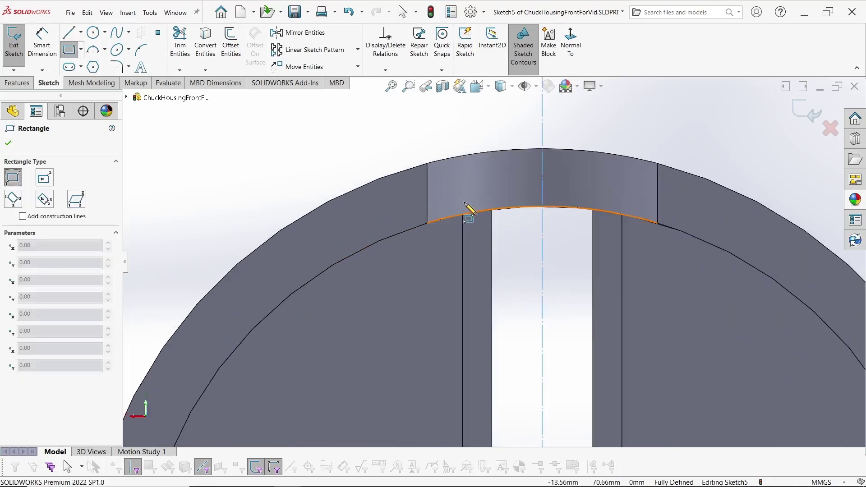
{"action": "left_click_drag", "start_coordinate": [451, 193], "coordinate": [398, 255]}
{"action": "key", "text": "Escape"}
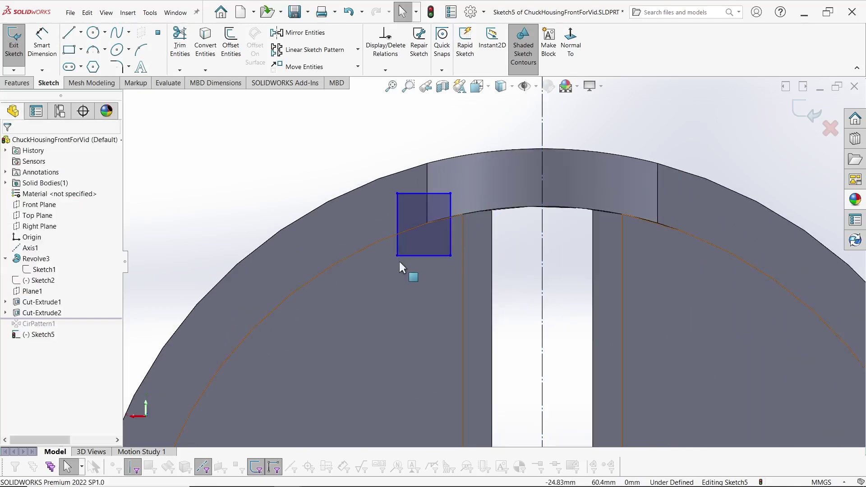
- Dimension the rectangle's outer vertical side as a 55 mm doubled distance across the construction centerline
{"action": "key", "text": "s"}
{"action": "left_click", "coordinate": [457, 311]}
{"action": "left_click", "coordinate": [397, 243]}
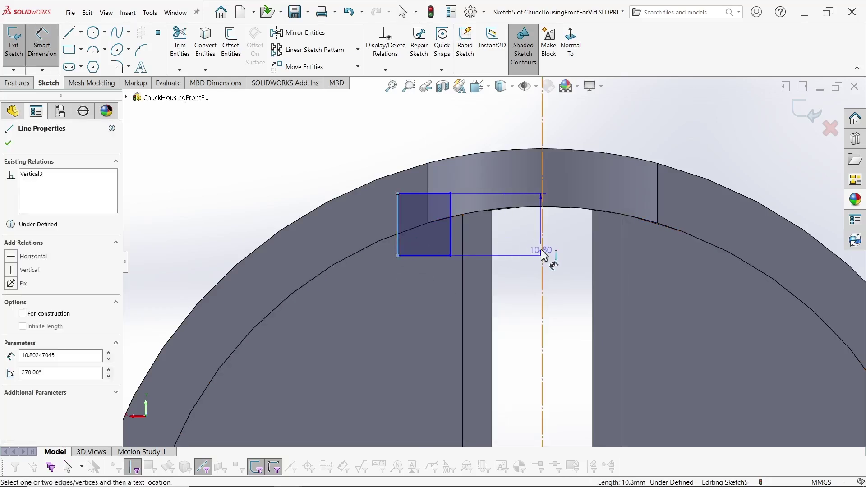
{"action": "left_click", "coordinate": [542, 249]}
{"action": "left_click", "coordinate": [564, 262]}
{"action": "type", "text": "55"}
{"action": "key", "text": "Return"}
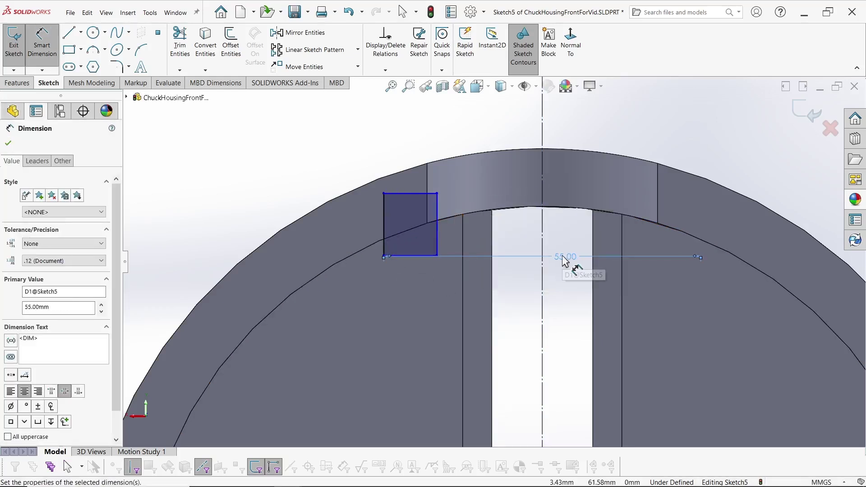
- Dimension the rectangle's inner vertical side as a 30 mm doubled distance across the construction centerline
{"action": "left_click", "coordinate": [436, 244]}
{"action": "left_click", "coordinate": [542, 246]}
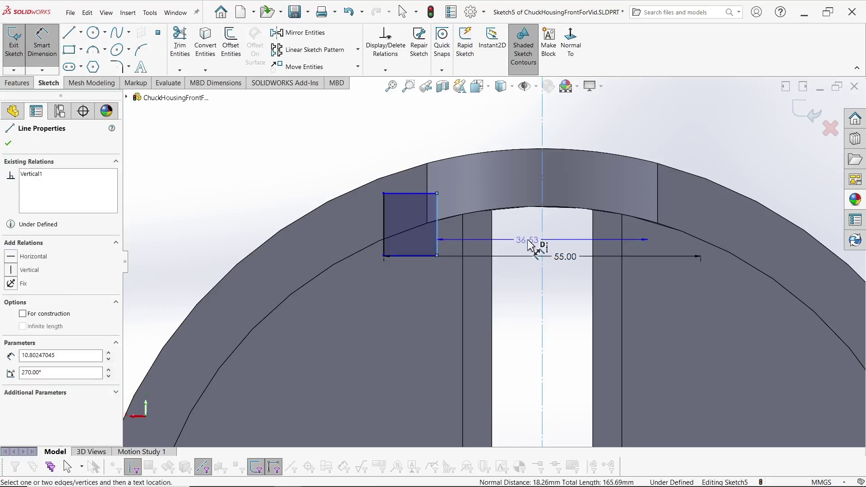
{"action": "left_click", "coordinate": [572, 245]}
{"action": "type", "text": "30"}
{"action": "key", "text": "Return"}
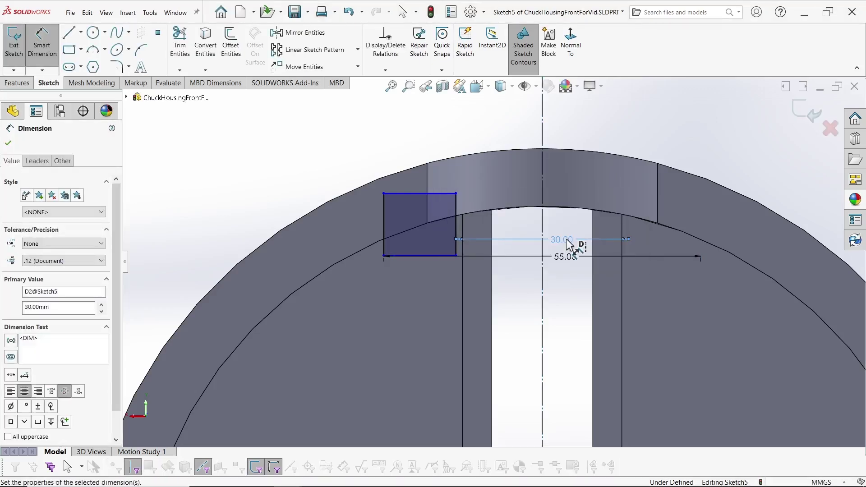
- Set the rectangle's height to 6 mm
{"action": "left_click", "coordinate": [453, 194]}
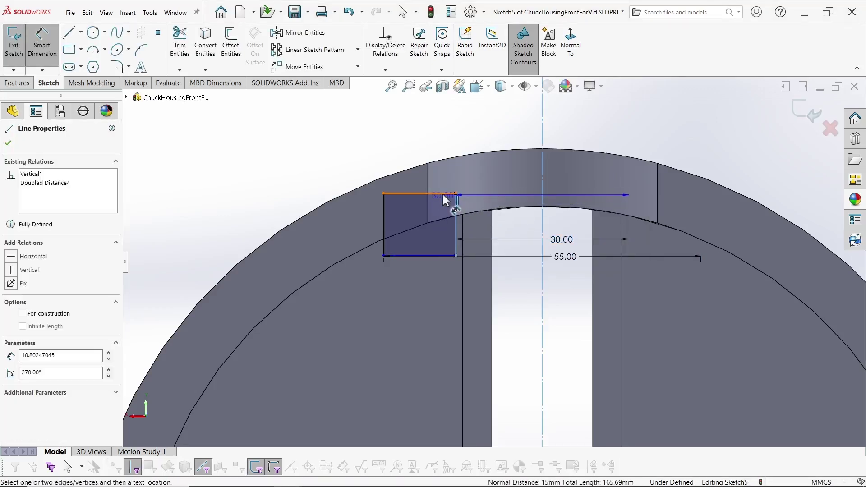
{"action": "key", "text": "Escape"}
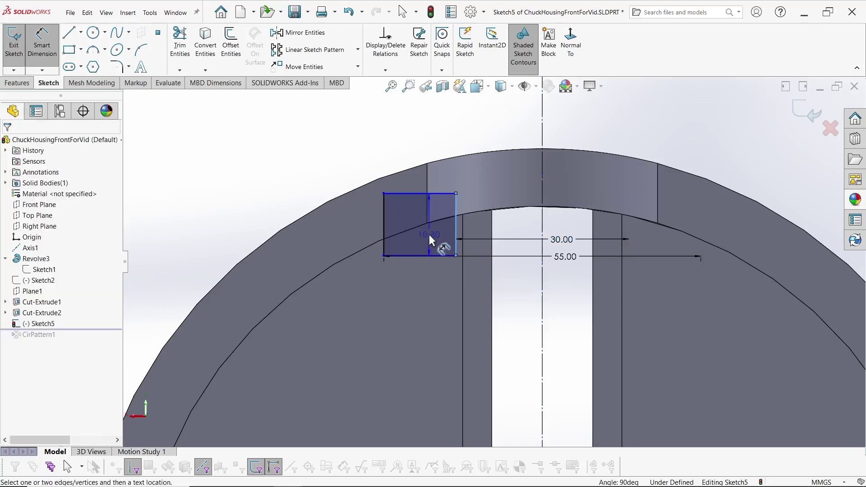
{"action": "left_click", "coordinate": [456, 231]}
{"action": "left_click", "coordinate": [508, 227]}
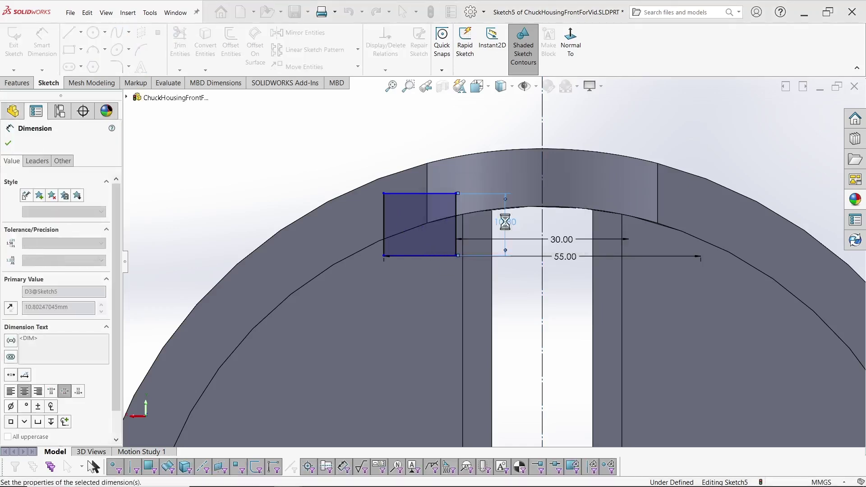
{"action": "type", "text": "6"}
{"action": "key", "text": "Return"}
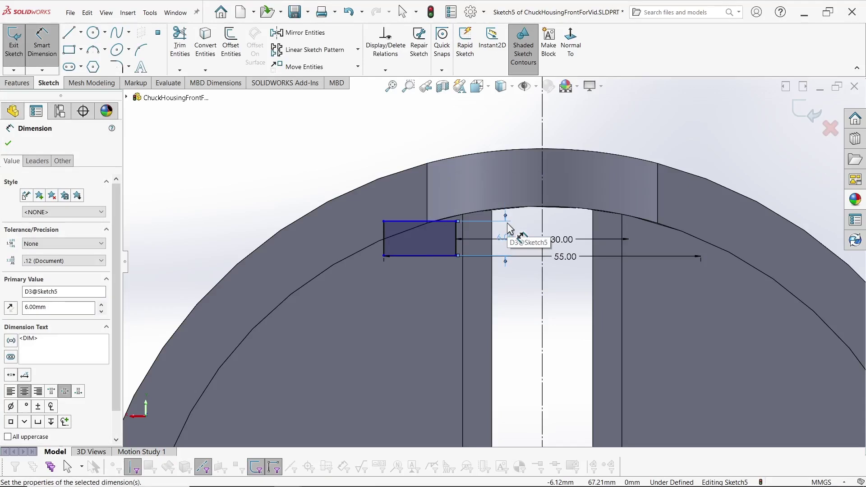
{"action": "key", "text": "Escape"}
- Dimension the rectangle's upper edge 2 mm above the inner corner point of the circular rim cut
{"action": "scroll", "coordinate": [418, 224], "scroll_direction": "down", "scroll_amount": 3}
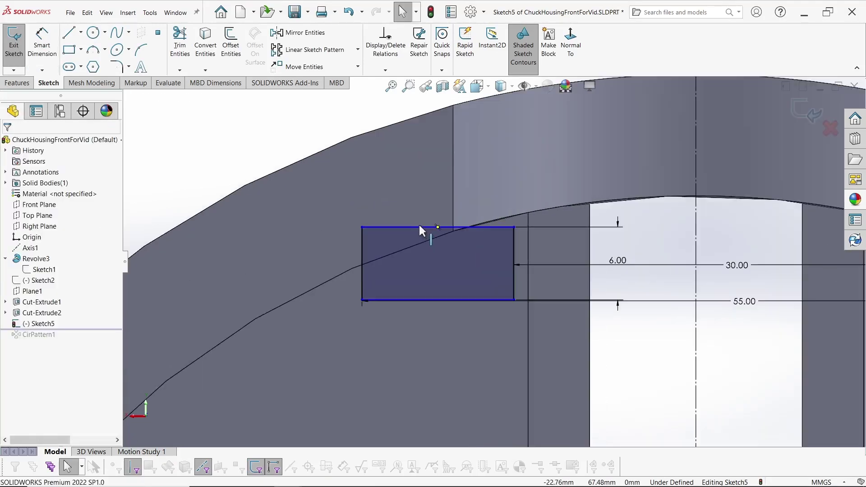
{"action": "left_click", "coordinate": [422, 206]}
{"action": "key", "text": "s"}
{"action": "left_click", "coordinate": [505, 274]}
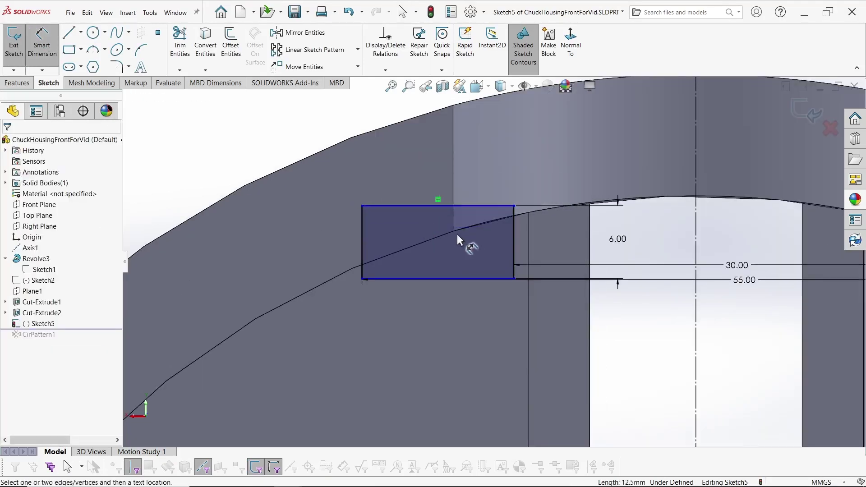
{"action": "left_click", "coordinate": [428, 206]}
{"action": "left_click", "coordinate": [293, 225]}
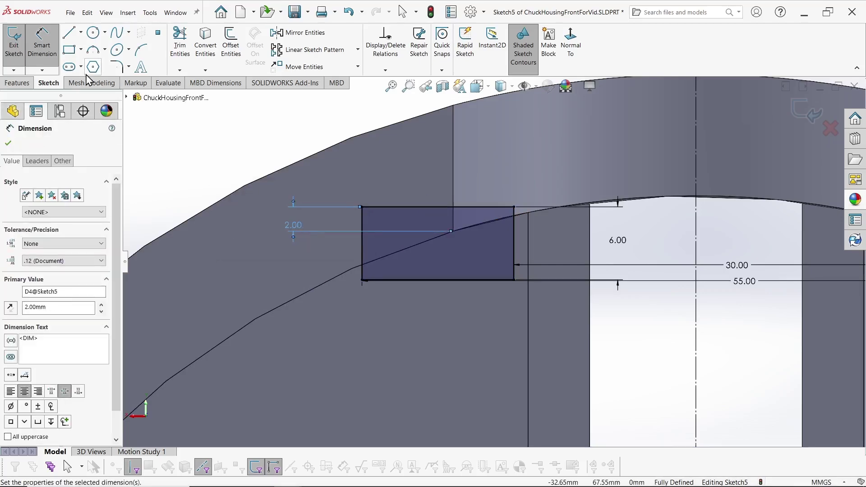
- Create a revolved cut from the rectangle about the vertical construction centerline
{"action": "left_click", "coordinate": [17, 83]}
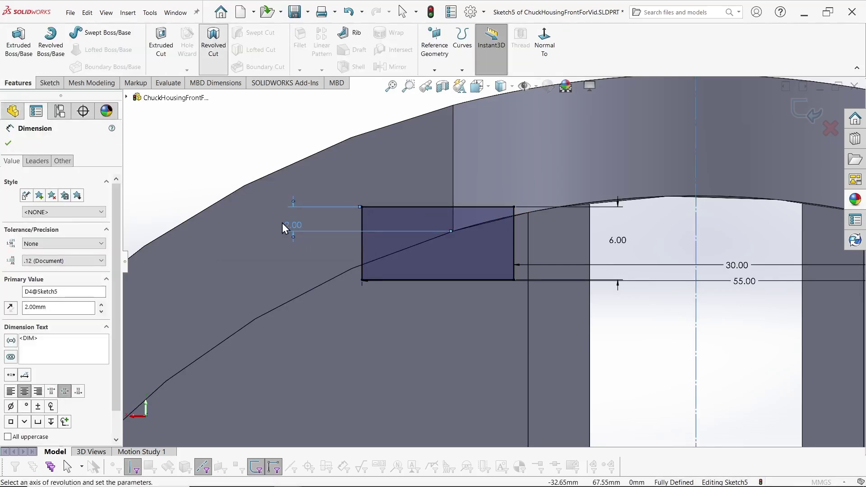
{"action": "left_click", "coordinate": [213, 45]}
{"action": "left_click", "coordinate": [9, 143]}
{"action": "middle_click_drag", "start_coordinate": [287, 266], "coordinate": [383, 203]}
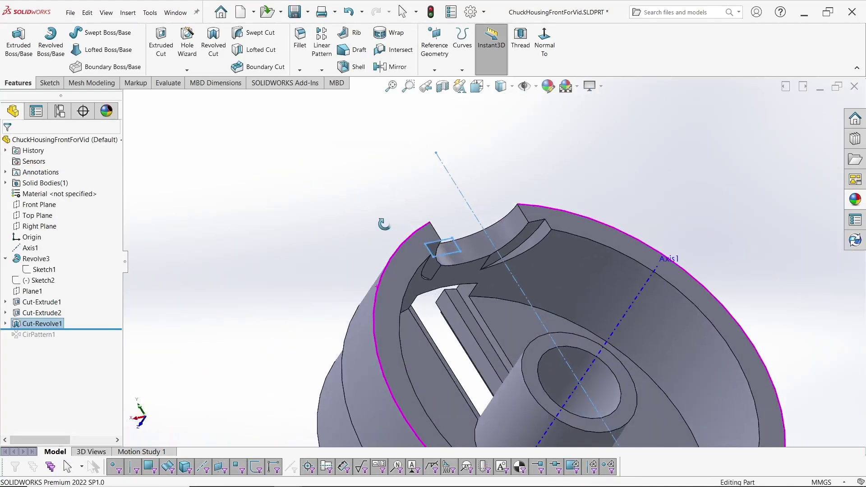
- Roll forward to include CirPattern1 and edit it to pattern Cut-Extrude2 and Cut-Revolve1 about Axis1
{"action": "left_click_drag", "start_coordinate": [89, 329], "coordinate": [86, 341]}
{"action": "right_click", "coordinate": [44, 336]}
{"action": "left_click", "coordinate": [49, 254]}
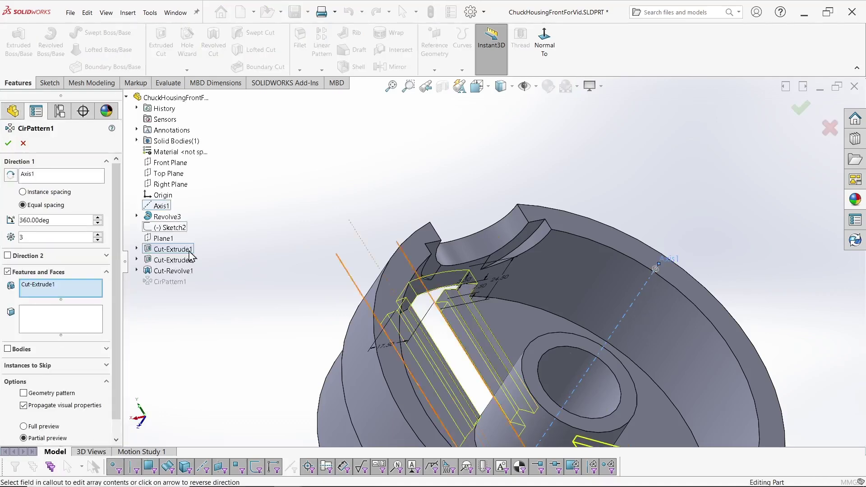
{"action": "left_click", "coordinate": [164, 261]}
{"action": "left_click", "coordinate": [161, 268]}
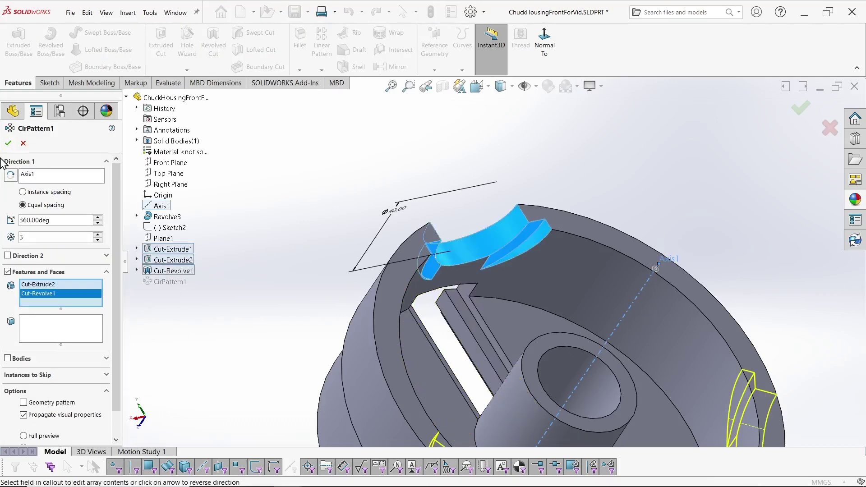
{"action": "left_click", "coordinate": [8, 143]}
- Hide Axis1 in the housing model
{"action": "scroll", "coordinate": [289, 256], "scroll_direction": "up", "scroll_amount": 6}
{"action": "scroll", "coordinate": [618, 361], "scroll_direction": "down", "scroll_amount": 2}
{"action": "left_click", "coordinate": [618, 364]}
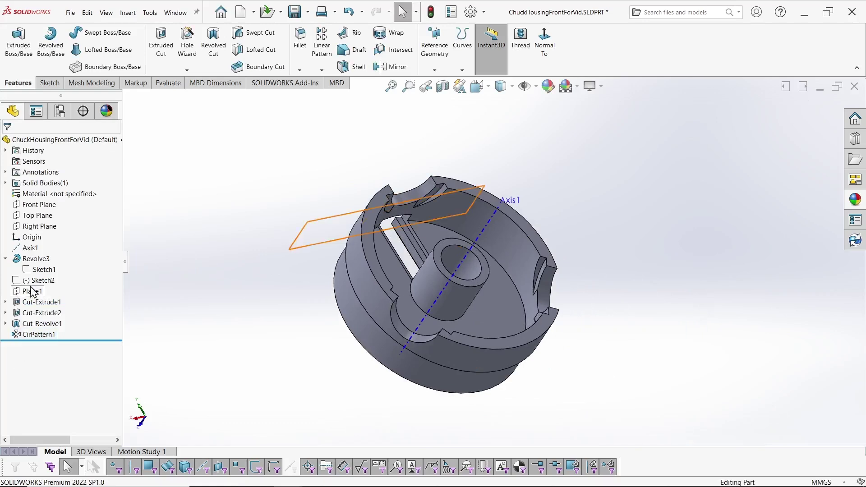
{"action": "right_click", "coordinate": [30, 249]}
{"action": "left_click", "coordinate": [39, 236]}
{"action": "middle_click_drag", "start_coordinate": [176, 274], "coordinate": [207, 322]}
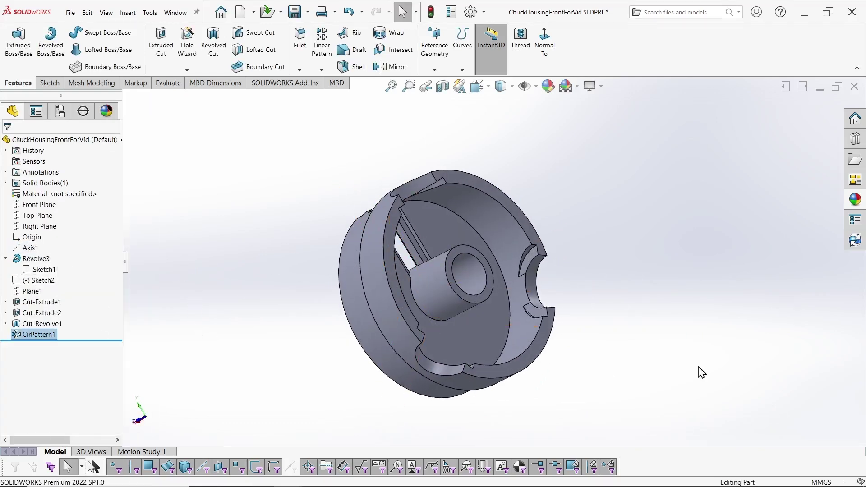
- Edit CirPattern1 to add Cut-Extrude1 back to the patterned features
{"action": "right_click", "coordinate": [40, 335]}
{"action": "left_click", "coordinate": [44, 253]}
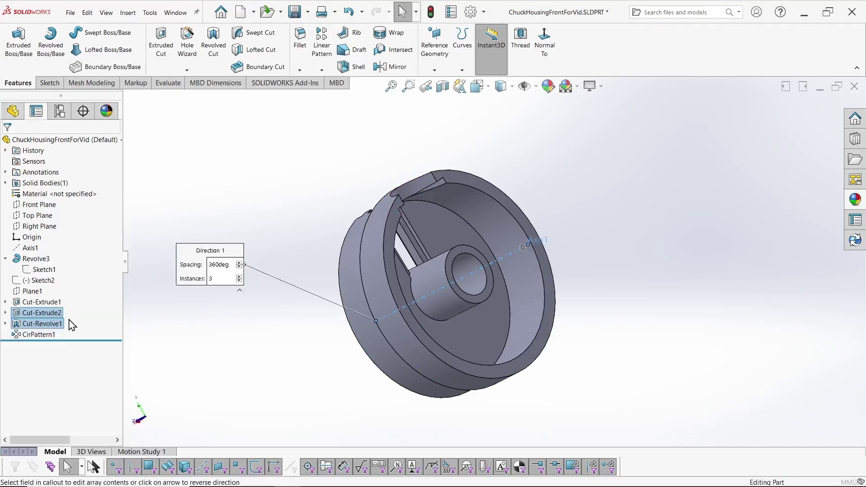
{"action": "left_click", "coordinate": [147, 251]}
{"action": "left_click", "coordinate": [8, 143]}
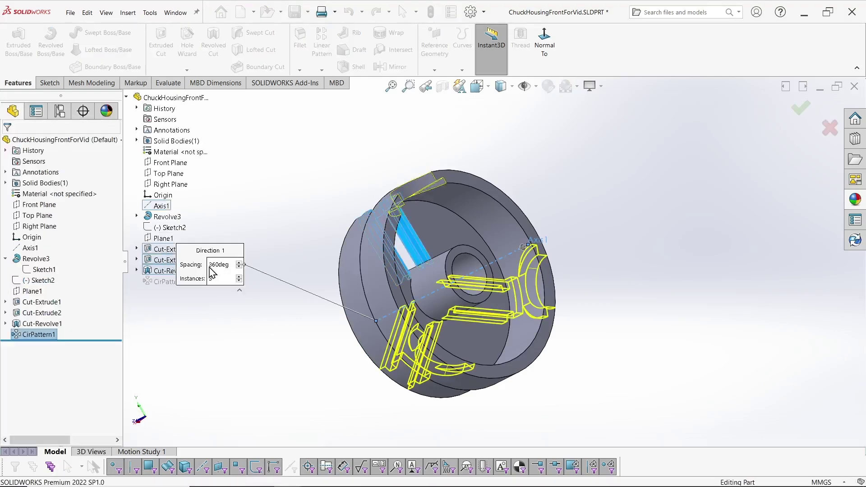
- Fillet the three arc edges where the central hub meets the housing floor with a 7.5 mm radius
{"action": "middle_click_drag", "start_coordinate": [306, 343], "coordinate": [275, 361]}
{"action": "scroll", "coordinate": [408, 305], "scroll_direction": "down", "scroll_amount": 5}
{"action": "left_click", "coordinate": [447, 248]}
{"action": "middle_click_drag", "start_coordinate": [576, 333], "coordinate": [569, 310]}
{"action": "left_click", "coordinate": [561, 335]}
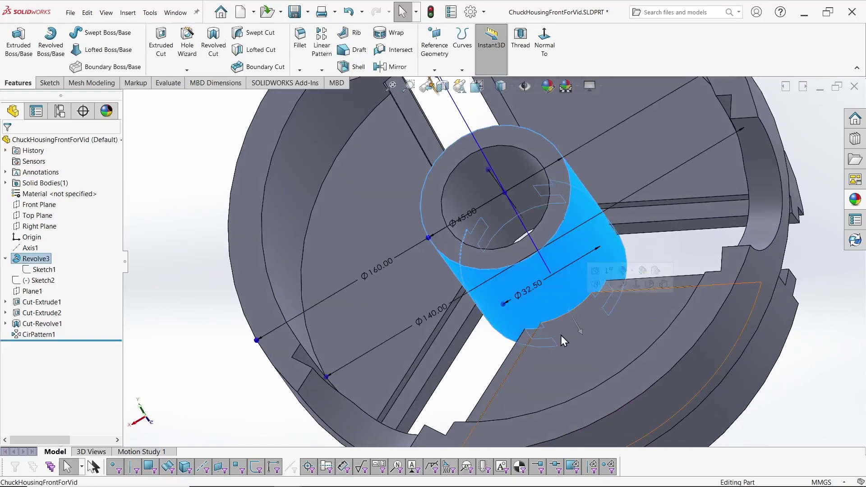
{"action": "left_click", "coordinate": [143, 298]}
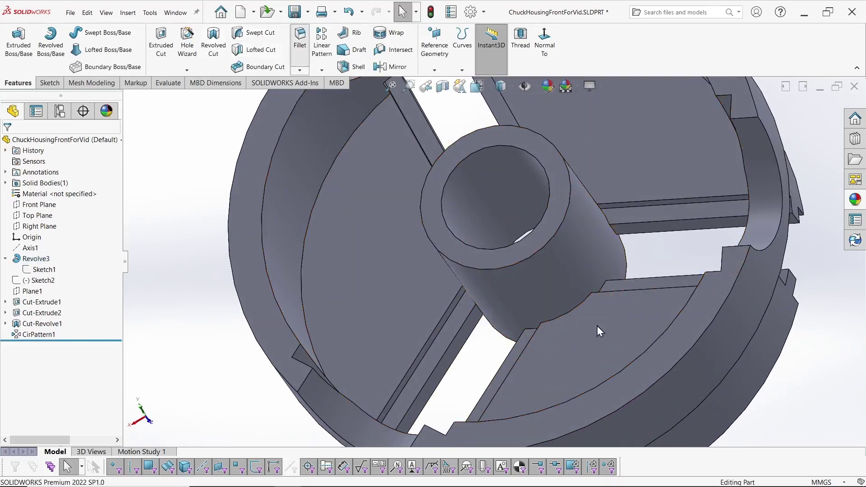
{"action": "left_click", "coordinate": [575, 307]}
{"action": "middle_click_drag", "start_coordinate": [605, 307], "coordinate": [383, 243]}
{"action": "left_click", "coordinate": [384, 236]}
{"action": "left_click", "coordinate": [388, 223]}
{"action": "left_click", "coordinate": [66, 354]}
{"action": "type", "text": "7.50mm"}
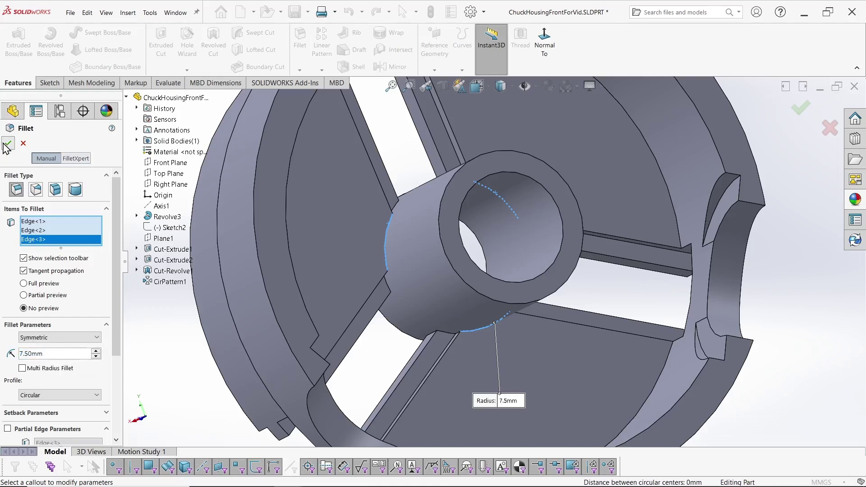
{"action": "left_click", "coordinate": [7, 143]}
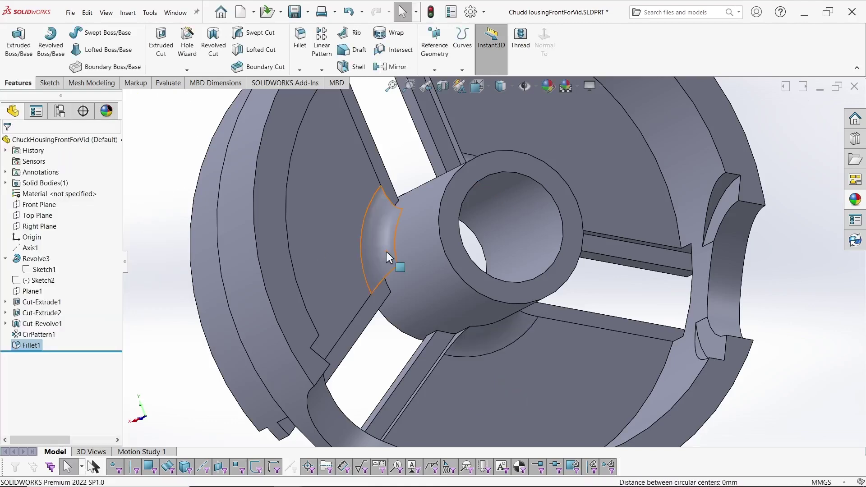
- Create a reference plane through Axis1 at 60° to the Right Plane with flipped offset, and extend it past the rim's opposite side
{"action": "key", "text": "f"}
{"action": "key", "text": "space"}
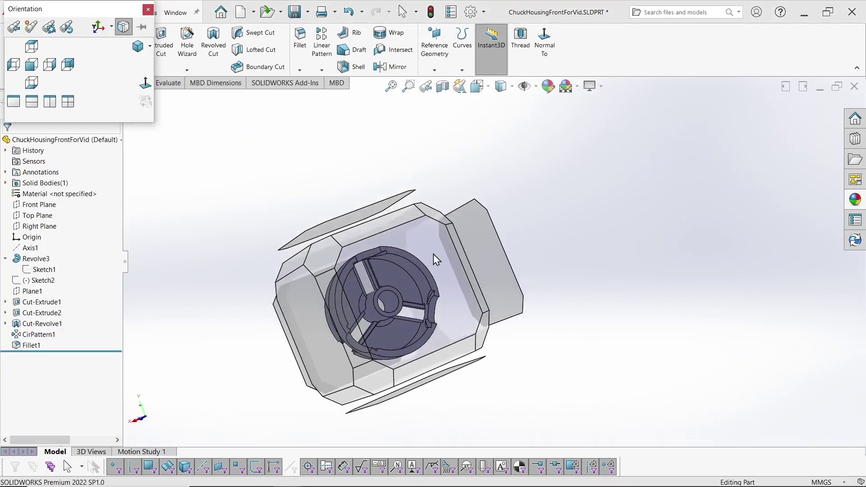
{"action": "left_click", "coordinate": [434, 251]}
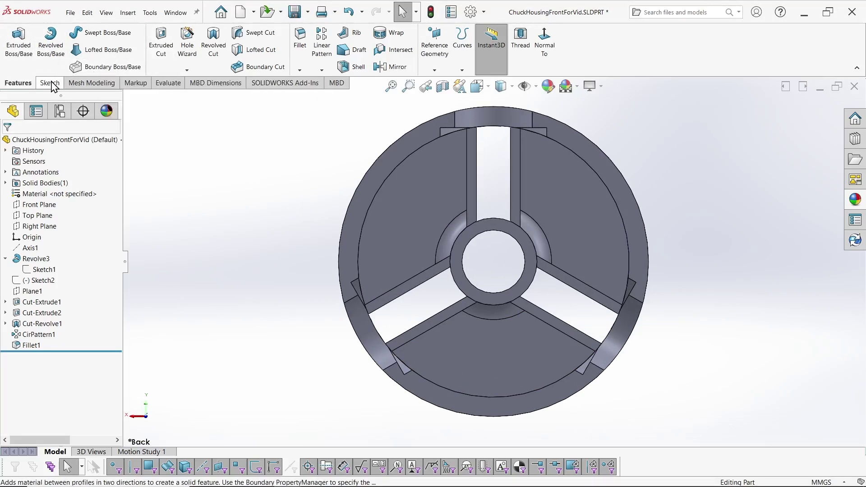
{"action": "left_click", "coordinate": [434, 69]}
{"action": "left_click", "coordinate": [438, 82]}
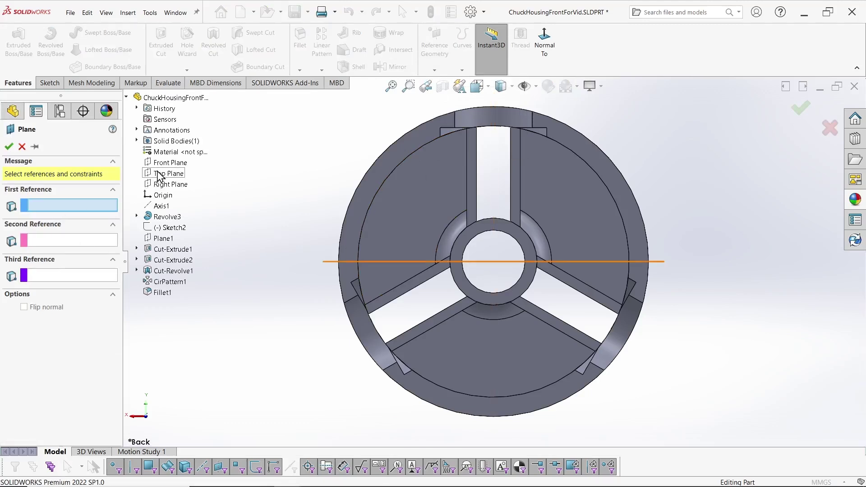
{"action": "left_click", "coordinate": [158, 187]}
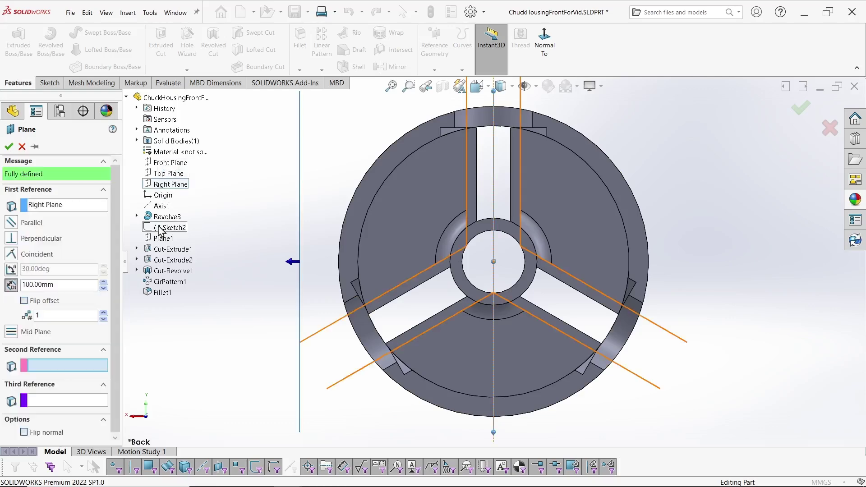
{"action": "left_click", "coordinate": [158, 207]}
{"action": "left_click", "coordinate": [11, 269]}
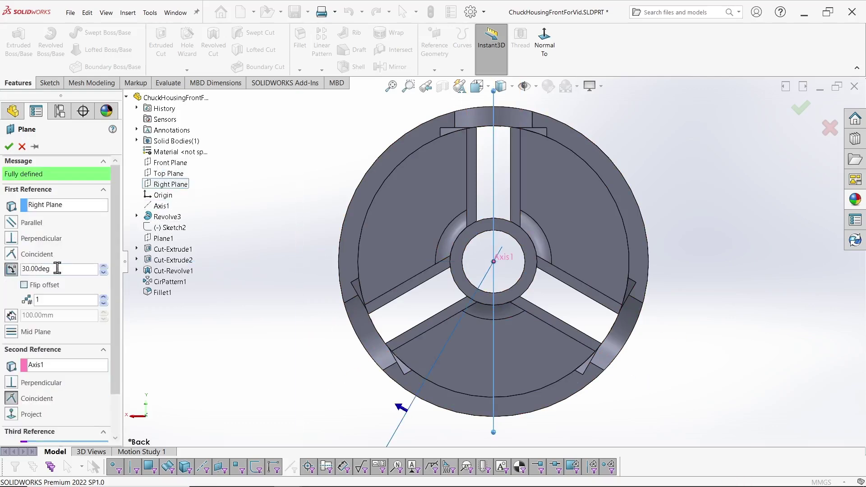
{"action": "type", "text": "60"}
{"action": "key", "text": "Return"}
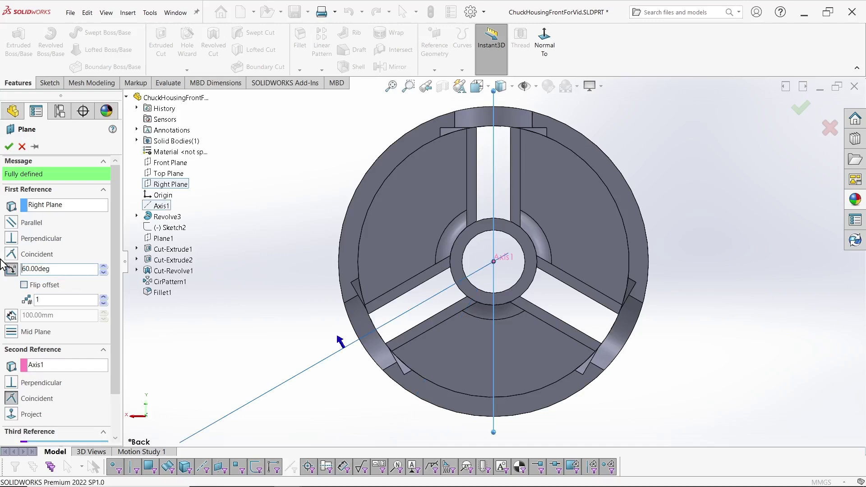
{"action": "left_click", "coordinate": [24, 285]}
{"action": "left_click", "coordinate": [9, 147]}
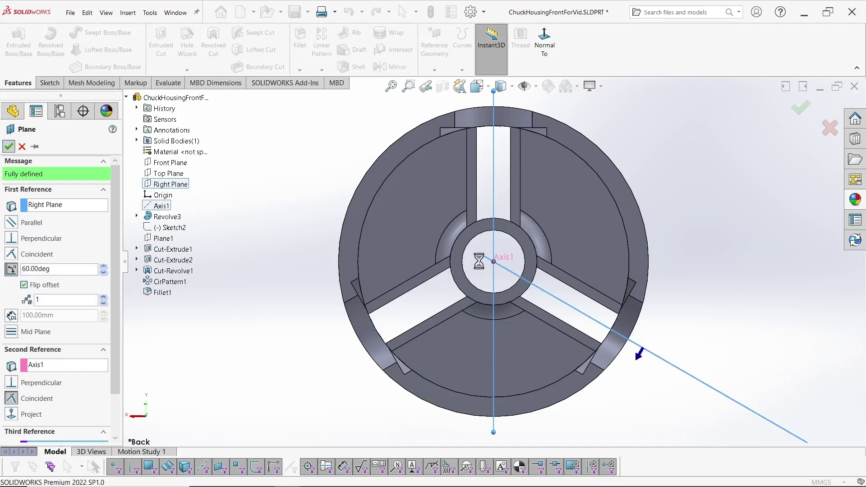
{"action": "left_click_drag", "start_coordinate": [351, 191], "coordinate": [294, 170]}
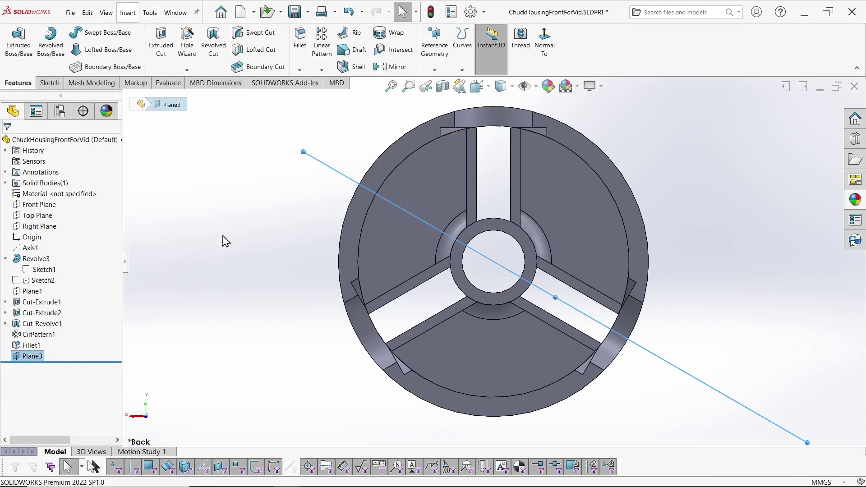
{"action": "left_click", "coordinate": [248, 222]}
- Start a sketch on the rim's annular end face and draw a small circle on the rim beside the angled plane
{"action": "left_click", "coordinate": [48, 83]}
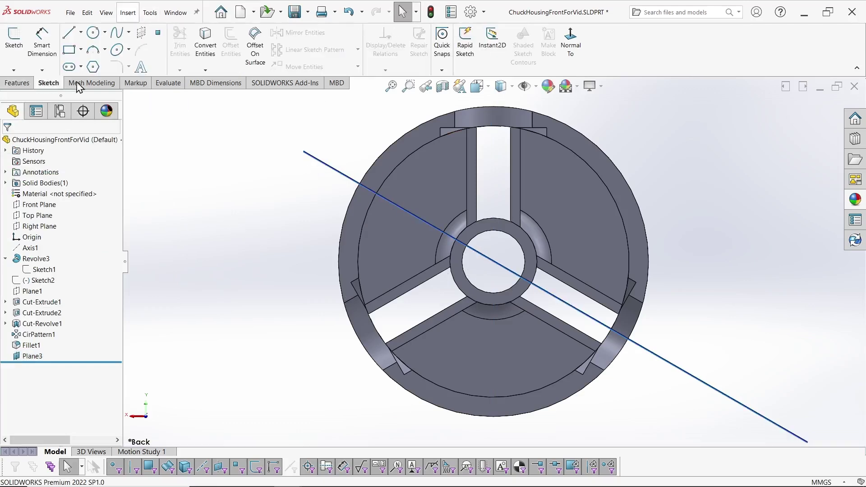
{"action": "left_click", "coordinate": [17, 46]}
{"action": "left_click", "coordinate": [394, 159]}
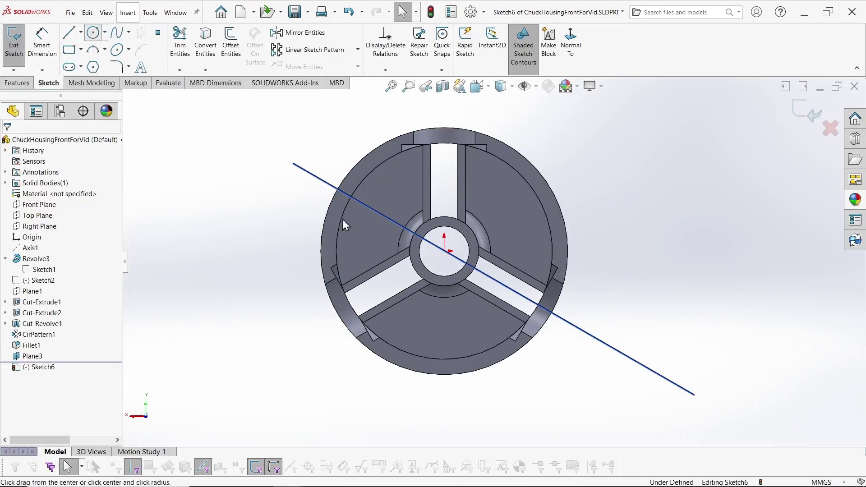
{"action": "scroll", "coordinate": [321, 183], "scroll_direction": "down", "scroll_amount": 3}
{"action": "left_click", "coordinate": [371, 191]}
{"action": "left_click", "coordinate": [380, 193]}
{"action": "key", "text": "Escape"}
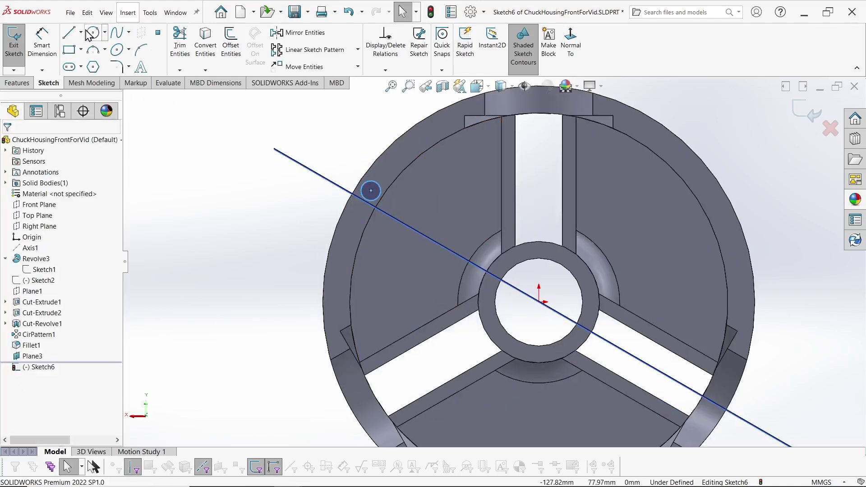
- Draw a 70 mm line from the origin to the rim's inner edge beside the circle, and continue with a short line to the outer edge
{"action": "key", "text": "l"}
{"action": "left_click", "coordinate": [539, 302]}
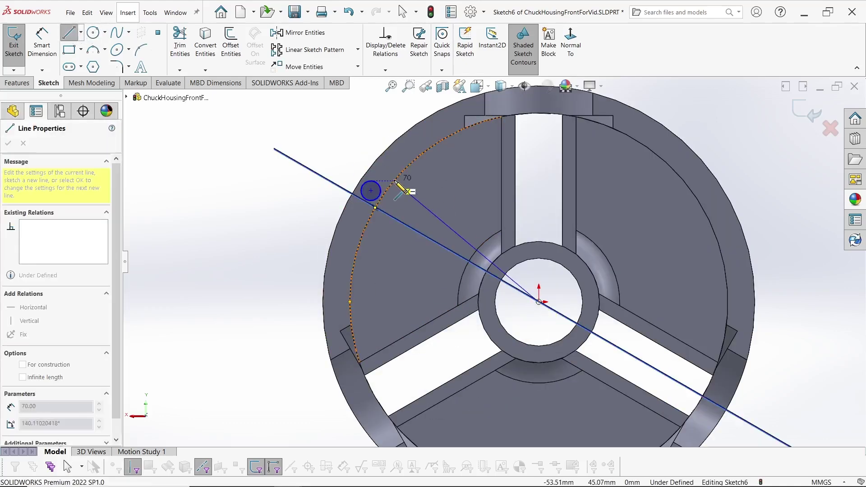
{"action": "scroll", "coordinate": [386, 170], "scroll_direction": "down", "scroll_amount": 5}
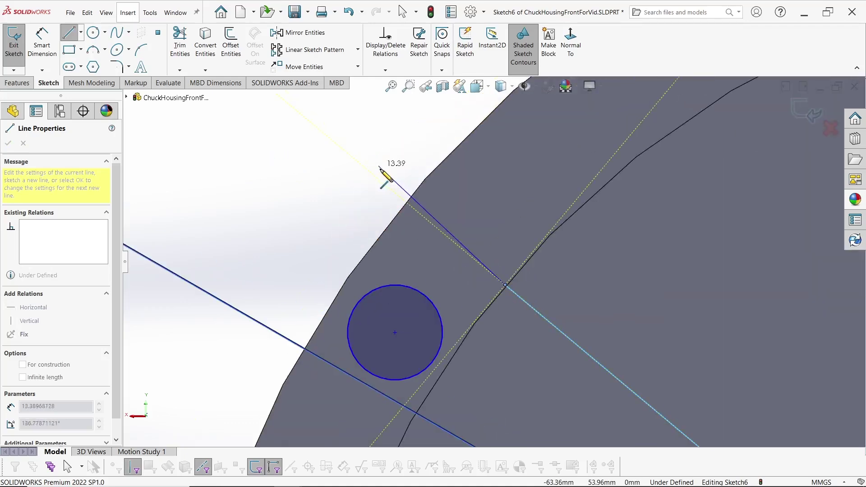
{"action": "left_click", "coordinate": [405, 202]}
{"action": "key", "text": "Escape"}
{"action": "key", "text": "Escape"}
{"action": "scroll", "coordinate": [418, 213], "scroll_direction": "down", "scroll_amount": 2}
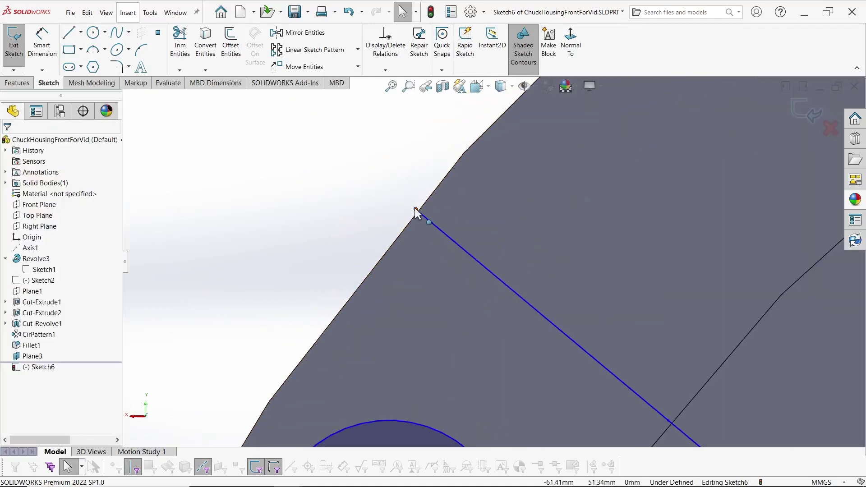
- Constrain the outer endpoint of the short line to lie on the rim's outer edge
{"action": "left_click", "coordinate": [415, 208]}
{"action": "left_click", "coordinate": [365, 338], "text": "ctrl"}
{"action": "left_click", "coordinate": [10, 144]}
{"action": "scroll", "coordinate": [352, 257], "scroll_direction": "down", "scroll_amount": 2}
{"action": "scroll", "coordinate": [502, 242], "scroll_direction": "up", "scroll_amount": 5}
{"action": "left_click_drag", "start_coordinate": [511, 259], "coordinate": [565, 296]}
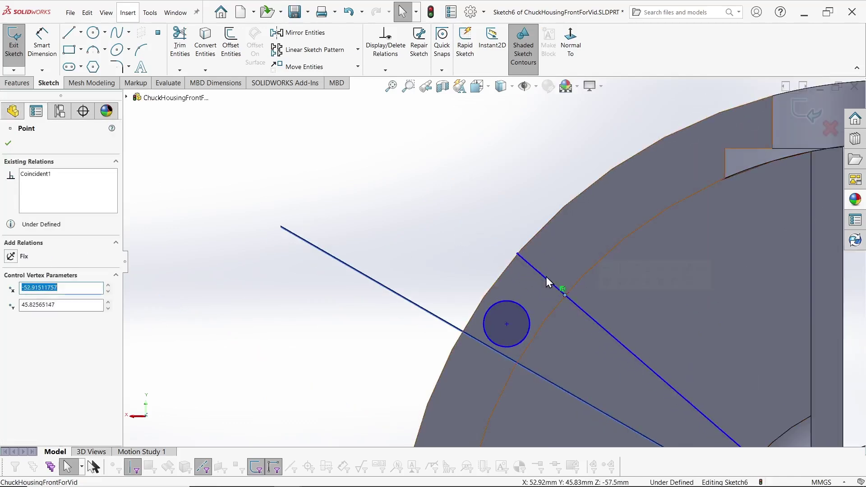
- Make the short rim line collinear with the long line from the origin
{"action": "left_click", "coordinate": [545, 277]}
{"action": "left_click", "coordinate": [592, 318], "text": "ctrl"}
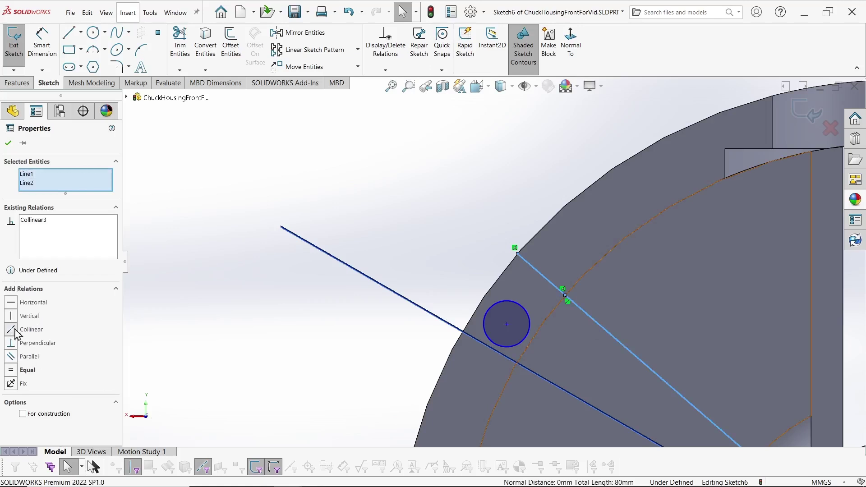
{"action": "left_click", "coordinate": [483, 212]}
- Turn both lines into construction geometry and align them collinear with the angled plane, Plane3
{"action": "left_click", "coordinate": [533, 268]}
{"action": "key", "text": "Escape"}
{"action": "left_click", "coordinate": [597, 325]}
{"action": "left_click", "coordinate": [34, 356]}
{"action": "left_click", "coordinate": [22, 314]}
{"action": "left_click", "coordinate": [402, 133]}
{"action": "left_click", "coordinate": [386, 292]}
{"action": "left_click", "coordinate": [13, 305]}
{"action": "left_click", "coordinate": [391, 203]}
{"action": "scroll", "coordinate": [378, 194], "scroll_direction": "down", "scroll_amount": 3}
{"action": "scroll", "coordinate": [625, 415], "scroll_direction": "up", "scroll_amount": 5}
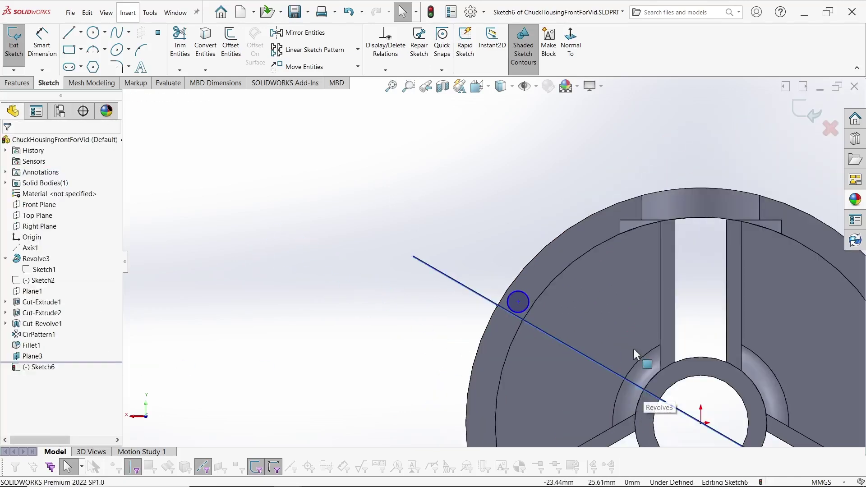
- Hide the angled plane and make the circle's centre coincident with the midpoint of the short construction line across the rim
{"action": "right_click", "coordinate": [36, 366]}
{"action": "left_click", "coordinate": [487, 298]}
{"action": "left_click", "coordinate": [515, 311]}
{"action": "scroll", "coordinate": [514, 315], "scroll_direction": "down", "scroll_amount": 3}
{"action": "left_click", "coordinate": [512, 309], "text": "ctrl"}
{"action": "left_click", "coordinate": [18, 329]}
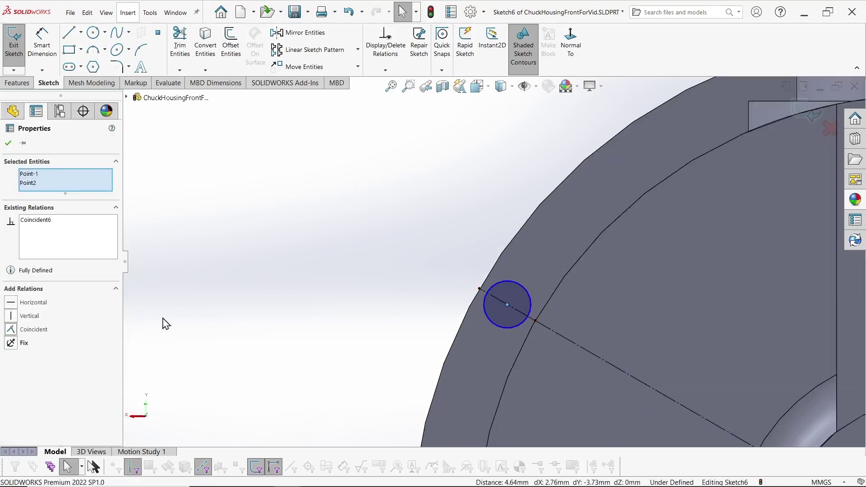
- Dimension the small rim circle's diameter and exit the sketch
{"action": "left_click", "coordinate": [299, 272]}
{"action": "key", "text": "s"}
{"action": "left_click", "coordinate": [352, 284]}
{"action": "left_click", "coordinate": [501, 289]}
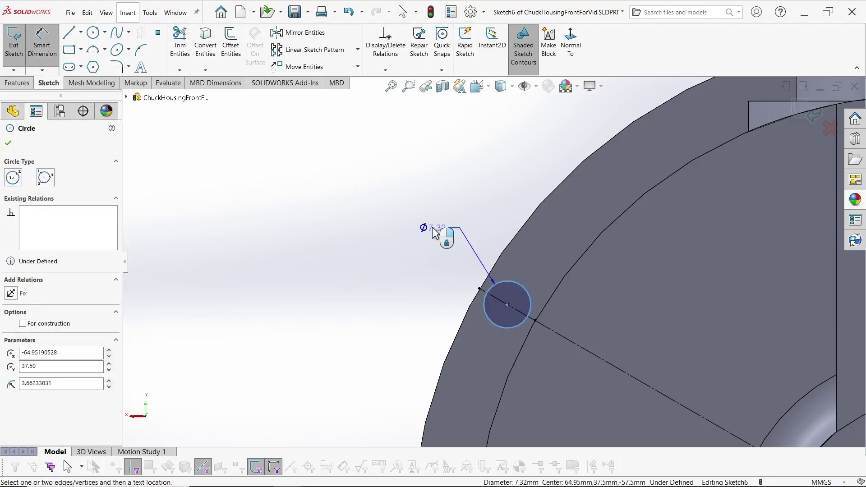
{"action": "left_click", "coordinate": [432, 226]}
{"action": "key", "text": "Return"}
{"action": "key", "text": "Escape"}
{"action": "left_click", "coordinate": [811, 116]}
- Open the equations manager and add the global variables IntThdMajorDiaMax = 5.15 and pitch = 1
{"action": "left_click", "coordinate": [150, 12]}
{"action": "left_click", "coordinate": [169, 377]}
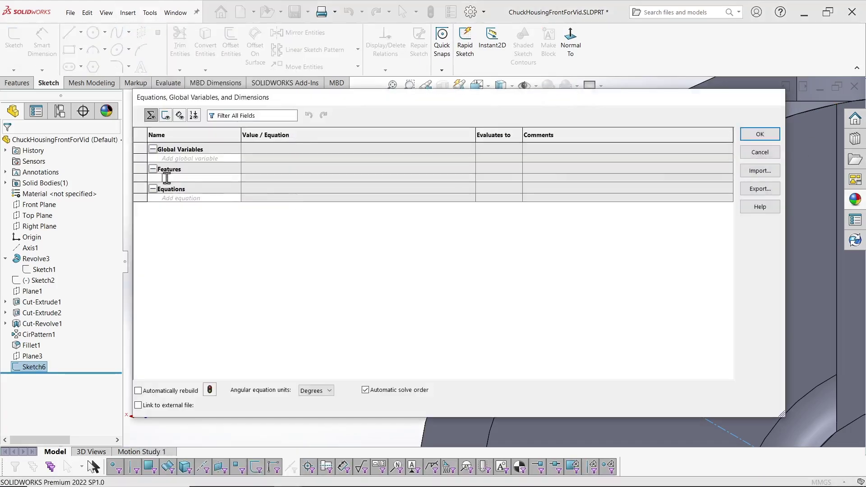
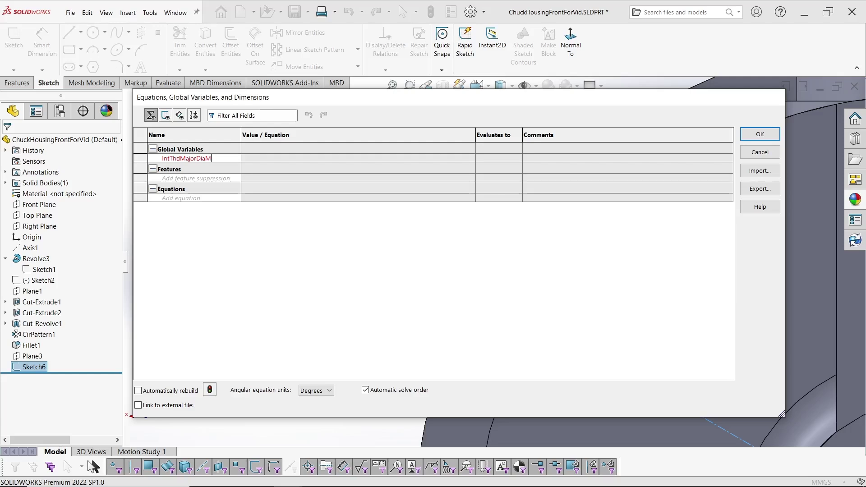
{"action": "type", "text": "Max"}
{"action": "key", "text": "Tab"}
{"action": "type", "text": "5.15"}
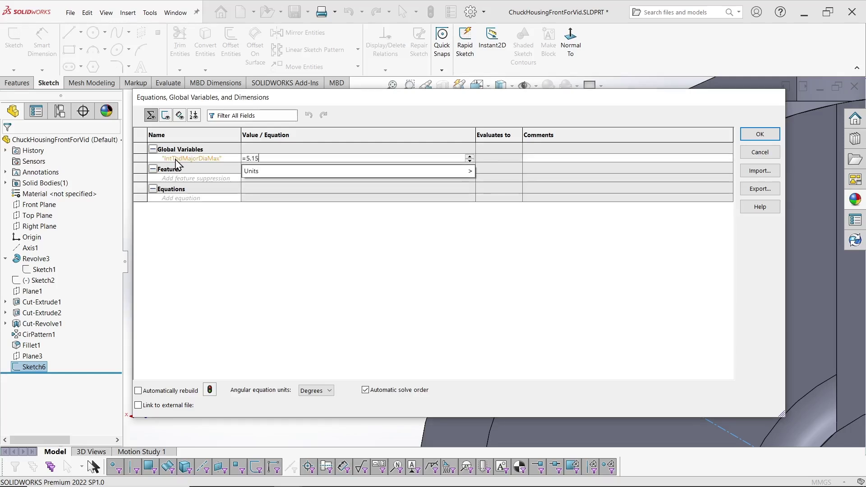
{"action": "key", "text": "Tab"}
{"action": "type", "text": "pitch"}
{"action": "key", "text": "Tab"}
{"action": "type", "text": "1"}
{"action": "key", "text": "Tab"}
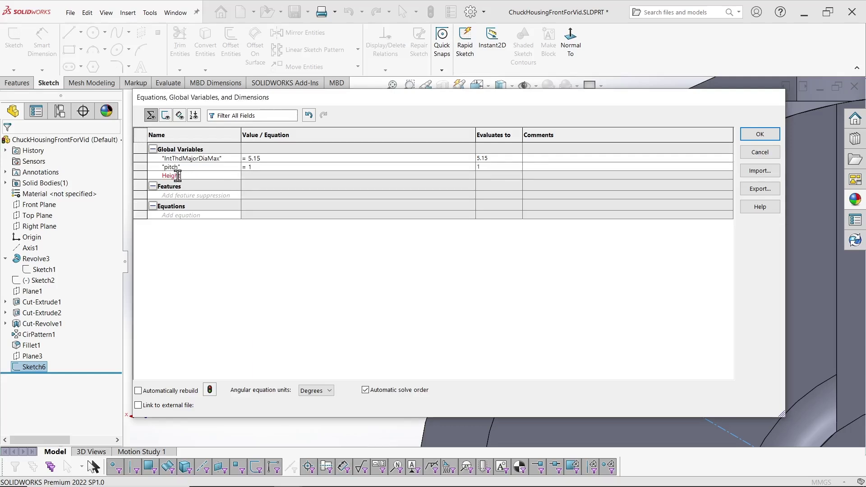
- Add the global variable Height with the equation "pitch" * .866
{"action": "left_click", "coordinate": [178, 176]}
{"action": "type", "text": "Height"}
{"action": "key", "text": "Tab"}
{"action": "type", "text": "= \"pitch\" * ."}
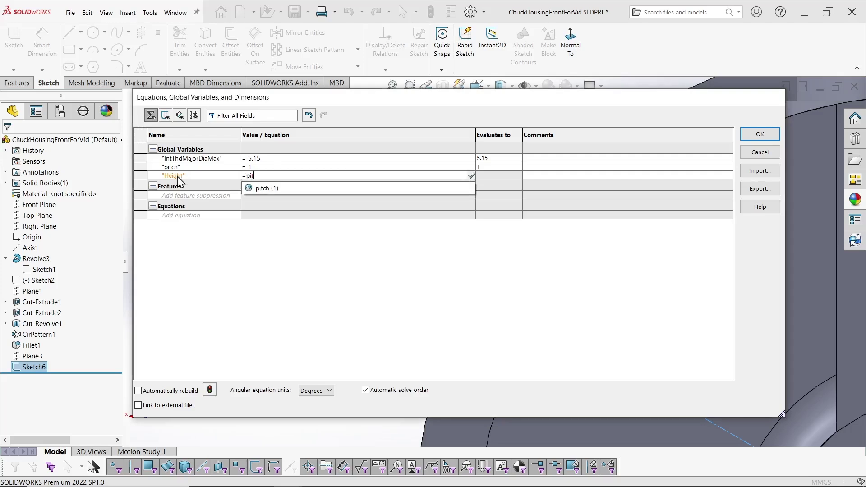
{"action": "type", "text": "866"}
{"action": "key", "text": "Return"}
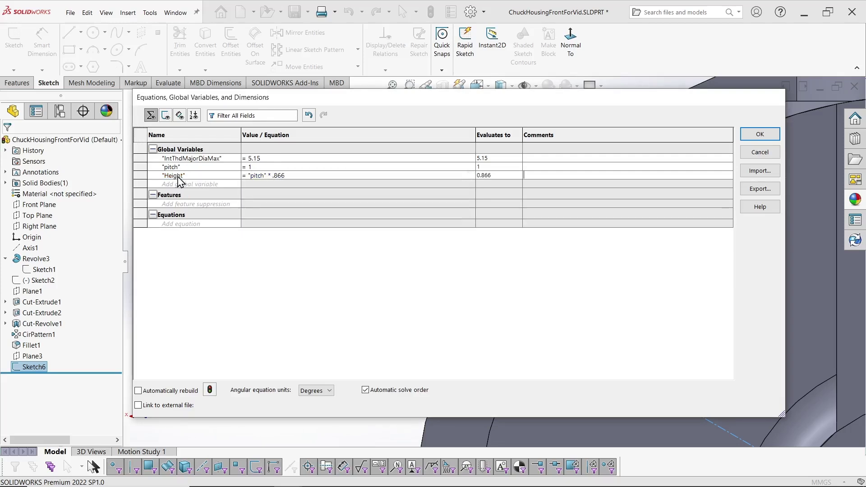
- Add a thread radius global variable with the equation "Height"/6 and accept the equations
{"action": "left_click", "coordinate": [179, 181]}
{"action": "type", "text": "thdR"}
{"action": "key", "text": "Tab"}
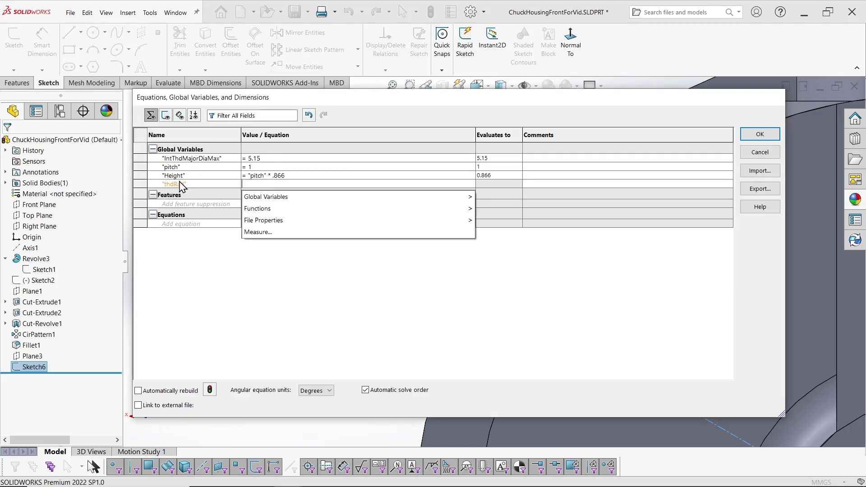
{"action": "type", "text": "=\"Height\"/6"}
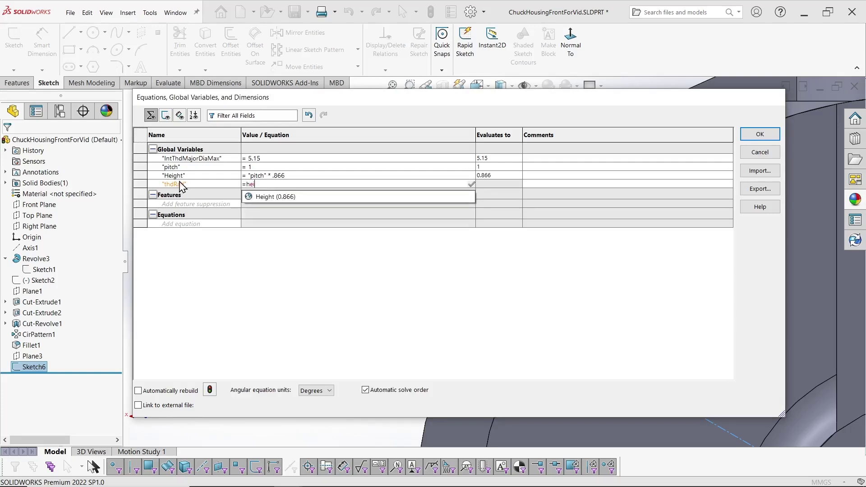
{"action": "key", "text": "Return"}
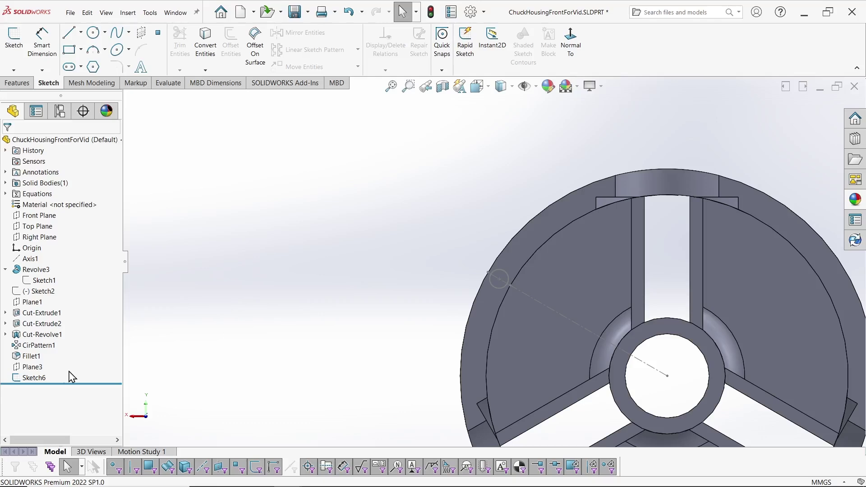
- Edit Sketch6 and link the rim circle's diameter to the global variable IntThdMajorDiaMax
{"action": "left_click", "coordinate": [71, 377]}
{"action": "left_click", "coordinate": [30, 356]}
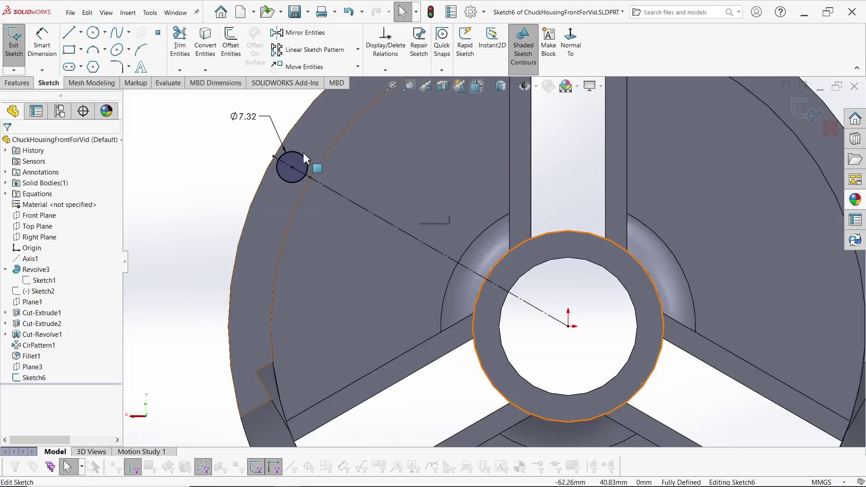
{"action": "left_click", "coordinate": [309, 164]}
{"action": "double_click", "coordinate": [247, 116]}
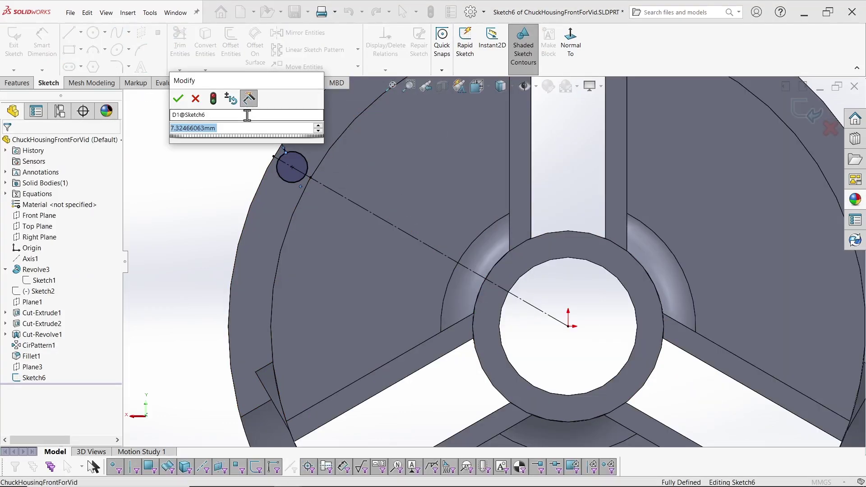
{"action": "type", "text": "=in"}
{"action": "key", "text": "Down"}
{"action": "key", "text": "Return"}
{"action": "key", "text": "Return"}
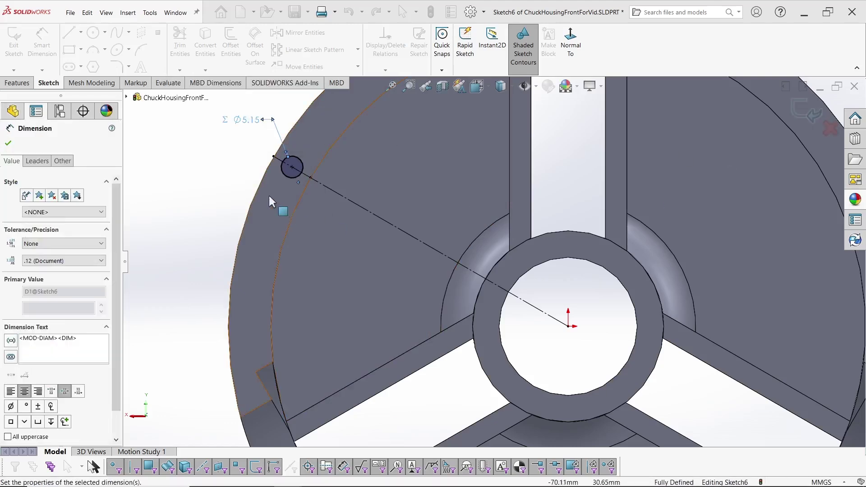
- Create a clockwise helix from the rim circle with 10 mm height, 1 mm pitch, reversed direction into the rim and 90° start angle
{"action": "scroll", "coordinate": [226, 176], "scroll_direction": "up", "scroll_amount": 3}
{"action": "middle_click_drag", "start_coordinate": [226, 177], "coordinate": [303, 189]}
{"action": "left_click", "coordinate": [270, 208]}
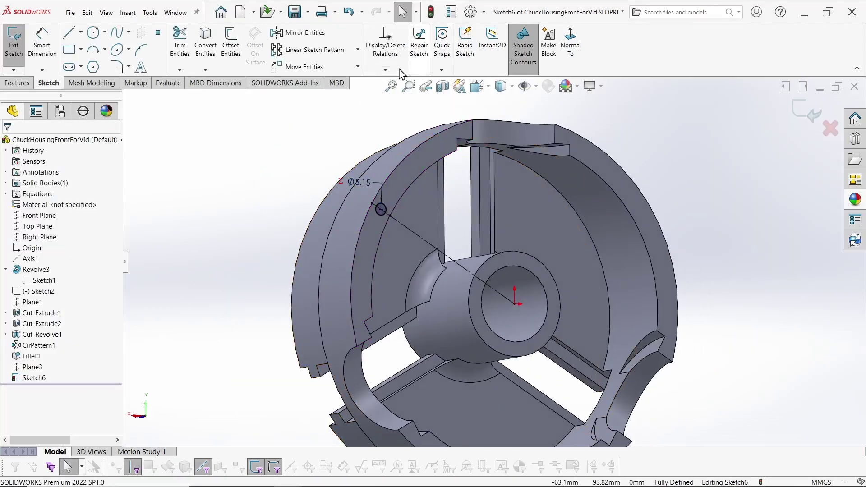
{"action": "left_click", "coordinate": [18, 82]}
{"action": "left_click", "coordinate": [462, 45]}
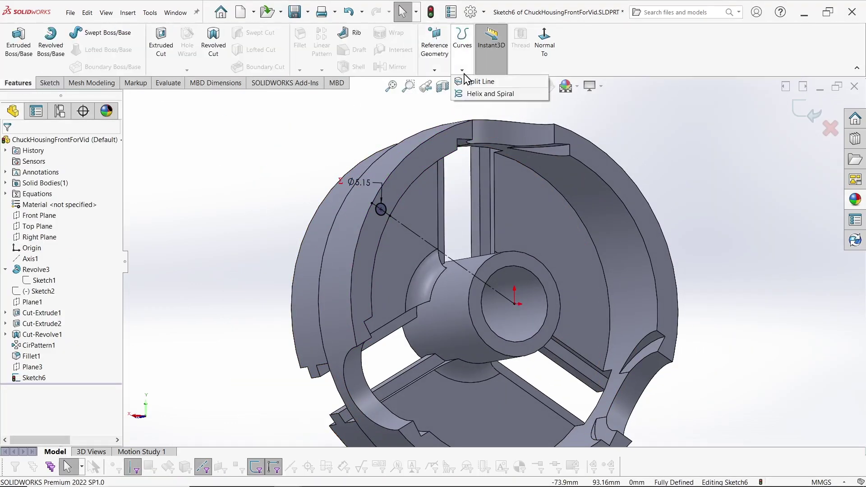
{"action": "left_click", "coordinate": [57, 262]}
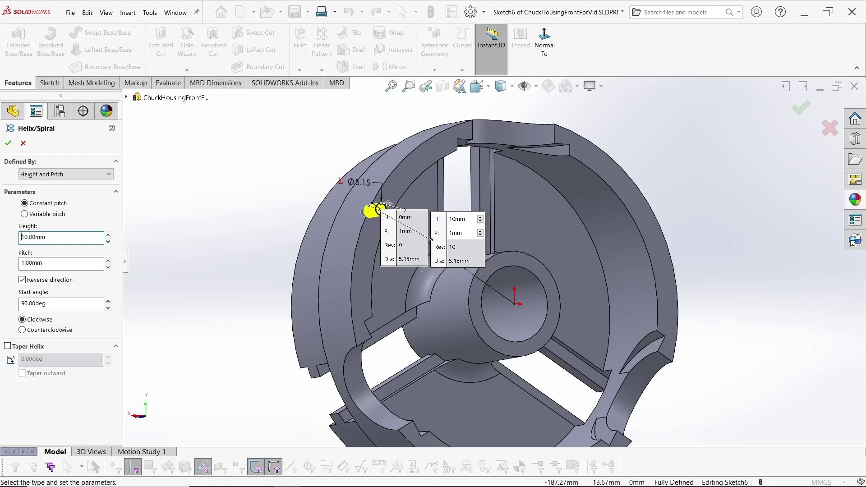
{"action": "scroll", "coordinate": [340, 229], "scroll_direction": "down", "scroll_amount": 3}
{"action": "middle_click_drag", "start_coordinate": [340, 228], "coordinate": [405, 234]}
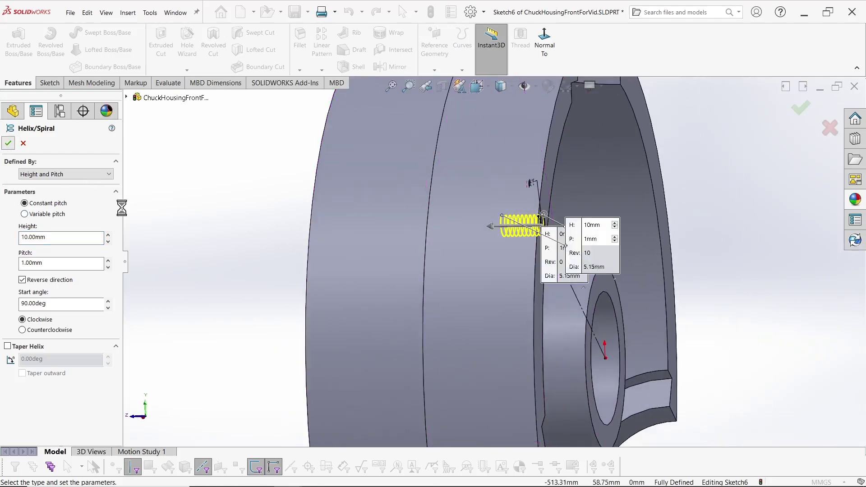
{"action": "left_click", "coordinate": [8, 143]}
{"action": "middle_click_drag", "start_coordinate": [272, 243], "coordinate": [221, 247]}
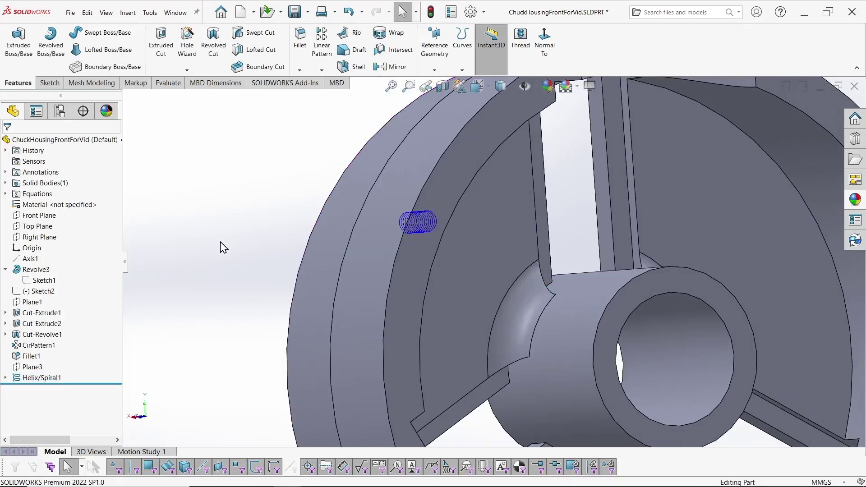
{"action": "left_click", "coordinate": [32, 367]}
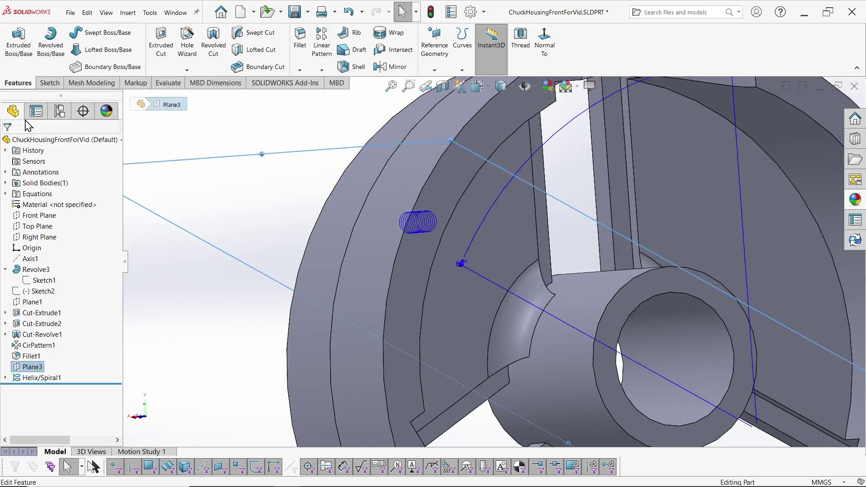
{"action": "left_click", "coordinate": [49, 83]}
{"action": "left_click", "coordinate": [14, 40]}
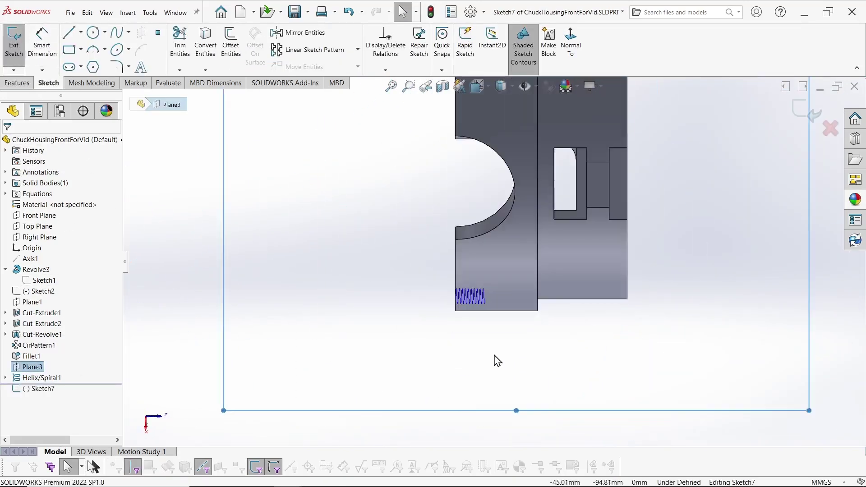
{"action": "left_click", "coordinate": [442, 86]}
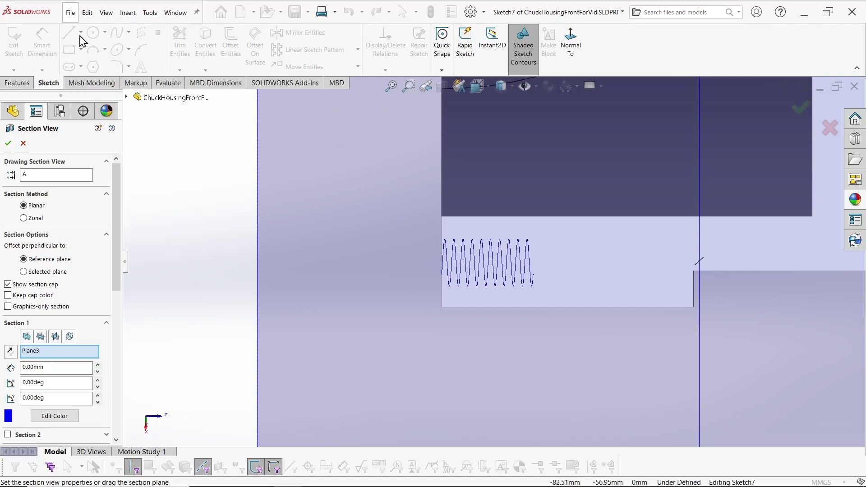
{"action": "key", "text": "l"}
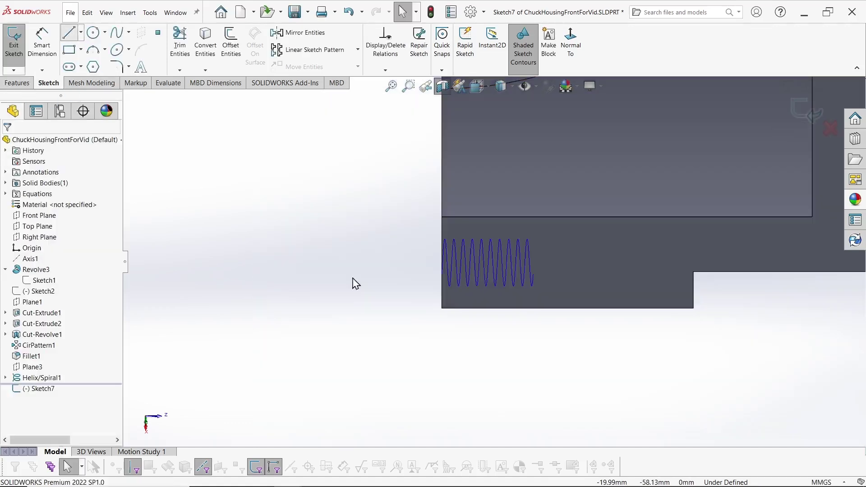
{"action": "middle_click_drag", "start_coordinate": [403, 275], "coordinate": [515, 276]}
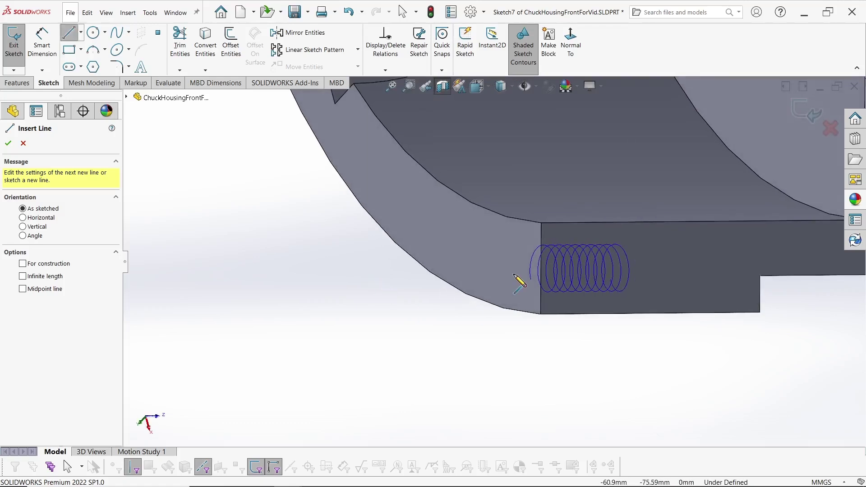
{"action": "left_click", "coordinate": [801, 110]}
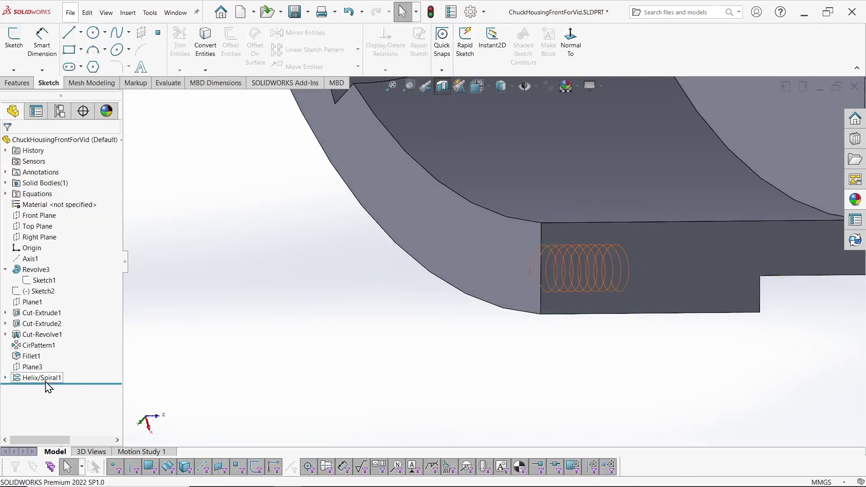
{"action": "left_click", "coordinate": [443, 86]}
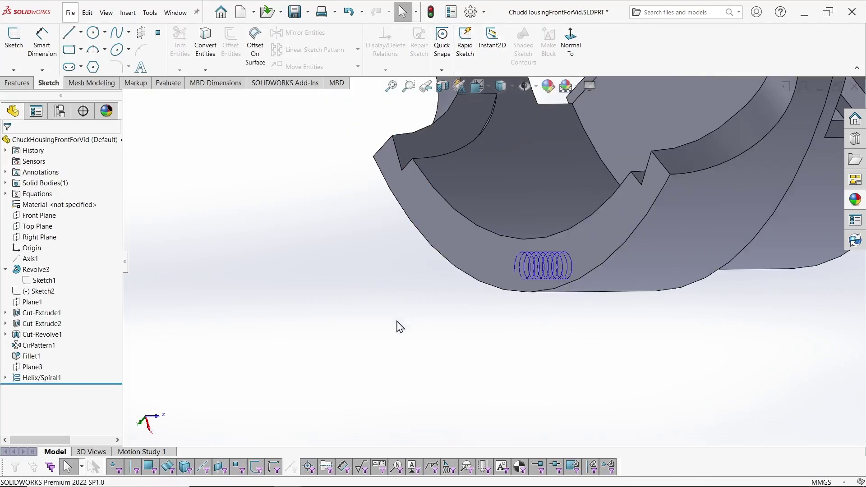
- Cut-extrude the helix's circle sketch, Sketch6, 11 mm deep into the rim
{"action": "left_click", "coordinate": [5, 377]}
{"action": "left_click", "coordinate": [40, 389]}
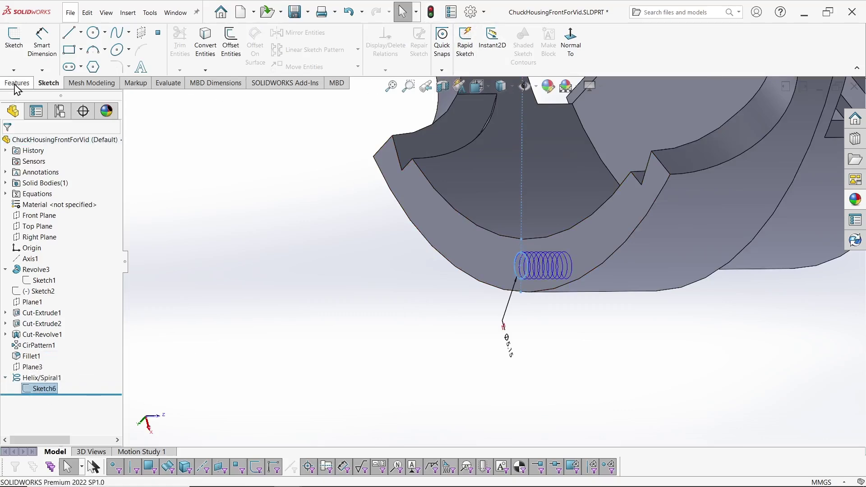
{"action": "left_click", "coordinate": [16, 83]}
{"action": "left_click", "coordinate": [161, 43]}
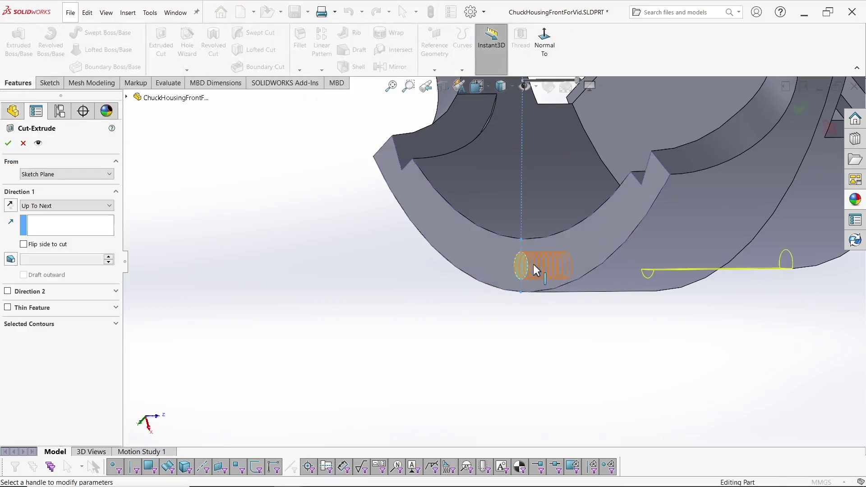
{"action": "left_click", "coordinate": [63, 206]}
{"action": "left_click", "coordinate": [50, 218]}
{"action": "type", "text": "11.00mm"}
{"action": "key", "text": "Return"}
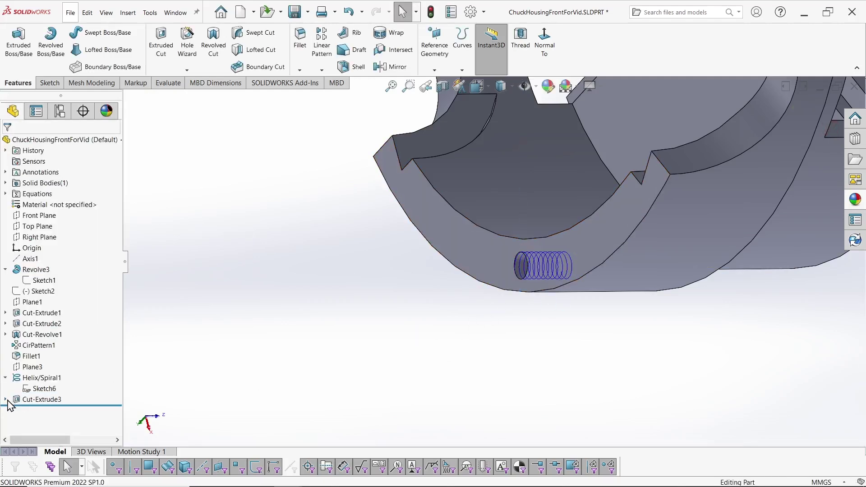
- Chamfer the entrance edge of the threaded rim hole with a 0.75 mm distance at 45°
{"action": "scroll", "coordinate": [535, 282], "scroll_direction": "down", "scroll_amount": 3}
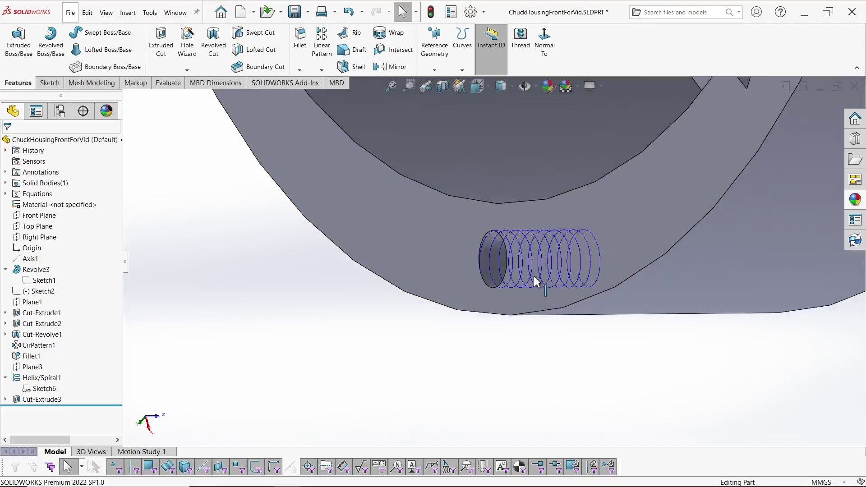
{"action": "left_click", "coordinate": [484, 281]}
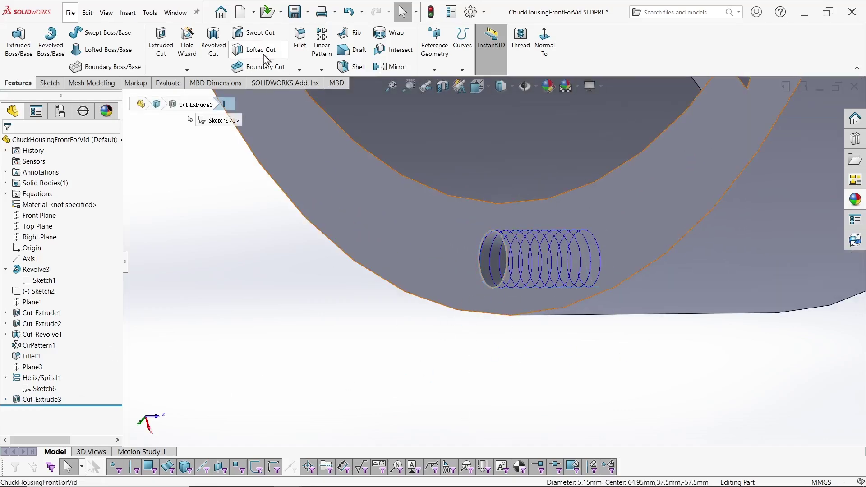
{"action": "left_click", "coordinate": [300, 70]}
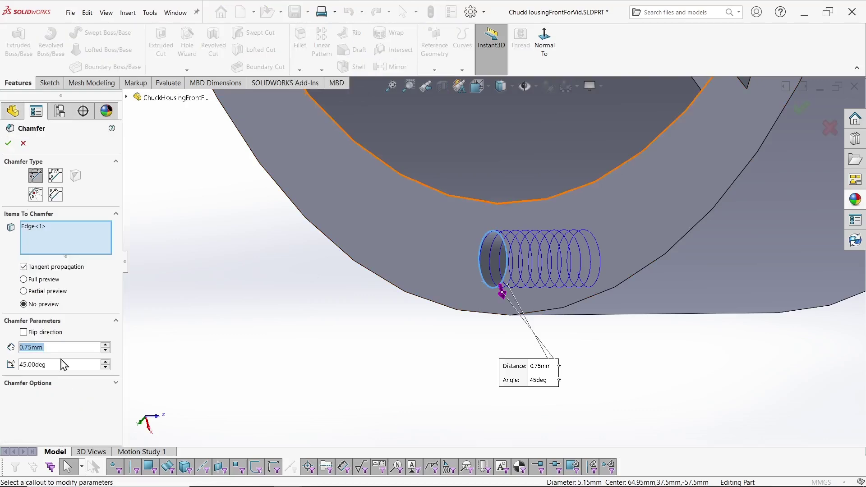
{"action": "key", "text": "Return"}
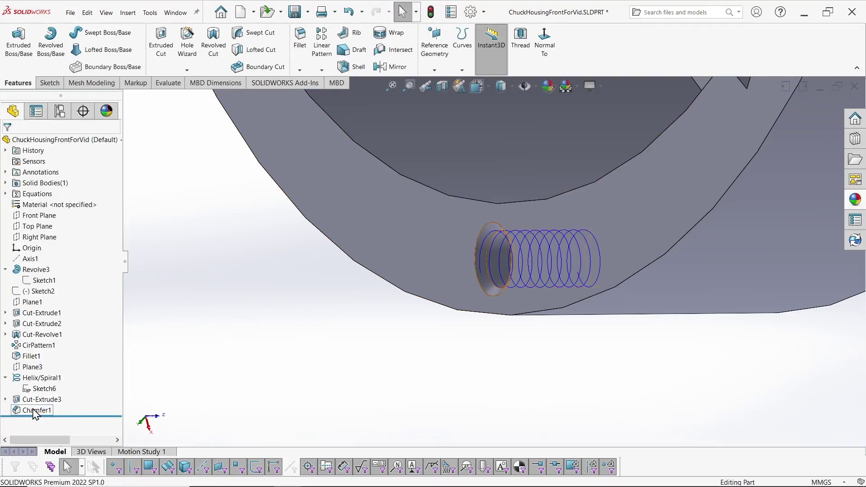
- Section the model at Plane3 to expose the inside of the threaded rim hole
{"action": "left_click", "coordinate": [37, 371]}
{"action": "key", "text": "f"}
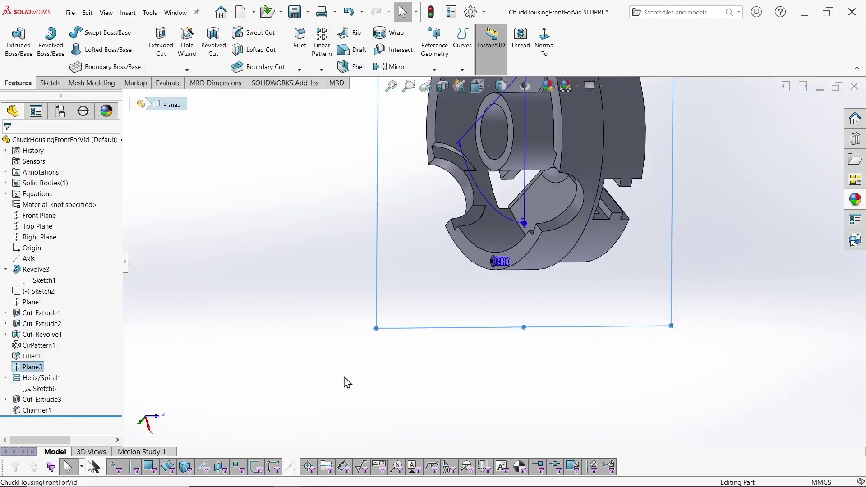
{"action": "scroll", "coordinate": [549, 270], "scroll_direction": "up", "scroll_amount": 6}
{"action": "scroll", "coordinate": [549, 269], "scroll_direction": "down", "scroll_amount": 4}
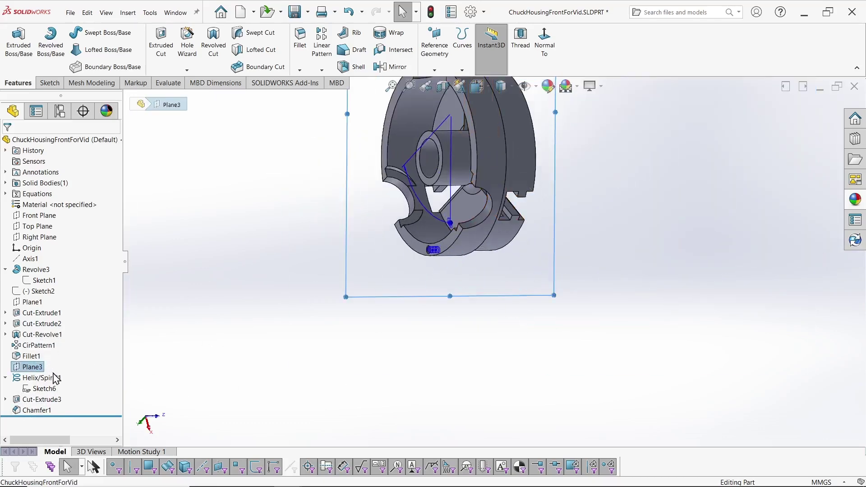
{"action": "left_click", "coordinate": [442, 86]}
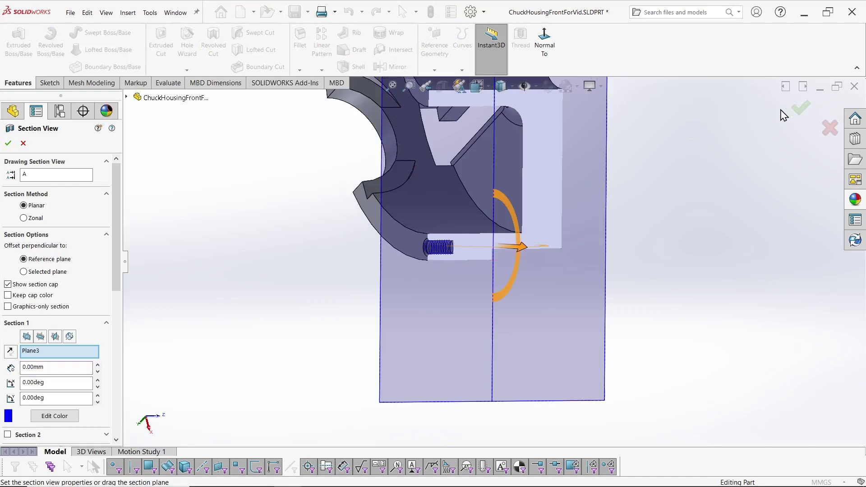
{"action": "left_click", "coordinate": [8, 142]}
{"action": "scroll", "coordinate": [415, 260], "scroll_direction": "up", "scroll_amount": 5}
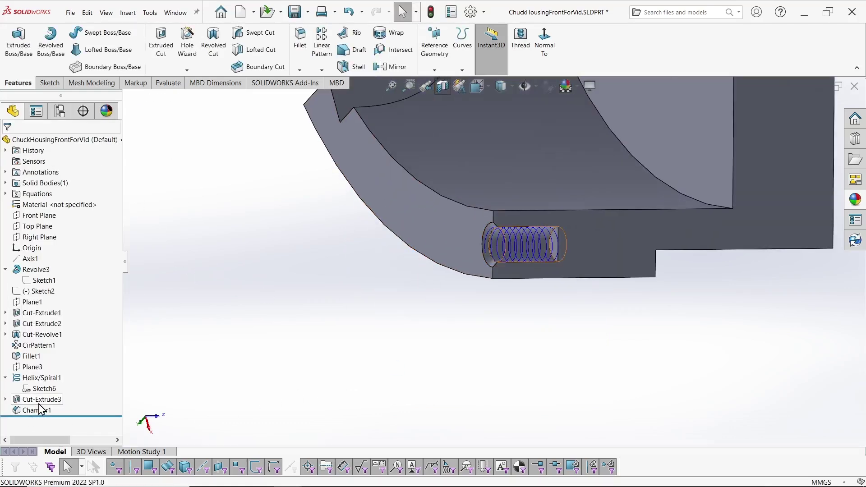
- Start a sketch on Plane3 and draw a horizontal line about 21 mm long through the rim hole
{"action": "left_click", "coordinate": [50, 83]}
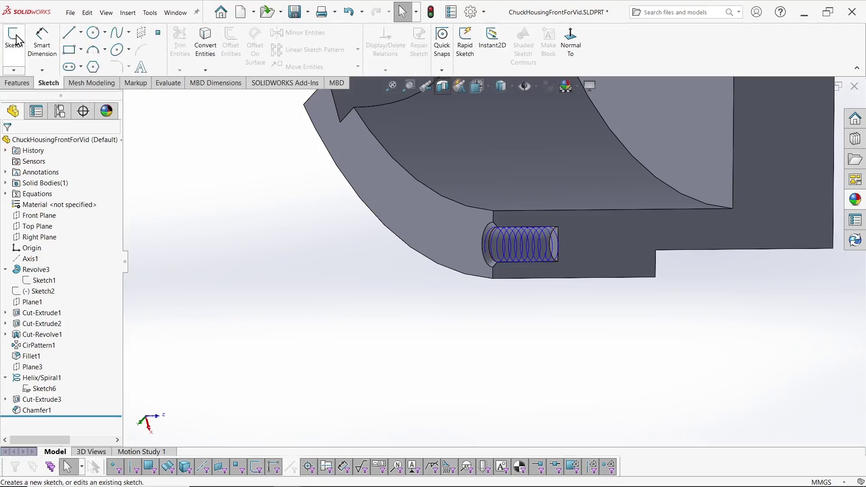
{"action": "left_click", "coordinate": [13, 43]}
{"action": "left_click", "coordinate": [127, 97]}
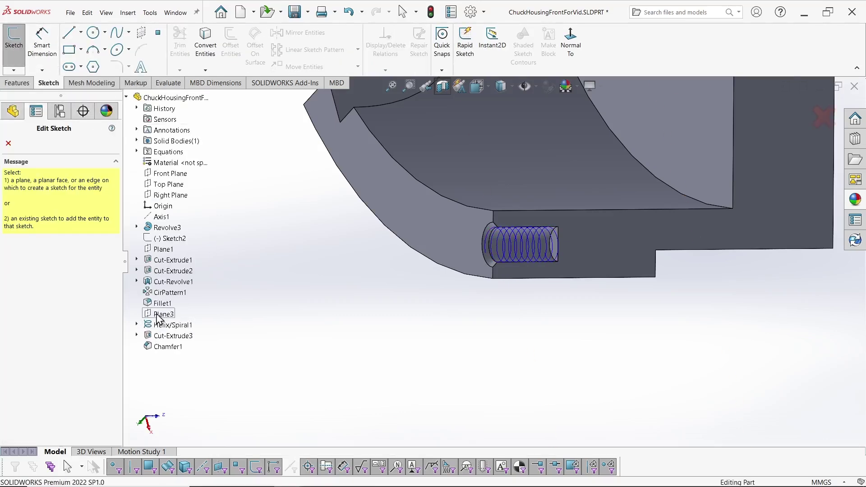
{"action": "left_click", "coordinate": [158, 313]}
{"action": "scroll", "coordinate": [465, 355], "scroll_direction": "down", "scroll_amount": 6}
{"action": "scroll", "coordinate": [458, 305], "scroll_direction": "down", "scroll_amount": 4}
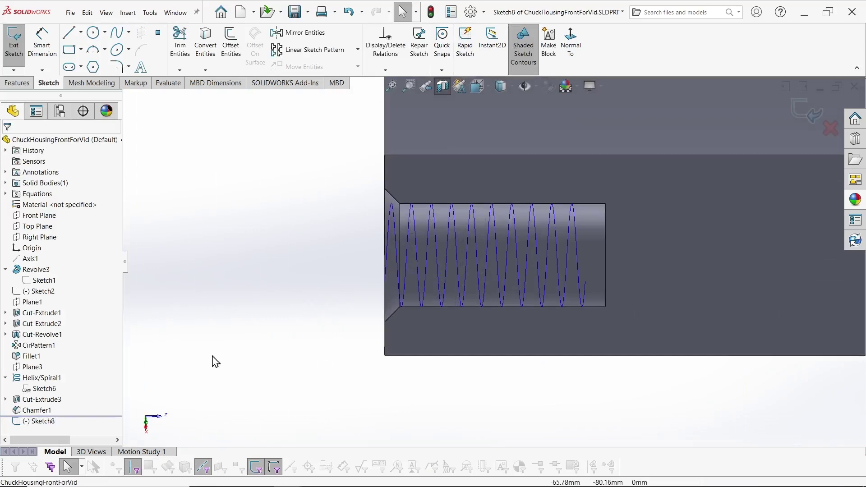
{"action": "left_click", "coordinate": [69, 32]}
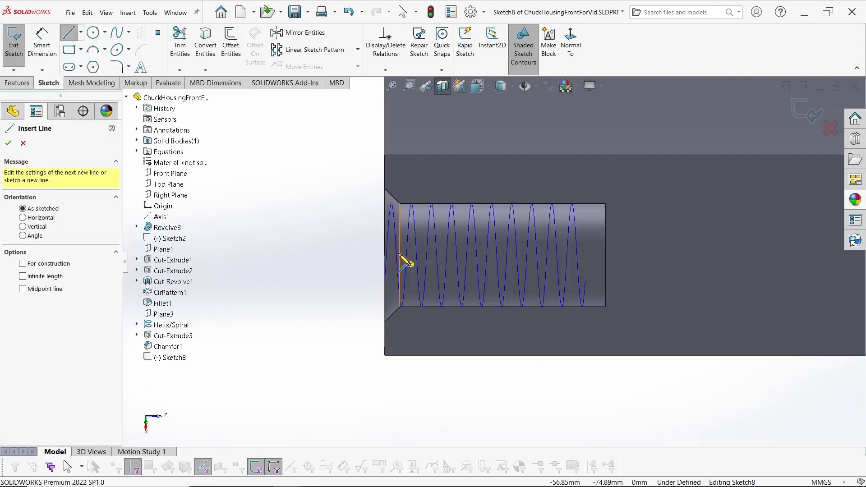
{"action": "left_click", "coordinate": [303, 255]}
{"action": "left_click", "coordinate": [726, 255]}
{"action": "key", "text": "Escape"}
{"action": "left_click_drag", "start_coordinate": [332, 256], "coordinate": [332, 278]}
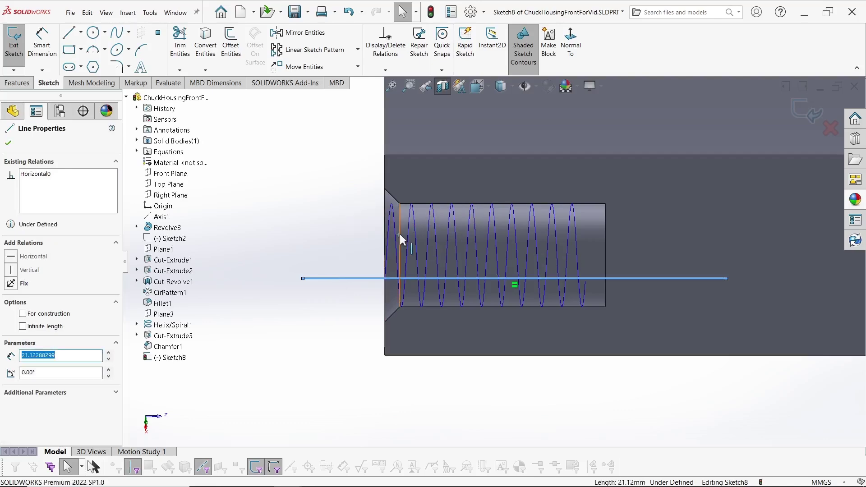
- Convert the chamfer's inner edge into a sketch line and align the horizontal line with its midpoint
{"action": "key", "text": "Escape"}
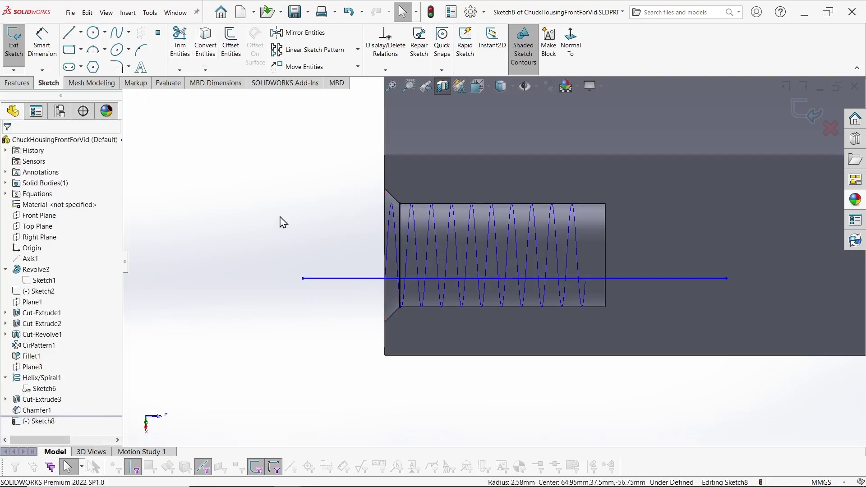
{"action": "left_click", "coordinate": [399, 255]}
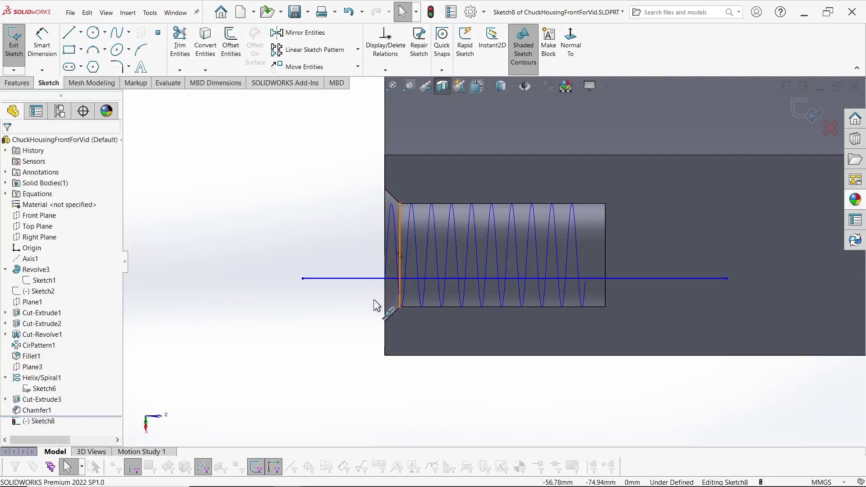
{"action": "left_click", "coordinate": [347, 278], "text": "ctrl"}
{"action": "left_click", "coordinate": [15, 319]}
{"action": "key", "text": "Escape"}
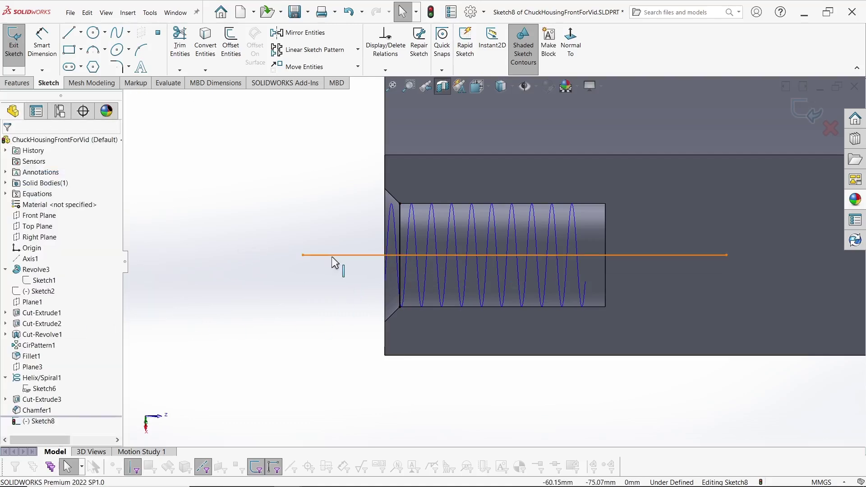
- Turn both the horizontal line and the converted chamfer edge line into construction geometry
{"action": "left_click", "coordinate": [331, 255]}
{"action": "key", "text": "Escape"}
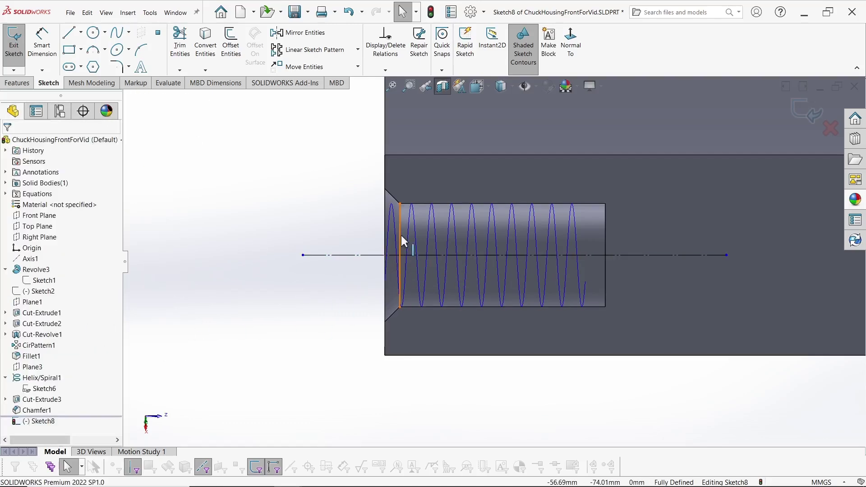
{"action": "left_click", "coordinate": [401, 235]}
{"action": "right_click", "coordinate": [401, 236]}
{"action": "left_click", "coordinate": [35, 313]}
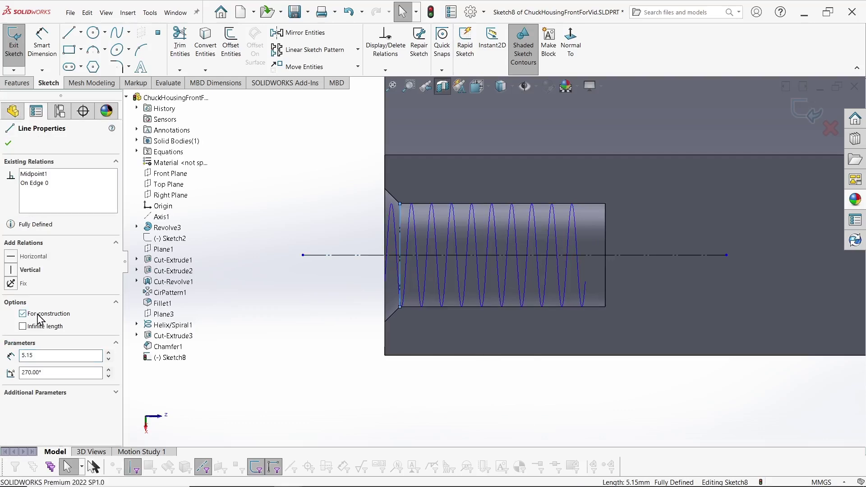
{"action": "left_click", "coordinate": [8, 144]}
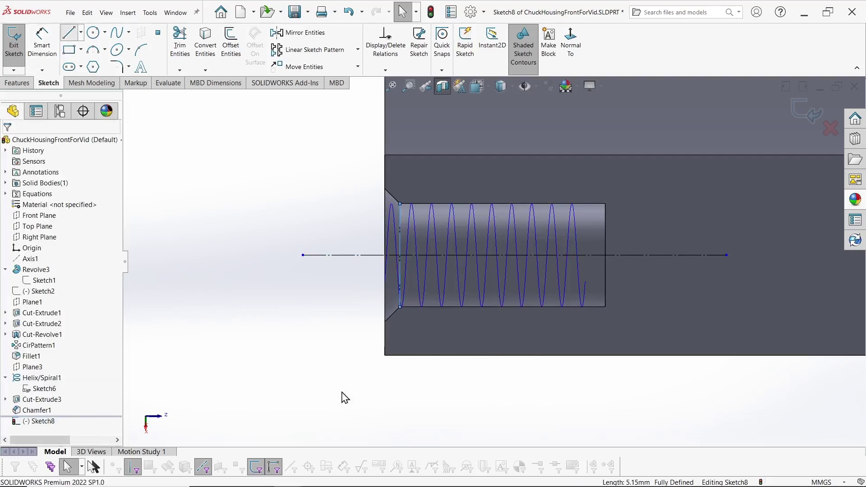
- Draw a closed triangle with its apex pointing down, outside the rim beside the hole entrance
{"action": "key", "text": "l"}
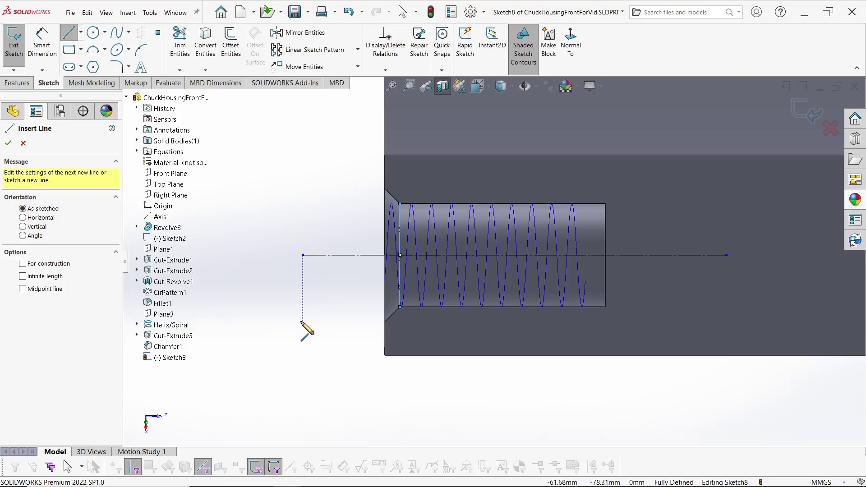
{"action": "left_click", "coordinate": [321, 317]}
{"action": "left_click", "coordinate": [341, 346]}
{"action": "scroll", "coordinate": [361, 325], "scroll_direction": "up", "scroll_amount": 5}
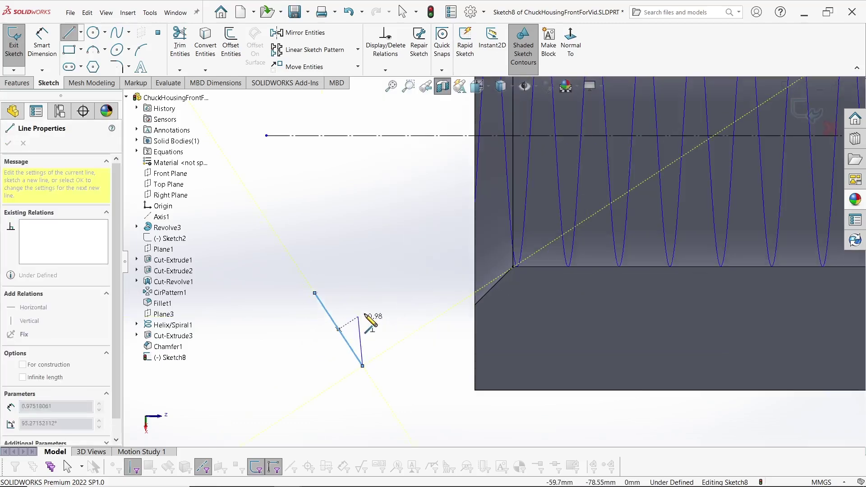
{"action": "left_click", "coordinate": [396, 283]}
{"action": "left_click", "coordinate": [314, 293]}
{"action": "key", "text": "Escape"}
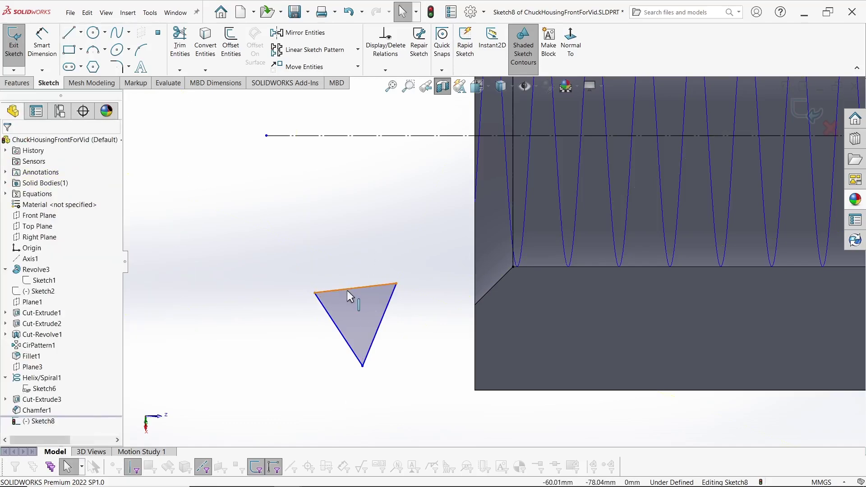
- Draw a line from the triangle's lower apex to the midpoint of its top edge
{"action": "key", "text": "l"}
{"action": "left_click", "coordinate": [363, 365]}
{"action": "left_click", "coordinate": [355, 287]}
{"action": "key", "text": "Escape"}
- Make the triangle's middle line vertical and its top edge horizontal
{"action": "left_click", "coordinate": [355, 305]}
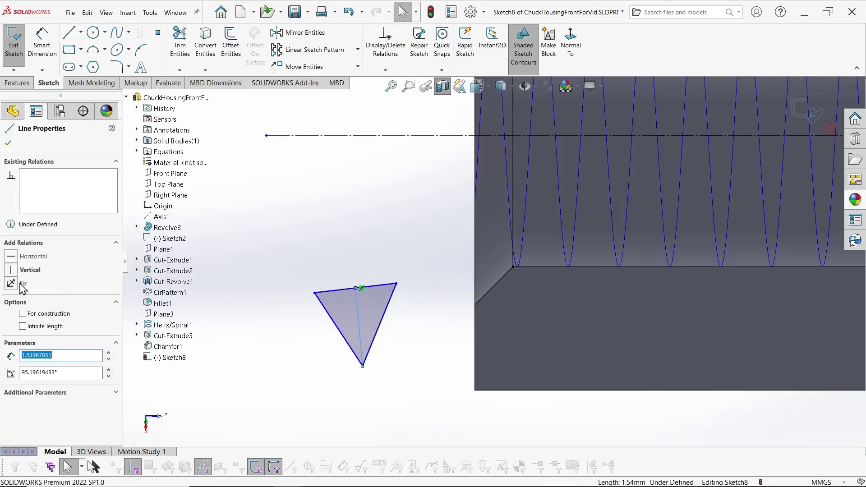
{"action": "left_click", "coordinate": [27, 270]}
{"action": "left_click", "coordinate": [344, 293]}
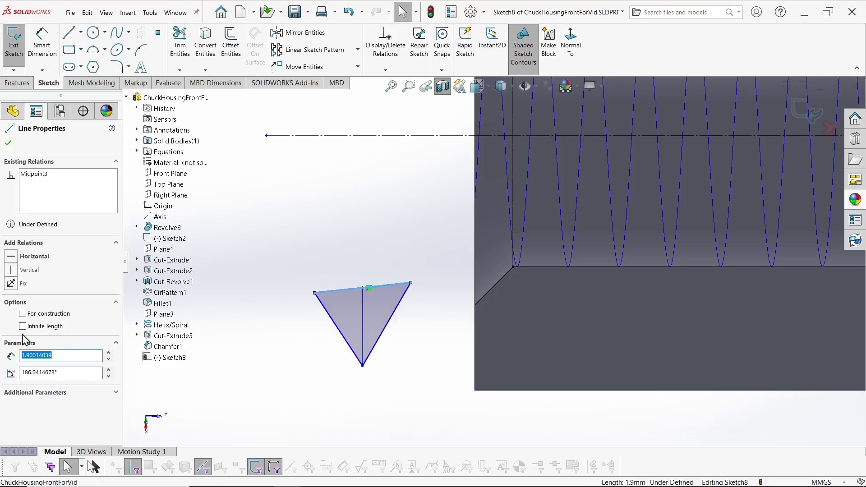
{"action": "left_click", "coordinate": [15, 263]}
{"action": "left_click", "coordinate": [300, 254]}
{"action": "key", "text": "s"}
{"action": "left_click", "coordinate": [361, 280]}
{"action": "left_click", "coordinate": [342, 323]}
{"action": "left_click", "coordinate": [403, 324]}
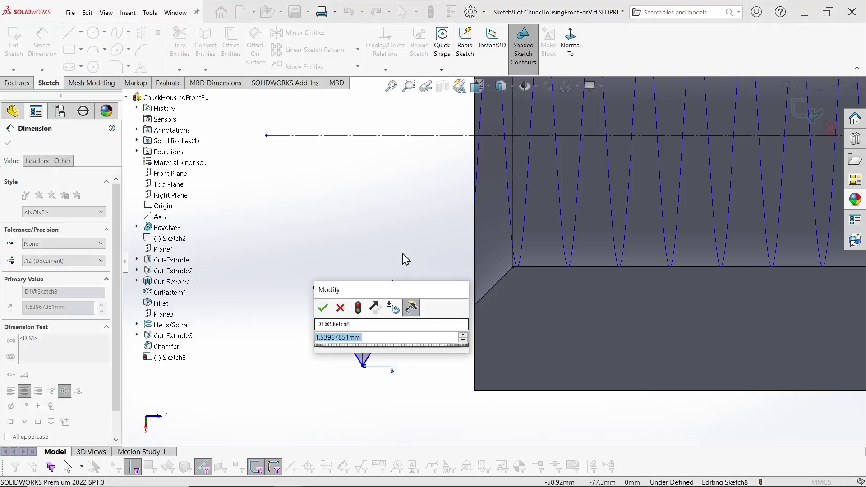
{"action": "left_click", "coordinate": [340, 308]}
{"action": "key", "text": "Escape"}
{"action": "key", "text": "ctrl+z"}
- Dimension the triangle's top edge as a diameter about the horizontal centreline, linked to the 5.15 mm internal thread diameter global variable
{"action": "key", "text": "s"}
{"action": "left_click", "coordinate": [380, 341]}
{"action": "left_click", "coordinate": [345, 287]}
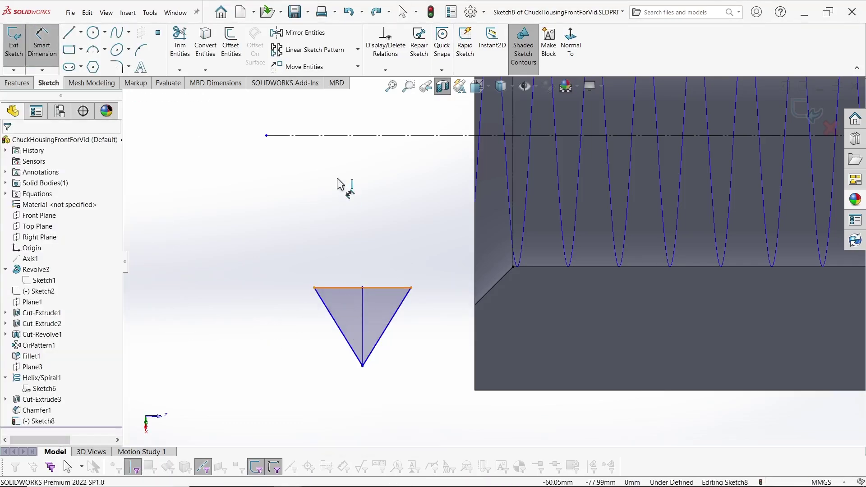
{"action": "left_click", "coordinate": [347, 135]}
{"action": "left_click", "coordinate": [348, 127]}
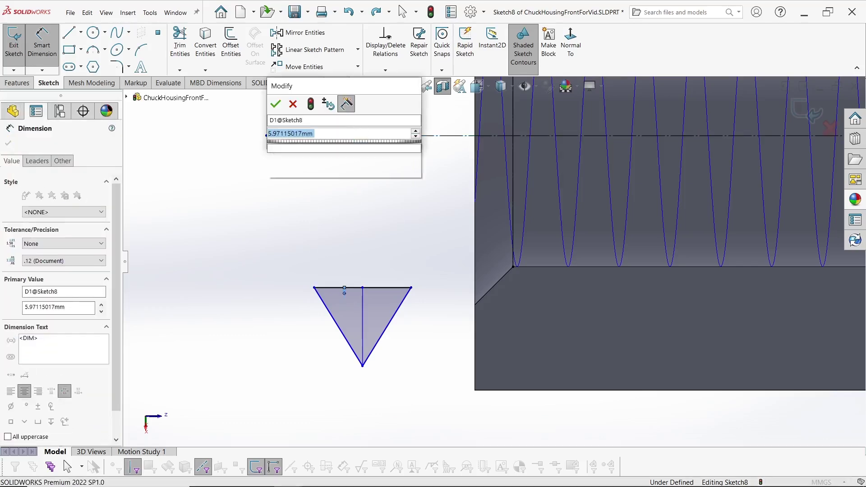
{"action": "type", "text": "=in"}
{"action": "key", "text": "Down"}
{"action": "key", "text": "Return"}
{"action": "key", "text": "Return"}
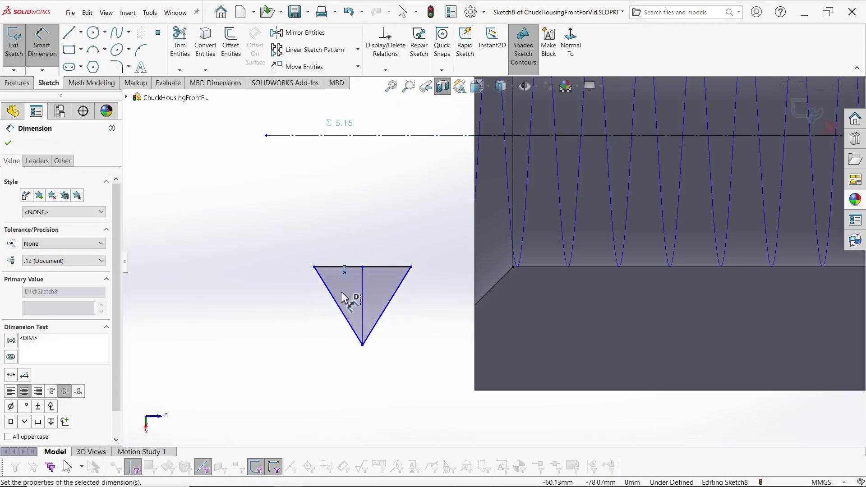
- Set the angle between the triangle's slanted sides to 60° and turn its middle line into construction geometry
{"action": "left_click", "coordinate": [336, 307]}
{"action": "left_click", "coordinate": [383, 314]}
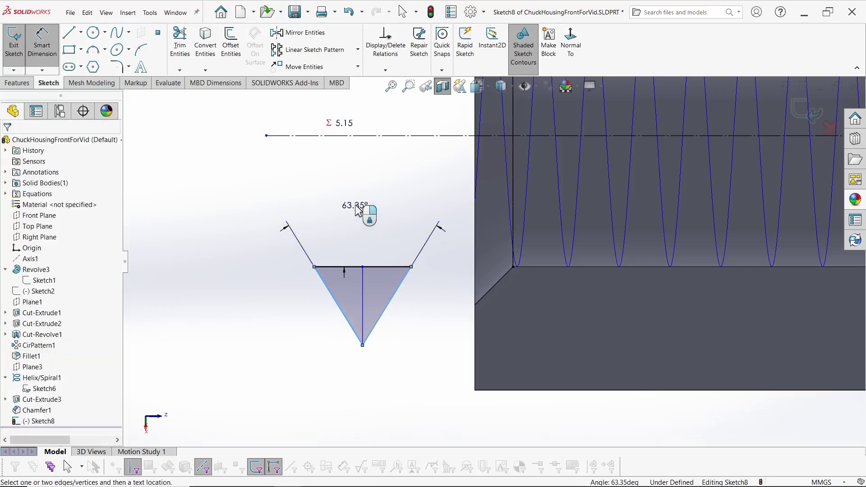
{"action": "left_click", "coordinate": [355, 205]}
{"action": "type", "text": "60"}
{"action": "left_click", "coordinate": [296, 190]}
{"action": "key", "text": "Escape"}
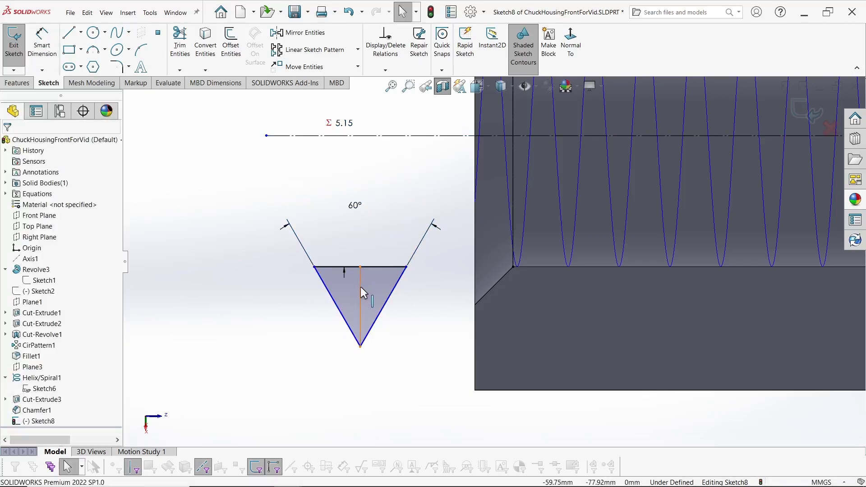
{"action": "left_click", "coordinate": [361, 284]}
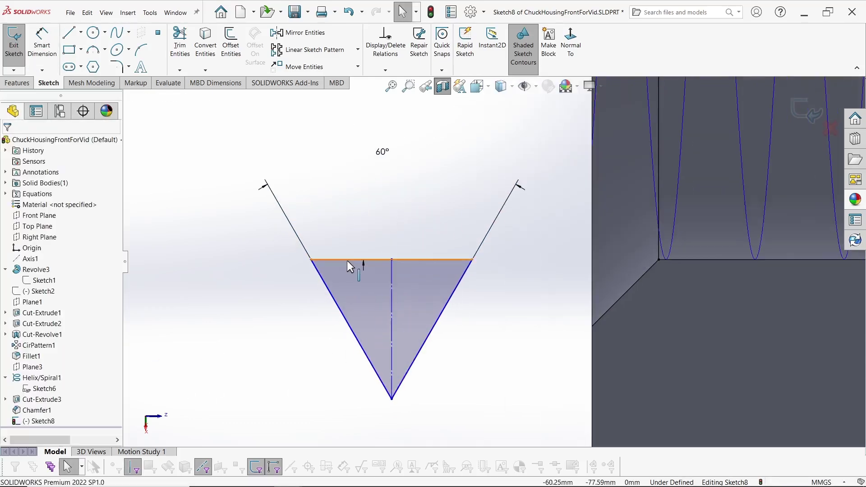
- Draw a three-point arc from the upper part of the triangle's left slanted side outward to the level of the top edge
{"action": "scroll", "coordinate": [347, 262], "scroll_direction": "down", "scroll_amount": 5}
{"action": "scroll", "coordinate": [345, 273], "scroll_direction": "up", "scroll_amount": 3}
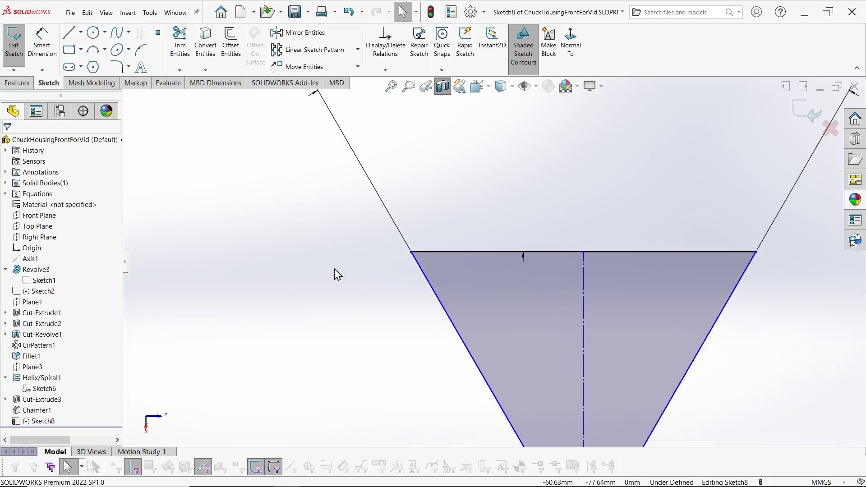
{"action": "left_click", "coordinate": [92, 50]}
{"action": "scroll", "coordinate": [428, 284], "scroll_direction": "down", "scroll_amount": 5}
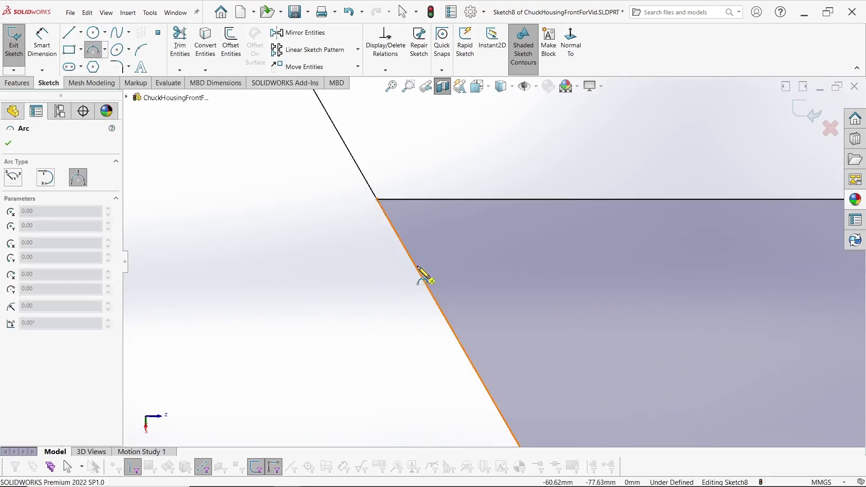
{"action": "left_click", "coordinate": [404, 247]}
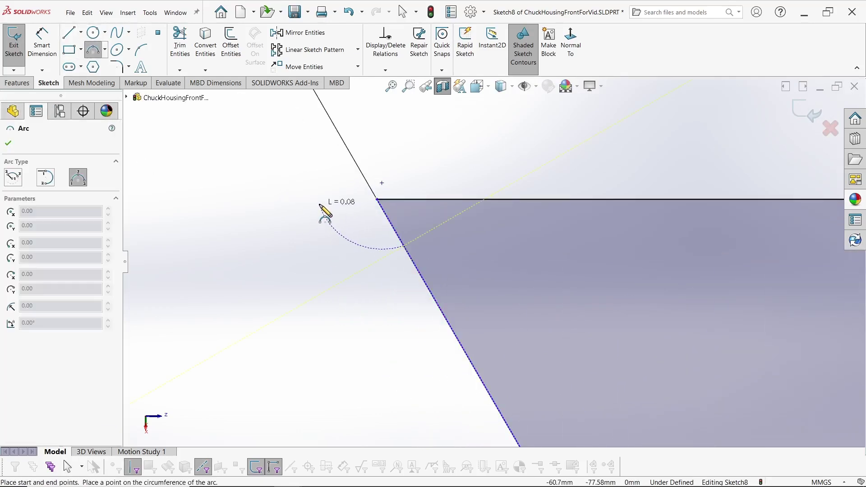
{"action": "left_click", "coordinate": [350, 209]}
{"action": "key", "text": "Escape"}
- Trim away the upper stub of the triangle's left slanted side beyond the arc
{"action": "scroll", "coordinate": [392, 271], "scroll_direction": "down", "scroll_amount": 3}
{"action": "key", "text": "s"}
{"action": "left_click", "coordinate": [425, 344]}
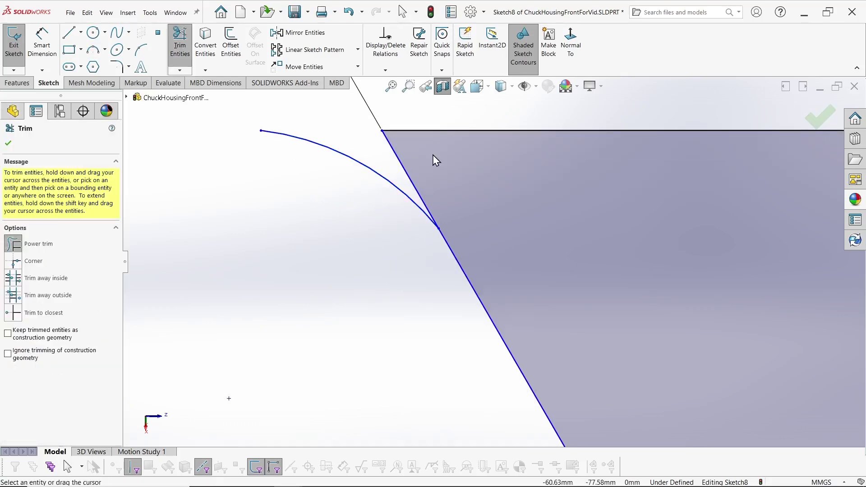
{"action": "scroll", "coordinate": [469, 189], "scroll_direction": "up", "scroll_amount": 3}
{"action": "scroll", "coordinate": [499, 254], "scroll_direction": "down", "scroll_amount": 5}
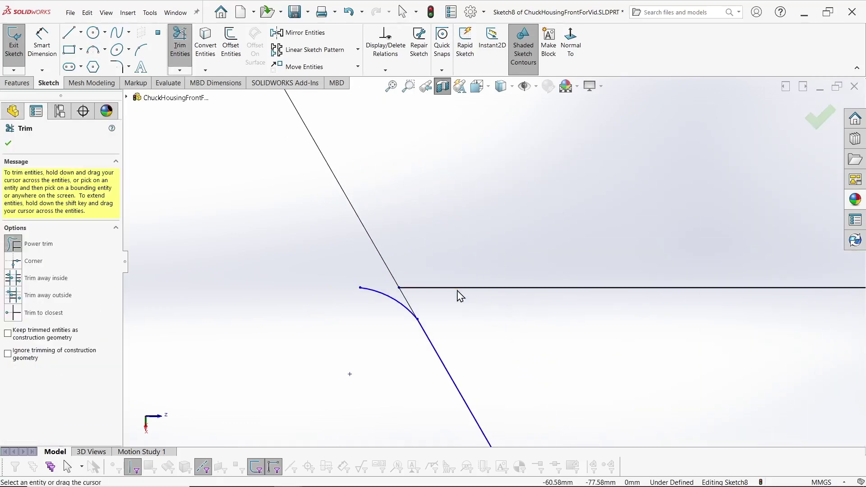
{"action": "key", "text": "Escape"}
- Merge the left end of the triangle's top edge with the arc's outer endpoint
{"action": "left_click", "coordinate": [399, 287]}
{"action": "left_click", "coordinate": [360, 287], "text": "ctrl"}
{"action": "left_click", "coordinate": [12, 329]}
{"action": "key", "text": "Escape"}
- Try to make the arc tangent to the left slanted side, and undo that relation
{"action": "left_click", "coordinate": [422, 336]}
{"action": "left_click", "coordinate": [428, 344], "text": "ctrl"}
{"action": "left_click", "coordinate": [10, 302]}
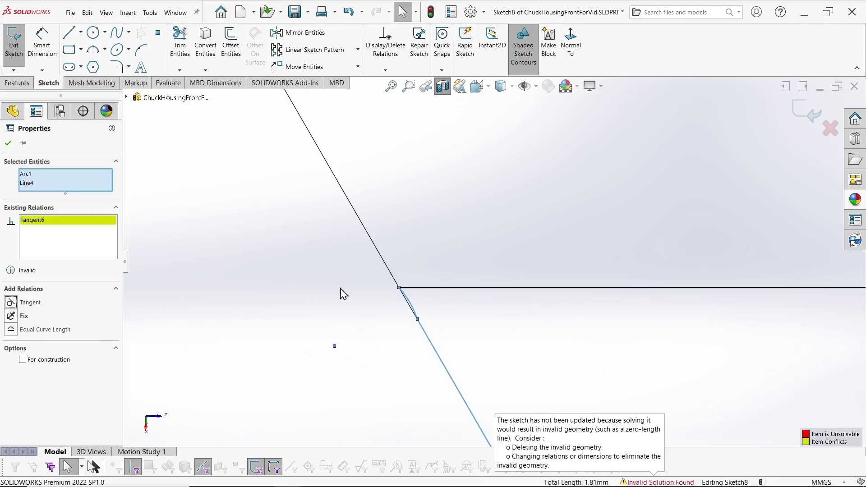
{"action": "left_click", "coordinate": [9, 143]}
{"action": "left_click", "coordinate": [421, 329]}
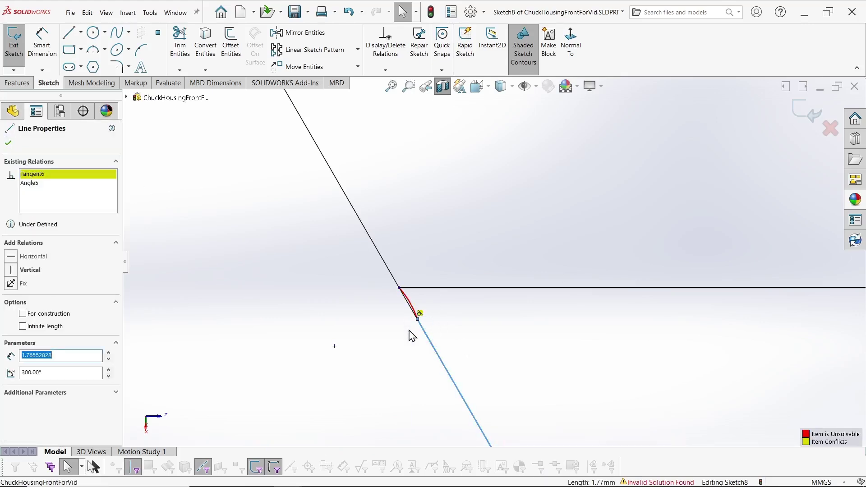
{"action": "key", "text": "ctrl+z"}
{"action": "key", "text": "Escape"}
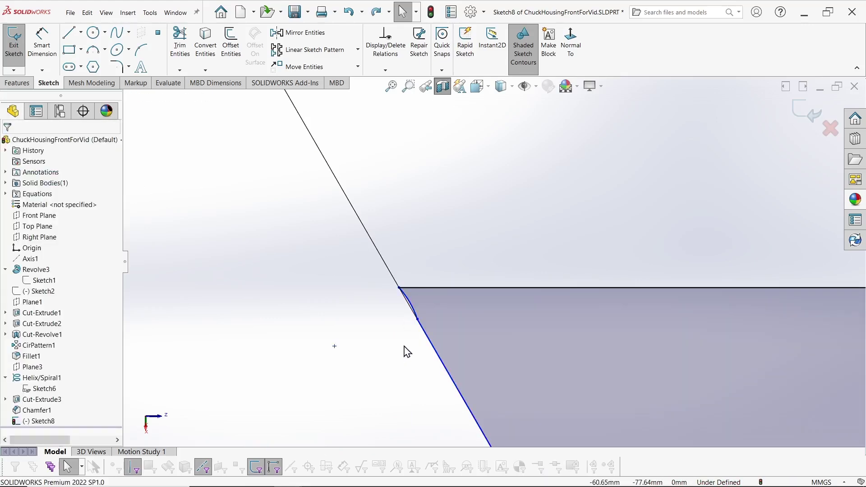
- Pull the merged arc endpoint outward along the top edge's level and make the arc tangent to the top edge
{"action": "left_click_drag", "start_coordinate": [400, 288], "coordinate": [379, 287]}
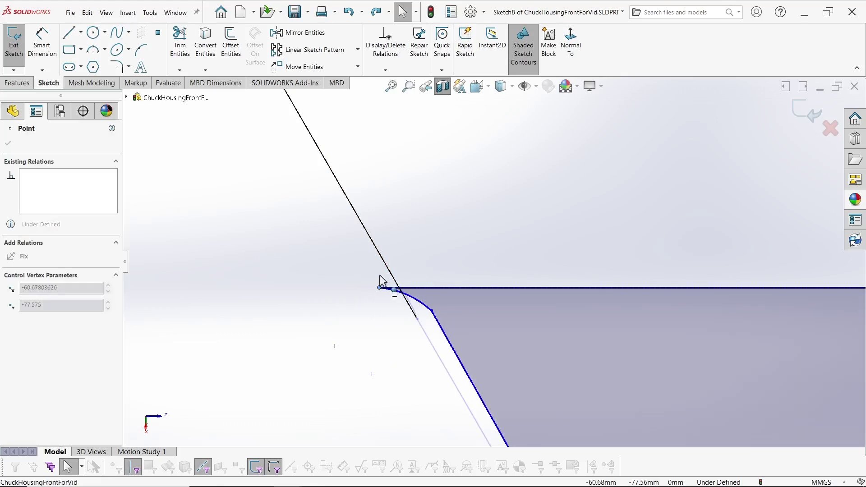
{"action": "left_click", "coordinate": [405, 296]}
{"action": "left_click", "coordinate": [451, 288], "text": "ctrl"}
{"action": "left_click", "coordinate": [10, 301]}
{"action": "left_click", "coordinate": [289, 324]}
- Make the arc tangent to the triangle's left slanted side
{"action": "left_click", "coordinate": [408, 298]}
{"action": "left_click", "coordinate": [469, 379], "text": "ctrl"}
{"action": "left_click", "coordinate": [10, 301]}
{"action": "left_click", "coordinate": [295, 344]}
{"action": "scroll", "coordinate": [485, 338], "scroll_direction": "up", "scroll_amount": 5}
{"action": "scroll", "coordinate": [518, 228], "scroll_direction": "down", "scroll_amount": 3}
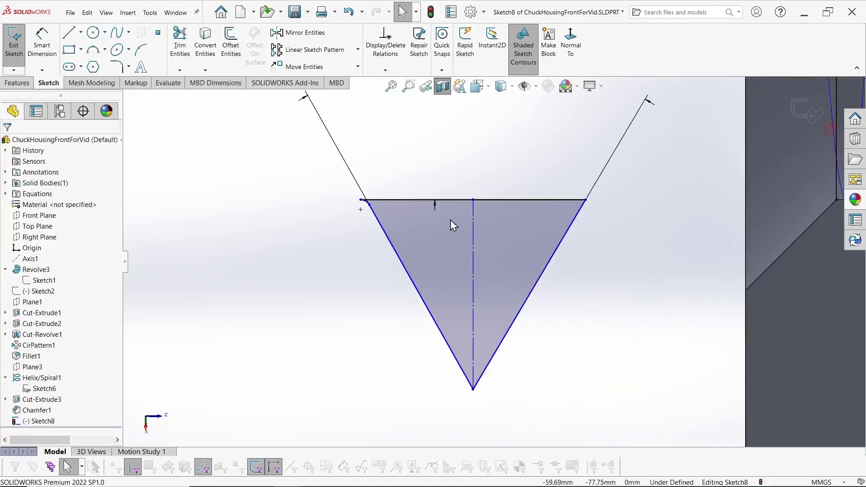
- Mirror the tangent arc about the triangle's vertical construction line and inspect the copy at the opposite corner
{"action": "scroll", "coordinate": [379, 210], "scroll_direction": "down", "scroll_amount": 3}
{"action": "left_click", "coordinate": [357, 210]}
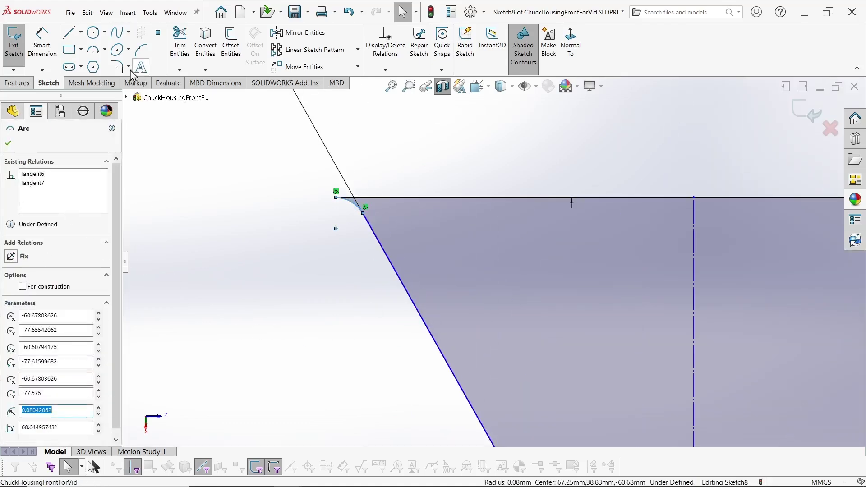
{"action": "left_click", "coordinate": [293, 34]}
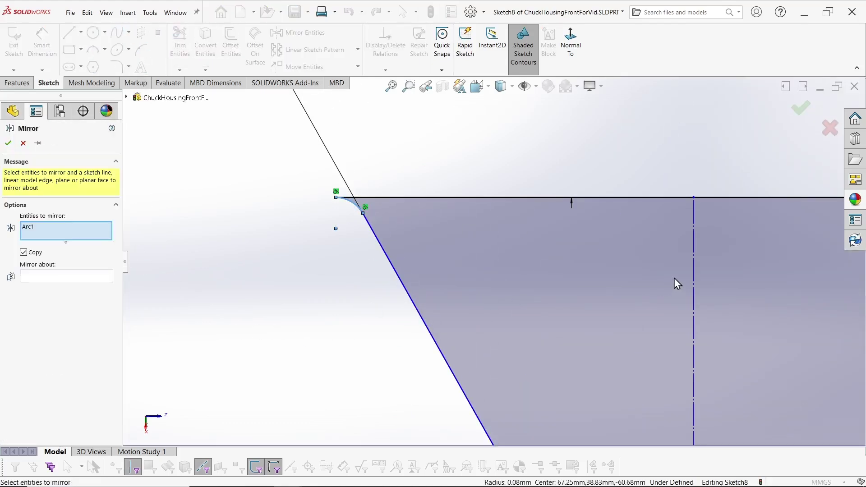
{"action": "left_click", "coordinate": [695, 261]}
{"action": "left_click", "coordinate": [8, 143]}
{"action": "scroll", "coordinate": [493, 272], "scroll_direction": "up", "scroll_amount": 3}
{"action": "scroll", "coordinate": [784, 229], "scroll_direction": "down", "scroll_amount": 5}
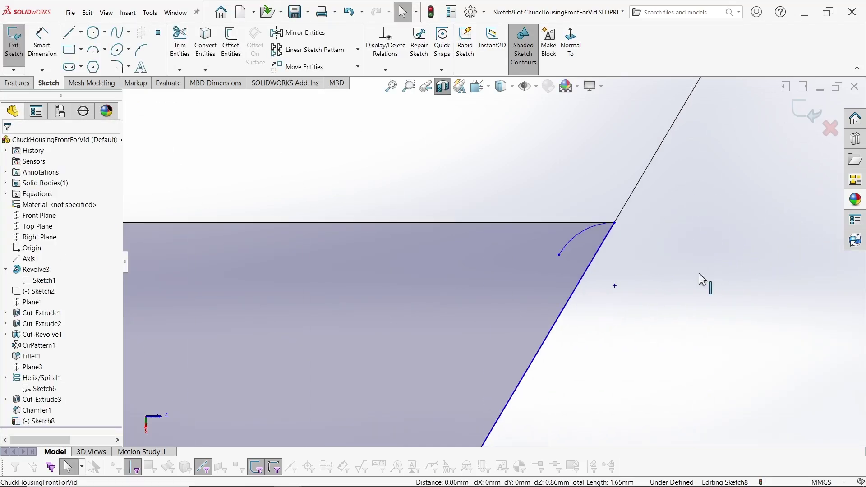
{"action": "scroll", "coordinate": [640, 262], "scroll_direction": "down", "scroll_amount": 2}
{"action": "left_click_drag", "start_coordinate": [513, 255], "coordinate": [558, 287]}
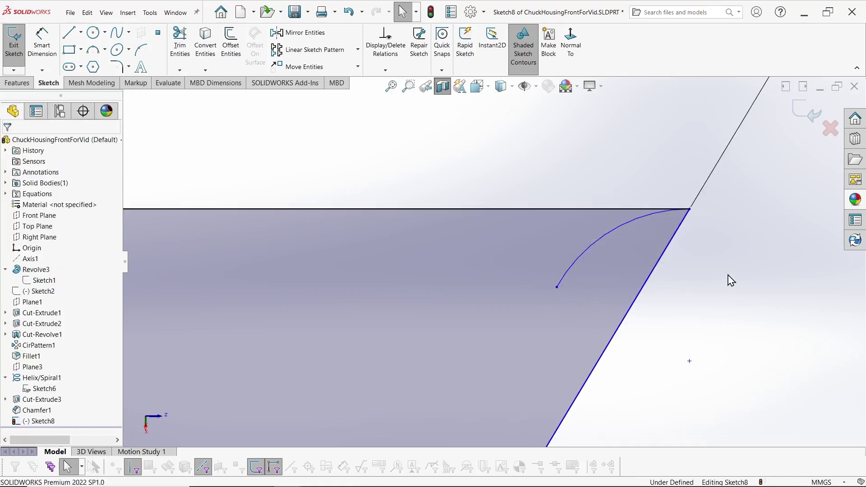
- Undo the mirror, arc relations and trim, back to the untrimmed triangle with its unconstrained arc
{"action": "key", "text": "s"}
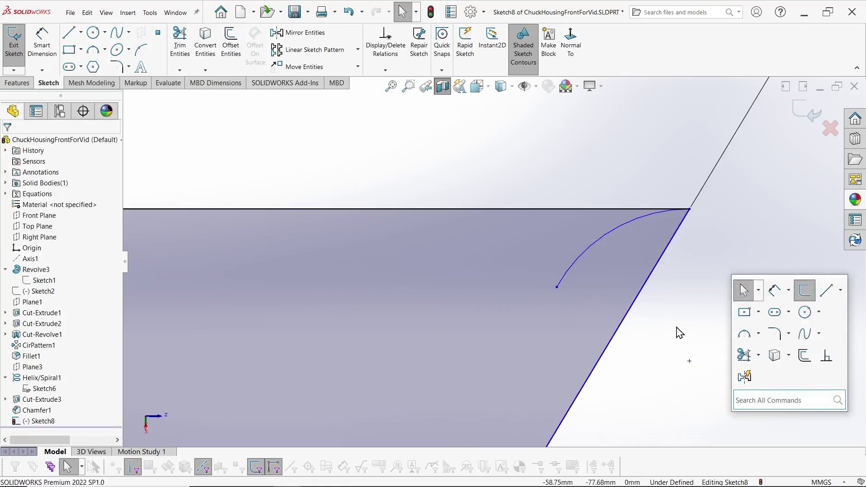
{"action": "key", "text": "f"}
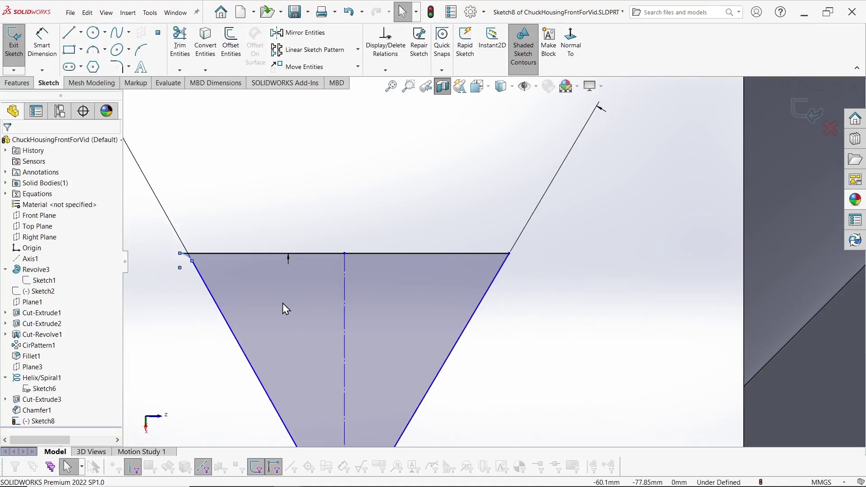
{"action": "key", "text": "ctrl+z"}
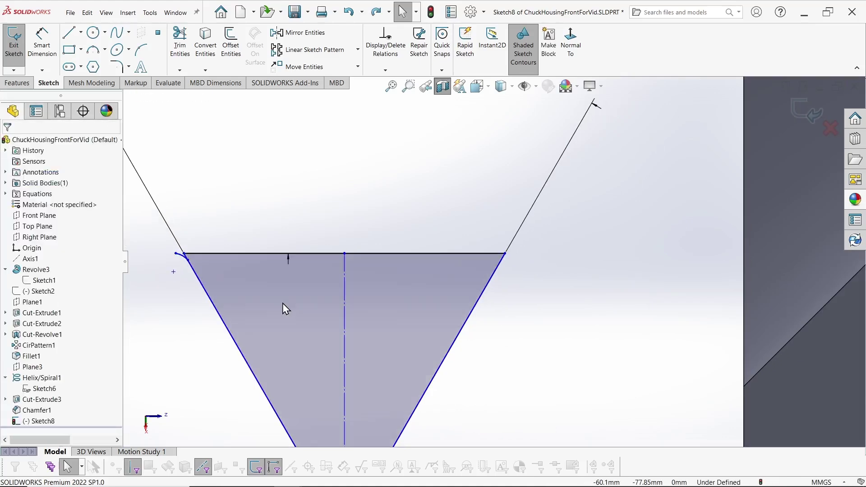
- Mirror the unconstrained left arc about the triangle's vertical construction line
{"action": "scroll", "coordinate": [204, 276], "scroll_direction": "down", "scroll_amount": 3}
{"action": "left_click", "coordinate": [276, 265]}
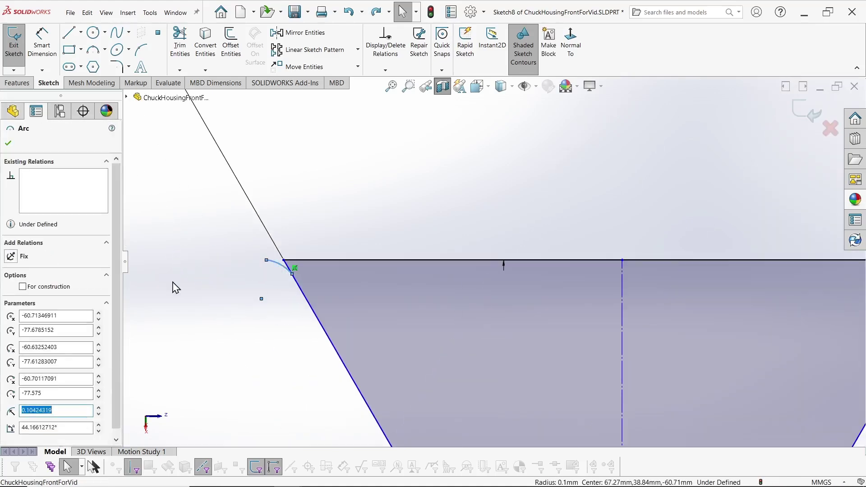
{"action": "key", "text": "z"}
{"action": "left_click", "coordinate": [298, 32]}
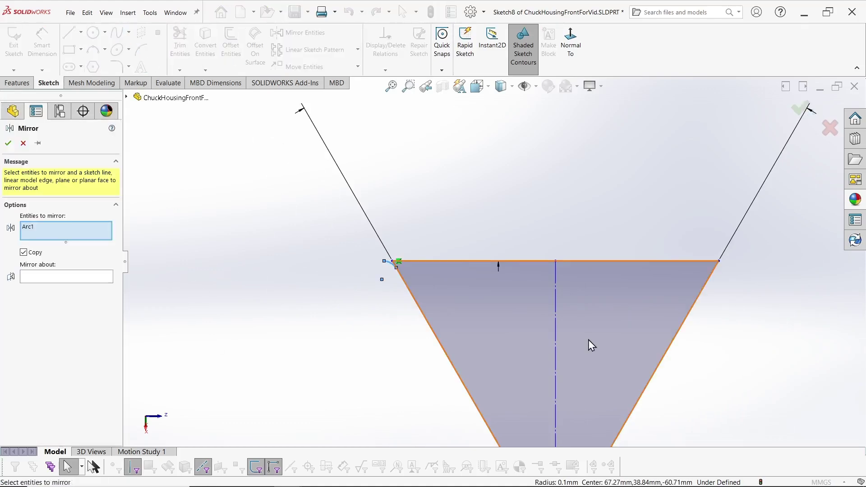
{"action": "left_click", "coordinate": [63, 276]}
{"action": "left_click", "coordinate": [556, 304]}
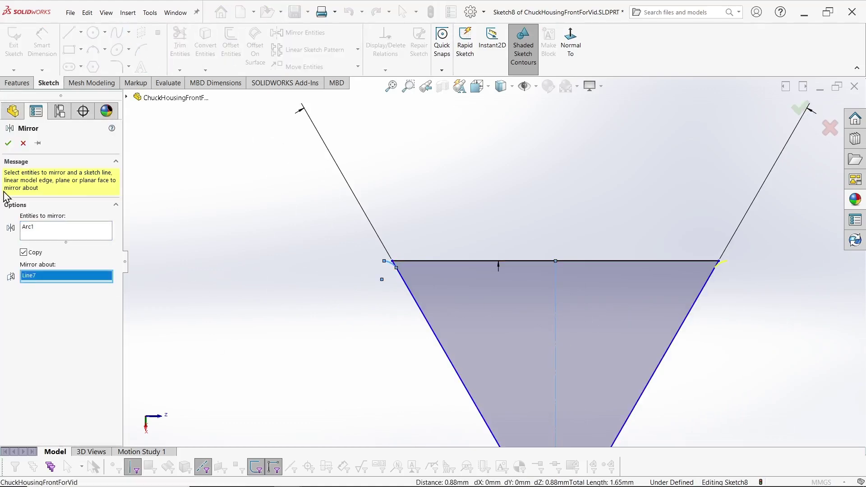
{"action": "left_click", "coordinate": [8, 143]}
- Trim the stubs of both slanted sides between the arcs and the ends of the top edge
{"action": "scroll", "coordinate": [722, 271], "scroll_direction": "down", "scroll_amount": 8}
{"action": "key", "text": "s"}
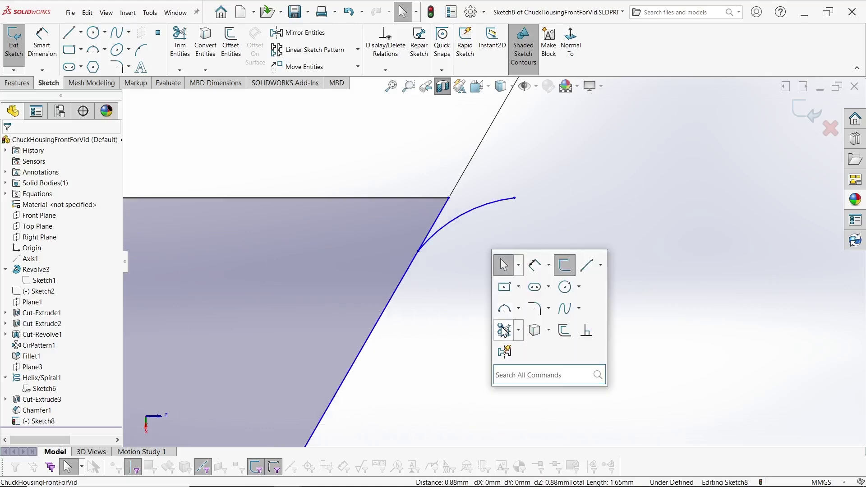
{"action": "left_click", "coordinate": [508, 330]}
{"action": "scroll", "coordinate": [412, 249], "scroll_direction": "up", "scroll_amount": 6}
{"action": "scroll", "coordinate": [424, 252], "scroll_direction": "down", "scroll_amount": 8}
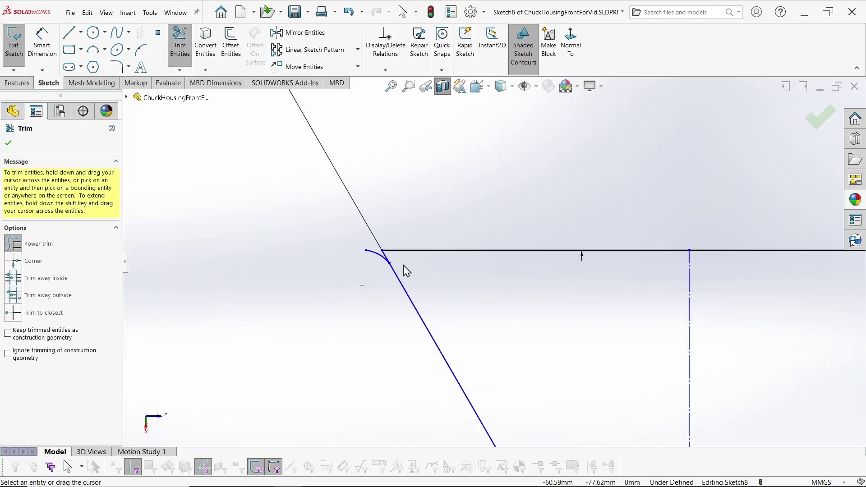
{"action": "key", "text": "Escape"}
- Merge the top edge's left endpoint with the outer end of the left arc
{"action": "left_click", "coordinate": [350, 183]}
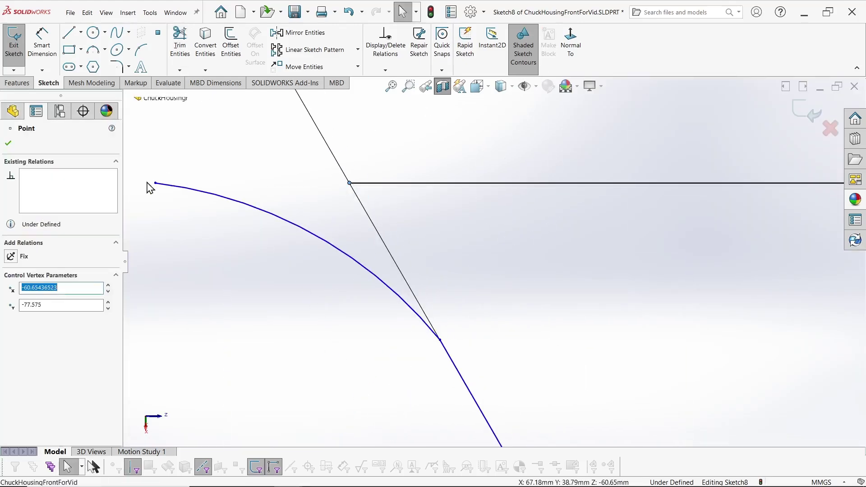
{"action": "left_click", "coordinate": [349, 183], "text": "ctrl"}
{"action": "left_click", "coordinate": [11, 329]}
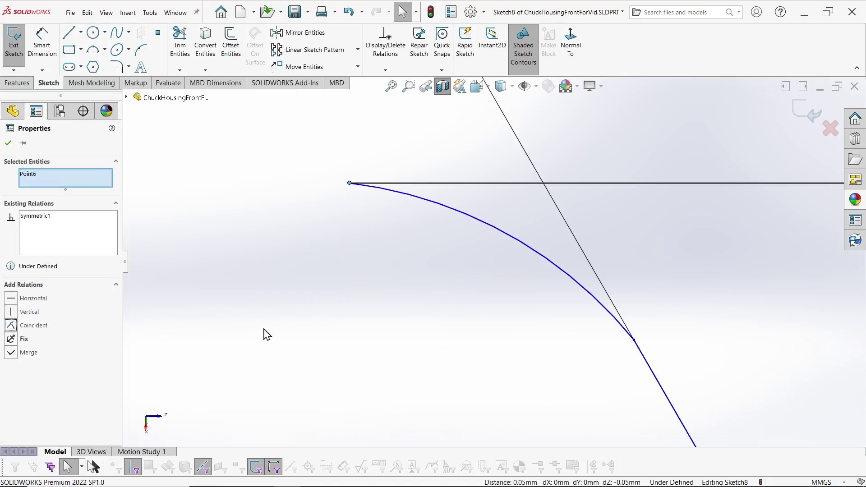
{"action": "key", "text": "Escape"}
- Make the left arc tangent to both the top edge and the left slanted side
{"action": "scroll", "coordinate": [489, 279], "scroll_direction": "up", "scroll_amount": 5}
{"action": "left_click", "coordinate": [495, 266]}
{"action": "left_click", "coordinate": [515, 255], "text": "ctrl"}
{"action": "left_click", "coordinate": [400, 315]}
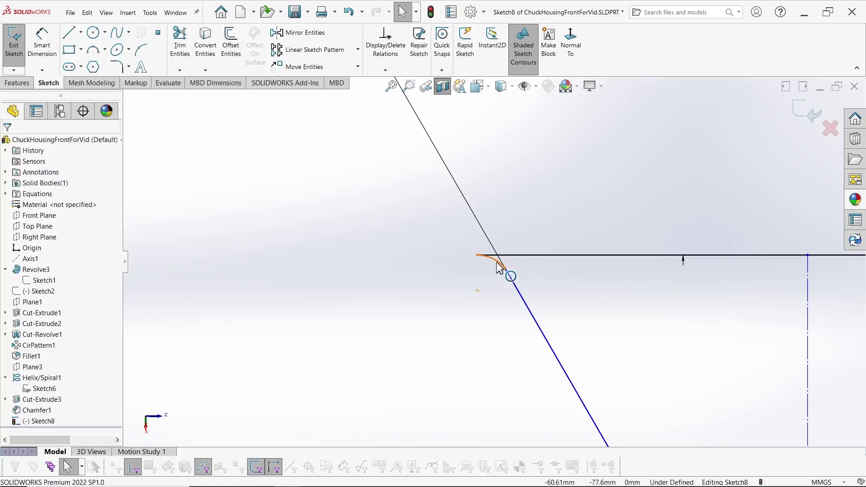
{"action": "left_click", "coordinate": [497, 262]}
{"action": "left_click", "coordinate": [531, 316], "text": "ctrl"}
{"action": "left_click", "coordinate": [11, 302]}
{"action": "scroll", "coordinate": [385, 344], "scroll_direction": "down", "scroll_amount": 5}
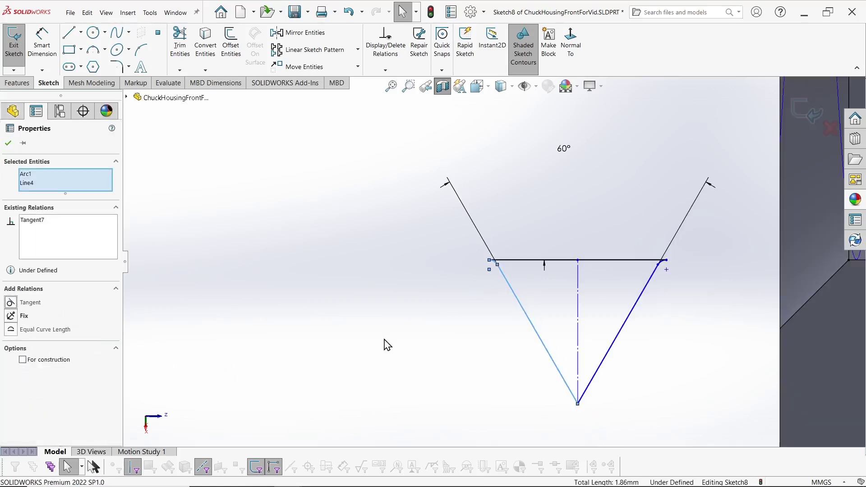
- Fillet the triangle's bottom vertex between the two slanted sides with a 0.05 mm radius
{"action": "left_click", "coordinate": [340, 389]}
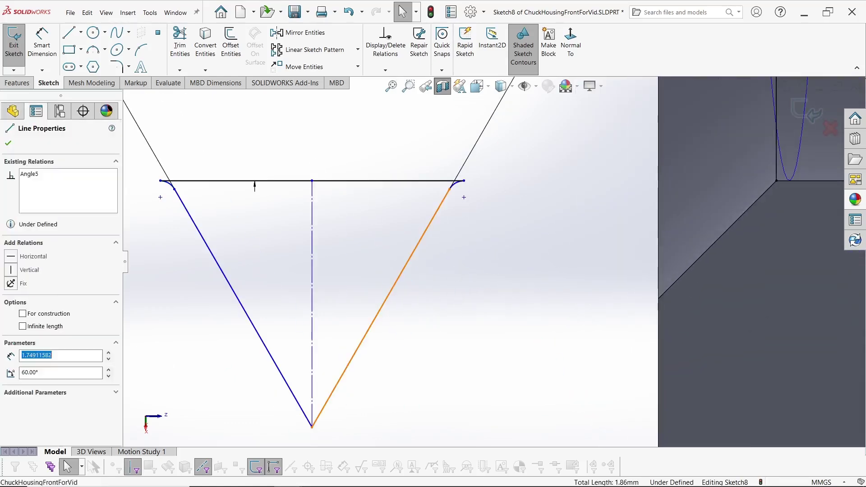
{"action": "left_click", "coordinate": [289, 387], "text": "ctrl"}
{"action": "left_click", "coordinate": [118, 67]}
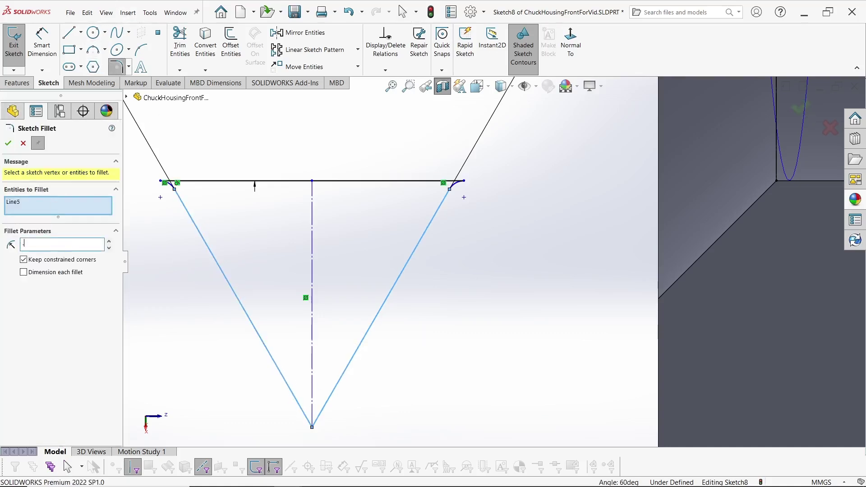
{"action": "left_click", "coordinate": [278, 372]}
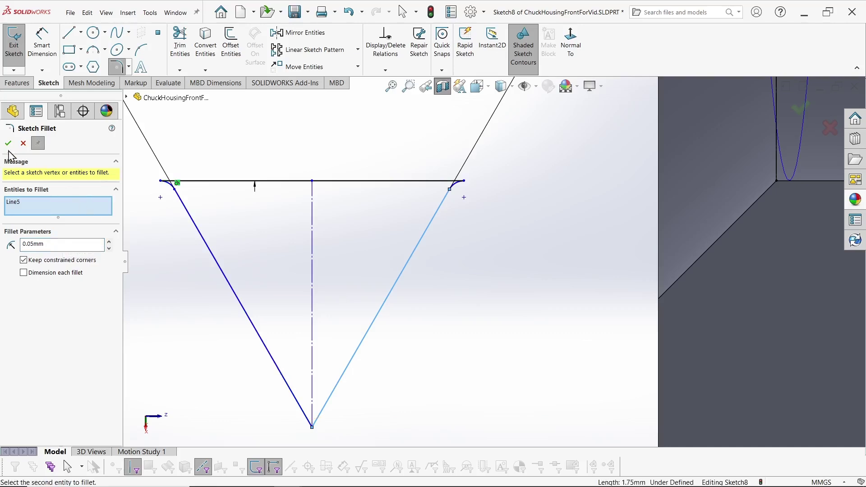
{"action": "left_click", "coordinate": [331, 395]}
{"action": "left_click", "coordinate": [336, 397]}
{"action": "scroll", "coordinate": [416, 396], "scroll_direction": "up", "scroll_amount": 4}
{"action": "scroll", "coordinate": [442, 326], "scroll_direction": "down", "scroll_amount": 3}
{"action": "key", "text": "Escape"}
- Set the bottom fillet's radius dimension to an equation-driven 0.14 mm
{"action": "key", "text": "s"}
{"action": "left_click", "coordinate": [428, 297]}
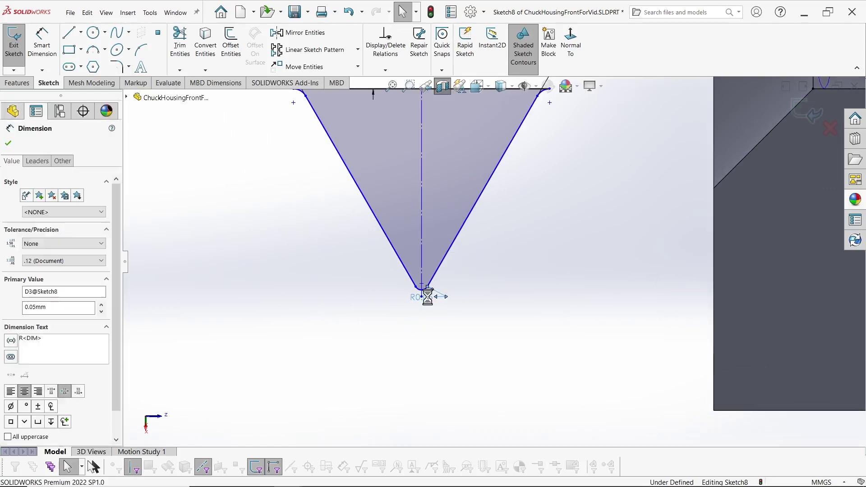
{"action": "left_click", "coordinate": [381, 283]}
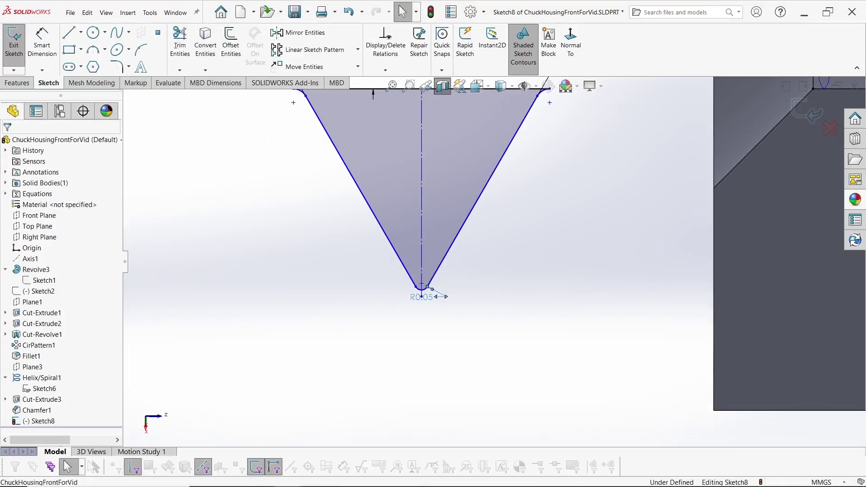
{"action": "double_click", "coordinate": [425, 299]}
{"action": "type", "text": "0.14"}
{"action": "key", "text": "Return"}
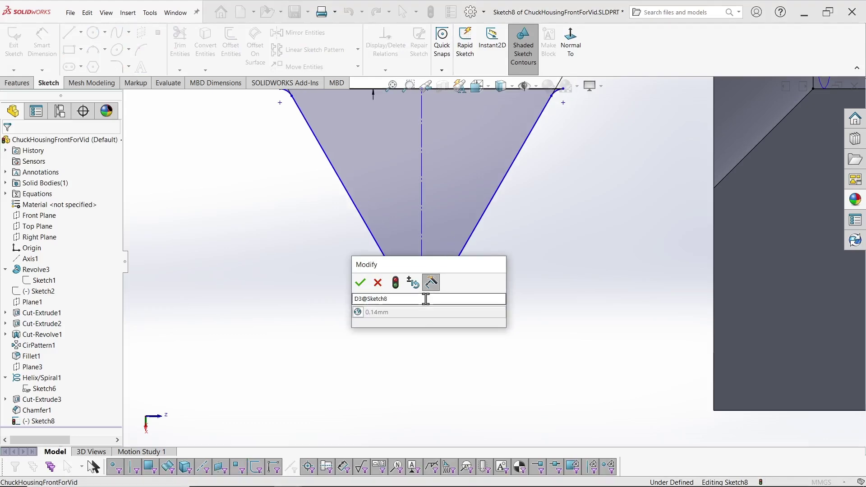
- Dimension the left corner arc's radius with an equation giving 0.14 mm
{"action": "scroll", "coordinate": [556, 149], "scroll_direction": "up", "scroll_amount": 3}
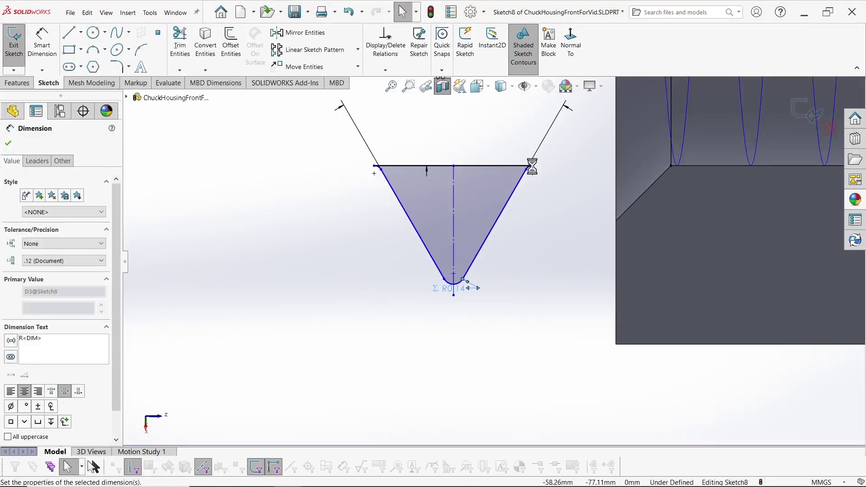
{"action": "scroll", "coordinate": [392, 200], "scroll_direction": "down", "scroll_amount": 5}
{"action": "key", "text": "s"}
{"action": "left_click", "coordinate": [437, 232]}
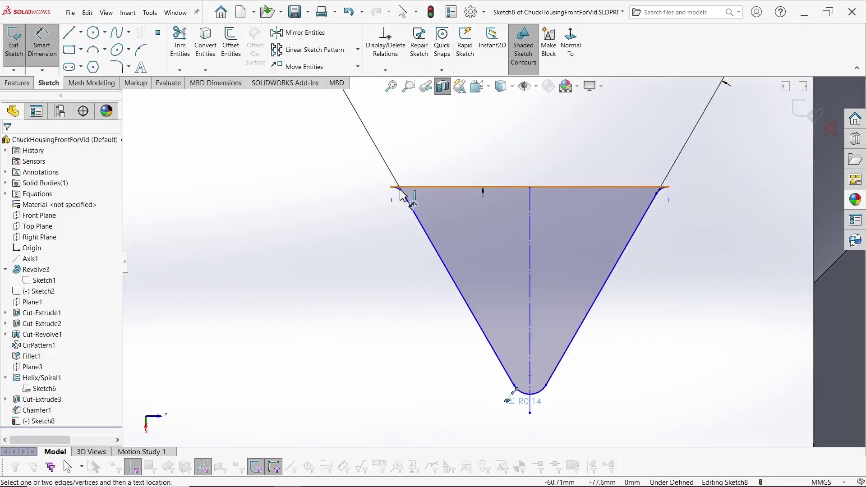
{"action": "left_click", "coordinate": [358, 235]}
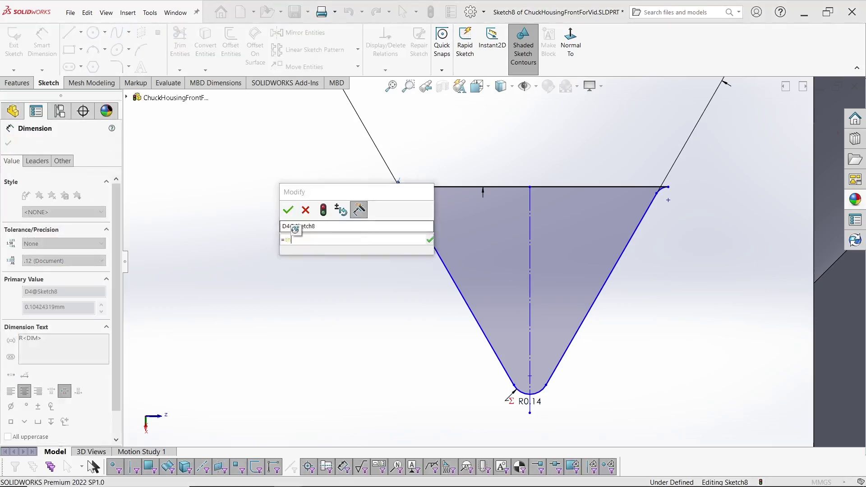
{"action": "left_click", "coordinate": [288, 209]}
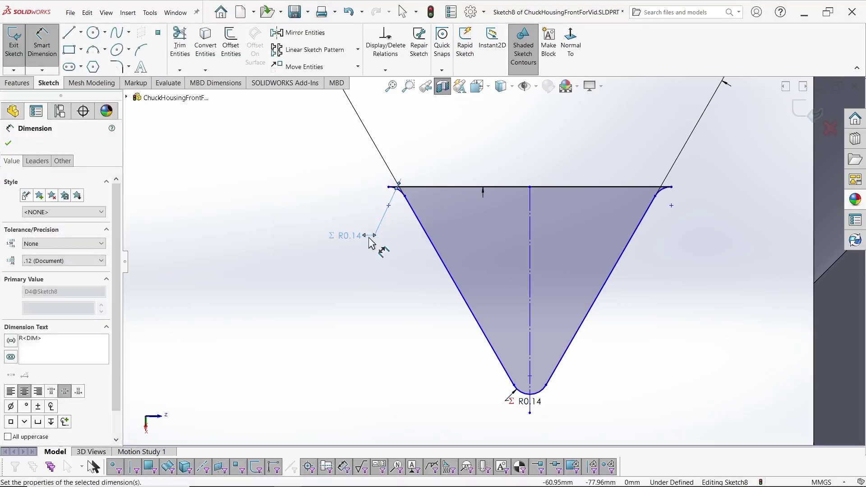
- Dimension the horizontal distance from the right arc's outer end to the housing's adjacent vertical edge as 0.55 mm
{"action": "scroll", "coordinate": [474, 268], "scroll_direction": "up", "scroll_amount": 8}
{"action": "scroll", "coordinate": [512, 258], "scroll_direction": "down", "scroll_amount": 5}
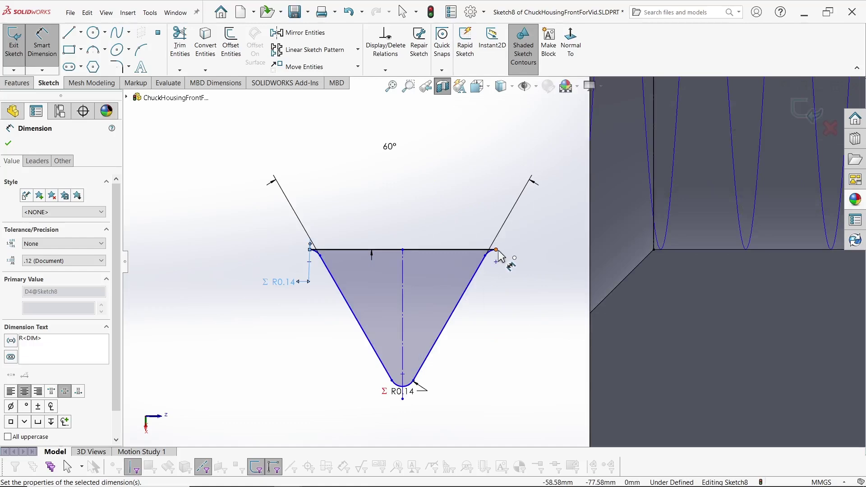
{"action": "left_click", "coordinate": [496, 249]}
{"action": "left_click", "coordinate": [539, 294]}
{"action": "type", "text": "0.55"}
{"action": "key", "text": "Return"}
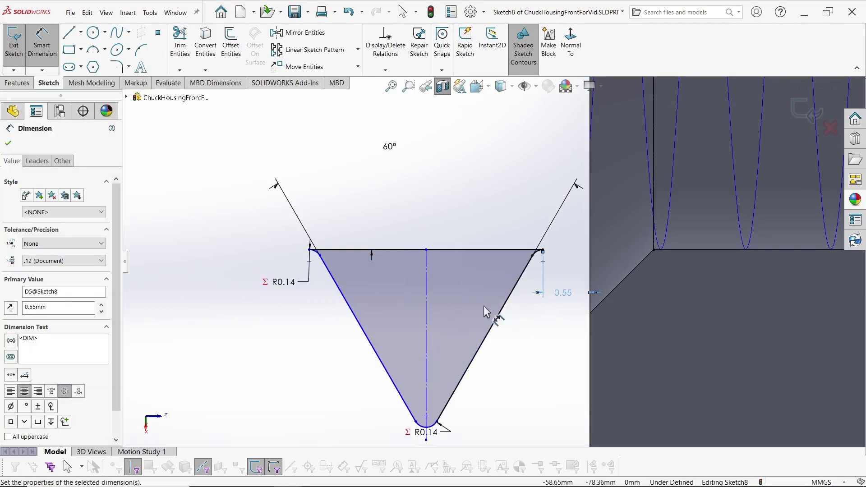
- Dimension the thread profile's top width with an equation based on the pitch, giving 1.00 mm, and finish the sketch
{"action": "left_click", "coordinate": [448, 249]}
{"action": "left_click", "coordinate": [453, 180]}
{"action": "type", "text": "=pit"}
{"action": "key", "text": "Return"}
{"action": "type", "text": "/2"}
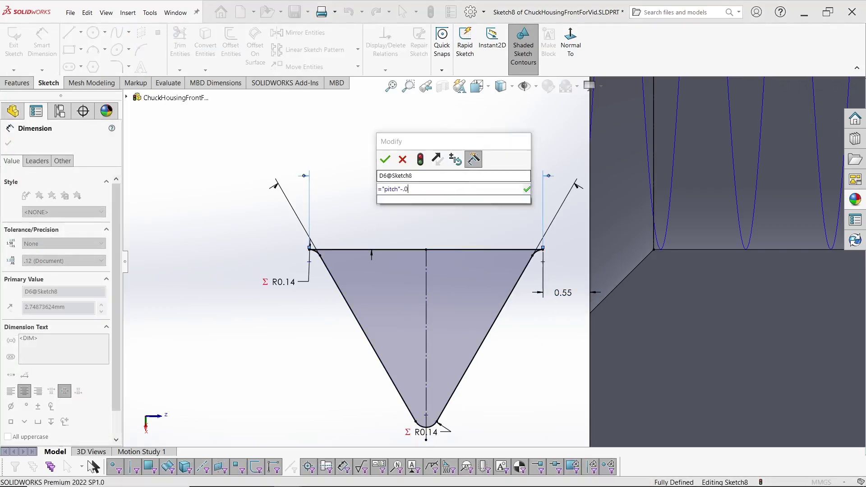
{"action": "key", "text": "Return"}
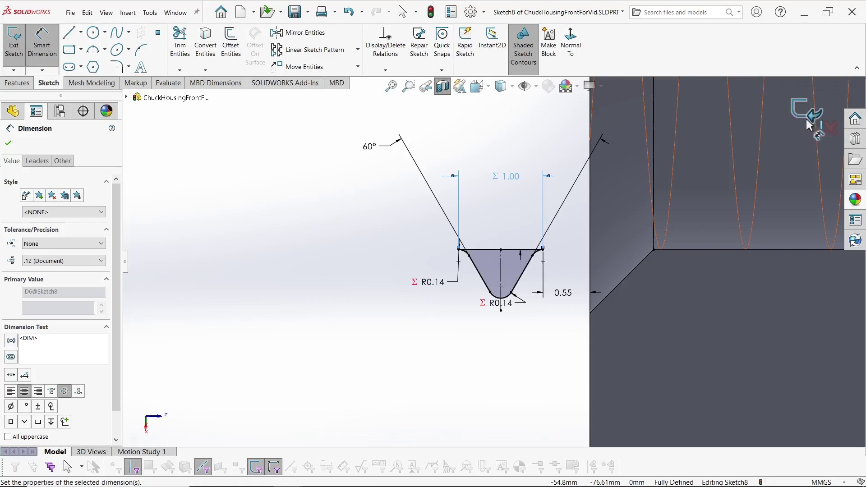
{"action": "left_click", "coordinate": [807, 113]}
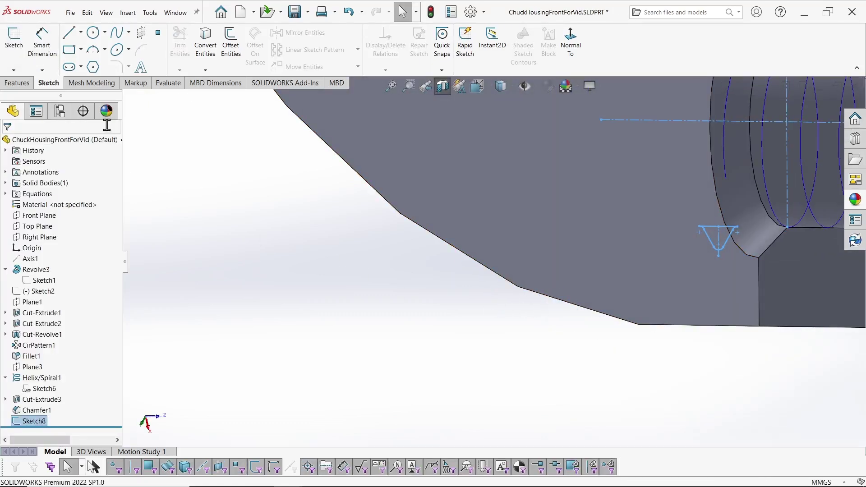
{"action": "left_click", "coordinate": [17, 82]}
{"action": "left_click", "coordinate": [256, 33]}
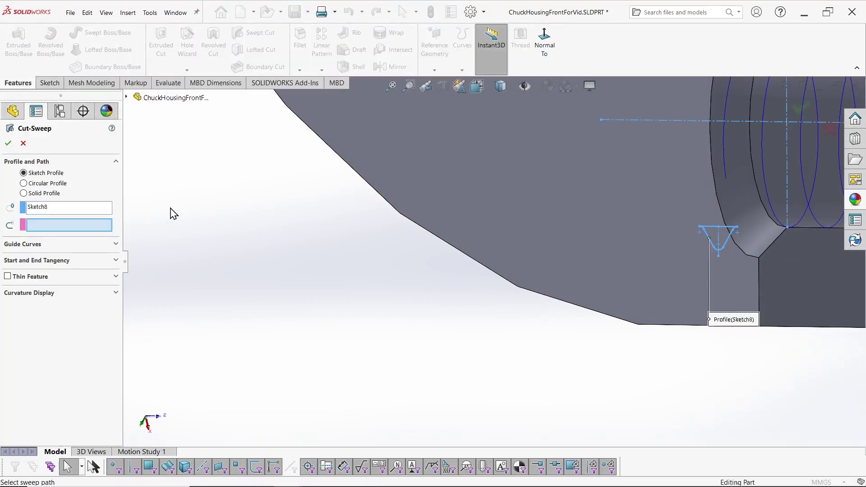
{"action": "left_click", "coordinate": [727, 173]}
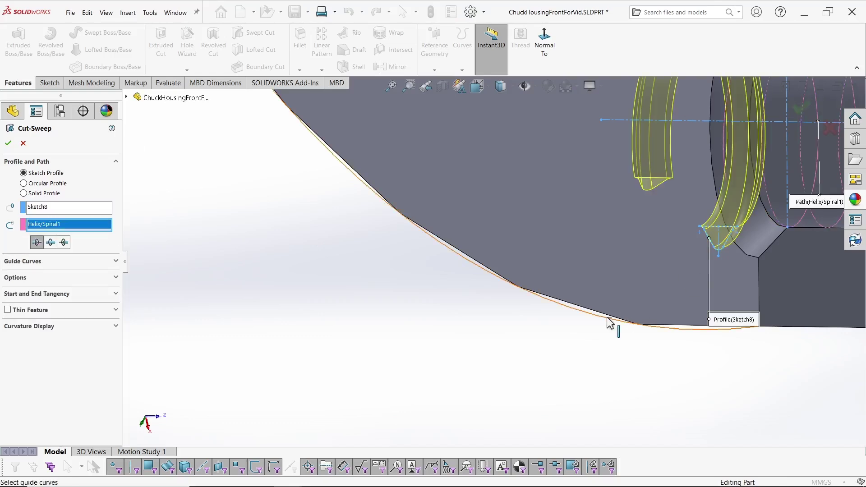
{"action": "left_click", "coordinate": [23, 143]}
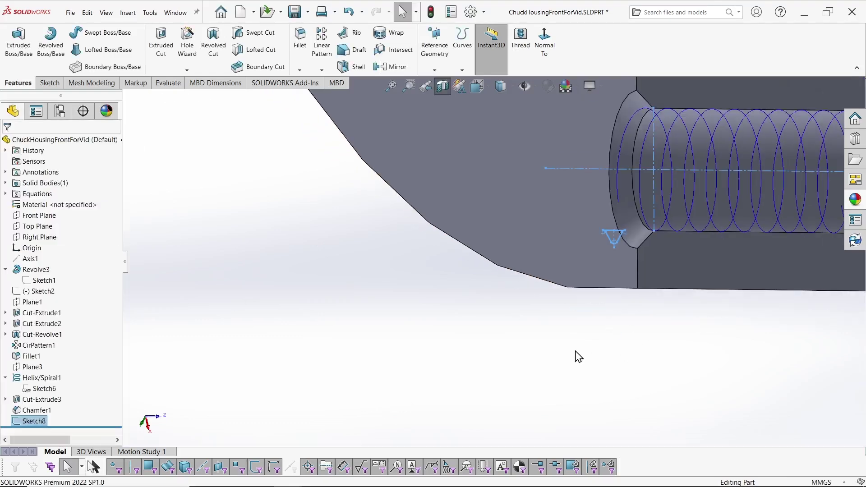
- Edit the thread helix and set its start angle to 120 degrees
{"action": "left_click", "coordinate": [621, 200]}
{"action": "right_click", "coordinate": [43, 385]}
{"action": "left_click", "coordinate": [49, 276]}
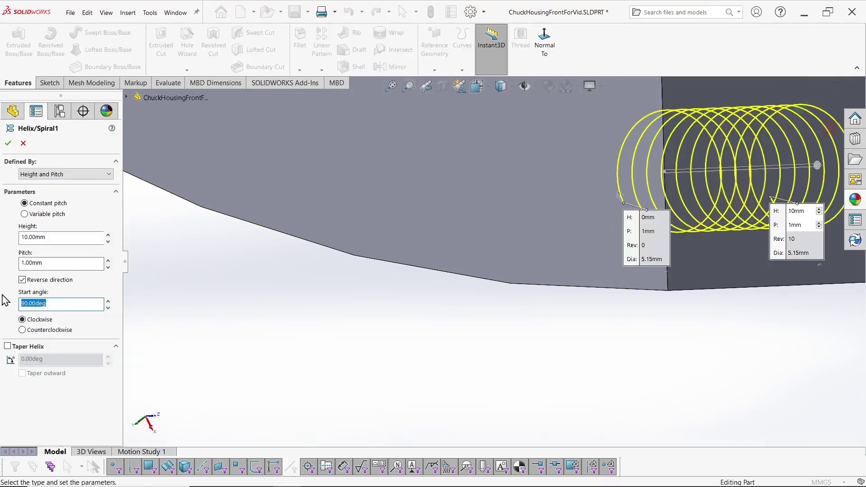
{"action": "key", "text": "Return"}
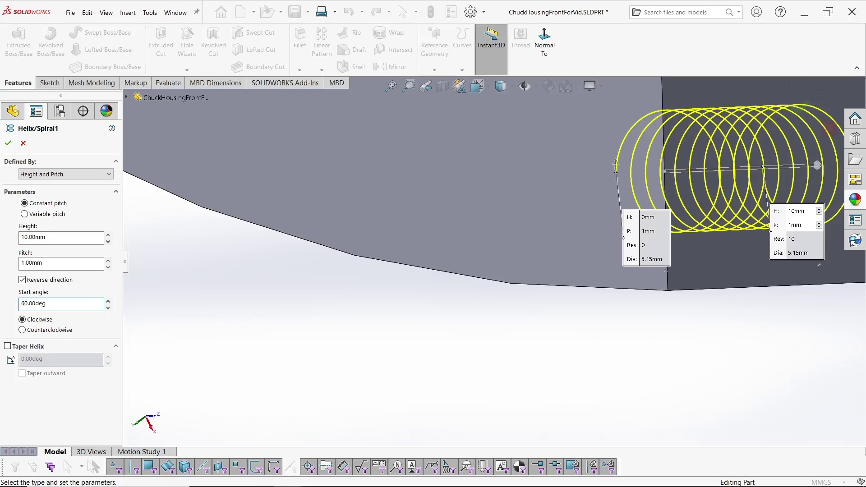
{"action": "key", "text": "Down"}
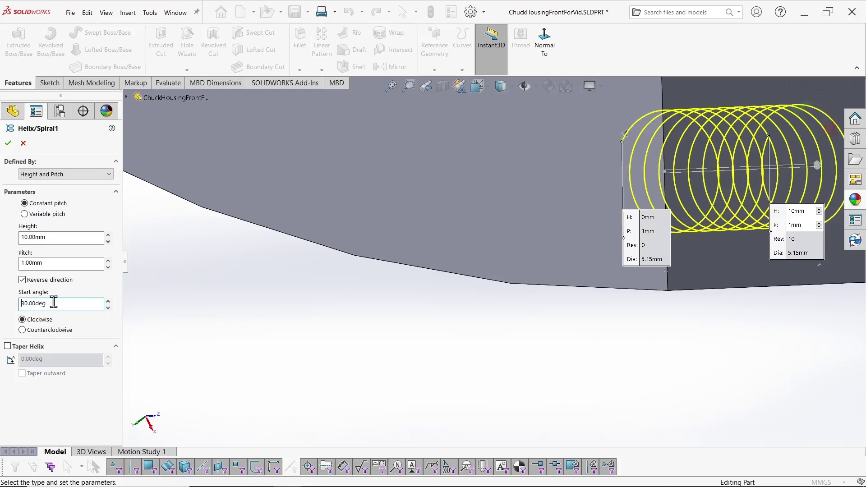
{"action": "key", "text": "Up"}
{"action": "key", "text": "Up"}
{"action": "key", "text": "Up"}
{"action": "middle_click_drag", "start_coordinate": [360, 359], "coordinate": [500, 367]}
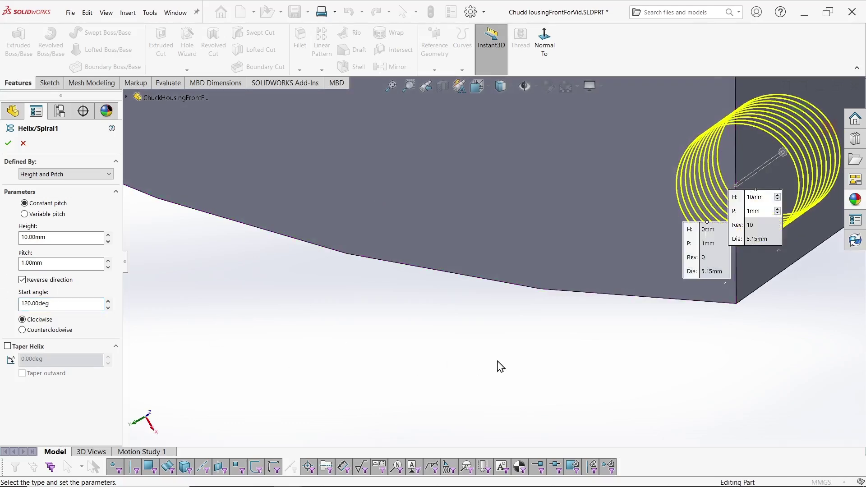
{"action": "key", "text": "Return"}
- Edit the helix again and set its start angle to 150 degrees
{"action": "right_click", "coordinate": [42, 377]}
{"action": "left_click", "coordinate": [54, 275]}
{"action": "type", "text": "150"}
{"action": "key", "text": "Return"}
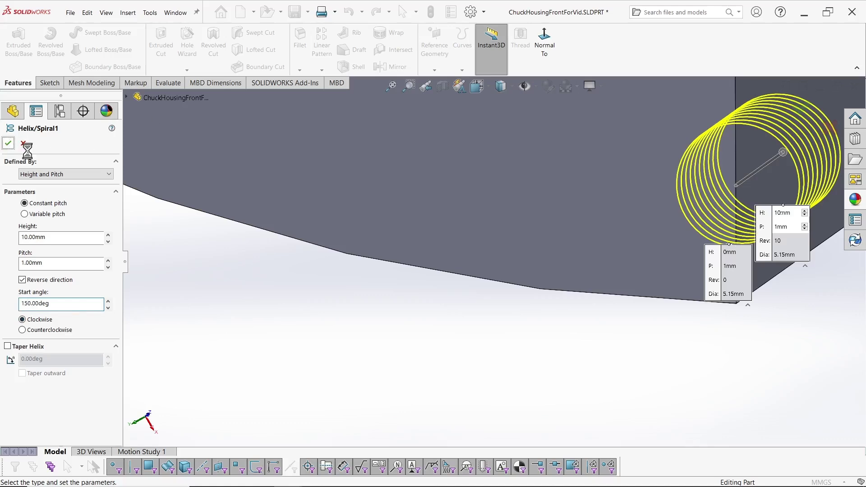
- Create a swept cut of the Sketch8 thread profile along Helix/Spiral1 to form the internal thread in the rim hole
{"action": "scroll", "coordinate": [677, 325], "scroll_direction": "down", "scroll_amount": 3}
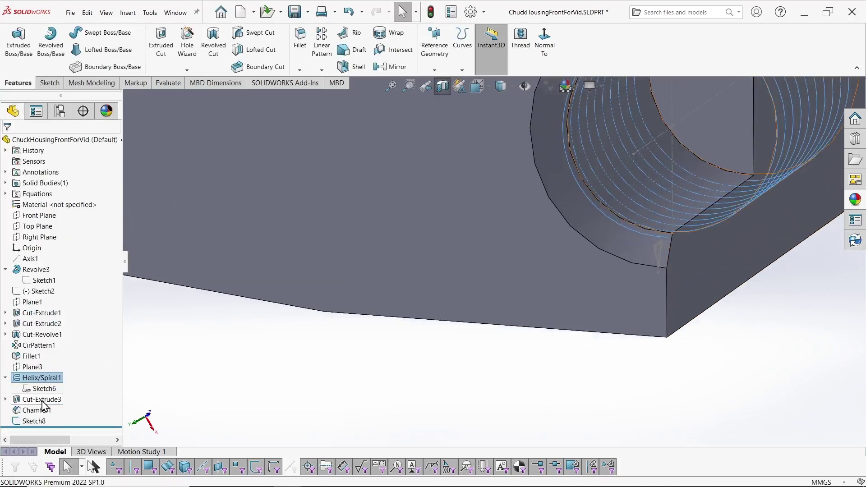
{"action": "left_click", "coordinate": [260, 36]}
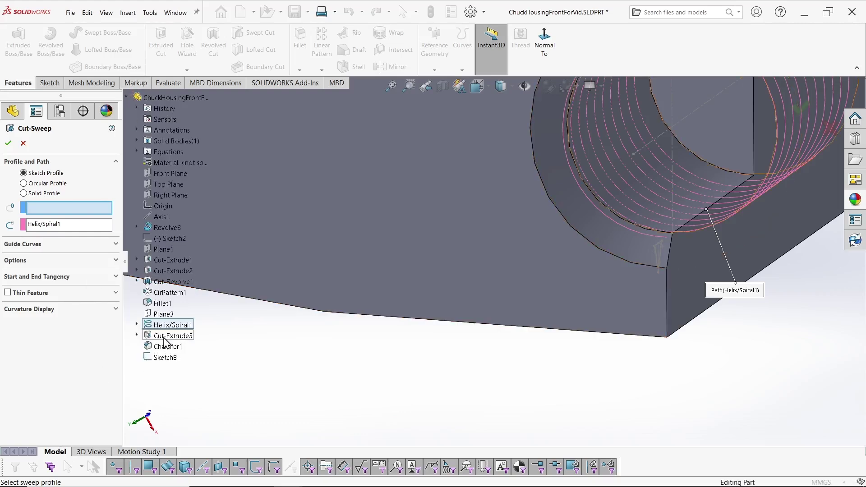
{"action": "left_click", "coordinate": [163, 357]}
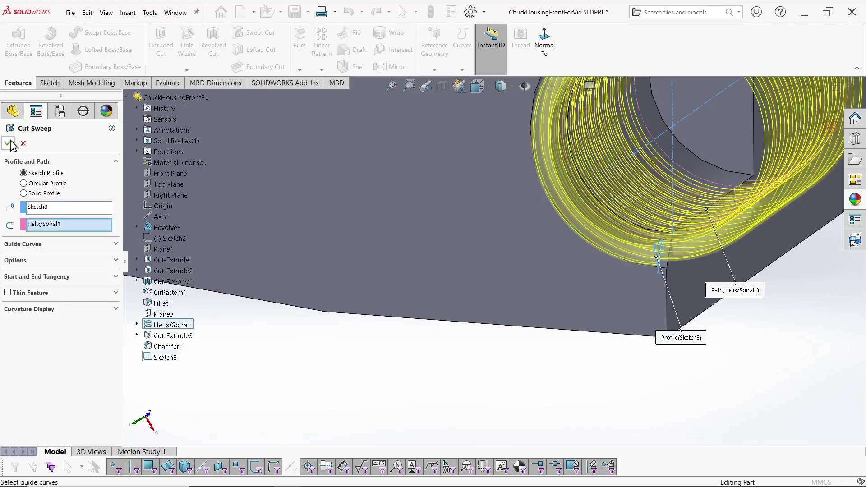
{"action": "key", "text": "Return"}
{"action": "middle_click_drag", "start_coordinate": [388, 402], "coordinate": [462, 383]}
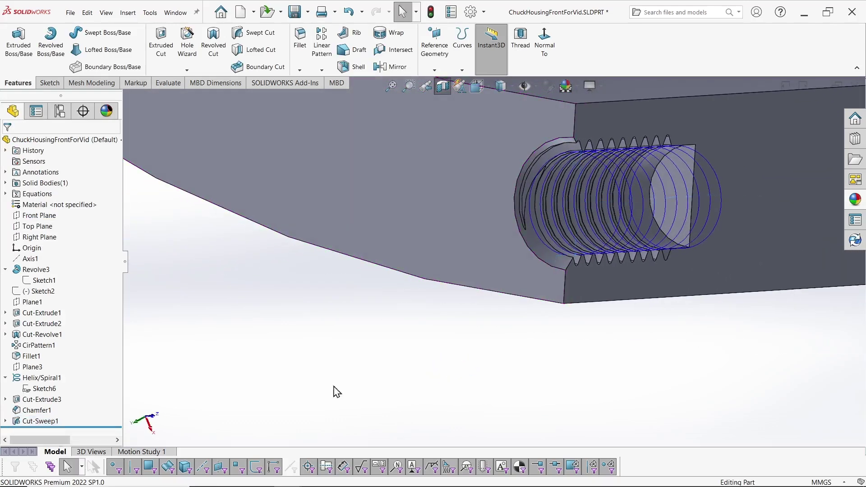
- Hide the thread helix curve
{"action": "left_click", "coordinate": [41, 378]}
{"action": "right_click", "coordinate": [41, 378]}
{"action": "left_click", "coordinate": [40, 288]}
{"action": "scroll", "coordinate": [303, 356], "scroll_direction": "up", "scroll_amount": 10}
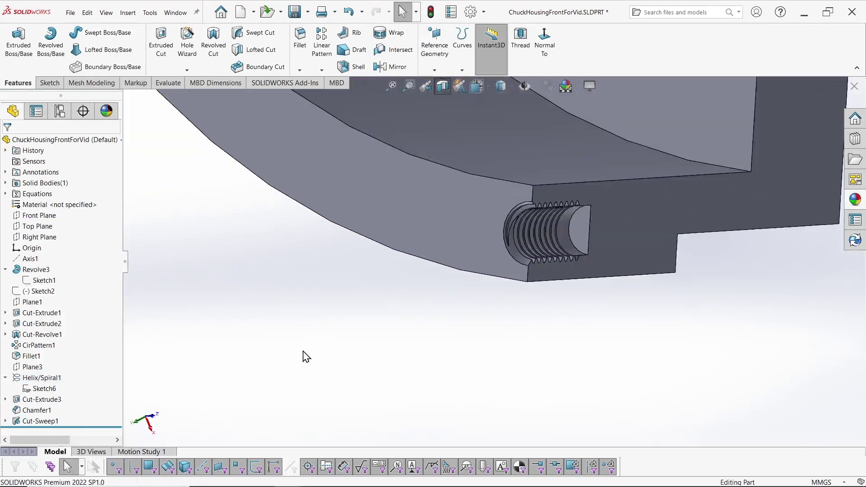
- Circular-pattern the rim hole cut, its chamfer and the thread sweep about Axis1 as three equally spaced instances over 360 degrees
{"action": "middle_click_drag", "start_coordinate": [486, 251], "coordinate": [352, 402]}
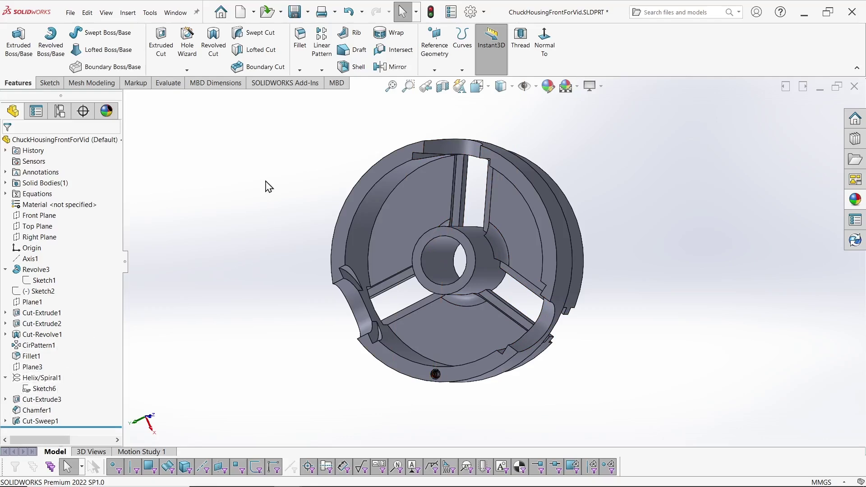
{"action": "left_click", "coordinate": [321, 70]}
{"action": "left_click", "coordinate": [331, 90]}
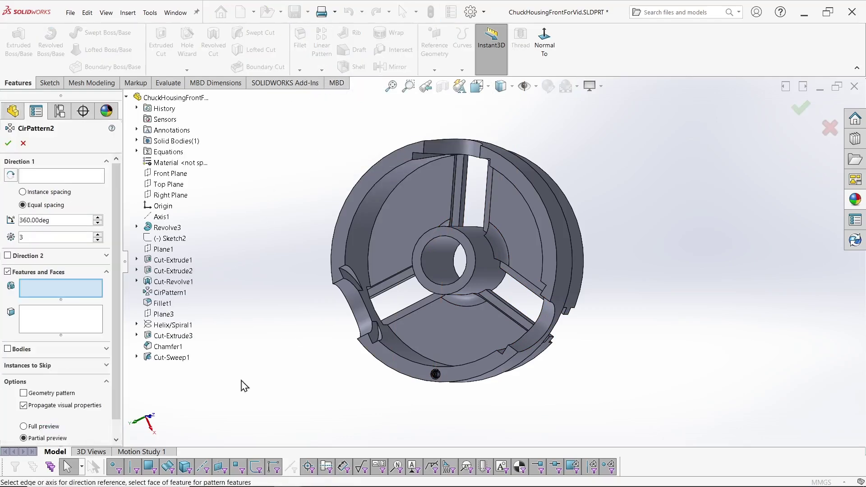
{"action": "left_click", "coordinate": [168, 338]}
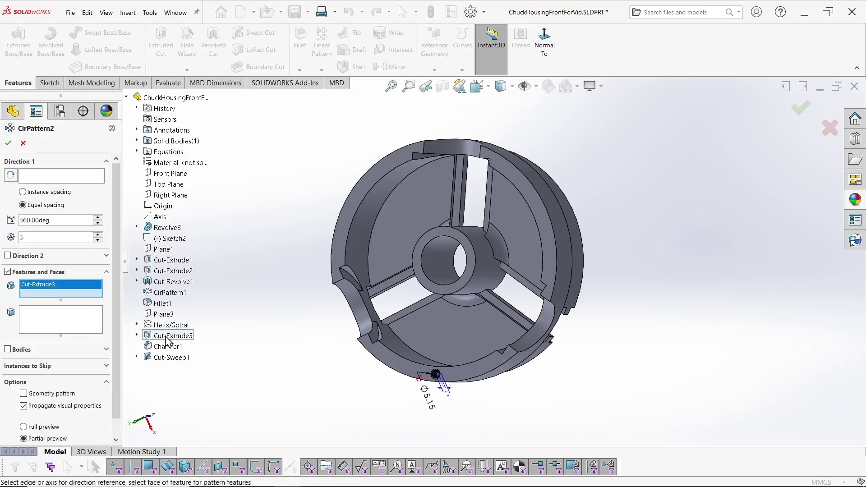
{"action": "left_click", "coordinate": [165, 357]}
{"action": "left_click", "coordinate": [45, 178]}
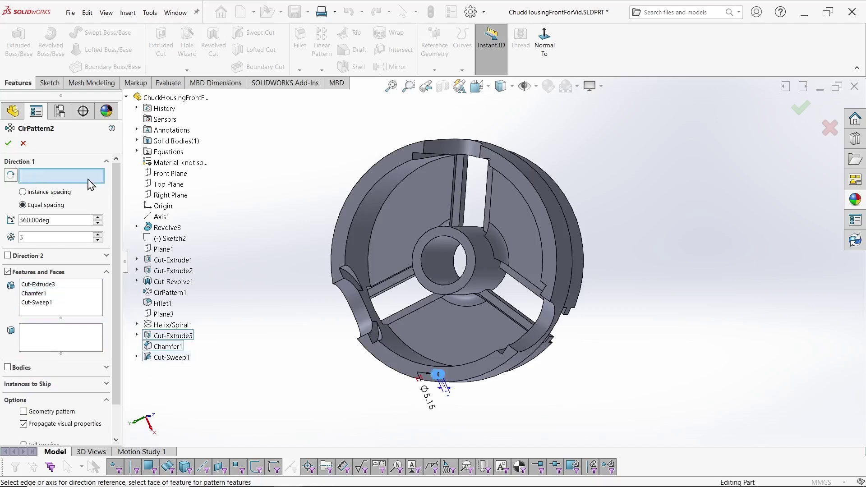
{"action": "left_click", "coordinate": [162, 218]}
{"action": "left_click", "coordinate": [8, 143]}
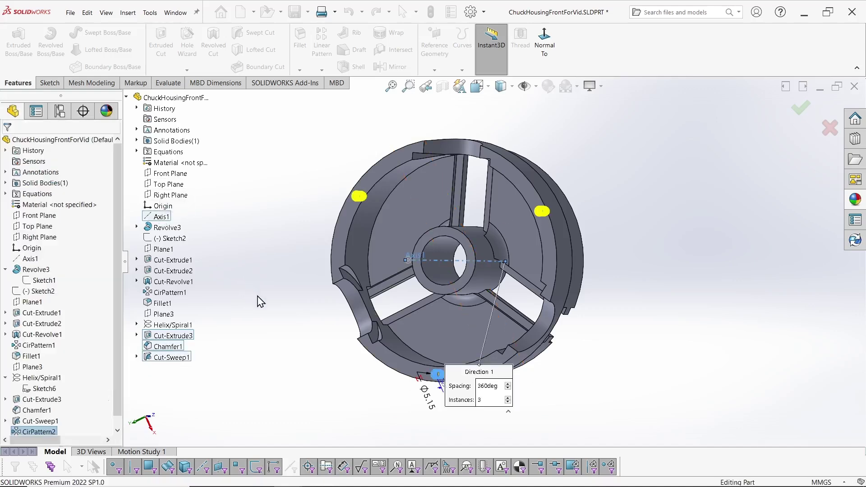
{"action": "scroll", "coordinate": [489, 191], "scroll_direction": "down", "scroll_amount": 5}
{"action": "scroll", "coordinate": [439, 207], "scroll_direction": "up", "scroll_amount": 5}
{"action": "scroll", "coordinate": [673, 291], "scroll_direction": "down", "scroll_amount": 5}
{"action": "scroll", "coordinate": [566, 262], "scroll_direction": "up", "scroll_amount": 5}
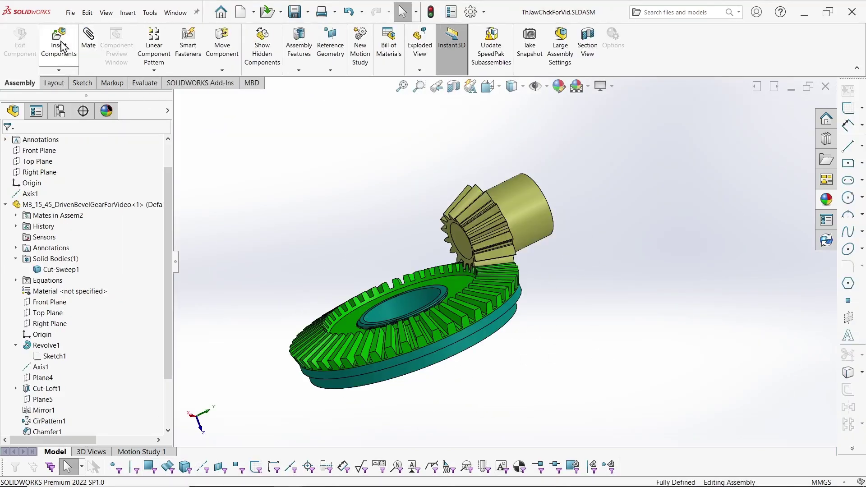
- Insert the ChuckHousingFrontForVid part into the ThJawChckForVid assembly and place it beside the bevel gears
{"action": "left_click", "coordinate": [59, 45]}
{"action": "left_click", "coordinate": [60, 256]}
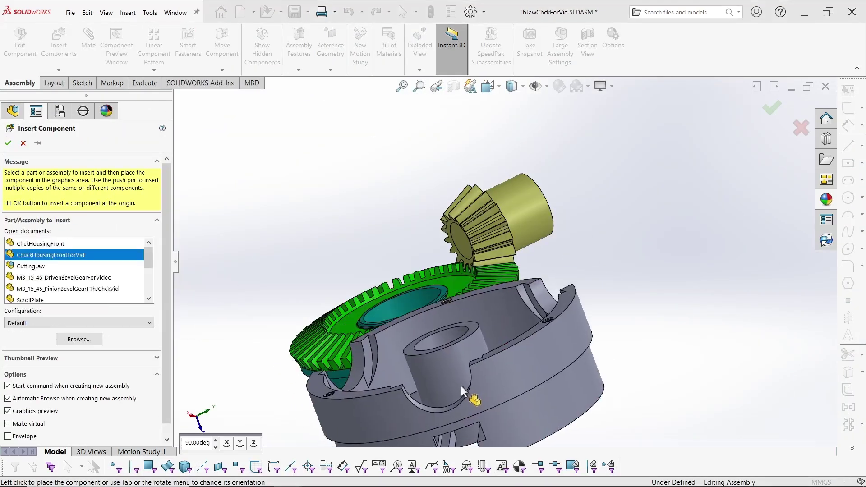
{"action": "left_click", "coordinate": [597, 171]}
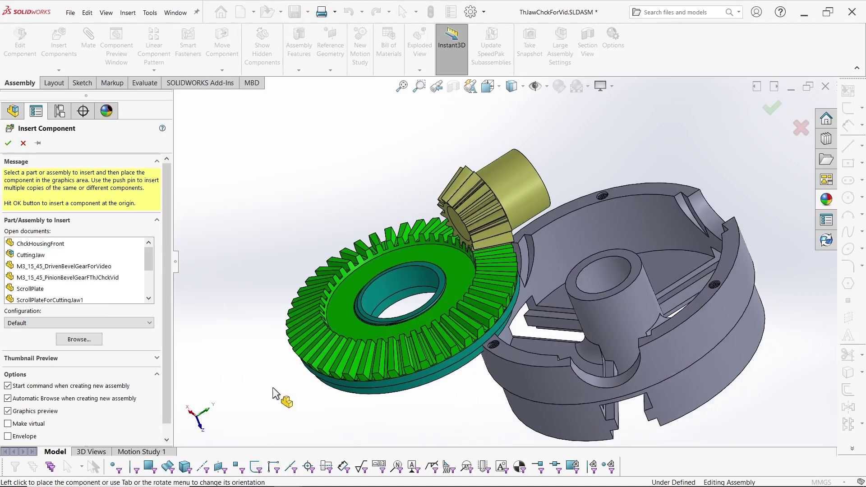
- Add a coincident mate between the assembly's Axis1 and the chuck housing's Axis1
{"action": "left_click", "coordinate": [29, 193]}
{"action": "scroll", "coordinate": [9, 417], "scroll_direction": "down", "scroll_amount": 10}
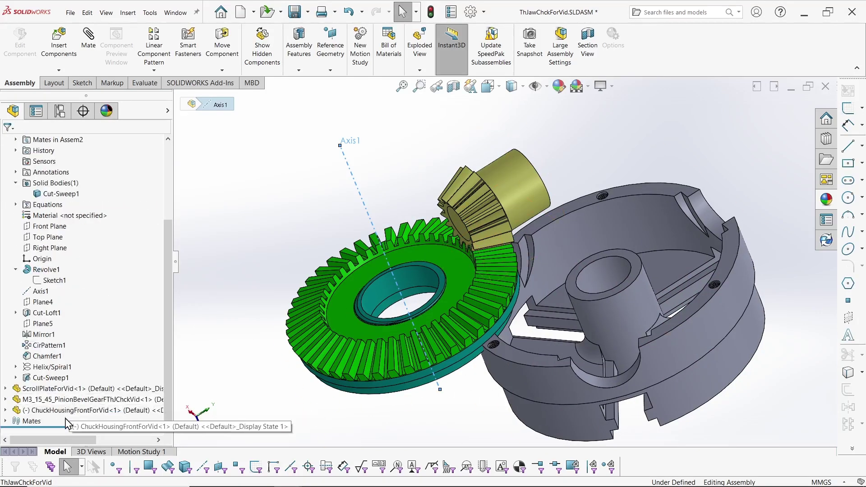
{"action": "key", "text": "s"}
{"action": "left_click", "coordinate": [125, 309]}
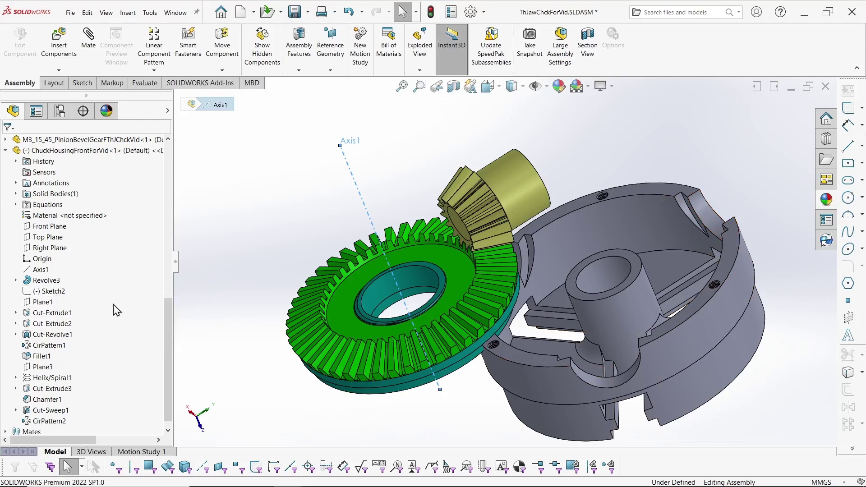
{"action": "left_click", "coordinate": [177, 97]}
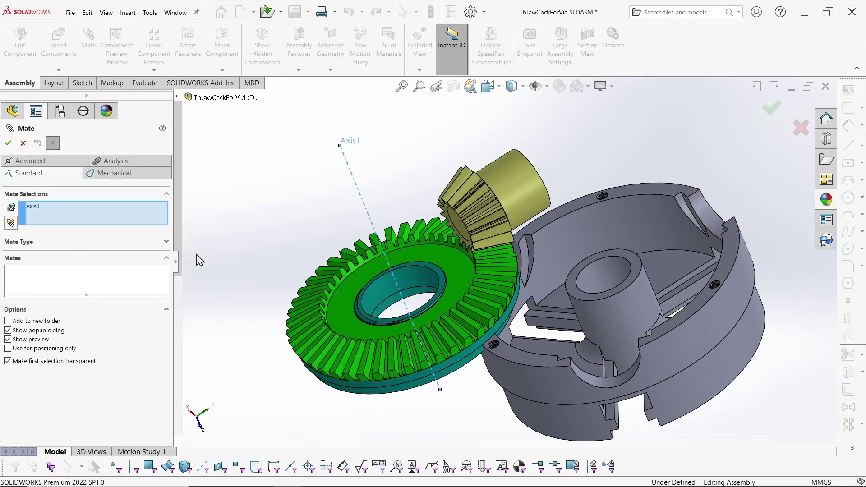
{"action": "scroll", "coordinate": [212, 363], "scroll_direction": "down", "scroll_amount": 10}
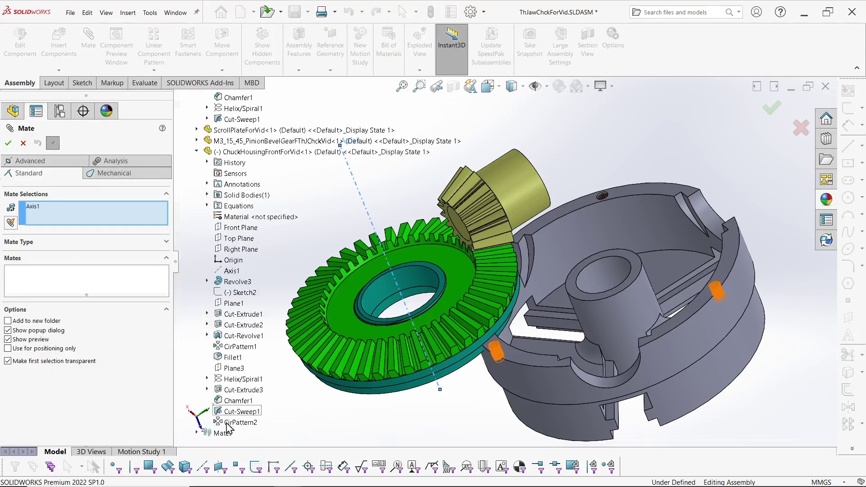
{"action": "left_click", "coordinate": [232, 270]}
{"action": "left_click", "coordinate": [8, 143]}
- Add a coincident mate between the scroll plate's flat face seen through the jaw slot and the housing's inner face
{"action": "middle_click_drag", "start_coordinate": [281, 281], "coordinate": [406, 316]}
{"action": "scroll", "coordinate": [441, 310], "scroll_direction": "up", "scroll_amount": 5}
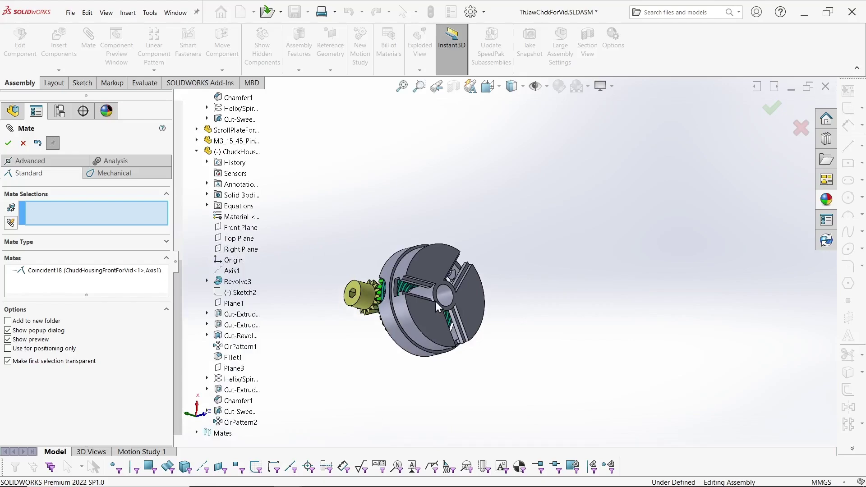
{"action": "scroll", "coordinate": [441, 310], "scroll_direction": "down", "scroll_amount": 5}
{"action": "scroll", "coordinate": [405, 234], "scroll_direction": "down", "scroll_amount": 4}
{"action": "left_click", "coordinate": [431, 277]}
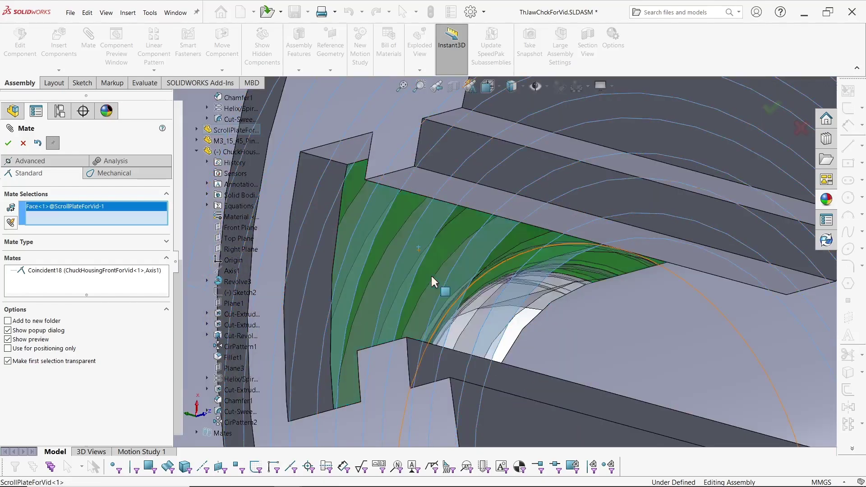
{"action": "scroll", "coordinate": [431, 275], "scroll_direction": "up", "scroll_amount": 8}
{"action": "scroll", "coordinate": [467, 261], "scroll_direction": "down", "scroll_amount": 2}
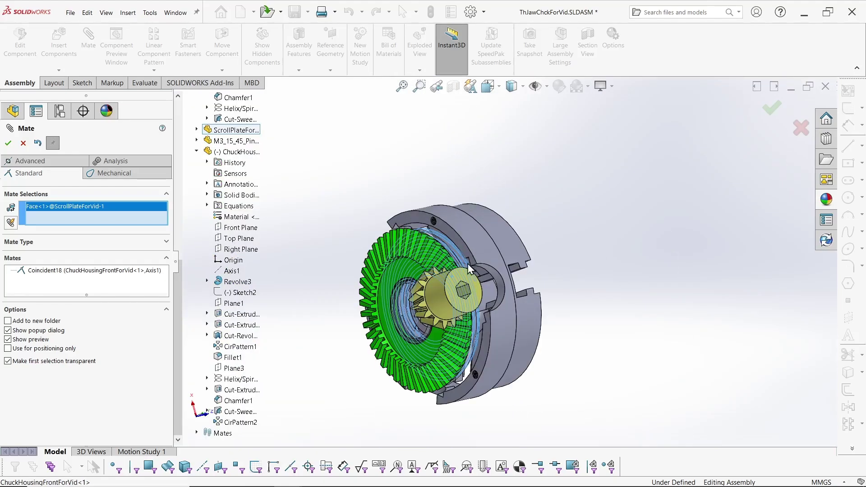
{"action": "scroll", "coordinate": [467, 261], "scroll_direction": "down", "scroll_amount": 3}
{"action": "left_click", "coordinate": [523, 299]}
{"action": "scroll", "coordinate": [523, 299], "scroll_direction": "down", "scroll_amount": 2}
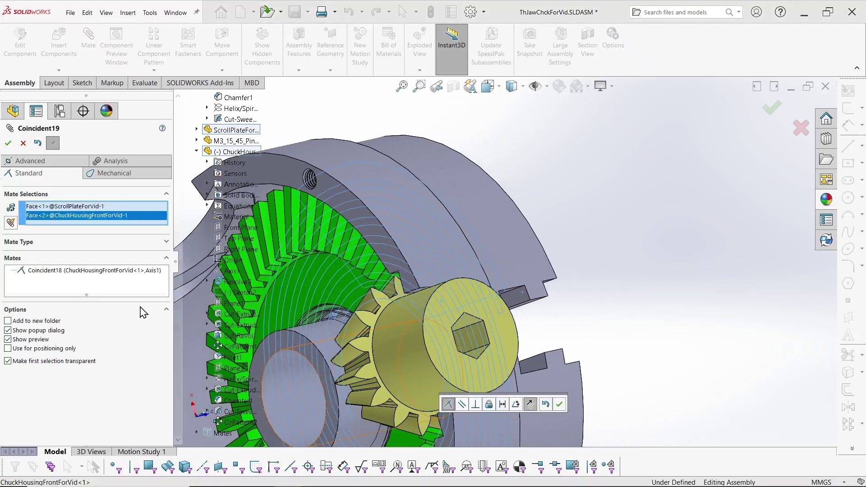
{"action": "left_click", "coordinate": [7, 143]}
- Add a coincident mate between the assembly's Right Plane and the chuck housing's Right Plane
{"action": "scroll", "coordinate": [719, 239], "scroll_direction": "up", "scroll_amount": 5}
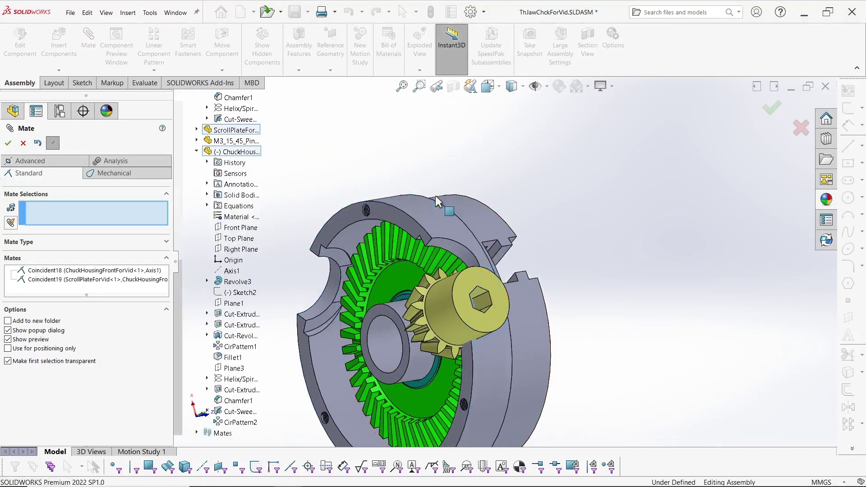
{"action": "scroll", "coordinate": [505, 235], "scroll_direction": "up", "scroll_amount": 4}
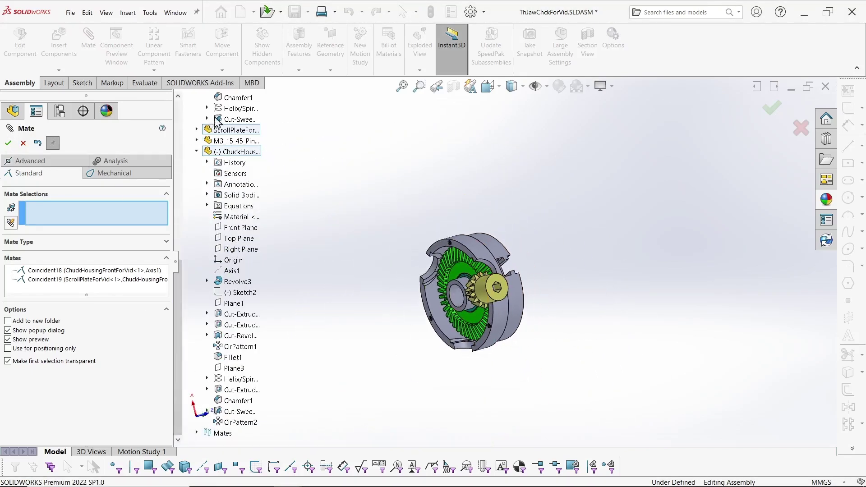
{"action": "scroll", "coordinate": [210, 119], "scroll_direction": "up", "scroll_amount": 10}
{"action": "left_click", "coordinate": [227, 163]}
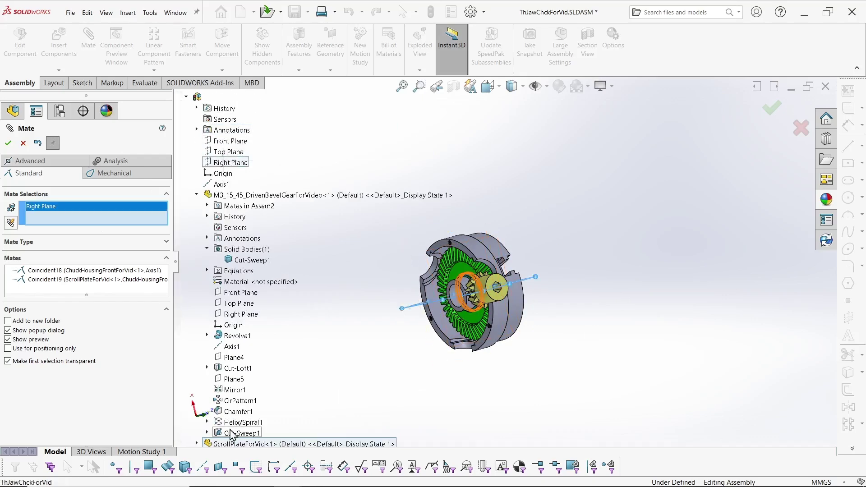
{"action": "scroll", "coordinate": [228, 419], "scroll_direction": "down", "scroll_amount": 10}
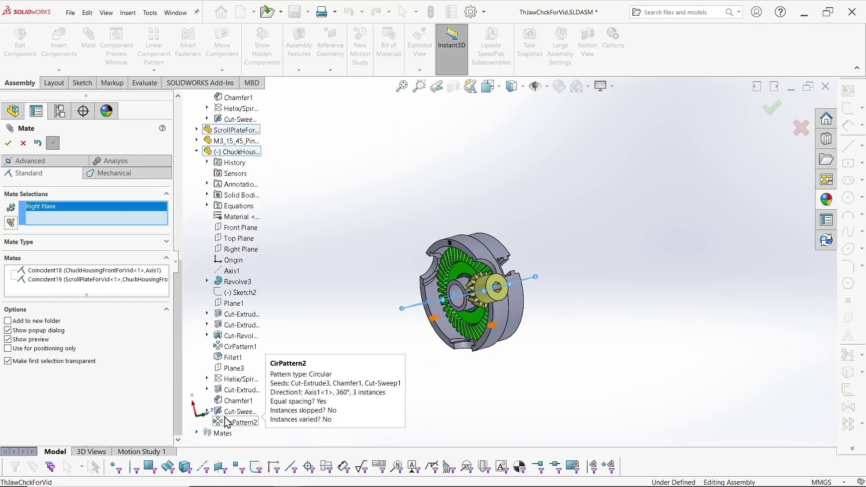
{"action": "left_click", "coordinate": [233, 251]}
{"action": "left_click", "coordinate": [8, 143]}
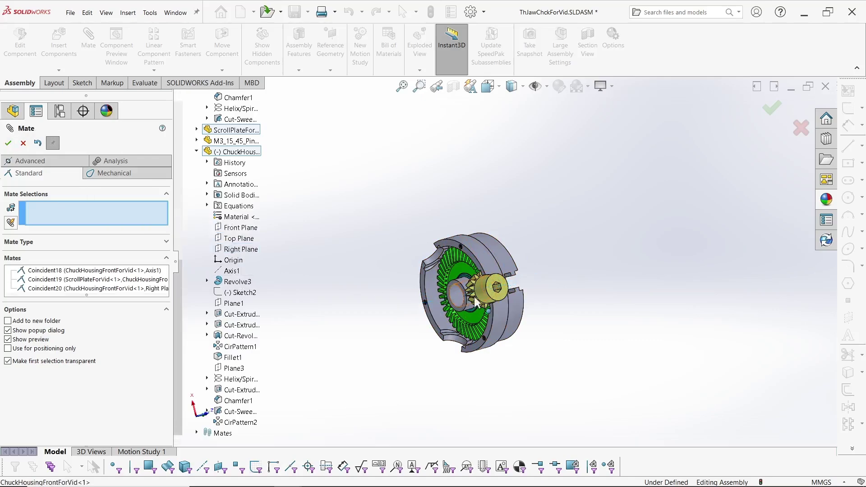
{"action": "scroll", "coordinate": [465, 310], "scroll_direction": "down", "scroll_amount": 6}
{"action": "mouse_move", "coordinate": [500, 285]}
{"action": "middle_mouse_down"}
{"action": "mouse_move", "coordinate": [490, 288]}
{"action": "mouse_move", "coordinate": [486, 276]}
{"action": "middle_mouse_up"}
{"action": "scroll", "coordinate": [177, 147], "scroll_direction": "up", "scroll_amount": 10}
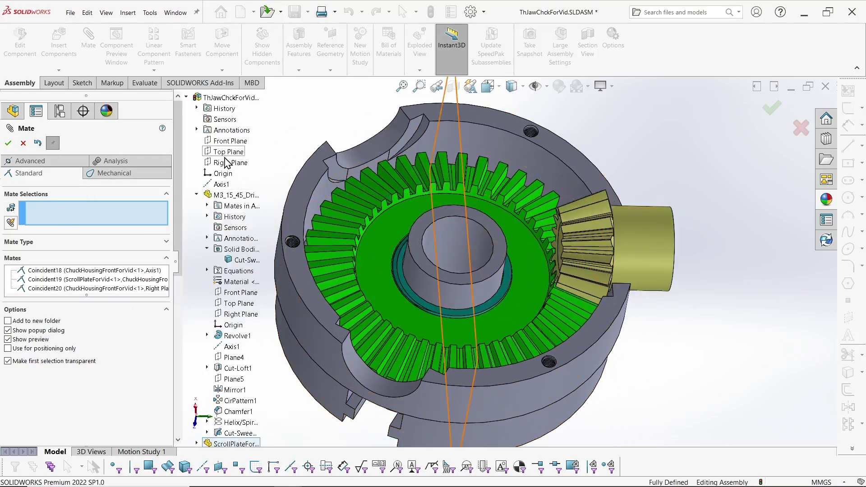
{"action": "left_click", "coordinate": [231, 163]}
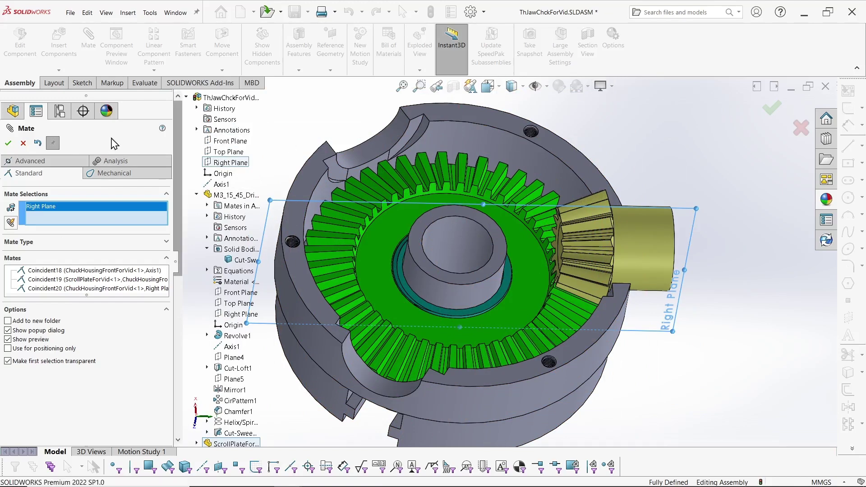
{"action": "left_click", "coordinate": [23, 143]}
- Examine how the scroll plate and bevel gears sit inside the front housing using a section view along the Top Plane
{"action": "left_click", "coordinate": [455, 88]}
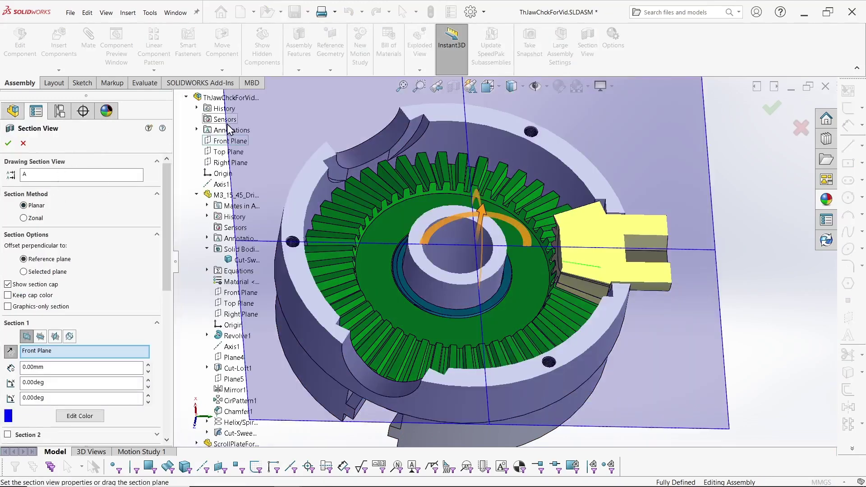
{"action": "left_click", "coordinate": [228, 151]}
{"action": "left_click", "coordinate": [771, 108]}
{"action": "middle_click_drag", "start_coordinate": [693, 327], "coordinate": [441, 296]}
{"action": "scroll", "coordinate": [352, 270], "scroll_direction": "down", "scroll_amount": 5}
{"action": "scroll", "coordinate": [418, 317], "scroll_direction": "up", "scroll_amount": 3}
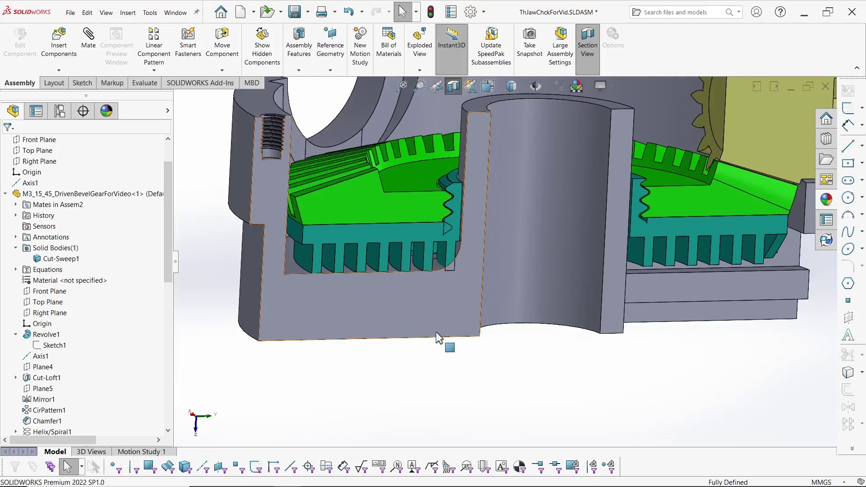
{"action": "scroll", "coordinate": [453, 289], "scroll_direction": "down", "scroll_amount": 5}
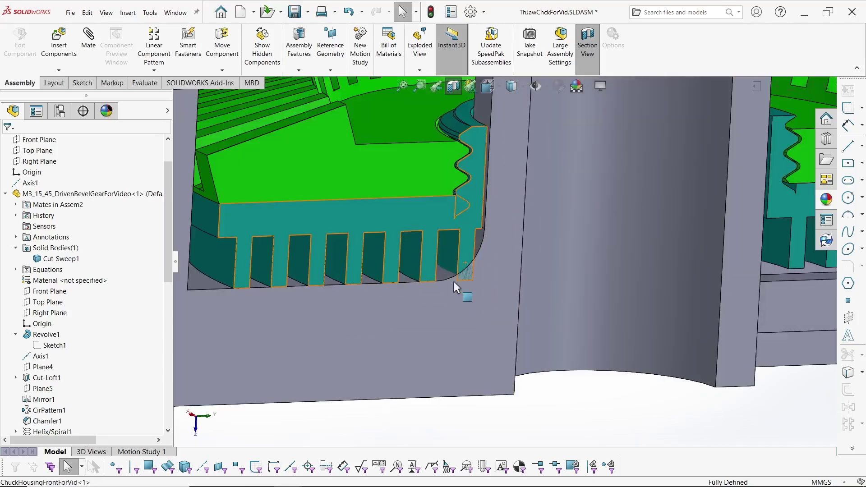
{"action": "scroll", "coordinate": [455, 311], "scroll_direction": "up", "scroll_amount": 5}
{"action": "middle_click_drag", "start_coordinate": [458, 316], "coordinate": [526, 300]}
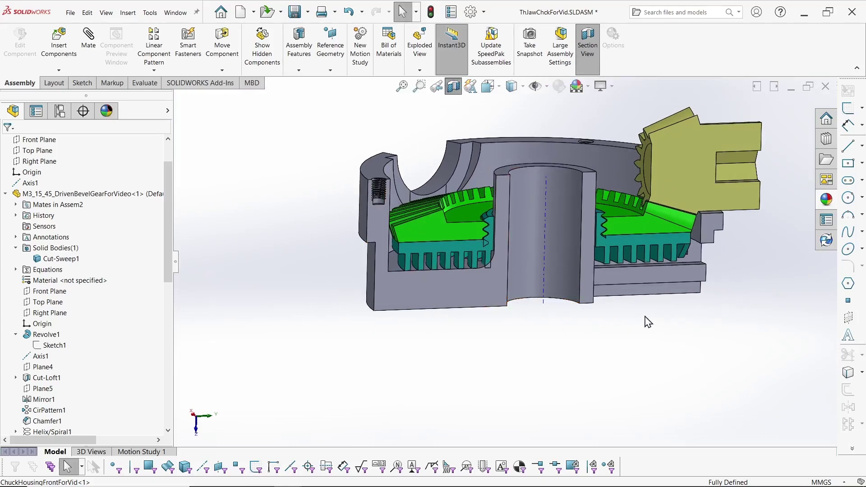
{"action": "left_click", "coordinate": [453, 86]}
{"action": "middle_click_drag", "start_coordinate": [583, 289], "coordinate": [545, 293]}
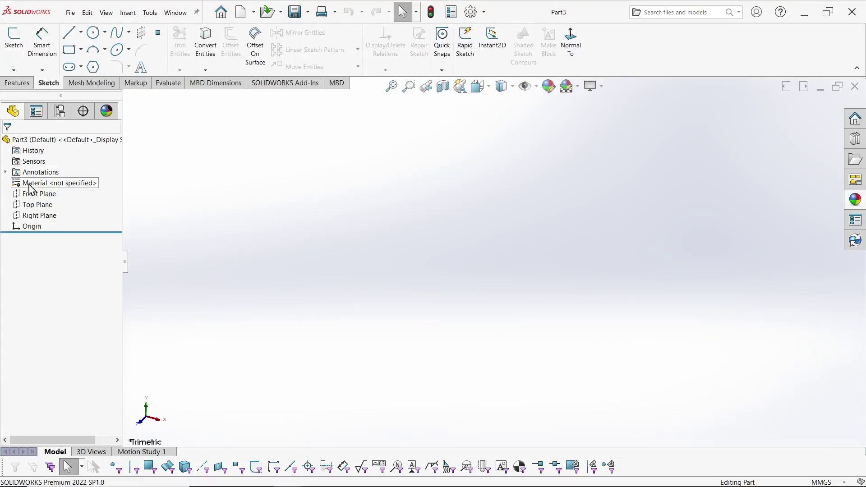
- Sketch a small rectangle above the origin on the Right Plane of the new part
{"action": "left_click", "coordinate": [39, 215]}
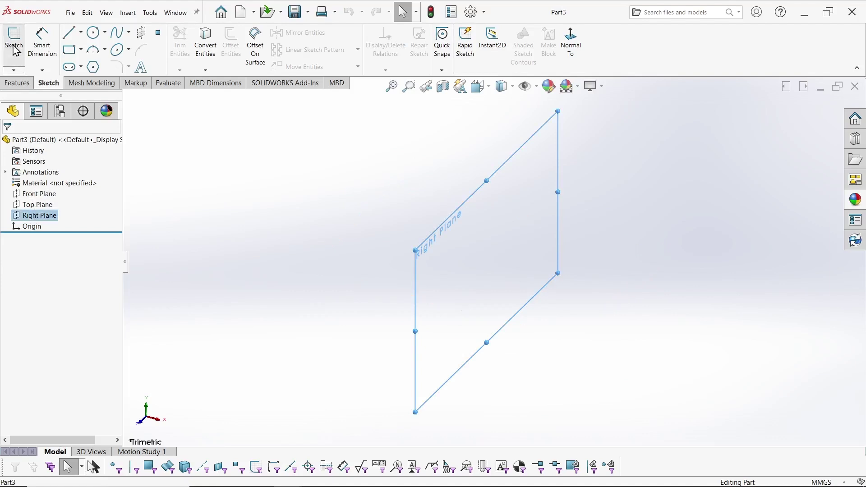
{"action": "left_click", "coordinate": [14, 40]}
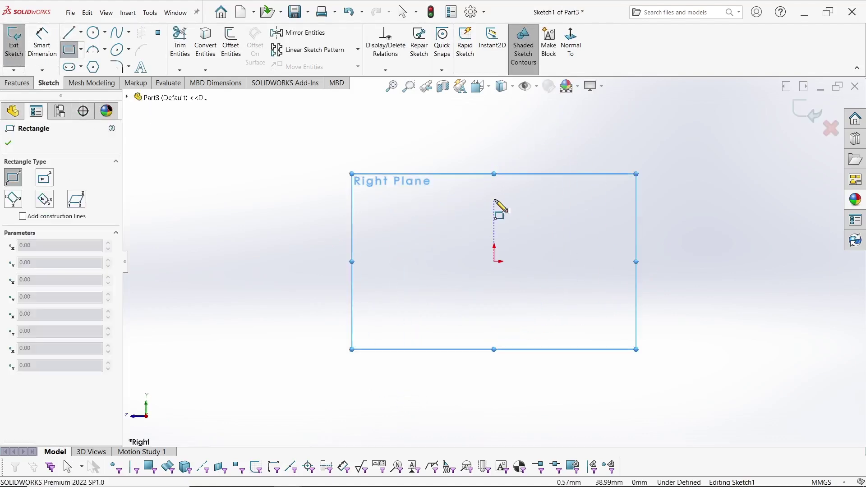
{"action": "left_click_drag", "start_coordinate": [469, 191], "coordinate": [495, 199]}
{"action": "key", "text": "Escape"}
{"action": "scroll", "coordinate": [561, 224], "scroll_direction": "down", "scroll_amount": 3}
- Draw a horizontal construction centerline about 121 mm long through the origin below the rectangle
{"action": "key", "text": "s"}
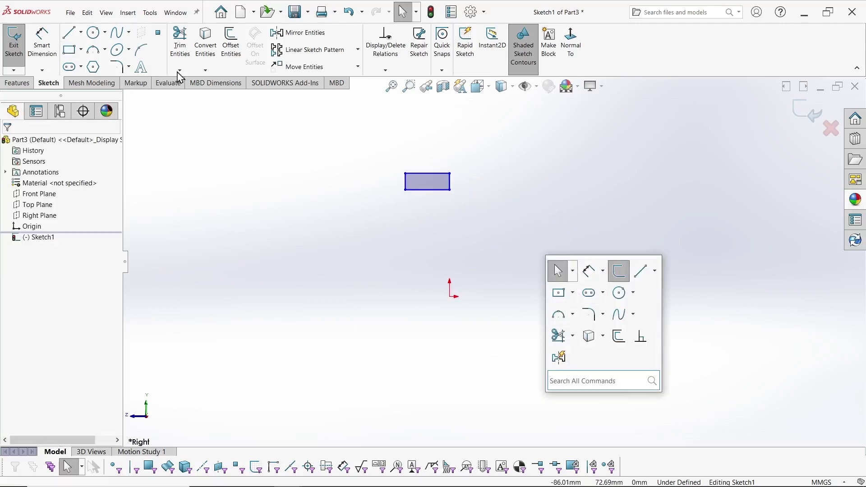
{"action": "left_click", "coordinate": [70, 32]}
{"action": "left_click", "coordinate": [237, 296]}
{"action": "left_click", "coordinate": [577, 296]}
{"action": "key", "text": "Escape"}
{"action": "left_click", "coordinate": [505, 297]}
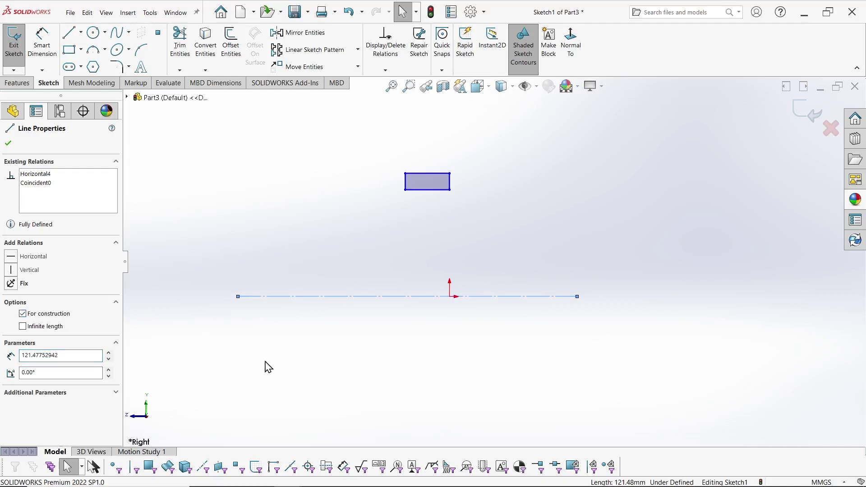
{"action": "key", "text": "Escape"}
- Dimension the rectangle's width as 30 mm
{"action": "key", "text": "s"}
{"action": "left_click", "coordinate": [411, 358]}
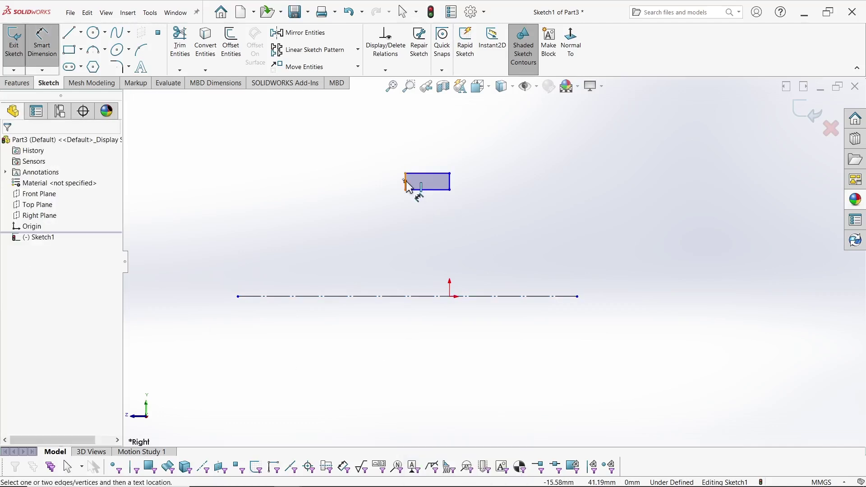
{"action": "left_click", "coordinate": [426, 173]}
{"action": "left_click", "coordinate": [428, 154]}
{"action": "type", "text": "30"}
{"action": "key", "text": "Return"}
{"action": "left_click", "coordinate": [420, 296]}
{"action": "left_click", "coordinate": [421, 303]}
{"action": "key", "text": "Escape"}
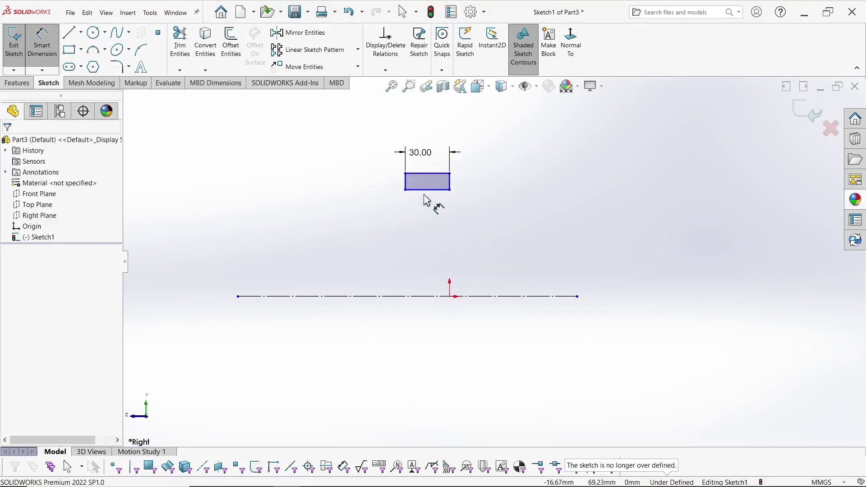
- Dimension the rectangle's inner edge to a 140 mm diameter and its outer edge to a 160 mm diameter about the centerline
{"action": "left_click", "coordinate": [412, 297]}
{"action": "left_click", "coordinate": [357, 313]}
{"action": "type", "text": "140"}
{"action": "key", "text": "Return"}
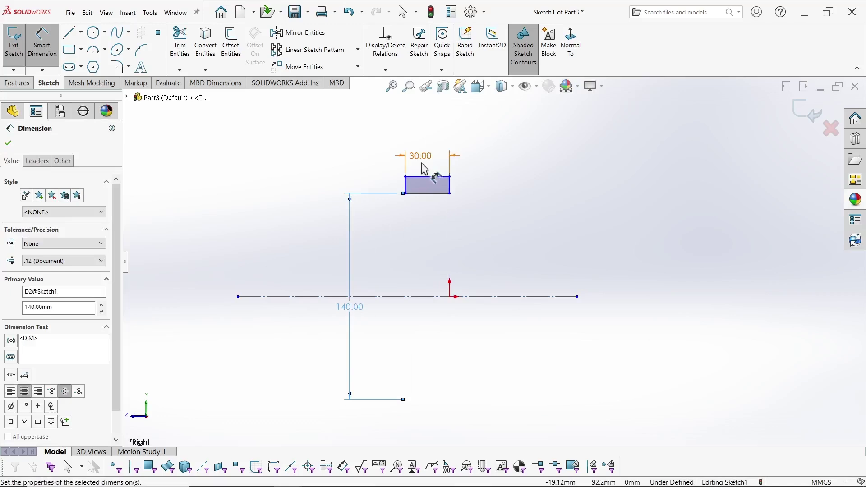
{"action": "left_click", "coordinate": [381, 296]}
{"action": "left_click", "coordinate": [285, 248]}
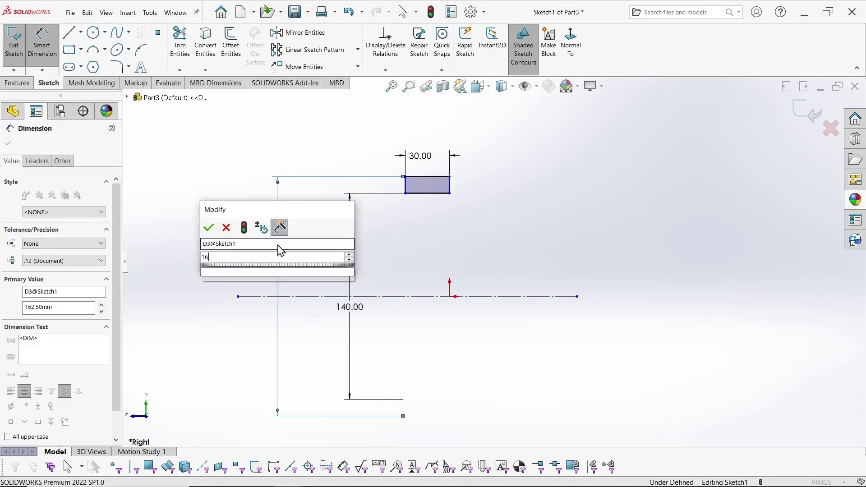
{"action": "type", "text": "160"}
{"action": "key", "text": "Return"}
{"action": "key", "text": "Escape"}
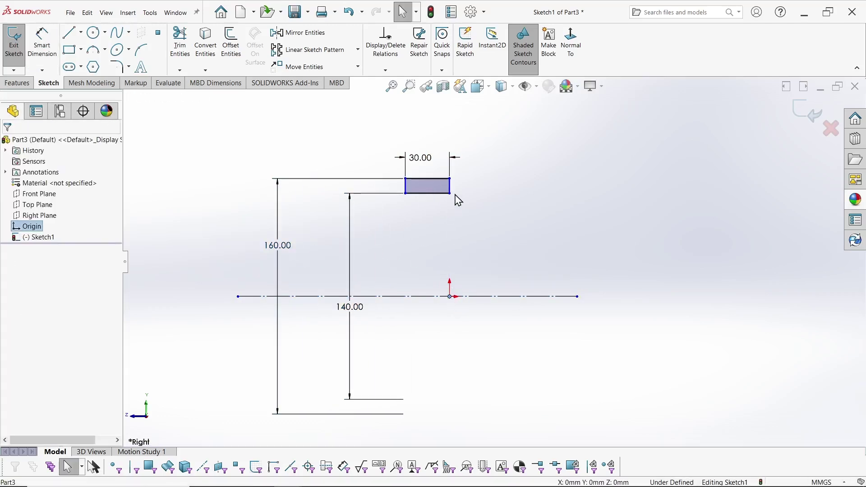
- Align the rectangle's corner vertically with the origin and revolve the profile 360 degrees about the centerline
{"action": "left_click", "coordinate": [547, 204]}
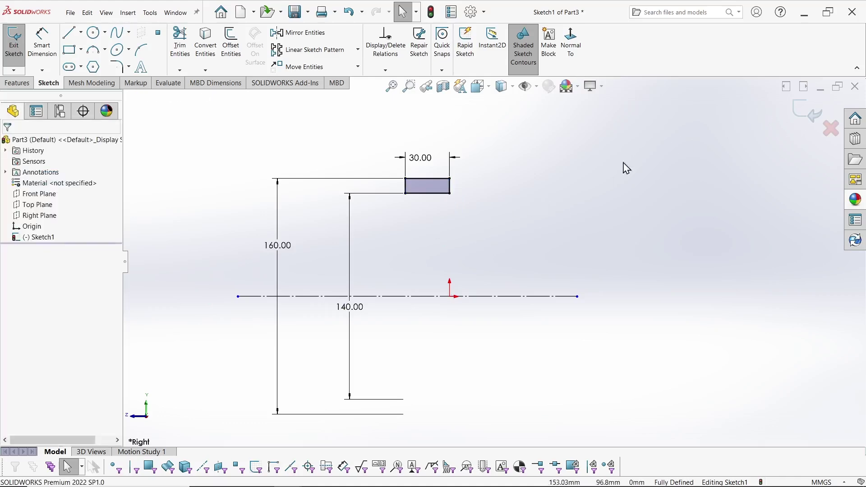
{"action": "left_click", "coordinate": [17, 83]}
{"action": "left_click", "coordinate": [50, 43]}
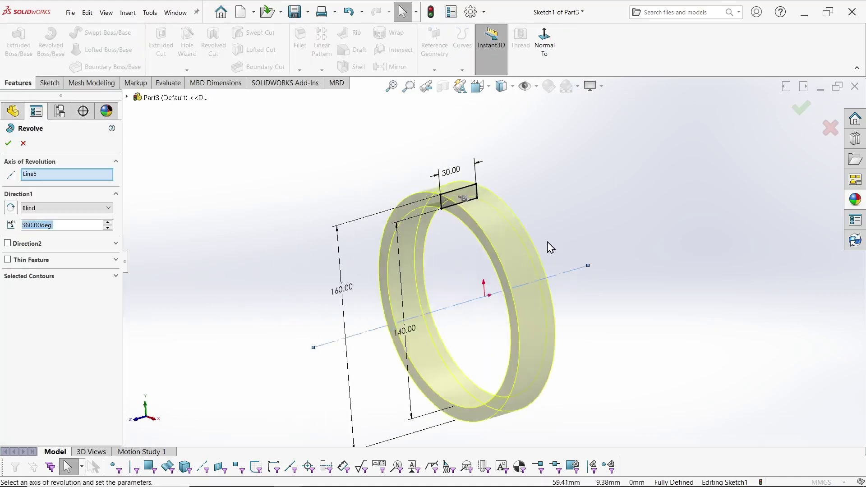
- Save the part as ChuckHousingBackForVid in the MyDes2ForVid folder
{"action": "left_click", "coordinate": [69, 12]}
{"action": "left_click", "coordinate": [97, 132]}
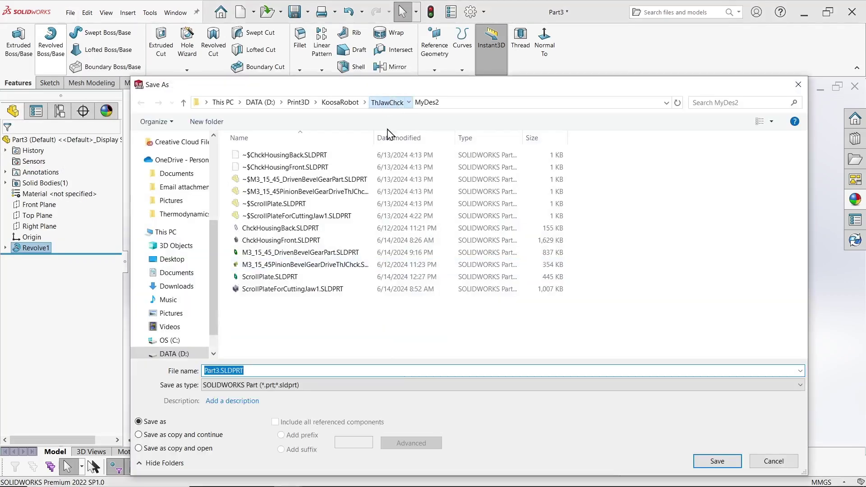
{"action": "left_click", "coordinate": [387, 102]}
{"action": "double_click", "coordinate": [252, 191]}
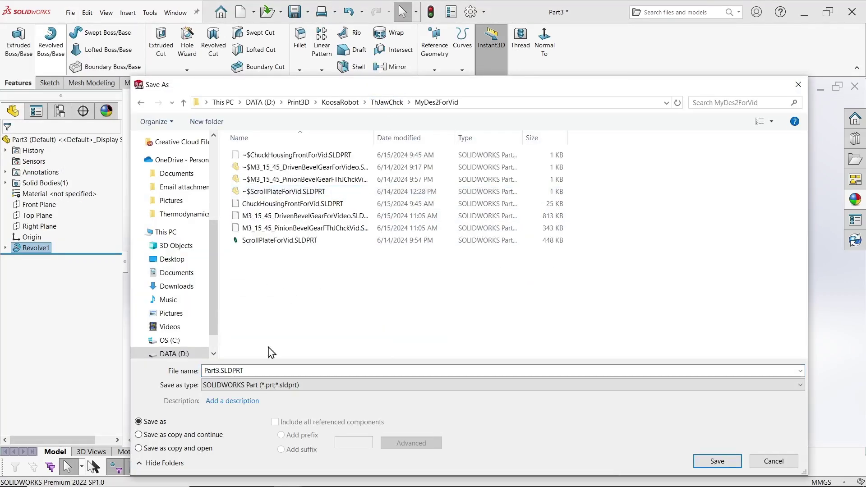
{"action": "left_click", "coordinate": [311, 204]}
{"action": "left_click", "coordinate": [248, 370]}
{"action": "key", "text": "Delete"}
{"action": "key", "text": "Delete"}
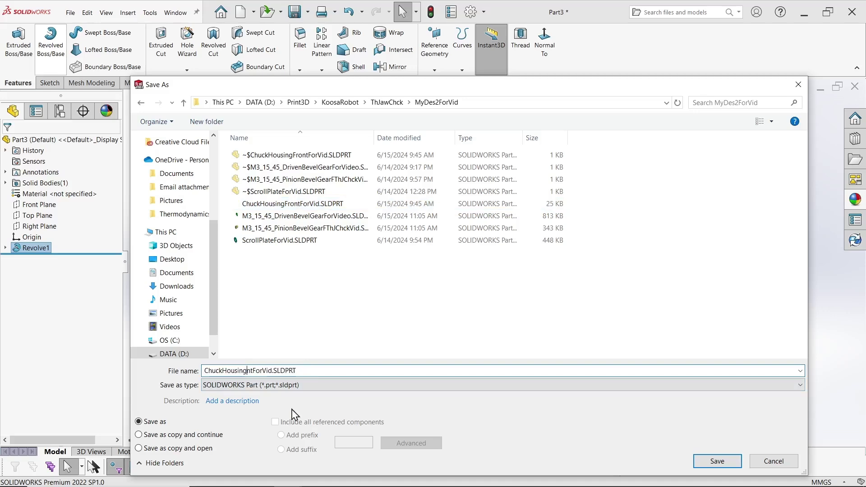
{"action": "type", "text": "Back"}
{"action": "key", "text": "Return"}
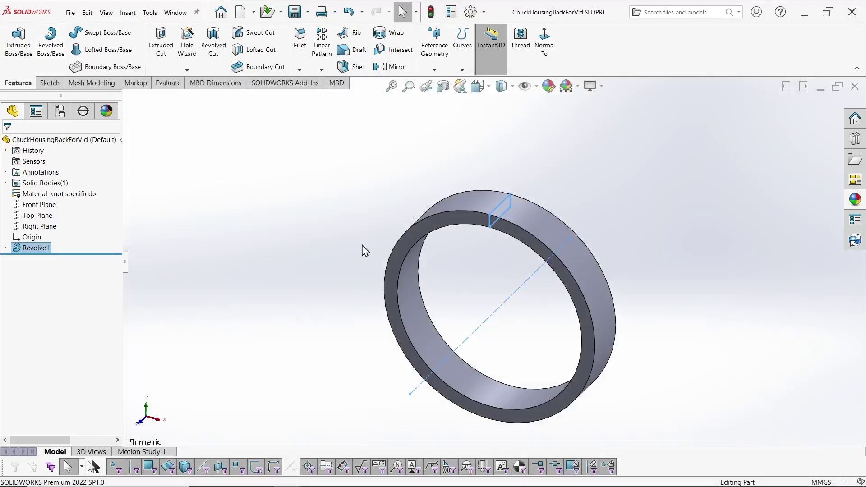
- Create a reference plane parallel to the Top Plane and tangent to the ring's outer cylindrical face
{"action": "scroll", "coordinate": [360, 250], "scroll_direction": "up", "scroll_amount": 3}
{"action": "middle_click_drag", "start_coordinate": [360, 249], "coordinate": [406, 230]}
{"action": "scroll", "coordinate": [406, 230], "scroll_direction": "down", "scroll_amount": 2}
{"action": "left_click", "coordinate": [43, 216]}
{"action": "middle_click_drag", "start_coordinate": [385, 347], "coordinate": [347, 289]}
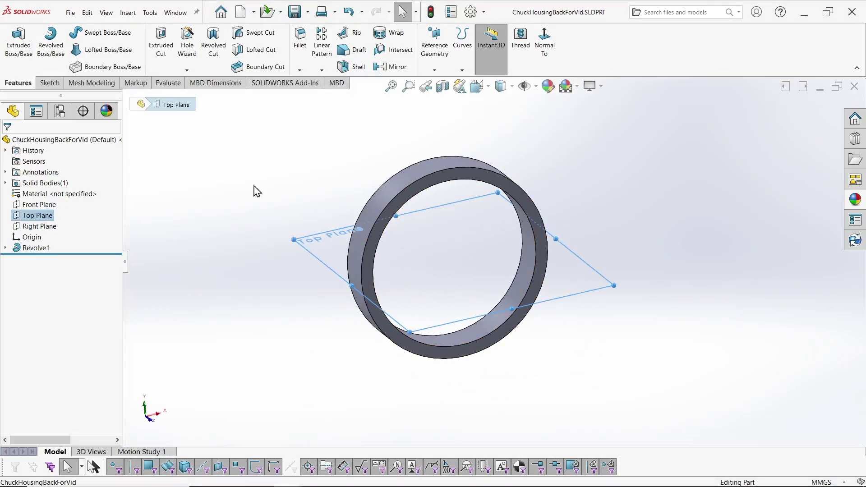
{"action": "left_click", "coordinate": [434, 70]}
{"action": "left_click", "coordinate": [440, 85]}
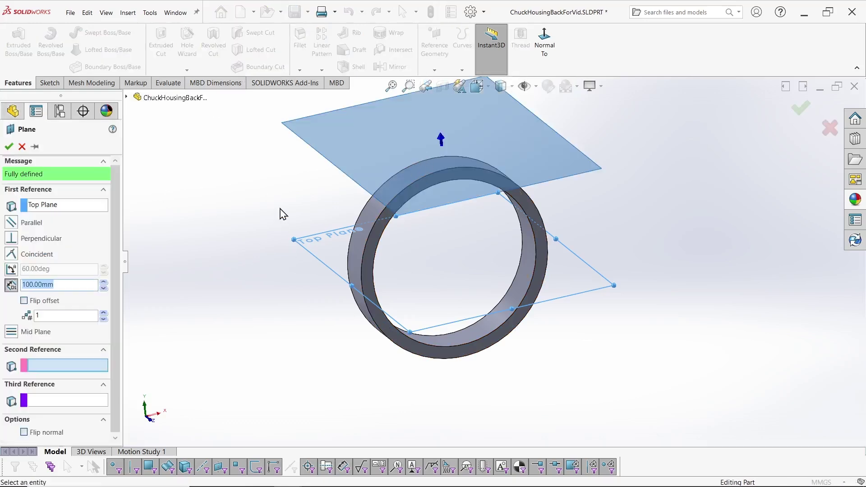
{"action": "left_click", "coordinate": [386, 187]}
{"action": "left_click", "coordinate": [16, 222]}
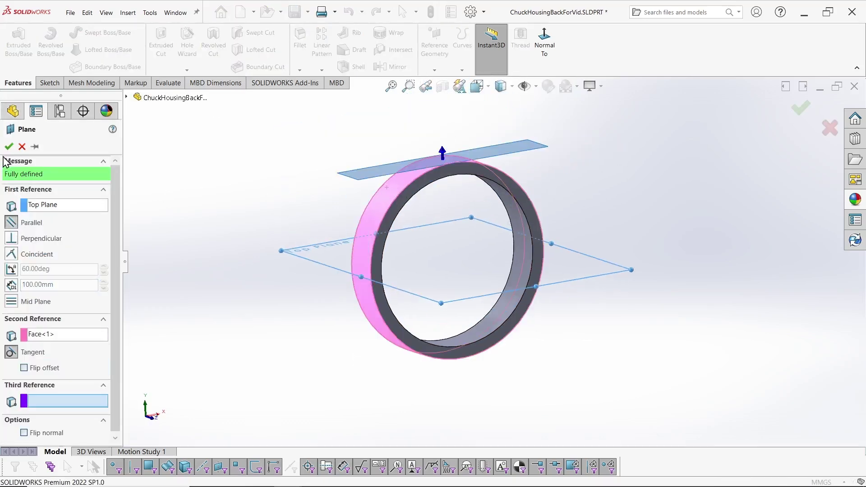
{"action": "key", "text": "Return"}
- Sketch a circle about 48 mm in diameter on the tangent plane, centered on the midpoint of the ring's edge away from the origin
{"action": "left_click", "coordinate": [607, 193]}
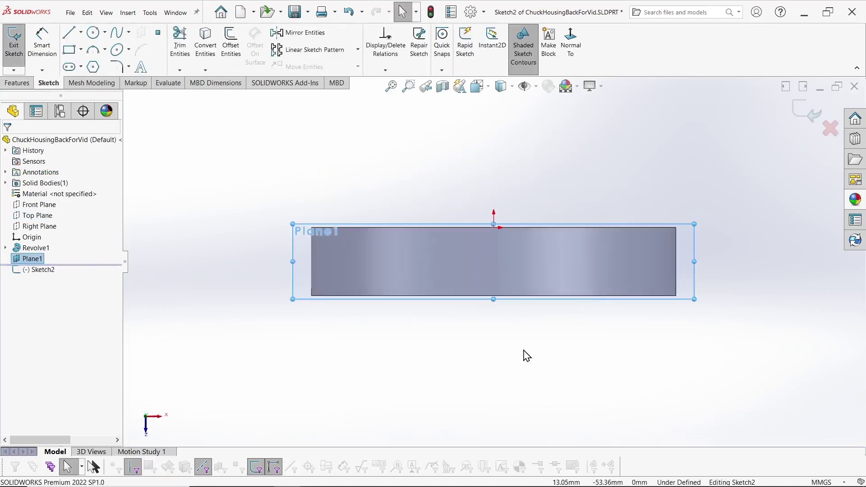
{"action": "scroll", "coordinate": [551, 212], "scroll_direction": "down", "scroll_amount": 3}
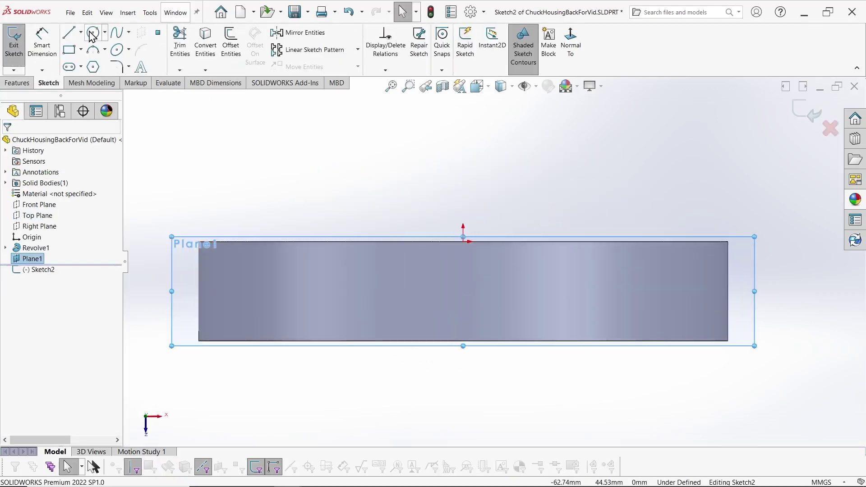
{"action": "left_click", "coordinate": [463, 342]}
{"action": "left_click", "coordinate": [521, 398]}
- Set the circle's diameter to 40 mm
{"action": "key", "text": "s"}
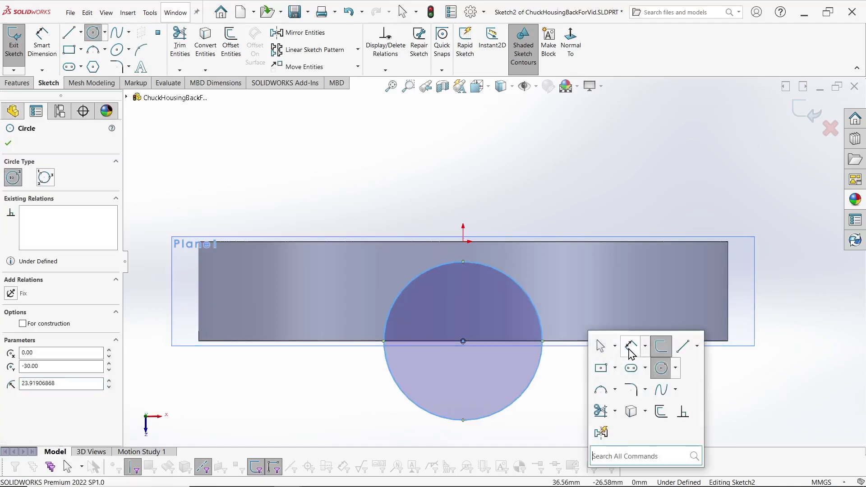
{"action": "left_click", "coordinate": [599, 344]}
{"action": "left_click", "coordinate": [528, 298]}
{"action": "left_click", "coordinate": [566, 301]}
{"action": "type", "text": "40"}
{"action": "key", "text": "Return"}
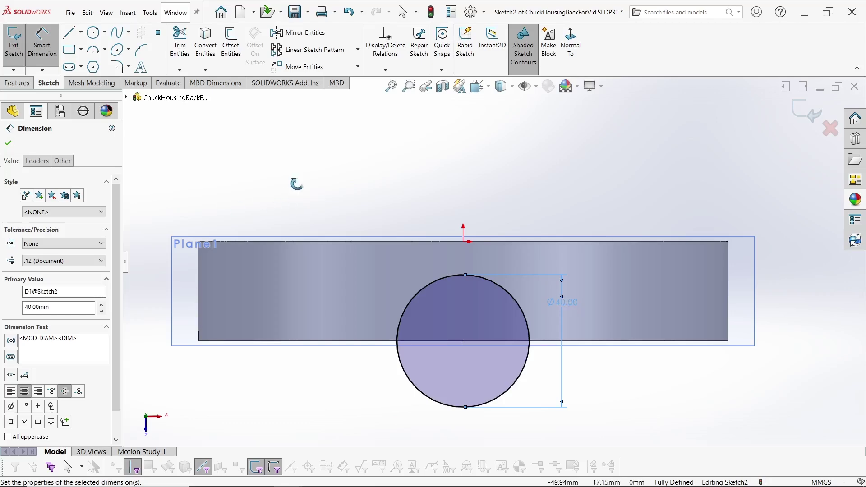
- Cut the 40 mm circle through the adjacent ring wall with an extruded cut using the Up To Surface end condition
{"action": "key", "text": "ctrl+7"}
{"action": "left_click", "coordinate": [17, 83]}
{"action": "left_click", "coordinate": [169, 54]}
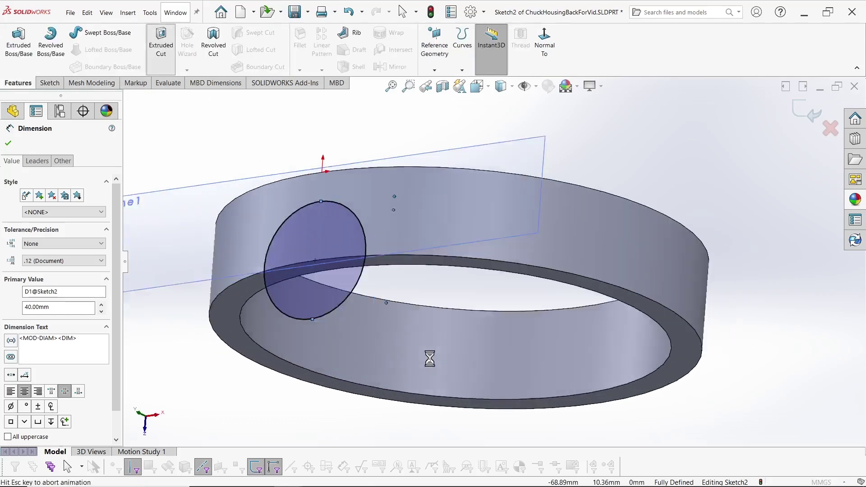
{"action": "left_click", "coordinate": [49, 176]}
{"action": "left_click", "coordinate": [42, 206]}
{"action": "left_click", "coordinate": [47, 248]}
{"action": "left_click", "coordinate": [67, 205]}
{"action": "left_click", "coordinate": [40, 254]}
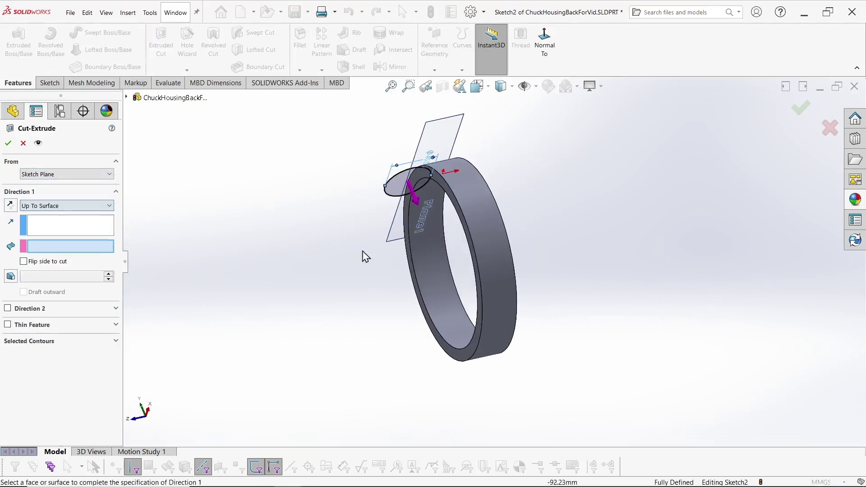
{"action": "left_click", "coordinate": [8, 145]}
{"action": "left_click", "coordinate": [49, 82]}
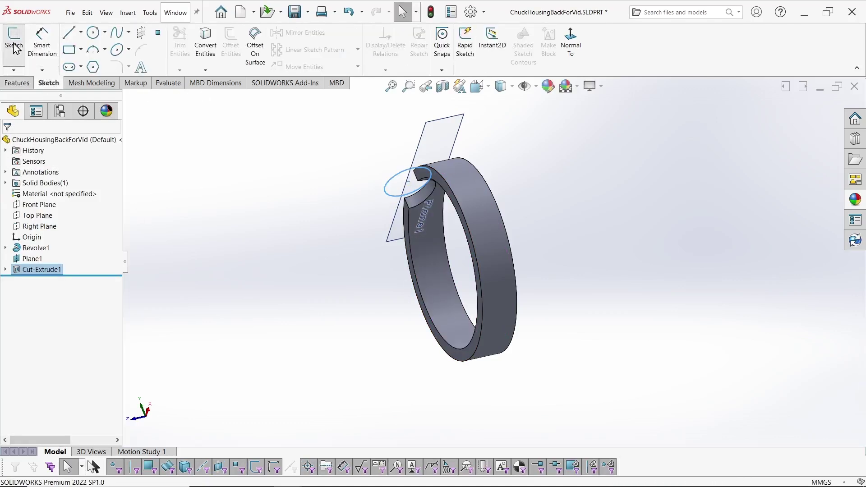
{"action": "left_click", "coordinate": [14, 41]}
{"action": "left_click", "coordinate": [439, 131]}
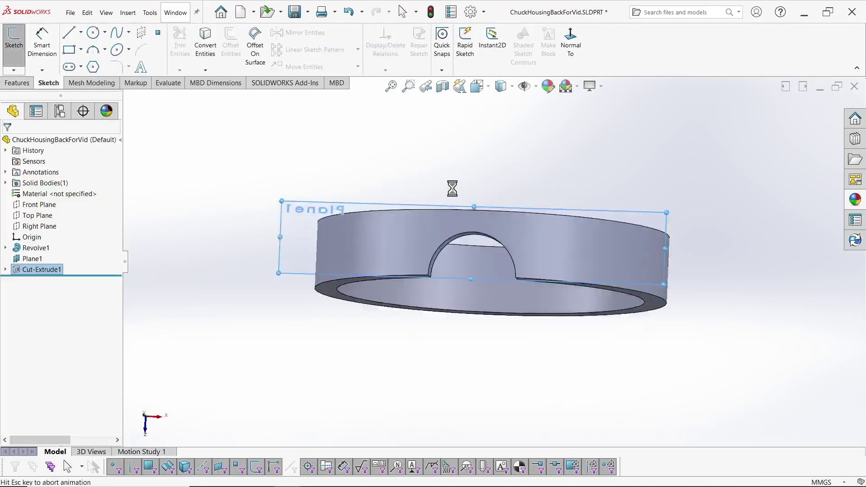
{"action": "left_click", "coordinate": [832, 129]}
- Start a sketch on the ring's flat end face that the semicircular cut opens onto
{"action": "left_click", "coordinate": [449, 281]}
{"action": "mouse_move", "coordinate": [442, 331]}
{"action": "middle_mouse_down"}
{"action": "mouse_move", "coordinate": [450, 322]}
{"action": "mouse_move", "coordinate": [388, 280]}
{"action": "middle_mouse_up"}
{"action": "left_click", "coordinate": [14, 42]}
{"action": "left_click", "coordinate": [415, 169]}
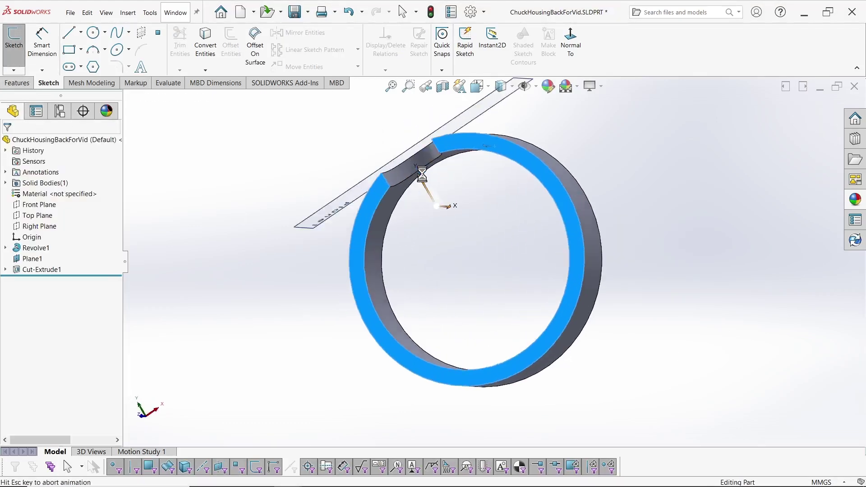
{"action": "scroll", "coordinate": [110, 39], "scroll_direction": "down", "scroll_amount": 1}
{"action": "scroll", "coordinate": [108, 43], "scroll_direction": "up", "scroll_amount": 1}
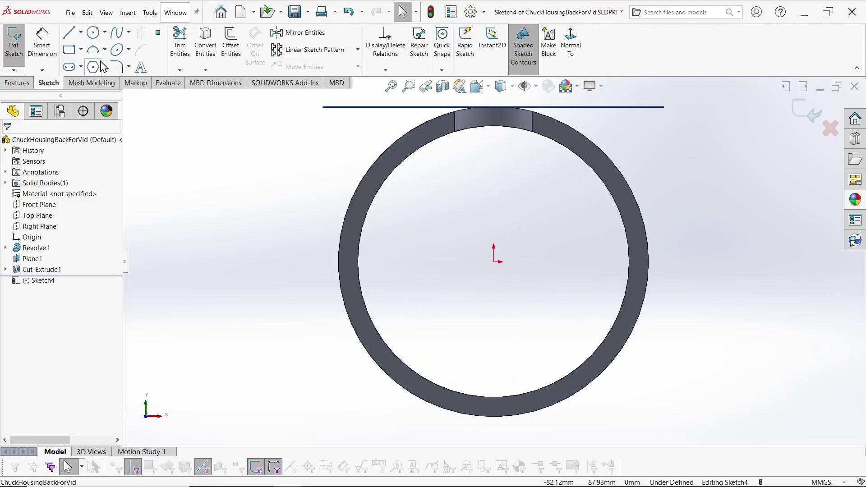
- Draw a vertical line about 144 mm long through the origin and past the notch, and make it construction geometry
{"action": "left_click", "coordinate": [72, 36]}
{"action": "scroll", "coordinate": [505, 318], "scroll_direction": "up", "scroll_amount": 2}
{"action": "left_click", "coordinate": [493, 308]}
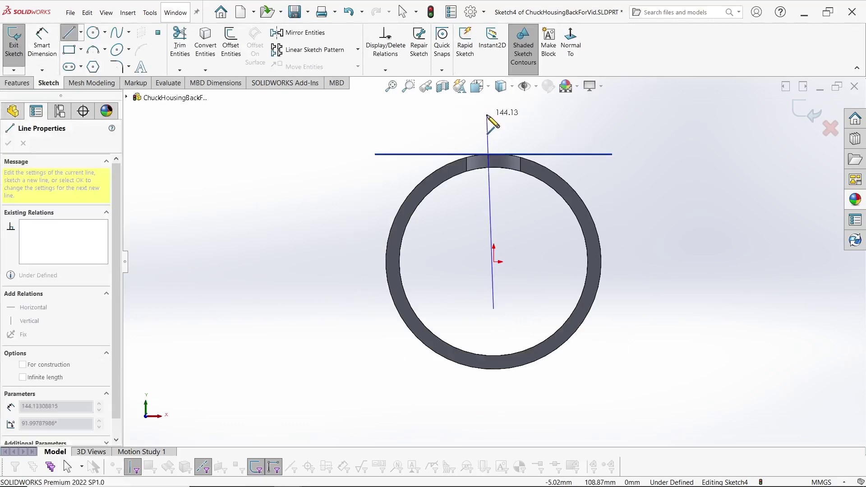
{"action": "left_click", "coordinate": [493, 117]}
{"action": "key", "text": "Escape"}
{"action": "left_click", "coordinate": [499, 194]}
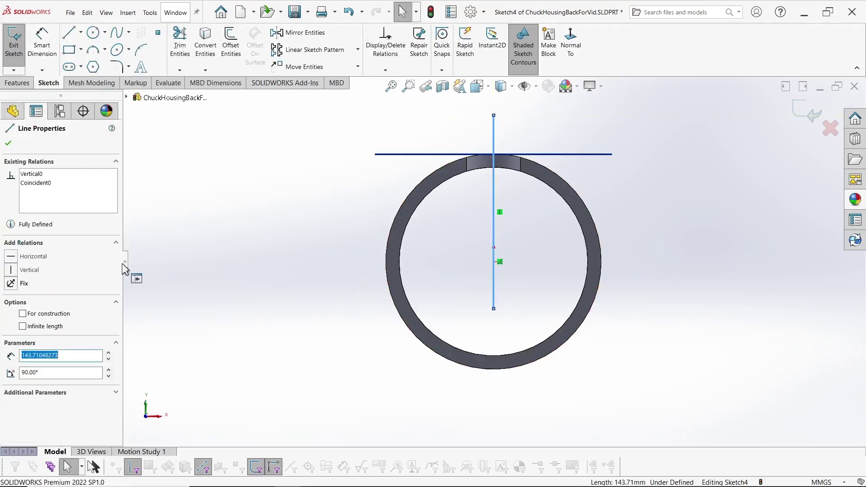
{"action": "left_click", "coordinate": [22, 314]}
{"action": "left_click", "coordinate": [8, 143]}
- Sketch a corner rectangle about 9 by 8 mm across the notch's side edge and the ring's inner edge
{"action": "scroll", "coordinate": [508, 183], "scroll_direction": "down", "scroll_amount": 2}
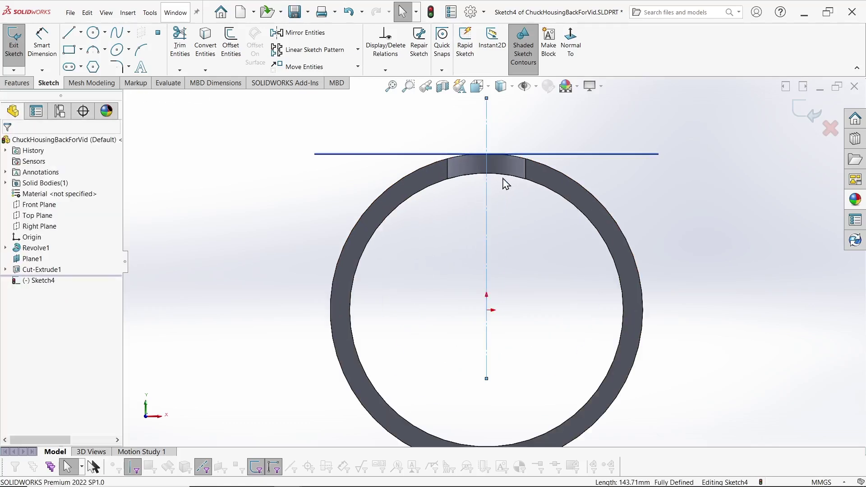
{"action": "left_click", "coordinate": [69, 52]}
{"action": "scroll", "coordinate": [464, 189], "scroll_direction": "down", "scroll_amount": 3}
{"action": "left_click", "coordinate": [469, 183]}
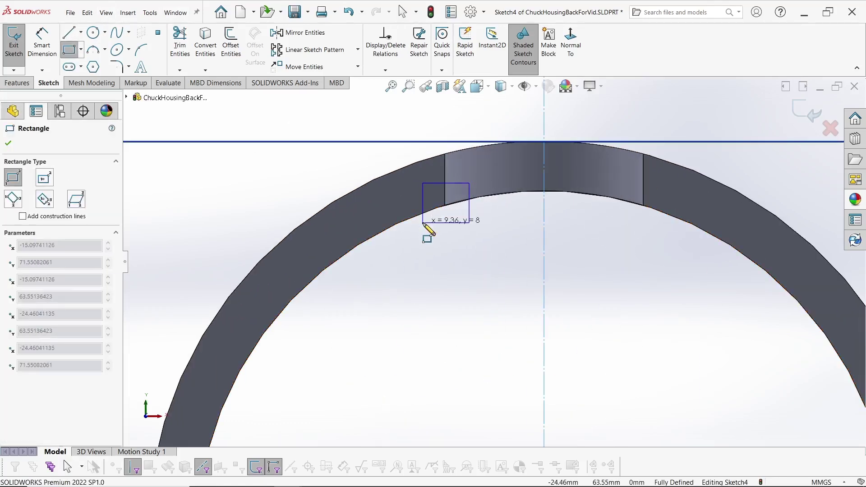
{"action": "left_click", "coordinate": [423, 223]}
{"action": "key", "text": "Escape"}
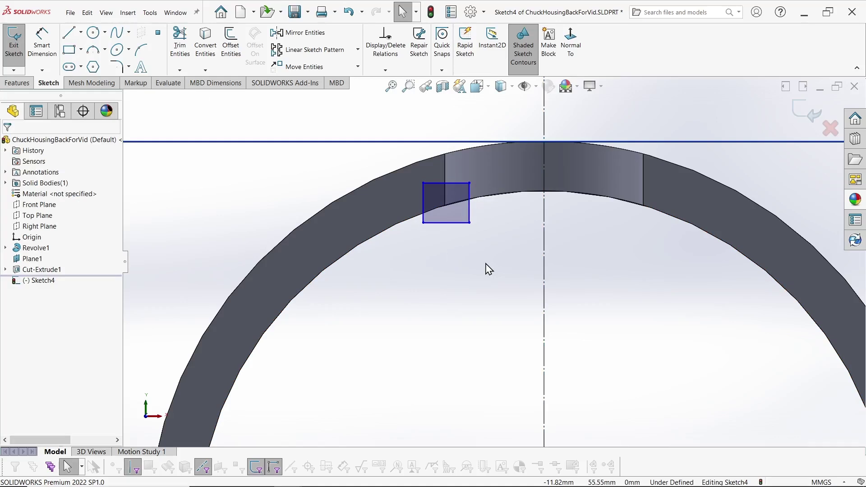
- Add doubled-distance dimensions about the centerline of 55 mm to the rectangle's outer side and 30 mm to its inner side
{"action": "key", "text": "s"}
{"action": "left_click", "coordinate": [550, 286]}
{"action": "left_click", "coordinate": [423, 212]}
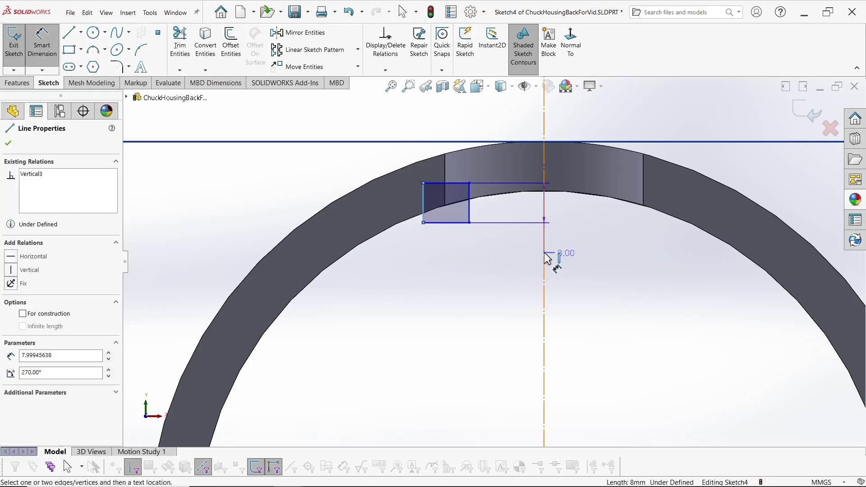
{"action": "left_click", "coordinate": [545, 258]}
{"action": "left_click", "coordinate": [558, 269]}
{"action": "type", "text": "55"}
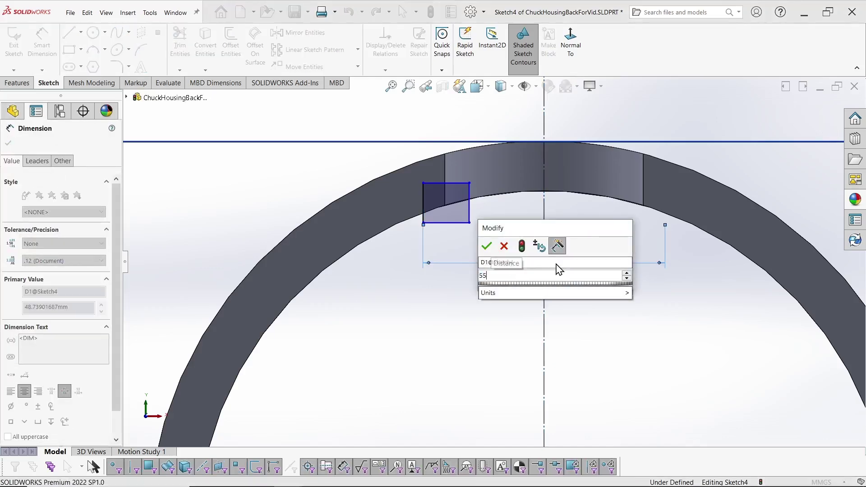
{"action": "key", "text": "Return"}
{"action": "left_click", "coordinate": [453, 216]}
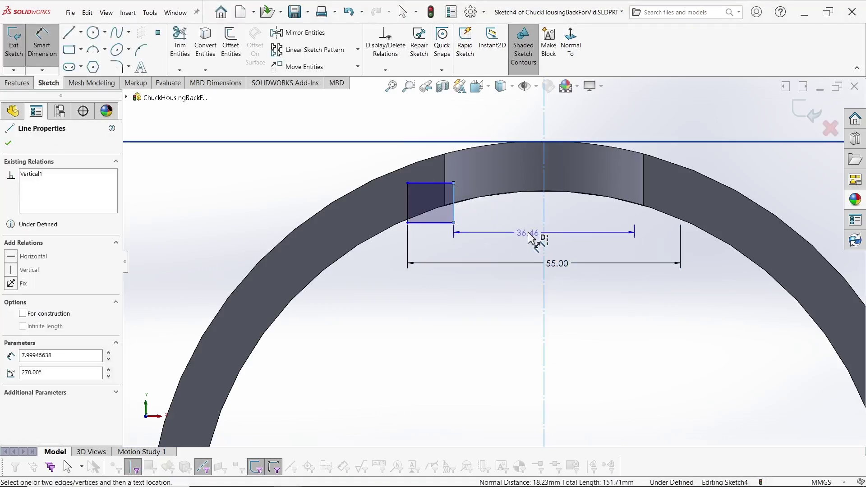
{"action": "left_click", "coordinate": [532, 239]}
{"action": "type", "text": "30"}
{"action": "key", "text": "Return"}
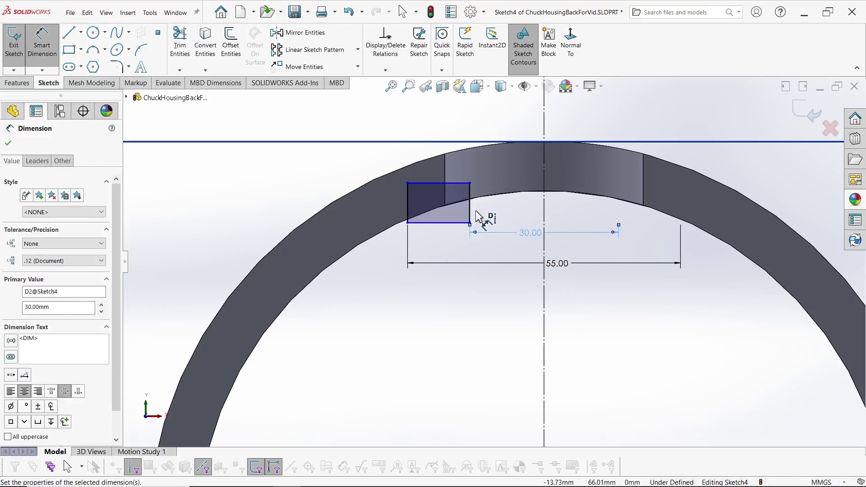
- Dimension the rectangle's height to 6 mm
{"action": "left_click", "coordinate": [502, 216]}
{"action": "left_click", "coordinate": [494, 262]}
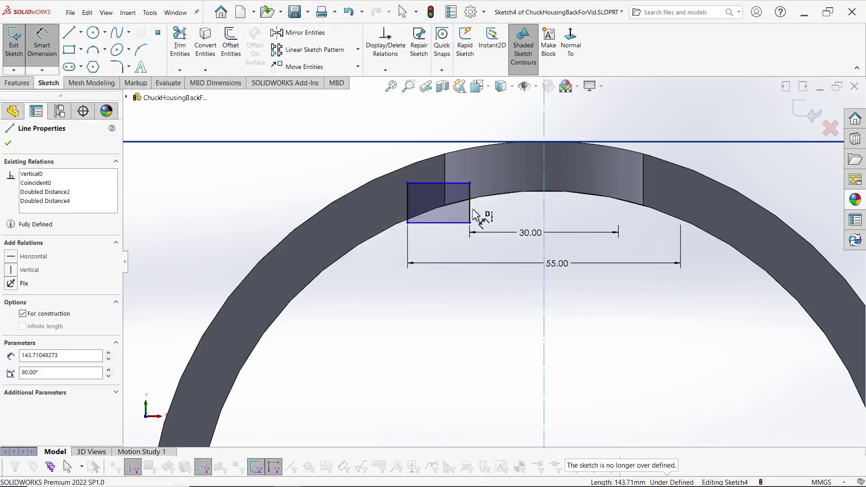
{"action": "left_click", "coordinate": [470, 212]}
{"action": "left_click", "coordinate": [508, 218]}
{"action": "type", "text": "6"}
{"action": "key", "text": "Return"}
- Set the distance between the rectangle's upper edge and the lower end of the notch's side edge to 2 mm
{"action": "scroll", "coordinate": [467, 207], "scroll_direction": "up", "scroll_amount": 5}
{"action": "left_click", "coordinate": [570, 228]}
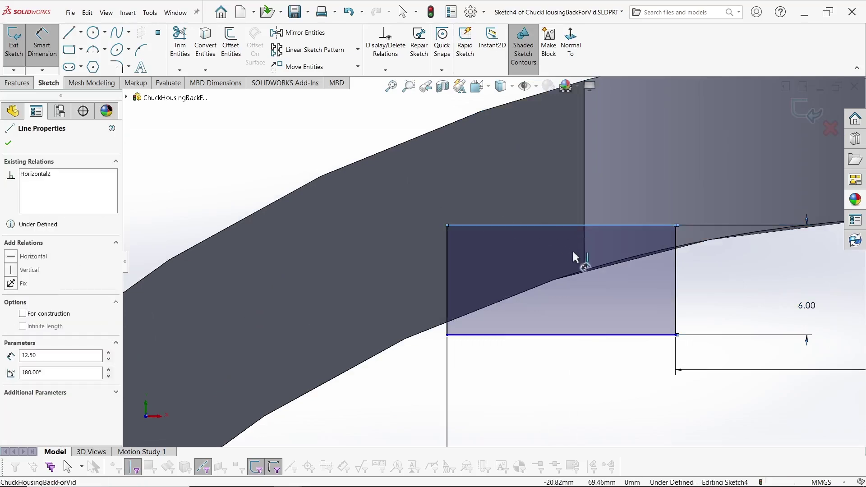
{"action": "left_click", "coordinate": [582, 270]}
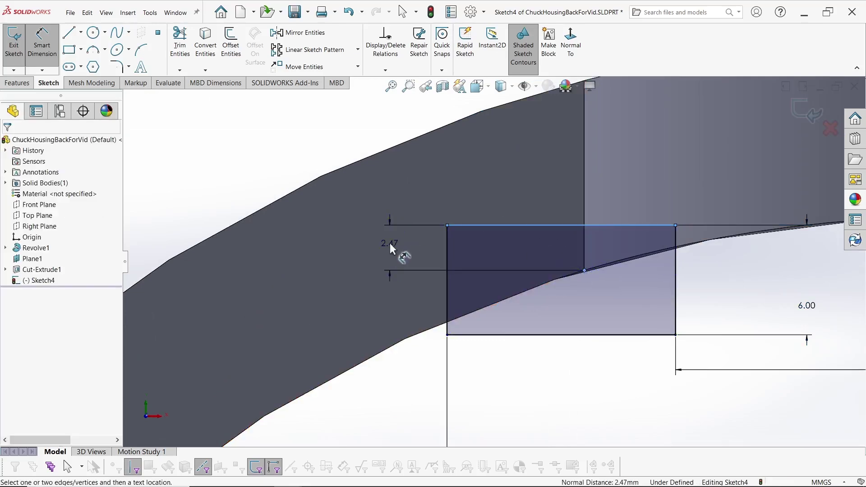
{"action": "left_click", "coordinate": [389, 243]}
{"action": "type", "text": "2"}
{"action": "key", "text": "Return"}
- Make a revolved cut of the rectangle about the vertical construction line
{"action": "left_click", "coordinate": [18, 83]}
{"action": "left_click", "coordinate": [213, 45]}
{"action": "left_click", "coordinate": [10, 145]}
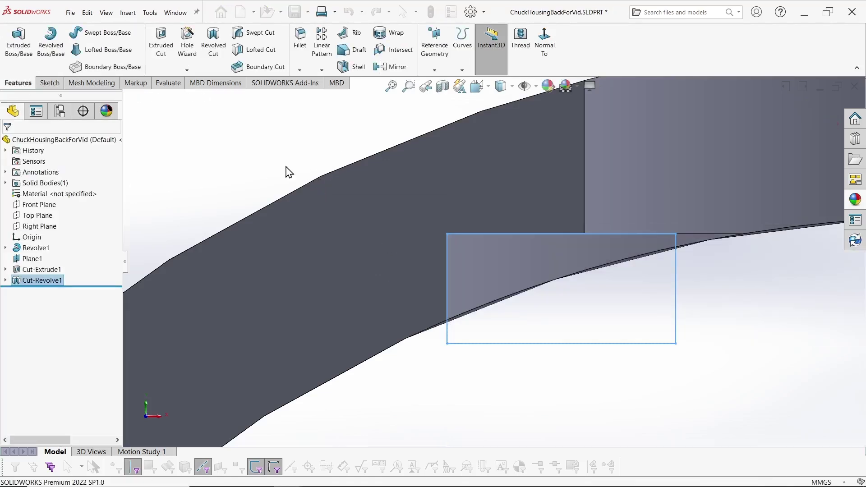
{"action": "scroll", "coordinate": [383, 216], "scroll_direction": "up", "scroll_amount": 9}
{"action": "middle_click_drag", "start_coordinate": [447, 197], "coordinate": [382, 244]}
{"action": "scroll", "coordinate": [382, 243], "scroll_direction": "up", "scroll_amount": 4}
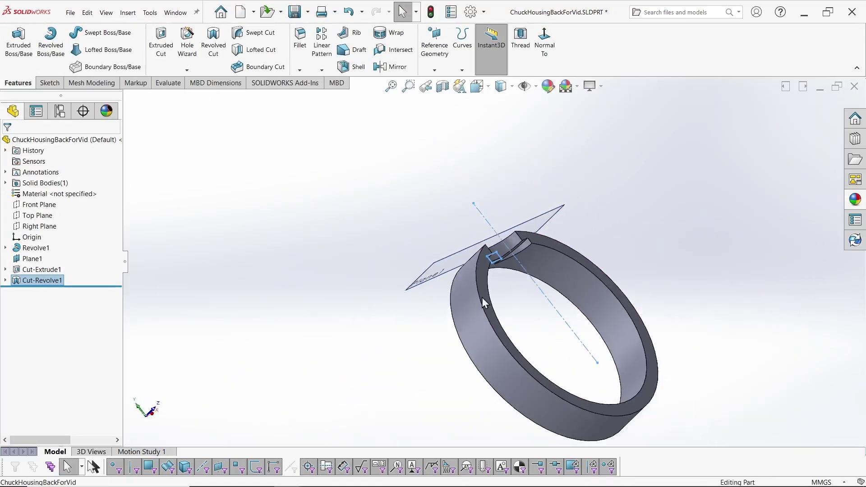
{"action": "middle_click_drag", "start_coordinate": [626, 335], "coordinate": [122, 294]}
{"action": "left_click", "coordinate": [322, 69]}
{"action": "left_click", "coordinate": [337, 90]}
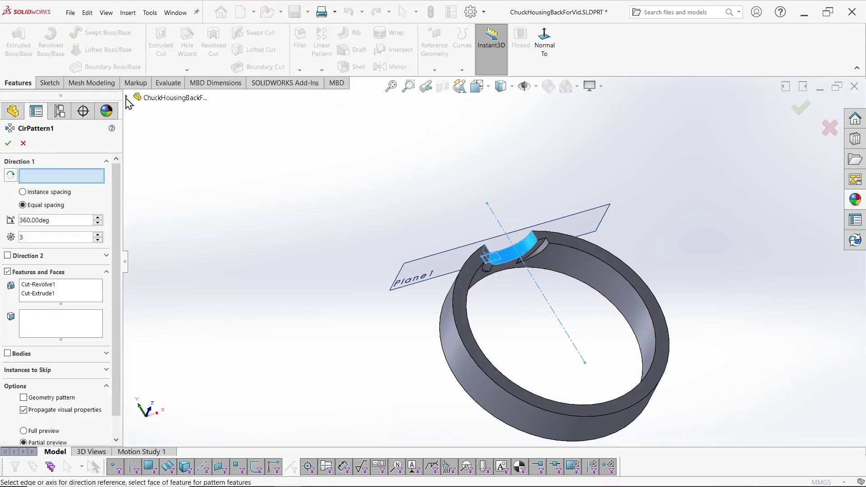
{"action": "left_click", "coordinate": [23, 144]}
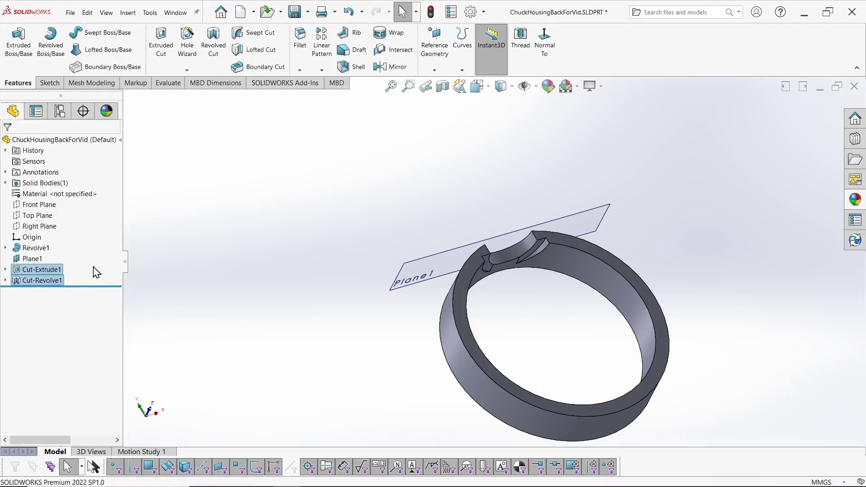
- Create a reference axis from the Top and Right planes and move it directly below the Origin in the feature tree
{"action": "left_click", "coordinate": [30, 217]}
{"action": "left_click", "coordinate": [432, 71]}
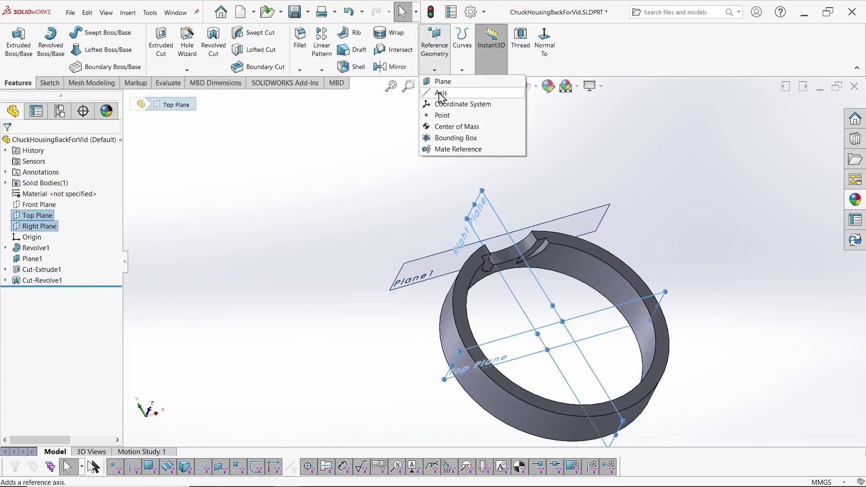
{"action": "left_click", "coordinate": [440, 93]}
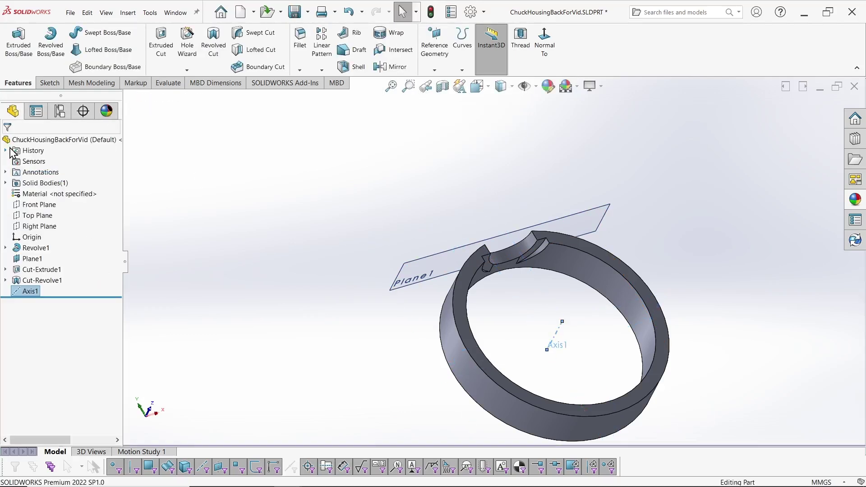
{"action": "left_click_drag", "start_coordinate": [28, 239], "coordinate": [28, 241]}
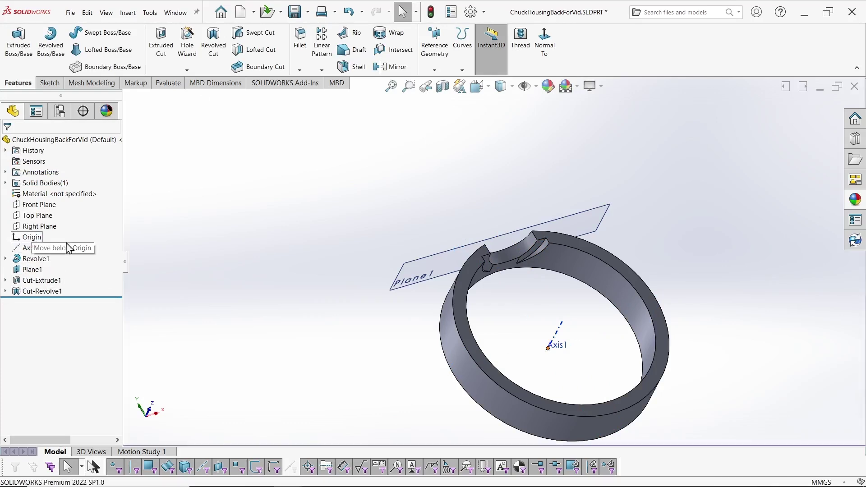
- Circular-pattern the extruded and revolved cuts around the new axis with 3 equally spaced instances over 360 degrees
{"action": "left_click", "coordinate": [30, 291], "text": "shift"}
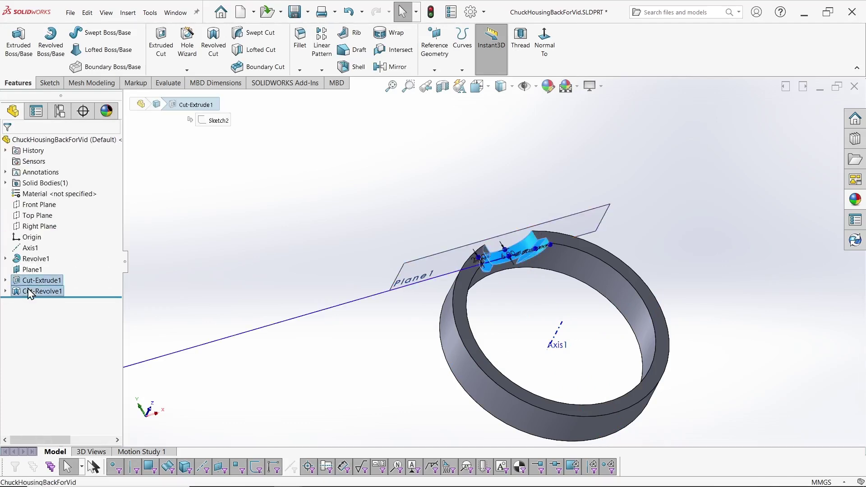
{"action": "left_click", "coordinate": [322, 70]}
{"action": "left_click", "coordinate": [335, 92]}
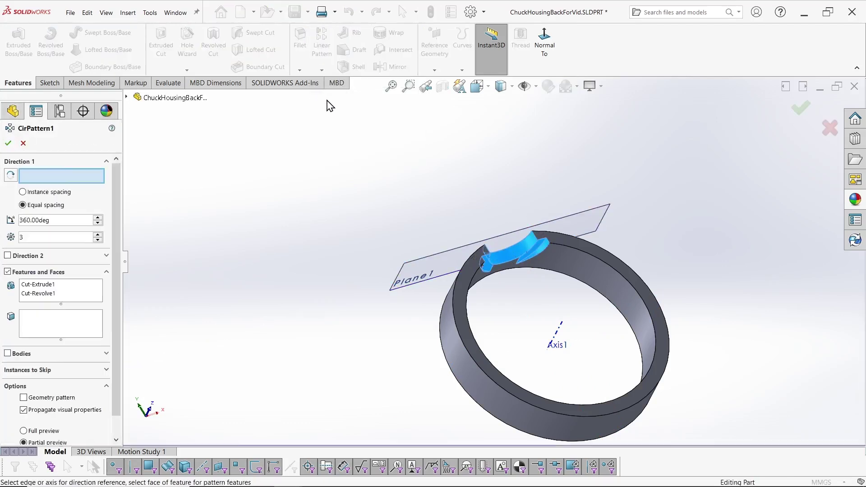
{"action": "left_click", "coordinate": [558, 330]}
{"action": "left_click", "coordinate": [8, 143]}
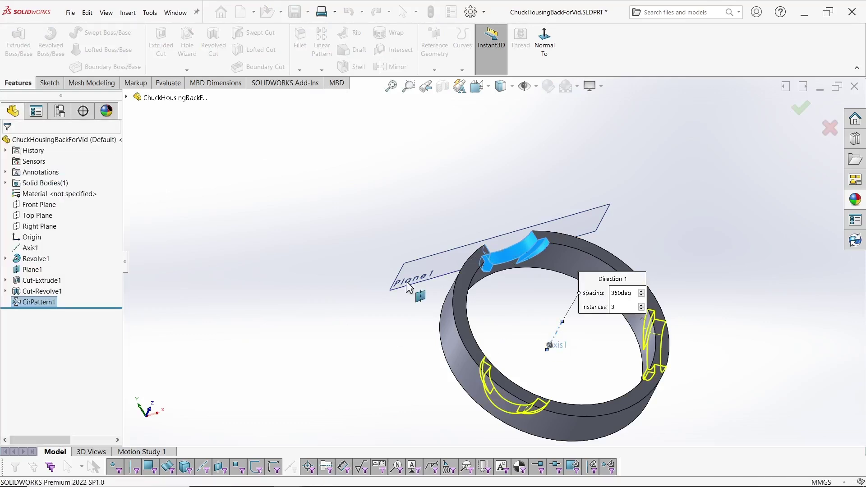
- Roll the model back to before the circular pattern and start a sketch on the ring's notched flat face
{"action": "middle_click_drag", "start_coordinate": [353, 288], "coordinate": [369, 308]}
{"action": "left_click_drag", "start_coordinate": [80, 308], "coordinate": [79, 296]}
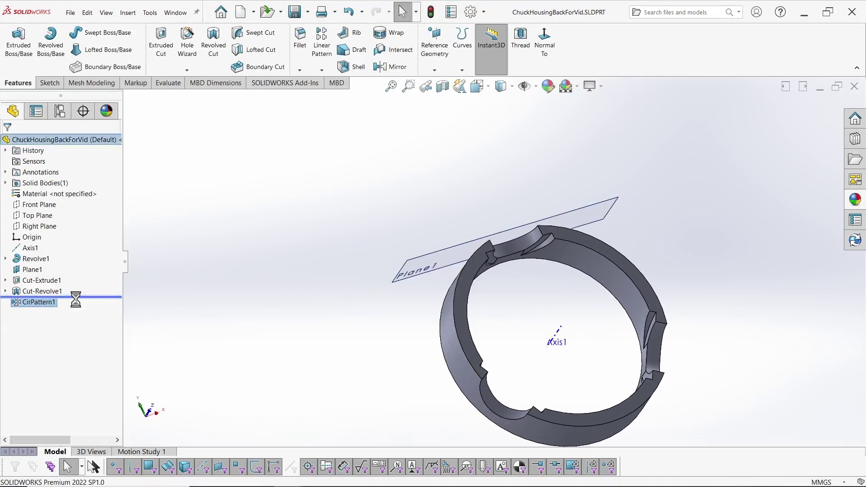
{"action": "left_click", "coordinate": [49, 85]}
{"action": "left_click", "coordinate": [14, 40]}
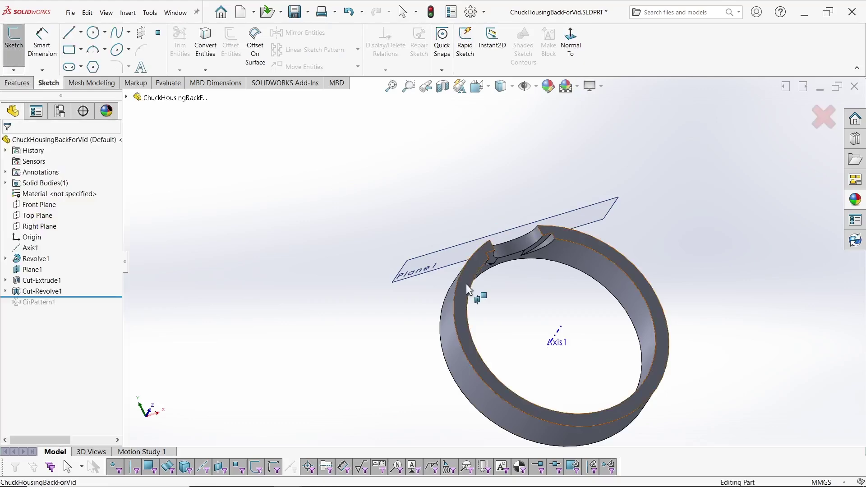
{"action": "left_click", "coordinate": [476, 293]}
- Draw a diagonal line from the origin to the inner edge, extend it collinearly to the outer edge, and make the inner segment construction geometry
{"action": "key", "text": "l"}
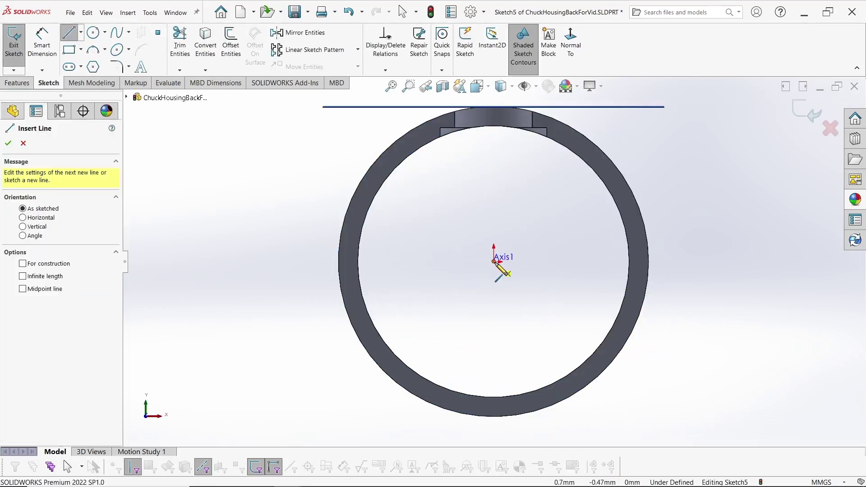
{"action": "left_click", "coordinate": [494, 261]}
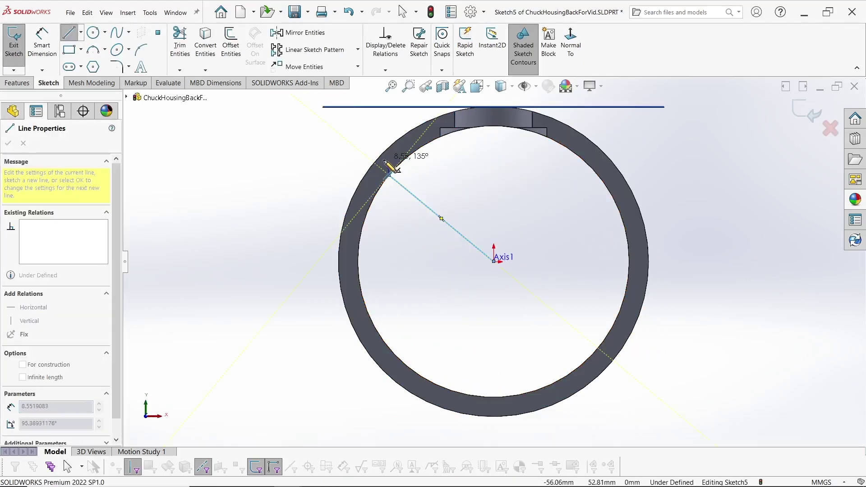
{"action": "left_click", "coordinate": [375, 162]}
{"action": "key", "text": "Escape"}
{"action": "scroll", "coordinate": [385, 163], "scroll_direction": "down", "scroll_amount": 4}
{"action": "left_click", "coordinate": [380, 182]}
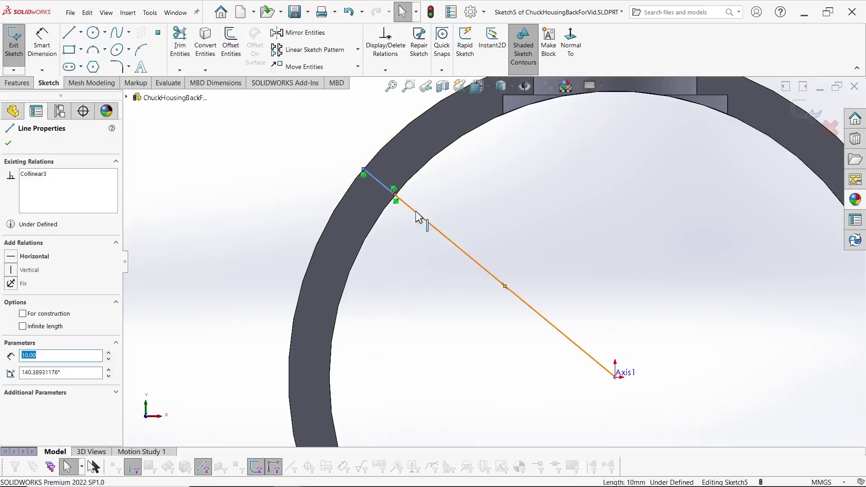
{"action": "left_click", "coordinate": [416, 211], "text": "ctrl"}
{"action": "key", "text": "Escape"}
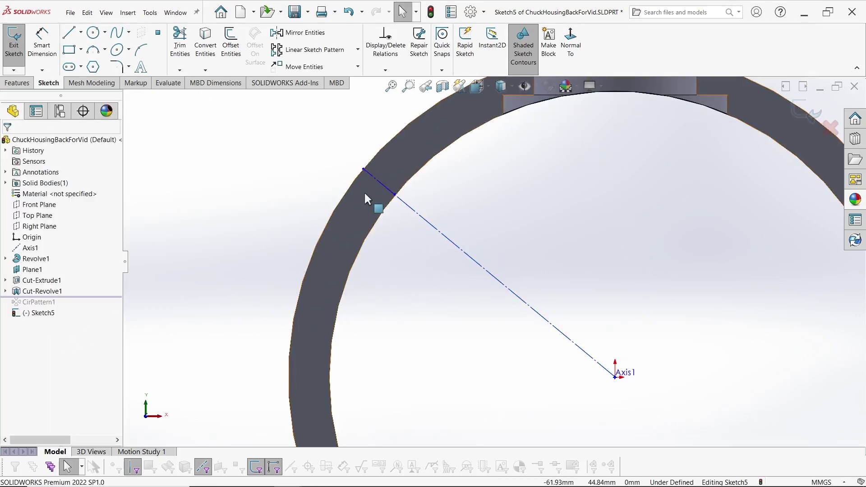
- Sketch a small circle on the ring face between the short radial line and the notch
{"action": "key", "text": "s"}
{"action": "left_click", "coordinate": [477, 168]}
{"action": "left_click_drag", "start_coordinate": [398, 161], "coordinate": [406, 167]}
{"action": "key", "text": "Escape"}
{"action": "scroll", "coordinate": [534, 253], "scroll_direction": "up", "scroll_amount": 3}
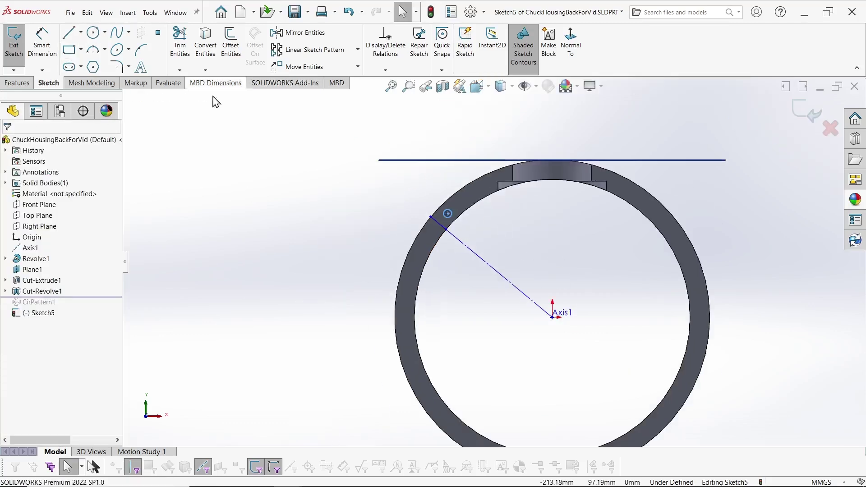
- Dimension the angle between the Right Plane and the diagonal construction line at 60 degrees
{"action": "left_click", "coordinate": [38, 226]}
{"action": "left_click", "coordinate": [479, 257]}
{"action": "left_click", "coordinate": [552, 253], "text": "ctrl"}
{"action": "key", "text": "s"}
{"action": "left_click", "coordinate": [560, 261]}
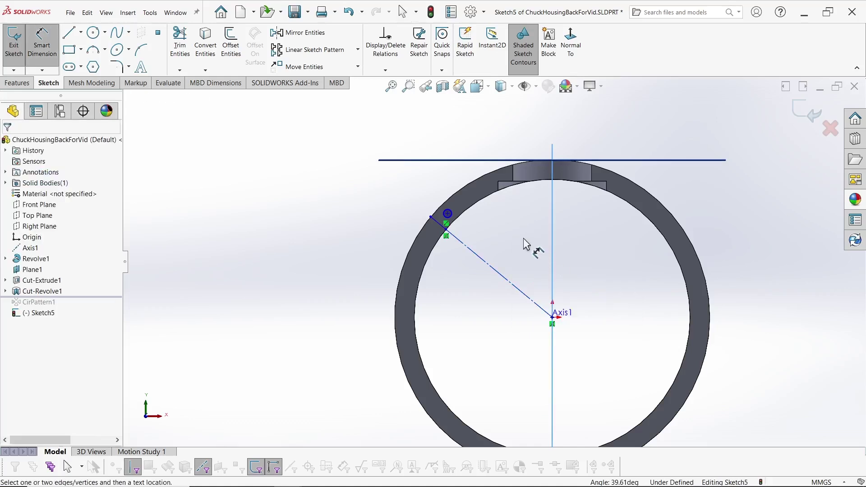
{"action": "left_click", "coordinate": [495, 272]}
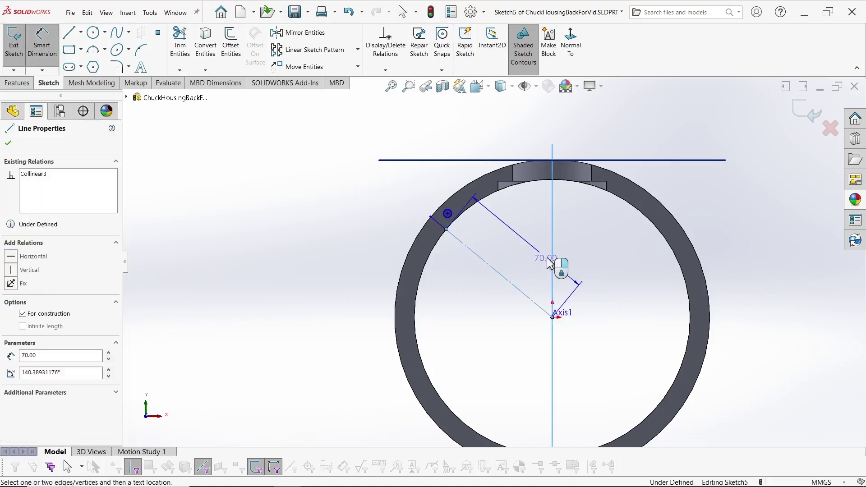
{"action": "left_click", "coordinate": [127, 97]}
{"action": "left_click", "coordinate": [161, 183]}
{"action": "left_click", "coordinate": [506, 234]}
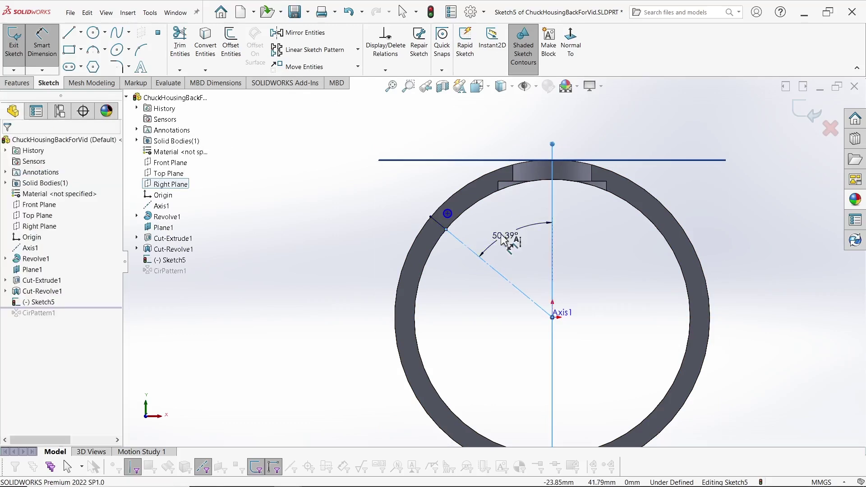
{"action": "type", "text": "60"}
{"action": "key", "text": "Return"}
- Constrain the small circle's centre to the midpoint of the short radial line across the ring face
{"action": "scroll", "coordinate": [467, 227], "scroll_direction": "down", "scroll_amount": 3}
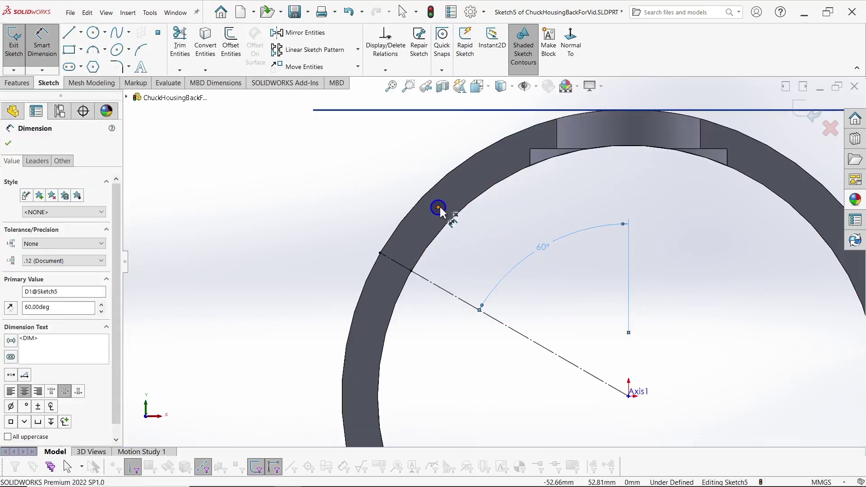
{"action": "left_click", "coordinate": [408, 269]}
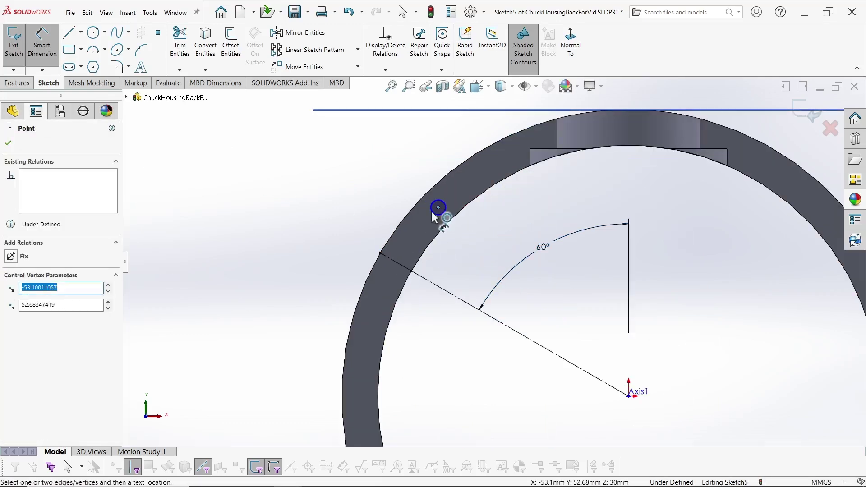
{"action": "key", "text": "Escape"}
{"action": "left_click", "coordinate": [399, 267]}
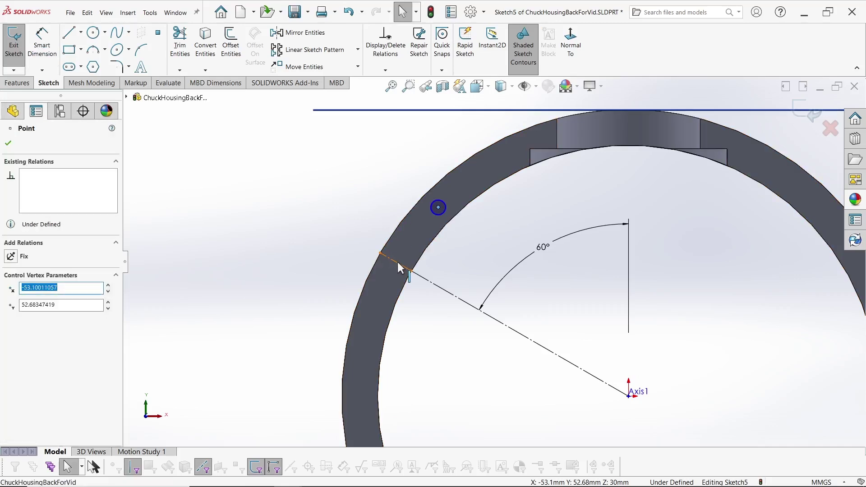
{"action": "left_click", "coordinate": [399, 269], "text": "ctrl"}
{"action": "left_click", "coordinate": [13, 331]}
{"action": "left_click", "coordinate": [261, 256]}
- Set the small circle's diameter to 6 mm
{"action": "key", "text": "s"}
{"action": "left_click", "coordinate": [307, 273]}
{"action": "left_click", "coordinate": [403, 260]}
{"action": "left_click", "coordinate": [378, 224]}
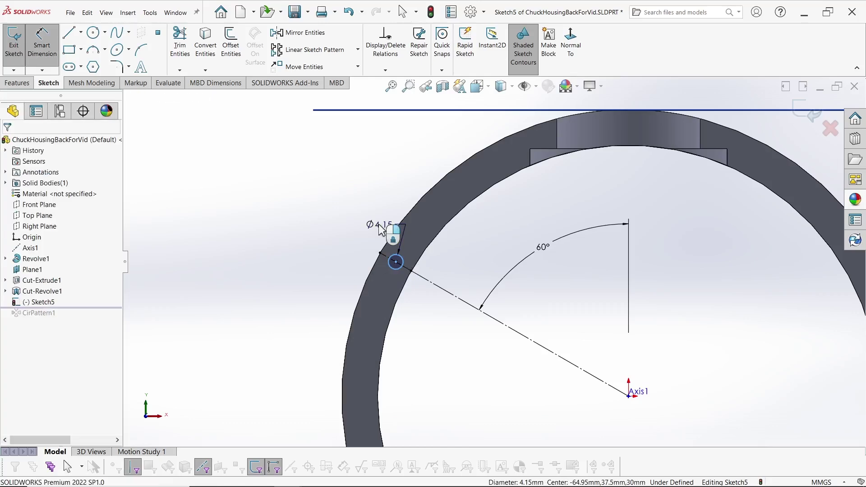
{"action": "type", "text": "6"}
{"action": "key", "text": "Return"}
- Extrude-cut the small circle through the ring with the Through All end condition
{"action": "left_click", "coordinate": [17, 83]}
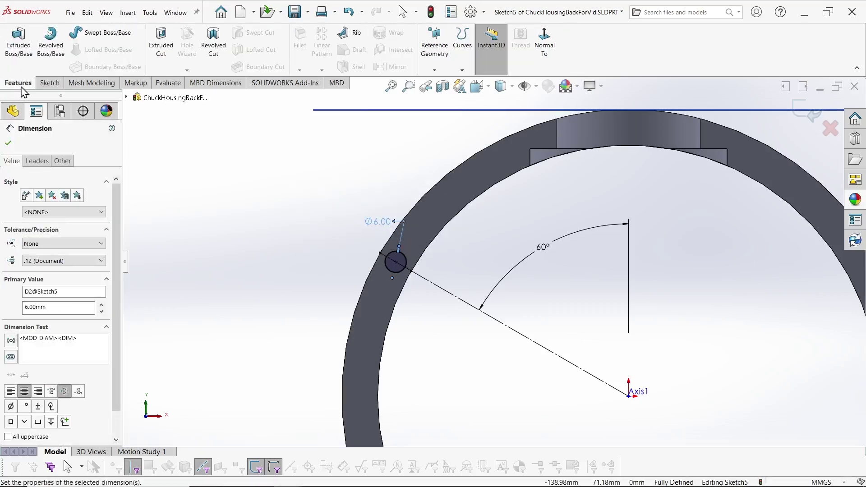
{"action": "left_click", "coordinate": [161, 44]}
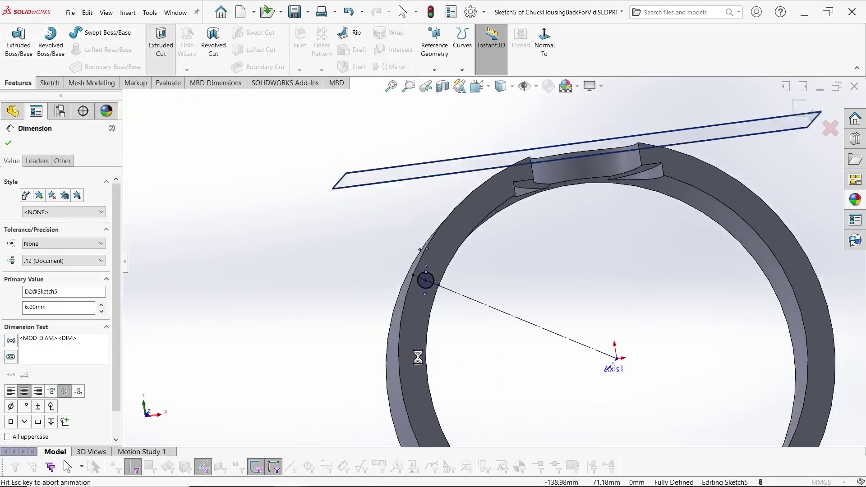
{"action": "left_click", "coordinate": [76, 207]}
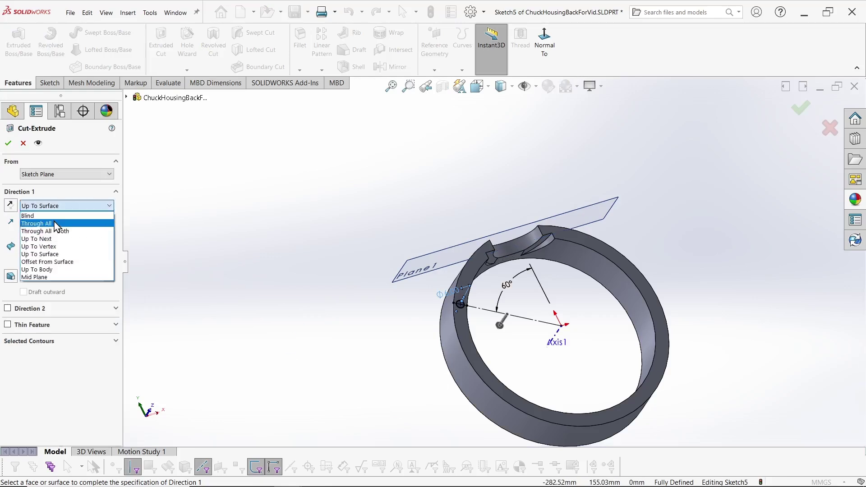
{"action": "left_click", "coordinate": [37, 224]}
{"action": "left_click", "coordinate": [8, 143]}
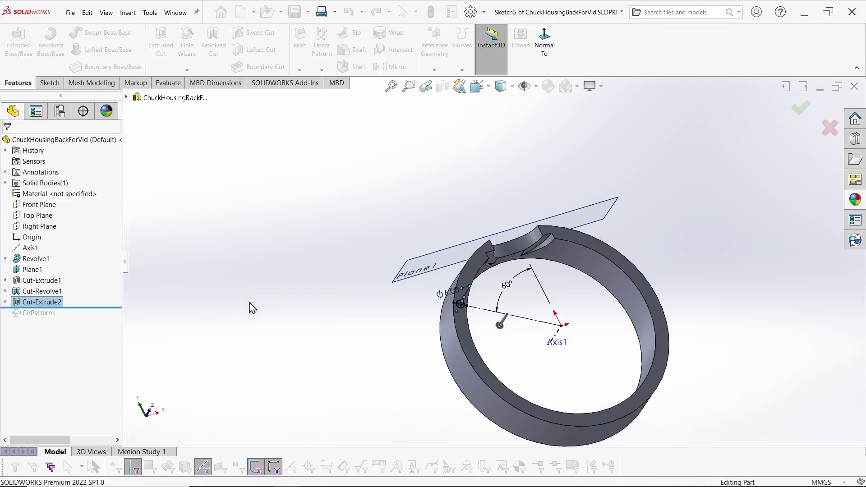
- Roll the model forward past the circular pattern and add the small hole's cut to the patterned features
{"action": "middle_click_drag", "start_coordinate": [287, 333], "coordinate": [145, 324]}
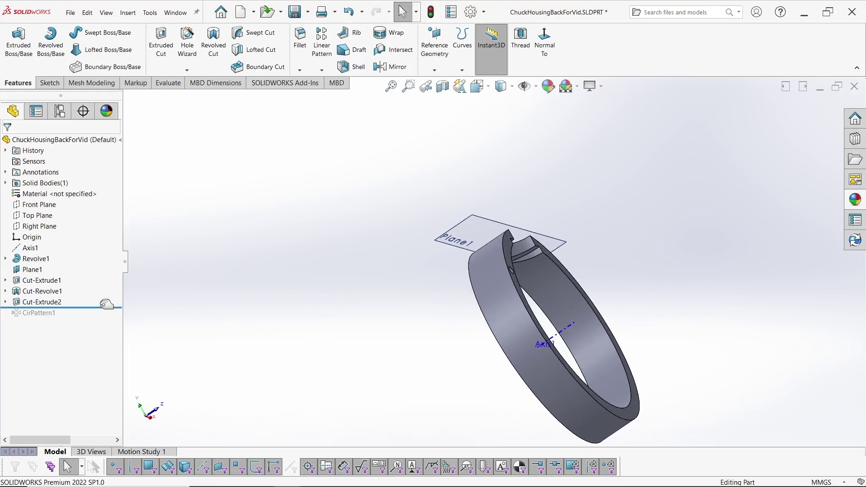
{"action": "left_click_drag", "start_coordinate": [87, 307], "coordinate": [81, 320]}
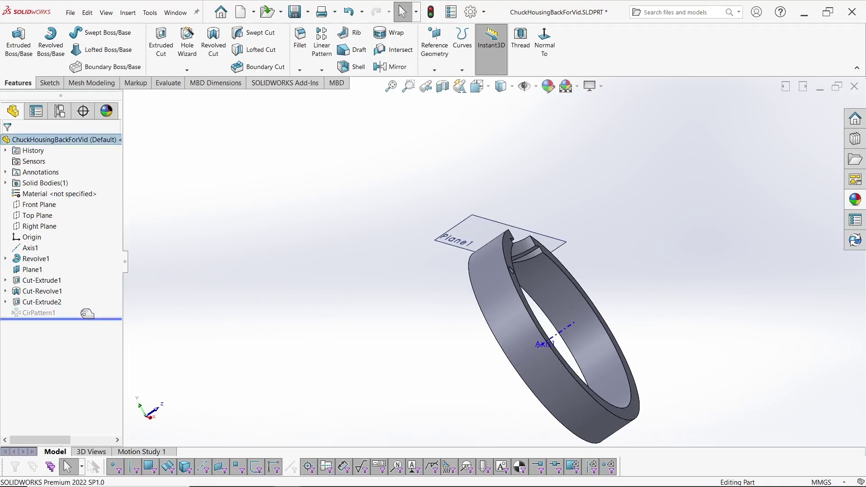
{"action": "right_click", "coordinate": [45, 315]}
{"action": "left_click", "coordinate": [48, 256]}
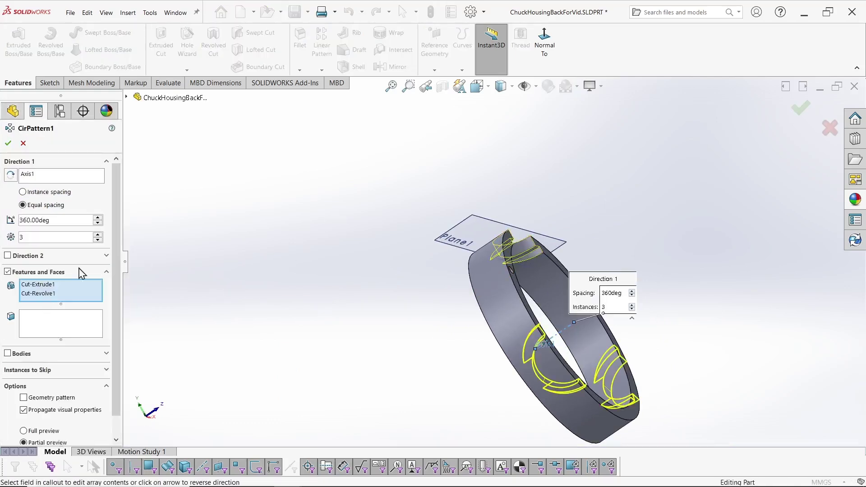
{"action": "left_click", "coordinate": [126, 97]}
{"action": "left_click", "coordinate": [171, 261]}
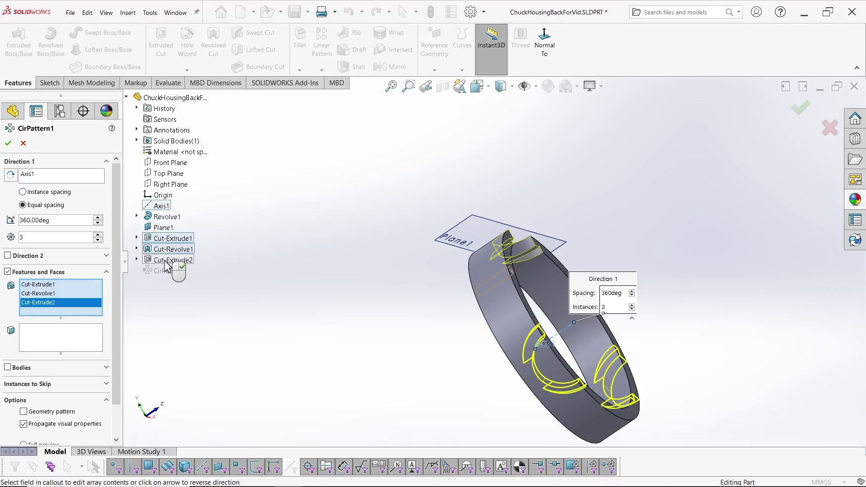
{"action": "left_click", "coordinate": [7, 142]}
- Roll the model back to before the circular pattern and create a reference axis through the small hole
{"action": "middle_click_drag", "start_coordinate": [366, 320], "coordinate": [288, 335]}
{"action": "left_click_drag", "start_coordinate": [76, 318], "coordinate": [77, 307]}
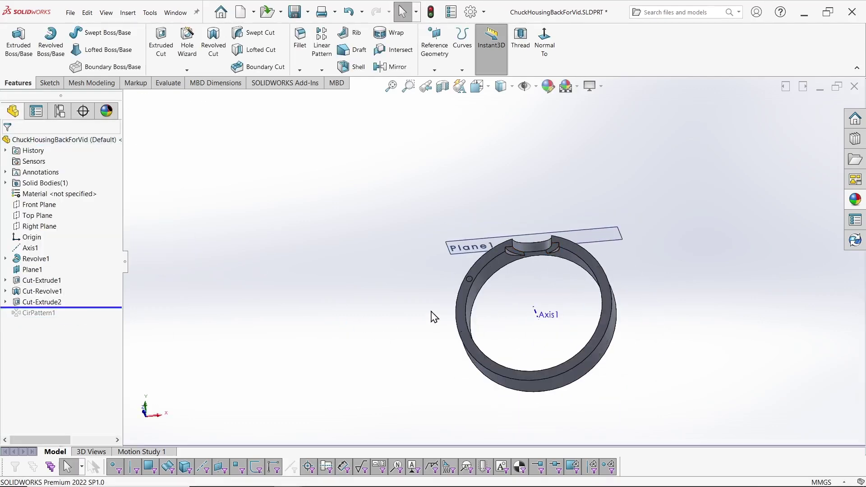
{"action": "scroll", "coordinate": [468, 269], "scroll_direction": "down", "scroll_amount": 6}
{"action": "left_click", "coordinate": [441, 64]}
{"action": "left_click", "coordinate": [444, 93]}
{"action": "left_click", "coordinate": [467, 269]}
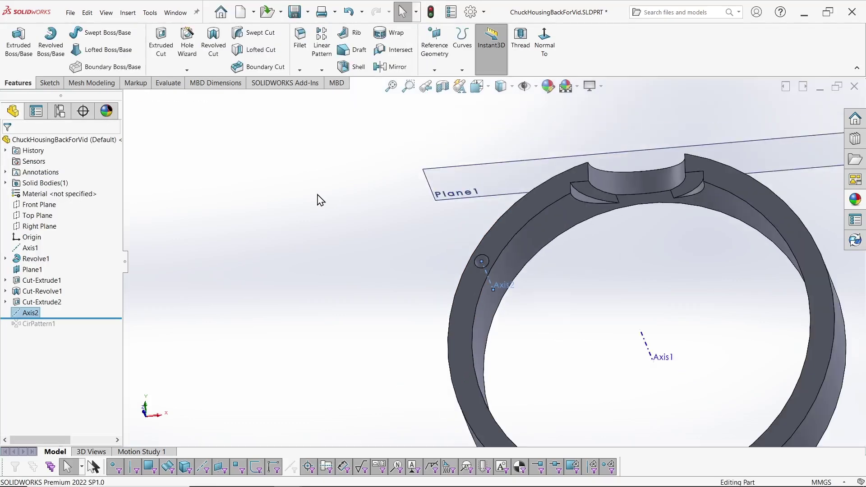
- Create a reference plane through the hole's axis and the ring's central axis
{"action": "left_click", "coordinate": [436, 71]}
{"action": "left_click", "coordinate": [447, 82]}
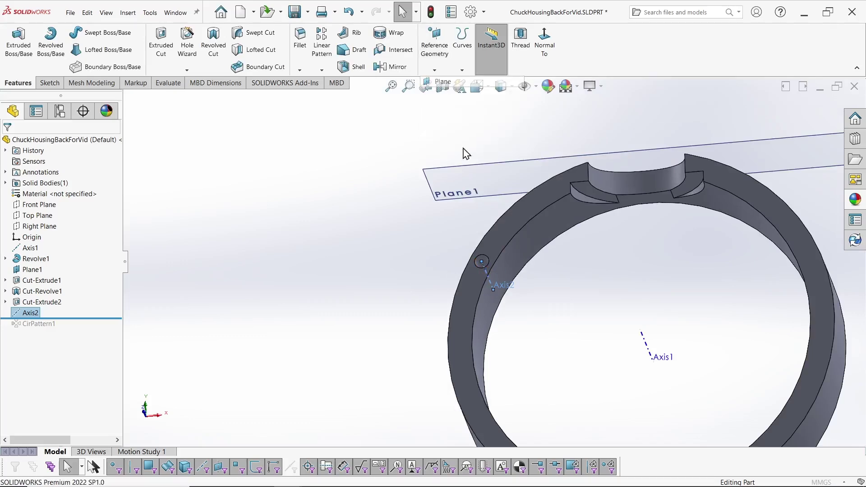
{"action": "left_click", "coordinate": [648, 349]}
{"action": "left_click", "coordinate": [8, 147]}
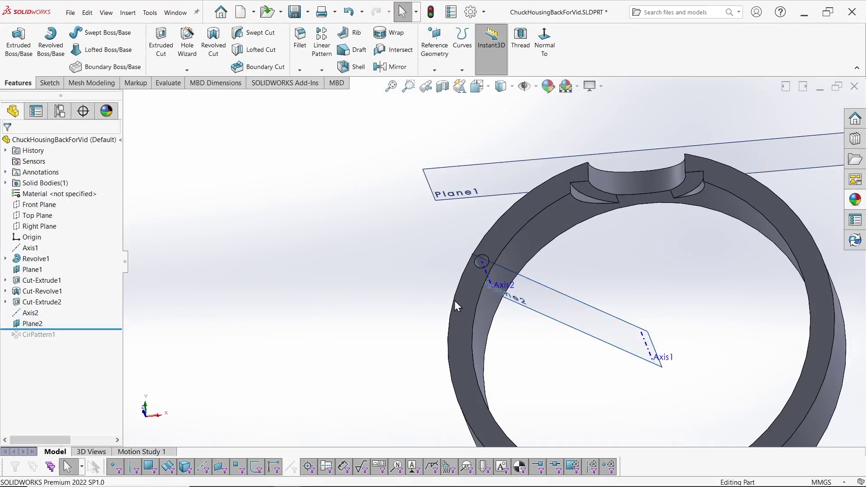
- Create a reference plane through the ring's central axis, perpendicular to the plane that passes through the hole
{"action": "left_click", "coordinate": [579, 315]}
{"action": "left_click", "coordinate": [648, 345], "text": "ctrl"}
{"action": "left_click", "coordinate": [434, 54]}
{"action": "left_click", "coordinate": [437, 80]}
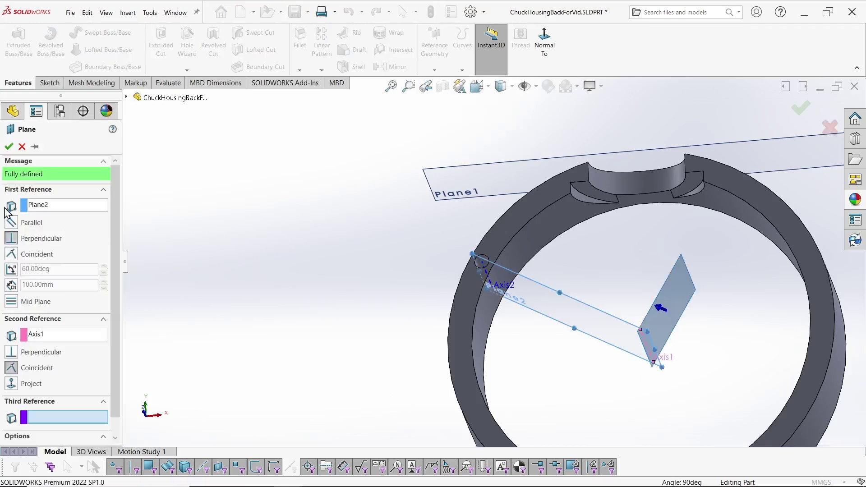
{"action": "left_click", "coordinate": [8, 146]}
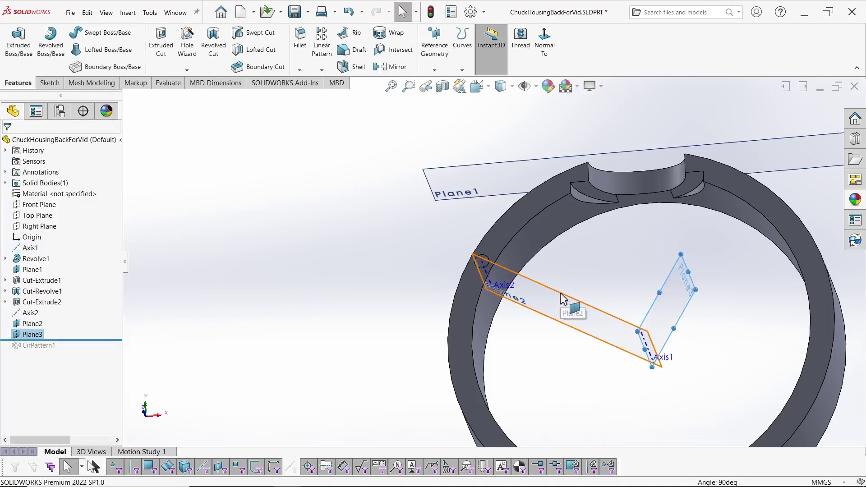
- Hide the hole's reference axis and the plane through it
{"action": "left_click", "coordinate": [28, 323]}
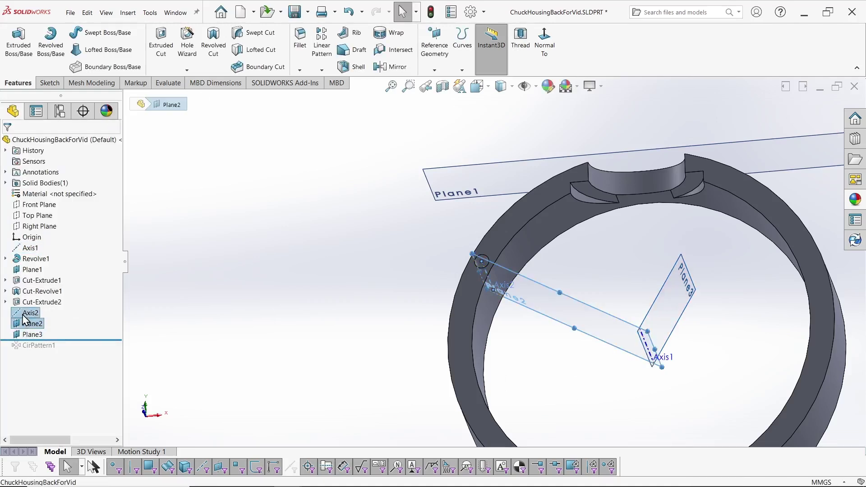
{"action": "right_click", "coordinate": [25, 319]}
{"action": "left_click", "coordinate": [31, 301]}
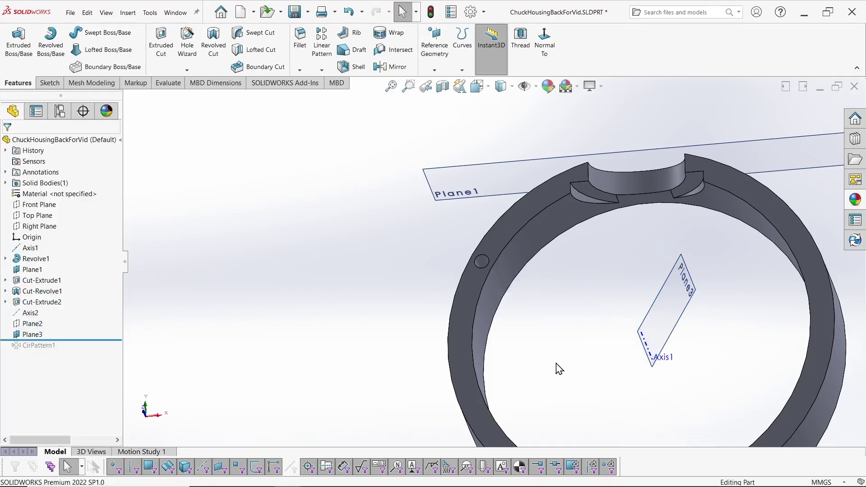
- Start a sketch on the new perpendicular plane through the ring's central axis
{"action": "left_click", "coordinate": [640, 338]}
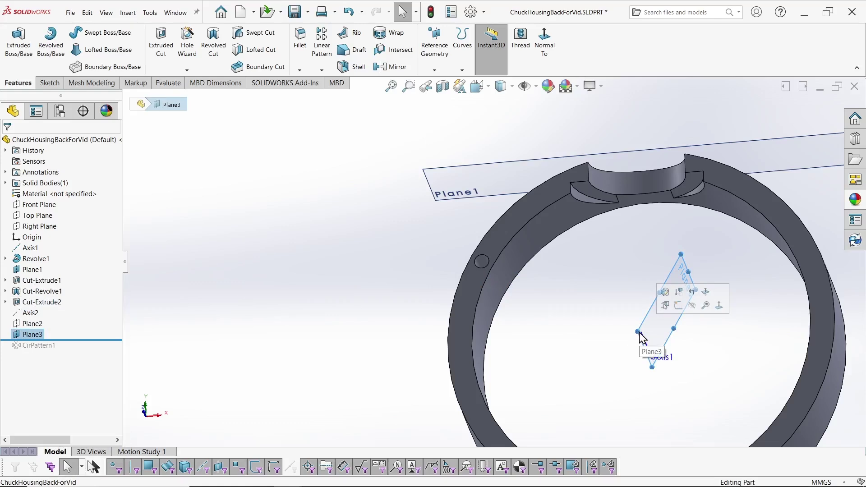
{"action": "left_click", "coordinate": [603, 354]}
{"action": "scroll", "coordinate": [601, 354], "scroll_direction": "up", "scroll_amount": 5}
{"action": "middle_click_drag", "start_coordinate": [559, 326], "coordinate": [514, 360]}
{"action": "left_click", "coordinate": [50, 82]}
{"action": "left_click", "coordinate": [14, 41]}
{"action": "left_click", "coordinate": [555, 288]}
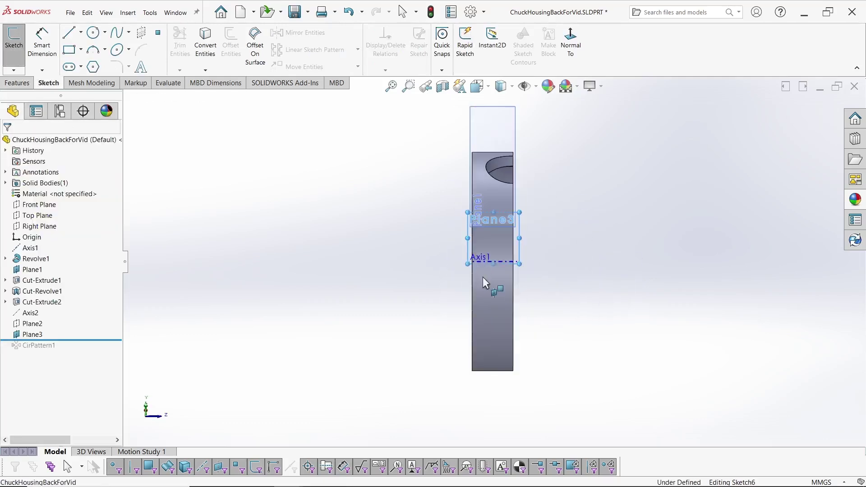
- Sketch a corner rectangle about 77 mm tall against the ring's notched-face edge, spanning the central axis
{"action": "scroll", "coordinate": [520, 235], "scroll_direction": "down", "scroll_amount": 3}
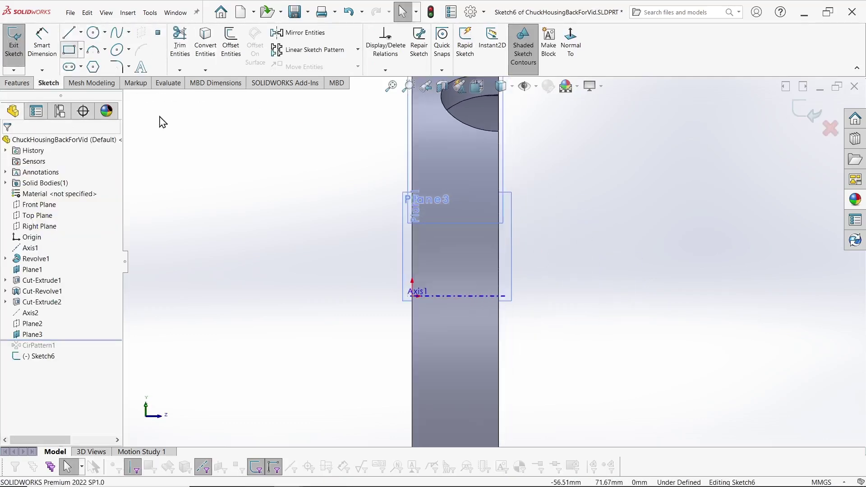
{"action": "left_click", "coordinate": [70, 50]}
{"action": "mouse_move", "coordinate": [438, 166]}
{"action": "left_mouse_down"}
{"action": "mouse_move", "coordinate": [483, 377]}
{"action": "mouse_move", "coordinate": [498, 388]}
{"action": "left_mouse_up"}
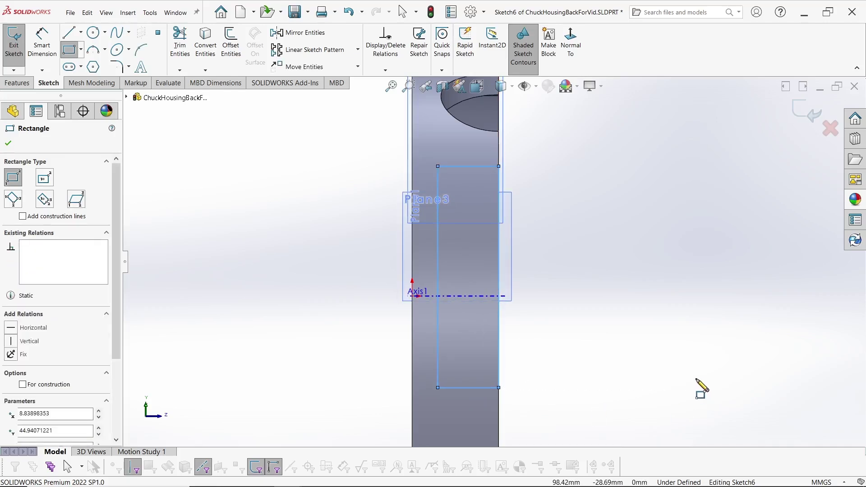
{"action": "key", "text": "Escape"}
- Set the rectangle's height to 70 mm
{"action": "key", "text": "s"}
{"action": "left_click", "coordinate": [749, 293]}
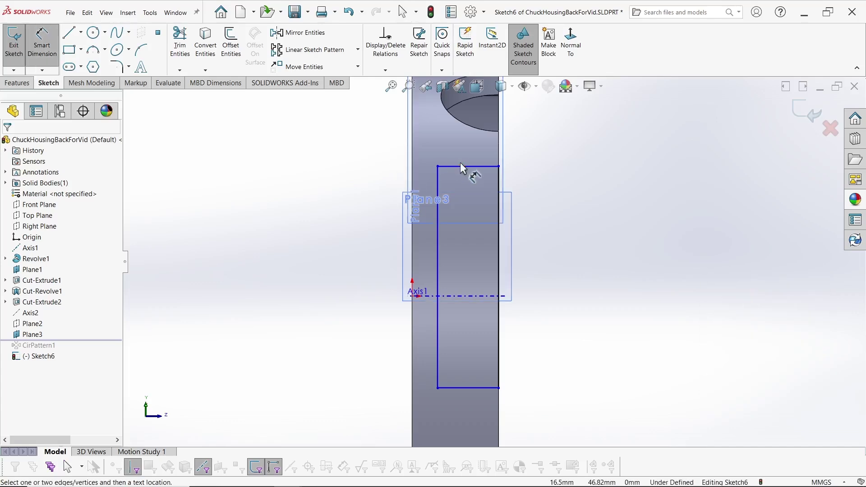
{"action": "left_click", "coordinate": [469, 388]}
{"action": "left_click", "coordinate": [438, 166]}
{"action": "left_click", "coordinate": [278, 316]}
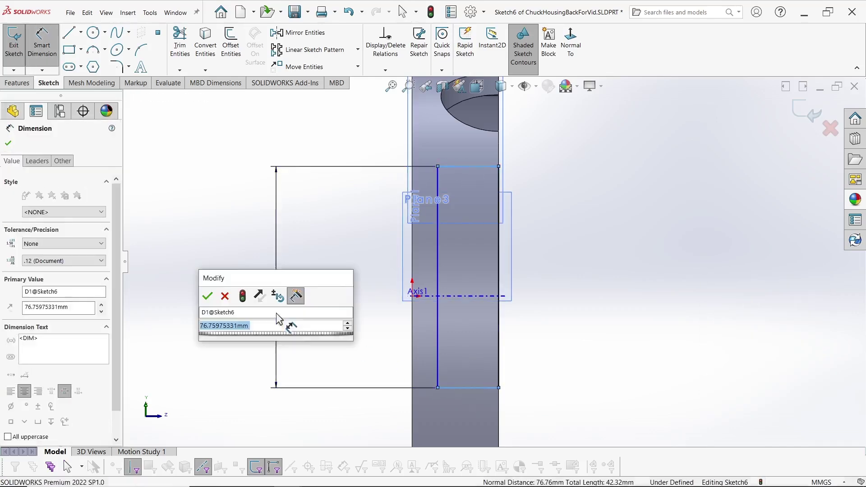
{"action": "type", "text": "70"}
{"action": "key", "text": "Return"}
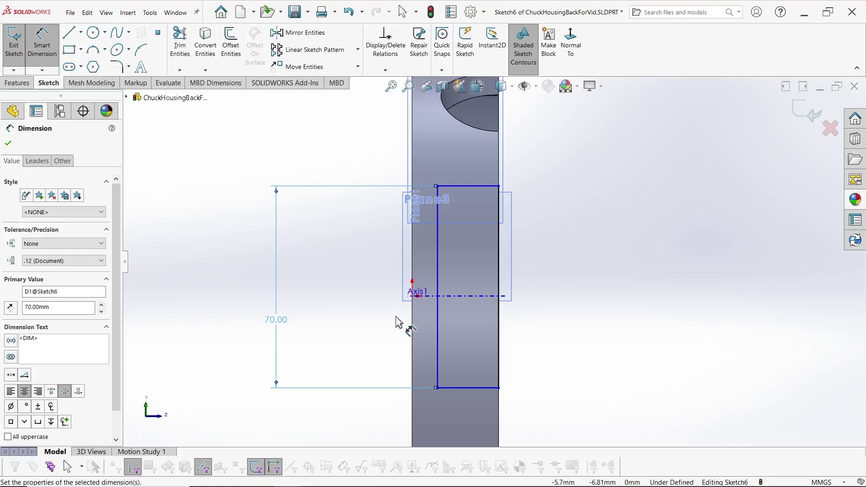
- Dimension the rectangle's inner long side 10 mm from the ring's unnotched face
{"action": "left_click", "coordinate": [438, 232]}
{"action": "left_click", "coordinate": [410, 250]}
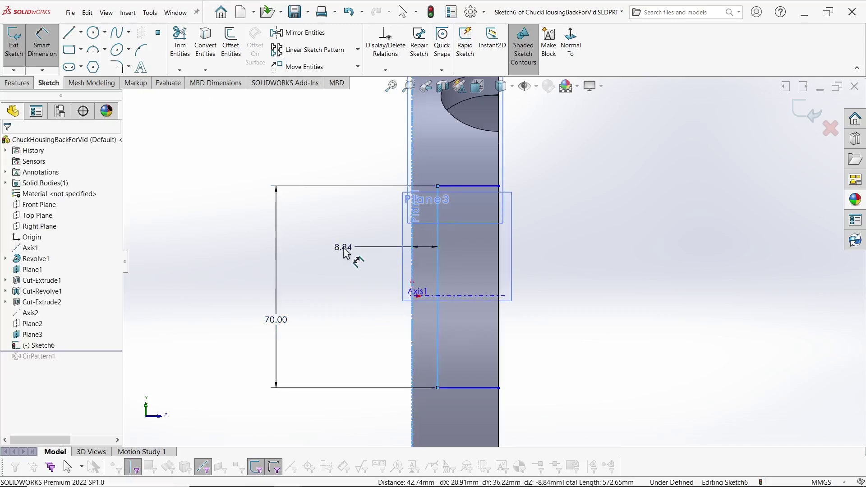
{"action": "left_click", "coordinate": [347, 251]}
{"action": "type", "text": "10"}
{"action": "key", "text": "Return"}
{"action": "key", "text": "Escape"}
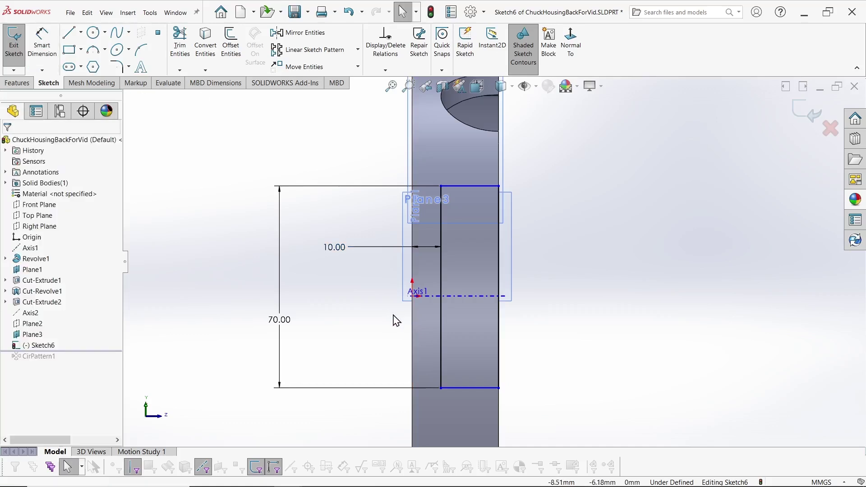
{"action": "left_click", "coordinate": [440, 282]}
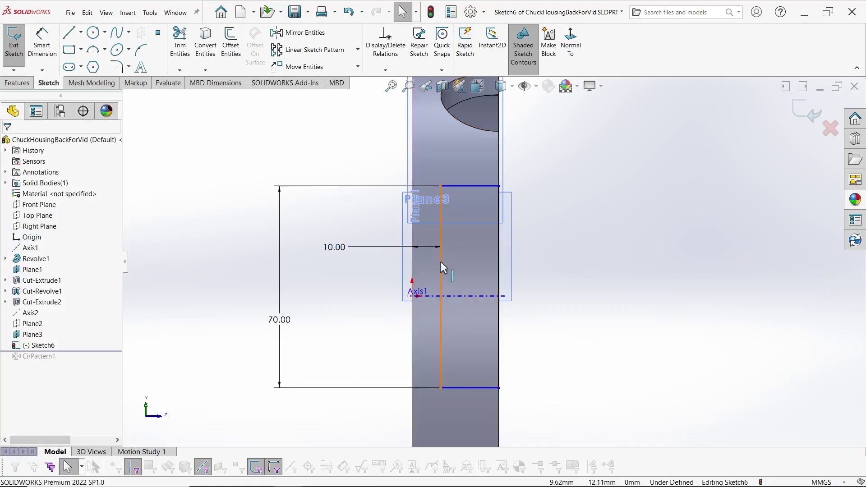
{"action": "left_click", "coordinate": [452, 296], "text": "ctrl"}
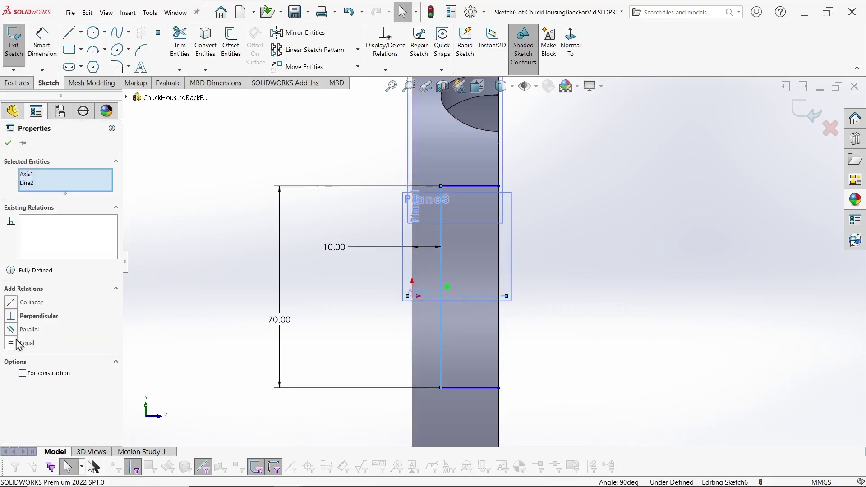
{"action": "left_click", "coordinate": [352, 309]}
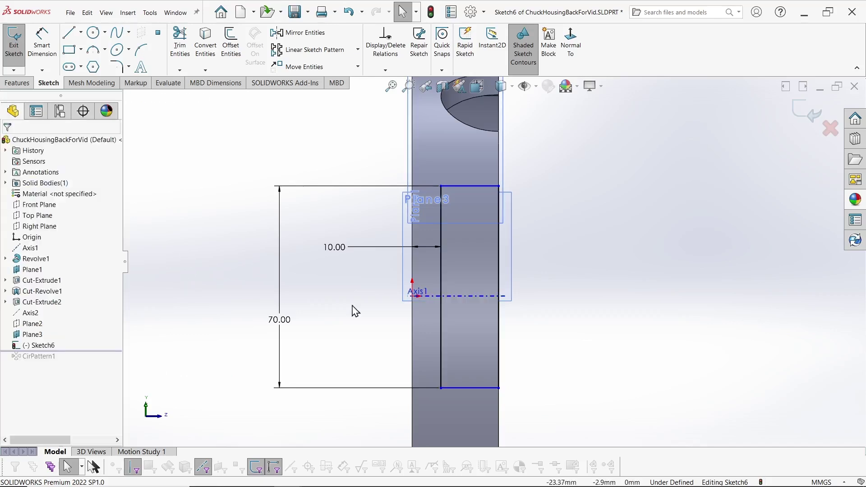
- Reopen Sketch6 and constrain the midpoint of the rectangle's vertical line, offset 10 mm from the ring's edge, to Axis1
{"action": "left_click", "coordinate": [440, 285]}
{"action": "left_click", "coordinate": [236, 257]}
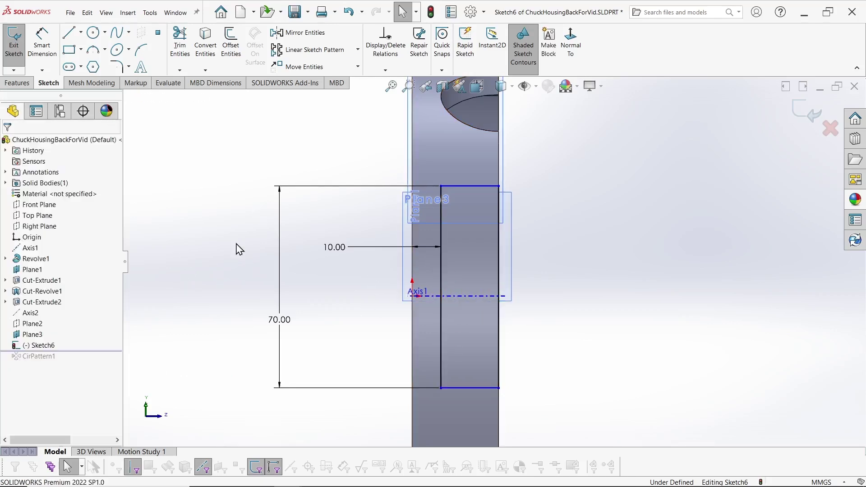
{"action": "key", "text": "ctrl+b"}
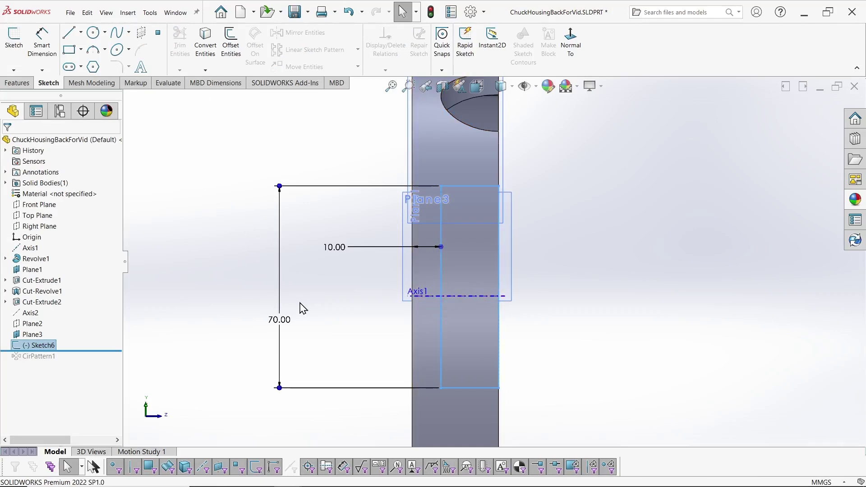
{"action": "left_click", "coordinate": [256, 308]}
{"action": "right_click", "coordinate": [36, 345]}
{"action": "left_click", "coordinate": [64, 248]}
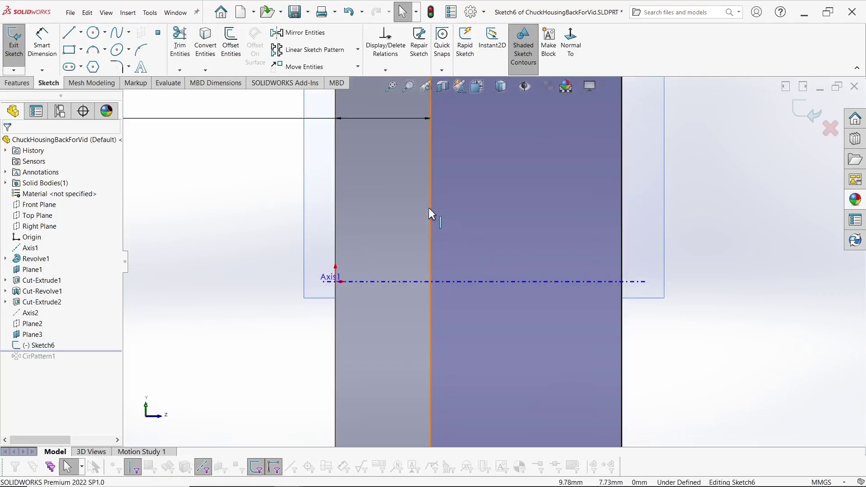
{"action": "left_click", "coordinate": [432, 251]}
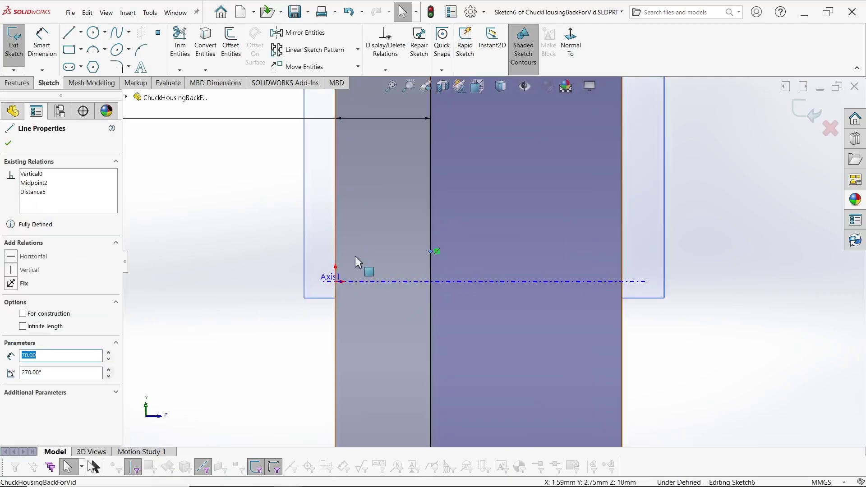
{"action": "left_click", "coordinate": [360, 281], "text": "ctrl"}
{"action": "left_click", "coordinate": [11, 302]}
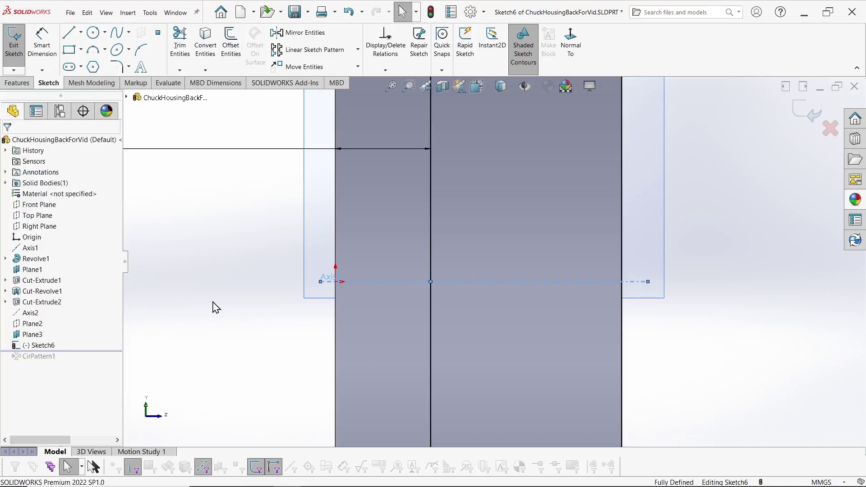
{"action": "left_click", "coordinate": [215, 307]}
- Cut-extrude the rectangle with Up To Surface, ending at the ring's outer cylindrical face, with the direction reversed
{"action": "scroll", "coordinate": [253, 302], "scroll_direction": "up", "scroll_amount": 5}
{"action": "middle_click_drag", "start_coordinate": [289, 300], "coordinate": [344, 294]}
{"action": "left_click", "coordinate": [18, 83]}
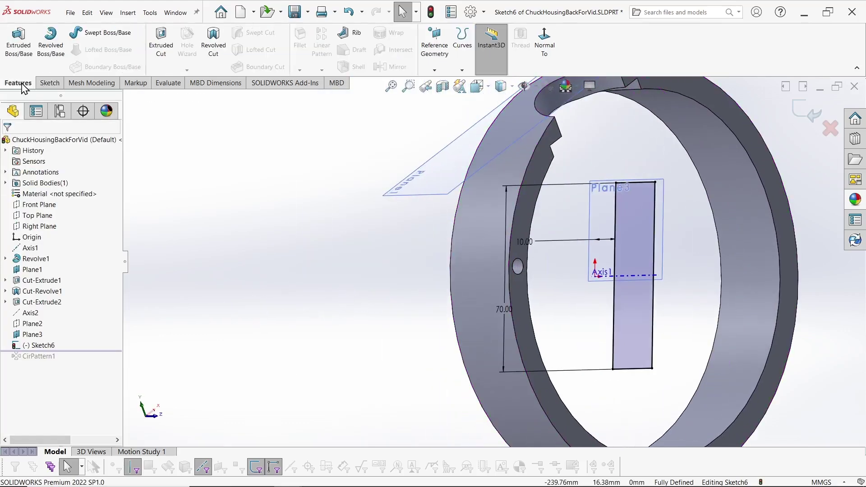
{"action": "left_click", "coordinate": [161, 45]}
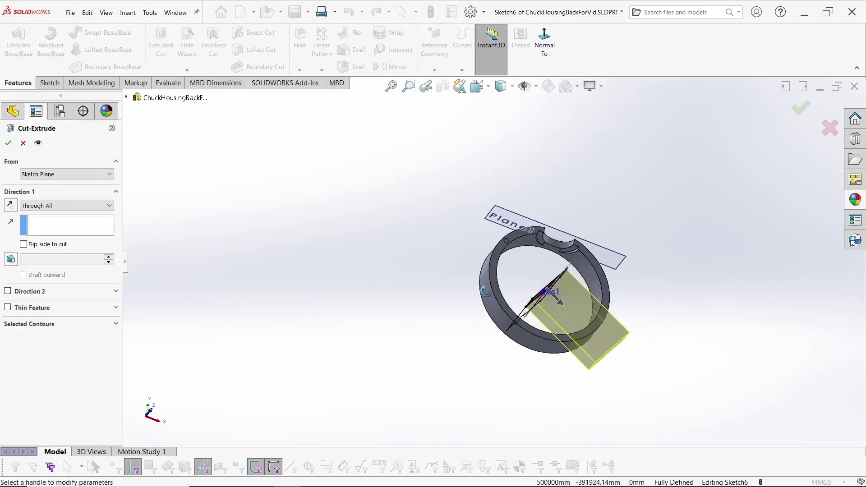
{"action": "middle_click_drag", "start_coordinate": [485, 290], "coordinate": [507, 356]}
{"action": "left_click", "coordinate": [34, 206]}
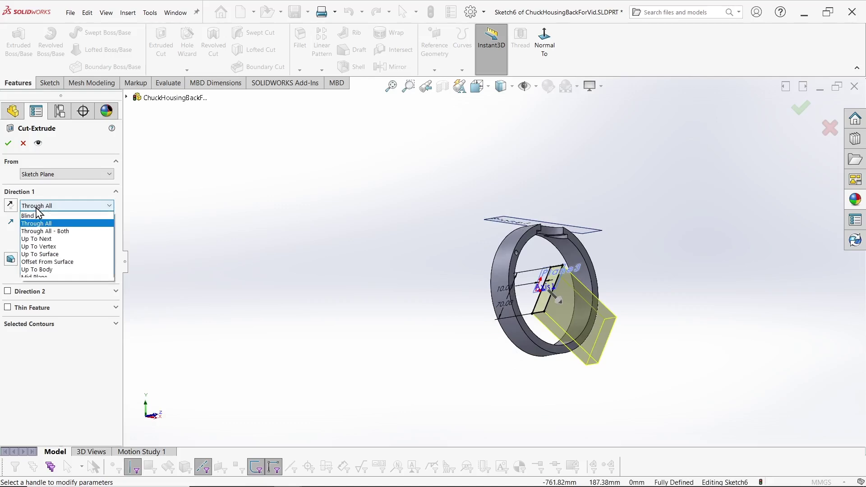
{"action": "left_click", "coordinate": [43, 258]}
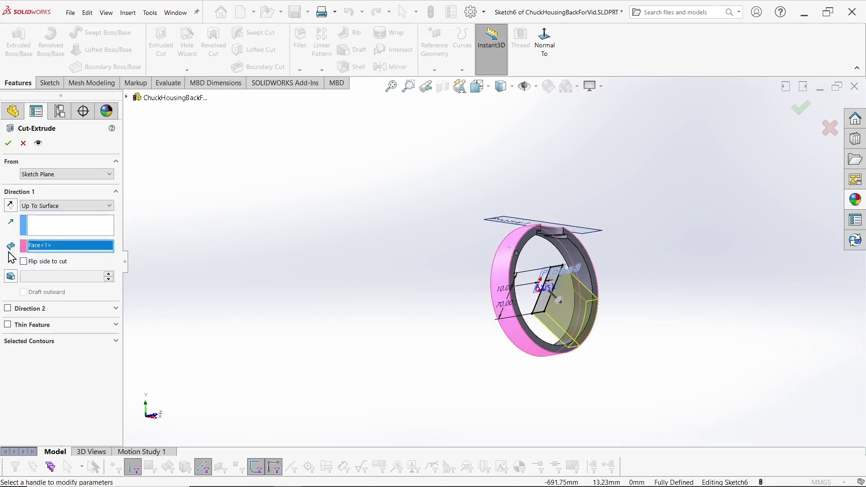
{"action": "left_click", "coordinate": [11, 205]}
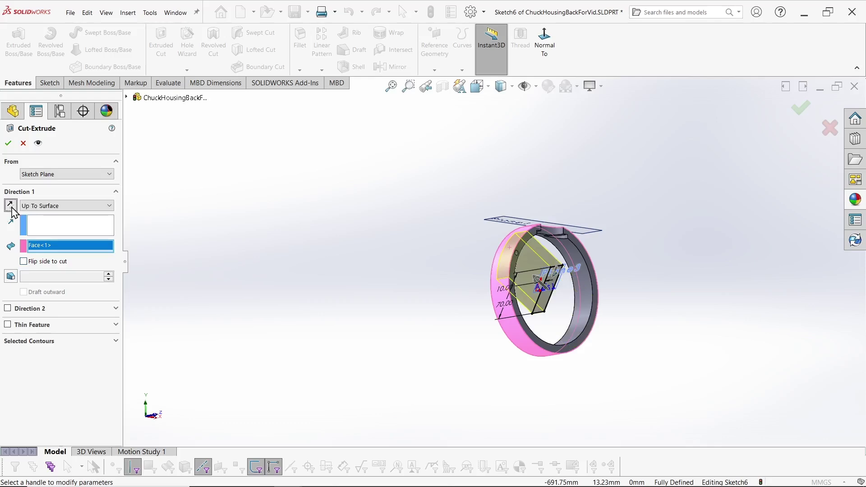
{"action": "scroll", "coordinate": [570, 280], "scroll_direction": "up", "scroll_amount": 5}
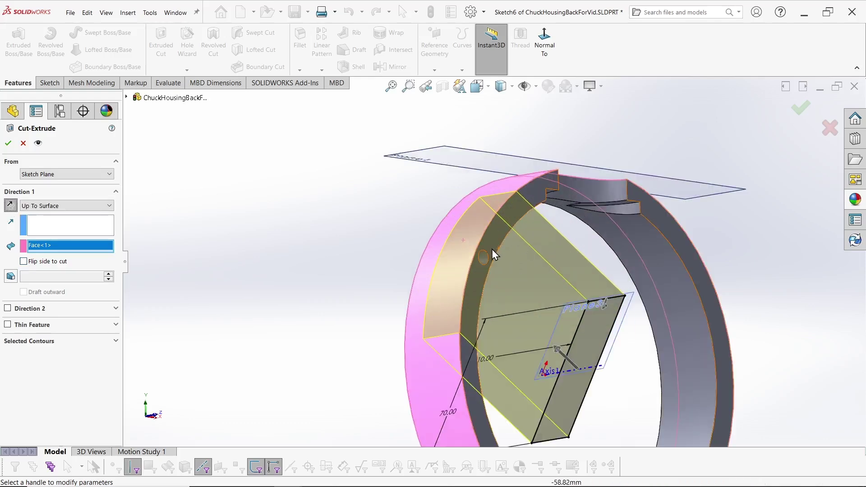
{"action": "left_click", "coordinate": [801, 107]}
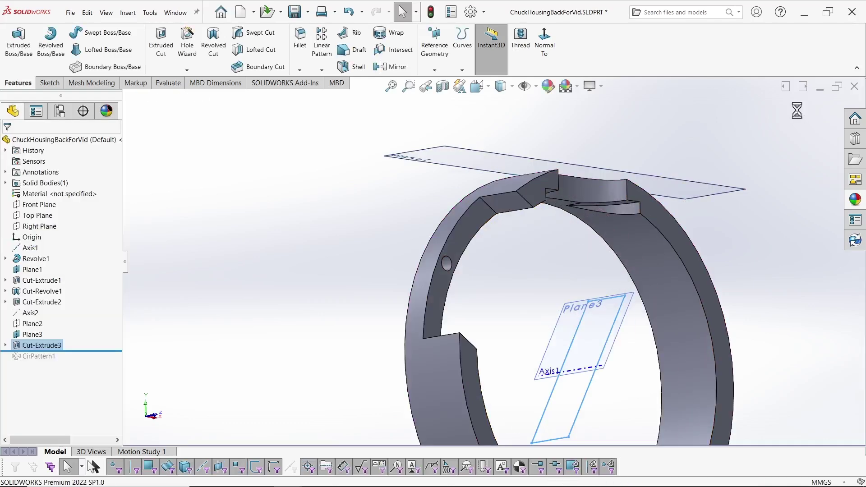
- Add Cut-Extrude3 to the features repeated by the circular pattern CirPattern1
{"action": "right_click", "coordinate": [32, 356]}
{"action": "left_click", "coordinate": [39, 252]}
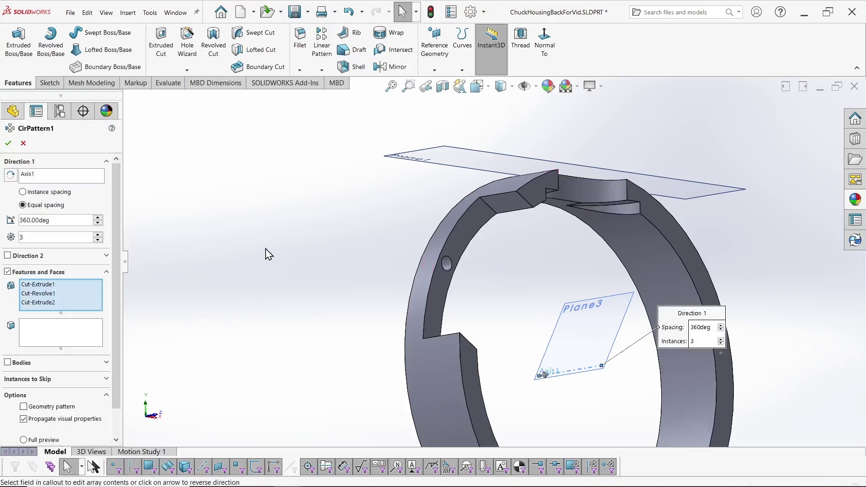
{"action": "left_click", "coordinate": [170, 303]}
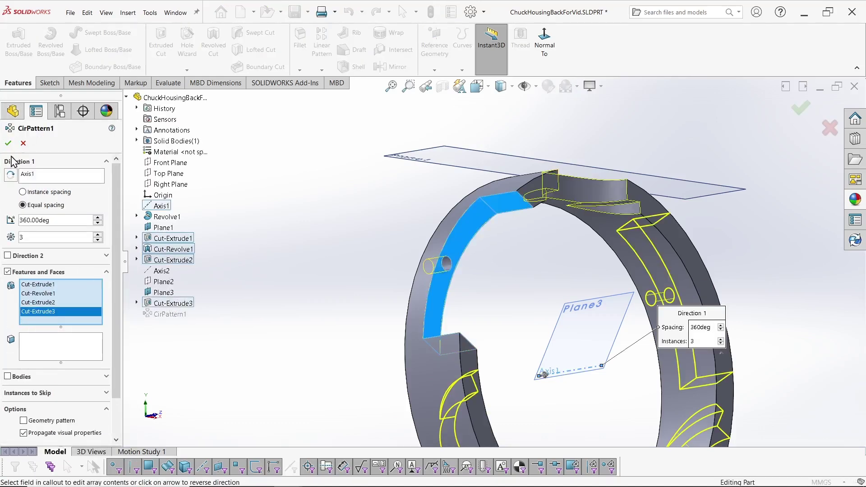
{"action": "left_click", "coordinate": [7, 143]}
{"action": "scroll", "coordinate": [372, 256], "scroll_direction": "down", "scroll_amount": 5}
{"action": "middle_click_drag", "start_coordinate": [371, 256], "coordinate": [354, 293]}
{"action": "scroll", "coordinate": [615, 334], "scroll_direction": "up", "scroll_amount": 3}
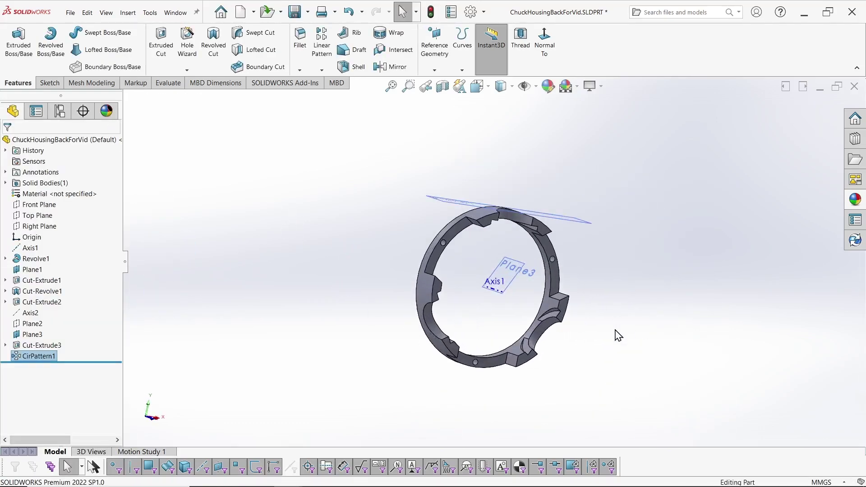
- Switch to the ThJawChckForVid assembly and insert the ChuckHousingBackForVid part beside the chuck
{"action": "key", "text": "ctrl+Tab"}
{"action": "key", "text": "ctrl+Tab"}
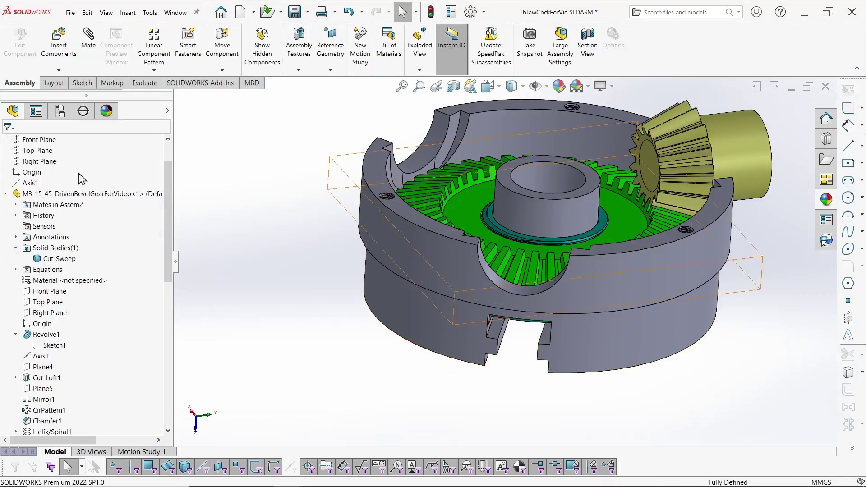
{"action": "left_click", "coordinate": [58, 35]}
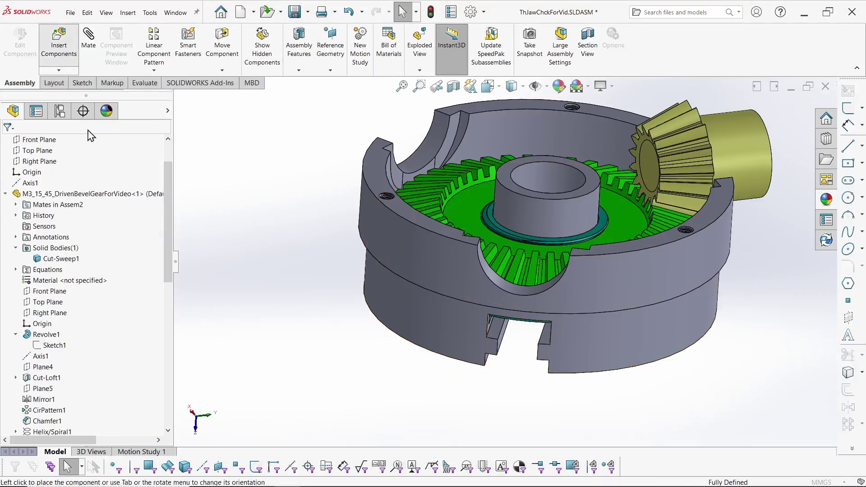
{"action": "left_click", "coordinate": [56, 268]}
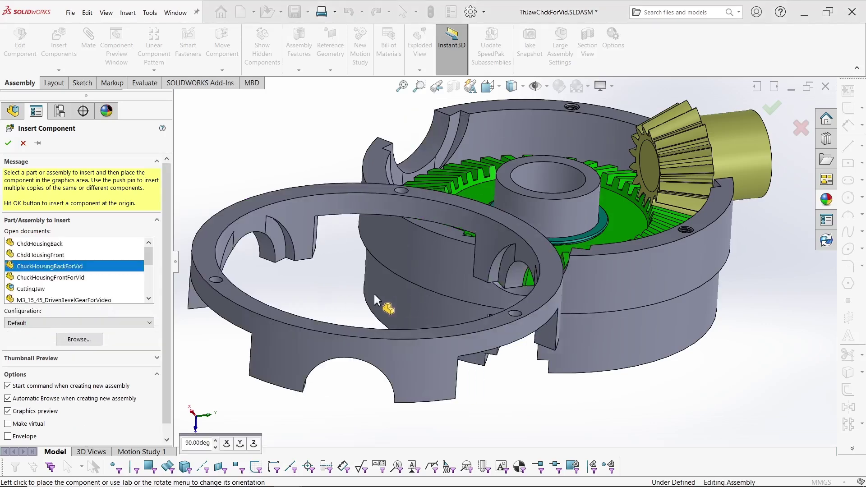
{"action": "key", "text": "f"}
{"action": "left_click", "coordinate": [352, 176]}
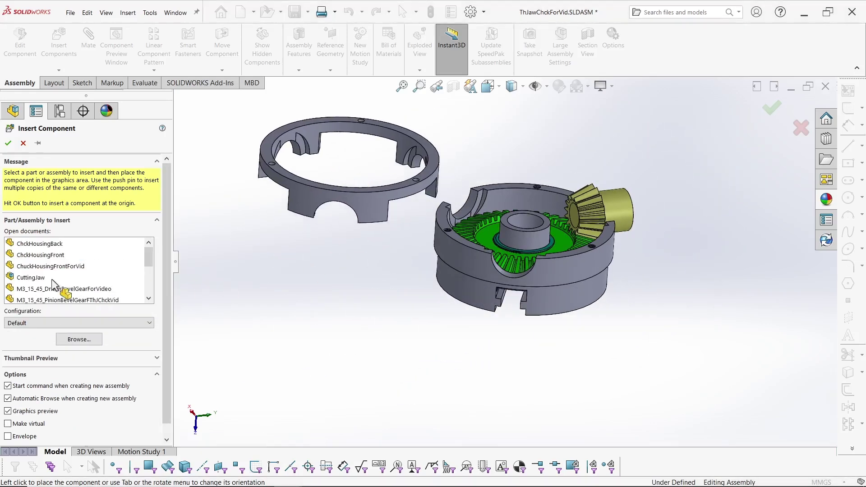
- Mate Axis1 of the back housing coincident with Axis1 of the assembly
{"action": "scroll", "coordinate": [112, 325], "scroll_direction": "down", "scroll_amount": 10}
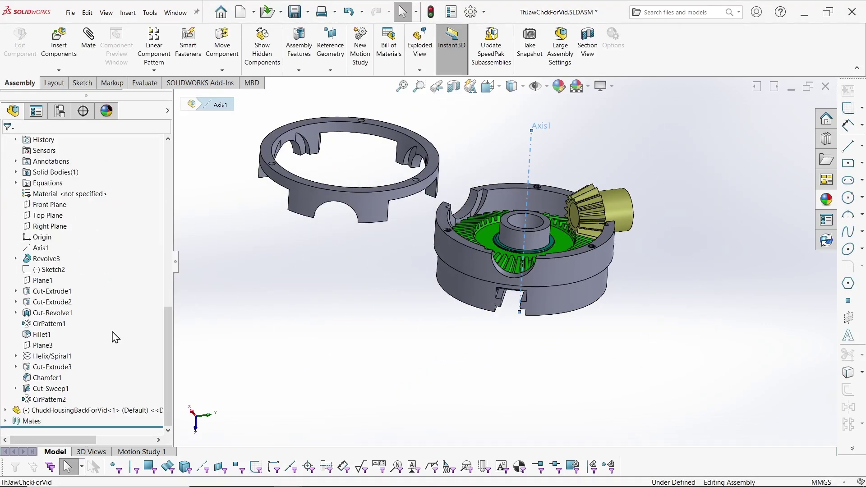
{"action": "left_click", "coordinate": [5, 412]}
{"action": "left_click", "coordinate": [40, 312], "text": "ctrl"}
{"action": "key", "text": "s"}
{"action": "left_click", "coordinate": [373, 310]}
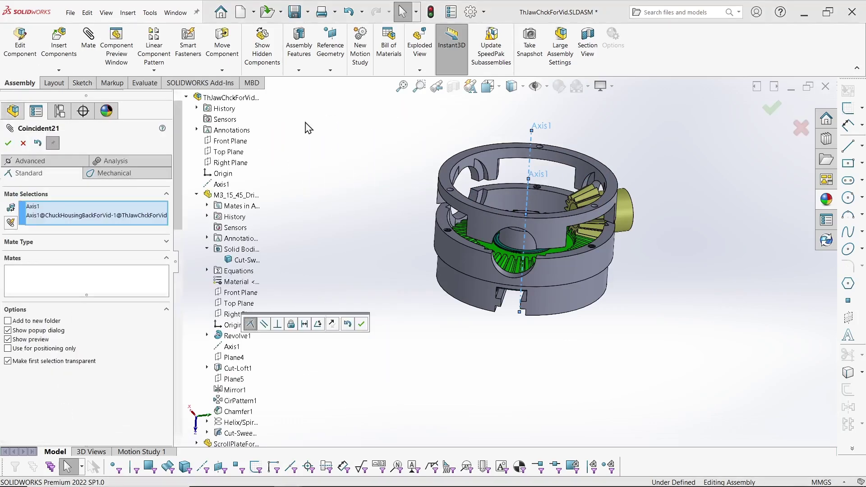
{"action": "left_click", "coordinate": [361, 323]}
{"action": "middle_click_drag", "start_coordinate": [727, 141], "coordinate": [727, 194]}
{"action": "key", "text": "Return"}
- Mate the Right Plane of the back housing coincident with the assembly's Right Plane
{"action": "left_click", "coordinate": [568, 134]}
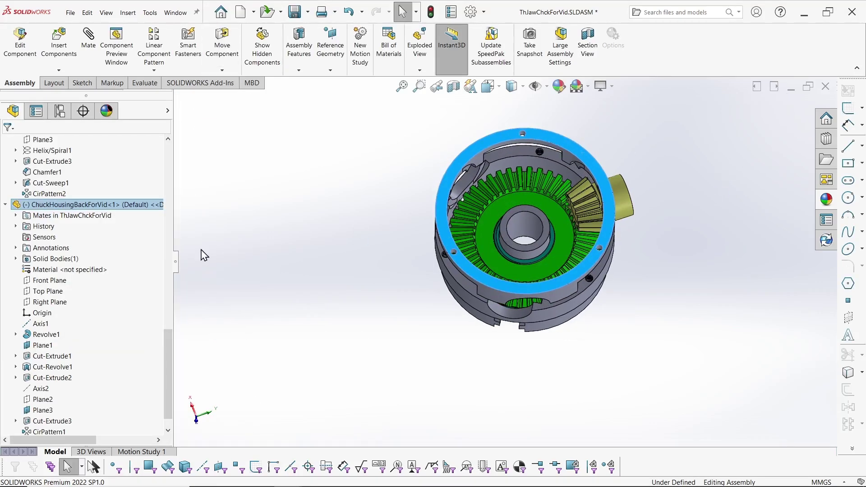
{"action": "scroll", "coordinate": [40, 177], "scroll_direction": "up", "scroll_amount": 10}
{"action": "left_click", "coordinate": [83, 203]}
{"action": "scroll", "coordinate": [75, 418], "scroll_direction": "down", "scroll_amount": 10}
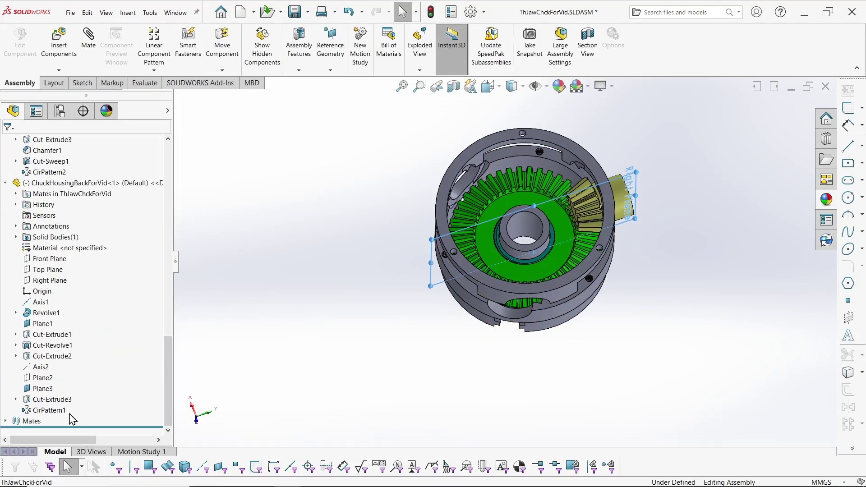
{"action": "left_click", "coordinate": [51, 281]}
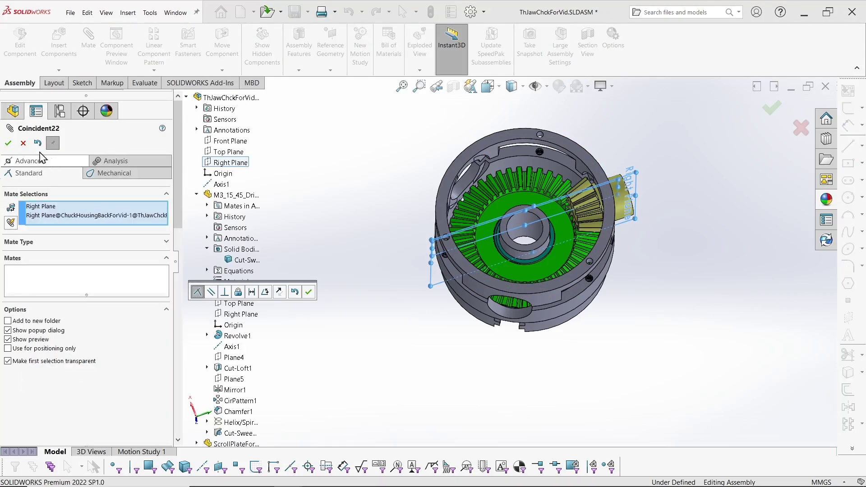
{"action": "left_click", "coordinate": [9, 142]}
- Mate the back housing's flat inner face coincident with the front housing's rim face
{"action": "middle_click_drag", "start_coordinate": [516, 219], "coordinate": [535, 245]}
{"action": "middle_click_drag", "start_coordinate": [669, 287], "coordinate": [516, 207]}
{"action": "scroll", "coordinate": [516, 207], "scroll_direction": "down", "scroll_amount": 5}
{"action": "left_click", "coordinate": [552, 140]}
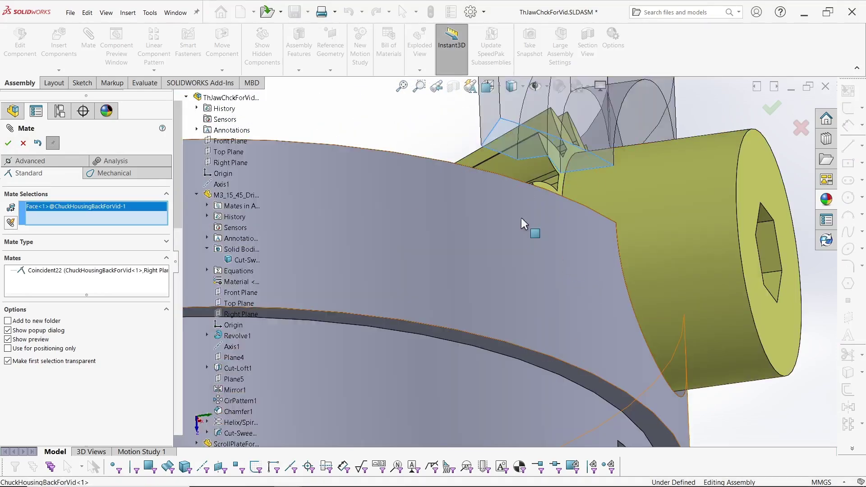
{"action": "middle_click_drag", "start_coordinate": [564, 261], "coordinate": [526, 361]}
{"action": "scroll", "coordinate": [500, 175], "scroll_direction": "down", "scroll_amount": 4}
{"action": "left_click", "coordinate": [513, 188]}
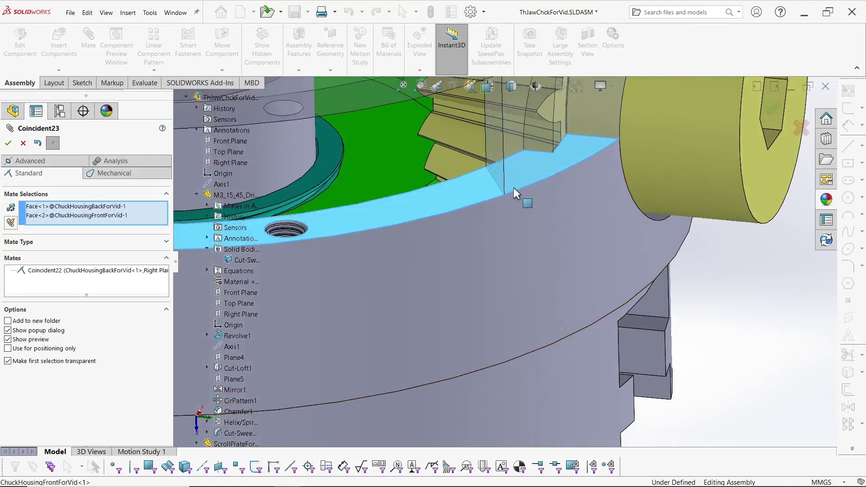
{"action": "left_click", "coordinate": [773, 113]}
{"action": "scroll", "coordinate": [667, 293], "scroll_direction": "up", "scroll_amount": 8}
{"action": "middle_click_drag", "start_coordinate": [667, 293], "coordinate": [631, 301]}
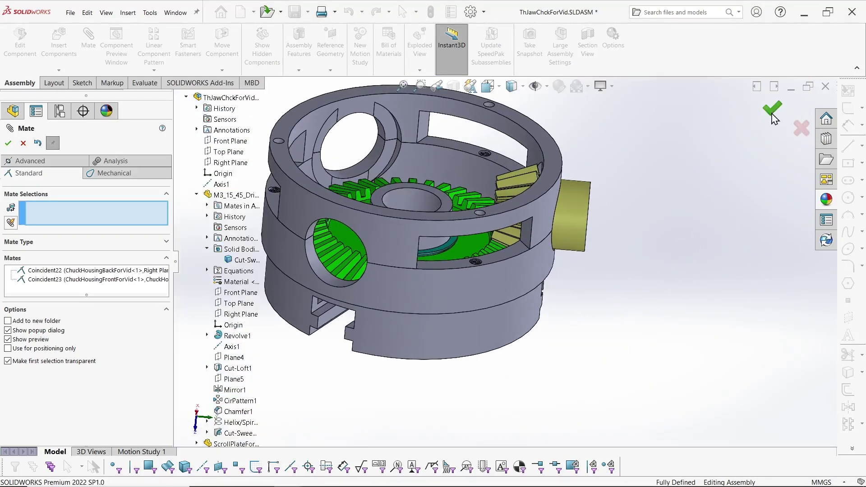
{"action": "left_click", "coordinate": [772, 109]}
- Edit the back housing within the assembly and open Sketch6 of Cut-Extrude3 for editing
{"action": "left_click", "coordinate": [548, 204]}
{"action": "right_click", "coordinate": [548, 203]}
{"action": "left_click", "coordinate": [562, 142]}
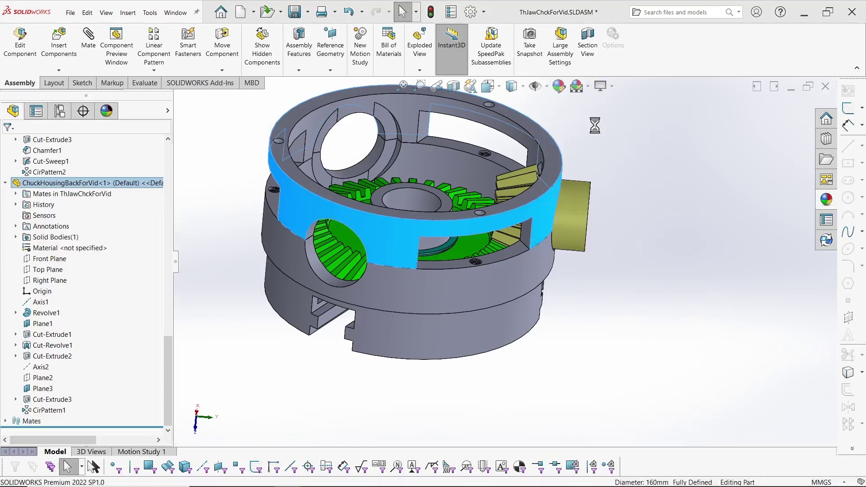
{"action": "left_click", "coordinate": [16, 399]}
{"action": "right_click", "coordinate": [49, 410]}
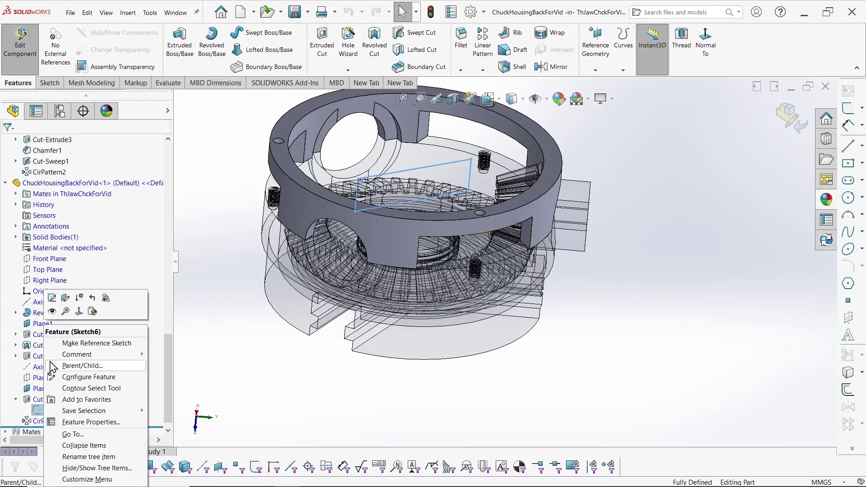
{"action": "left_click", "coordinate": [54, 296]}
{"action": "scroll", "coordinate": [477, 270], "scroll_direction": "down", "scroll_amount": 3}
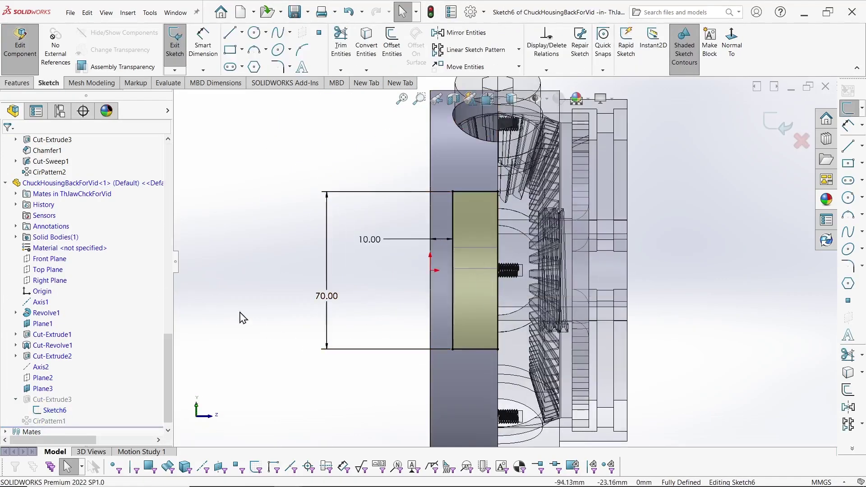
- Delete the 10 mm offset dimension and the rectangle's vertical line lying on the ring's inner edge
{"action": "left_click", "coordinate": [378, 244]}
{"action": "key", "text": "Delete"}
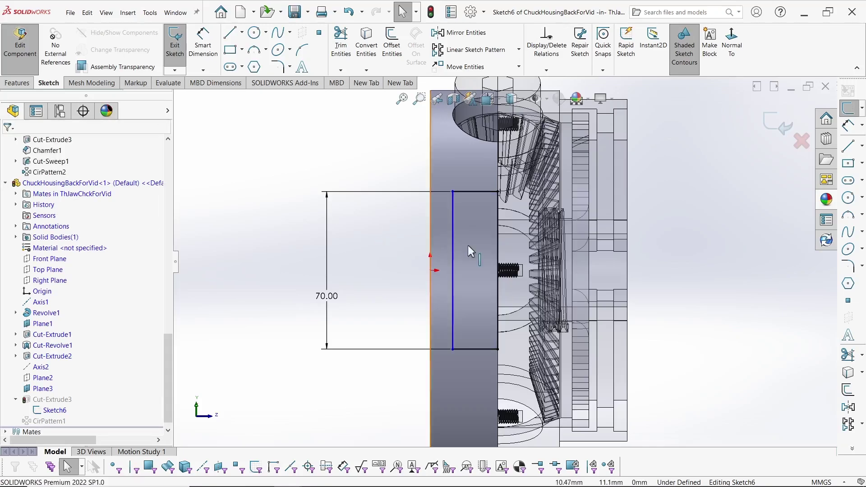
{"action": "left_click", "coordinate": [498, 214]}
{"action": "left_click", "coordinate": [245, 220]}
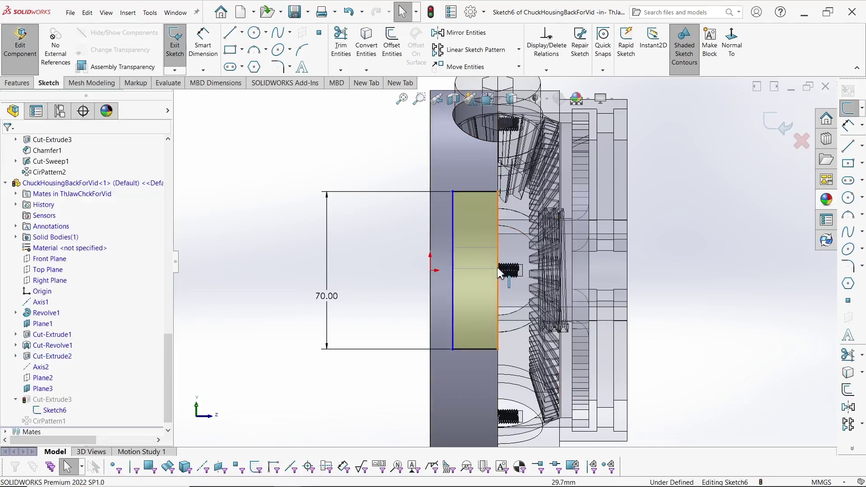
{"action": "left_click", "coordinate": [496, 236]}
{"action": "key", "text": "Delete"}
- Constrain the remaining vertical line of the profile to the back housing's origin
{"action": "left_click", "coordinate": [453, 266]}
{"action": "left_click", "coordinate": [431, 271], "text": "ctrl"}
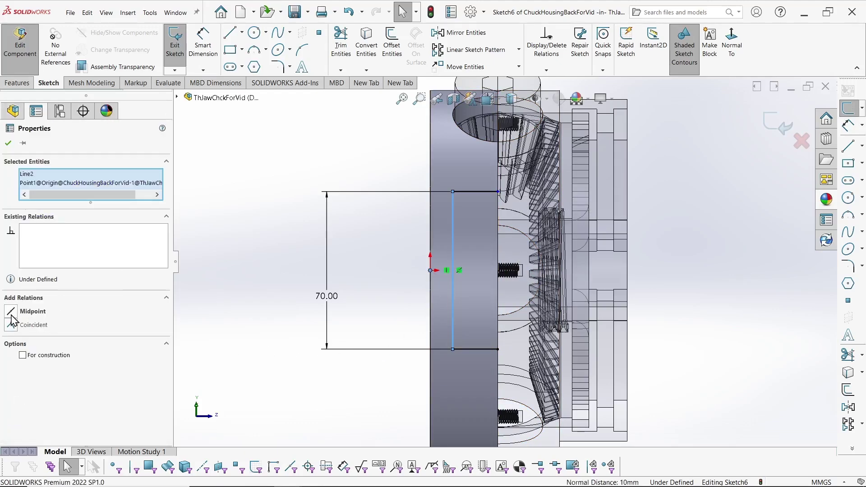
{"action": "left_click", "coordinate": [12, 324]}
{"action": "left_click", "coordinate": [218, 294]}
- Delete the lower endpoint's relation to the ring's inner edge and shorten both horizontal lines of the profile away from that edge
{"action": "left_click", "coordinate": [480, 191]}
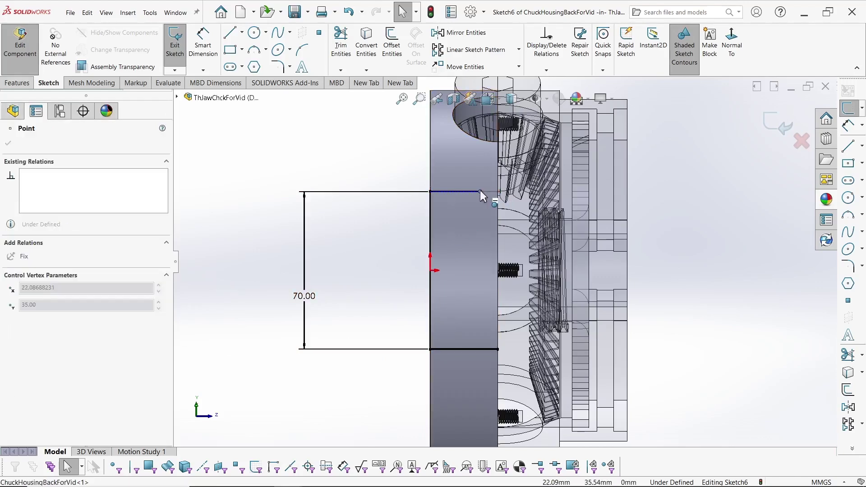
{"action": "left_click", "coordinate": [498, 349]}
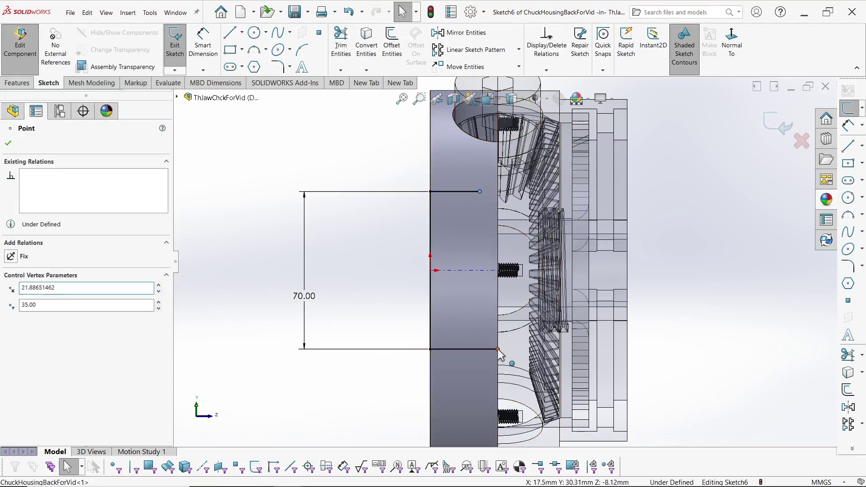
{"action": "left_click", "coordinate": [38, 175]}
{"action": "right_click", "coordinate": [42, 175]}
{"action": "left_click", "coordinate": [56, 190]}
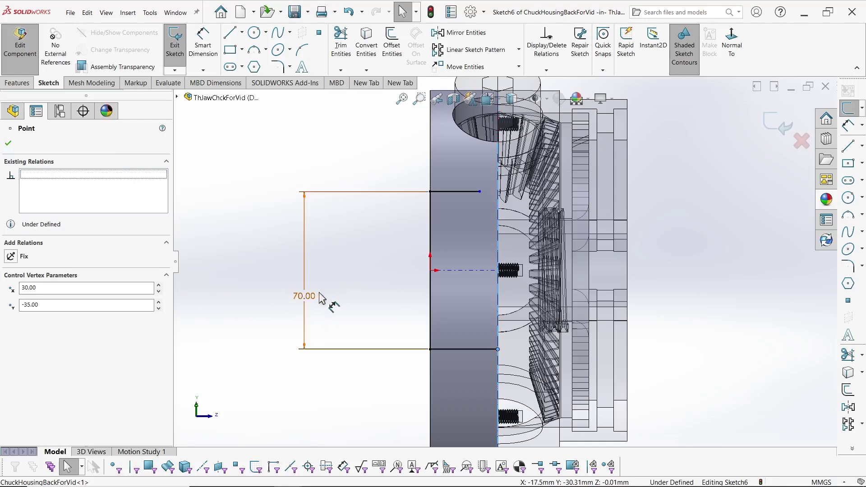
{"action": "left_click", "coordinate": [348, 318]}
{"action": "left_click_drag", "start_coordinate": [497, 349], "coordinate": [479, 348]}
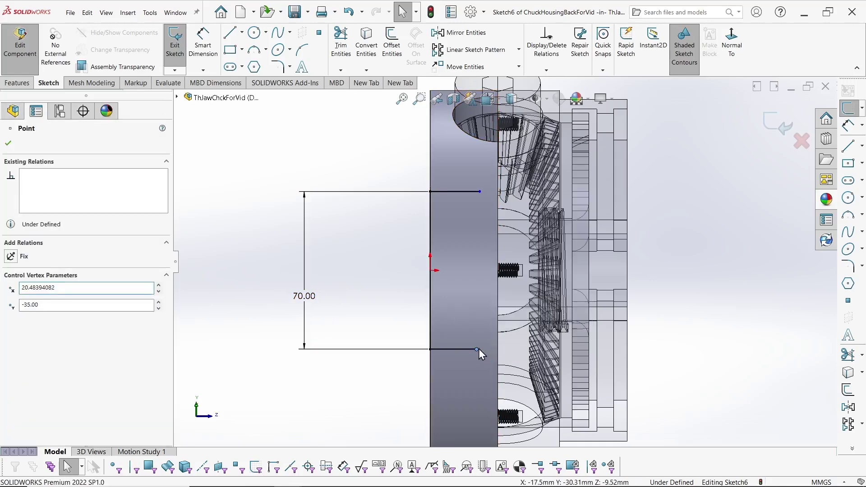
- Close the profile with a line joining the free ends of the two horizontal lines and make it vertical
{"action": "key", "text": "l"}
{"action": "left_click", "coordinate": [479, 191]}
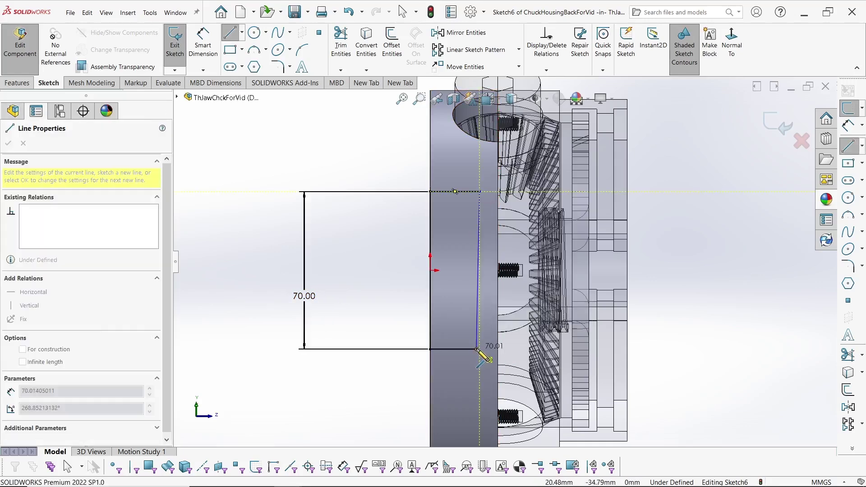
{"action": "left_click", "coordinate": [477, 349]}
{"action": "key", "text": "Escape"}
{"action": "key", "text": "Escape"}
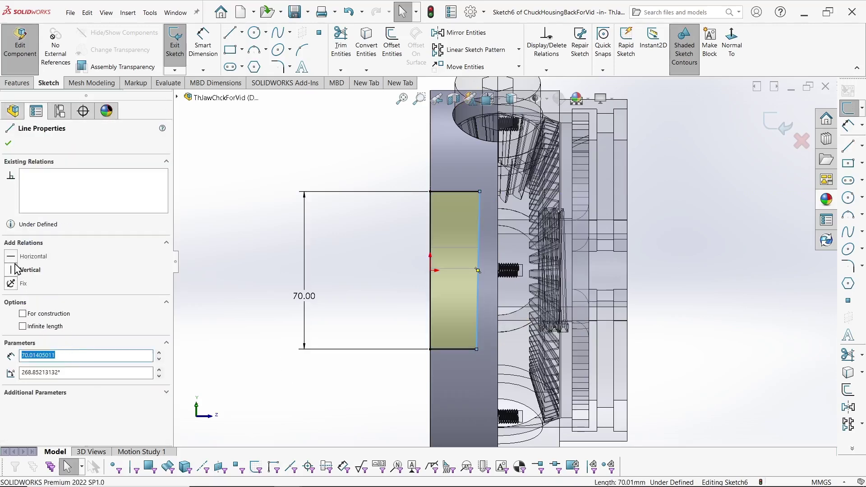
- Dimension the new vertical line 10 mm from the ring's inner edge and exit the sketch and the component editing
{"action": "key", "text": "s"}
{"action": "left_click", "coordinate": [307, 162]}
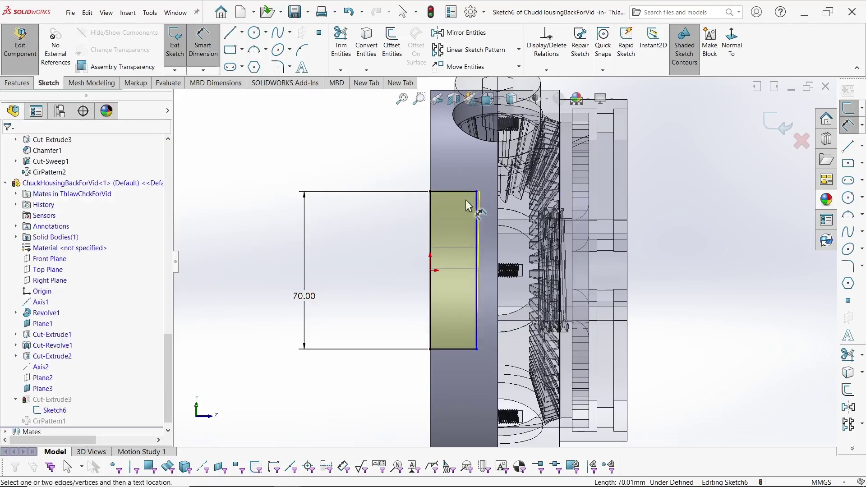
{"action": "left_click", "coordinate": [478, 204]}
{"action": "left_click", "coordinate": [498, 207]}
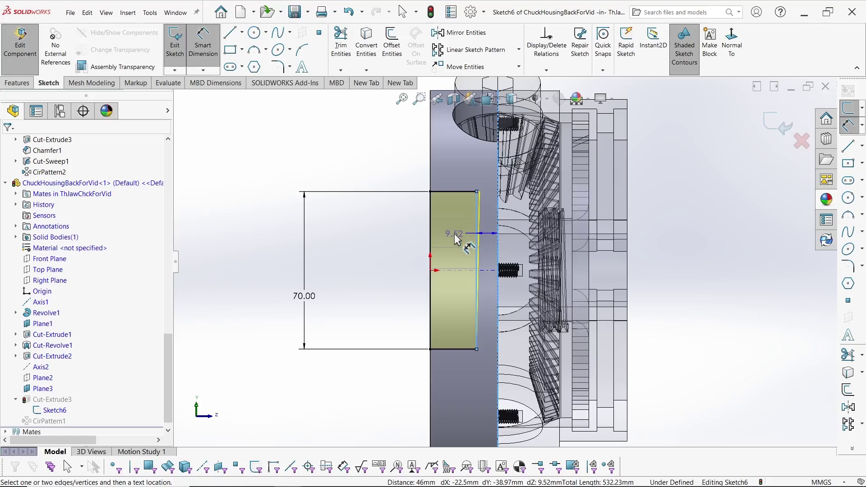
{"action": "left_click", "coordinate": [453, 234]}
{"action": "type", "text": "10"}
{"action": "key", "text": "Return"}
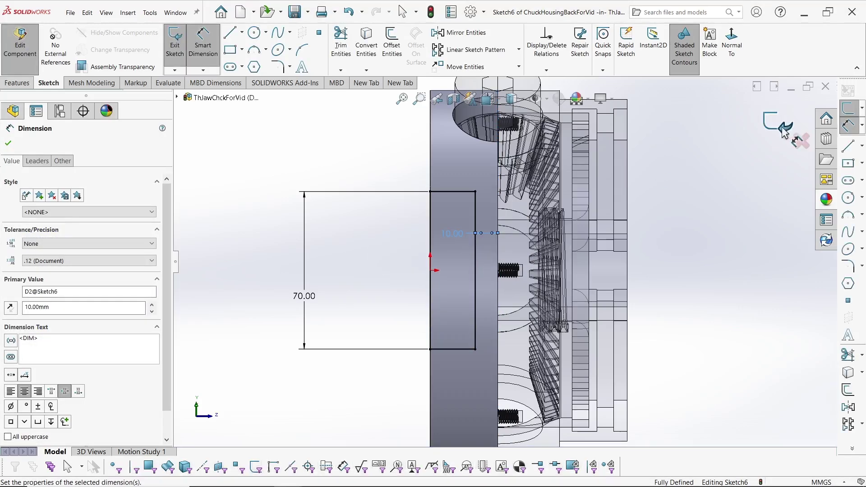
{"action": "left_click", "coordinate": [785, 131]}
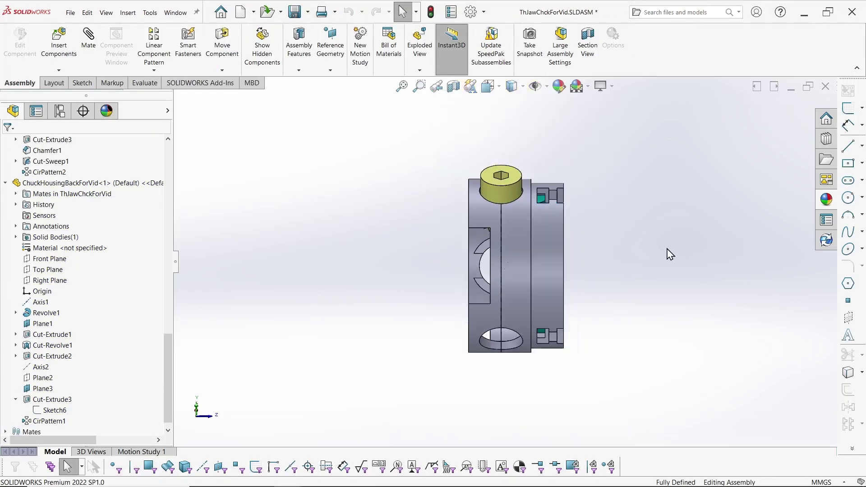
- Circular-pattern the pinion bevel gear component around the assembly's Axis1 with equal spacing over 360 degrees
{"action": "scroll", "coordinate": [479, 378], "scroll_direction": "down", "scroll_amount": 2}
{"action": "middle_click_drag", "start_coordinate": [479, 378], "coordinate": [495, 317]}
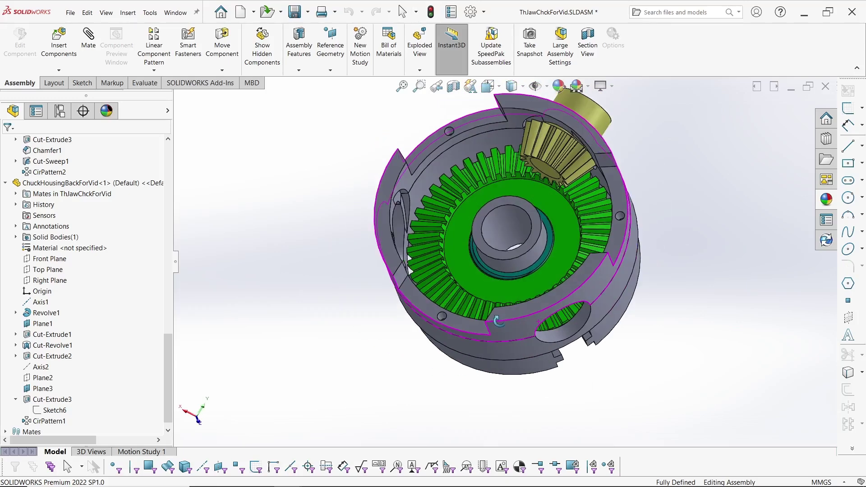
{"action": "scroll", "coordinate": [681, 316], "scroll_direction": "up", "scroll_amount": 3}
{"action": "scroll", "coordinate": [559, 169], "scroll_direction": "down", "scroll_amount": 3}
{"action": "left_click", "coordinate": [559, 168]}
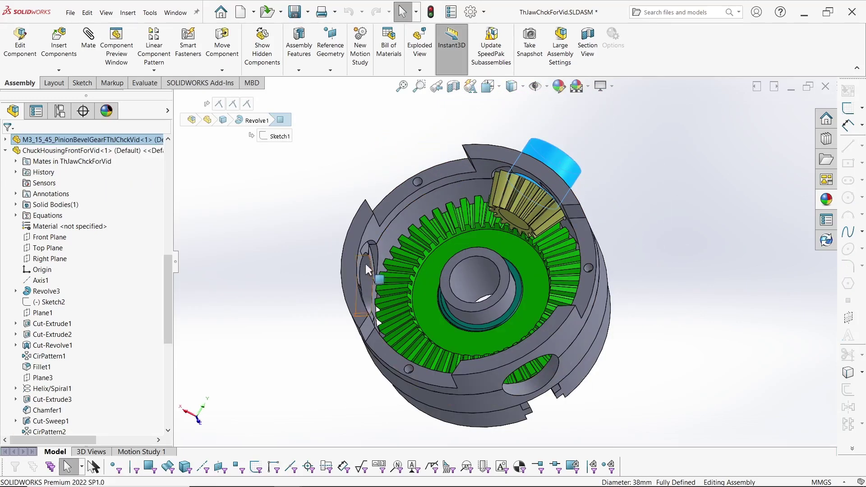
{"action": "left_click", "coordinate": [154, 70]}
{"action": "left_click", "coordinate": [190, 79]}
{"action": "left_click", "coordinate": [176, 97]}
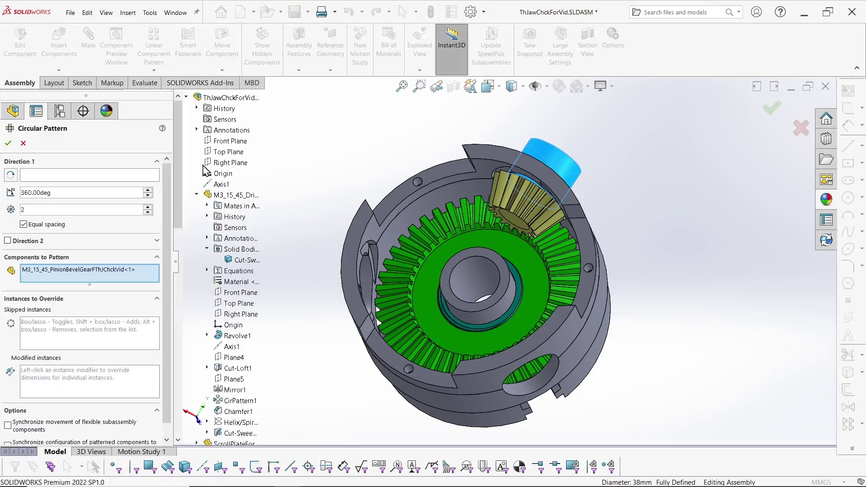
{"action": "left_click", "coordinate": [218, 185]}
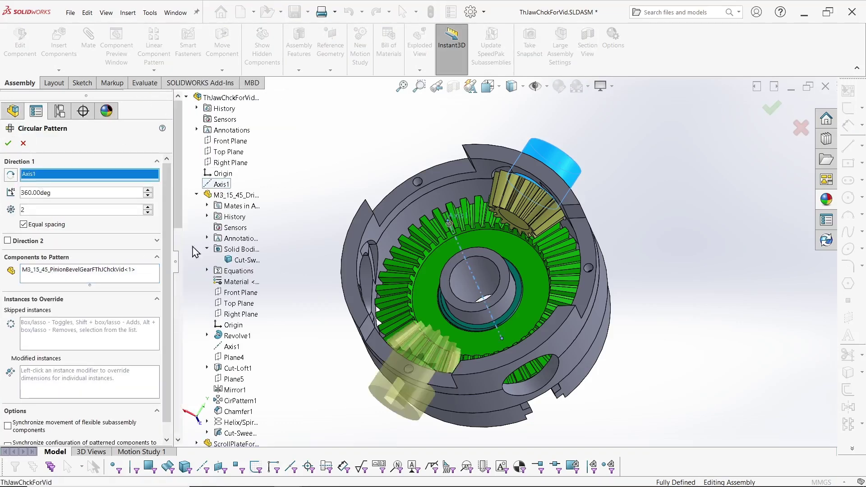
{"action": "left_click", "coordinate": [7, 143]}
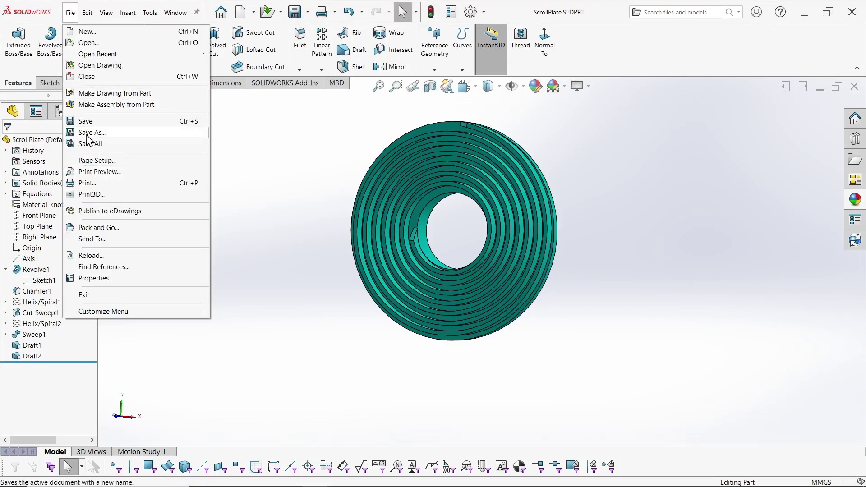
- Save the scroll plate part under the new name ScrollPlateForCuttingJaw1
{"action": "left_click", "coordinate": [89, 135]}
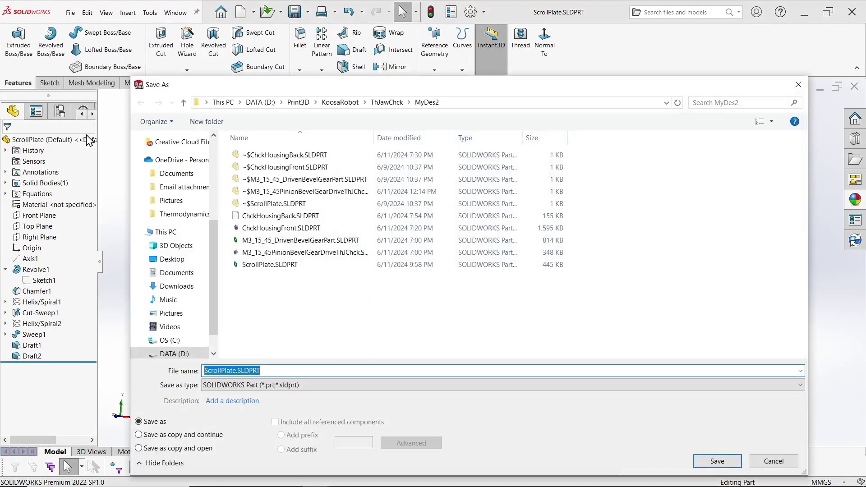
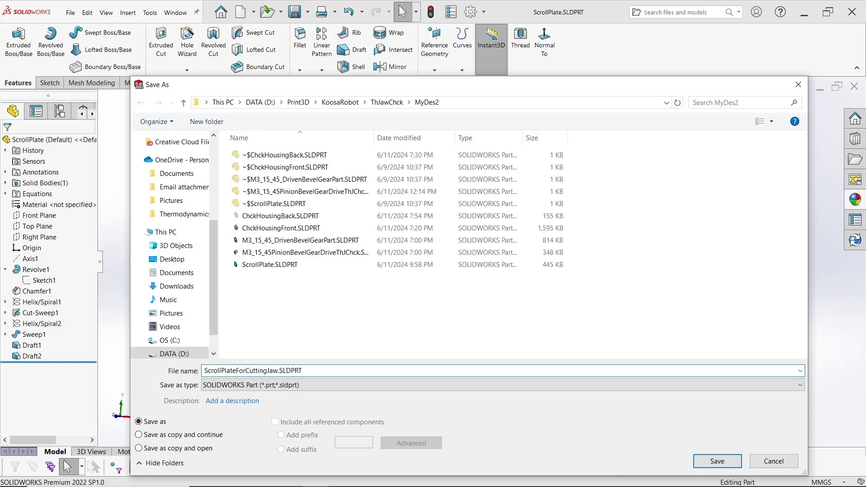
{"action": "key", "text": "Return"}
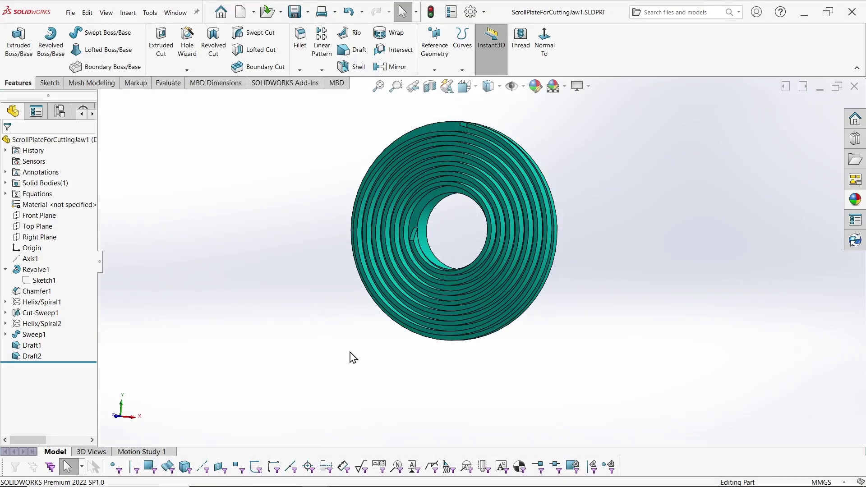
{"action": "left_click", "coordinate": [446, 129]}
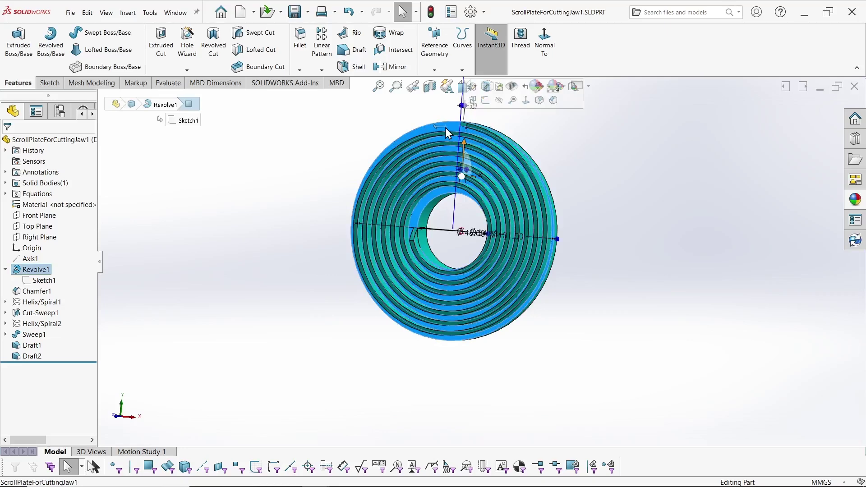
{"action": "left_click", "coordinate": [224, 337]}
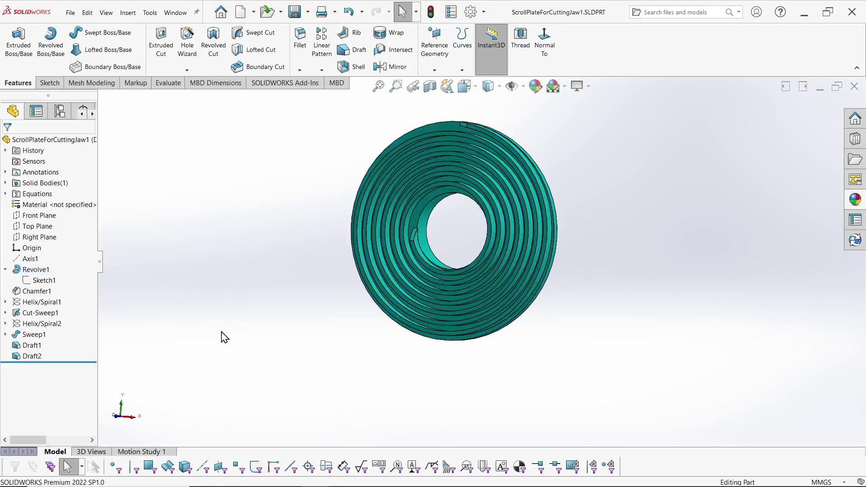
- Delete the Draft1 and Draft2 features from the scroll plate copy
{"action": "left_click", "coordinate": [35, 346]}
{"action": "left_click", "coordinate": [33, 357], "text": "ctrl"}
{"action": "right_click", "coordinate": [36, 361]}
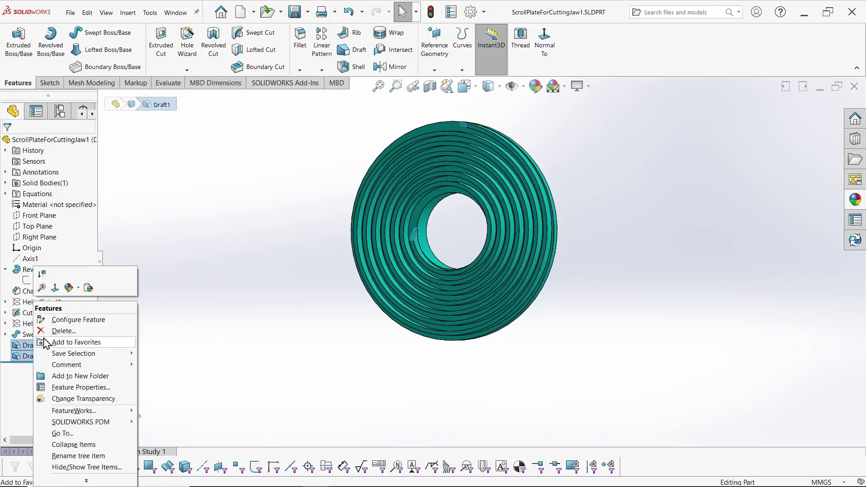
{"action": "left_click", "coordinate": [28, 334]}
{"action": "left_click", "coordinate": [501, 192]}
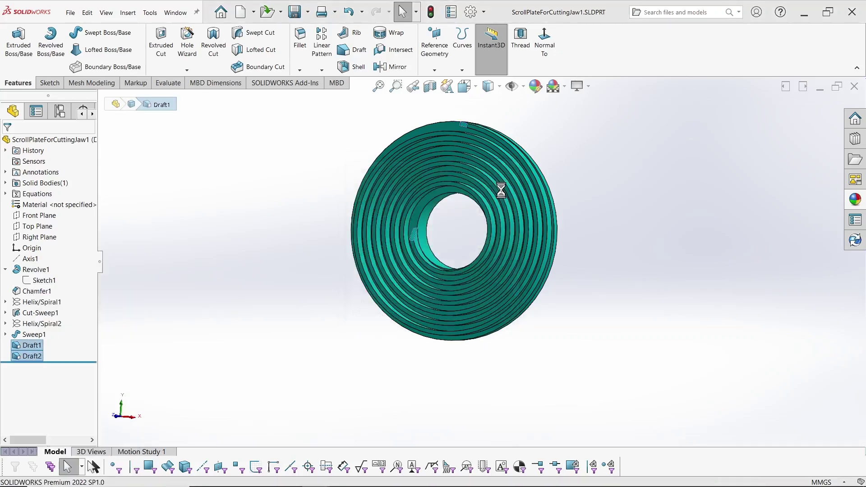
- Open Helix/Spiral2 to examine its pitch, revolutions and start angle, switching its reverse direction off and back on
{"action": "left_click", "coordinate": [5, 323]}
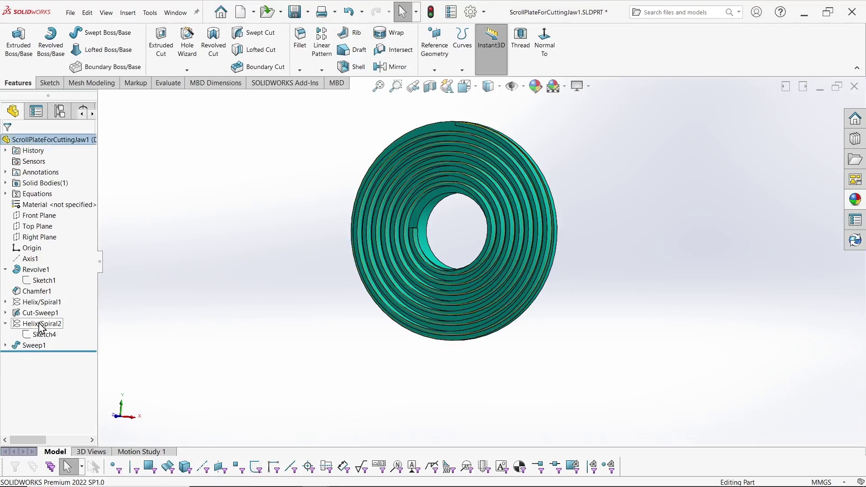
{"action": "left_click", "coordinate": [42, 324]}
{"action": "left_click", "coordinate": [48, 295]}
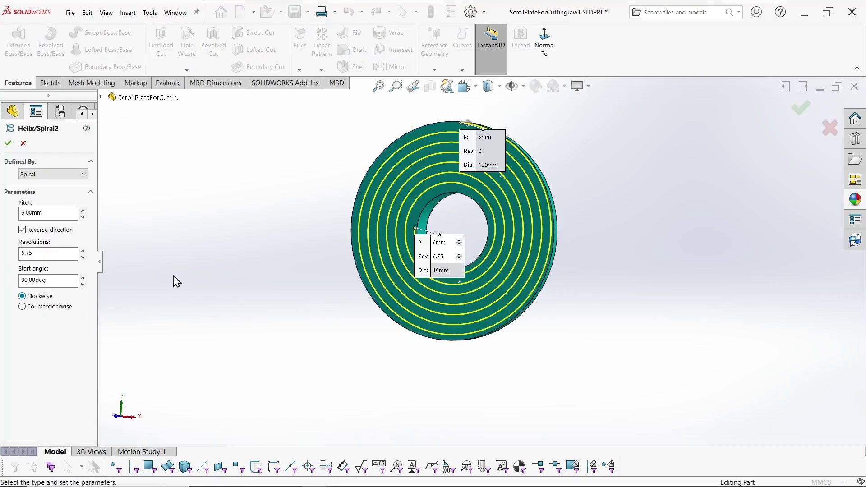
{"action": "scroll", "coordinate": [469, 140], "scroll_direction": "down", "scroll_amount": 5}
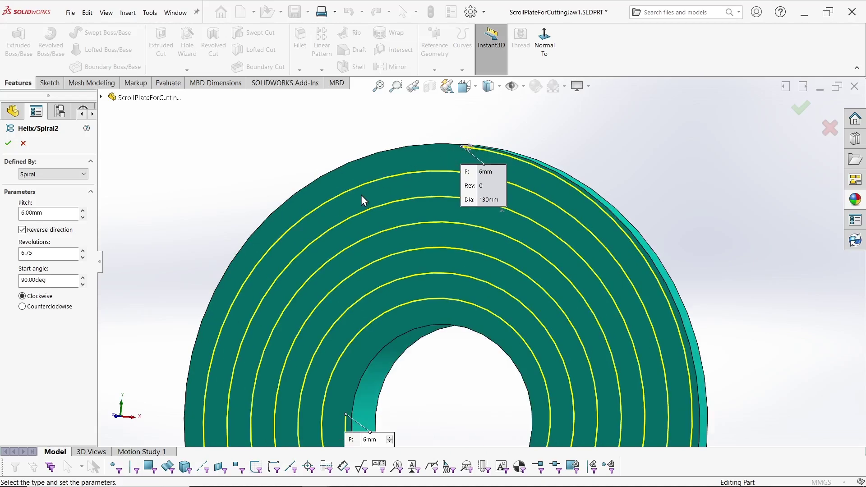
{"action": "left_click", "coordinate": [36, 233]}
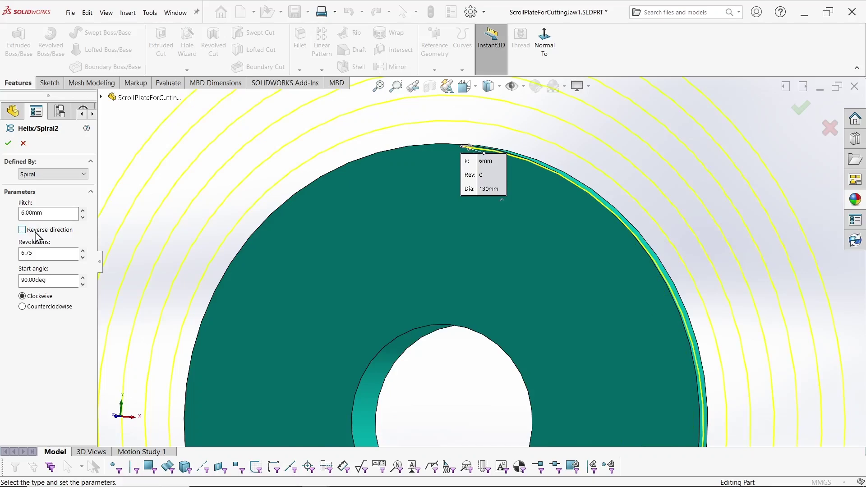
{"action": "left_click", "coordinate": [36, 233]}
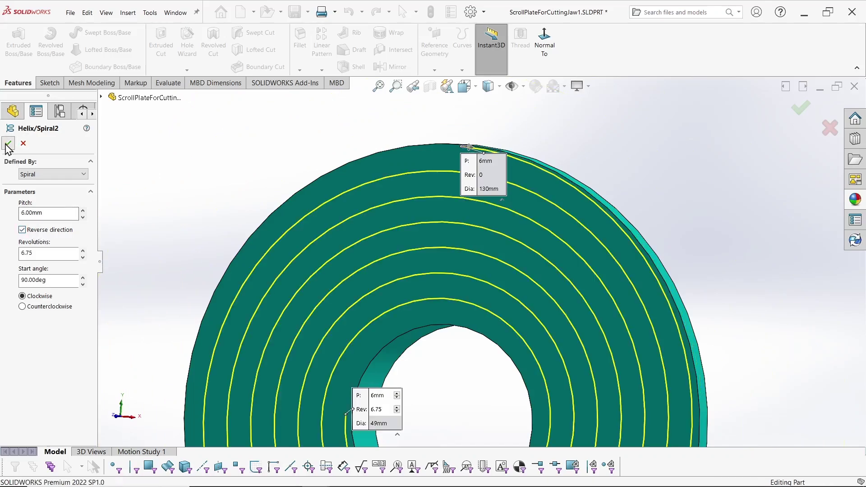
- Create a sketch on the outer end face of the spiral wall, convert that face's edges into it, and exit the sketch
{"action": "middle_click_drag", "start_coordinate": [269, 167], "coordinate": [315, 157]}
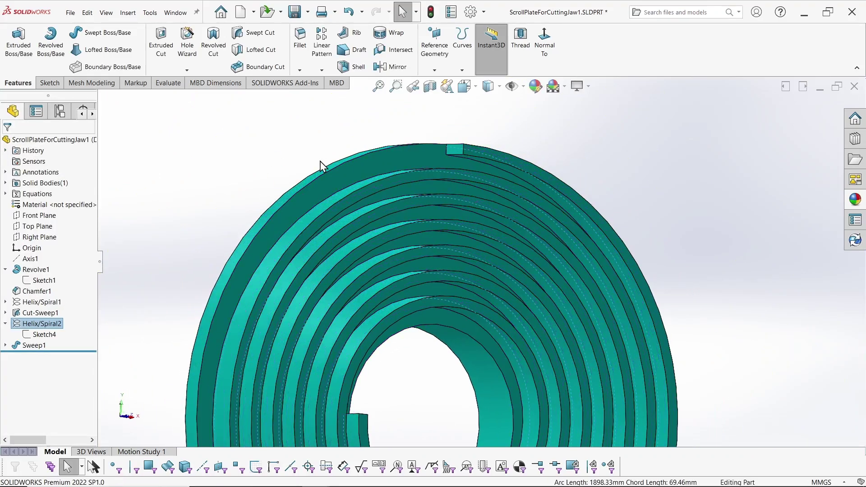
{"action": "left_click", "coordinate": [48, 82]}
{"action": "left_click", "coordinate": [13, 46]}
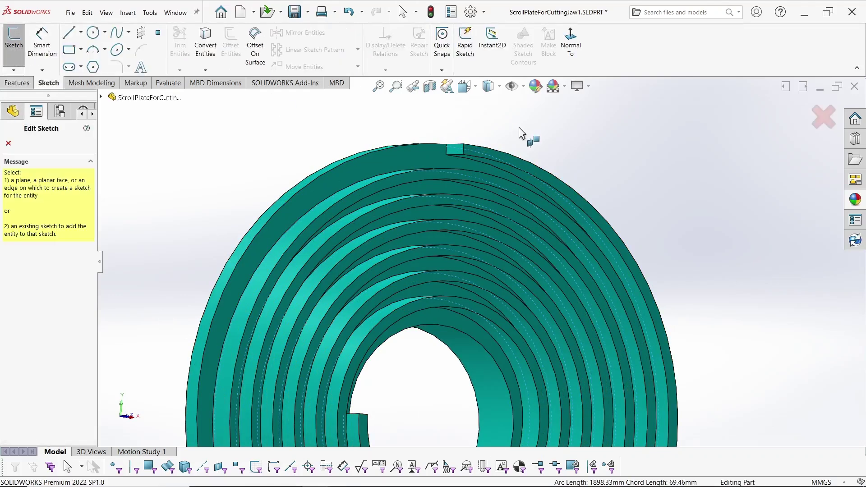
{"action": "left_click", "coordinate": [455, 152]}
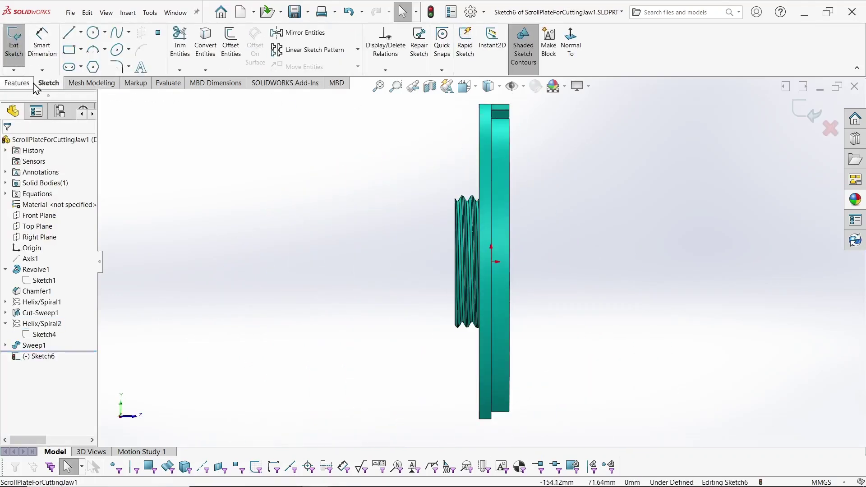
{"action": "left_click", "coordinate": [208, 39]}
{"action": "scroll", "coordinate": [506, 121], "scroll_direction": "down", "scroll_amount": 3}
{"action": "left_click", "coordinate": [501, 111]}
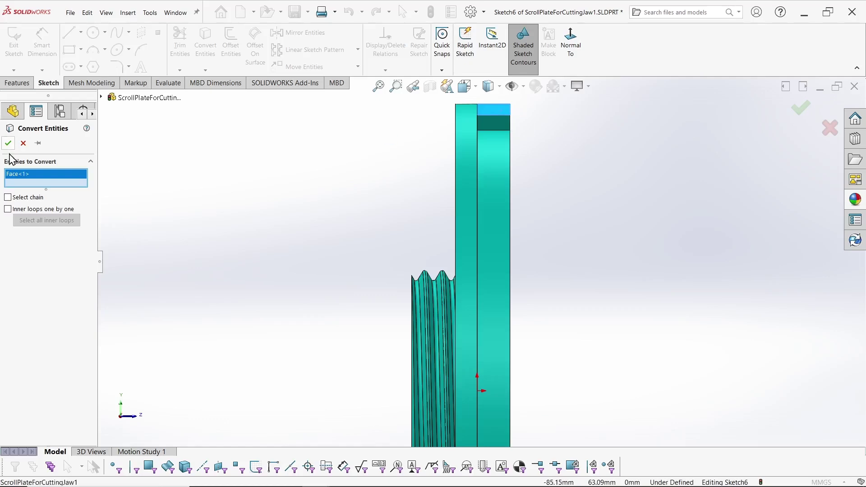
{"action": "left_click", "coordinate": [8, 142]}
{"action": "left_click", "coordinate": [800, 115]}
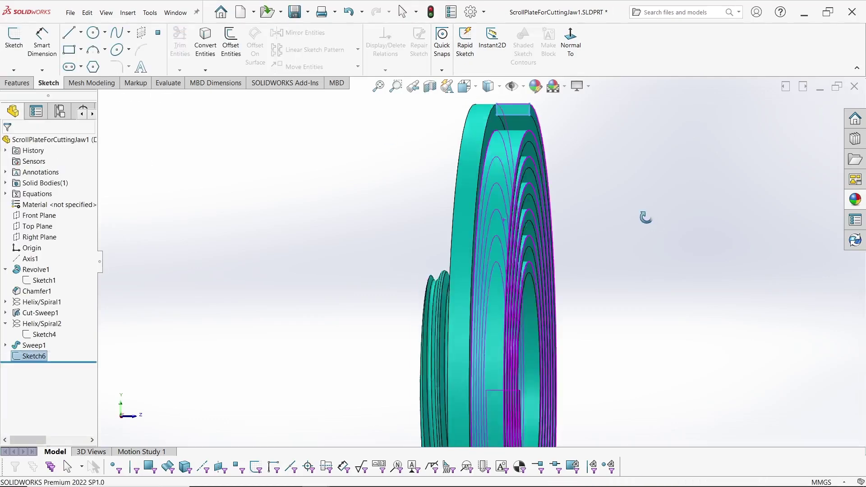
- Start a helix/spiral on the scroll plate's flat face and sketch an origin-centred circle with a radius of about 65.5 mm
{"action": "left_click", "coordinate": [17, 83]}
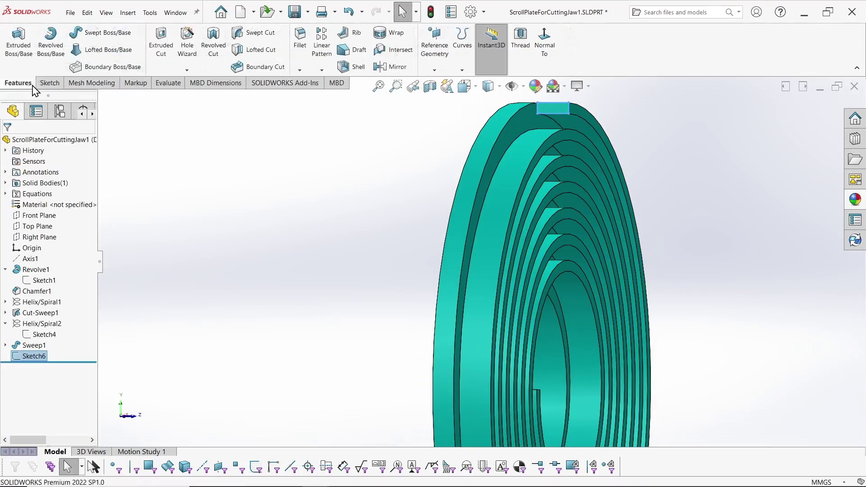
{"action": "left_click", "coordinate": [462, 70]}
{"action": "left_click", "coordinate": [489, 138]}
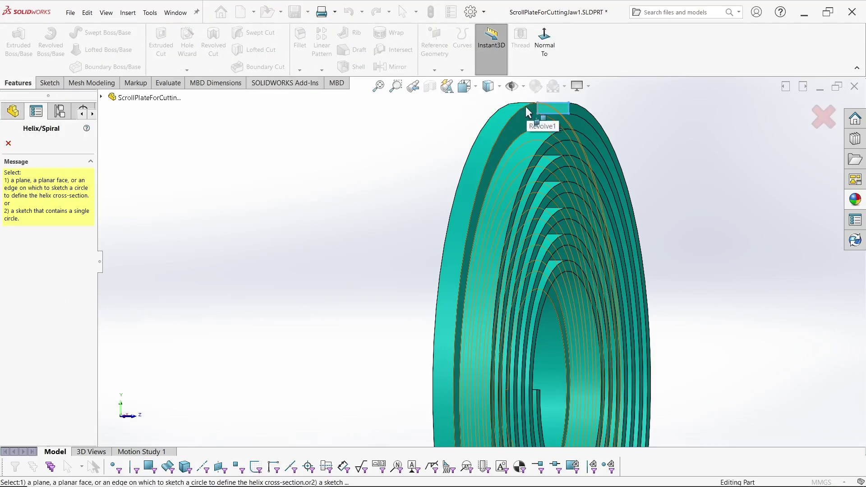
{"action": "left_click", "coordinate": [522, 107]}
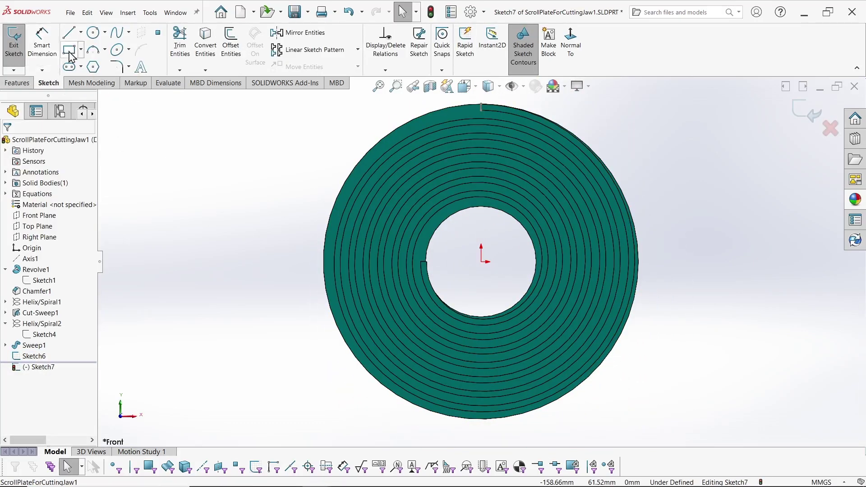
{"action": "left_click", "coordinate": [93, 33]}
{"action": "left_click", "coordinate": [481, 261]}
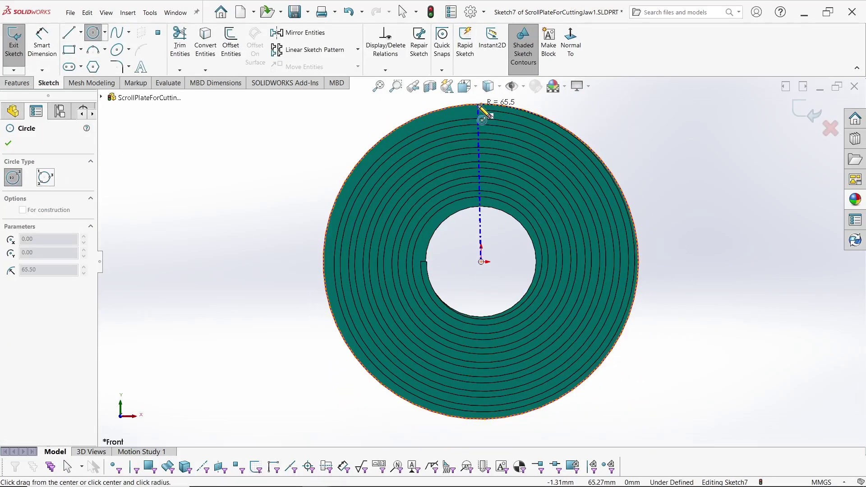
{"action": "left_click", "coordinate": [481, 118]}
{"action": "scroll", "coordinate": [489, 116], "scroll_direction": "down", "scroll_amount": 10}
{"action": "left_click", "coordinate": [465, 153]}
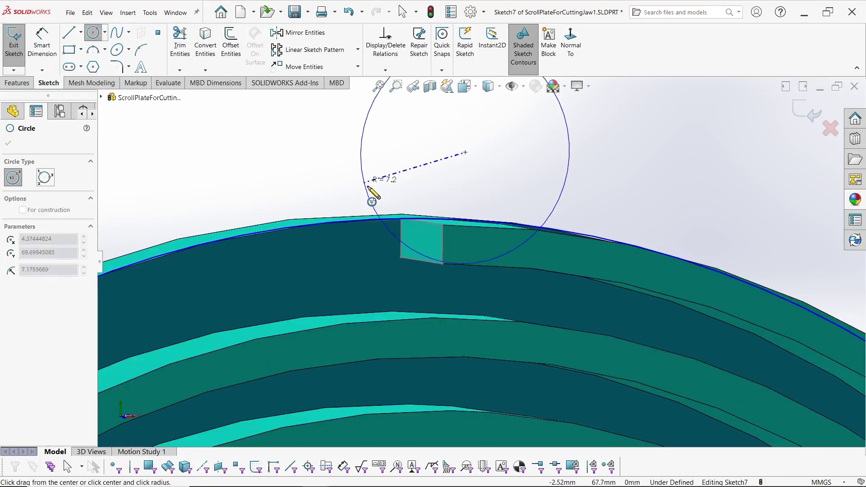
{"action": "key", "text": "Escape"}
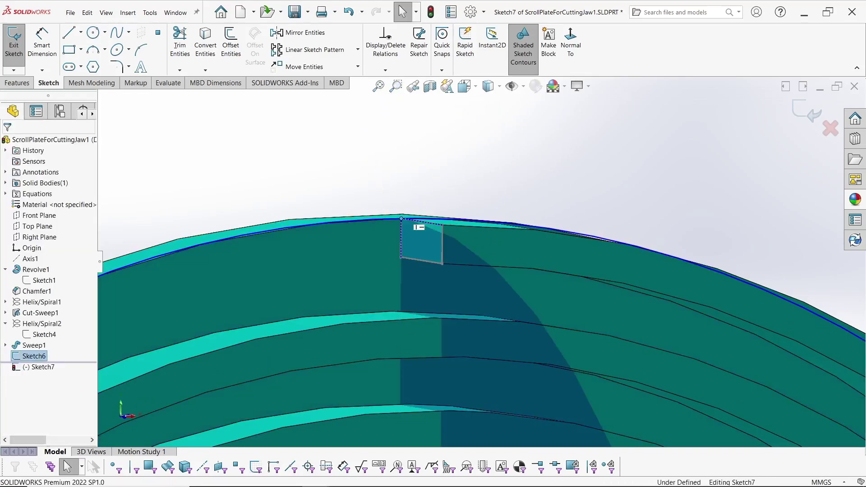
- Make the circle coincident with the upper corner of the spiral wall's end profile and exit the sketch
{"action": "left_click", "coordinate": [401, 219]}
{"action": "left_click", "coordinate": [398, 220], "text": "ctrl"}
{"action": "left_click", "coordinate": [31, 329]}
{"action": "left_click", "coordinate": [224, 171]}
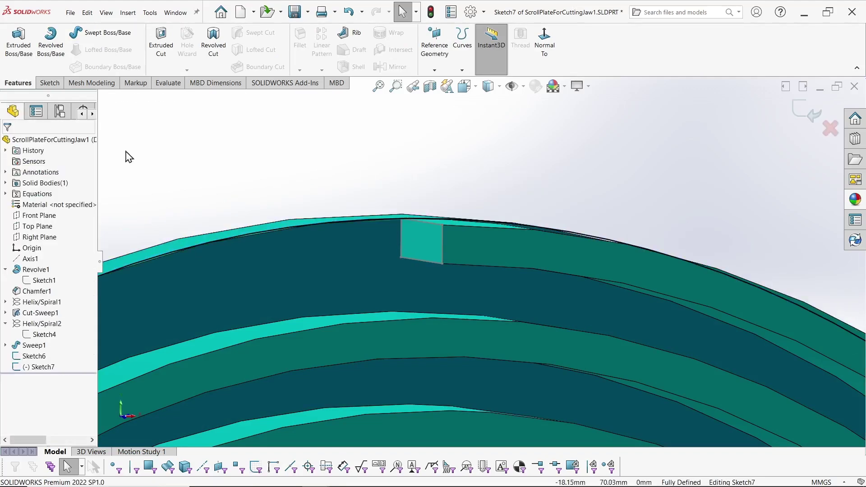
{"action": "left_click", "coordinate": [838, 136]}
- Create a counterclockwise spiral from the circle with 6 mm pitch, 2.5 revolutions, 90-degree start angle and reverse direction off
{"action": "left_click", "coordinate": [461, 69]}
{"action": "left_click", "coordinate": [471, 139]}
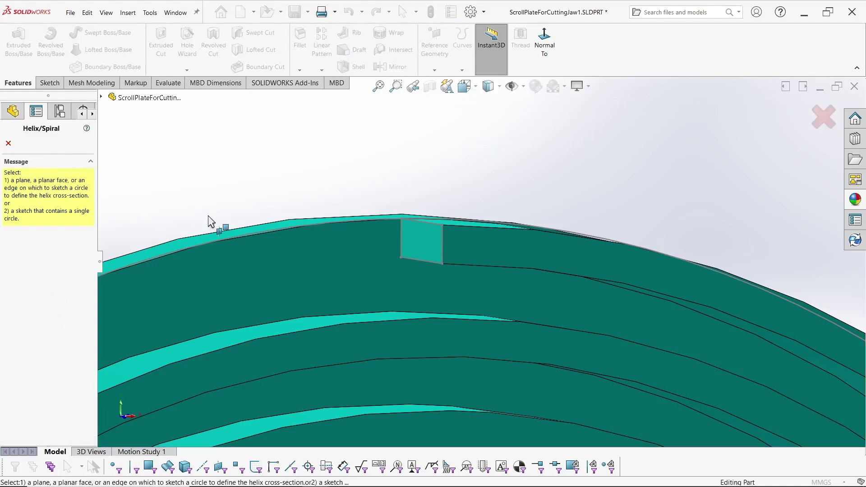
{"action": "left_click", "coordinate": [261, 231]}
{"action": "left_click", "coordinate": [41, 230]}
{"action": "left_click", "coordinate": [50, 307]}
{"action": "scroll", "coordinate": [315, 294], "scroll_direction": "up", "scroll_amount": 5}
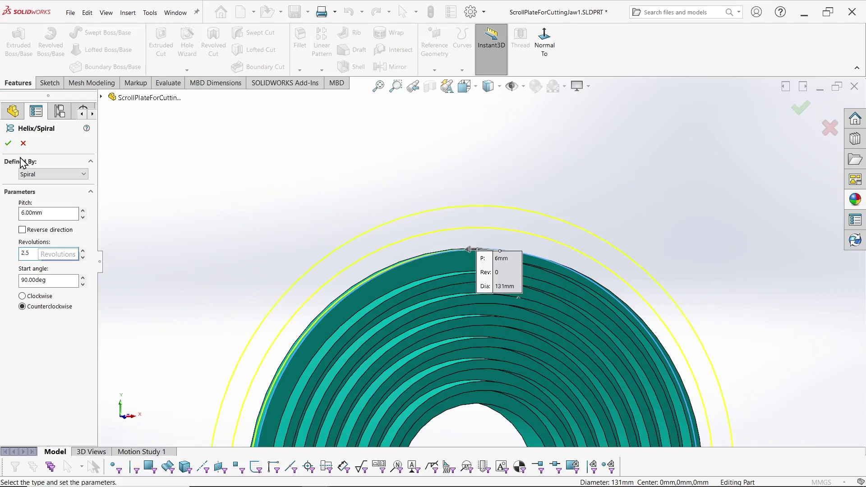
{"action": "left_click", "coordinate": [8, 143]}
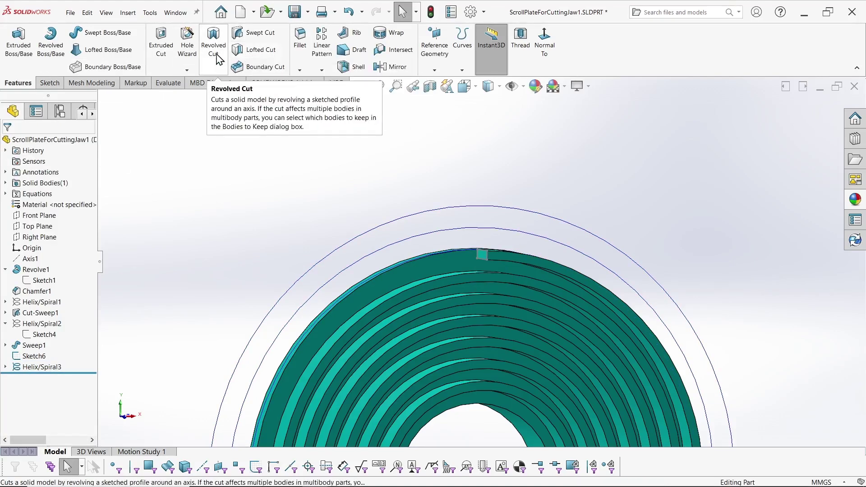
- Sweep the Sketch6 profile along Helix/Spiral3 to extend the scroll wall outward
{"action": "left_click", "coordinate": [89, 38]}
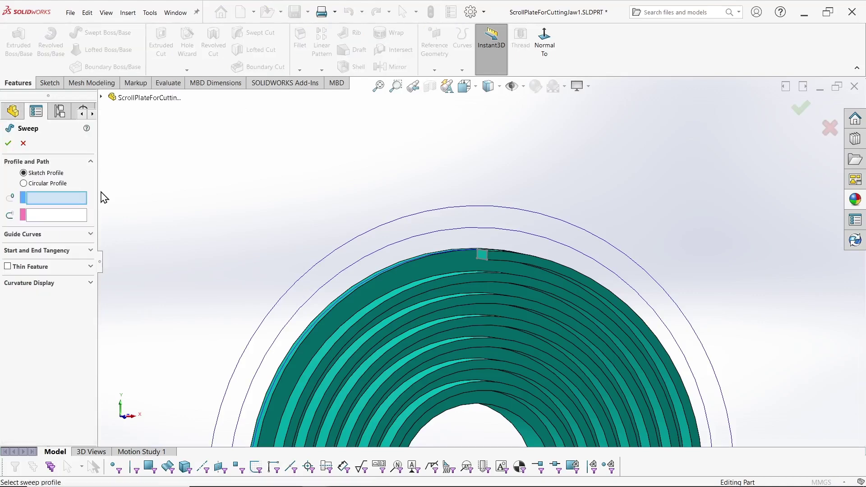
{"action": "left_click", "coordinate": [103, 97]}
{"action": "left_click", "coordinate": [144, 293]}
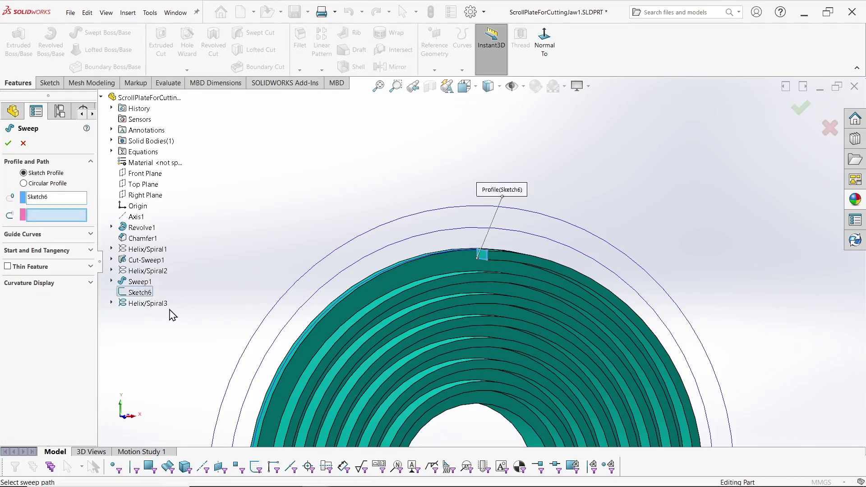
{"action": "left_click", "coordinate": [147, 303]}
{"action": "left_click", "coordinate": [8, 144]}
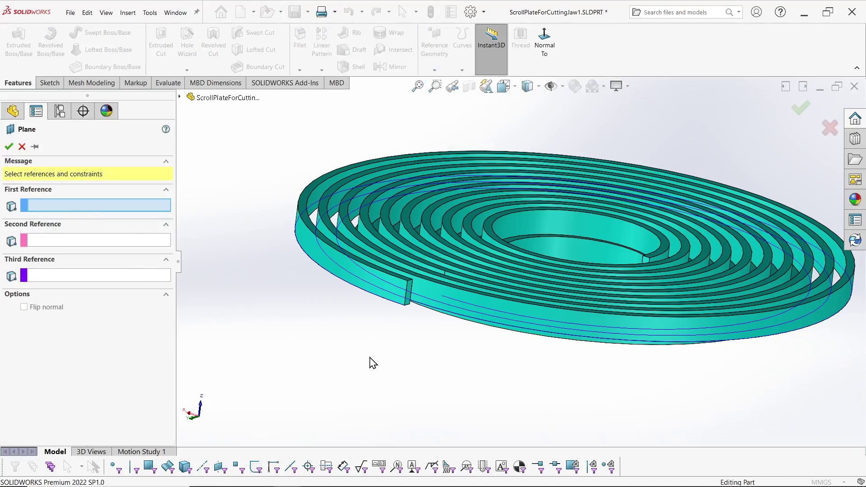
- Create a reference plane perpendicular to the Right Plane and tangent to the plate's outer cylindrical face
{"action": "left_click", "coordinate": [180, 97]}
{"action": "left_click", "coordinate": [221, 195]}
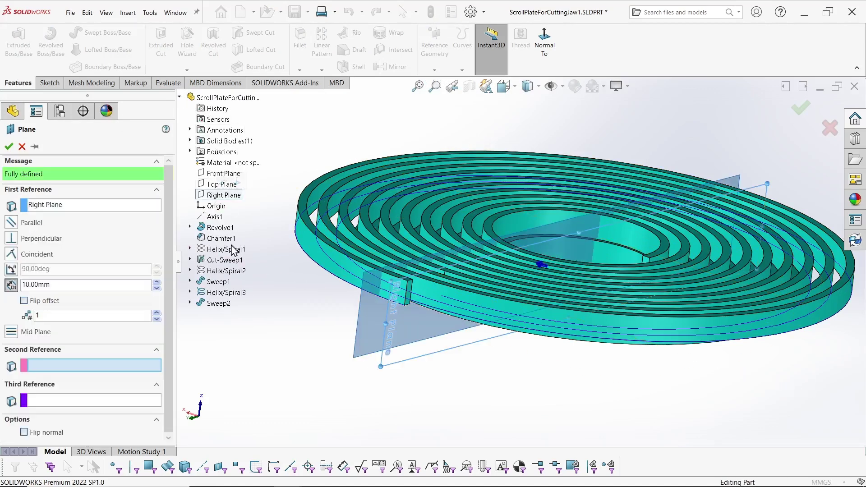
{"action": "left_click", "coordinate": [421, 277]}
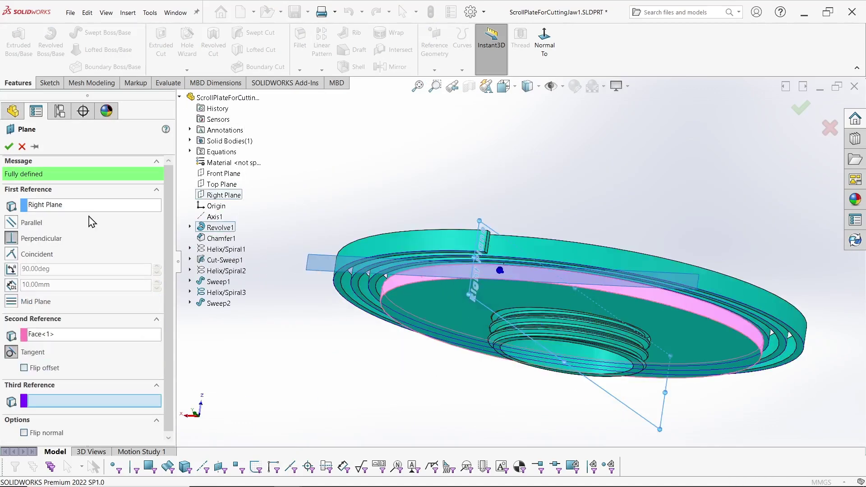
{"action": "left_click", "coordinate": [8, 147]}
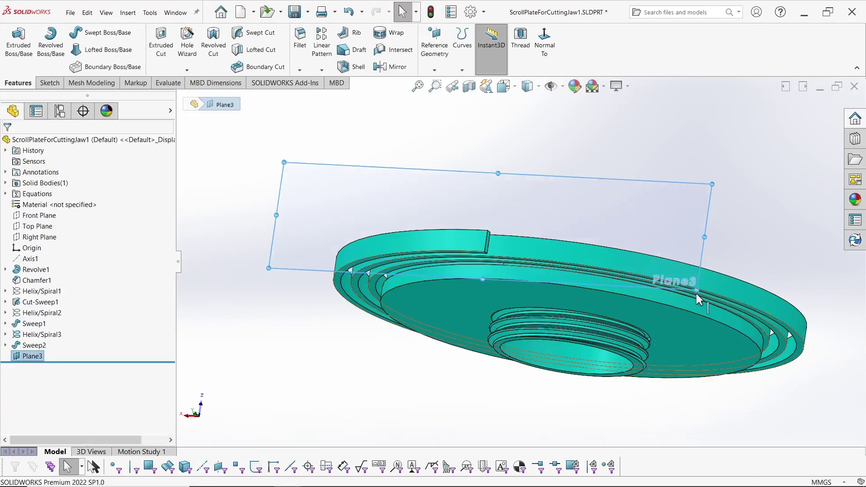
- Rename the new reference plane as Jaw1
{"action": "left_click", "coordinate": [39, 359]}
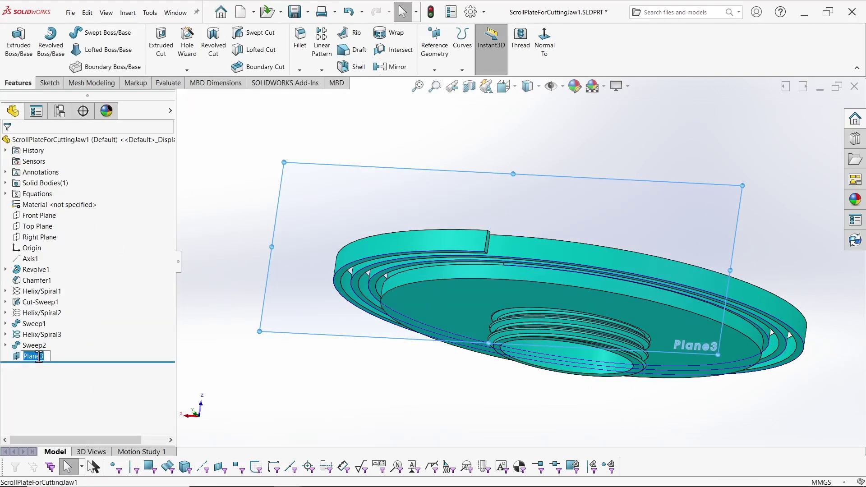
{"action": "left_click", "coordinate": [260, 227]}
{"action": "middle_click_drag", "start_coordinate": [259, 227], "coordinate": [248, 273]}
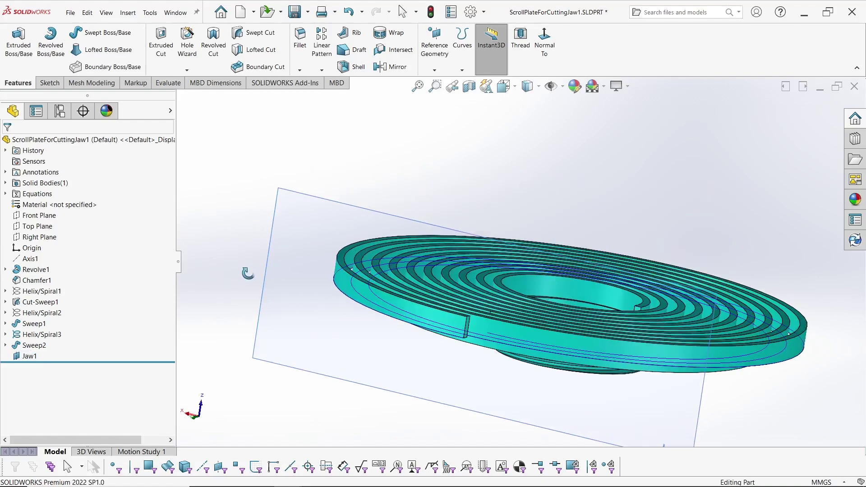
- In the CuttingJaw assembly, edit the ScrollPlateForCuttingJaw1 component in context and start a sketch on its Jaw1 plane
{"action": "key", "text": "ctrl+Tab"}
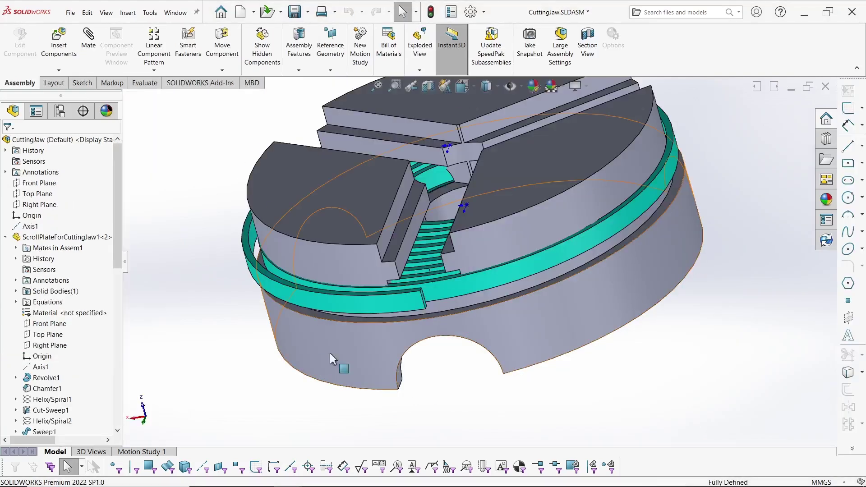
{"action": "scroll", "coordinate": [6, 244], "scroll_direction": "down", "scroll_amount": 5}
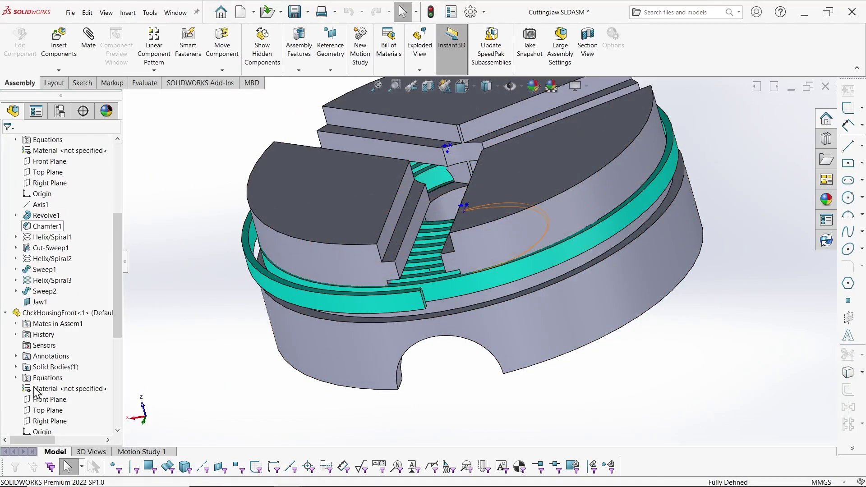
{"action": "left_click", "coordinate": [39, 302]}
{"action": "scroll", "coordinate": [4, 137], "scroll_direction": "up", "scroll_amount": 5}
{"action": "left_click", "coordinate": [30, 237]}
{"action": "right_click", "coordinate": [30, 236]}
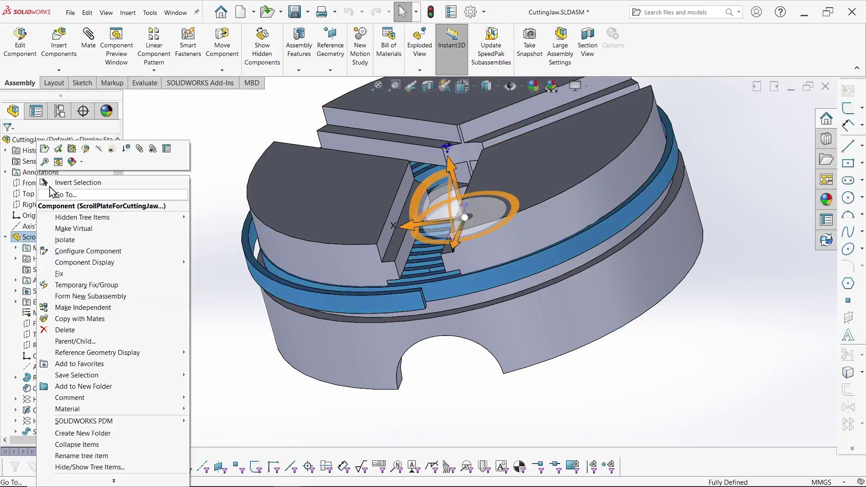
{"action": "left_click", "coordinate": [86, 150]}
{"action": "scroll", "coordinate": [41, 315], "scroll_direction": "down", "scroll_amount": 5}
{"action": "left_click", "coordinate": [40, 301]}
{"action": "right_click", "coordinate": [41, 303]}
{"action": "left_click", "coordinate": [53, 236]}
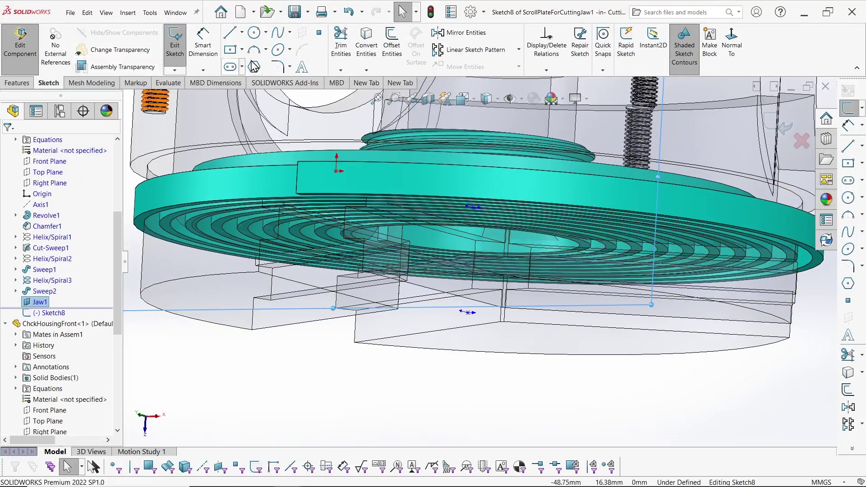
- Convert the five edges along one side of the front housing's stepped jaw slot into the sketch
{"action": "left_click", "coordinate": [365, 45]}
{"action": "middle_click_drag", "start_coordinate": [263, 277], "coordinate": [269, 348]}
{"action": "left_click", "coordinate": [333, 319]}
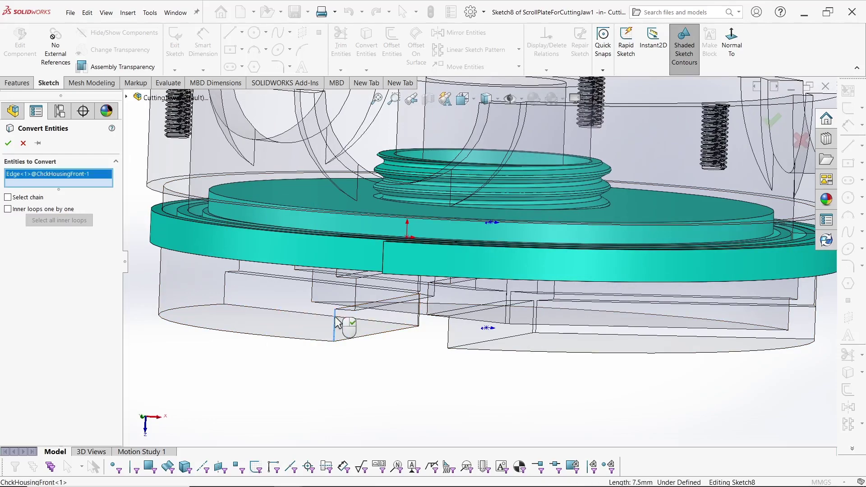
{"action": "scroll", "coordinate": [336, 318], "scroll_direction": "down", "scroll_amount": 5}
{"action": "left_click", "coordinate": [411, 288]}
{"action": "left_click", "coordinate": [427, 252]}
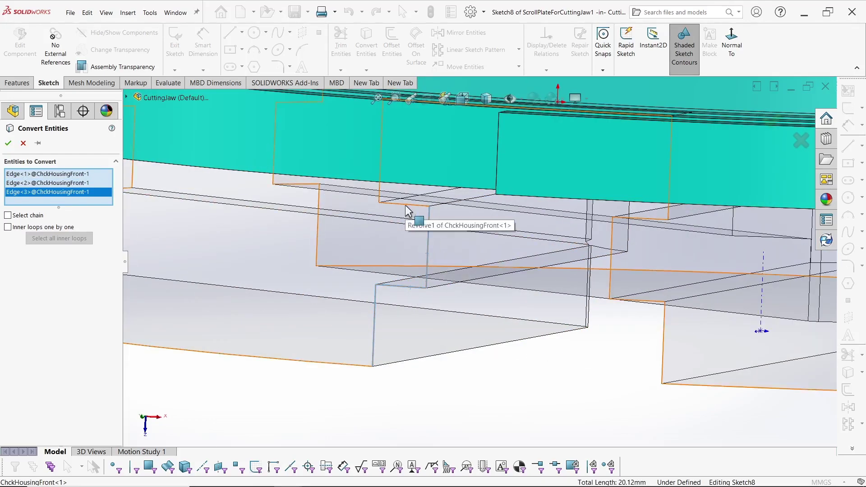
{"action": "left_click", "coordinate": [399, 203]}
{"action": "left_click", "coordinate": [397, 202]}
{"action": "middle_click_drag", "start_coordinate": [397, 202], "coordinate": [459, 170]}
{"action": "middle_click_drag", "start_coordinate": [441, 214], "coordinate": [440, 251]}
{"action": "scroll", "coordinate": [429, 171], "scroll_direction": "down", "scroll_amount": 5}
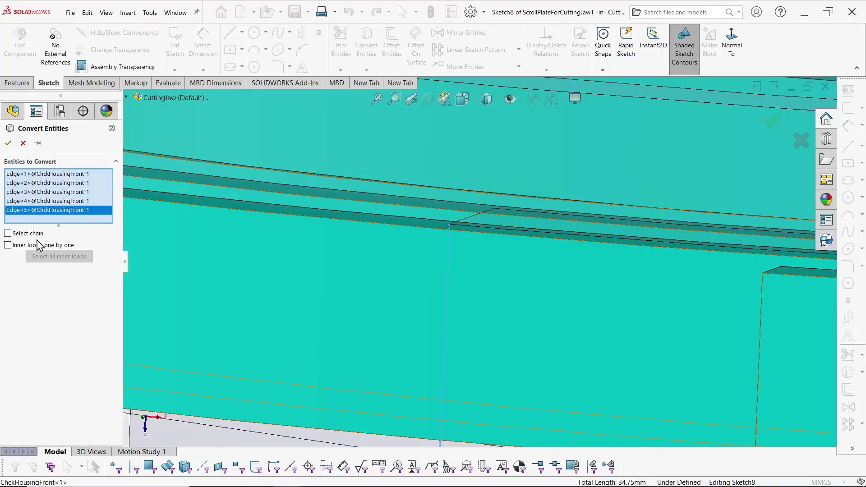
{"action": "left_click", "coordinate": [8, 144]}
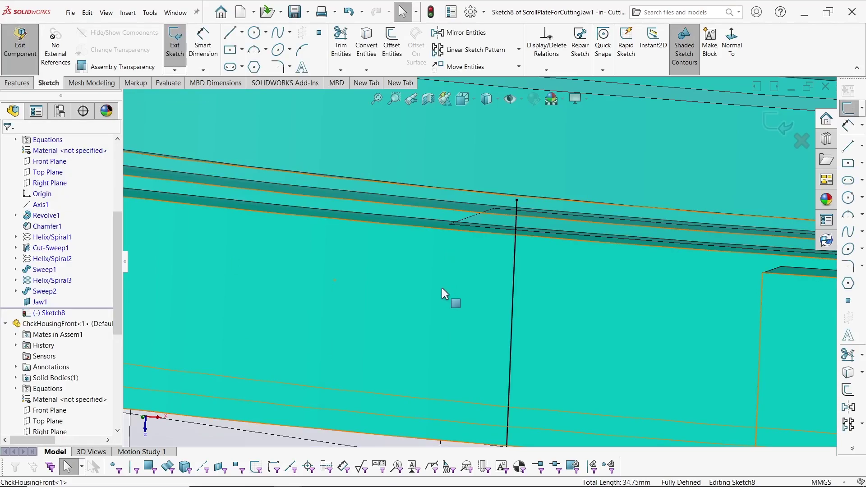
- Exit the sketch and stop editing the scroll plate component to return to the assembly
{"action": "left_click", "coordinate": [771, 120]}
{"action": "middle_click_drag", "start_coordinate": [583, 247], "coordinate": [773, 130]}
{"action": "left_click", "coordinate": [784, 127]}
{"action": "scroll", "coordinate": [569, 365], "scroll_direction": "up", "scroll_amount": 6}
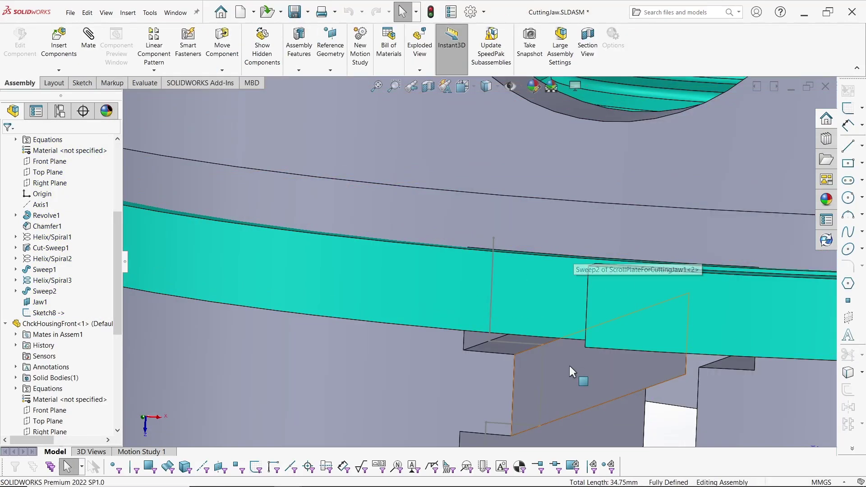
- Open the scroll plate part in its own window and edit Sketch8
{"action": "right_click", "coordinate": [378, 259]}
{"action": "left_click", "coordinate": [392, 112]}
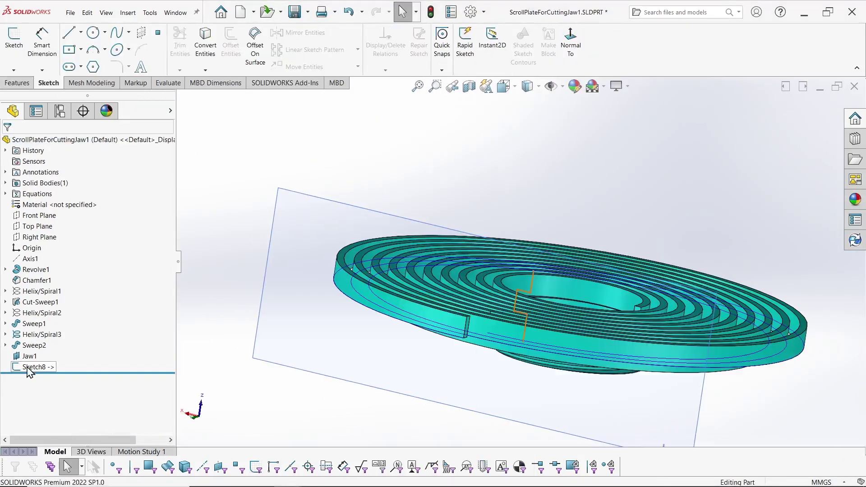
{"action": "left_click", "coordinate": [29, 368]}
{"action": "left_click", "coordinate": [34, 343]}
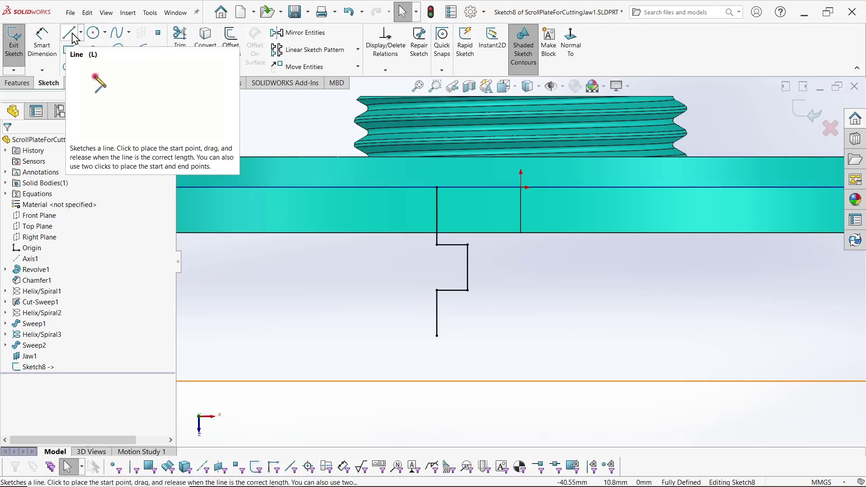
- Turn all five converted lines of the stepped slot profile into construction geometry
{"action": "left_click", "coordinate": [436, 215]}
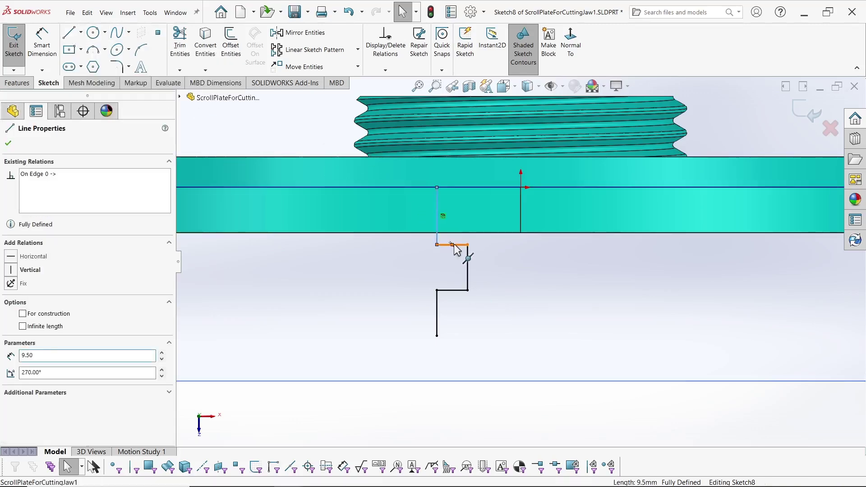
{"action": "left_click", "coordinate": [453, 245], "text": "ctrl"}
{"action": "left_click", "coordinate": [468, 264], "text": "ctrl"}
{"action": "left_click", "coordinate": [449, 290], "text": "ctrl"}
{"action": "left_click", "coordinate": [437, 312], "text": "ctrl"}
{"action": "left_click", "coordinate": [436, 303], "text": "ctrl"}
{"action": "left_click", "coordinate": [446, 246], "text": "ctrl"}
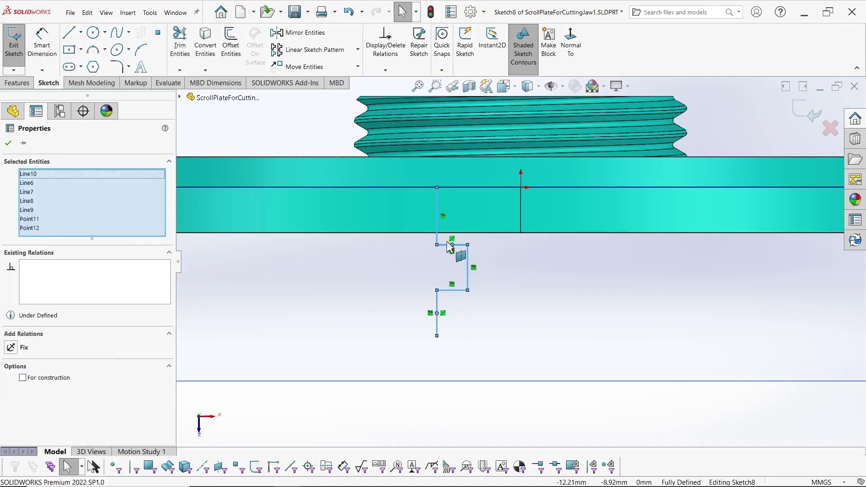
{"action": "left_click", "coordinate": [22, 377]}
{"action": "left_click", "coordinate": [279, 307]}
{"action": "key", "text": "ctrl+Tab"}
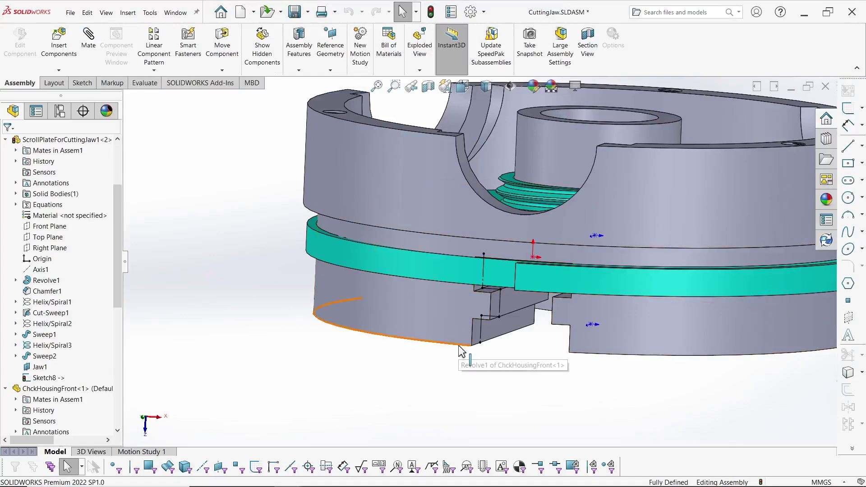
{"action": "key", "text": "ctrl+Tab"}
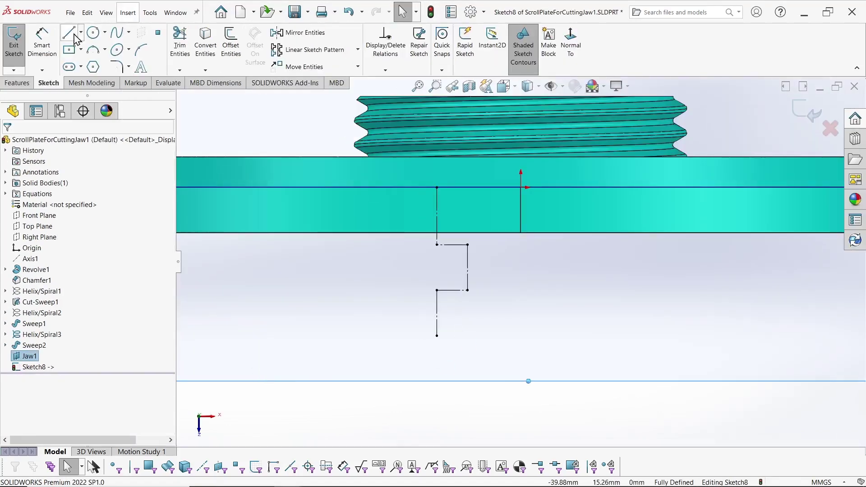
{"action": "left_click", "coordinate": [70, 33]}
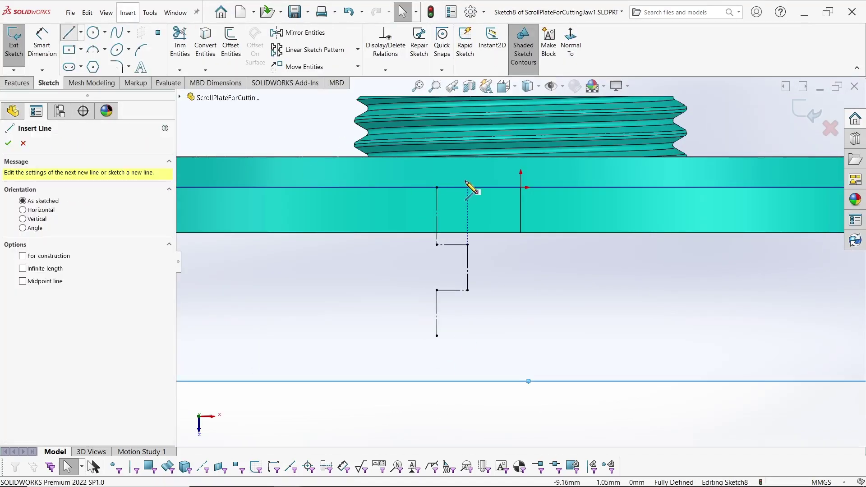
{"action": "key", "text": "Escape"}
- Offset the chain of five stepped construction lines by 0.5 mm toward the origin side, with the dimension added
{"action": "left_click", "coordinate": [437, 210]}
{"action": "left_click", "coordinate": [451, 245], "text": "ctrl"}
{"action": "left_click", "coordinate": [468, 263], "text": "ctrl"}
{"action": "left_click", "coordinate": [451, 290], "text": "ctrl"}
{"action": "left_click", "coordinate": [437, 315], "text": "ctrl"}
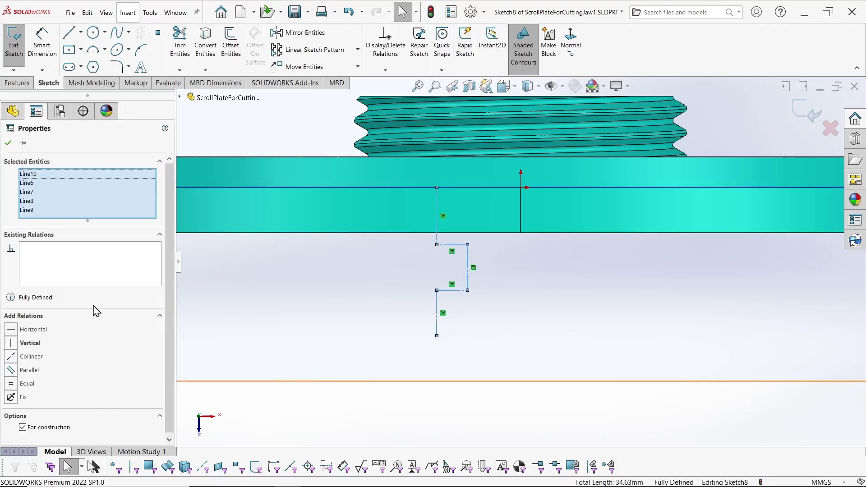
{"action": "left_click", "coordinate": [230, 40]}
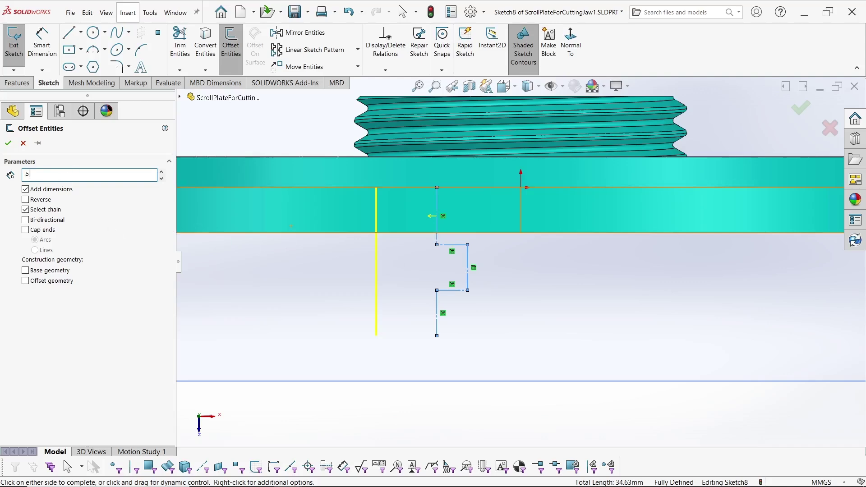
{"action": "left_click", "coordinate": [33, 199]}
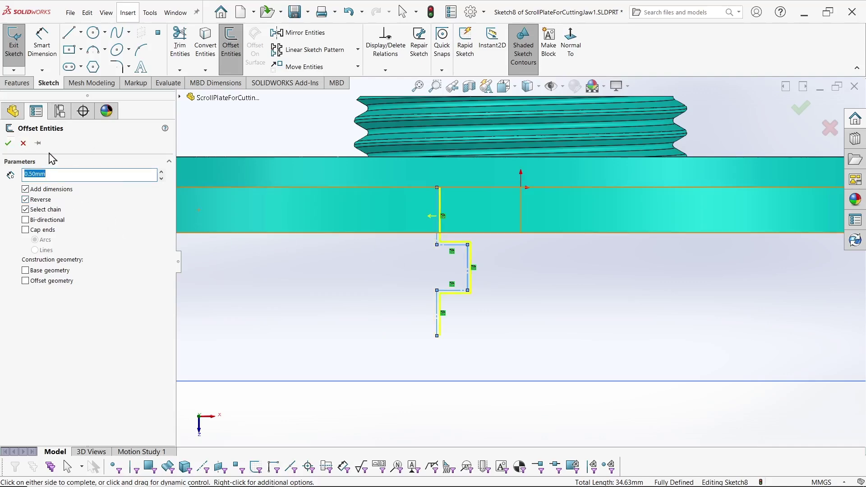
{"action": "scroll", "coordinate": [415, 223], "scroll_direction": "down", "scroll_amount": 5}
{"action": "scroll", "coordinate": [416, 223], "scroll_direction": "up", "scroll_amount": 3}
{"action": "scroll", "coordinate": [572, 386], "scroll_direction": "down", "scroll_amount": 2}
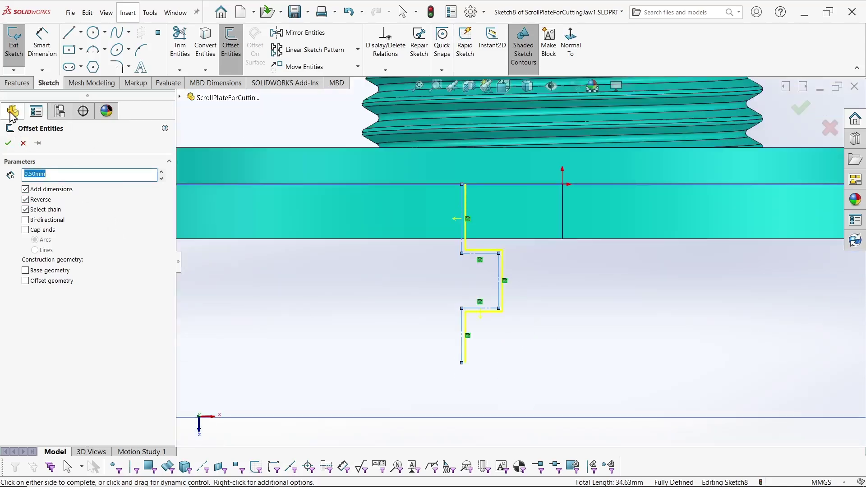
{"action": "key", "text": "Return"}
{"action": "key", "text": "f"}
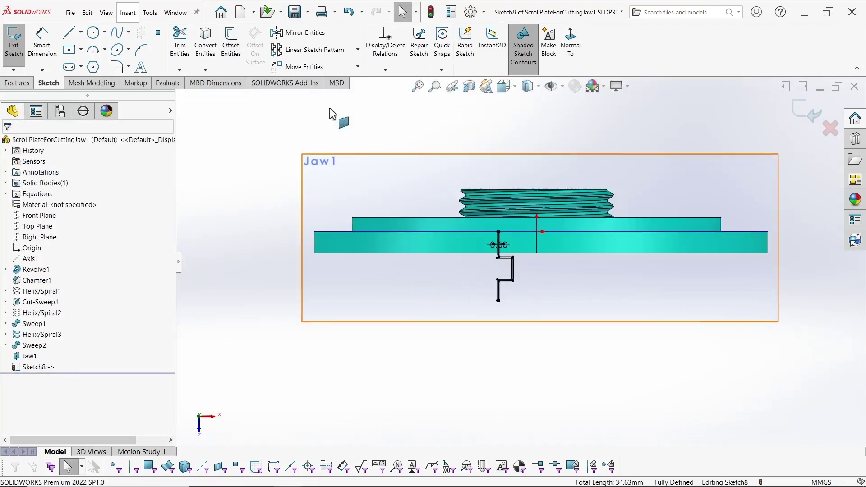
- Draw a vertical construction line about 61.5 mm long through the sketch origin, crossing the whole profile height
{"action": "left_click", "coordinate": [69, 32]}
{"action": "left_click", "coordinate": [536, 340]}
{"action": "key", "text": "Escape"}
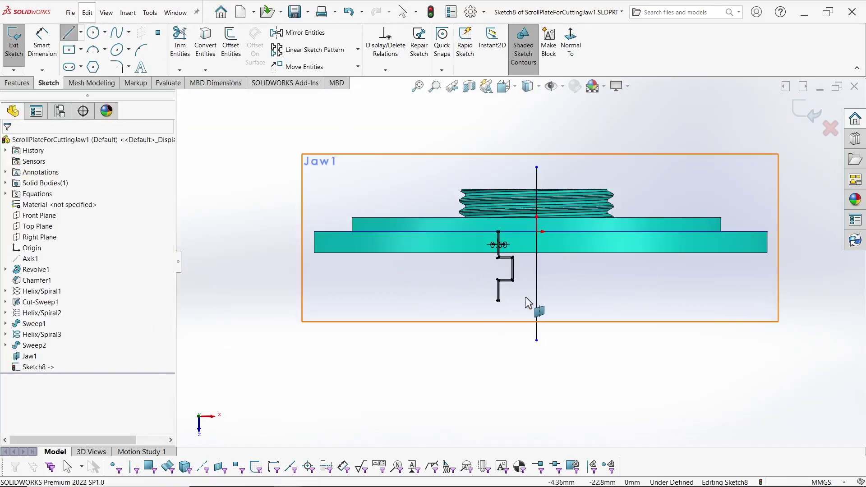
{"action": "left_click", "coordinate": [536, 297]}
{"action": "left_click", "coordinate": [31, 313]}
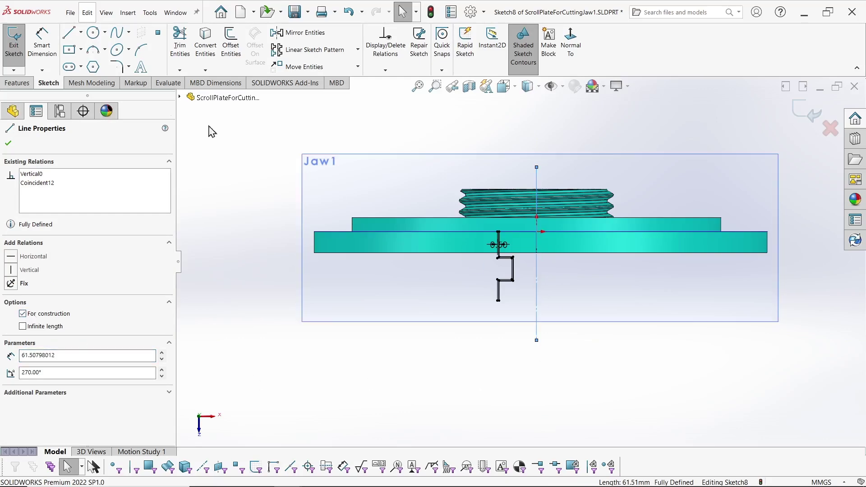
- Close the half profile with two horizontal lines from the ends of the offset chain to the vertical construction line
{"action": "left_click", "coordinate": [69, 32]}
{"action": "scroll", "coordinate": [500, 325], "scroll_direction": "down", "scroll_amount": 3}
{"action": "left_click", "coordinate": [496, 276]}
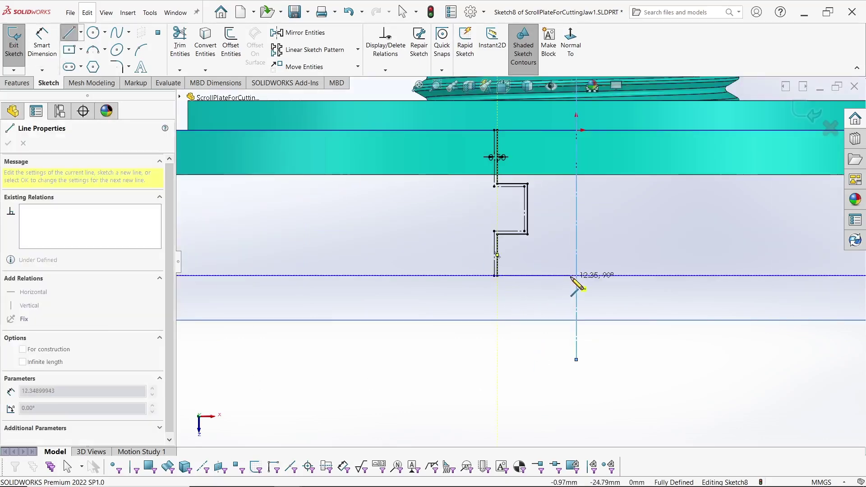
{"action": "double_click", "coordinate": [576, 276]}
{"action": "scroll", "coordinate": [667, 304], "scroll_direction": "down", "scroll_amount": 3}
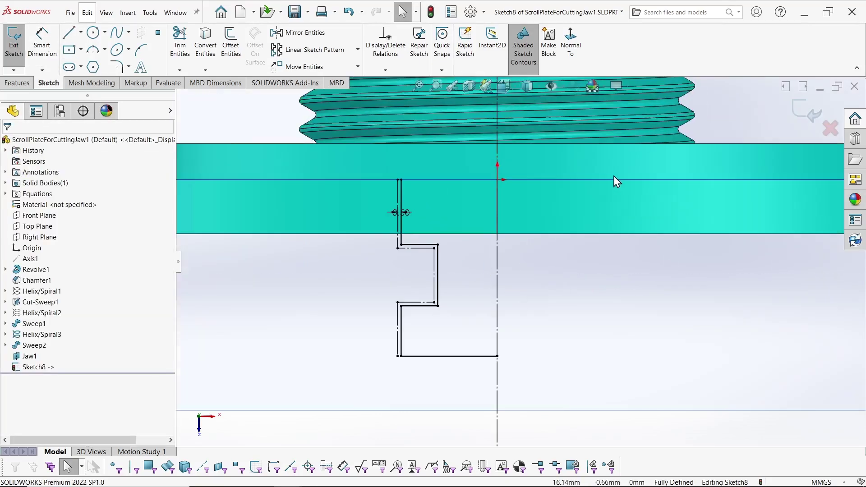
{"action": "left_click", "coordinate": [399, 180]}
{"action": "left_click", "coordinate": [496, 180]}
{"action": "key", "text": "Escape"}
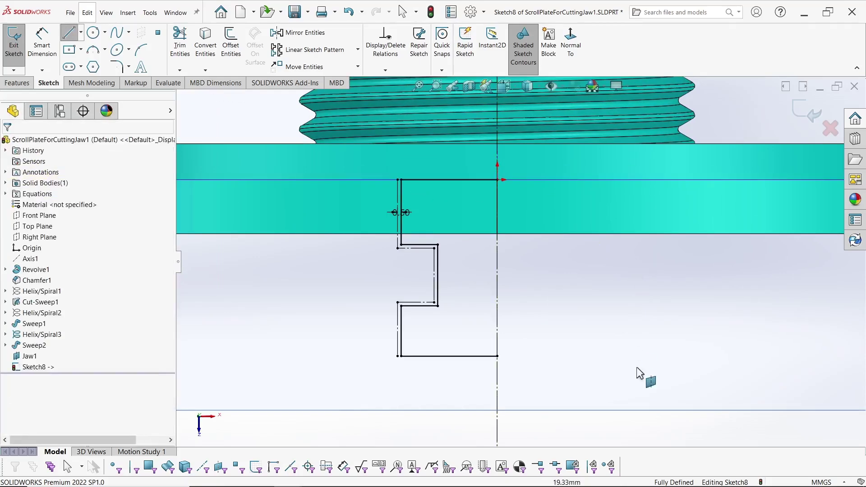
- Mirror the seven solid lines of the half profile about the vertical construction line and exit the sketch
{"action": "left_click", "coordinate": [442, 356]}
{"action": "left_click", "coordinate": [402, 327], "text": "ctrl"}
{"action": "left_click", "coordinate": [423, 306], "text": "ctrl"}
{"action": "left_click", "coordinate": [438, 285], "text": "ctrl"}
{"action": "left_click", "coordinate": [415, 246], "text": "ctrl"}
{"action": "left_click", "coordinate": [402, 239], "text": "ctrl"}
{"action": "left_click", "coordinate": [443, 180], "text": "ctrl"}
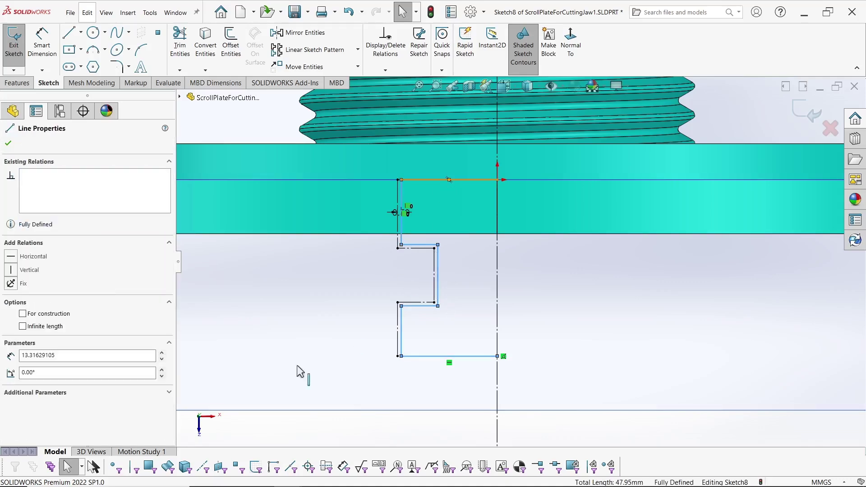
{"action": "left_click", "coordinate": [303, 36]}
{"action": "left_click", "coordinate": [59, 318]}
{"action": "left_click", "coordinate": [497, 275]}
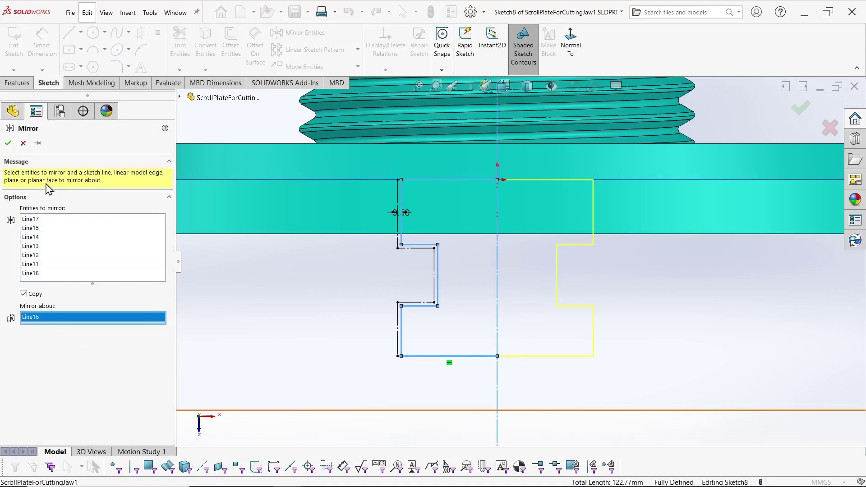
{"action": "left_click", "coordinate": [8, 143]}
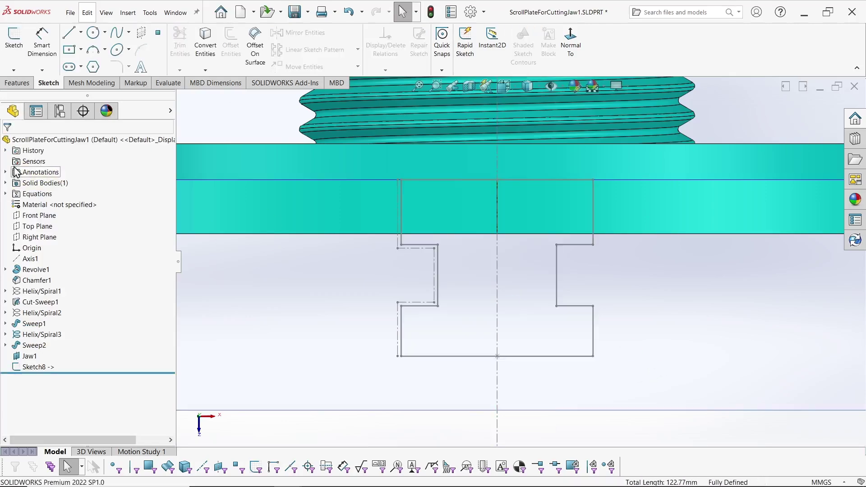
- Extrude the T-shaped jaw profile in Sketch8 as a boss on the scroll plate
{"action": "left_click", "coordinate": [17, 85]}
{"action": "left_click", "coordinate": [25, 50]}
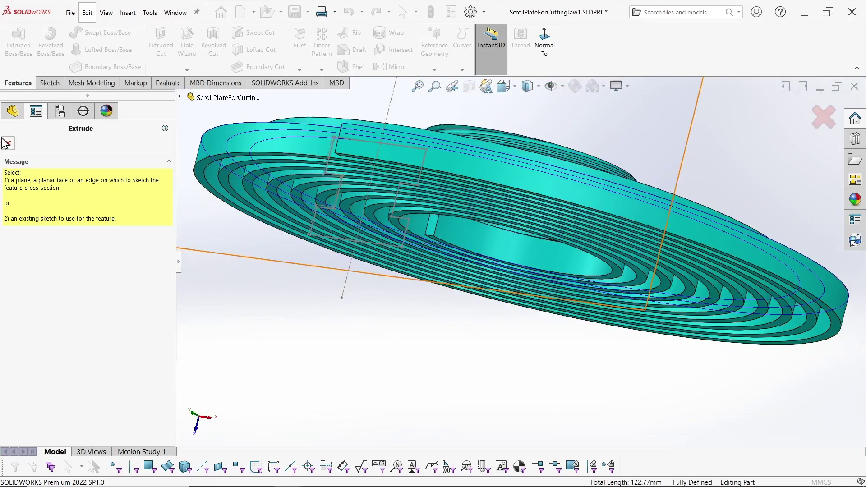
{"action": "left_click", "coordinate": [179, 97]}
{"action": "left_click", "coordinate": [214, 325]}
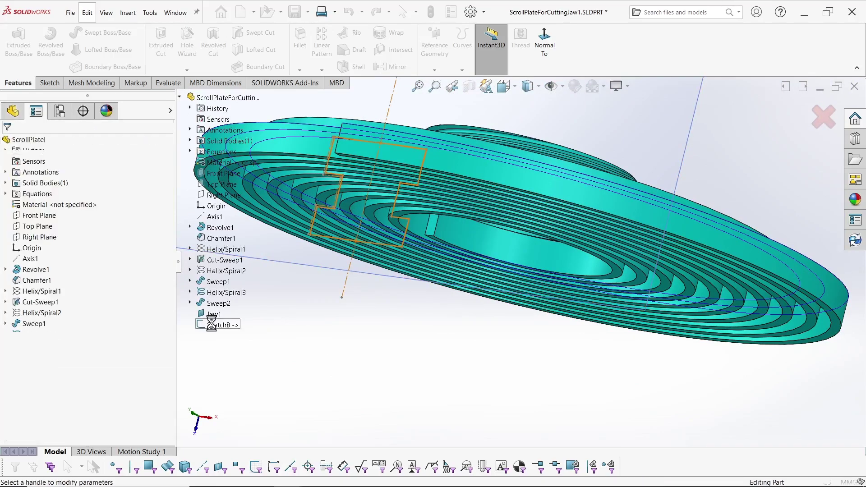
{"action": "middle_click_drag", "start_coordinate": [495, 350], "coordinate": [470, 353]}
{"action": "scroll", "coordinate": [519, 348], "scroll_direction": "up", "scroll_amount": 4}
{"action": "scroll", "coordinate": [393, 213], "scroll_direction": "down", "scroll_amount": 3}
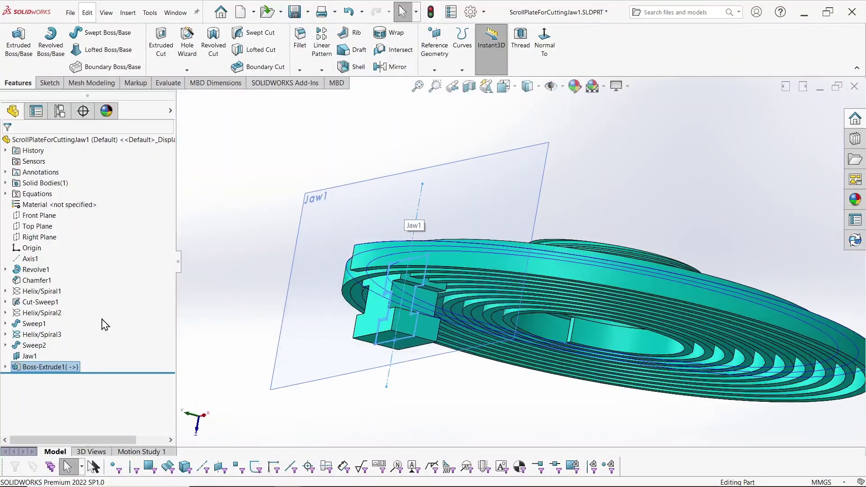
{"action": "left_click", "coordinate": [229, 239]}
{"action": "middle_click_drag", "start_coordinate": [238, 234], "coordinate": [231, 274]}
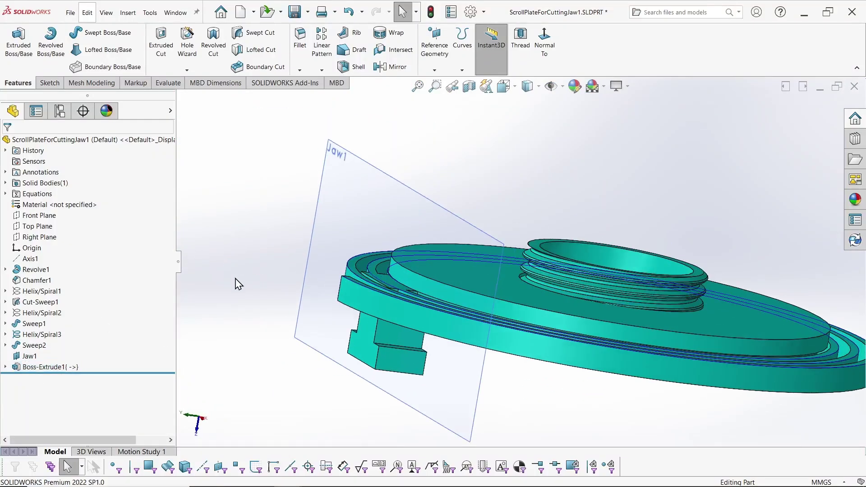
- Create a reference plane through Axis1 at 60 degrees to the Right Plane and enlarge its displayed outline
{"action": "middle_click_drag", "start_coordinate": [191, 179], "coordinate": [766, 170]}
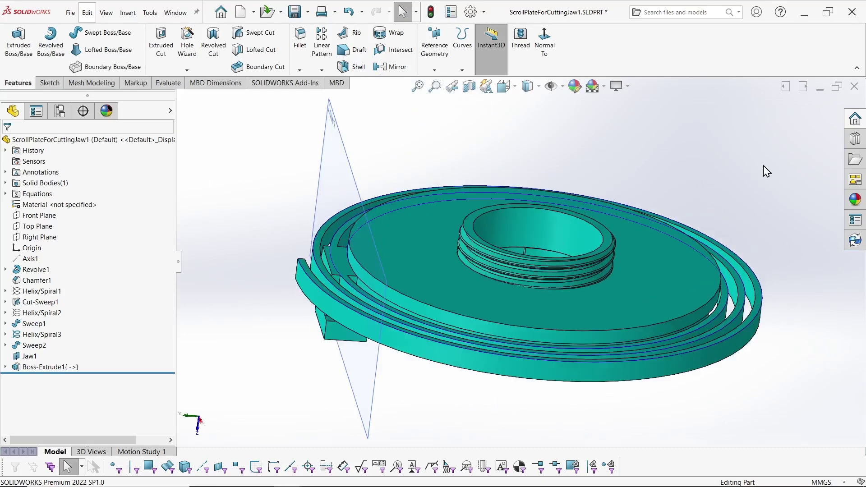
{"action": "left_click", "coordinate": [30, 259]}
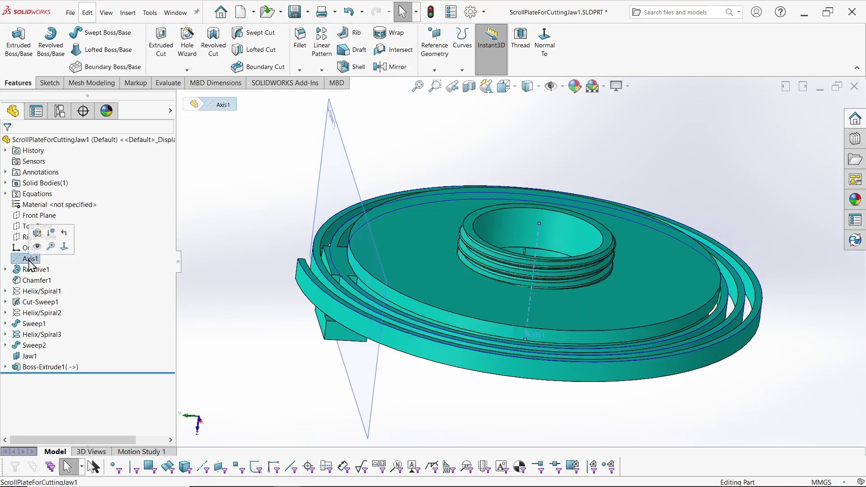
{"action": "left_click", "coordinate": [28, 242], "text": "ctrl"}
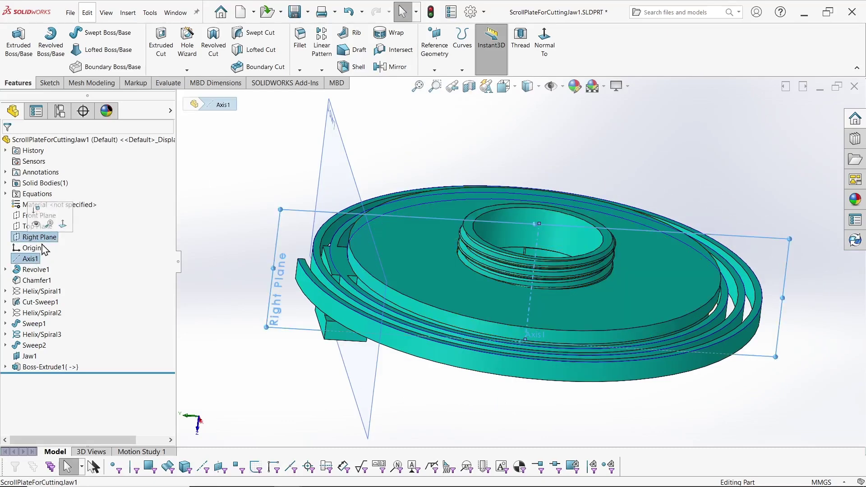
{"action": "left_click", "coordinate": [435, 47]}
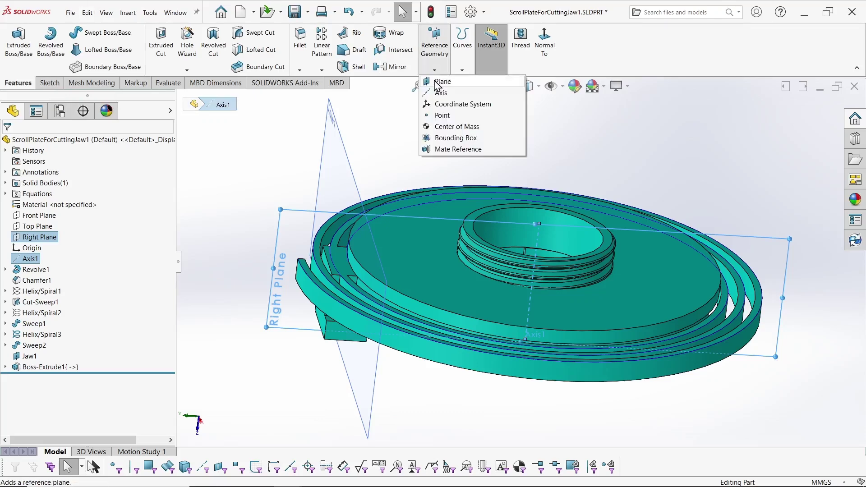
{"action": "left_click", "coordinate": [439, 85]}
{"action": "left_click", "coordinate": [12, 351]}
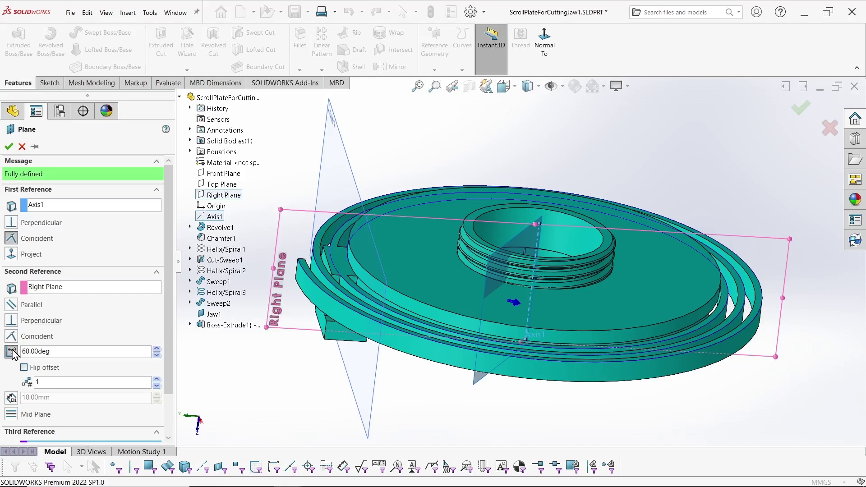
{"action": "left_click", "coordinate": [8, 147]}
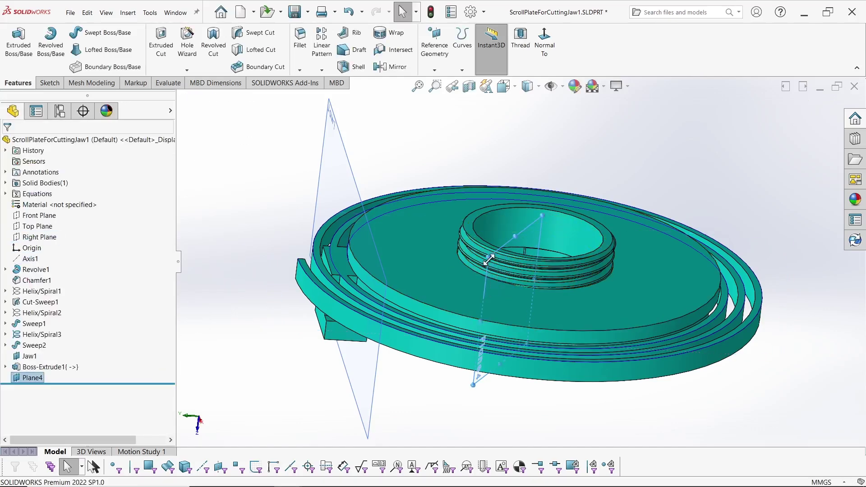
{"action": "left_click_drag", "start_coordinate": [489, 257], "coordinate": [417, 270]}
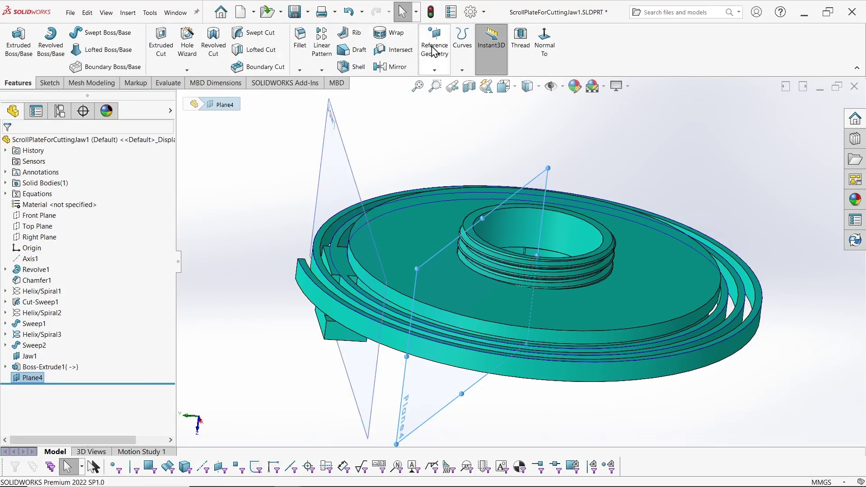
- Create a plane parallel to Plane4 and tangent to the plate's raised cylindrical face, enlarge its outline and name it Jaw2
{"action": "left_click", "coordinate": [435, 70]}
{"action": "left_click", "coordinate": [446, 81]}
{"action": "middle_click_drag", "start_coordinate": [622, 393], "coordinate": [708, 292]}
{"action": "scroll", "coordinate": [709, 291], "scroll_direction": "down", "scroll_amount": 5}
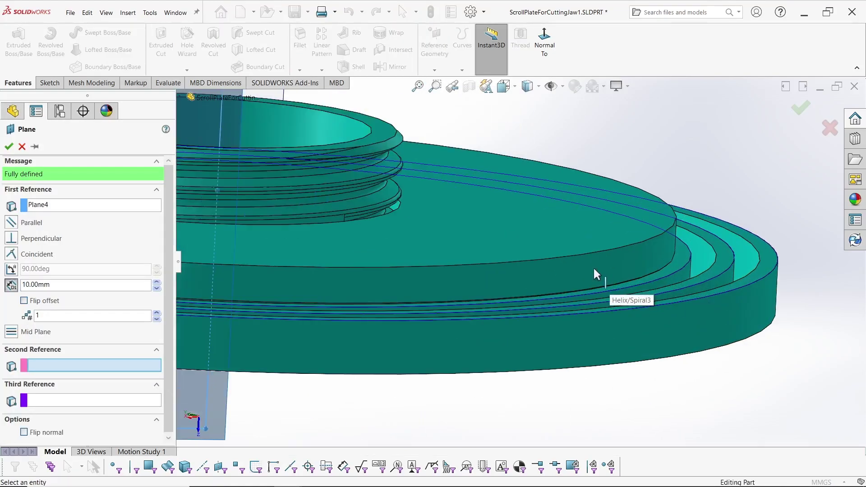
{"action": "left_click", "coordinate": [594, 275]}
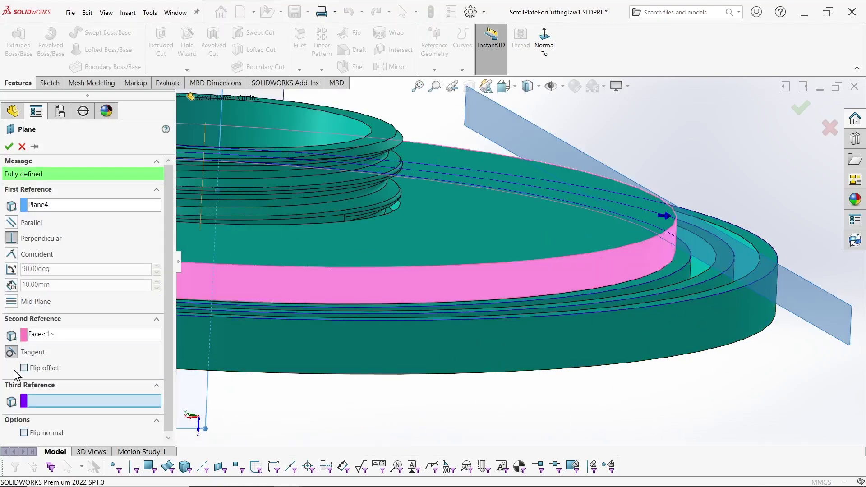
{"action": "scroll", "coordinate": [415, 318], "scroll_direction": "up", "scroll_amount": 8}
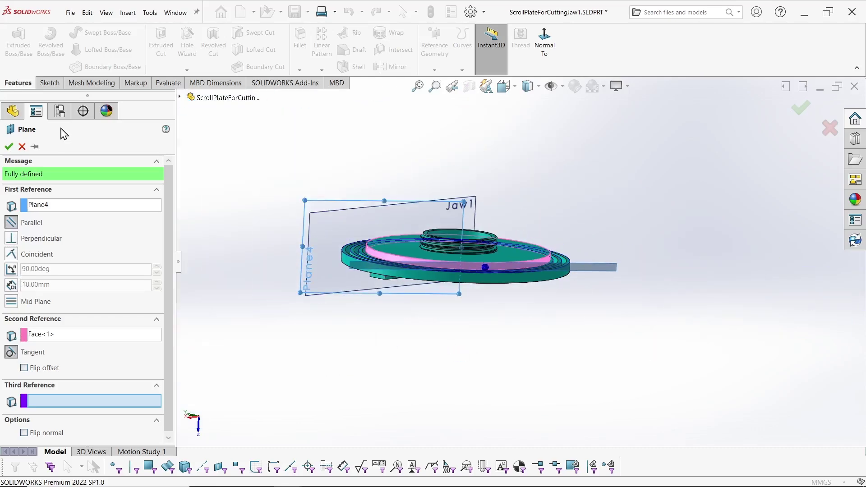
{"action": "left_click_drag", "start_coordinate": [616, 271], "coordinate": [643, 333]}
{"action": "left_click", "coordinate": [39, 390]}
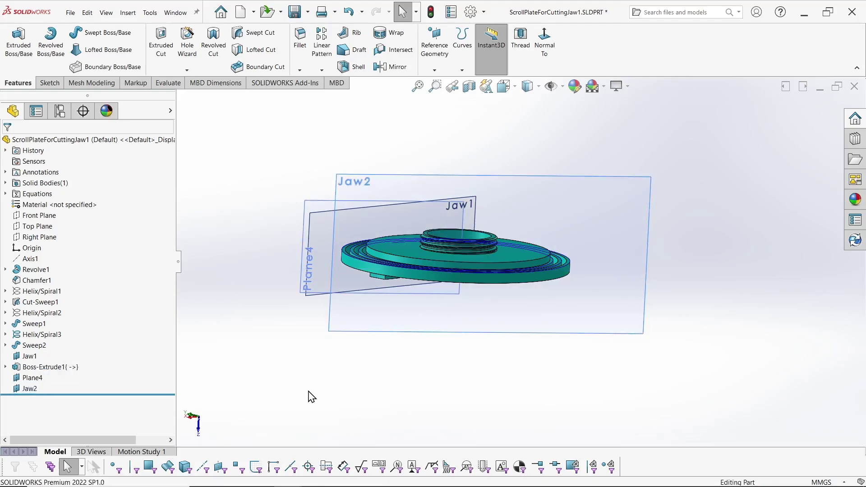
- Switch to the CuttingJaw assembly and examine the Jaw2 plane's orientation relative to the front housing's jaw slots
{"action": "key", "text": "ctrl+Tab"}
{"action": "scroll", "coordinate": [386, 365], "scroll_direction": "up", "scroll_amount": 5}
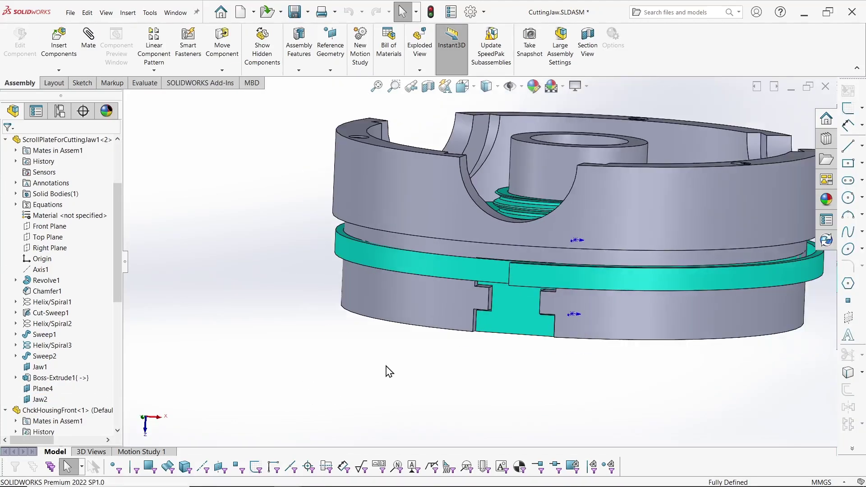
{"action": "middle_click_drag", "start_coordinate": [482, 335], "coordinate": [426, 250]}
{"action": "left_click_drag", "start_coordinate": [116, 291], "coordinate": [117, 309]}
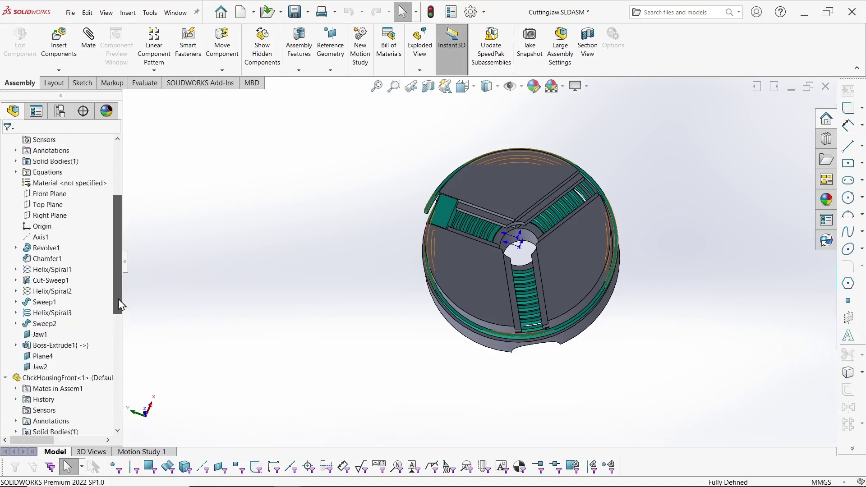
{"action": "left_click", "coordinate": [39, 323]}
{"action": "mouse_move", "coordinate": [618, 307]}
{"action": "middle_mouse_down"}
{"action": "mouse_move", "coordinate": [602, 316]}
{"action": "mouse_move", "coordinate": [610, 319]}
{"action": "middle_mouse_up"}
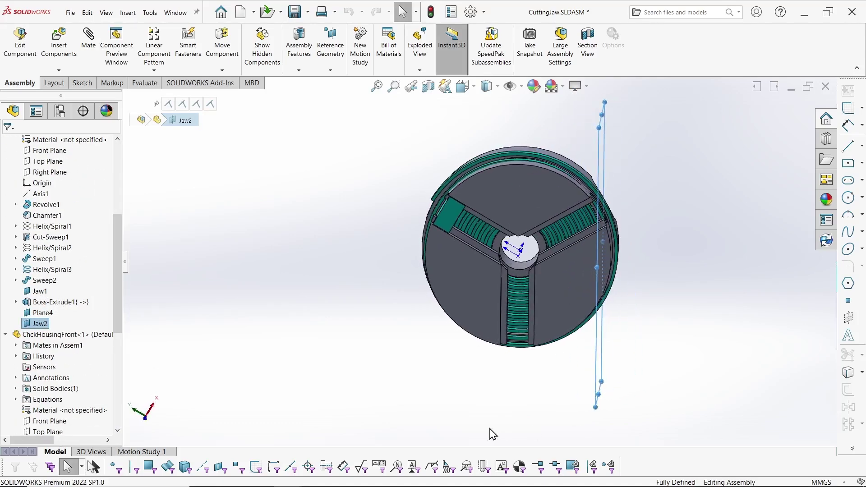
{"action": "key", "text": "ctrl+Tab"}
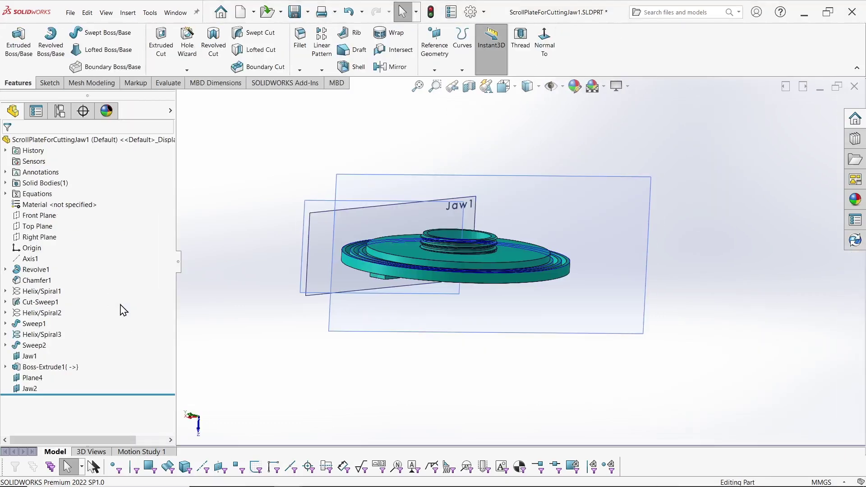
{"action": "key", "text": "ctrl+Tab"}
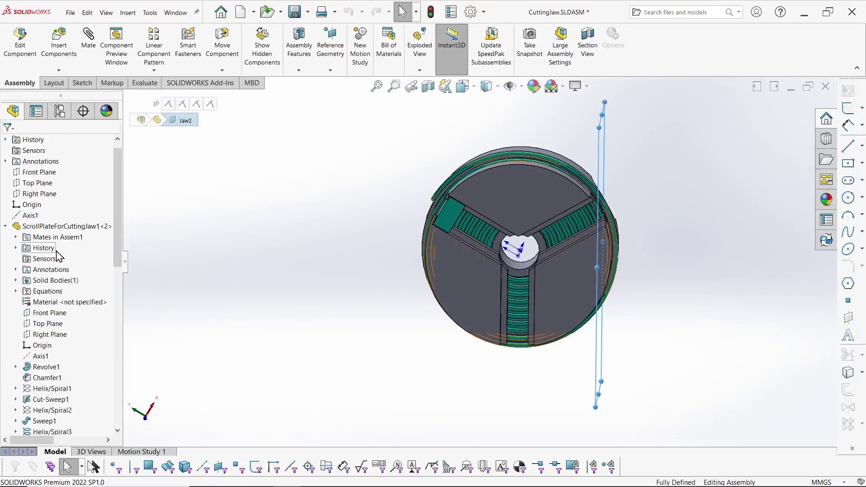
- Start editing the ScrollPlateForCuttingJaw1 component in the context of the assembly
{"action": "right_click", "coordinate": [35, 226]}
{"action": "left_click", "coordinate": [84, 138]}
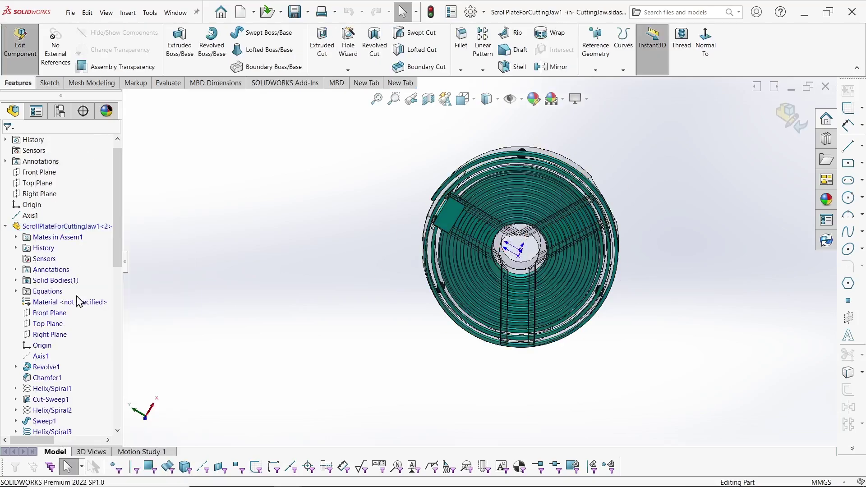
{"action": "scroll", "coordinate": [42, 311], "scroll_direction": "down", "scroll_amount": 5}
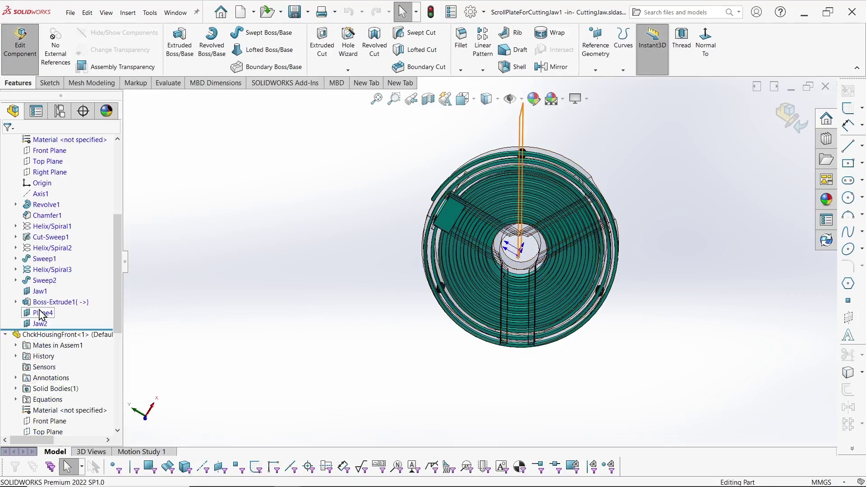
- Set Plane4's angle to 120 degrees and check the Jaw2 plane's orientation against the front housing's jaw slots
{"action": "left_click", "coordinate": [42, 314]}
{"action": "scroll", "coordinate": [491, 225], "scroll_direction": "down", "scroll_amount": 7}
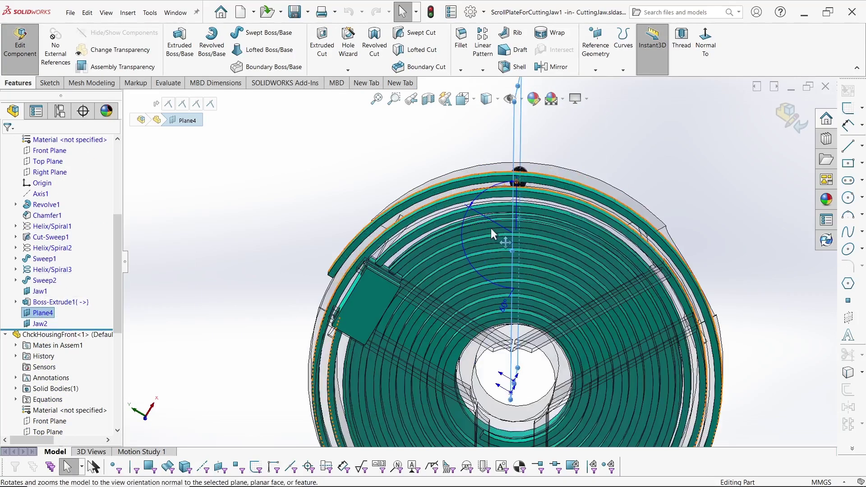
{"action": "double_click", "coordinate": [525, 371]}
{"action": "type", "text": "120"}
{"action": "key", "text": "Return"}
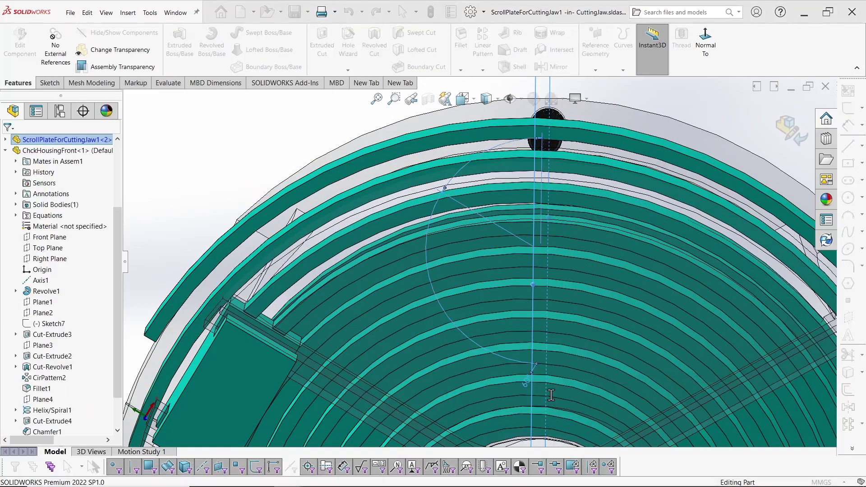
{"action": "scroll", "coordinate": [485, 313], "scroll_direction": "up", "scroll_amount": 5}
{"action": "left_click", "coordinate": [358, 201]}
{"action": "scroll", "coordinate": [447, 321], "scroll_direction": "up", "scroll_amount": 5}
{"action": "scroll", "coordinate": [419, 351], "scroll_direction": "down", "scroll_amount": 2}
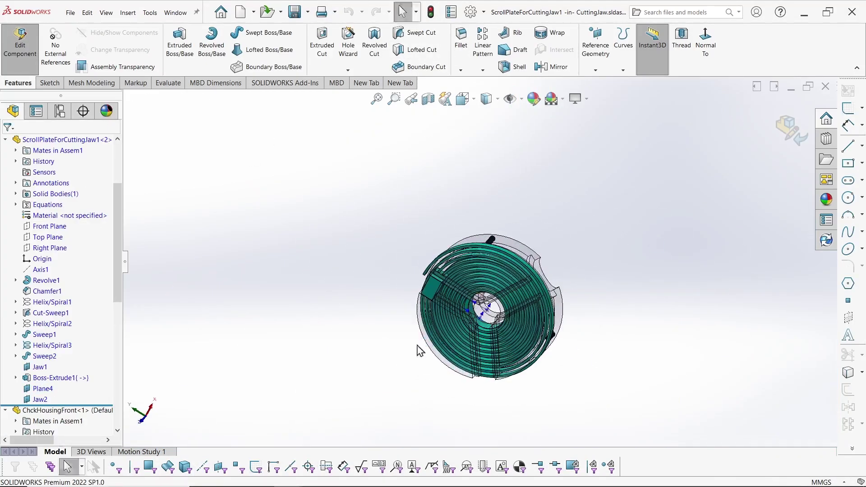
{"action": "left_click", "coordinate": [44, 403]}
{"action": "middle_click_drag", "start_coordinate": [386, 300], "coordinate": [499, 388]}
{"action": "scroll", "coordinate": [473, 381], "scroll_direction": "down", "scroll_amount": 4}
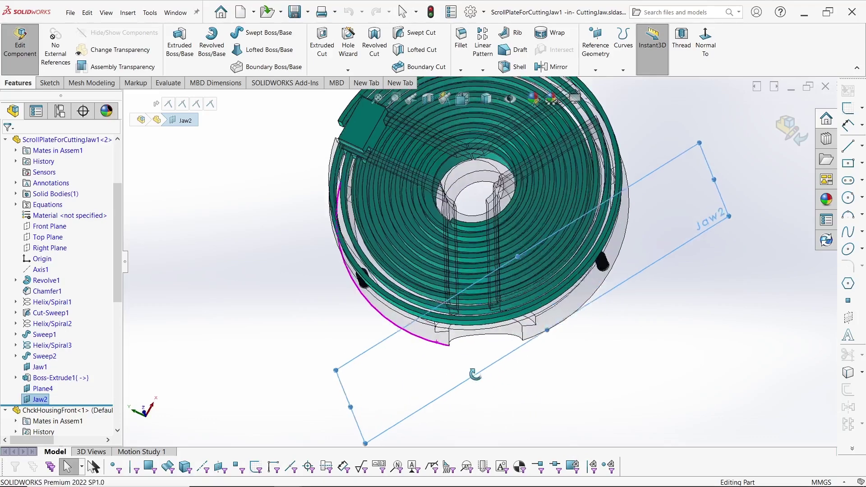
{"action": "middle_click_drag", "start_coordinate": [473, 329], "coordinate": [501, 325]}
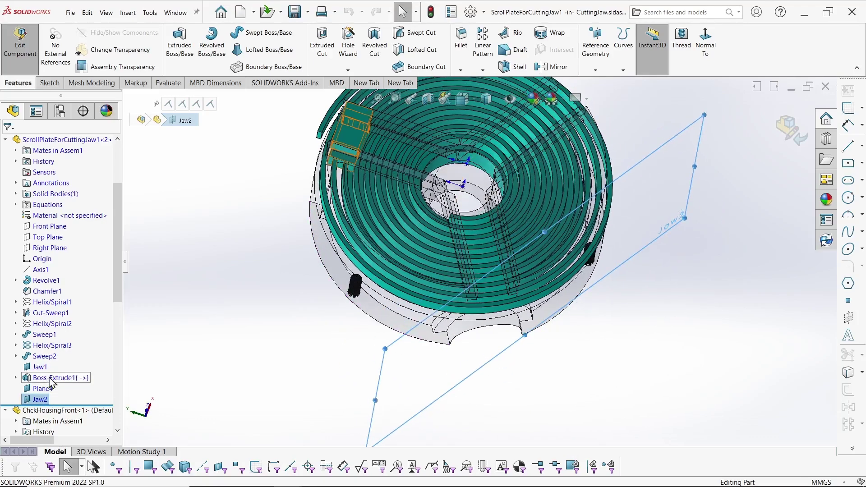
- Set Plane4's angle to 240 degrees
{"action": "left_click", "coordinate": [43, 389]}
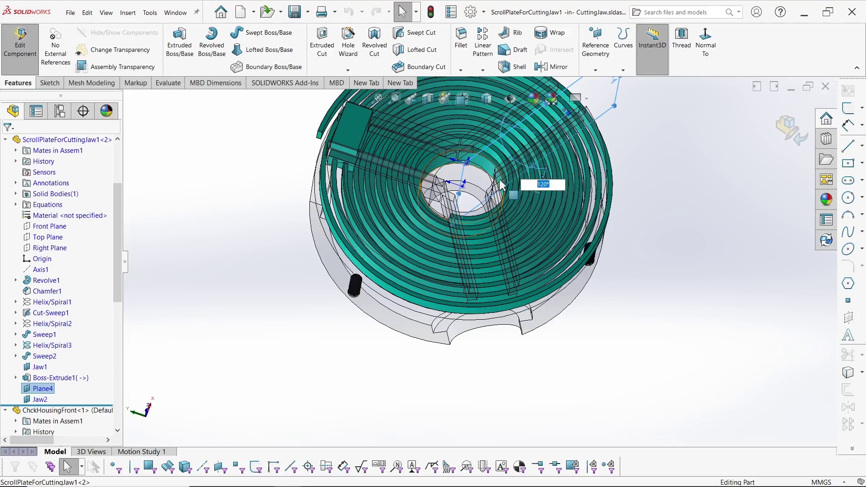
{"action": "type", "text": "5"}
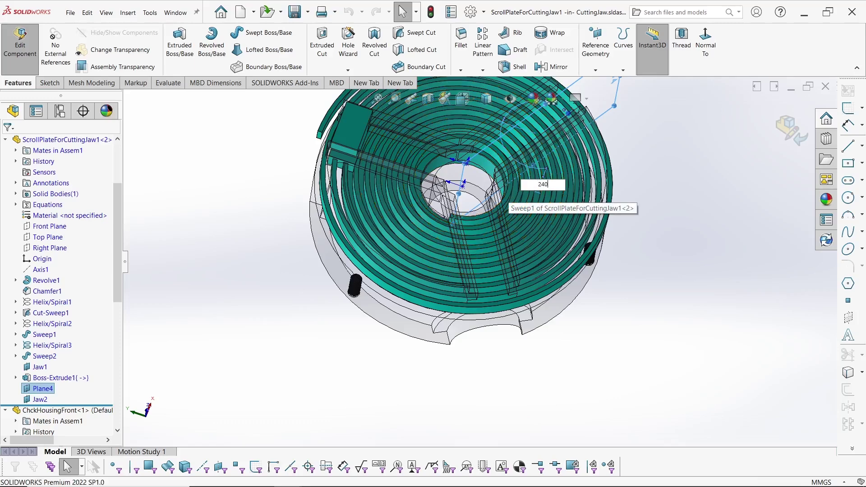
{"action": "key", "text": "Return"}
{"action": "left_click", "coordinate": [681, 355]}
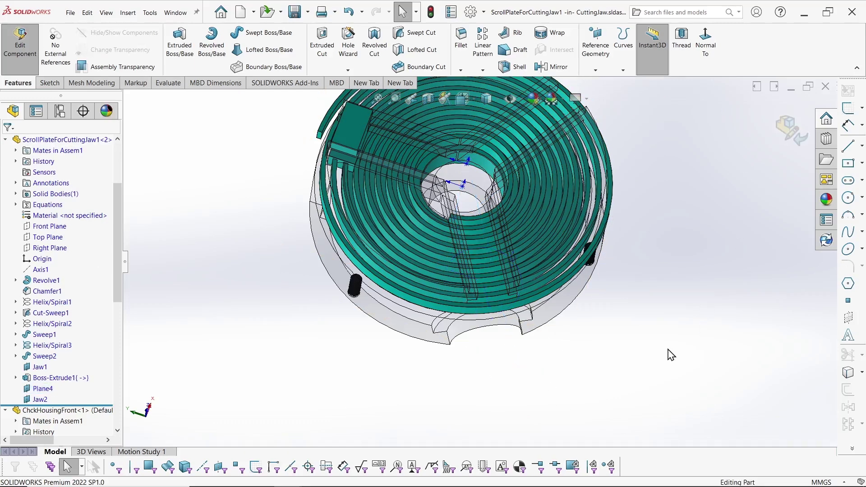
- Redefine the Jaw2 plane as perpendicular to Plane4 and flip its tangent offset to the opposite side of the cylindrical face
{"action": "left_click", "coordinate": [40, 400]}
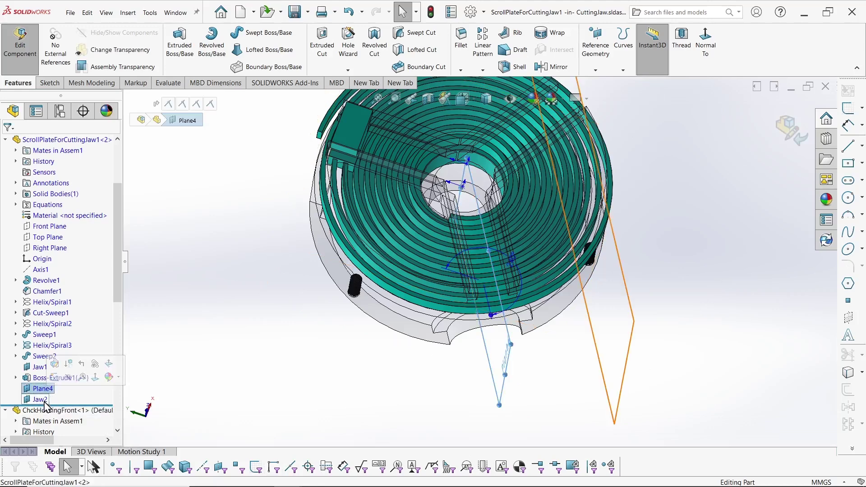
{"action": "right_click", "coordinate": [42, 401]}
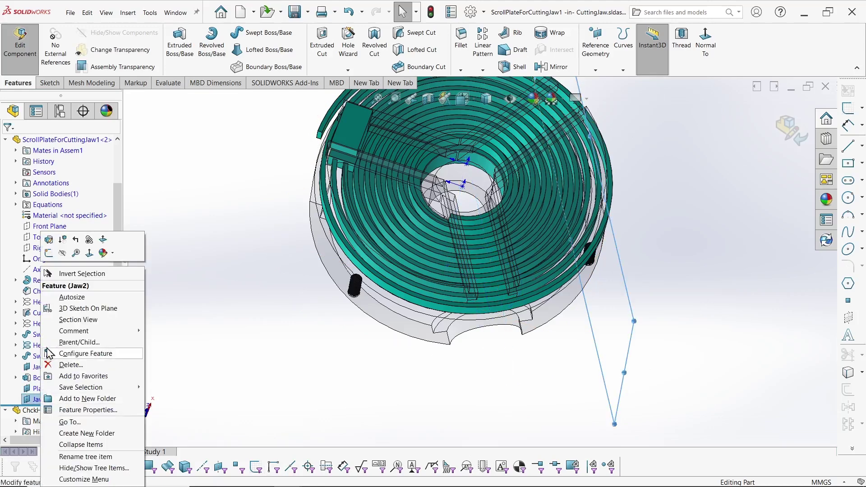
{"action": "left_click", "coordinate": [49, 240]}
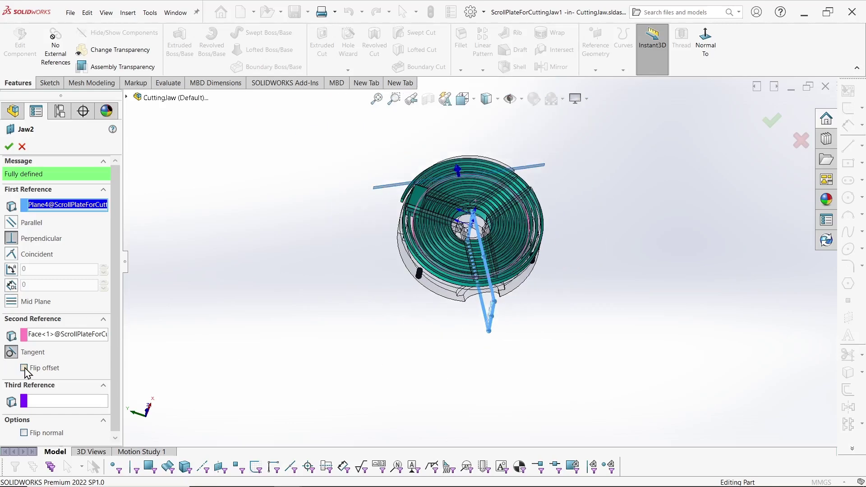
{"action": "key", "text": "Return"}
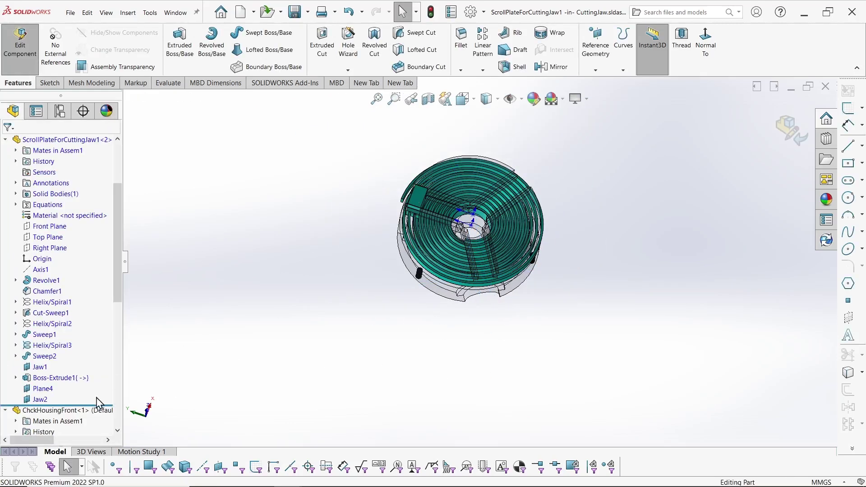
- Enlarge the Jaw2 plane's displayed outline beyond the housing and start a sketch on the plane
{"action": "left_click_drag", "start_coordinate": [338, 221], "coordinate": [288, 161]}
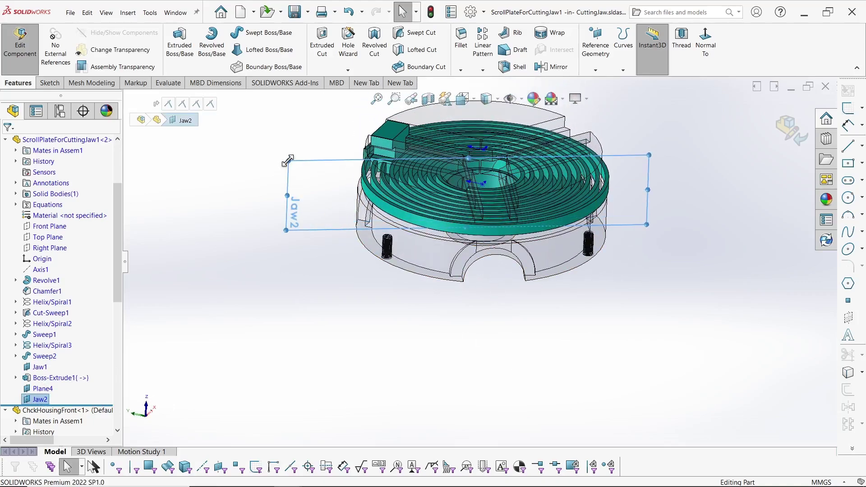
{"action": "left_click_drag", "start_coordinate": [651, 229], "coordinate": [674, 299]}
{"action": "scroll", "coordinate": [545, 243], "scroll_direction": "down", "scroll_amount": 3}
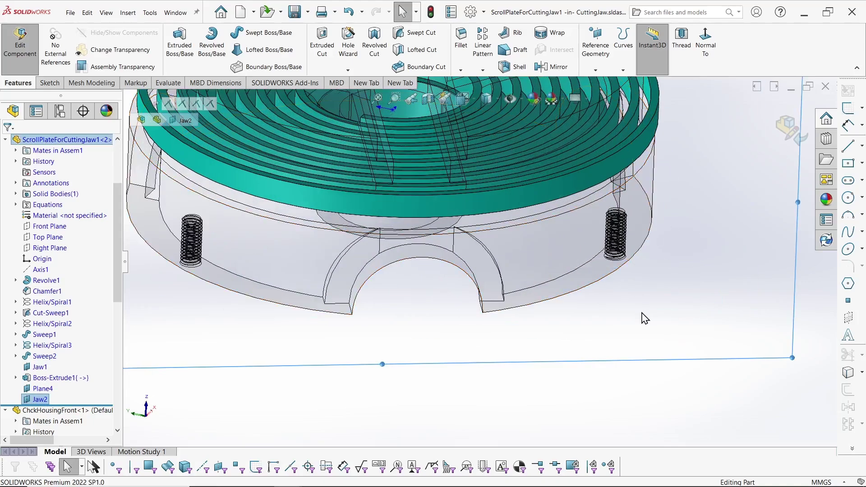
{"action": "scroll", "coordinate": [658, 244], "scroll_direction": "up", "scroll_amount": 3}
{"action": "left_click", "coordinate": [50, 83]}
{"action": "left_click", "coordinate": [175, 45]}
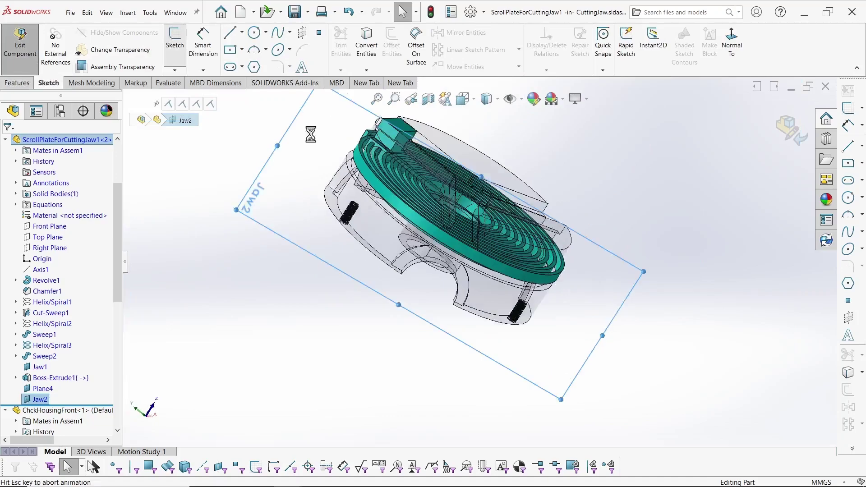
{"action": "scroll", "coordinate": [545, 246], "scroll_direction": "down", "scroll_amount": 5}
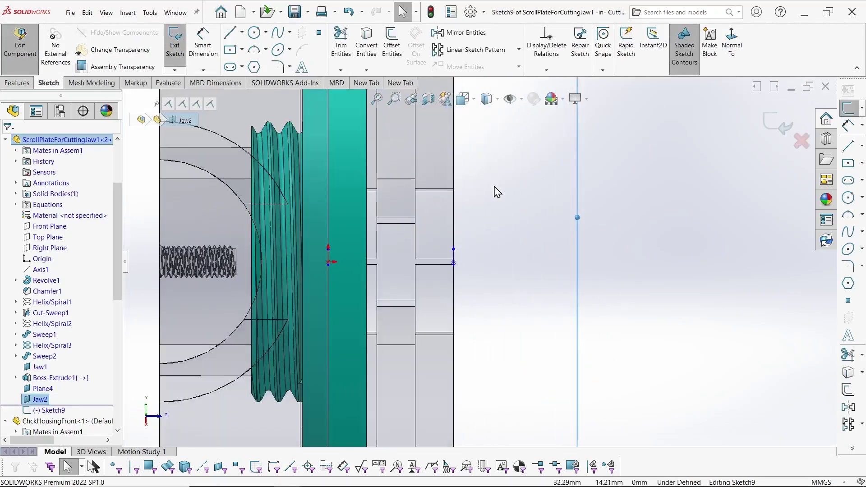
- Convert the five stepped edges along one side of the front housing's jaw slot into the sketch and exit it
{"action": "middle_click_drag", "start_coordinate": [494, 191], "coordinate": [537, 231]}
{"action": "left_click_drag", "start_coordinate": [537, 231], "coordinate": [342, 191]}
{"action": "key", "text": "Escape"}
{"action": "left_click", "coordinate": [366, 45]}
{"action": "scroll", "coordinate": [353, 204], "scroll_direction": "down", "scroll_amount": 6}
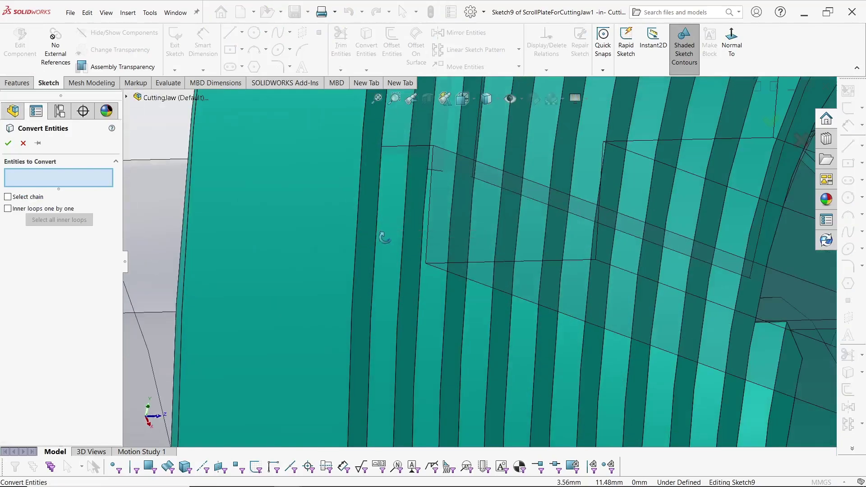
{"action": "scroll", "coordinate": [499, 246], "scroll_direction": "up", "scroll_amount": 4}
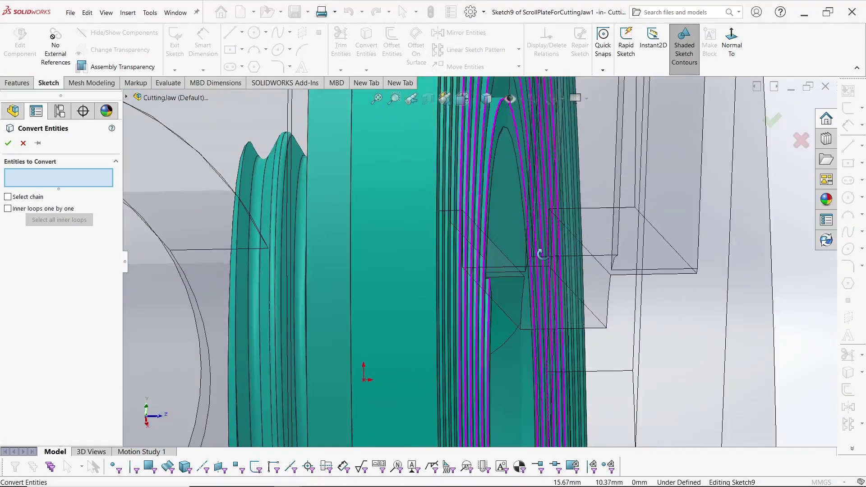
{"action": "scroll", "coordinate": [553, 256], "scroll_direction": "down", "scroll_amount": 2}
{"action": "scroll", "coordinate": [676, 304], "scroll_direction": "up", "scroll_amount": 3}
{"action": "scroll", "coordinate": [526, 310], "scroll_direction": "down", "scroll_amount": 3}
{"action": "left_click", "coordinate": [531, 305]}
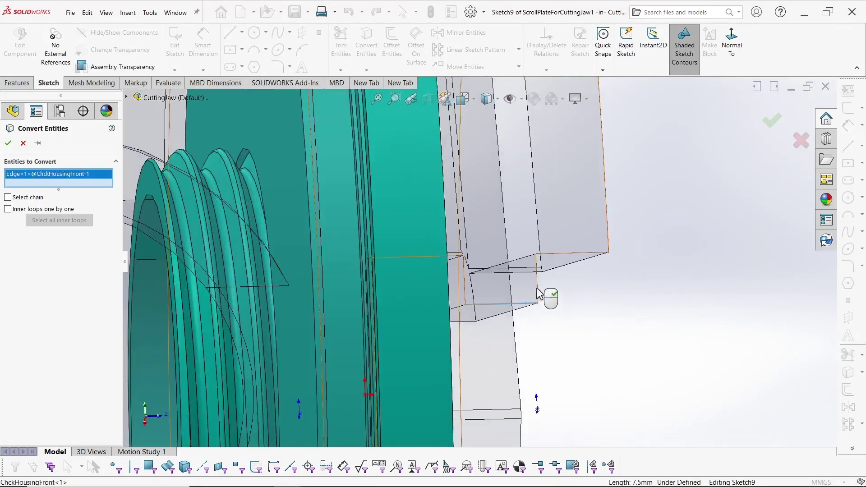
{"action": "left_click", "coordinate": [555, 254]}
{"action": "left_click", "coordinate": [466, 285]}
{"action": "left_click", "coordinate": [453, 257]}
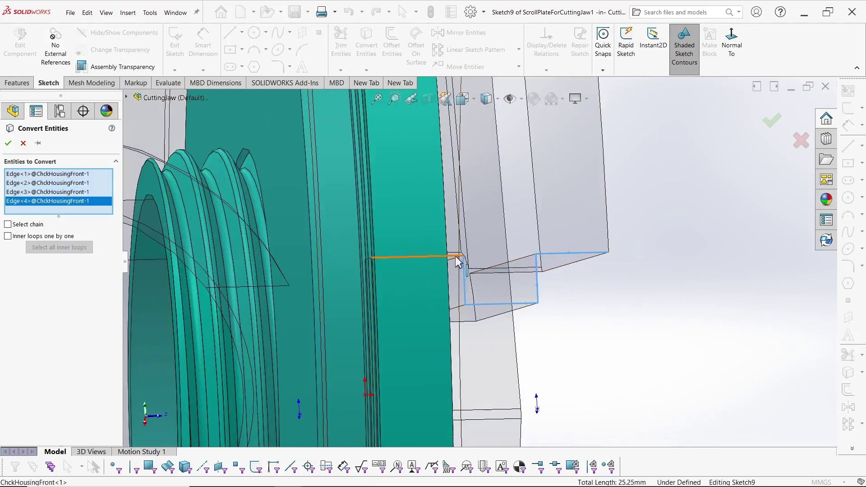
{"action": "left_click", "coordinate": [235, 208]}
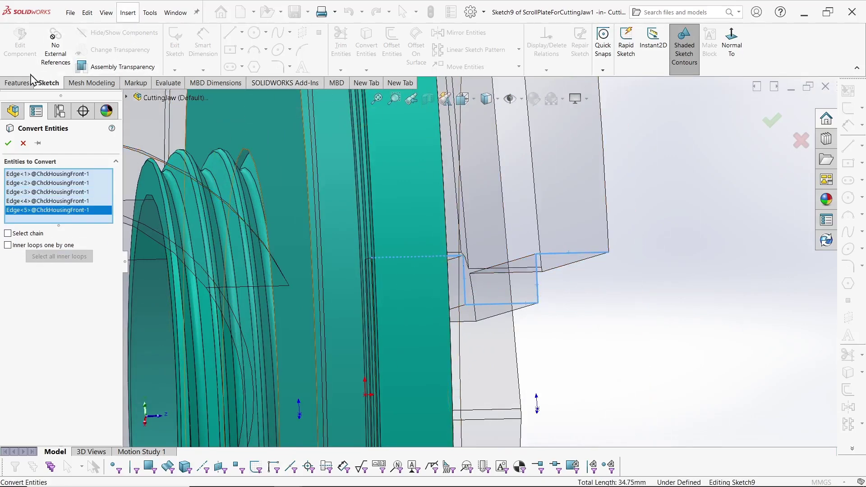
{"action": "left_click", "coordinate": [7, 142]}
{"action": "left_click", "coordinate": [772, 120]}
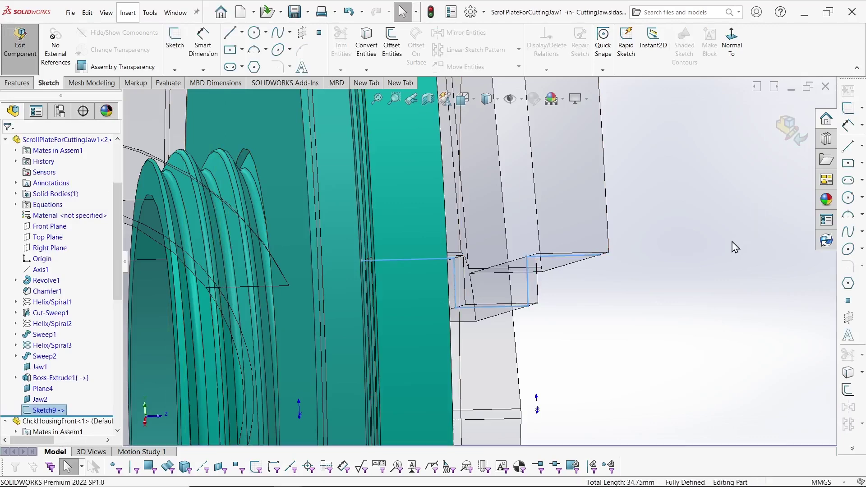
- Leave in-context editing, open the scroll plate part in its own window and open Sketch9 for editing
{"action": "left_click", "coordinate": [787, 130]}
{"action": "right_click", "coordinate": [552, 189]}
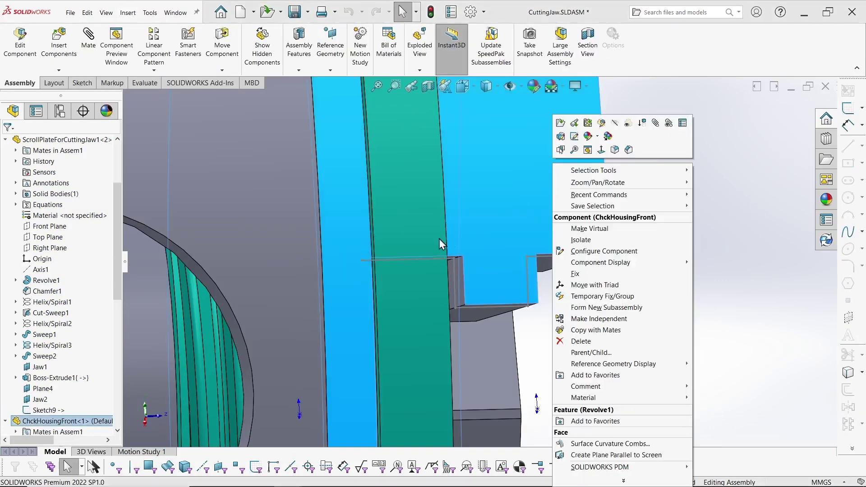
{"action": "left_click", "coordinate": [413, 223]}
{"action": "right_click", "coordinate": [418, 158]}
{"action": "left_click", "coordinate": [421, 145]}
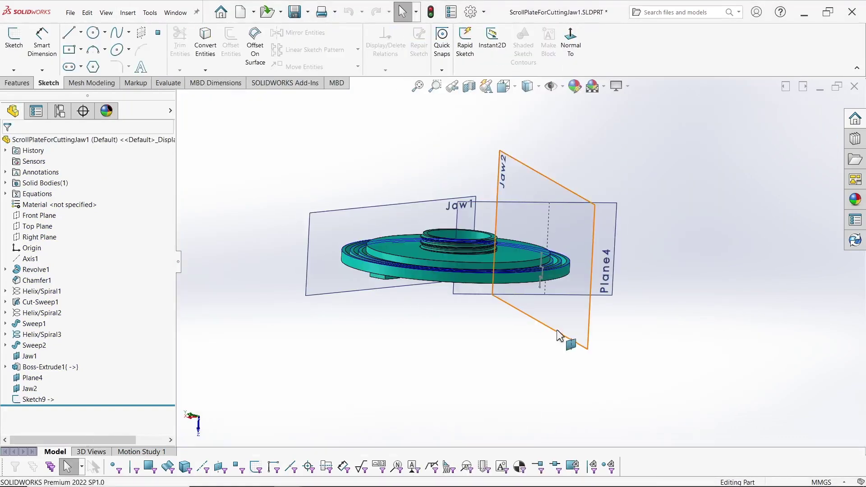
{"action": "right_click", "coordinate": [40, 398]}
{"action": "left_click", "coordinate": [43, 265]}
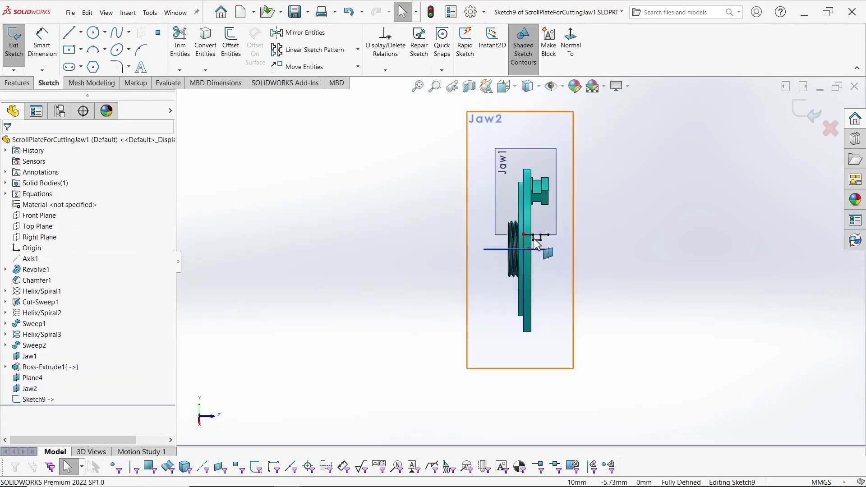
- Offset the converted slot profile by 0.50 mm, reversed toward the jaw's centre
{"action": "left_click", "coordinate": [231, 43]}
{"action": "left_click", "coordinate": [451, 252]}
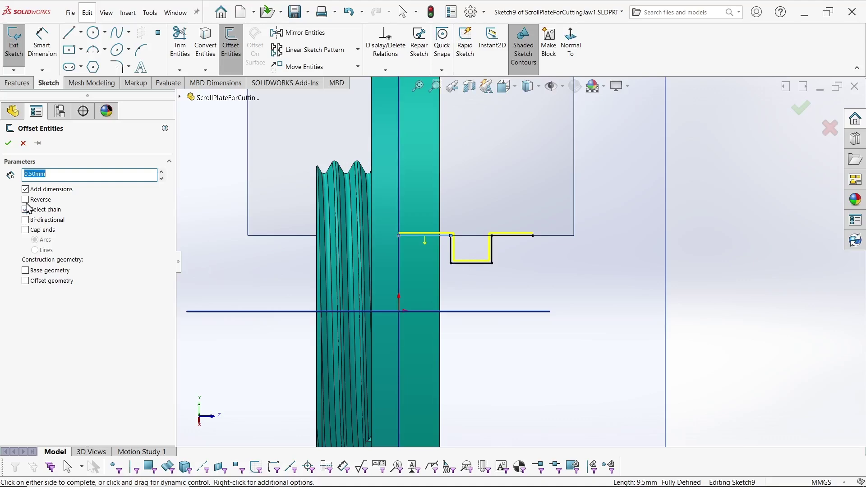
{"action": "left_click", "coordinate": [8, 143]}
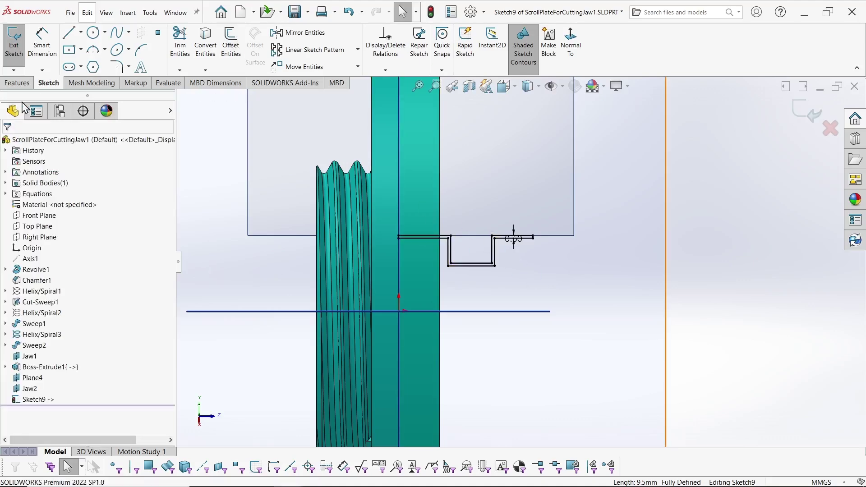
- Draw a vertical line from the plate-side end of the offset profile down to the jaw's horizontal centre axis
{"action": "left_click", "coordinate": [70, 38]}
{"action": "scroll", "coordinate": [404, 246], "scroll_direction": "down", "scroll_amount": 5}
{"action": "left_click", "coordinate": [398, 229]}
{"action": "scroll", "coordinate": [421, 341], "scroll_direction": "up", "scroll_amount": 3}
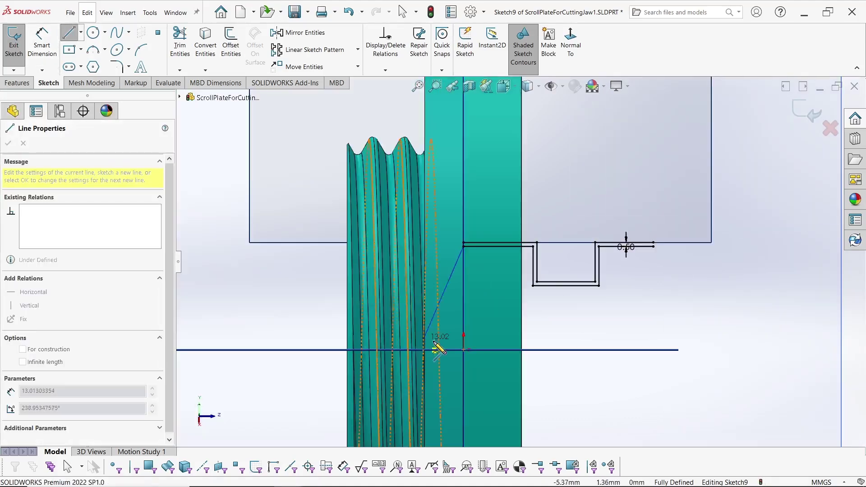
{"action": "left_click", "coordinate": [464, 350]}
{"action": "key", "text": "Escape"}
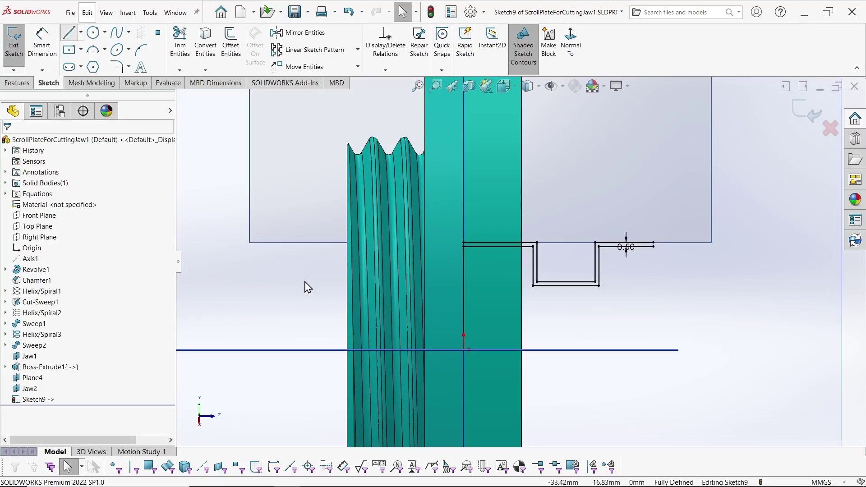
- Draw a horizontal line across the plate along the jaw's centre axis and make it construction geometry
{"action": "scroll", "coordinate": [519, 260], "scroll_direction": "up", "scroll_amount": 3}
{"action": "left_click", "coordinate": [305, 304]}
{"action": "left_click", "coordinate": [618, 304]}
{"action": "key", "text": "Escape"}
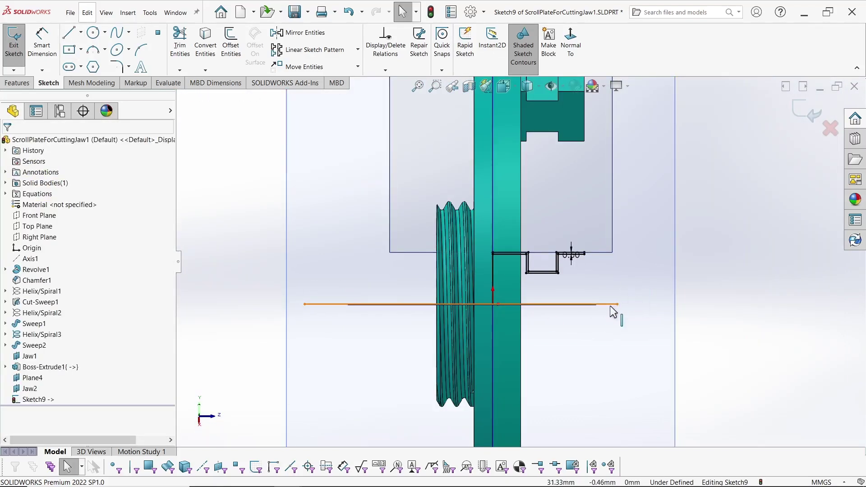
{"action": "left_click", "coordinate": [611, 305]}
{"action": "left_click", "coordinate": [41, 316]}
{"action": "left_click", "coordinate": [599, 285]}
{"action": "scroll", "coordinate": [599, 285], "scroll_direction": "up", "scroll_amount": 6}
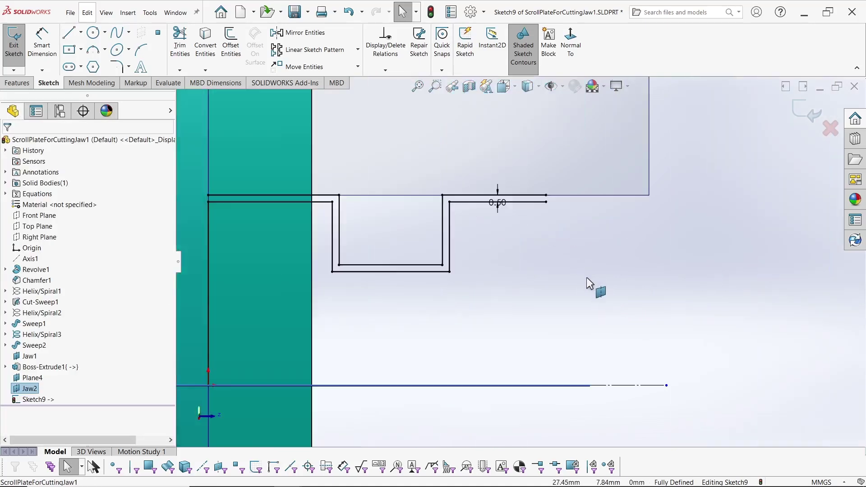
- Draw a vertical line from the offset profile's outer end down to the horizontal centreline
{"action": "key", "text": "l"}
{"action": "left_click", "coordinate": [546, 201]}
{"action": "left_click", "coordinate": [546, 385]}
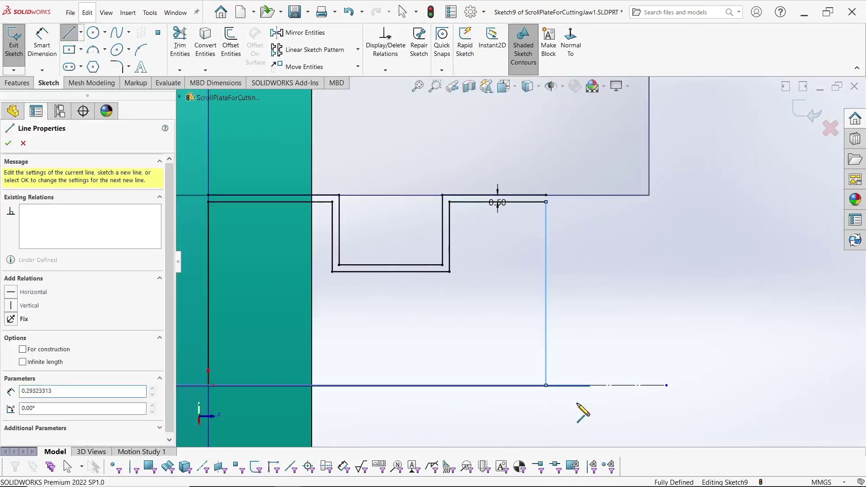
{"action": "key", "text": "Escape"}
- Convert the five original slot profile lines lying outside the 0.50 mm offset into construction geometry
{"action": "left_click", "coordinate": [460, 195]}
{"action": "left_click", "coordinate": [411, 265], "text": "ctrl"}
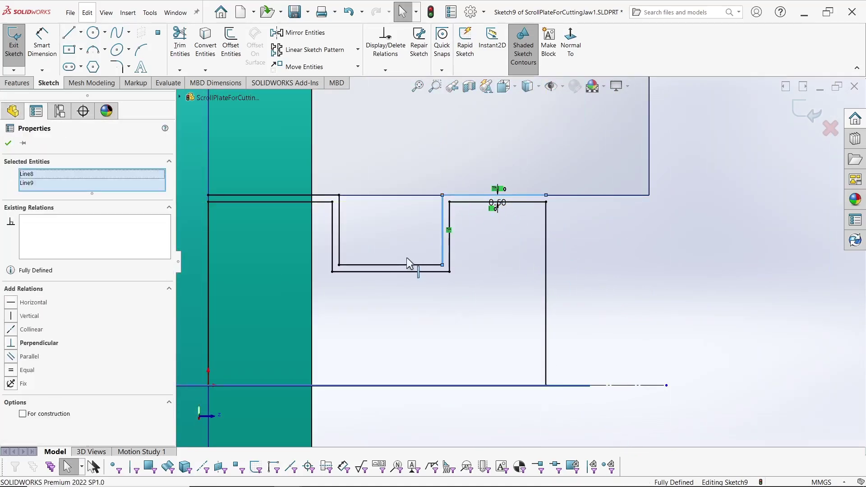
{"action": "left_click", "coordinate": [339, 232], "text": "ctrl"}
{"action": "left_click", "coordinate": [302, 194], "text": "ctrl"}
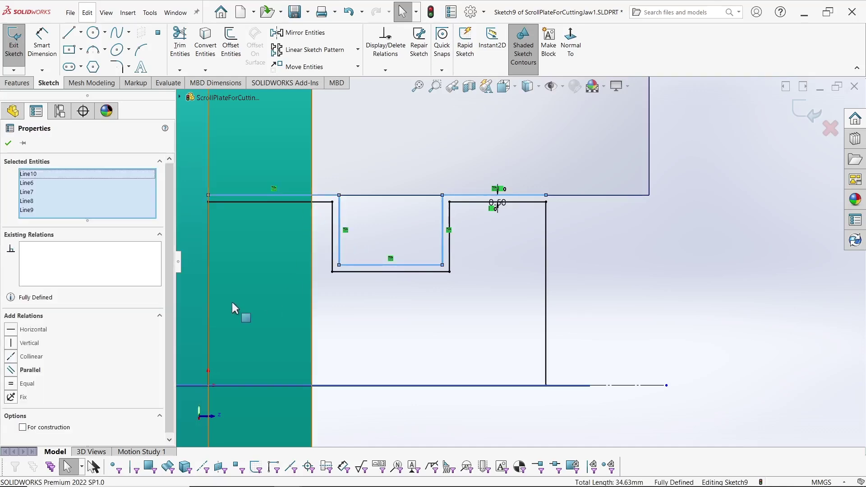
{"action": "left_click", "coordinate": [23, 428]}
{"action": "left_click", "coordinate": [652, 297]}
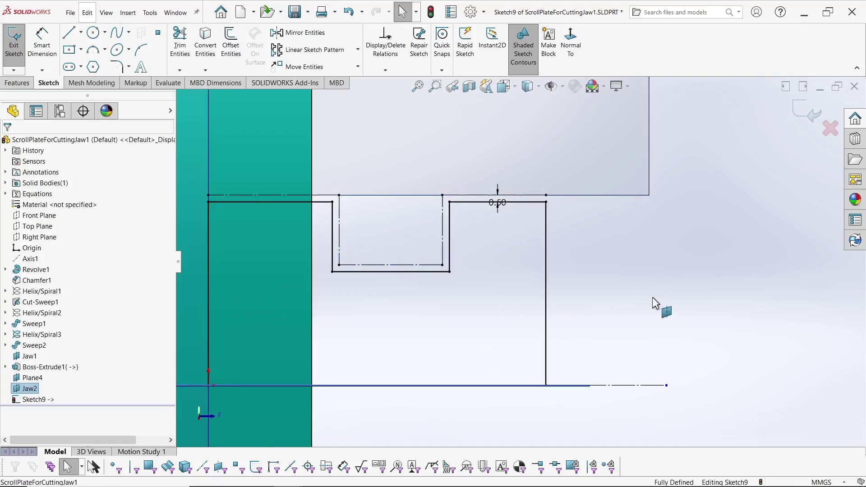
- Mirror the five offset profile lines and both vertical end lines about the jaw's horizontal centreline
{"action": "scroll", "coordinate": [652, 297], "scroll_direction": "down", "scroll_amount": 3}
{"action": "scroll", "coordinate": [496, 368], "scroll_direction": "up", "scroll_amount": 2}
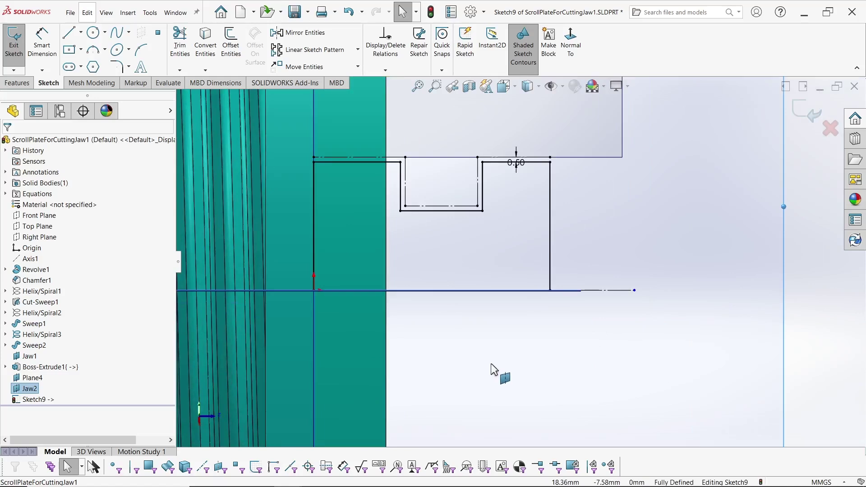
{"action": "left_click", "coordinate": [314, 232]}
{"action": "left_click", "coordinate": [364, 161], "text": "ctrl"}
{"action": "left_click", "coordinate": [400, 190], "text": "ctrl"}
{"action": "left_click", "coordinate": [425, 211], "text": "ctrl"}
{"action": "left_click", "coordinate": [482, 198], "text": "ctrl"}
{"action": "left_click", "coordinate": [497, 162], "text": "ctrl"}
{"action": "left_click", "coordinate": [549, 209], "text": "ctrl"}
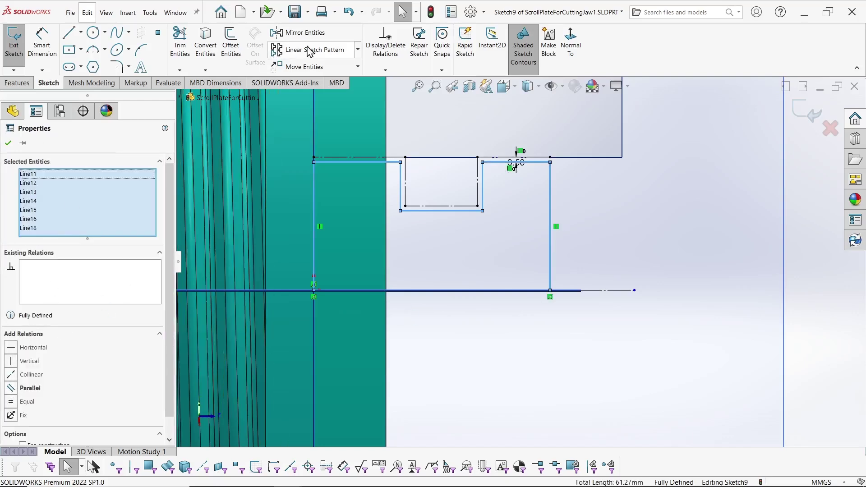
{"action": "left_click", "coordinate": [298, 32]}
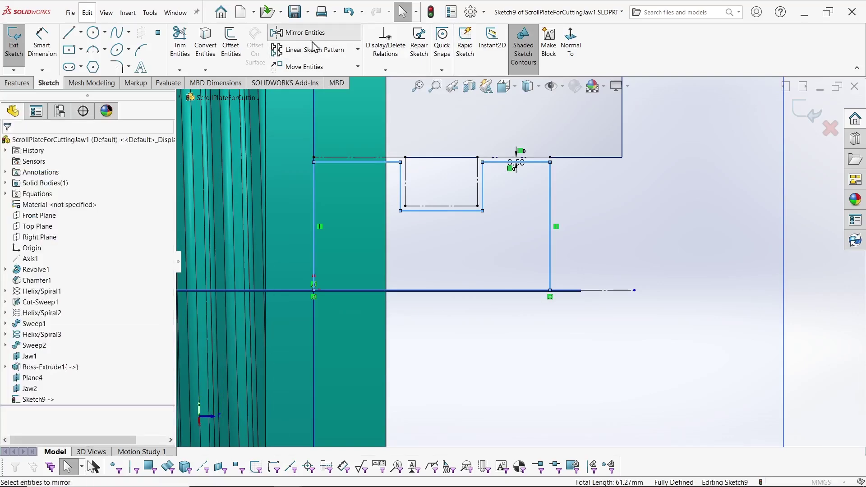
{"action": "left_click", "coordinate": [606, 291]}
{"action": "left_click", "coordinate": [8, 143]}
{"action": "scroll", "coordinate": [551, 278], "scroll_direction": "up", "scroll_amount": 5}
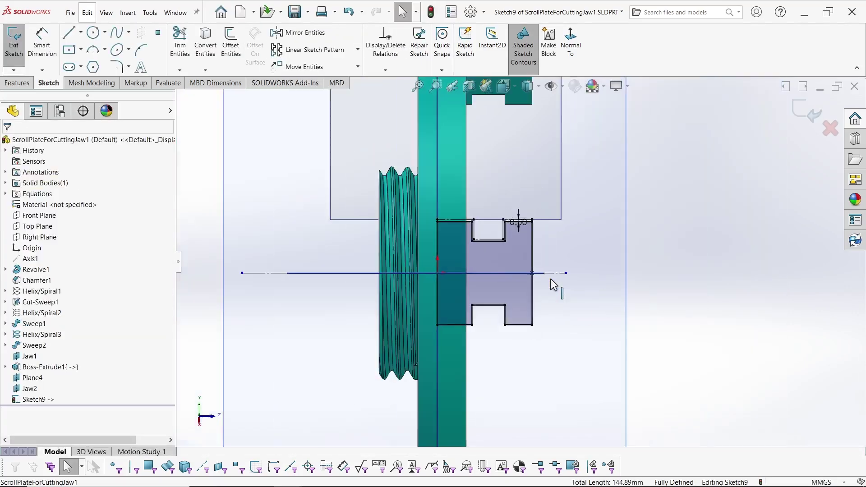
- Close the jaw sketch and extrude its closed profile as the second jaw boss on the scroll plate
{"action": "left_click", "coordinate": [799, 108]}
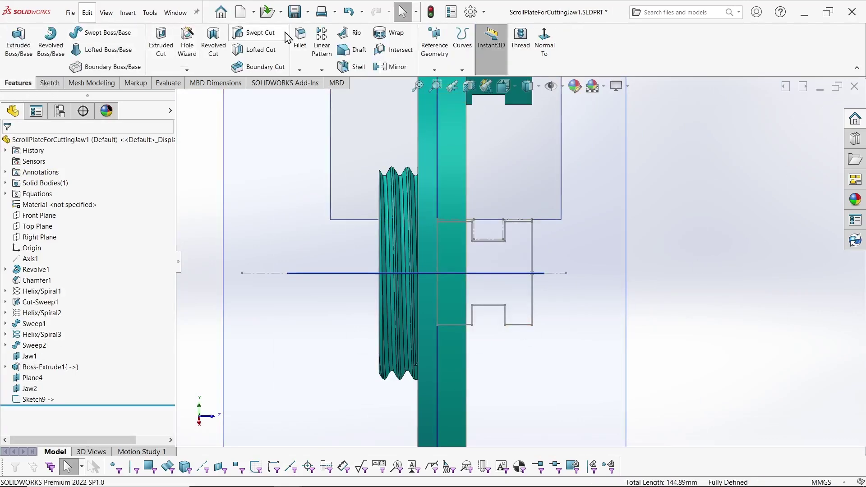
{"action": "left_click", "coordinate": [19, 43]}
{"action": "left_click", "coordinate": [180, 97]}
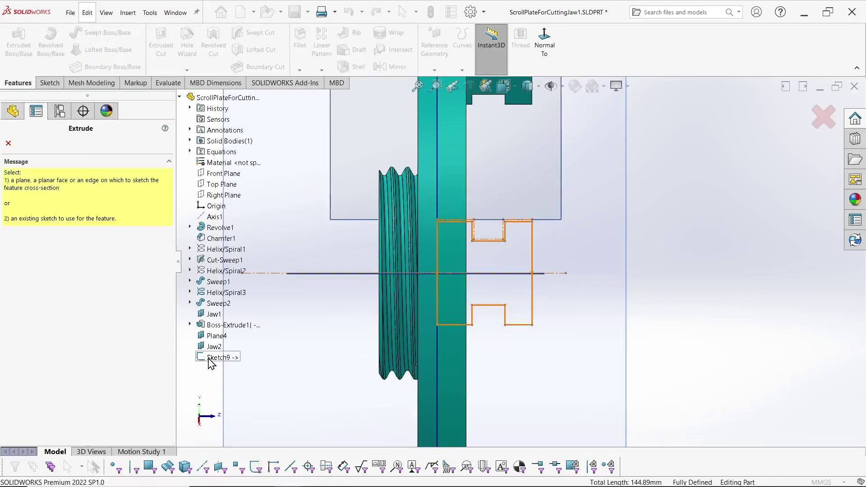
{"action": "left_click", "coordinate": [218, 357]}
{"action": "key", "text": "Return"}
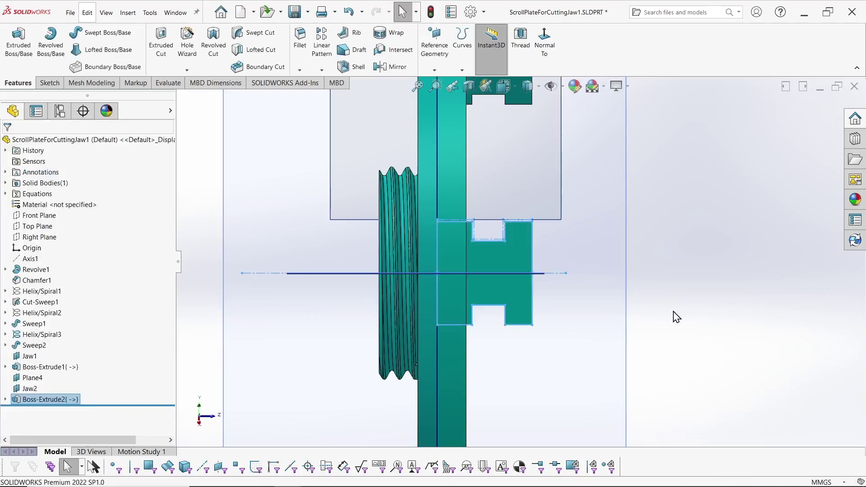
- Examine the second jaw on the scroll plate and inspect its fit in the front housing slot in the CuttingJaw assembly
{"action": "middle_click_drag", "start_coordinate": [673, 311], "coordinate": [626, 280]}
{"action": "scroll", "coordinate": [631, 272], "scroll_direction": "up", "scroll_amount": 3}
{"action": "scroll", "coordinate": [751, 272], "scroll_direction": "down", "scroll_amount": 4}
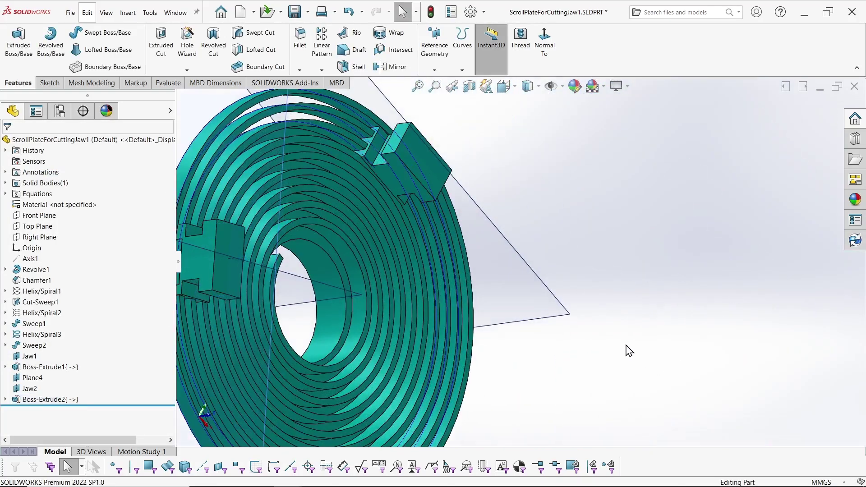
{"action": "scroll", "coordinate": [630, 351], "scroll_direction": "up", "scroll_amount": 3}
{"action": "key", "text": "ctrl+Tab"}
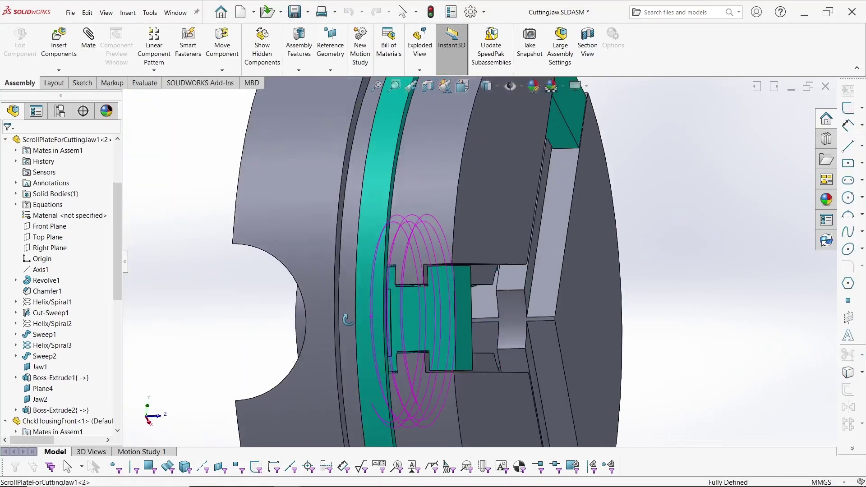
{"action": "middle_click_drag", "start_coordinate": [347, 319], "coordinate": [286, 317]}
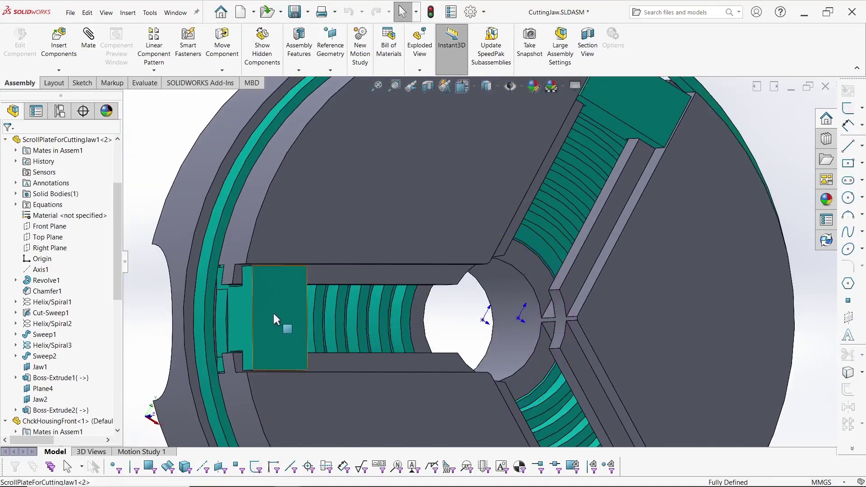
{"action": "scroll", "coordinate": [286, 318], "scroll_direction": "up", "scroll_amount": 6}
{"action": "middle_click_drag", "start_coordinate": [518, 391], "coordinate": [531, 355]}
{"action": "scroll", "coordinate": [542, 357], "scroll_direction": "down", "scroll_amount": 3}
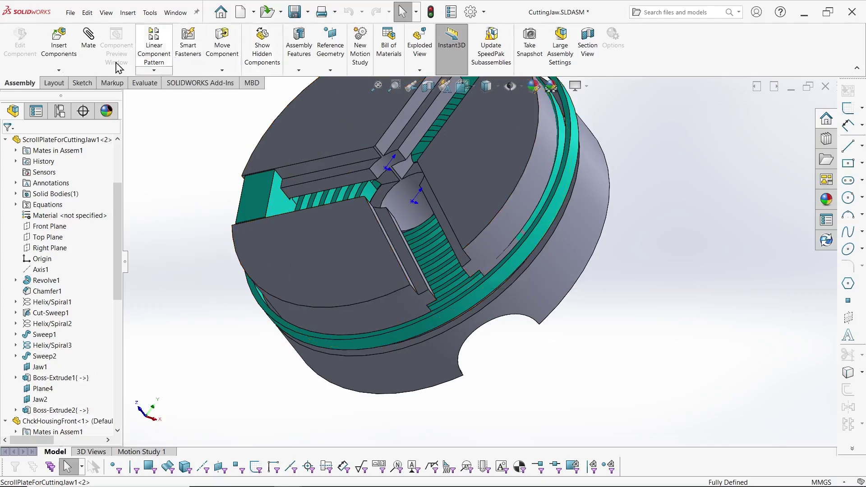
- Edit the scroll plate within the assembly and create a plane through Axis1 at 120° to the Right Plane
{"action": "right_click", "coordinate": [470, 298]}
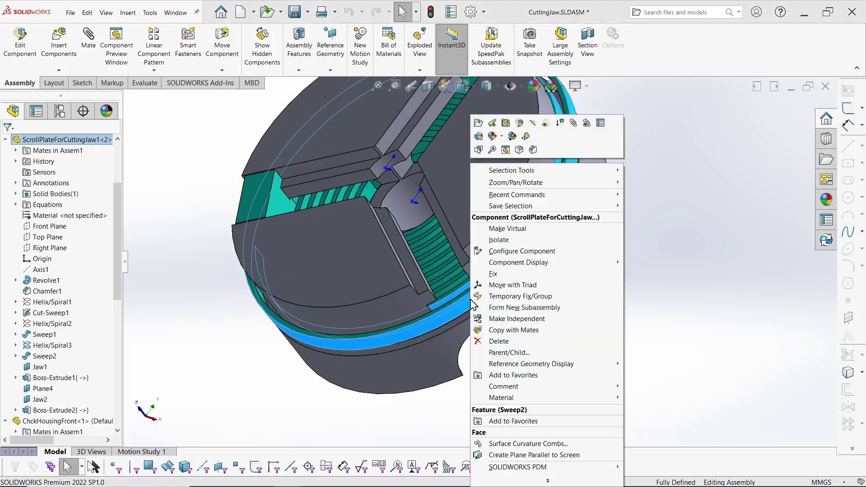
{"action": "left_click", "coordinate": [520, 124]}
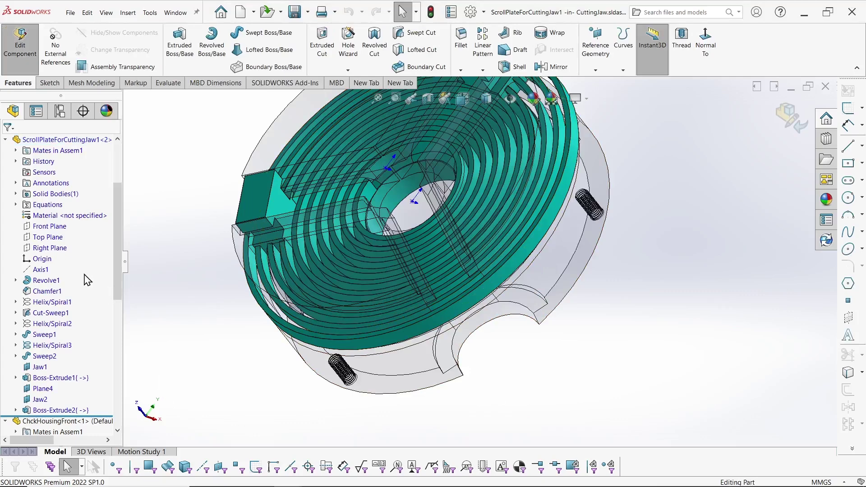
{"action": "left_click", "coordinate": [48, 250]}
{"action": "left_click", "coordinate": [46, 270], "text": "ctrl"}
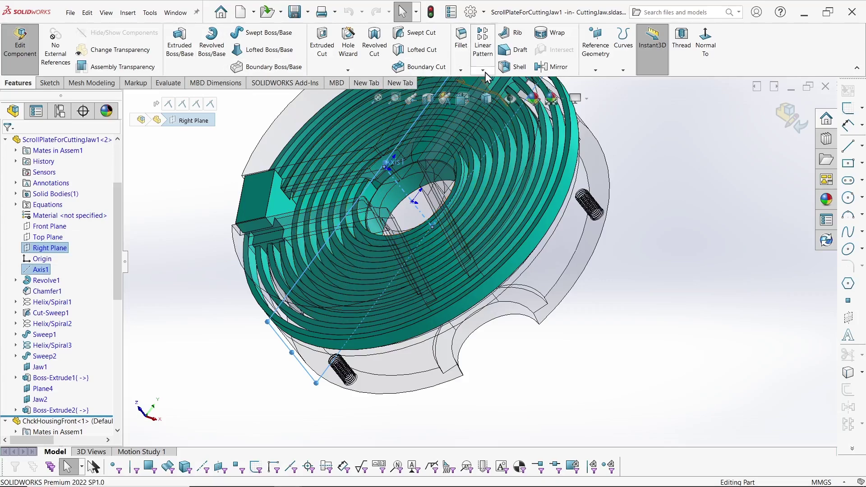
{"action": "left_click", "coordinate": [596, 70]}
{"action": "left_click", "coordinate": [603, 83]}
{"action": "mouse_move", "coordinate": [595, 361]}
{"action": "middle_mouse_down"}
{"action": "mouse_move", "coordinate": [569, 384]}
{"action": "mouse_move", "coordinate": [559, 426]}
{"action": "mouse_move", "coordinate": [586, 371]}
{"action": "middle_mouse_up"}
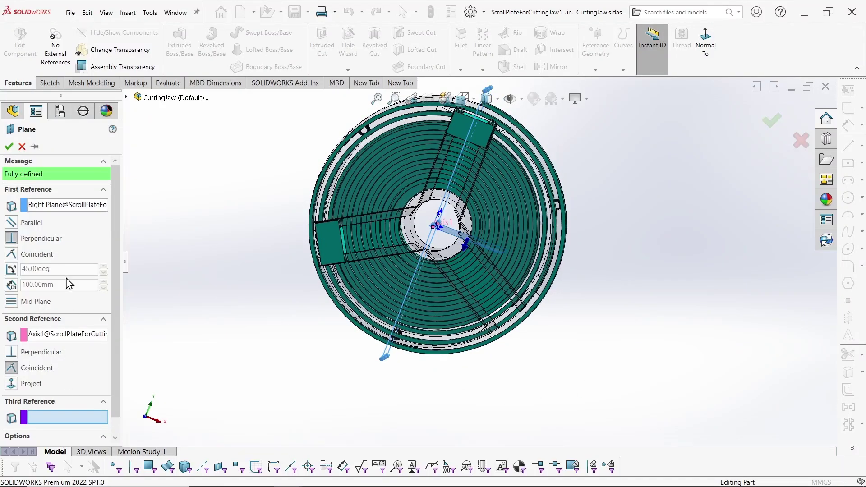
{"action": "left_click", "coordinate": [11, 269]}
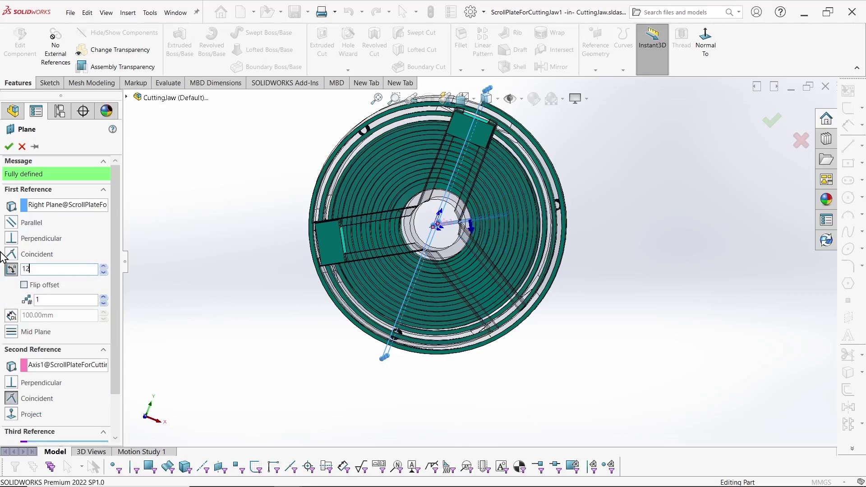
{"action": "key", "text": "Return"}
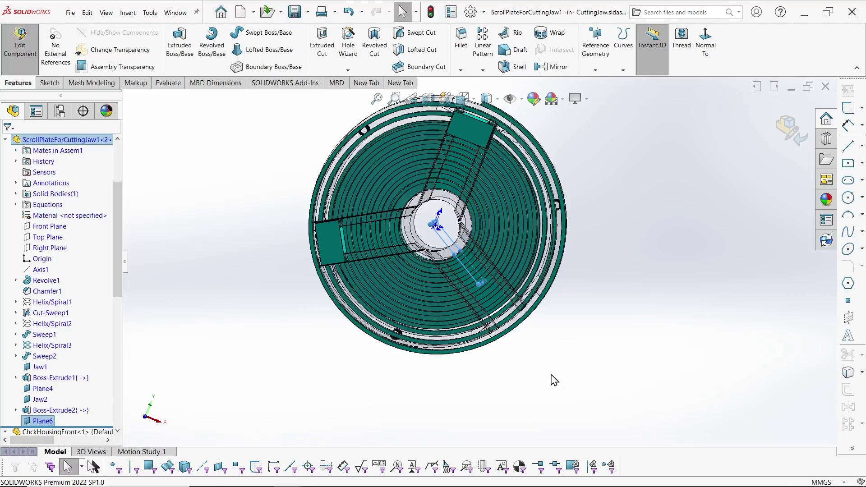
- Create a plane perpendicular to the new angled plane and tangent to the scroll plate's cylindrical face, enlarge it and rename it Jaw3
{"action": "left_click", "coordinate": [595, 70]}
{"action": "left_click", "coordinate": [601, 82]}
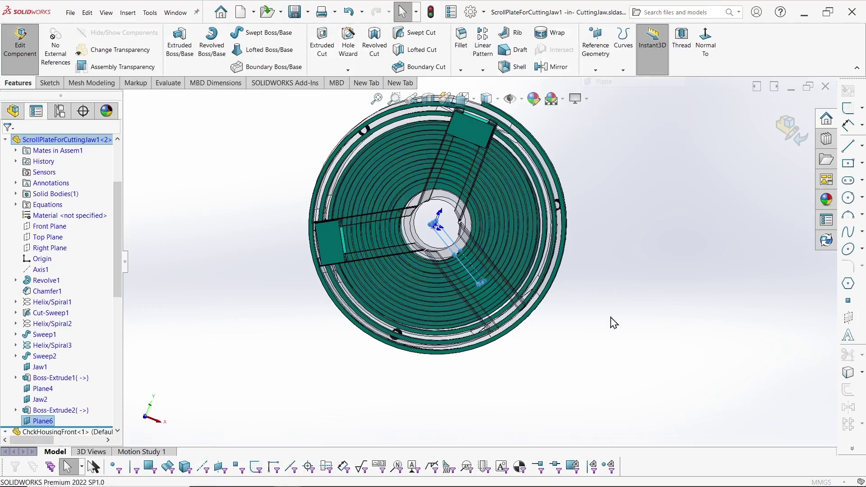
{"action": "middle_click_drag", "start_coordinate": [557, 399], "coordinate": [432, 194]}
{"action": "scroll", "coordinate": [294, 300], "scroll_direction": "down", "scroll_amount": 5}
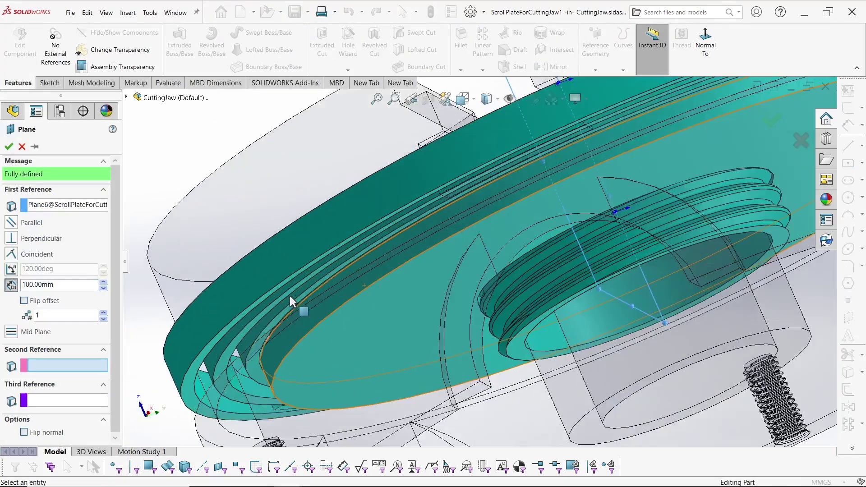
{"action": "left_click", "coordinate": [339, 301]}
{"action": "scroll", "coordinate": [480, 336], "scroll_direction": "up", "scroll_amount": 4}
{"action": "middle_click_drag", "start_coordinate": [478, 331], "coordinate": [506, 403]}
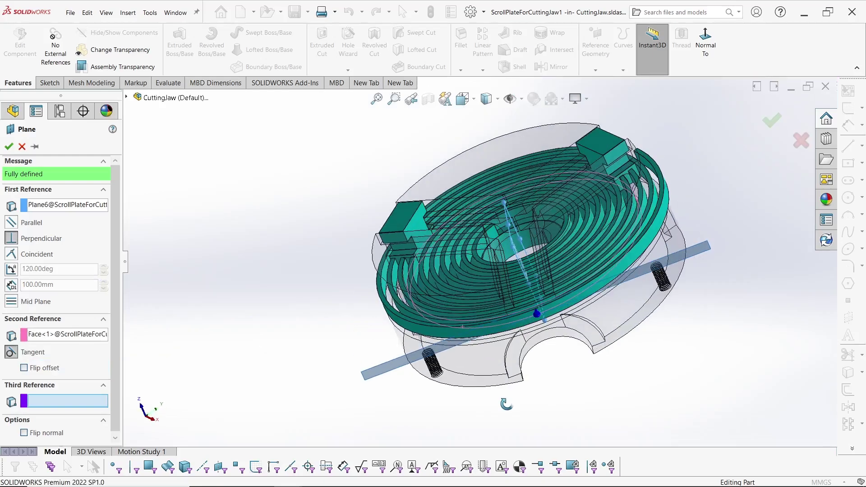
{"action": "left_click", "coordinate": [9, 147]}
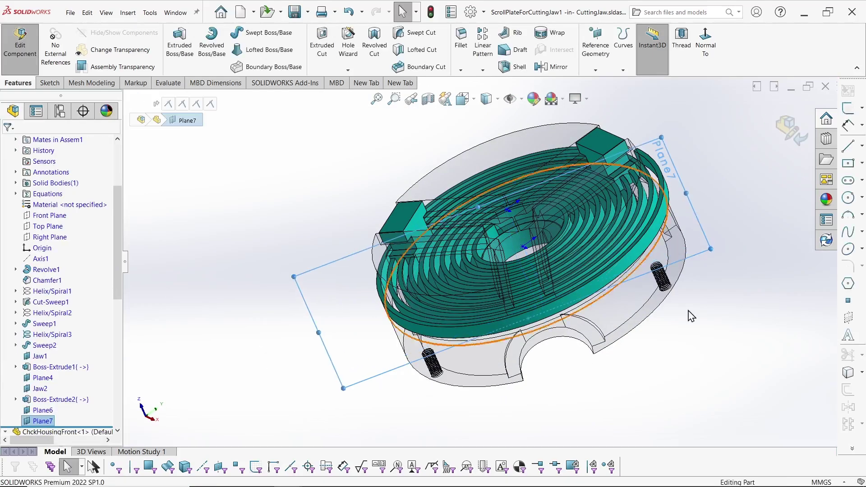
{"action": "left_click_drag", "start_coordinate": [713, 255], "coordinate": [750, 282]}
{"action": "left_click", "coordinate": [46, 420]}
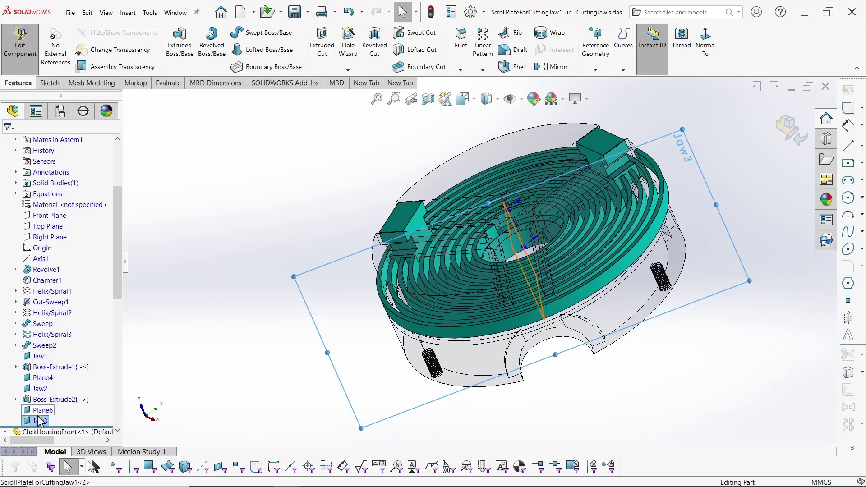
- Sketch on the Jaw3 plane by converting five edges of the front housing's stepped slot, and close the sketch
{"action": "left_click", "coordinate": [45, 84]}
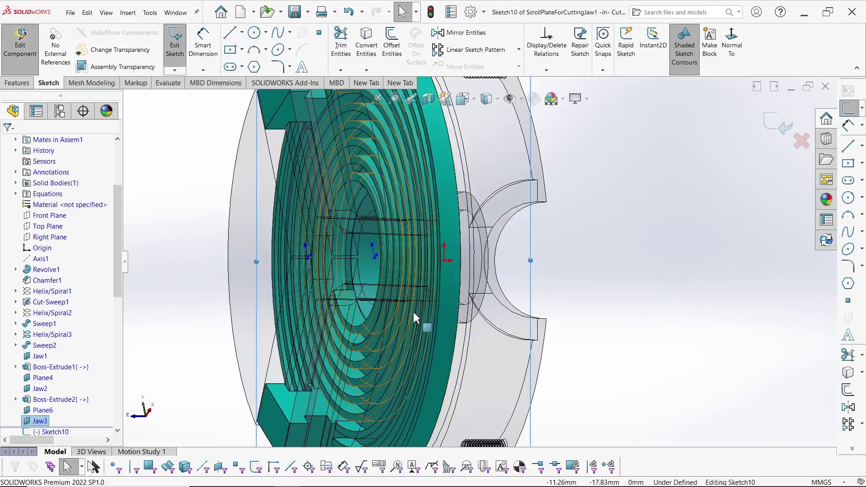
{"action": "middle_click_drag", "start_coordinate": [486, 350], "coordinate": [546, 323]}
{"action": "scroll", "coordinate": [454, 274], "scroll_direction": "down", "scroll_amount": 2}
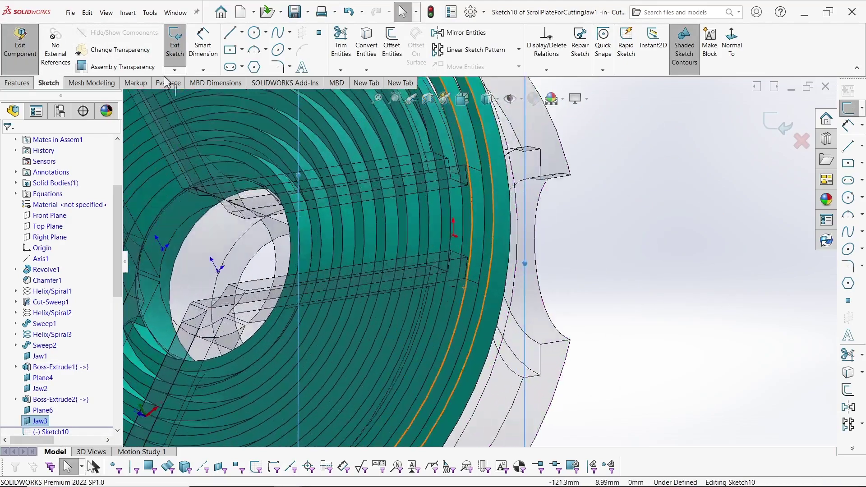
{"action": "left_click", "coordinate": [364, 42]}
{"action": "middle_click_drag", "start_coordinate": [456, 328], "coordinate": [373, 275]}
{"action": "left_click", "coordinate": [384, 266]}
{"action": "scroll", "coordinate": [401, 263], "scroll_direction": "down", "scroll_amount": 5}
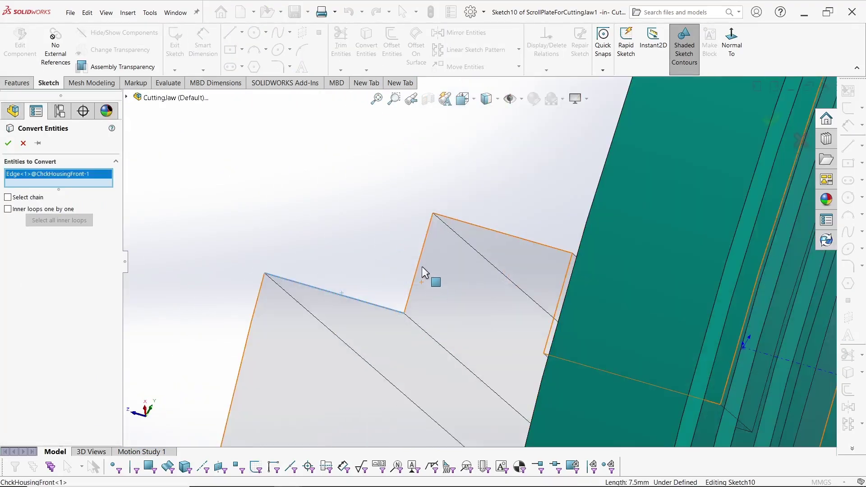
{"action": "left_click", "coordinate": [420, 267]}
{"action": "left_click", "coordinate": [473, 226]}
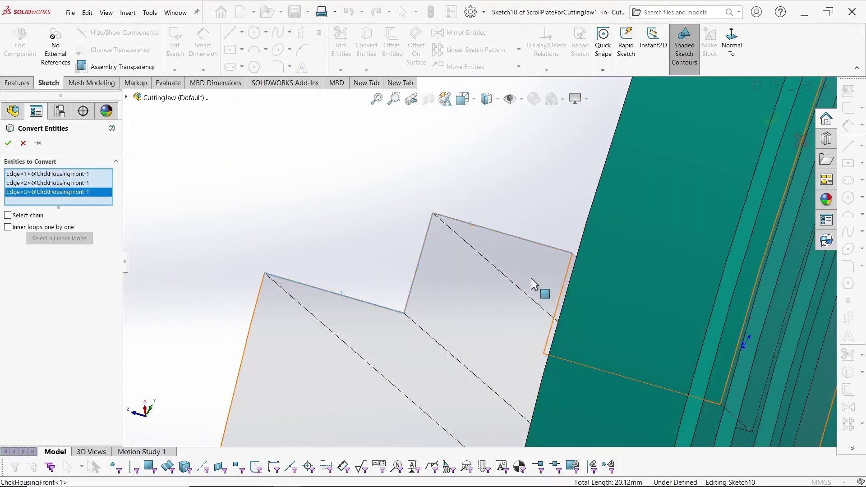
{"action": "left_click", "coordinate": [566, 291]}
{"action": "key", "text": "Tab"}
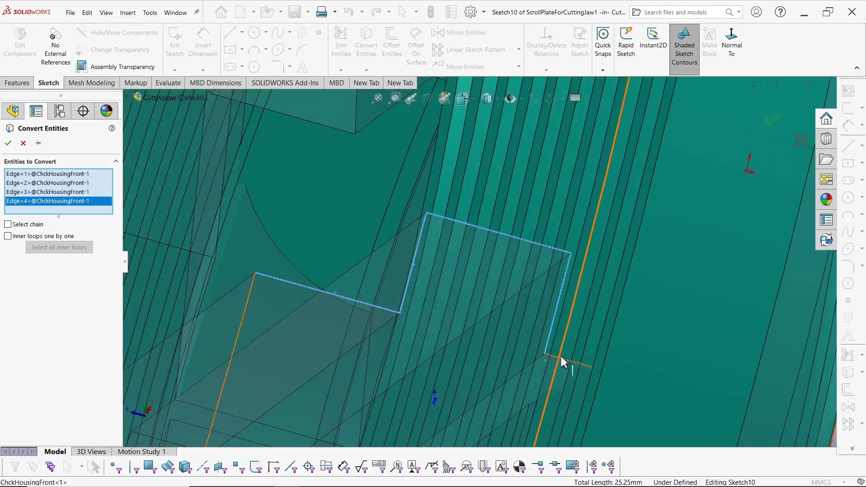
{"action": "middle_click_drag", "start_coordinate": [553, 355], "coordinate": [476, 396]}
{"action": "left_click", "coordinate": [410, 355]}
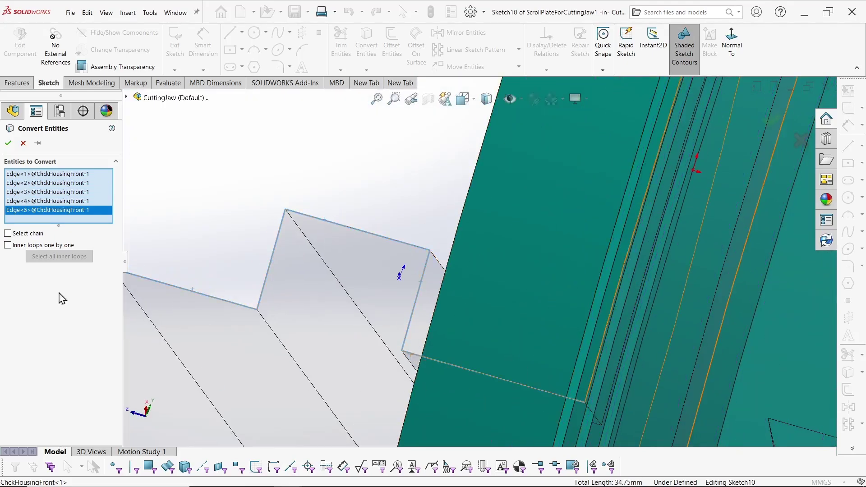
{"action": "left_click", "coordinate": [8, 143]}
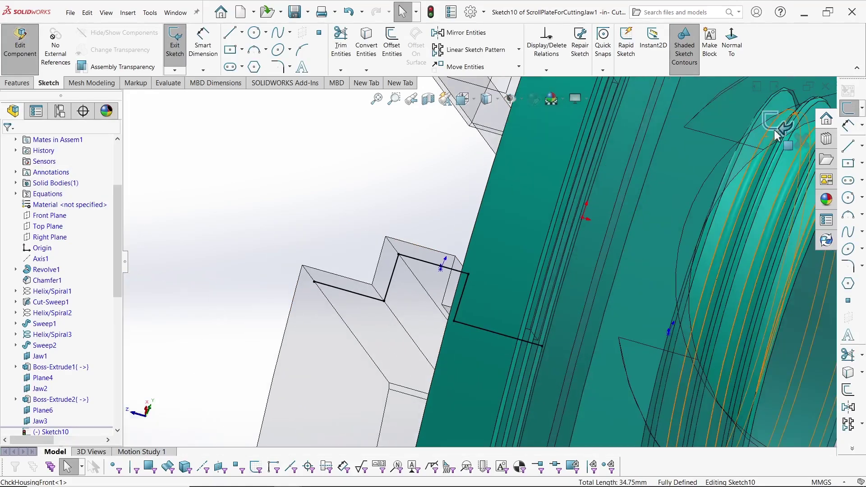
{"action": "left_click", "coordinate": [774, 127]}
- Finish editing the scroll plate within the assembly and open its part file in a separate window
{"action": "scroll", "coordinate": [260, 281], "scroll_direction": "up", "scroll_amount": 5}
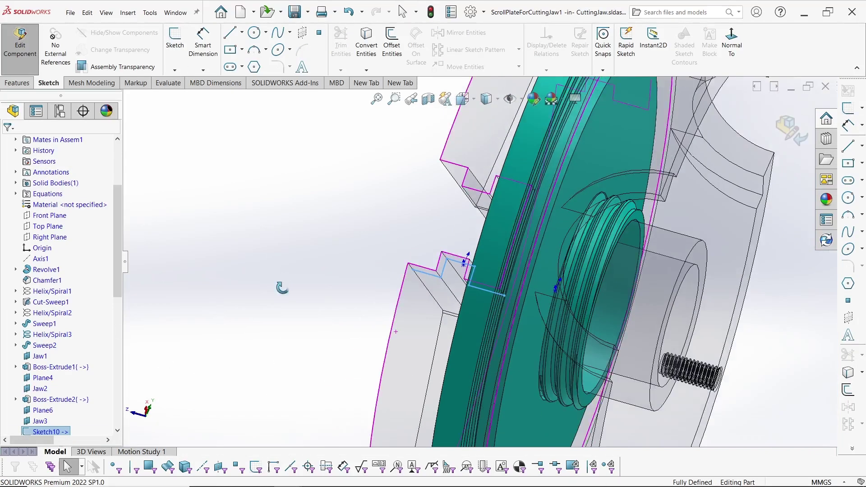
{"action": "middle_click_drag", "start_coordinate": [283, 290], "coordinate": [315, 321]}
{"action": "left_click", "coordinate": [789, 126]}
{"action": "left_click", "coordinate": [507, 237]}
{"action": "right_click", "coordinate": [507, 237]}
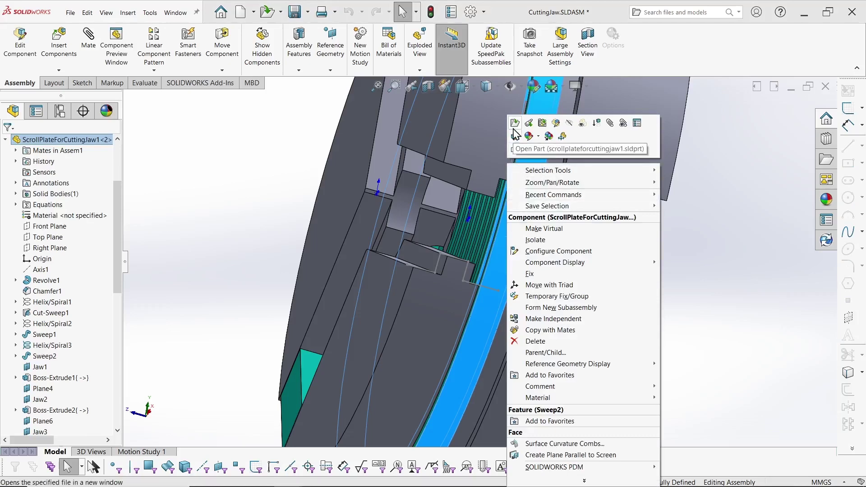
{"action": "left_click", "coordinate": [514, 127]}
{"action": "mouse_move", "coordinate": [460, 332]}
{"action": "middle_mouse_down"}
{"action": "mouse_move", "coordinate": [544, 313]}
{"action": "mouse_move", "coordinate": [338, 383]}
{"action": "middle_mouse_up"}
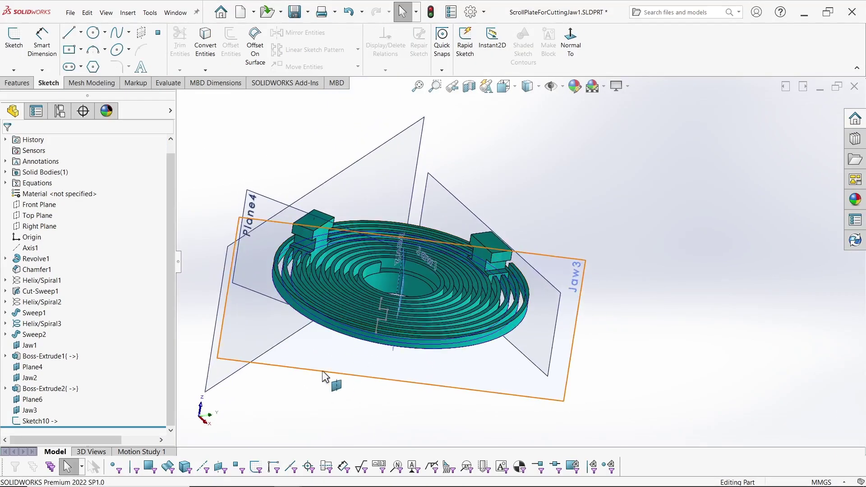
- Edit the sketch on the Jaw3 plane and turn its five converted slot lines into construction geometry
{"action": "right_click", "coordinate": [41, 421]}
{"action": "left_click", "coordinate": [58, 256]}
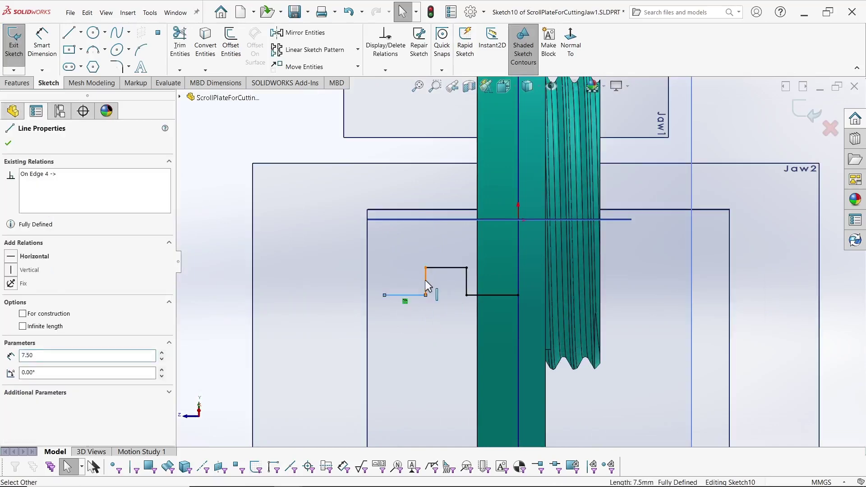
{"action": "left_click", "coordinate": [426, 280], "text": "ctrl"}
{"action": "left_click", "coordinate": [446, 269], "text": "ctrl"}
{"action": "left_click", "coordinate": [467, 280], "text": "ctrl"}
{"action": "left_click", "coordinate": [484, 294], "text": "ctrl"}
{"action": "left_click", "coordinate": [38, 428]}
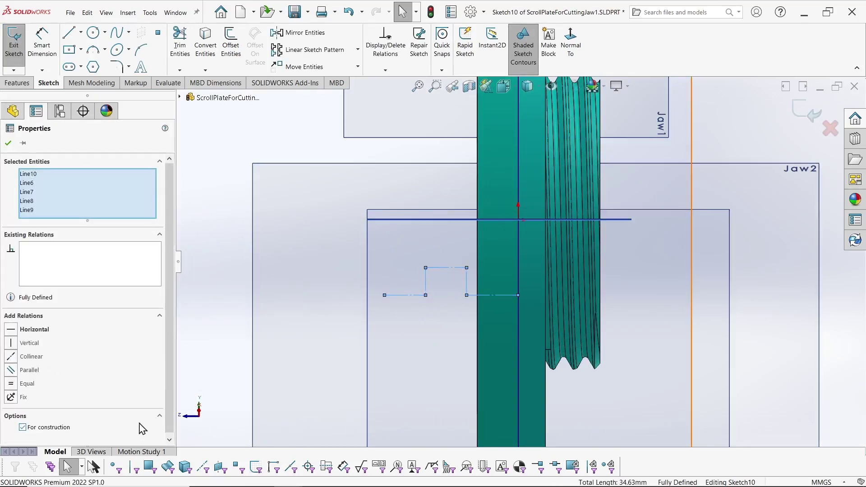
- Offset the selected slot line chain by 0.50 mm towards the jaw's centre with a dimension added
{"action": "left_click", "coordinate": [229, 55]}
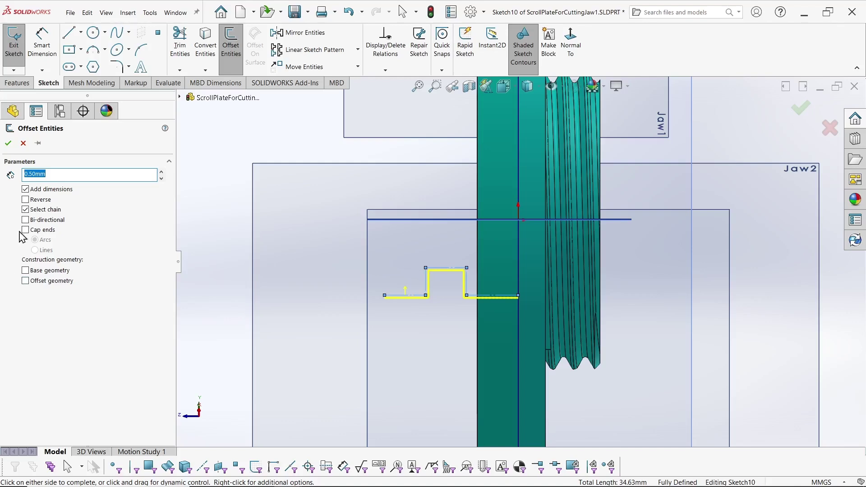
{"action": "left_click", "coordinate": [7, 143]}
{"action": "scroll", "coordinate": [408, 284], "scroll_direction": "down", "scroll_amount": 4}
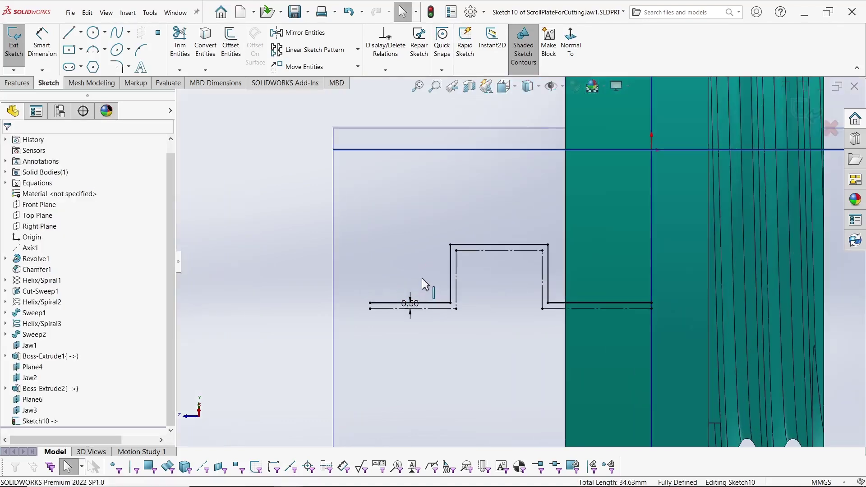
- Draw a vertical line about 13 mm long from the offset profile's outer end up to the height of the origin
{"action": "key", "text": "l"}
{"action": "left_click", "coordinate": [370, 303]}
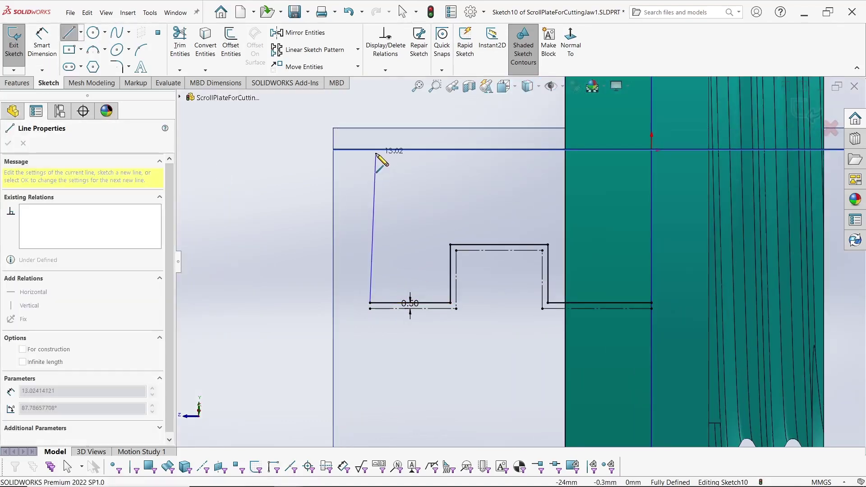
{"action": "left_click", "coordinate": [370, 150]}
{"action": "key", "text": "Escape"}
{"action": "scroll", "coordinate": [480, 200], "scroll_direction": "up", "scroll_amount": 4}
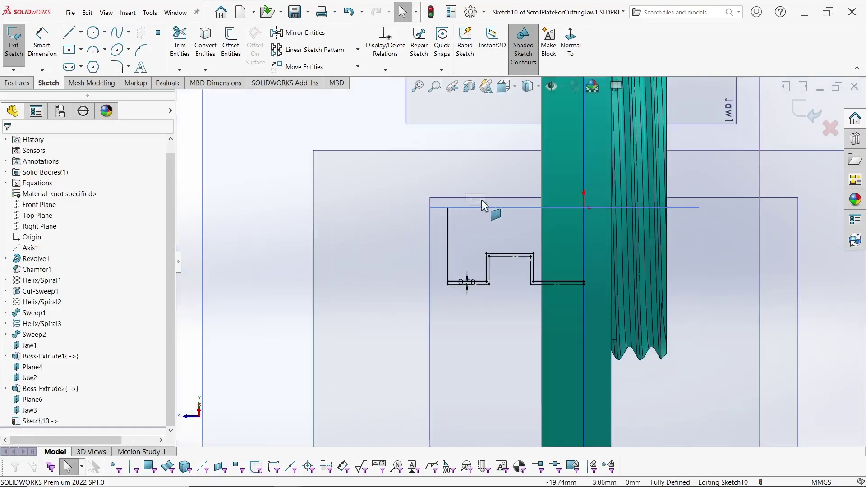
- Draw a horizontal line about 79 mm long through the origin and turn it into construction geometry
{"action": "left_click", "coordinate": [70, 32]}
{"action": "left_click", "coordinate": [360, 208]}
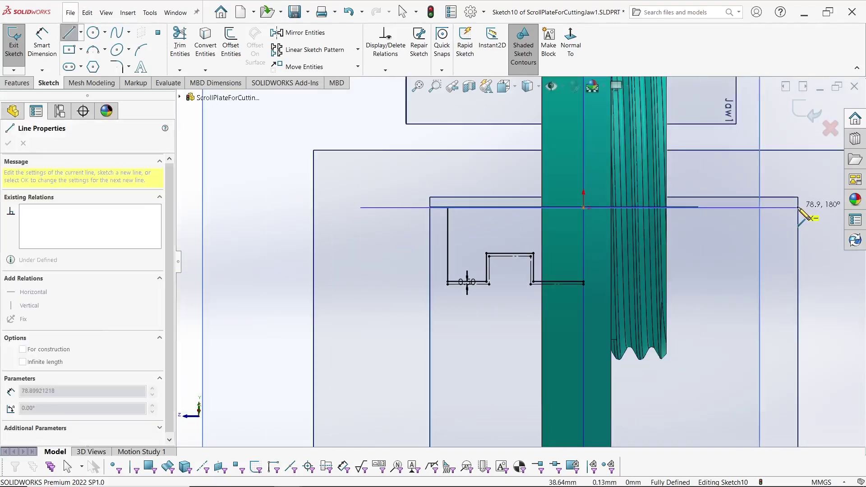
{"action": "left_click", "coordinate": [798, 208]}
{"action": "key", "text": "Escape"}
{"action": "left_click", "coordinate": [392, 207]}
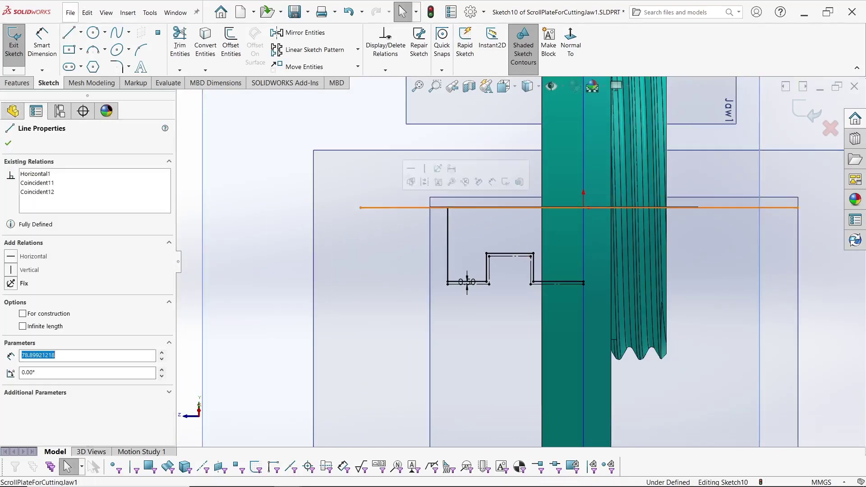
{"action": "left_click", "coordinate": [39, 314]}
- Draw a vertical line from the offset profile's inner end up to the origin on the centreline
{"action": "key", "text": "l"}
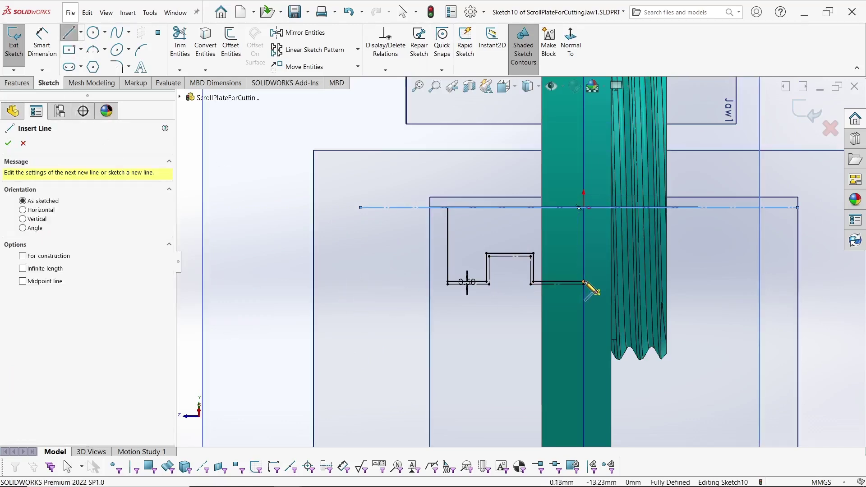
{"action": "left_click", "coordinate": [584, 284]}
{"action": "left_click", "coordinate": [584, 207]}
{"action": "key", "text": "Escape"}
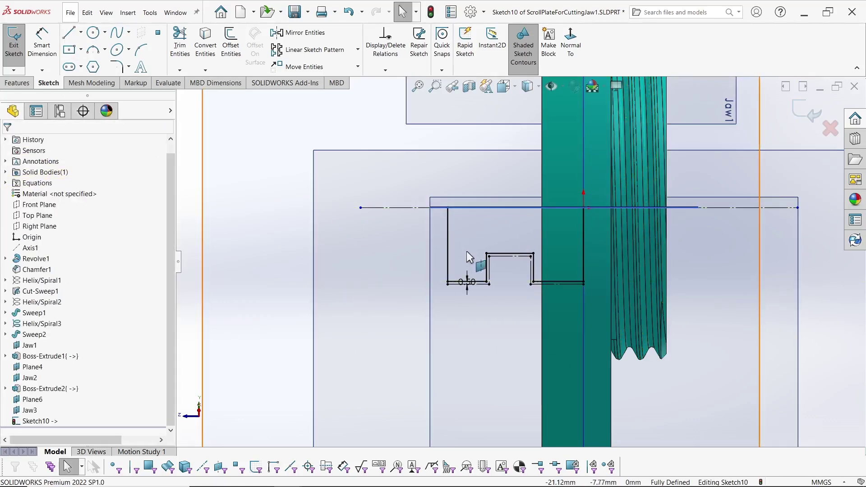
- Mirror the seven solid profile lines about the horizontal construction line to complete the closed jaw profile
{"action": "scroll", "coordinate": [464, 247], "scroll_direction": "down", "scroll_amount": 3}
{"action": "left_click", "coordinate": [442, 223]}
{"action": "left_click", "coordinate": [461, 298], "text": "ctrl"}
{"action": "left_click", "coordinate": [510, 273], "text": "ctrl"}
{"action": "left_click", "coordinate": [544, 250], "text": "ctrl"}
{"action": "left_click", "coordinate": [592, 268], "text": "ctrl"}
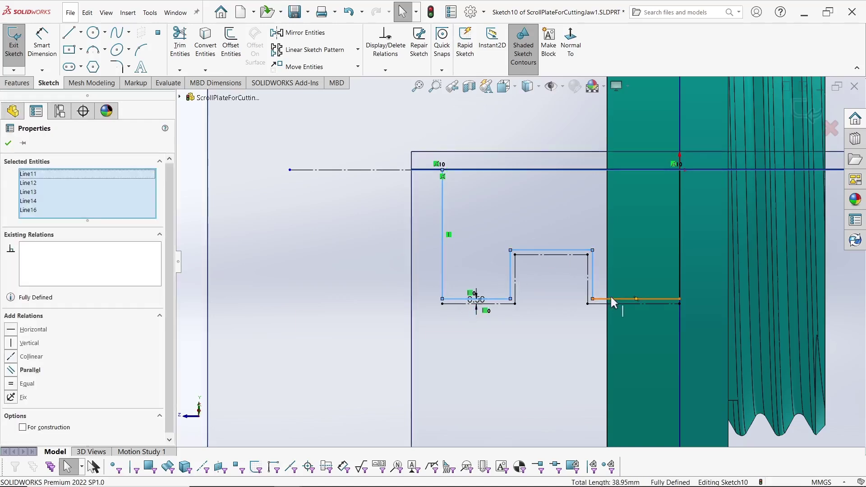
{"action": "left_click", "coordinate": [611, 299], "text": "ctrl"}
{"action": "left_click", "coordinate": [680, 261], "text": "ctrl"}
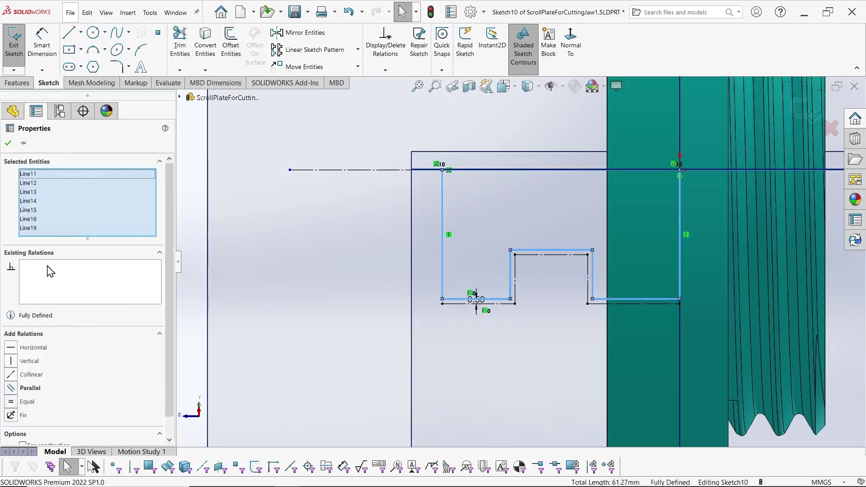
{"action": "left_click", "coordinate": [298, 33]}
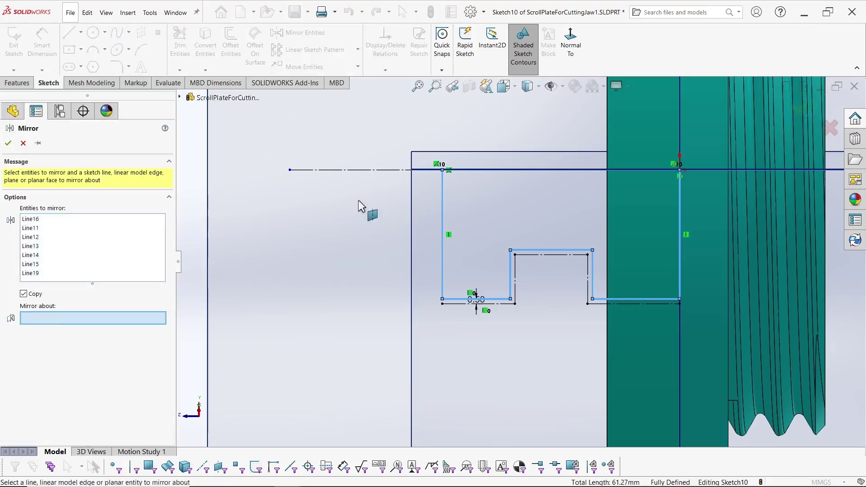
{"action": "left_click", "coordinate": [340, 170]}
{"action": "left_click", "coordinate": [8, 143]}
{"action": "scroll", "coordinate": [338, 255], "scroll_direction": "up", "scroll_amount": 3}
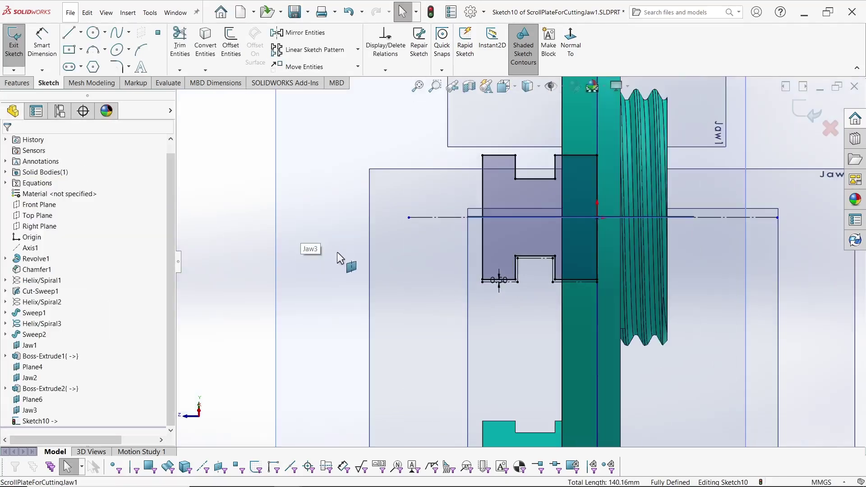
- Extrude the jaw profile as a boss, 15 mm mid plane with merge result on
{"action": "left_click", "coordinate": [17, 83]}
{"action": "left_click", "coordinate": [18, 41]}
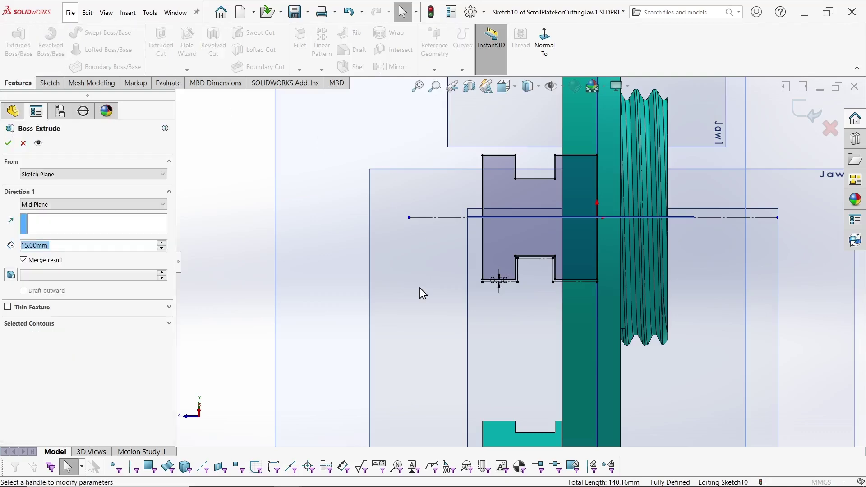
{"action": "left_click", "coordinate": [7, 145]}
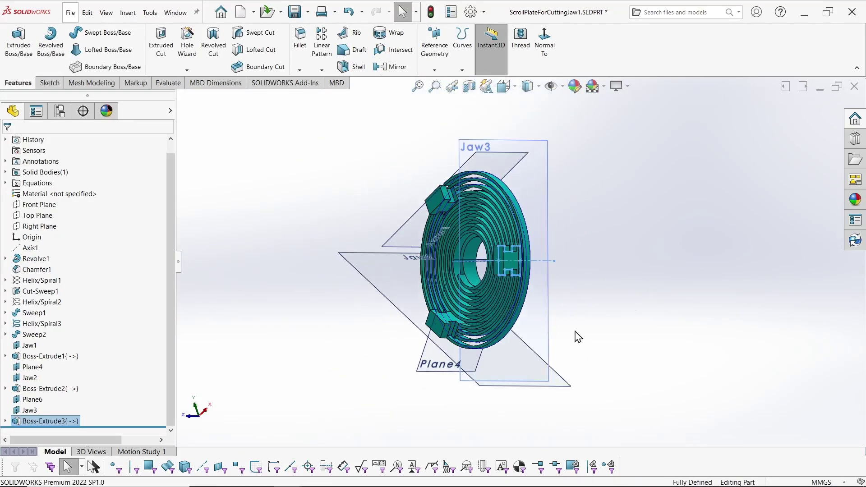
- Open the configuration table for the first jaw's extrusion, Boss-Extrude1, and add configurations Jaw1, Jaw2 and Jaw3
{"action": "left_click", "coordinate": [32, 357]}
{"action": "right_click", "coordinate": [32, 359]}
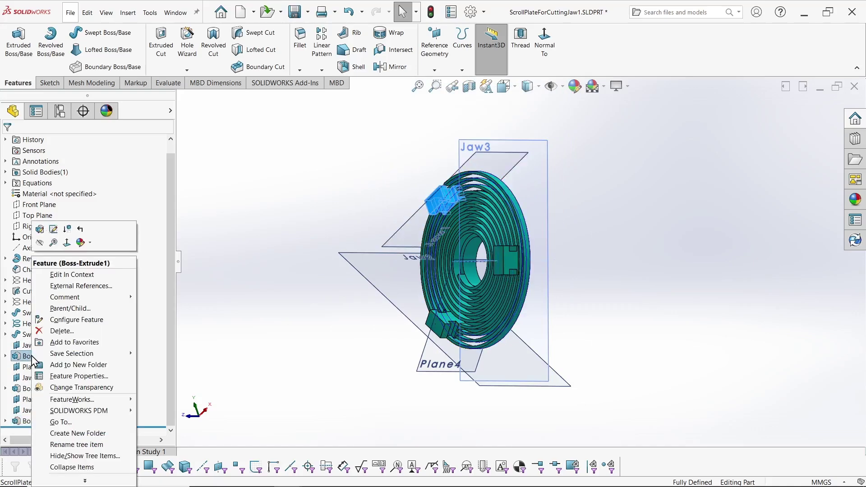
{"action": "left_click", "coordinate": [77, 320]}
{"action": "type", "text": "Jaw1"}
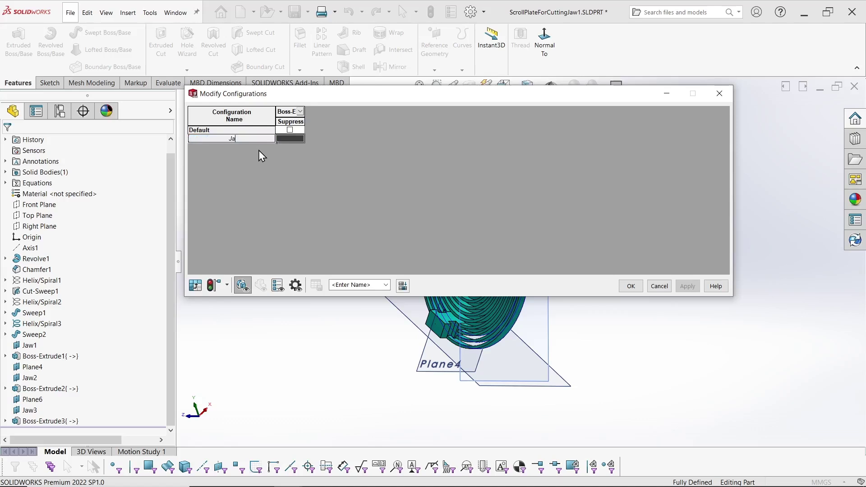
{"action": "key", "text": "Return"}
{"action": "type", "text": "Jaw"}
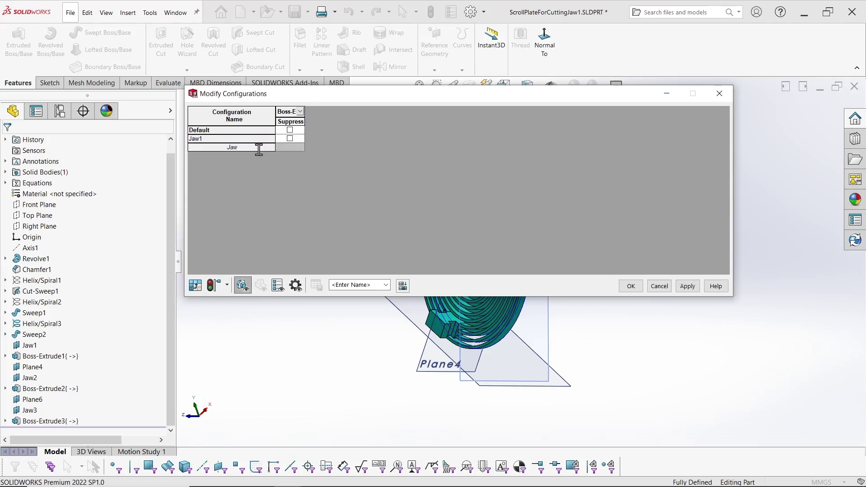
{"action": "type", "text": "2"}
{"action": "key", "text": "Return"}
{"action": "type", "text": "Jaw3"}
{"action": "key", "text": "Return"}
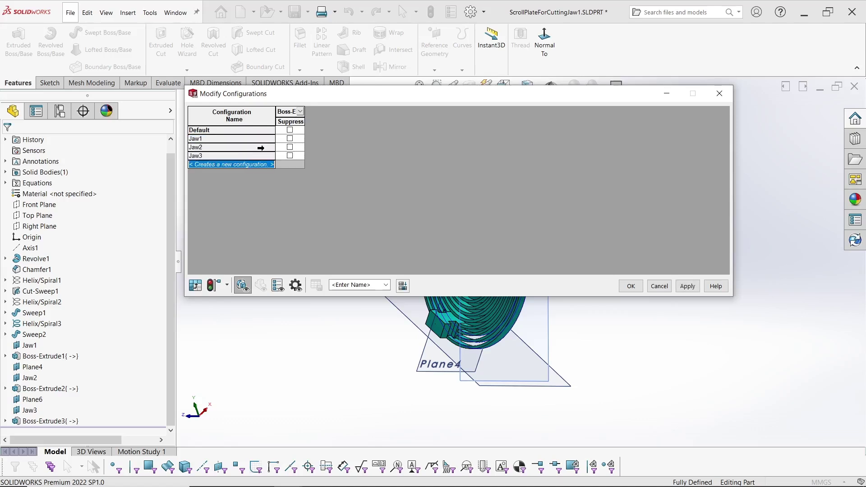
- Suppress Boss-Extrude1 in the Jaw2 and Jaw3 configurations and apply the table
{"action": "left_click", "coordinate": [289, 147]}
{"action": "left_click", "coordinate": [290, 156]}
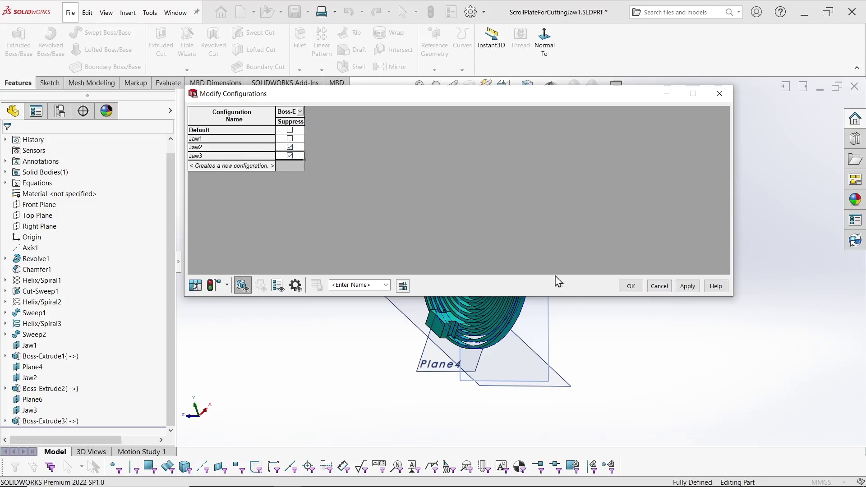
{"action": "left_click", "coordinate": [630, 286]}
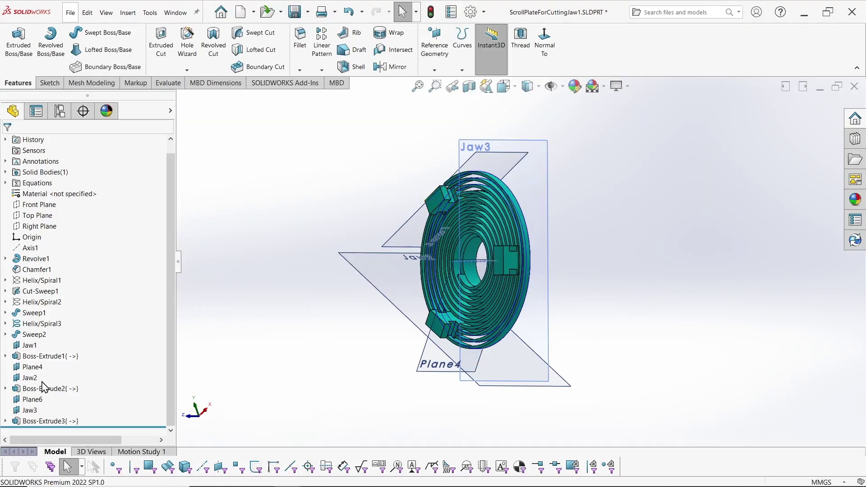
- Configure the second jaw's extrusion, Boss-Extrude2, as suppressed in the Jaw1 and Jaw3 configurations
{"action": "left_click", "coordinate": [40, 388]}
{"action": "right_click", "coordinate": [42, 388]}
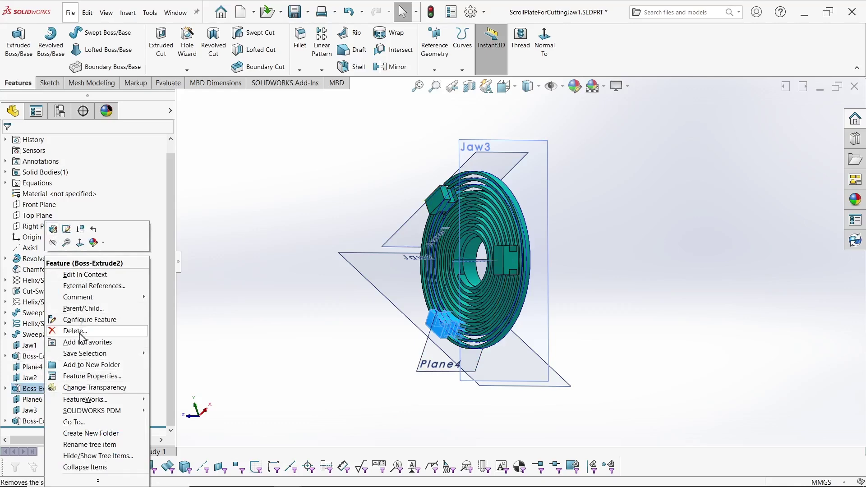
{"action": "left_click", "coordinate": [88, 320]}
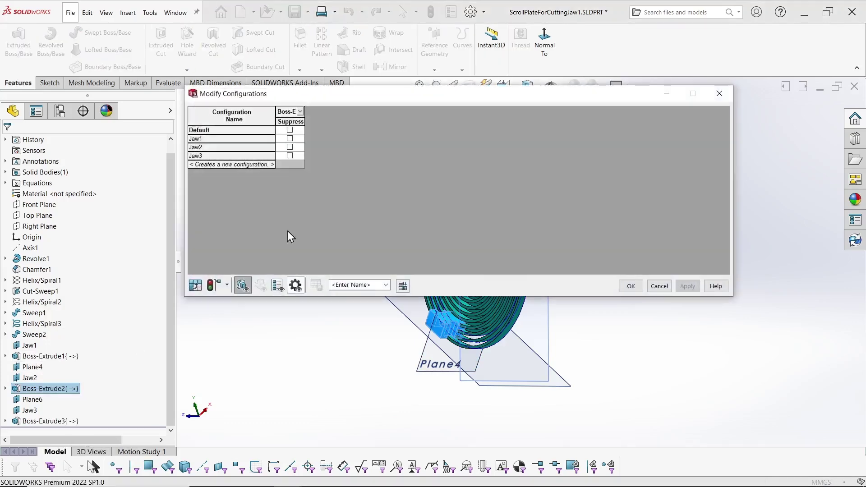
{"action": "left_click", "coordinate": [654, 287]}
- Configure the third jaw's extrusion, Boss-Extrude3, as suppressed in the Jaw1 and Jaw2 configurations
{"action": "left_click", "coordinate": [35, 421]}
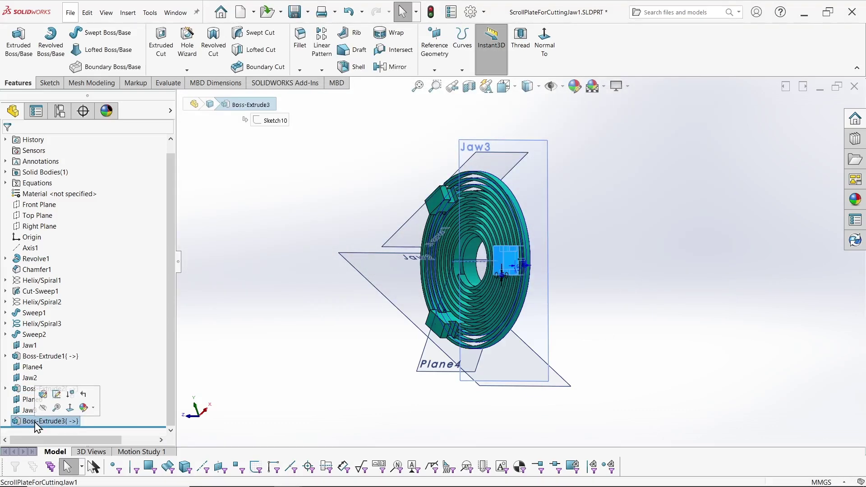
{"action": "right_click", "coordinate": [38, 426]}
{"action": "left_click", "coordinate": [83, 321]}
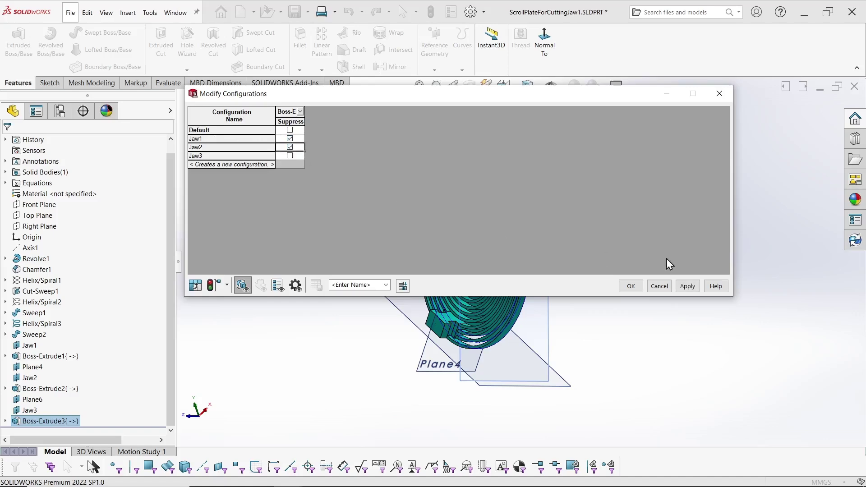
{"action": "left_click", "coordinate": [629, 286]}
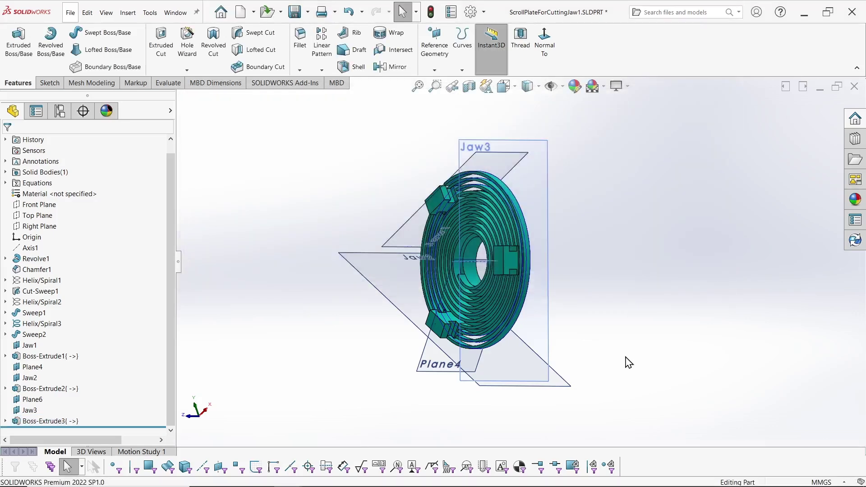
- Hide the reference planes Jaw1, Plane4, Jaw2, Plane6 and Jaw3 together
{"action": "left_click", "coordinate": [30, 345]}
{"action": "left_click", "coordinate": [31, 367], "text": "ctrl"}
{"action": "left_click", "coordinate": [29, 378], "text": "ctrl"}
{"action": "left_click", "coordinate": [31, 399], "text": "ctrl"}
{"action": "left_click", "coordinate": [29, 410], "text": "ctrl"}
{"action": "right_click", "coordinate": [32, 411]}
{"action": "left_click", "coordinate": [38, 309]}
- Activate the Jaw1, Jaw2 and Jaw3 configurations in turn to check which jaw each one contains
{"action": "mouse_move", "coordinate": [271, 328]}
{"action": "middle_mouse_down"}
{"action": "mouse_move", "coordinate": [286, 309]}
{"action": "mouse_move", "coordinate": [524, 232]}
{"action": "mouse_move", "coordinate": [508, 272]}
{"action": "mouse_move", "coordinate": [628, 290]}
{"action": "mouse_move", "coordinate": [622, 315]}
{"action": "middle_mouse_up"}
{"action": "left_click", "coordinate": [59, 111]}
{"action": "double_click", "coordinate": [63, 169]}
{"action": "double_click", "coordinate": [64, 179]}
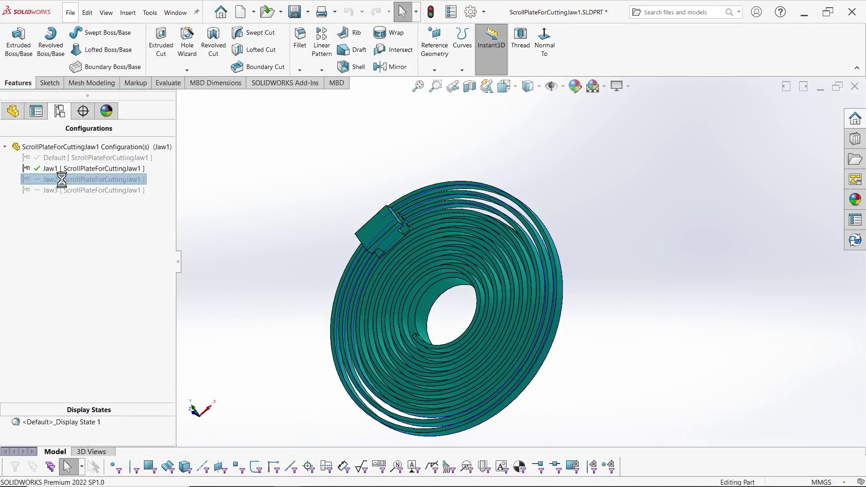
{"action": "double_click", "coordinate": [63, 191]}
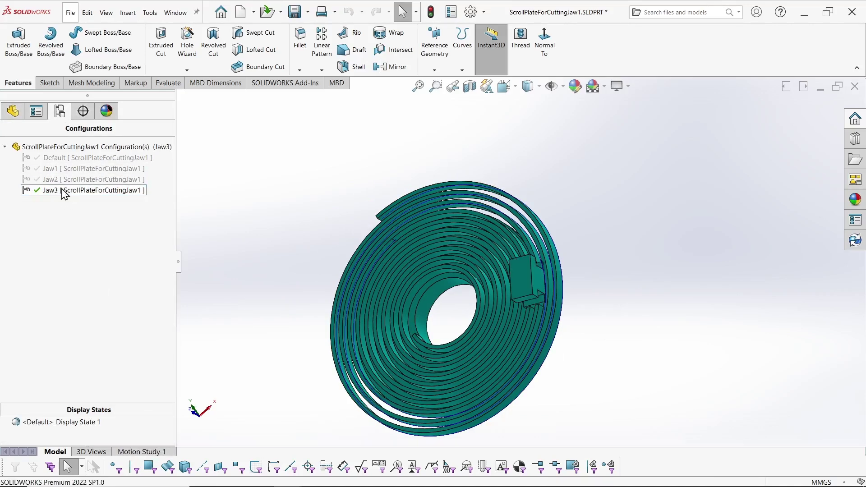
{"action": "left_click", "coordinate": [127, 12]}
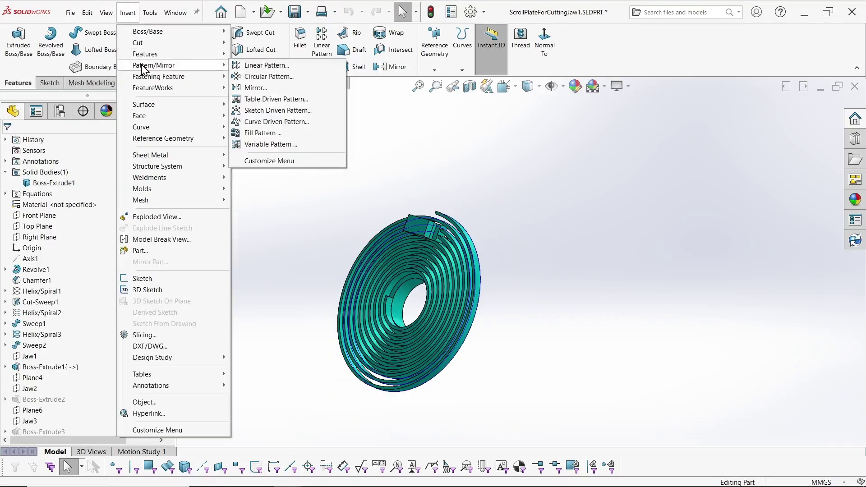
{"action": "mouse_move", "coordinate": [145, 54]}
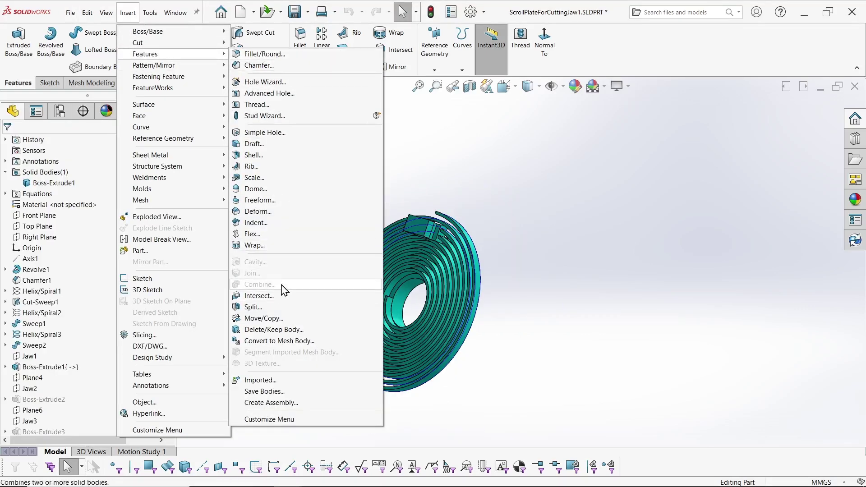
{"action": "left_click", "coordinate": [576, 319]}
- Edit Boss-Extrude1 in the Jaw1 configuration and turn off merge result so the jaw is a separate body
{"action": "left_click", "coordinate": [47, 373]}
{"action": "left_click", "coordinate": [56, 353]}
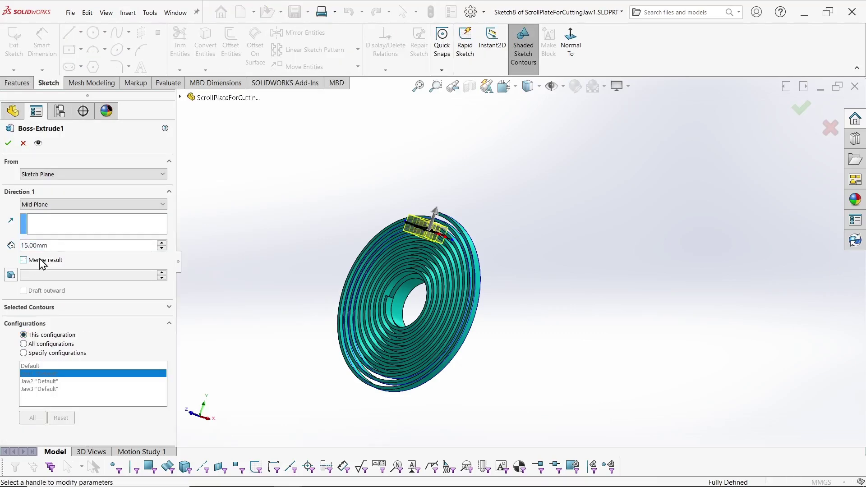
{"action": "left_click", "coordinate": [8, 144]}
{"action": "left_click", "coordinate": [20, 184]}
{"action": "left_click", "coordinate": [280, 214]}
- Subtract the scroll body Sweep2 from the Boss-Extrude1 jaw body with a Combine feature in the Jaw1 configuration
{"action": "left_click", "coordinate": [127, 12]}
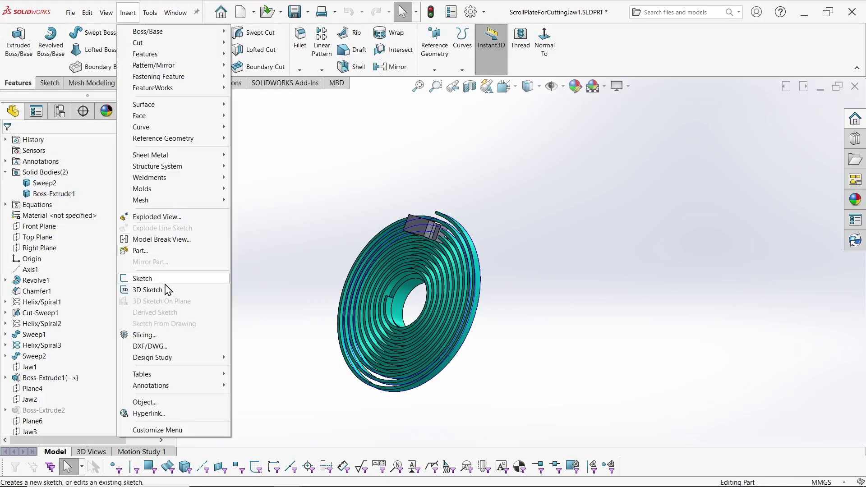
{"action": "mouse_move", "coordinate": [179, 166]}
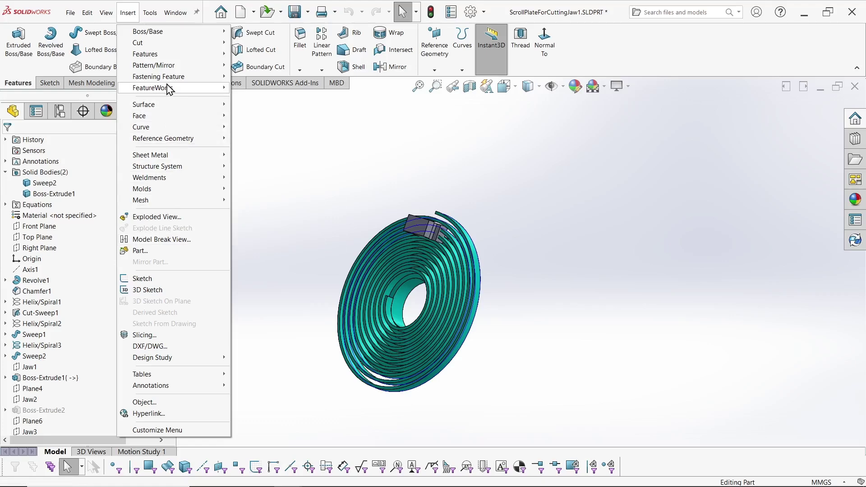
{"action": "mouse_move", "coordinate": [171, 54]}
{"action": "left_click", "coordinate": [261, 285]}
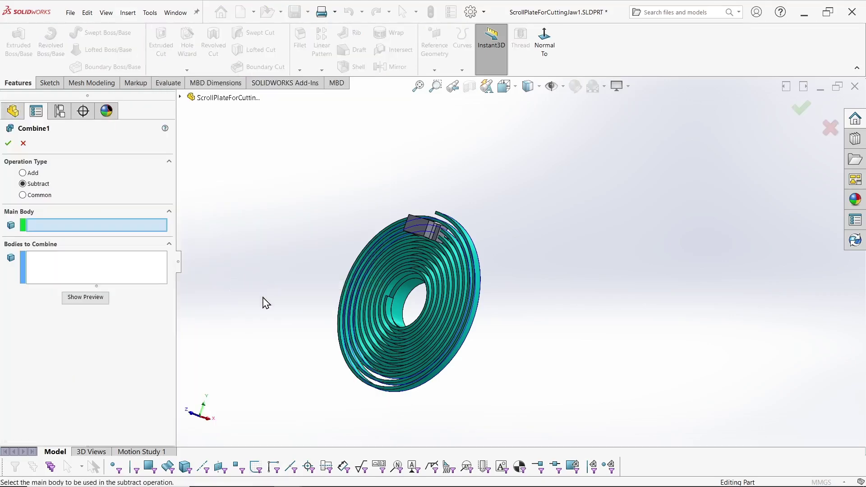
{"action": "scroll", "coordinate": [404, 282], "scroll_direction": "down", "scroll_amount": 1}
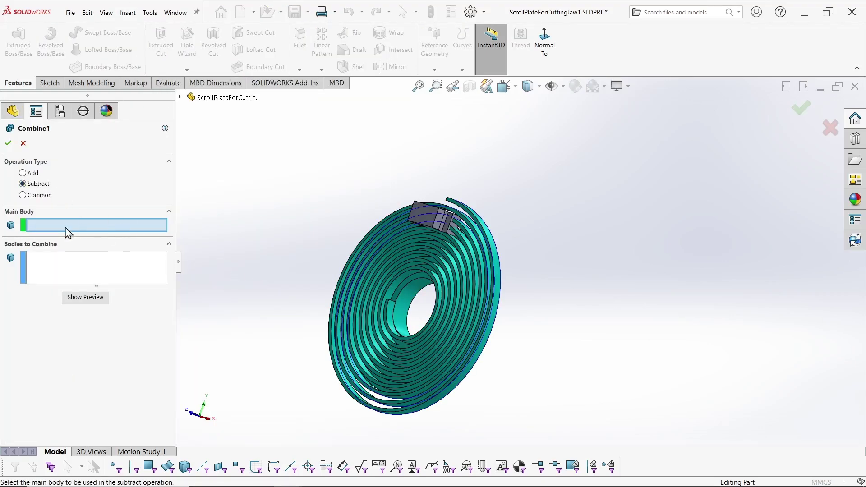
{"action": "left_click", "coordinate": [430, 215]}
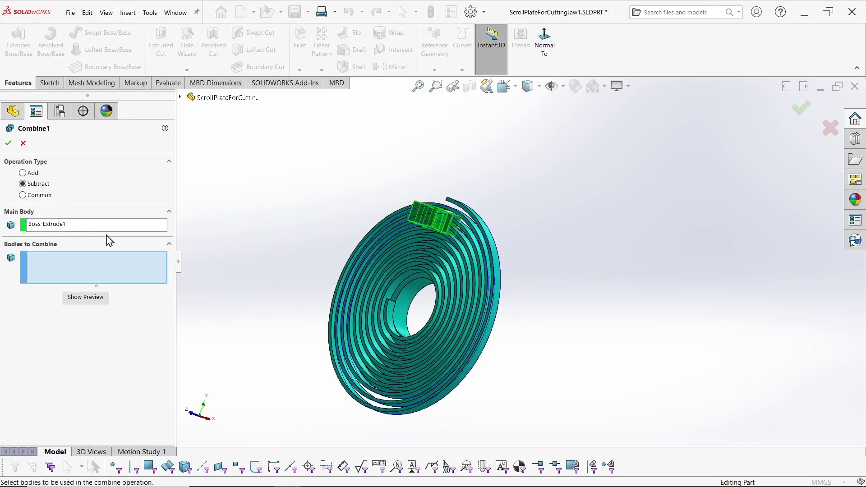
{"action": "left_click", "coordinate": [488, 269]}
{"action": "key", "text": "Return"}
- Hide the helix/spiral curves still displayed around the cut jaw
{"action": "middle_click_drag", "start_coordinate": [465, 248], "coordinate": [567, 388]}
{"action": "scroll", "coordinate": [511, 332], "scroll_direction": "down", "scroll_amount": 3}
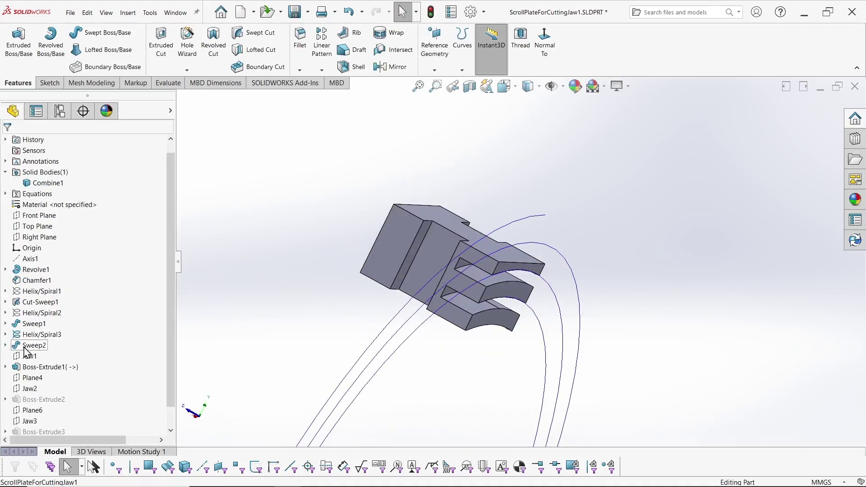
{"action": "right_click", "coordinate": [39, 334]}
{"action": "left_click", "coordinate": [54, 273]}
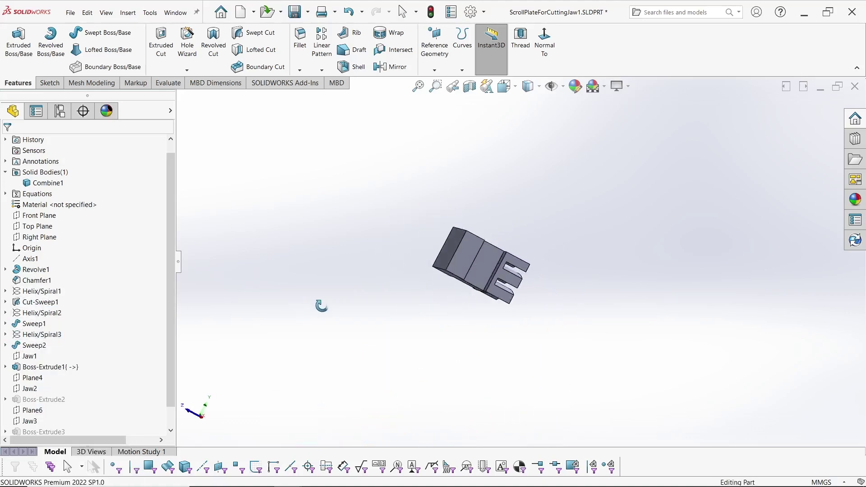
- Activate the Jaw2 configuration and turn off merge result in Boss-Extrude2 so the jaw is a separate body
{"action": "left_click", "coordinate": [60, 111]}
{"action": "double_click", "coordinate": [63, 179]}
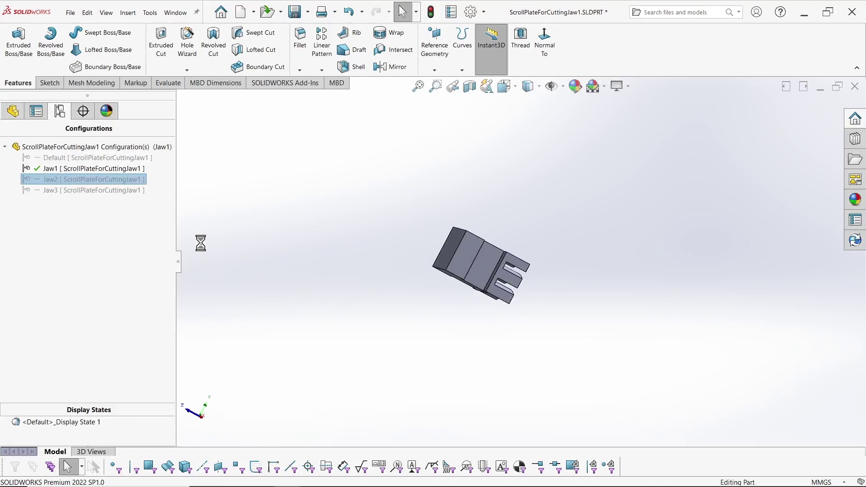
{"action": "left_click", "coordinate": [13, 111]}
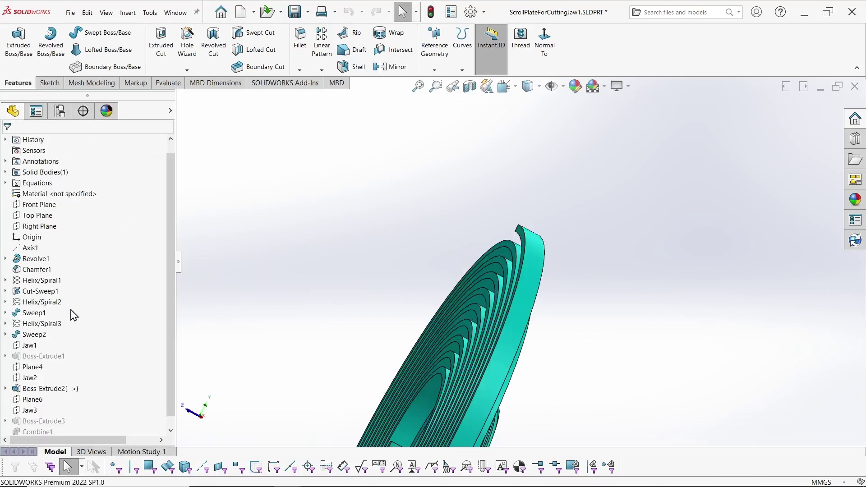
{"action": "left_click", "coordinate": [32, 388]}
{"action": "right_click", "coordinate": [31, 388]}
{"action": "left_click", "coordinate": [38, 234]}
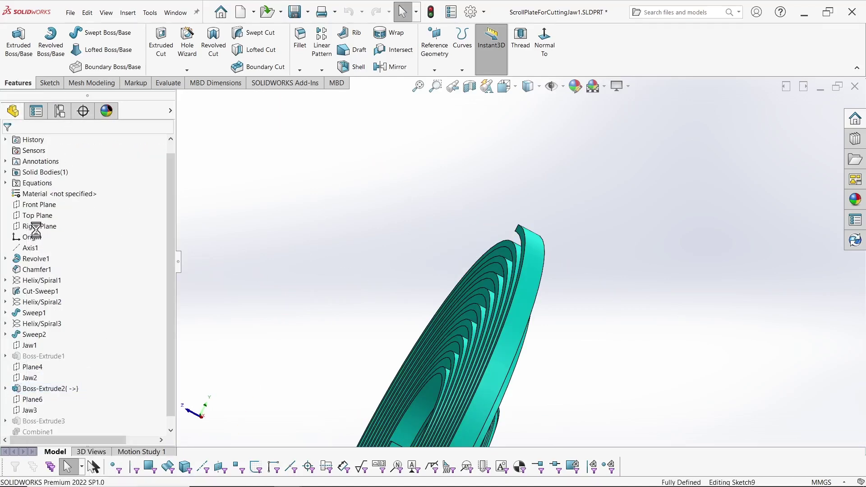
{"action": "left_click", "coordinate": [8, 143]}
{"action": "scroll", "coordinate": [379, 269], "scroll_direction": "up", "scroll_amount": 5}
{"action": "scroll", "coordinate": [469, 336], "scroll_direction": "down", "scroll_amount": 3}
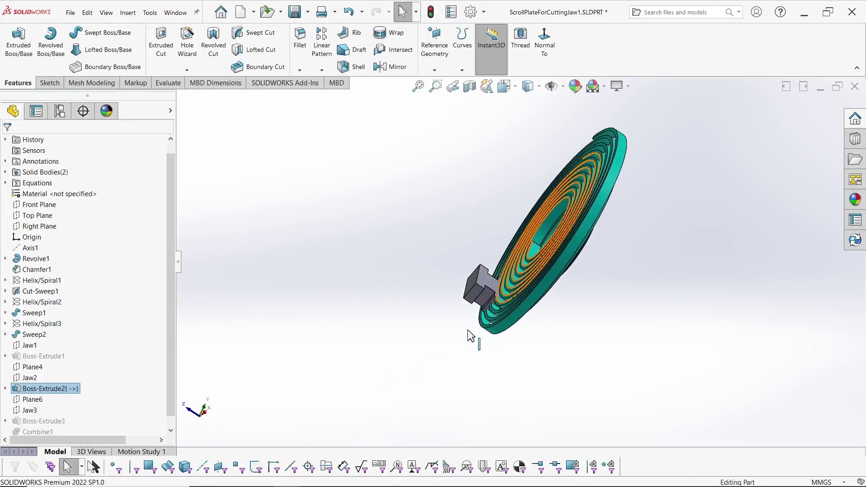
- Subtract the scroll body Sweep2 from the Boss-Extrude2 jaw body with a Combine feature in the Jaw2 configuration
{"action": "left_click", "coordinate": [127, 12]}
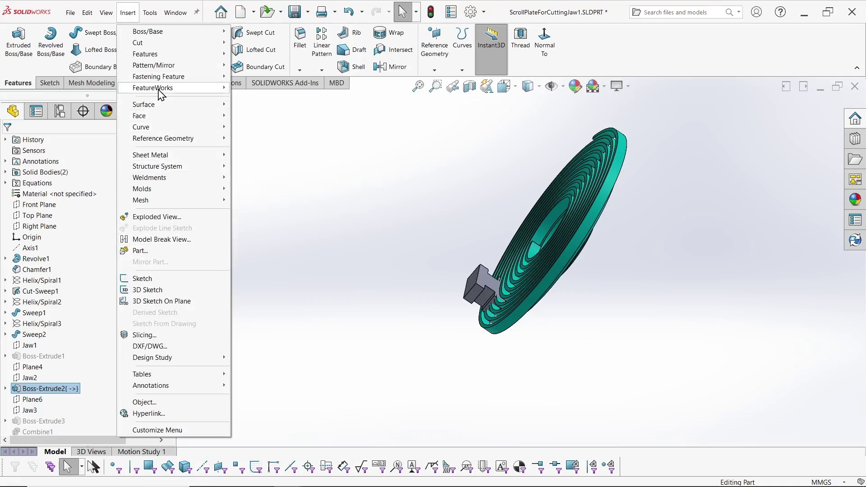
{"action": "mouse_move", "coordinate": [207, 54]}
{"action": "left_click", "coordinate": [260, 288]}
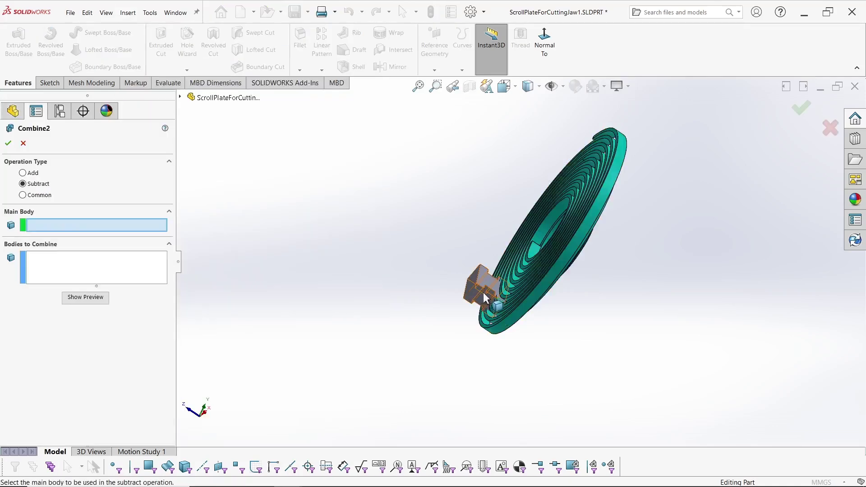
{"action": "scroll", "coordinate": [493, 300], "scroll_direction": "down", "scroll_amount": 5}
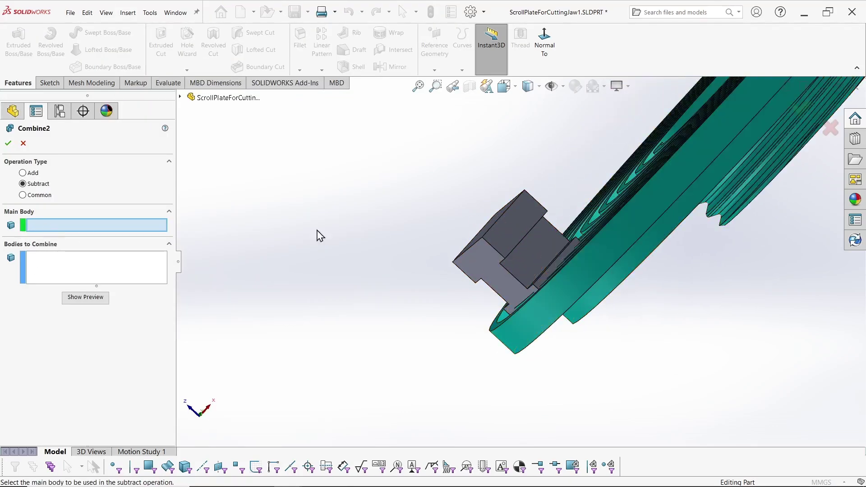
{"action": "left_click", "coordinate": [523, 231]}
{"action": "left_click", "coordinate": [615, 275]}
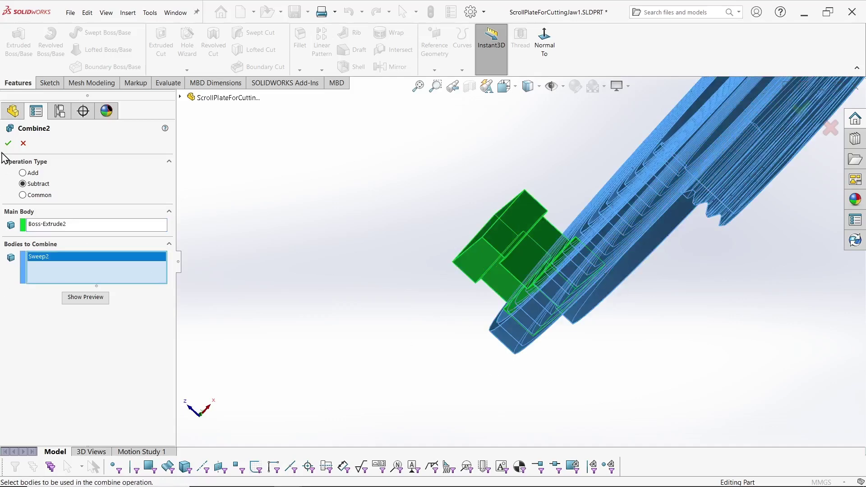
{"action": "key", "text": "Return"}
{"action": "middle_click_drag", "start_coordinate": [413, 290], "coordinate": [297, 343]}
{"action": "middle_click_drag", "start_coordinate": [409, 347], "coordinate": [238, 411]}
{"action": "scroll", "coordinate": [375, 311], "scroll_direction": "down", "scroll_amount": 3}
{"action": "scroll", "coordinate": [379, 314], "scroll_direction": "up", "scroll_amount": 5}
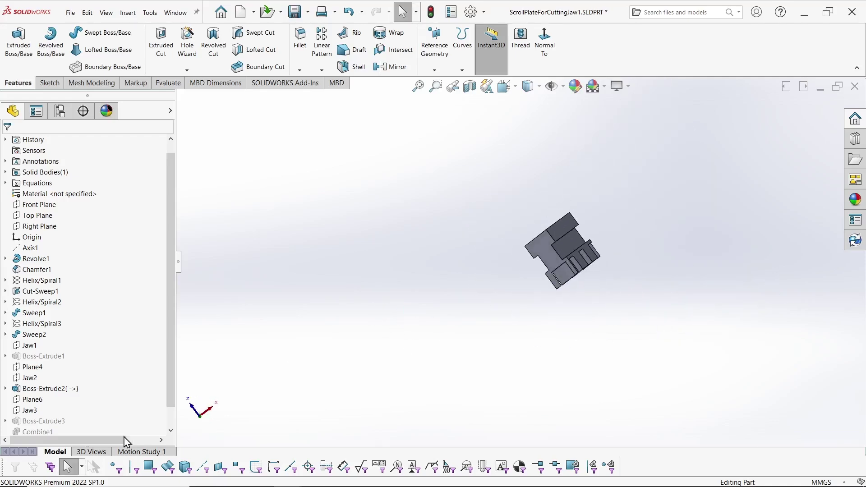
- Activate the Jaw3 configuration and turn off merge result in Boss-Extrude3 so the jaw is a separate body
{"action": "left_click", "coordinate": [59, 111]}
{"action": "double_click", "coordinate": [55, 190]}
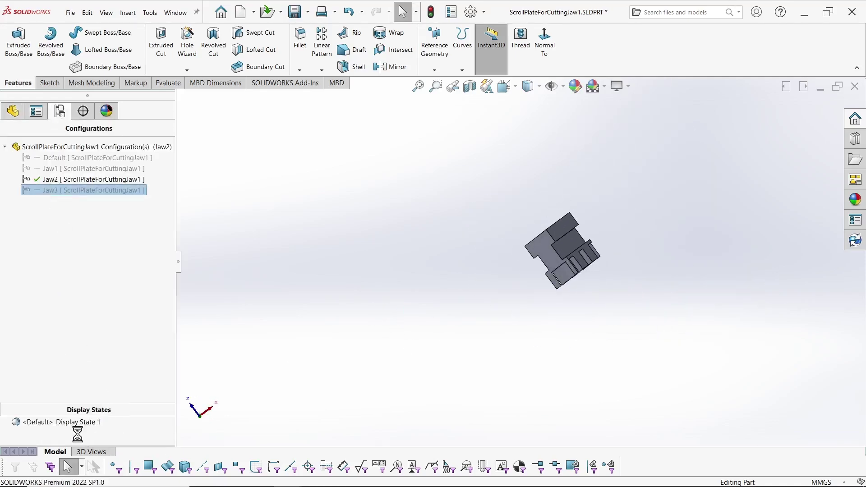
{"action": "mouse_move", "coordinate": [309, 251]}
{"action": "middle_mouse_down"}
{"action": "mouse_move", "coordinate": [625, 248]}
{"action": "mouse_move", "coordinate": [589, 220]}
{"action": "middle_mouse_up"}
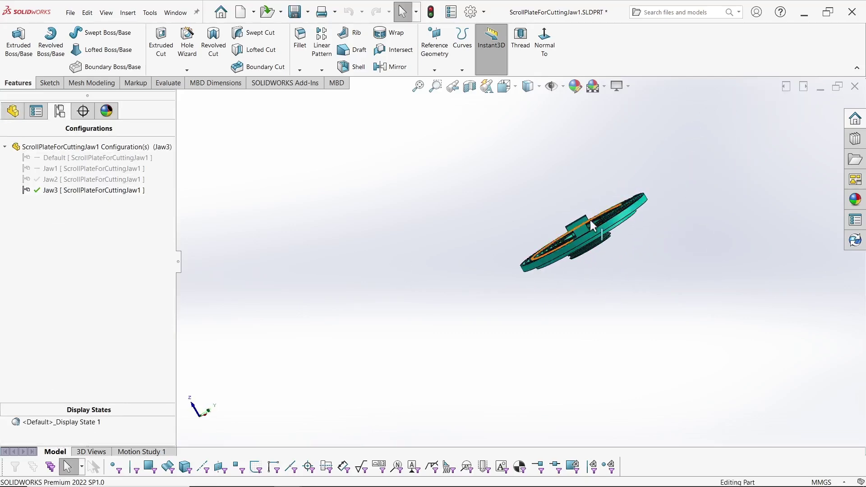
{"action": "scroll", "coordinate": [589, 220], "scroll_direction": "down", "scroll_amount": 5}
{"action": "left_click", "coordinate": [469, 248]}
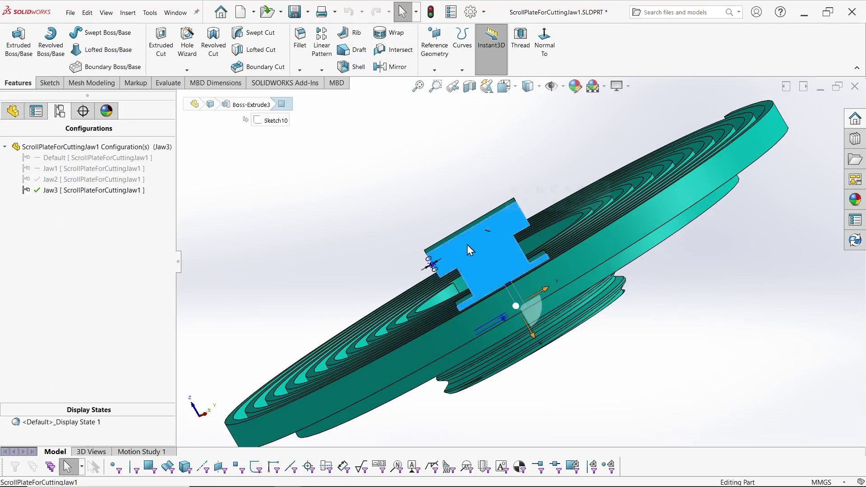
{"action": "left_click", "coordinate": [12, 112]}
{"action": "right_click", "coordinate": [29, 399]}
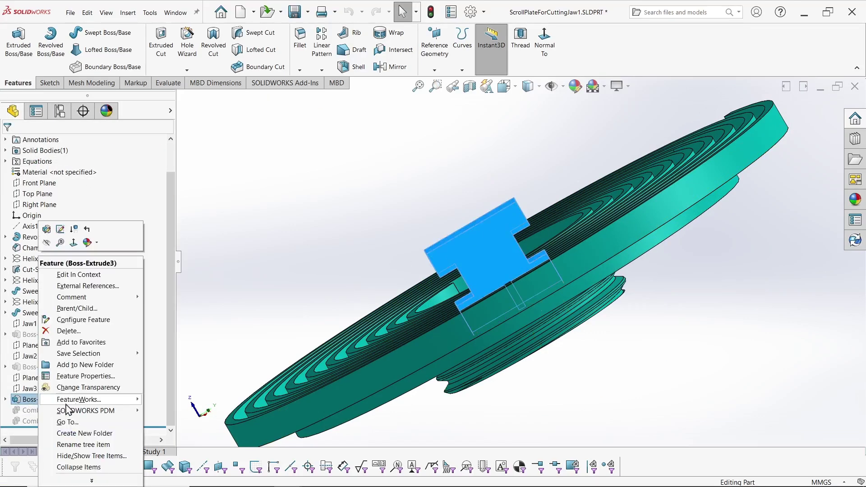
{"action": "left_click", "coordinate": [46, 229]}
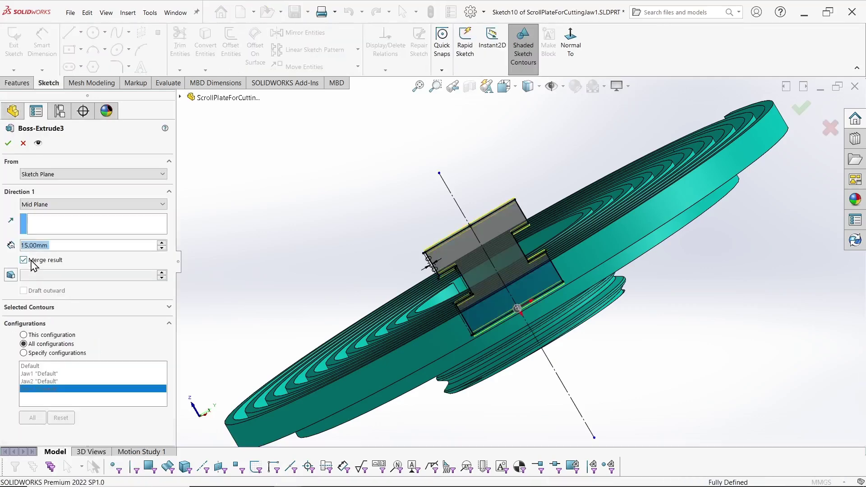
{"action": "left_click", "coordinate": [9, 144]}
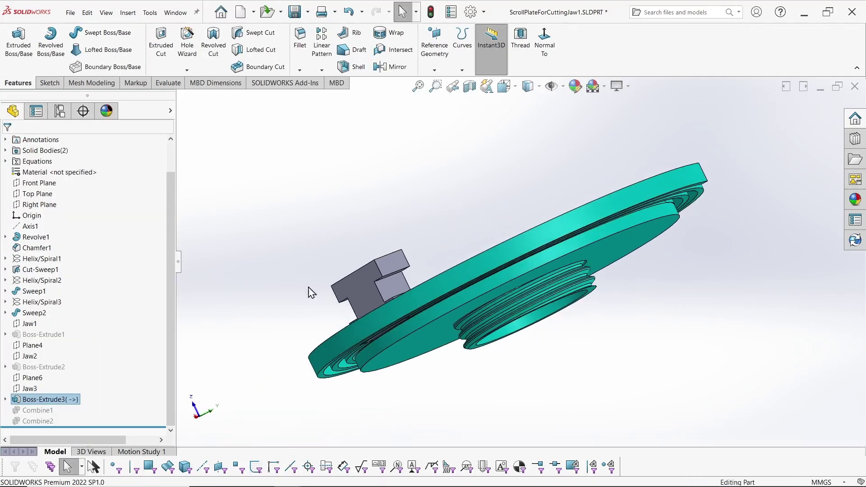
- Subtract the scroll body Sweep2 from the Boss-Extrude3 jaw body with a Combine feature in the Jaw3 configuration
{"action": "left_click", "coordinate": [365, 292]}
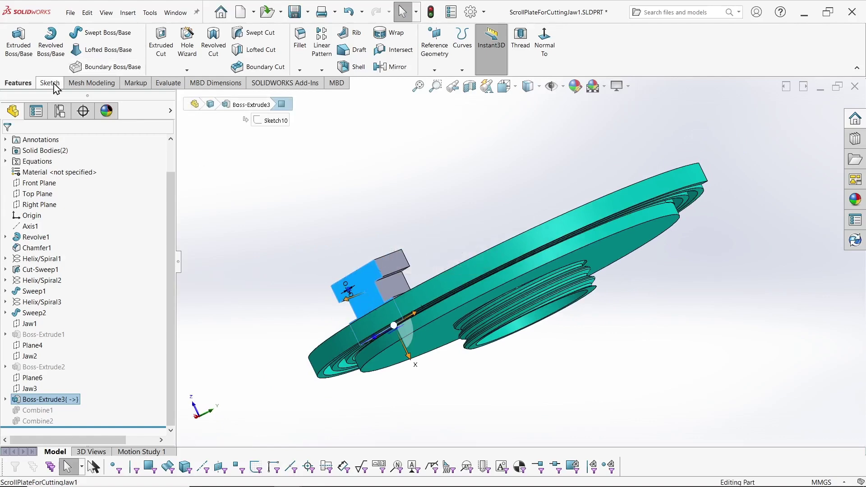
{"action": "left_click", "coordinate": [127, 13]}
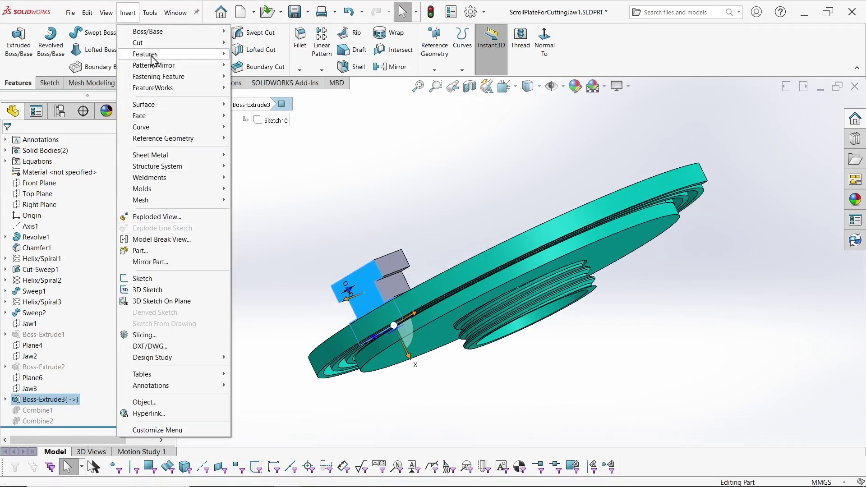
{"action": "mouse_move", "coordinate": [153, 60]}
{"action": "left_click", "coordinate": [270, 283]}
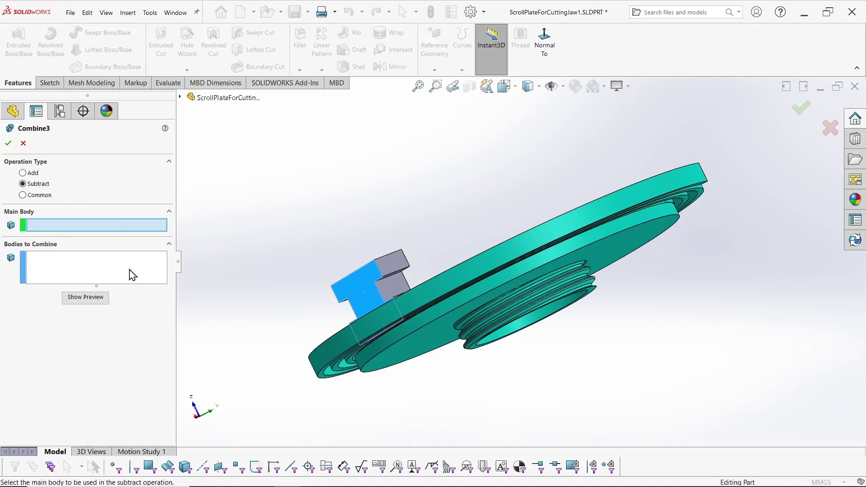
{"action": "left_click", "coordinate": [149, 277]}
{"action": "left_click", "coordinate": [459, 288]}
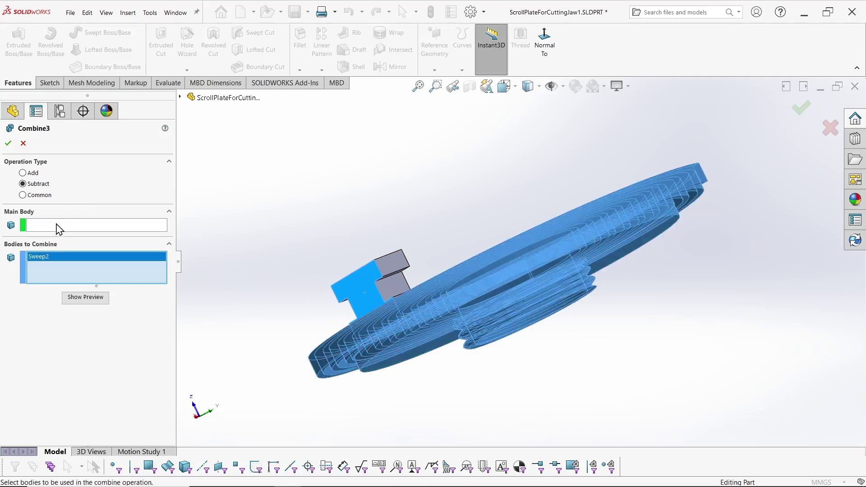
{"action": "left_click", "coordinate": [51, 228]}
{"action": "left_click", "coordinate": [383, 286]}
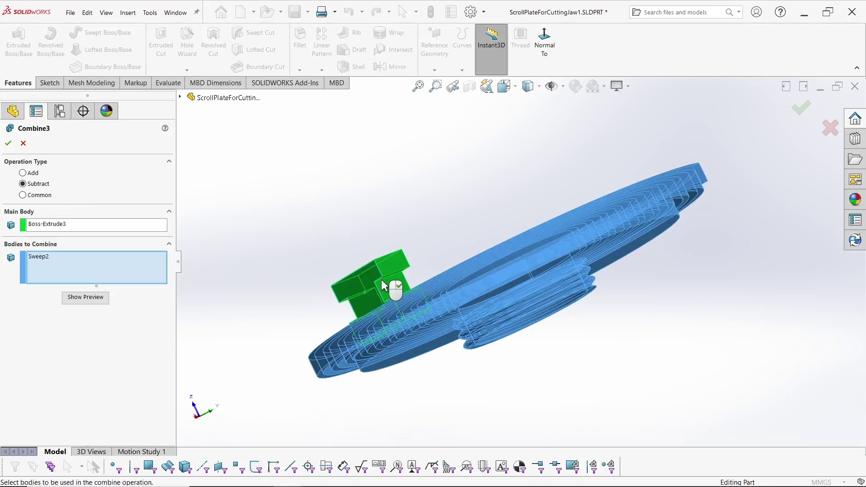
{"action": "left_click", "coordinate": [8, 143]}
{"action": "middle_click_drag", "start_coordinate": [340, 273], "coordinate": [291, 269]}
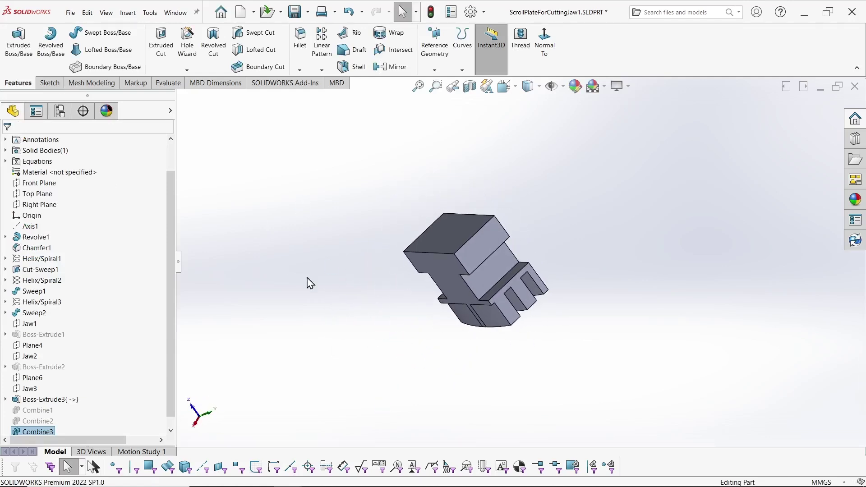
- Activate the Jaw1, Jaw2 and Jaw3 configurations in turn to check each cut jaw, ending on Jaw1
{"action": "left_click", "coordinate": [60, 110]}
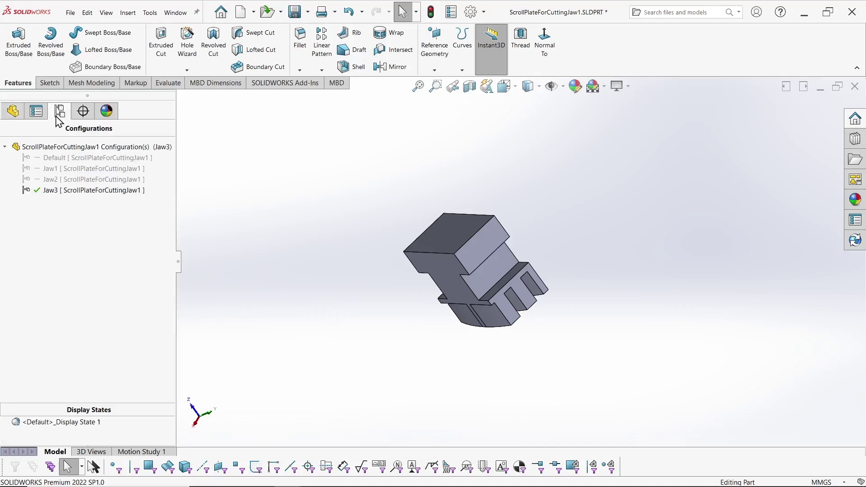
{"action": "double_click", "coordinate": [52, 168]}
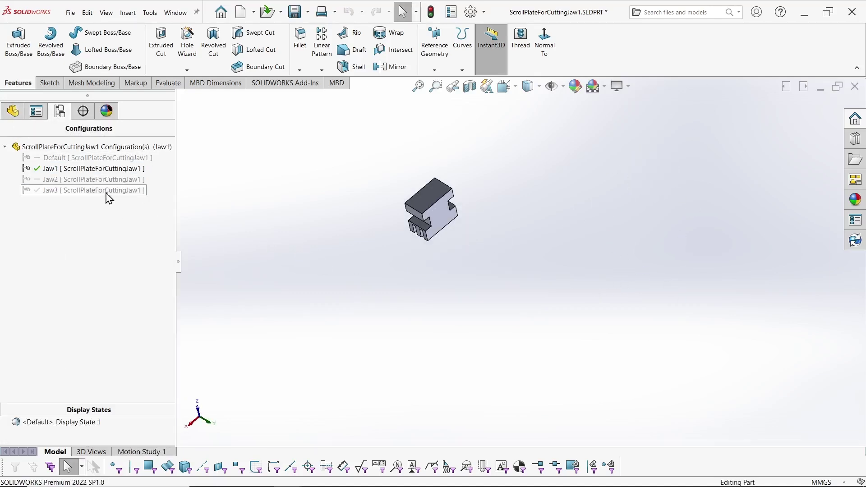
{"action": "double_click", "coordinate": [85, 179]}
{"action": "double_click", "coordinate": [64, 192]}
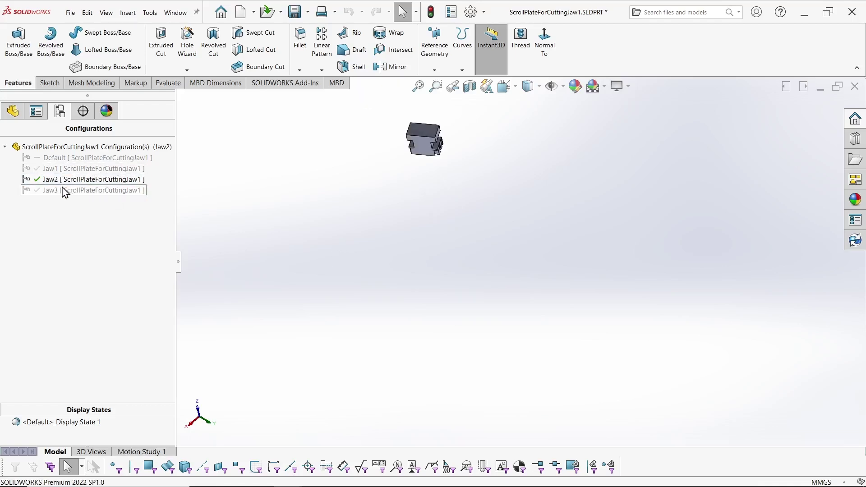
{"action": "double_click", "coordinate": [53, 172]}
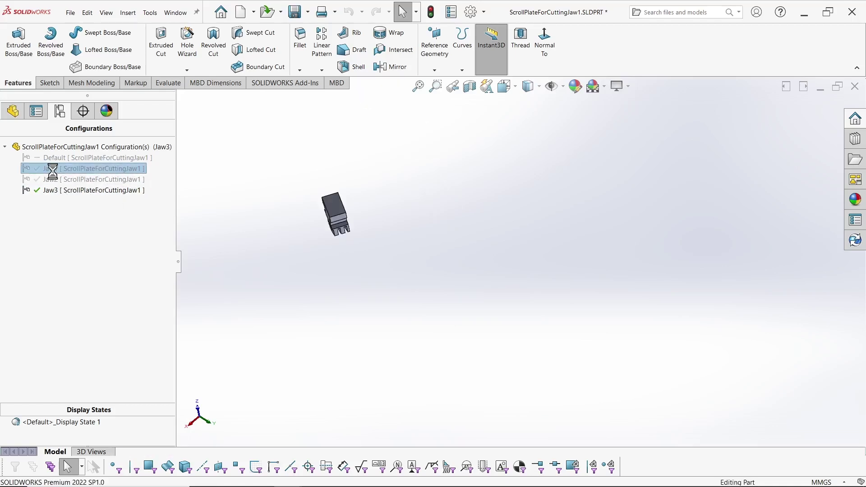
- Open Sweep1's profile sketch Sketch5 for editing and convert the four lines of its rectangle to construction geometry
{"action": "left_click", "coordinate": [14, 113]}
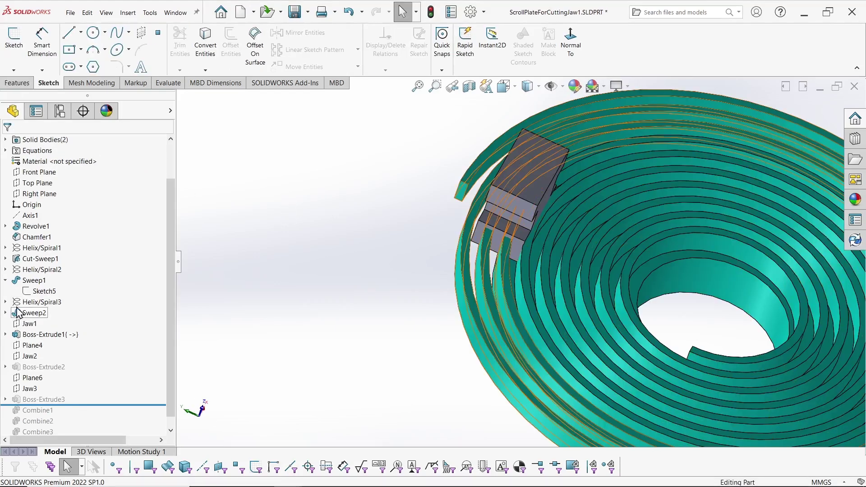
{"action": "right_click", "coordinate": [39, 295]}
{"action": "left_click", "coordinate": [47, 266]}
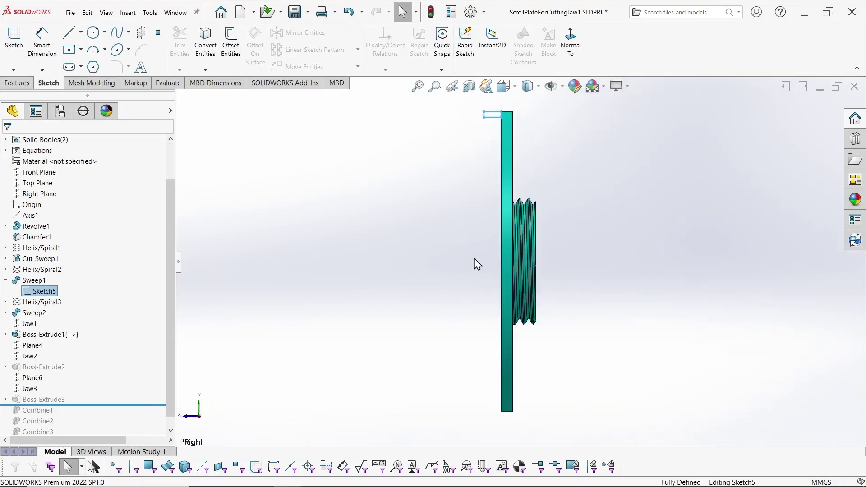
{"action": "scroll", "coordinate": [518, 125], "scroll_direction": "down", "scroll_amount": 1}
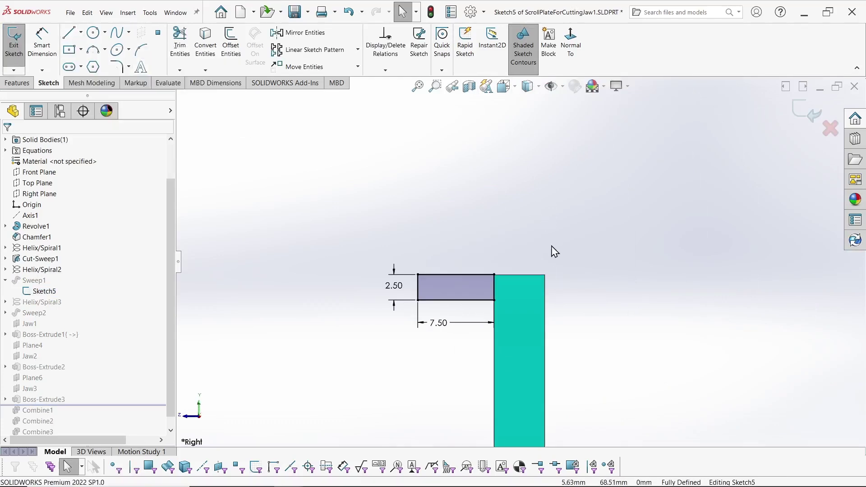
{"action": "scroll", "coordinate": [489, 302], "scroll_direction": "down", "scroll_amount": 5}
{"action": "left_click", "coordinate": [370, 235]}
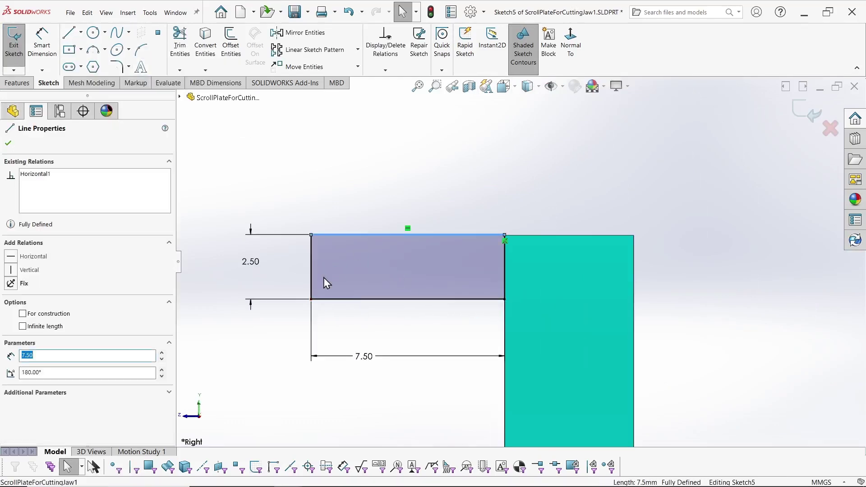
{"action": "left_click", "coordinate": [351, 299], "text": "ctrl"}
{"action": "left_click", "coordinate": [311, 262], "text": "ctrl"}
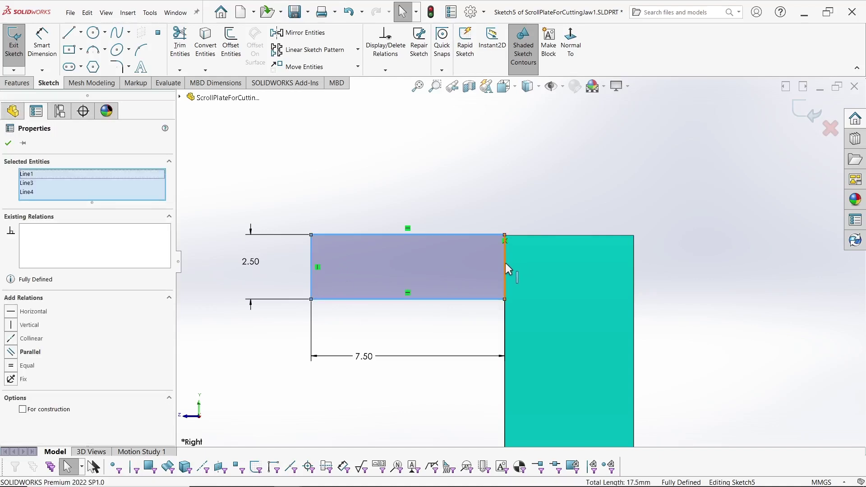
{"action": "left_click", "coordinate": [505, 261], "text": "ctrl"}
{"action": "left_click", "coordinate": [22, 418]}
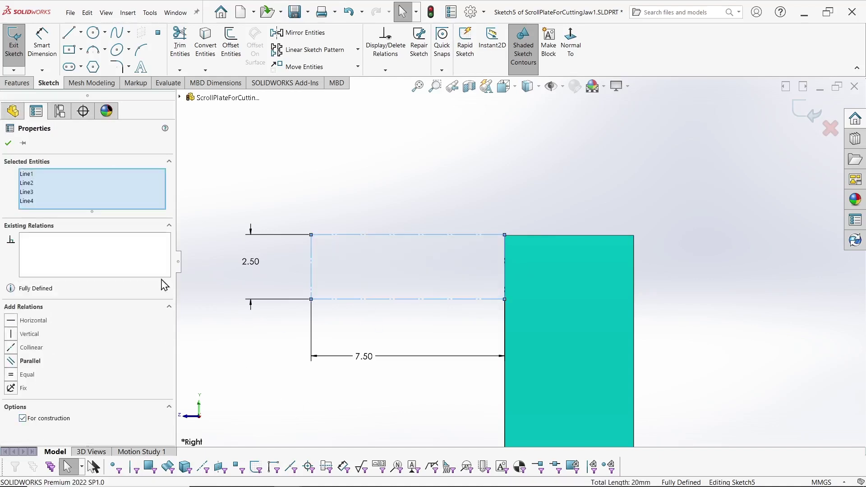
- Sketch a closed four-line outline around the construction rectangle, starting on the plate face, and make its sloping upper edge horizontal
{"action": "left_click", "coordinate": [76, 36]}
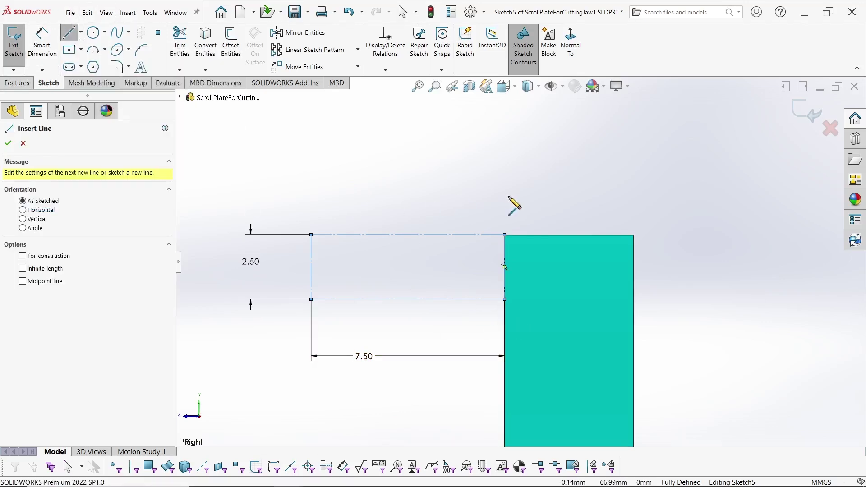
{"action": "left_click", "coordinate": [505, 197]}
{"action": "left_click", "coordinate": [504, 315]}
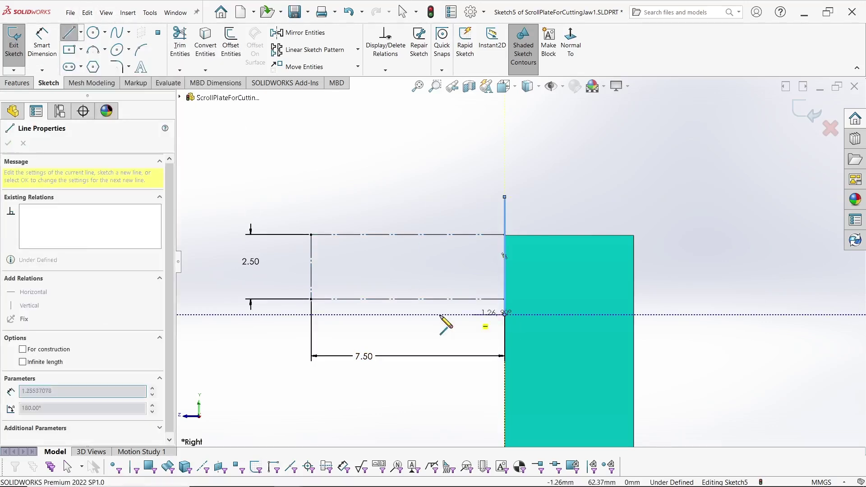
{"action": "left_click", "coordinate": [302, 314]}
{"action": "left_click", "coordinate": [302, 169]}
{"action": "left_click", "coordinate": [505, 197]}
{"action": "key", "text": "Escape"}
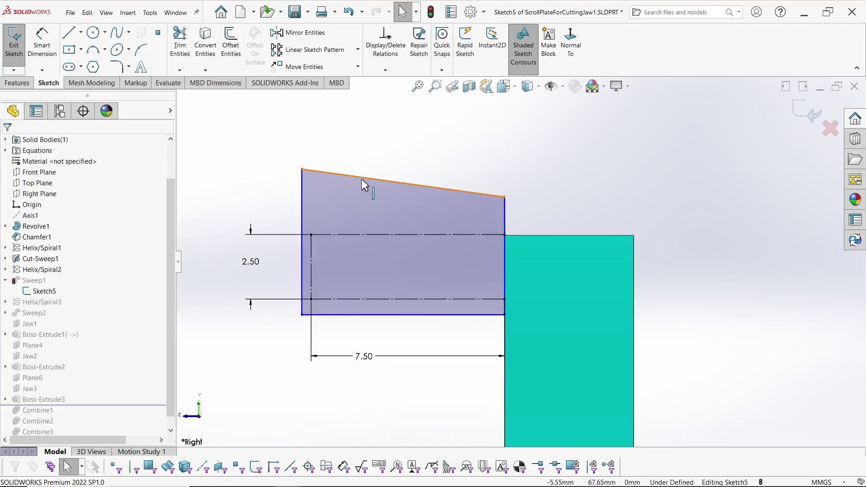
{"action": "left_click", "coordinate": [363, 178]}
{"action": "left_click", "coordinate": [32, 256]}
- Try to make the outline's outer vertical edge collinear with the construction rectangle's outer edge, and undo the attempt
{"action": "left_click", "coordinate": [300, 239]}
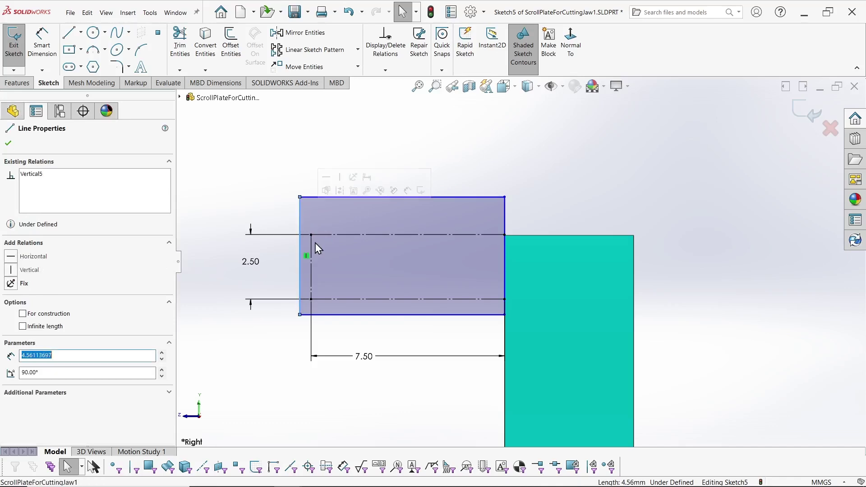
{"action": "left_click", "coordinate": [311, 253], "text": "ctrl"}
{"action": "left_click", "coordinate": [27, 330]}
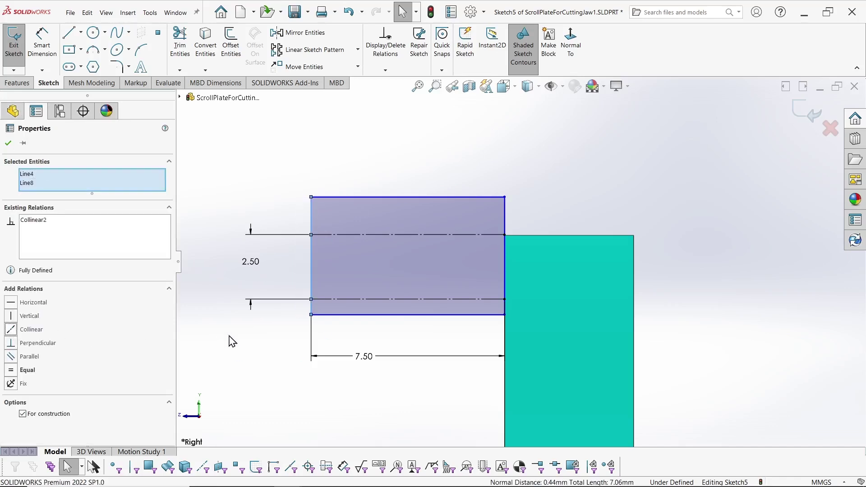
{"action": "left_click", "coordinate": [233, 367]}
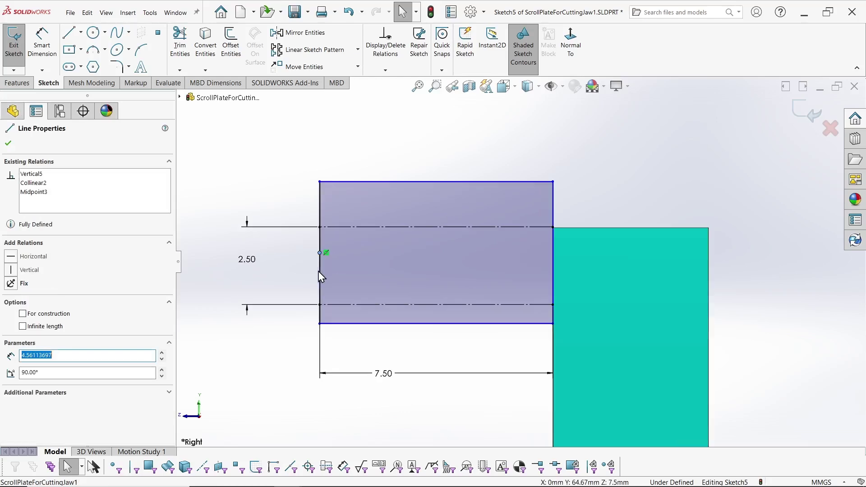
{"action": "scroll", "coordinate": [319, 276], "scroll_direction": "down", "scroll_amount": 5}
{"action": "left_click", "coordinate": [401, 245]}
{"action": "left_click", "coordinate": [374, 276]}
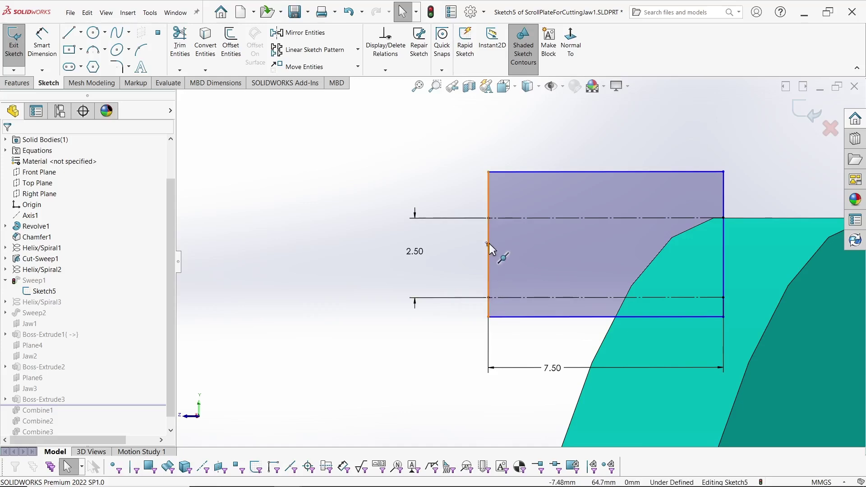
{"action": "key", "text": "ctrl+z"}
{"action": "left_click", "coordinate": [342, 276]}
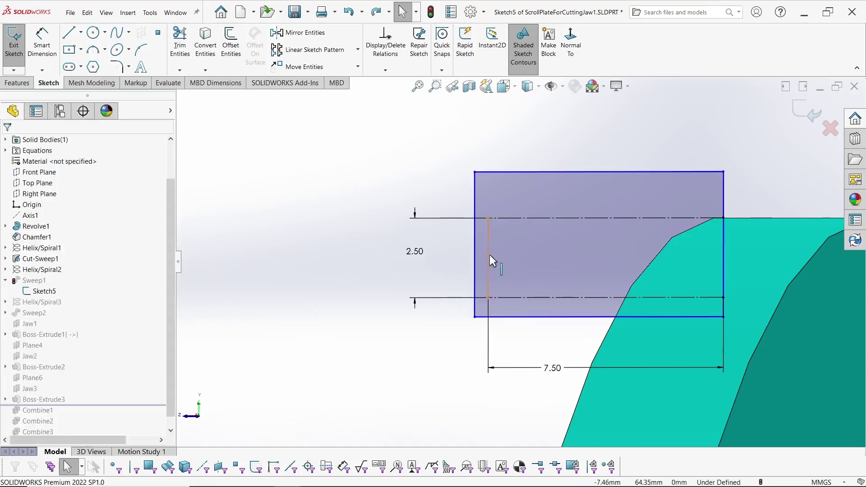
- Make the midpoints of the outline's and the construction rectangle's outer vertical edges coincident, and stretch the outline slightly in height
{"action": "left_click", "coordinate": [488, 259]}
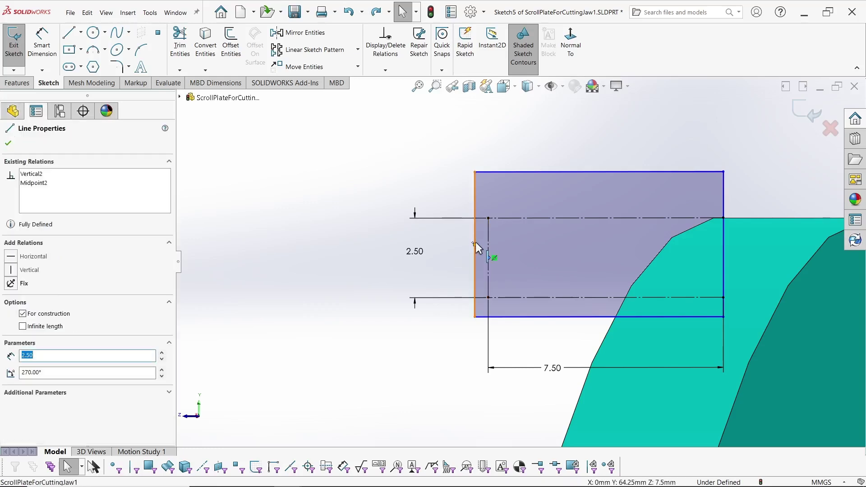
{"action": "left_click", "coordinate": [475, 244], "text": "ctrl"}
{"action": "left_click", "coordinate": [10, 330]}
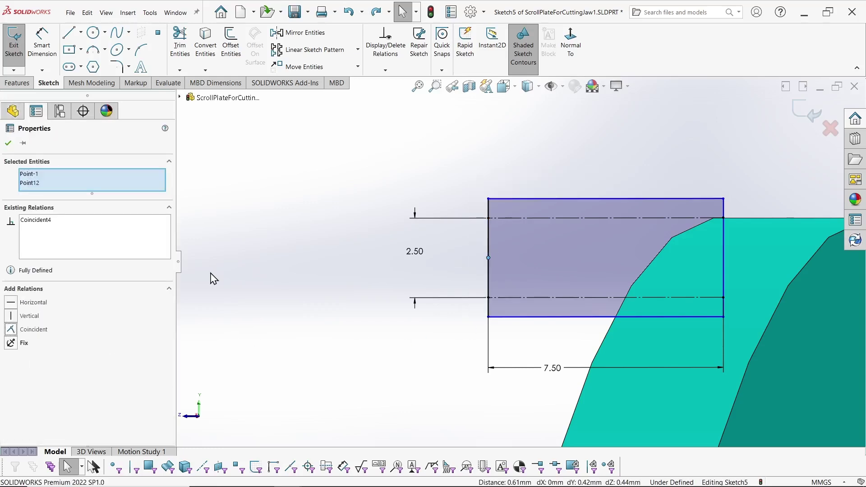
{"action": "scroll", "coordinate": [496, 270], "scroll_direction": "up", "scroll_amount": 2}
{"action": "left_click", "coordinate": [664, 220]}
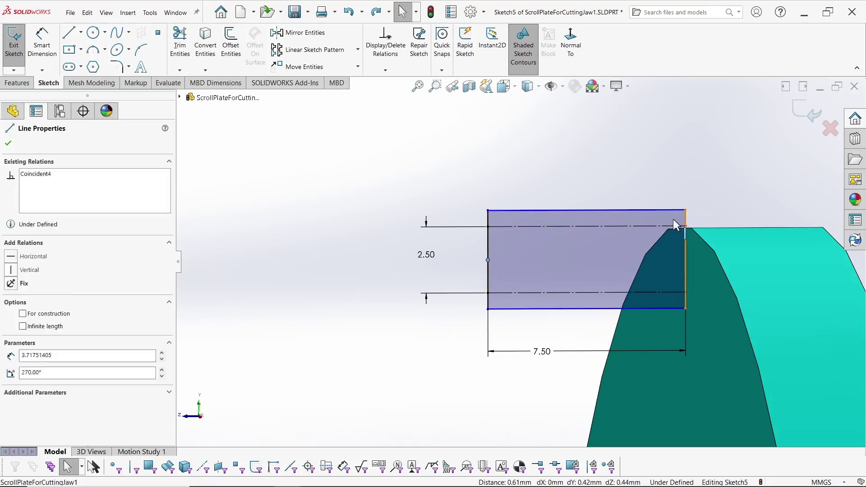
{"action": "left_click_drag", "start_coordinate": [653, 210], "coordinate": [647, 208]}
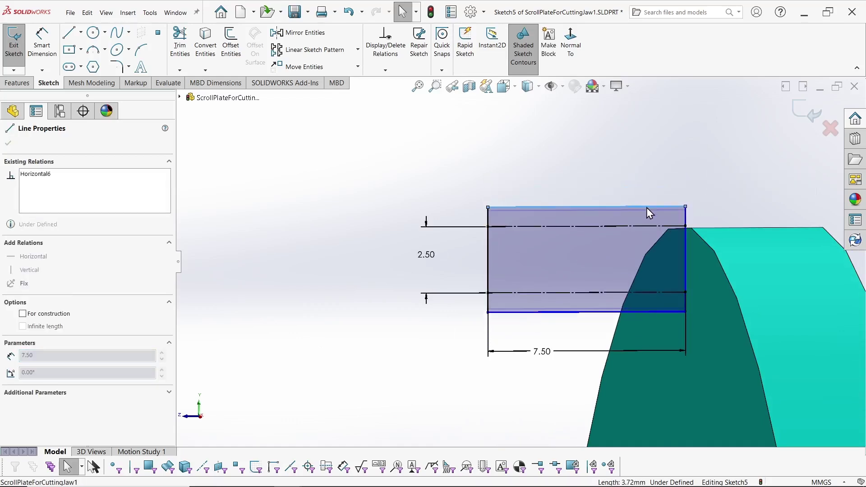
- Dimension the gap between the outline's upper edge and the construction rectangle's upper edge to 0.25 mm and exit the sketch
{"action": "key", "text": "s"}
{"action": "left_click", "coordinate": [493, 170]}
{"action": "left_click", "coordinate": [528, 217]}
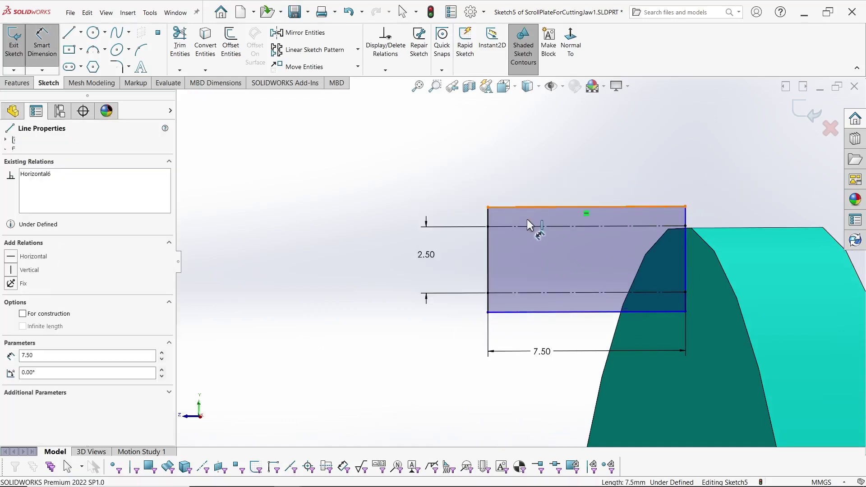
{"action": "left_click", "coordinate": [526, 224]}
{"action": "left_click", "coordinate": [454, 217]}
{"action": "type", "text": "0.25"}
{"action": "key", "text": "Return"}
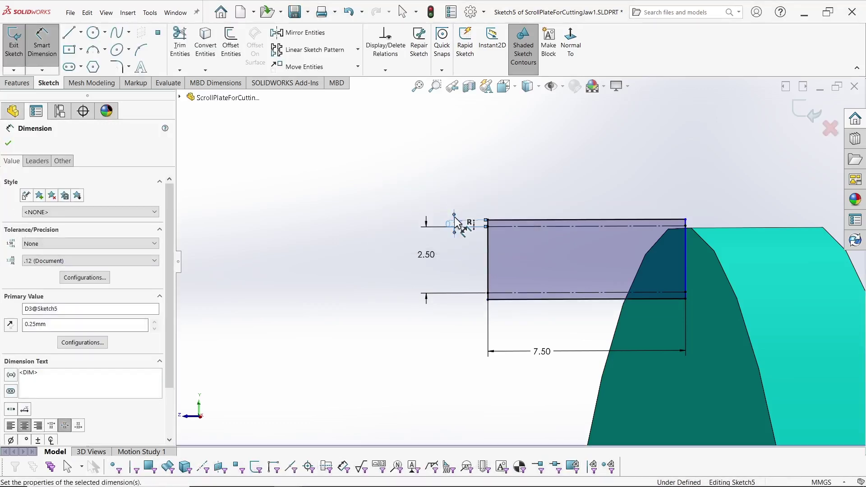
{"action": "left_click", "coordinate": [688, 215]}
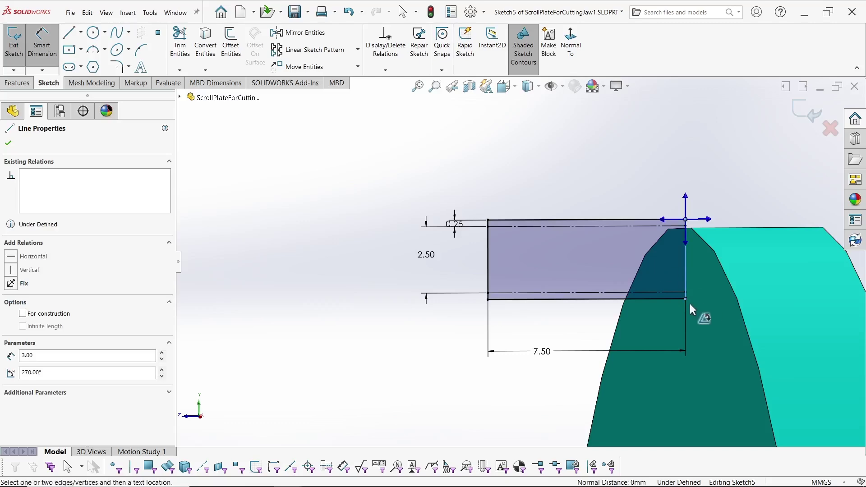
{"action": "left_click", "coordinate": [685, 269]}
{"action": "left_click", "coordinate": [802, 111]}
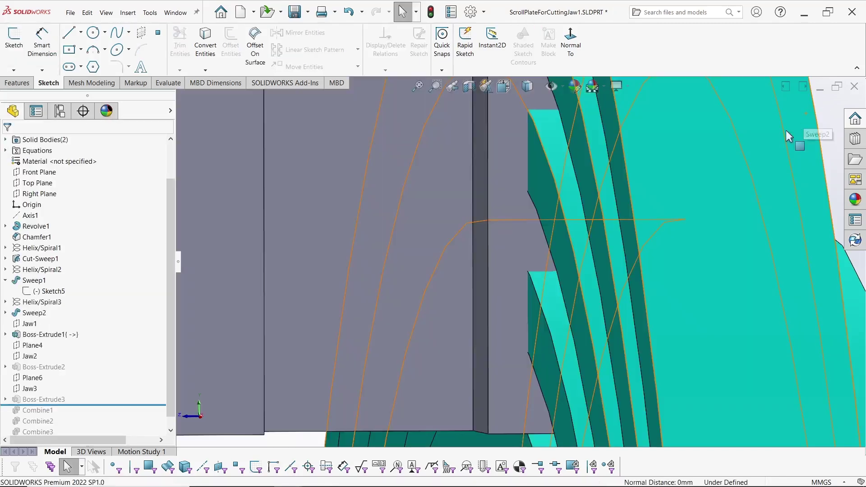
- Roll the feature history forward past the Combine features so the jaw is cut with the updated scroll
{"action": "middle_click_drag", "start_coordinate": [651, 229], "coordinate": [531, 266]}
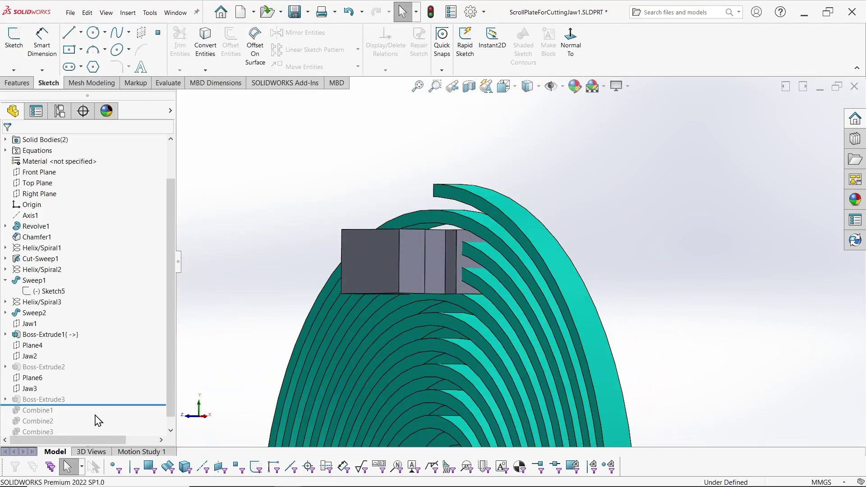
{"action": "left_click_drag", "start_coordinate": [136, 404], "coordinate": [85, 412]}
{"action": "middle_click_drag", "start_coordinate": [319, 359], "coordinate": [302, 286]}
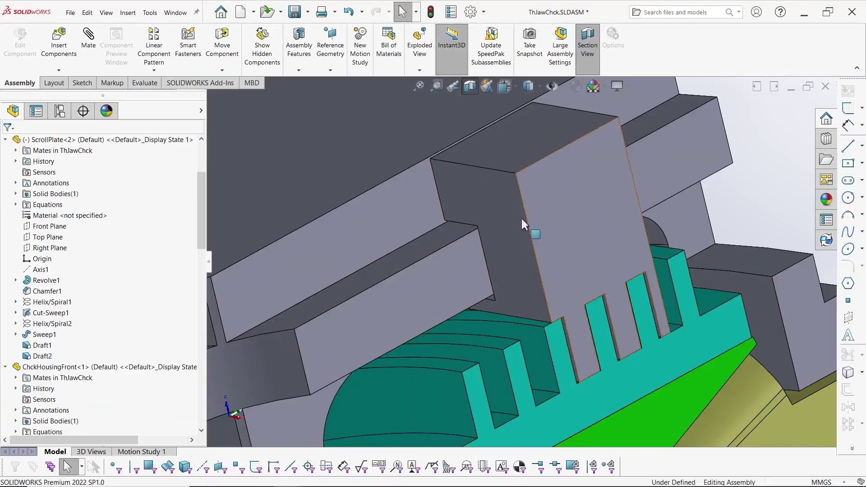
- In the ThJawChck assembly, select the ScrollPlateForCuttingJaw1 component at the sectioned jaw and open its part
{"action": "left_click", "coordinate": [521, 218]}
{"action": "right_click", "coordinate": [499, 177]}
{"action": "left_click", "coordinate": [472, 161]}
{"action": "right_click", "coordinate": [496, 148]}
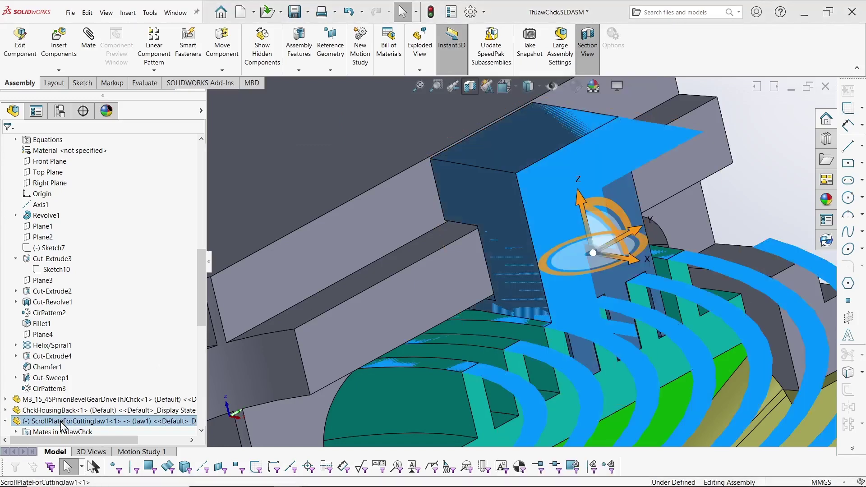
{"action": "right_click", "coordinate": [63, 390]}
{"action": "left_click", "coordinate": [68, 155]}
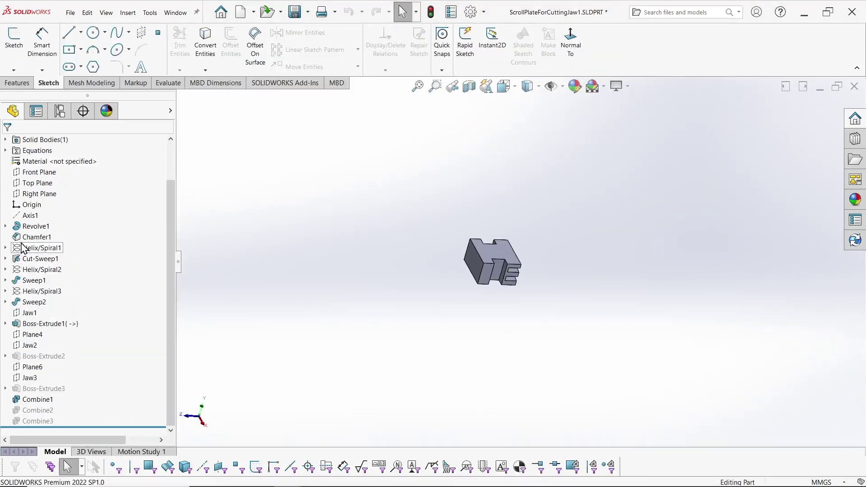
- Examine the profile sketches of Sweep1 and Sweep2, opening Sweep2's Sketch6 and leaving it without edits
{"action": "left_click", "coordinate": [5, 280]}
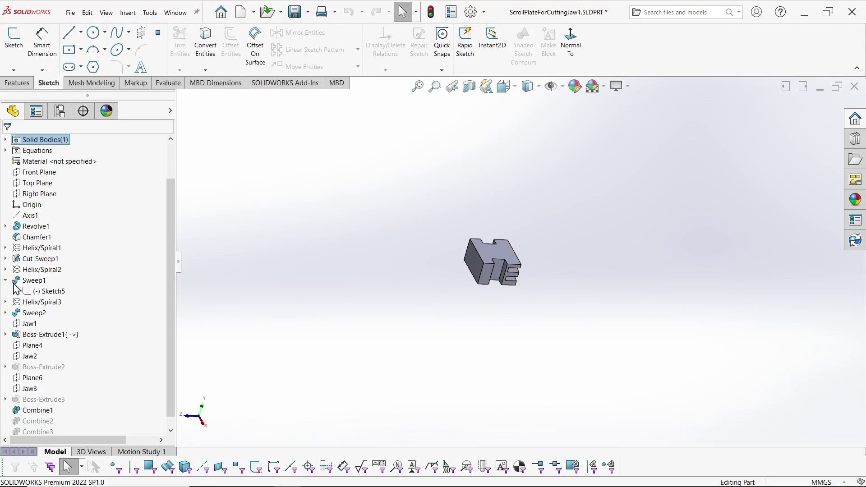
{"action": "left_click", "coordinate": [43, 292]}
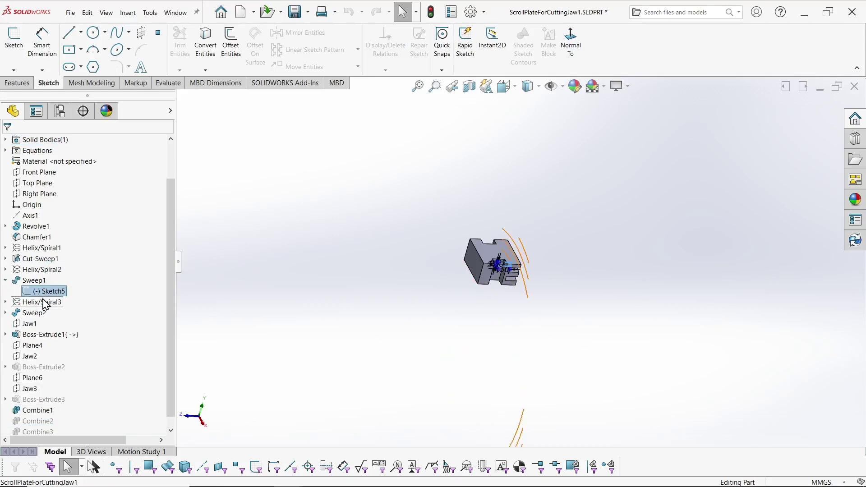
{"action": "left_click", "coordinate": [5, 312]}
{"action": "left_click", "coordinate": [43, 323]}
{"action": "right_click", "coordinate": [43, 323]}
{"action": "left_click", "coordinate": [48, 293]}
{"action": "scroll", "coordinate": [551, 180], "scroll_direction": "down", "scroll_amount": 10}
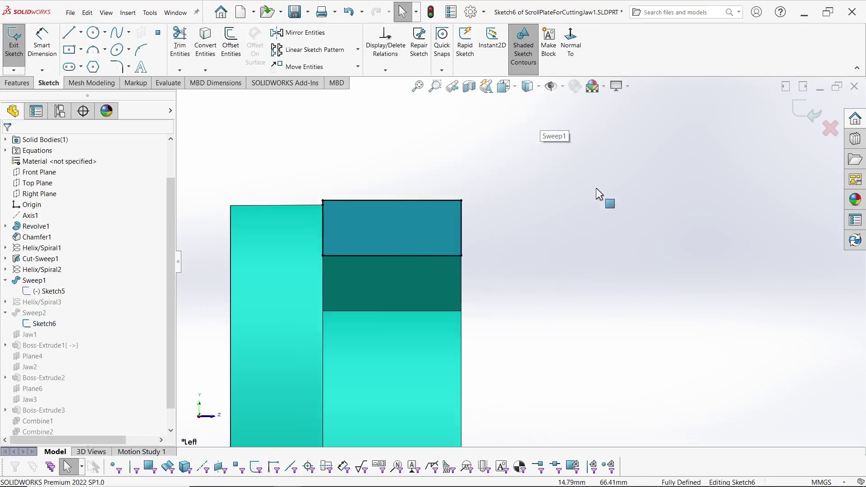
{"action": "key", "text": "ctrl+b"}
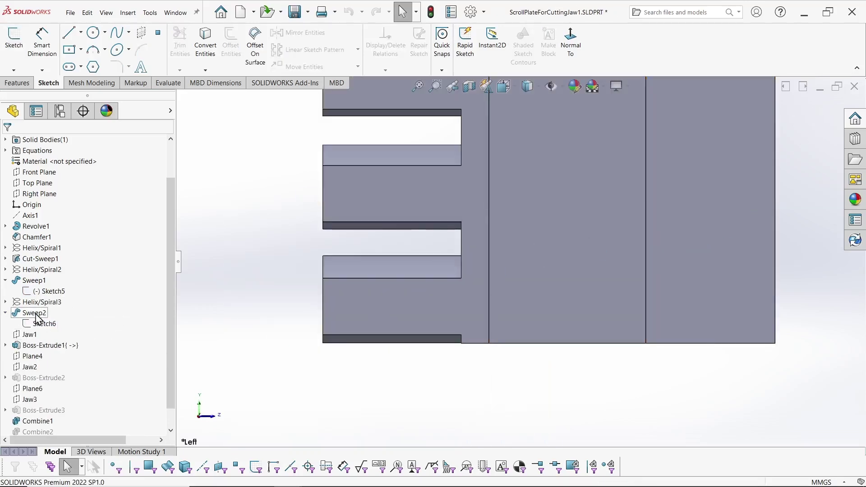
- Roll the feature history back to before Combine1 and select the Sweep2 scroll face to examine it against the jaw
{"action": "left_click", "coordinate": [170, 430]}
{"action": "left_click_drag", "start_coordinate": [90, 427], "coordinate": [87, 394]}
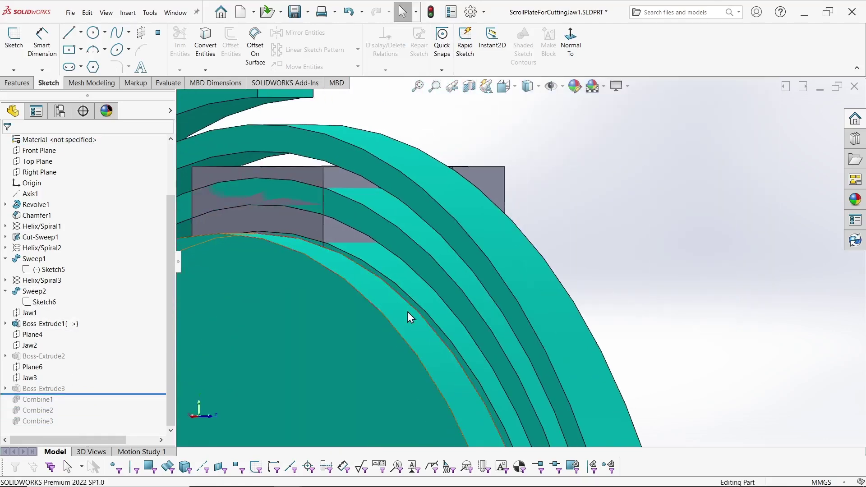
{"action": "scroll", "coordinate": [427, 207], "scroll_direction": "up", "scroll_amount": 5}
{"action": "left_click", "coordinate": [417, 210]}
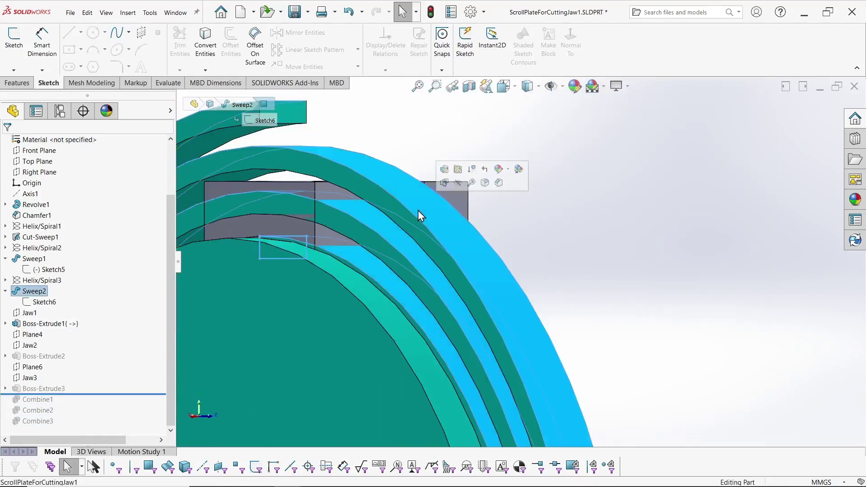
- Open Sweep1's profile sketch and delete the midpoint relation from the rectangle's outer vertical line
{"action": "left_click", "coordinate": [36, 258]}
{"action": "left_click", "coordinate": [50, 270]}
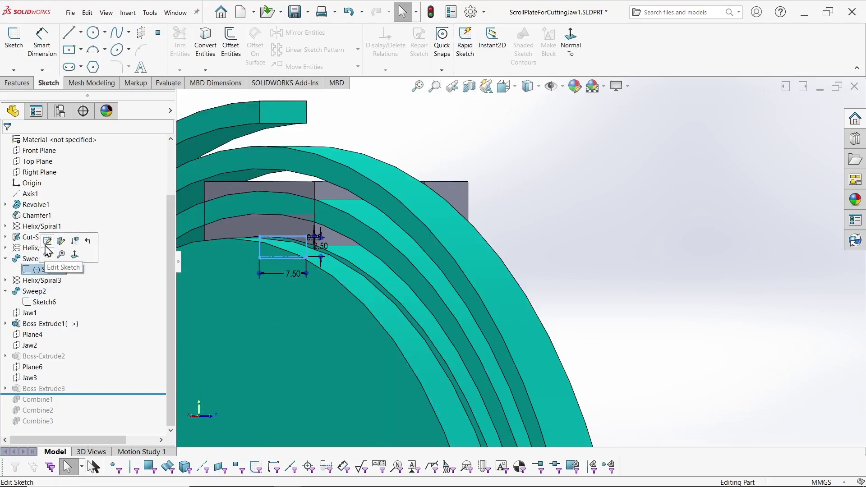
{"action": "left_click", "coordinate": [45, 238]}
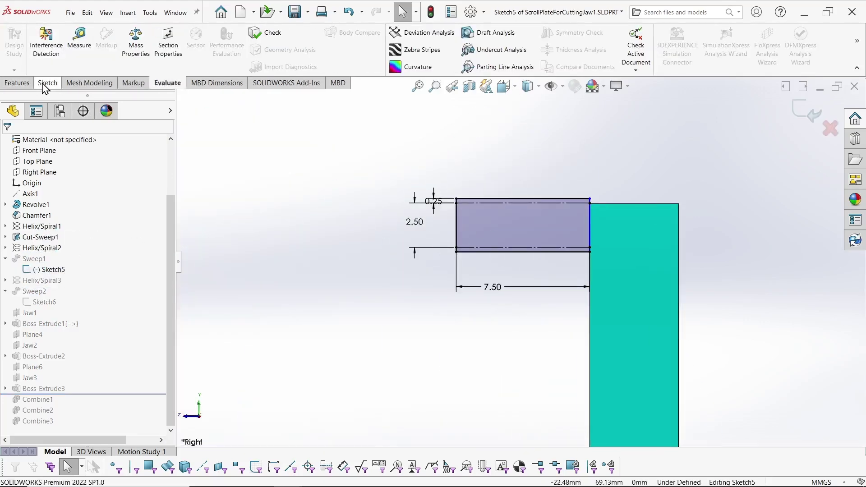
{"action": "left_click", "coordinate": [456, 239]}
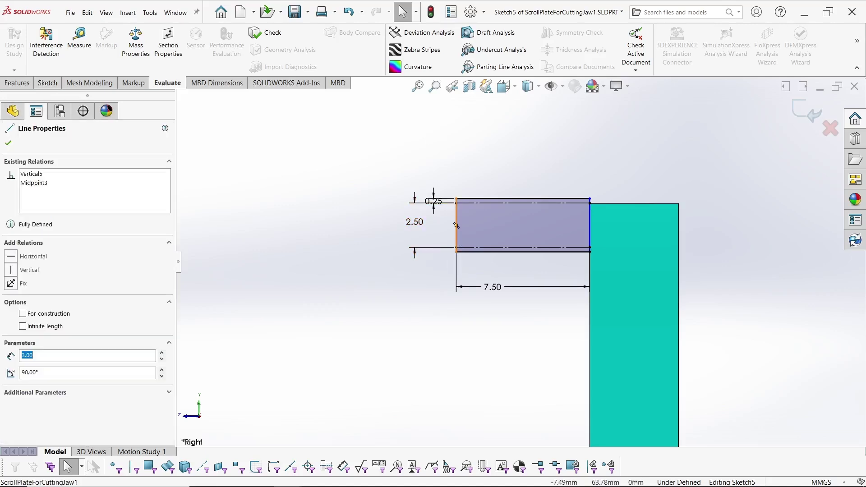
{"action": "left_click", "coordinate": [37, 185]}
{"action": "left_click", "coordinate": [467, 248]}
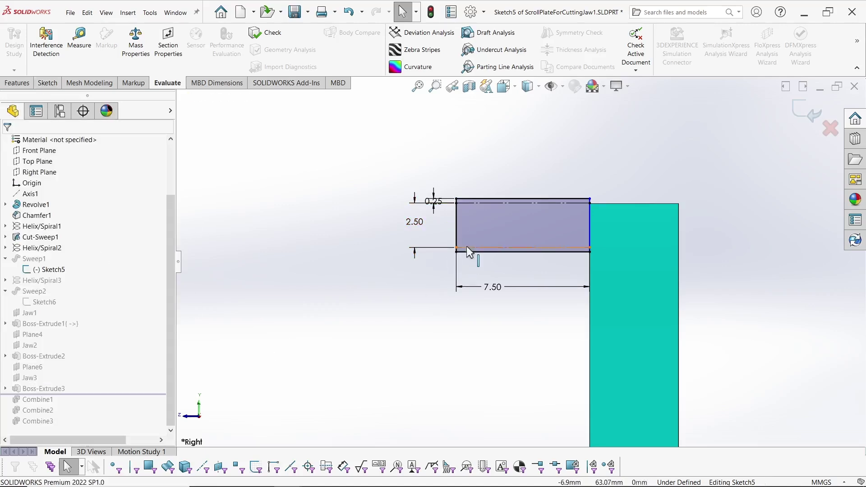
{"action": "left_click", "coordinate": [457, 227]}
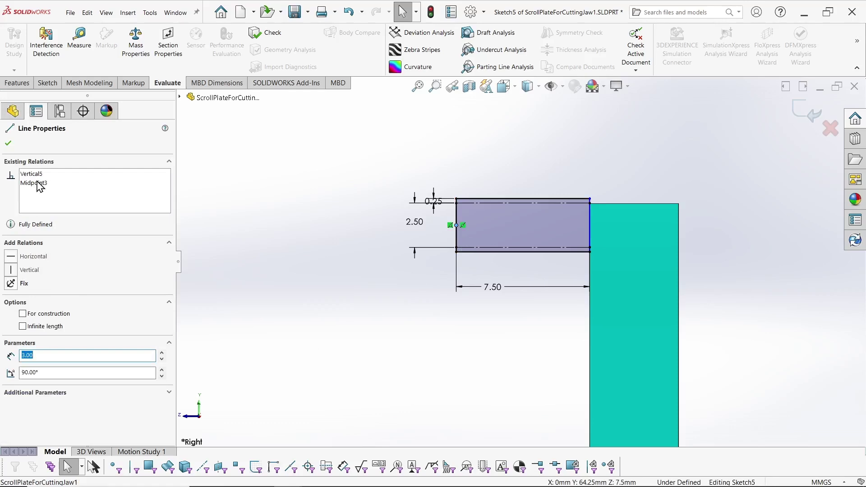
{"action": "right_click", "coordinate": [40, 187]}
{"action": "left_click", "coordinate": [60, 198]}
{"action": "scroll", "coordinate": [433, 253], "scroll_direction": "down", "scroll_amount": 5}
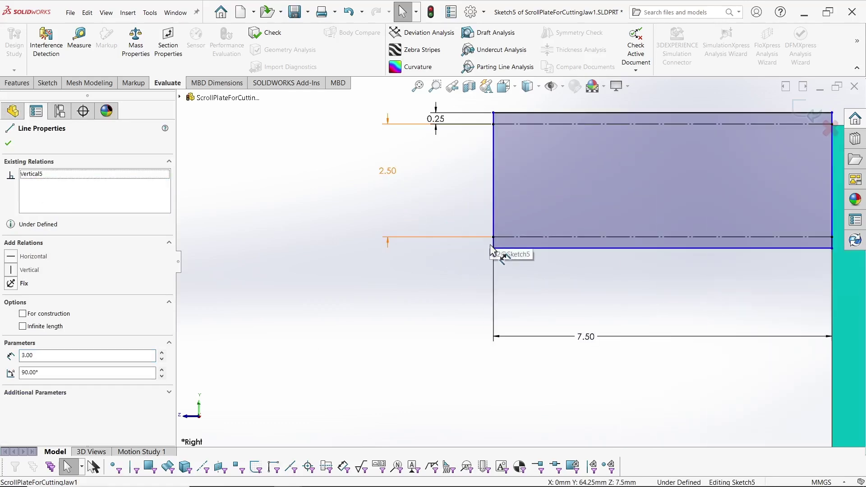
- Stretch the profile rectangle outward past the vertical construction line and make the midpoints of the two vertical lines horizontal
{"action": "mouse_move", "coordinate": [491, 244]}
{"action": "left_mouse_down"}
{"action": "mouse_move", "coordinate": [449, 247]}
{"action": "mouse_move", "coordinate": [473, 250]}
{"action": "mouse_move", "coordinate": [470, 210]}
{"action": "left_mouse_up"}
{"action": "left_click", "coordinate": [471, 209]}
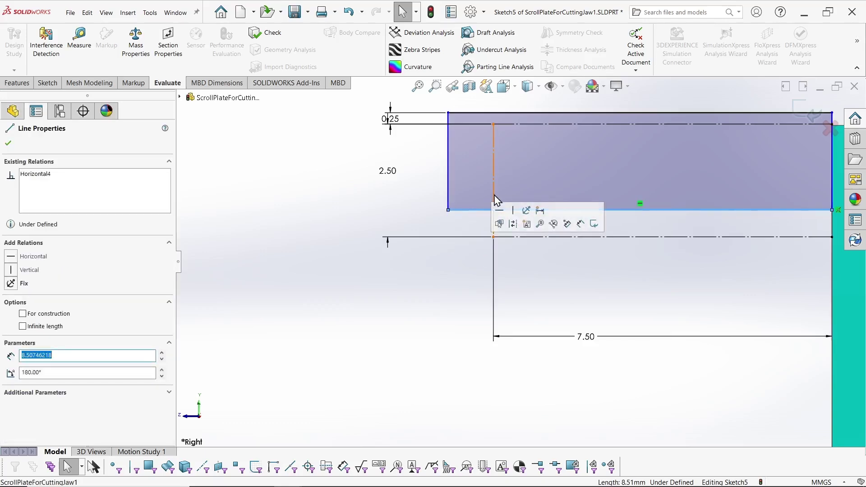
{"action": "left_click", "coordinate": [494, 189]}
{"action": "left_click", "coordinate": [448, 161], "text": "ctrl"}
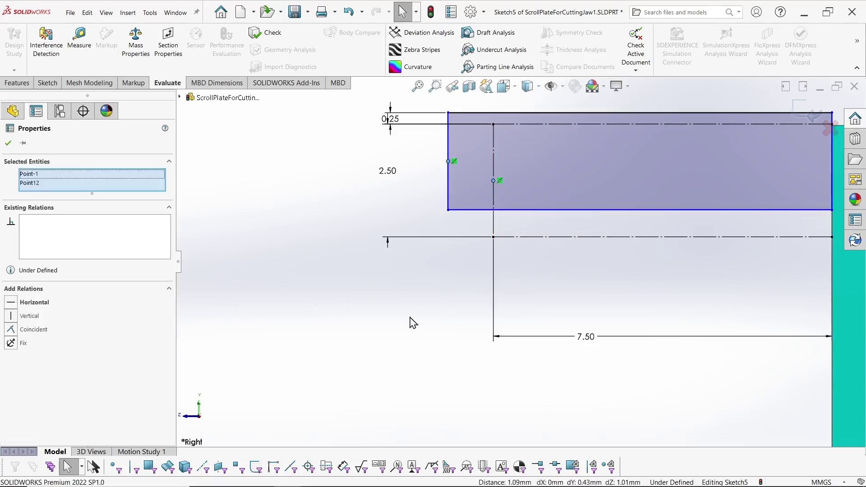
{"action": "left_click", "coordinate": [12, 318]}
{"action": "left_click", "coordinate": [454, 334]}
- Dimension the gap between the rectangle's outer edge and the vertical construction line as 0.5 mm and exit the sketch
{"action": "key", "text": "s"}
{"action": "left_click", "coordinate": [499, 321]}
{"action": "left_click", "coordinate": [496, 193]}
{"action": "left_click", "coordinate": [448, 210]}
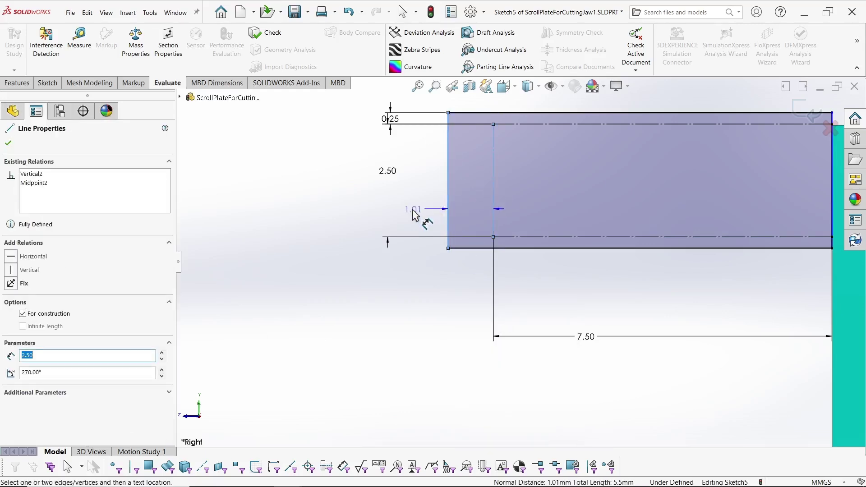
{"action": "left_click", "coordinate": [415, 212]}
{"action": "type", "text": "0.5"}
{"action": "key", "text": "Return"}
{"action": "scroll", "coordinate": [435, 249], "scroll_direction": "up", "scroll_amount": 2}
{"action": "scroll", "coordinate": [517, 263], "scroll_direction": "up", "scroll_amount": 1}
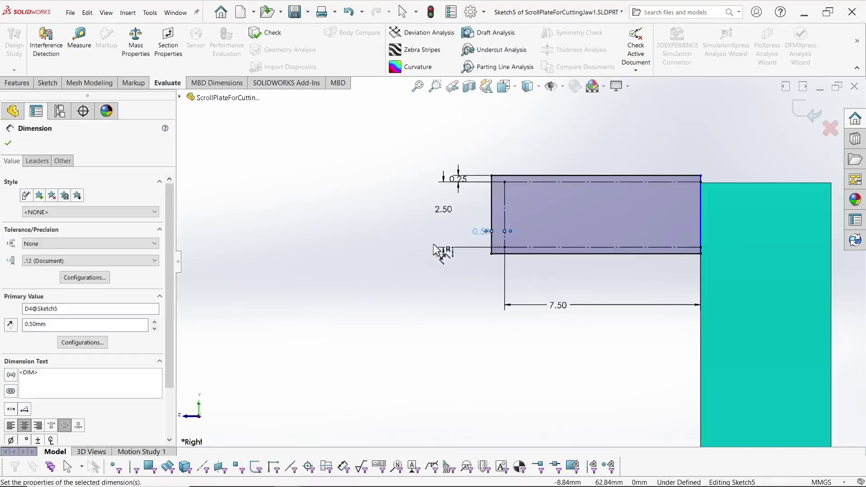
{"action": "left_click", "coordinate": [806, 119]}
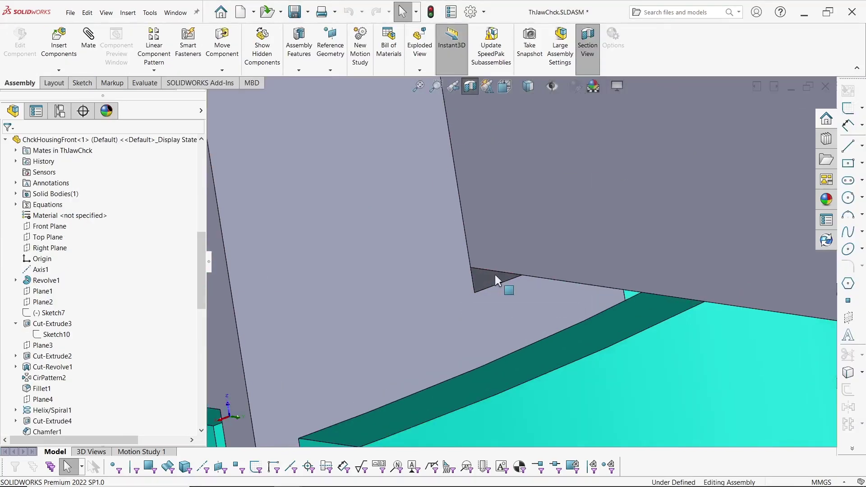
- In the ThJawChck assembly, measure the jaw's partly exposed Boss-Extrude1 face beside the housing slot
{"action": "left_click", "coordinate": [488, 277]}
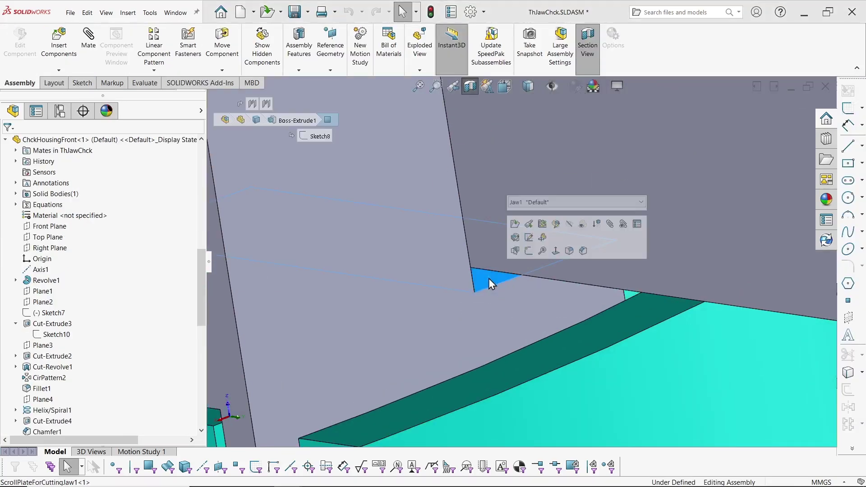
{"action": "key", "text": "s"}
{"action": "left_click", "coordinate": [630, 293]}
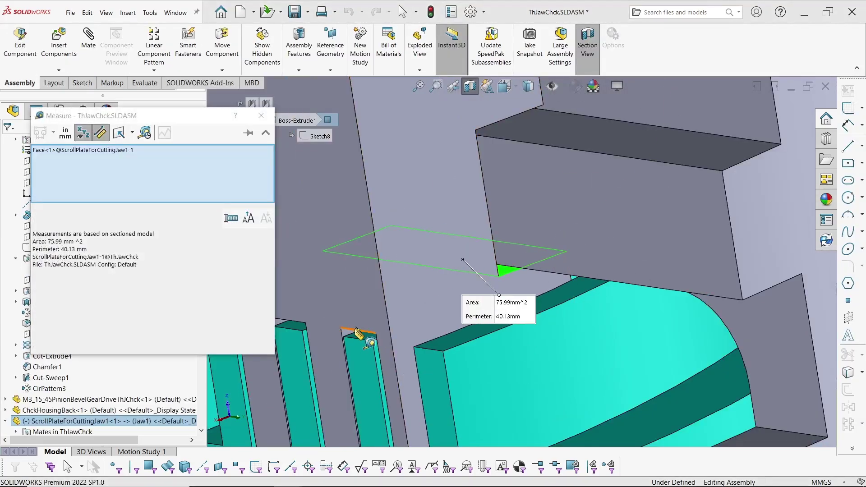
{"action": "left_click", "coordinate": [374, 345]}
{"action": "key", "text": "Escape"}
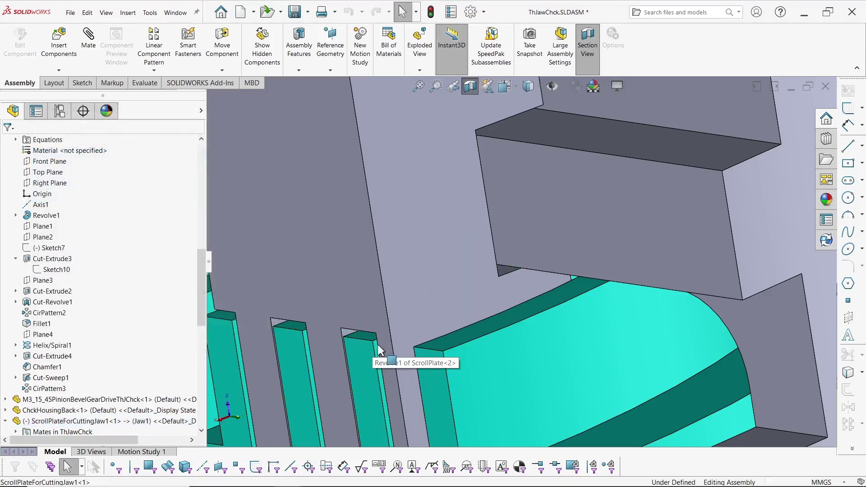
- In the front housing's Cut-Extrude3 sketch, set the distance from the horizontal centreline to the side notches to 3.5 mm and exit
{"action": "scroll", "coordinate": [618, 213], "scroll_direction": "up", "scroll_amount": 3}
{"action": "left_click", "coordinate": [648, 199]}
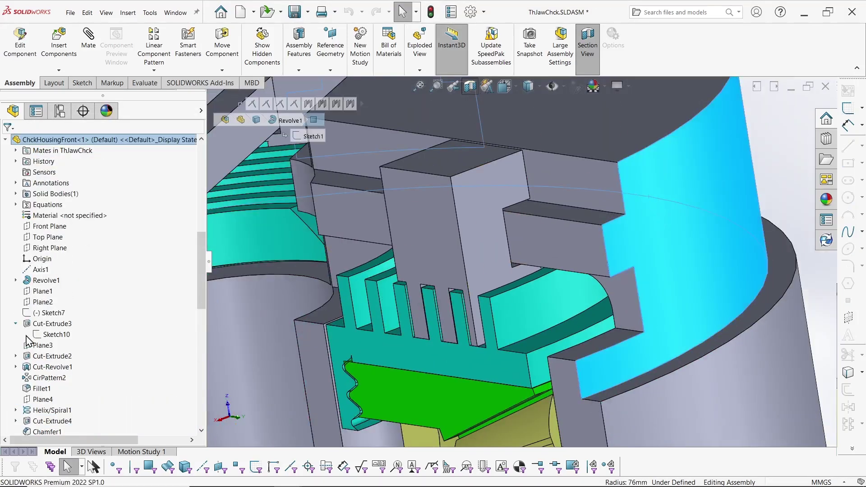
{"action": "right_click", "coordinate": [49, 335]}
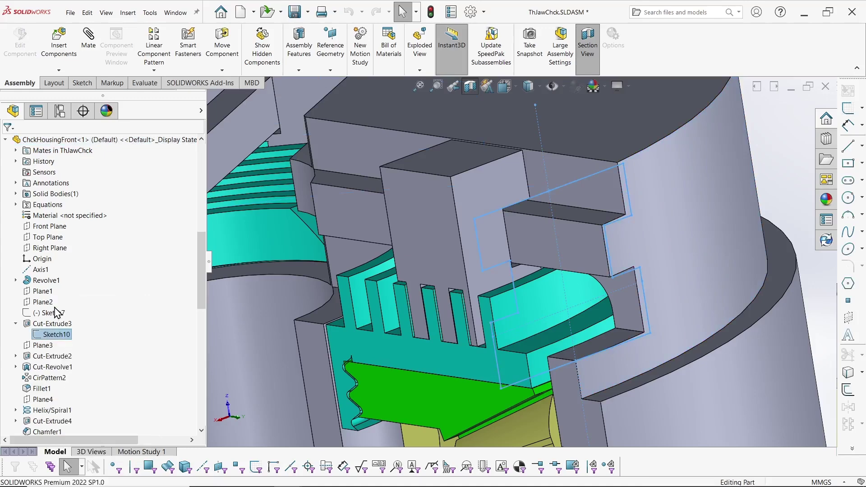
{"action": "left_click", "coordinate": [57, 312]}
{"action": "scroll", "coordinate": [508, 336], "scroll_direction": "down", "scroll_amount": 7}
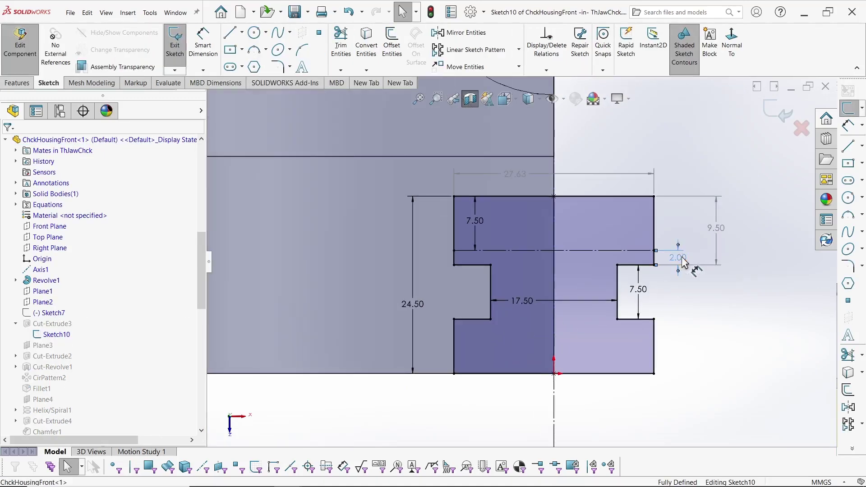
{"action": "left_click", "coordinate": [680, 261]}
{"action": "double_click", "coordinate": [681, 259]}
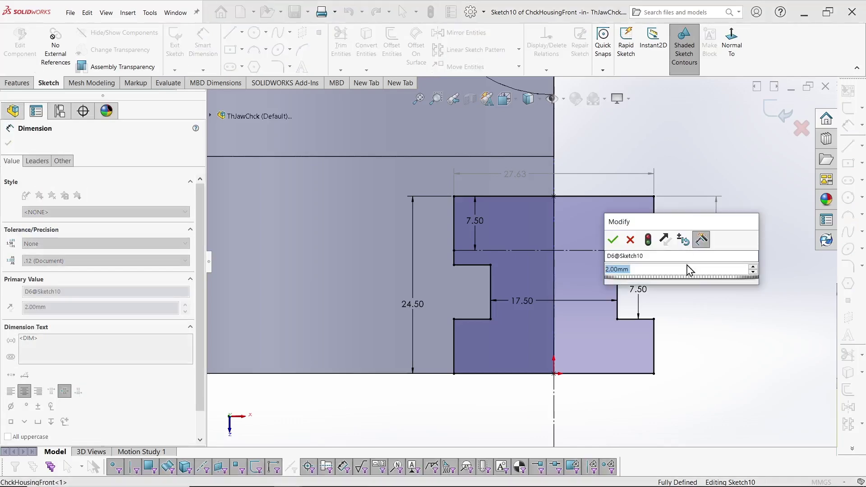
{"action": "type", "text": "3.5"}
{"action": "key", "text": "Return"}
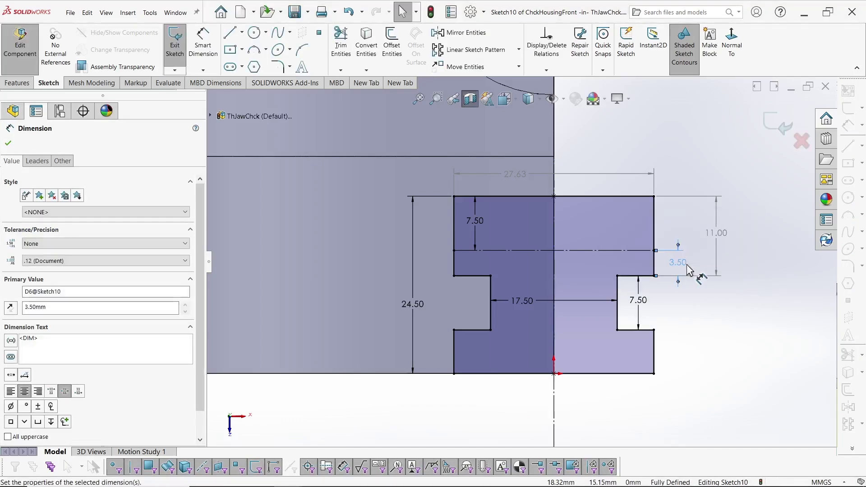
{"action": "left_click", "coordinate": [772, 125]}
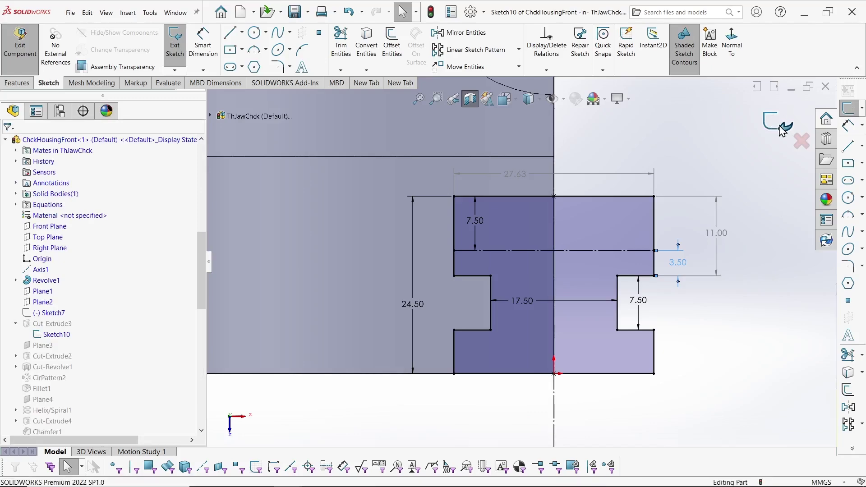
{"action": "middle_click_drag", "start_coordinate": [680, 276], "coordinate": [755, 394]}
{"action": "scroll", "coordinate": [698, 255], "scroll_direction": "up", "scroll_amount": 3}
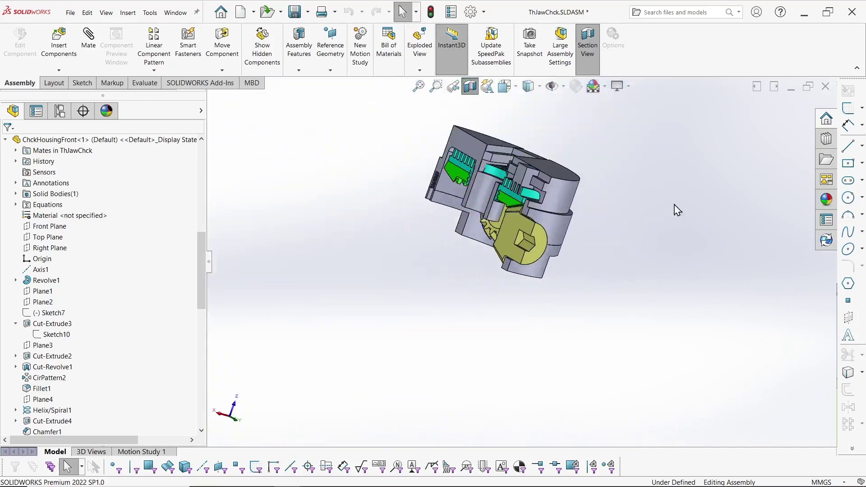
- In the ScrollPlateForCuttingJaw1 part, create a mid plane between the jaw's two opposite profile-shaped end faces
{"action": "scroll", "coordinate": [542, 205], "scroll_direction": "down", "scroll_amount": 5}
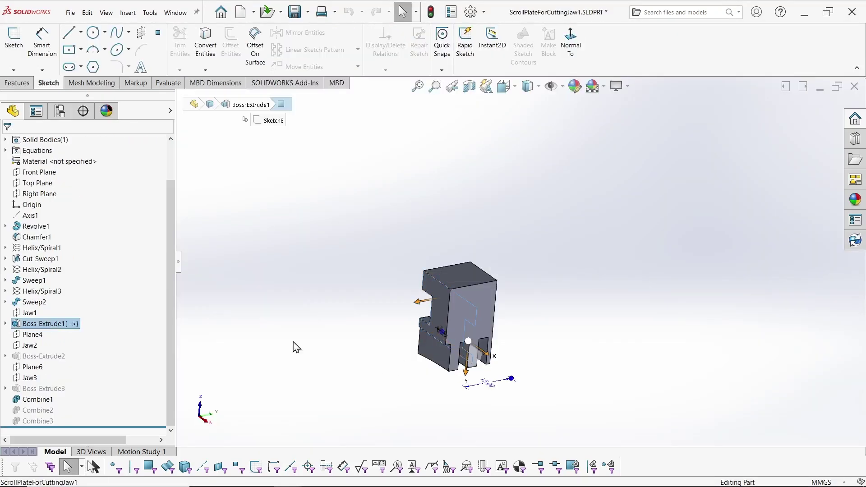
{"action": "left_click", "coordinate": [16, 83]}
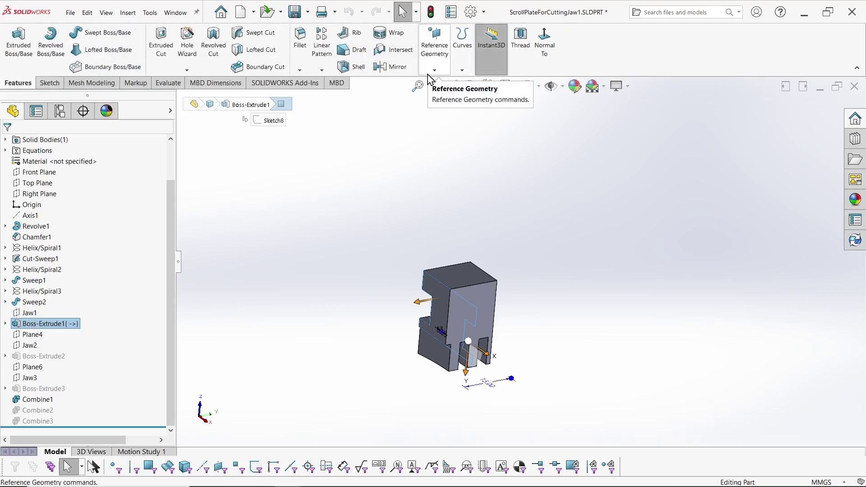
{"action": "left_click", "coordinate": [434, 70]}
{"action": "left_click", "coordinate": [433, 81]}
{"action": "middle_click_drag", "start_coordinate": [566, 298], "coordinate": [494, 297]}
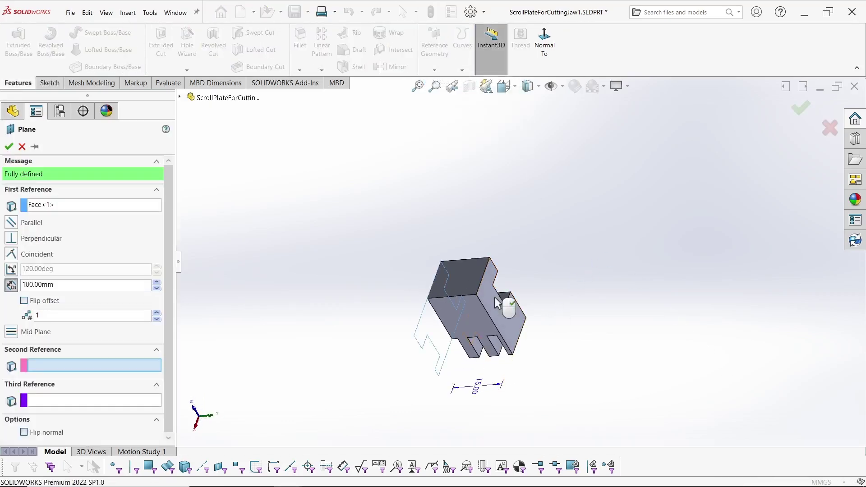
{"action": "left_click", "coordinate": [495, 296]}
{"action": "left_click", "coordinate": [8, 148]}
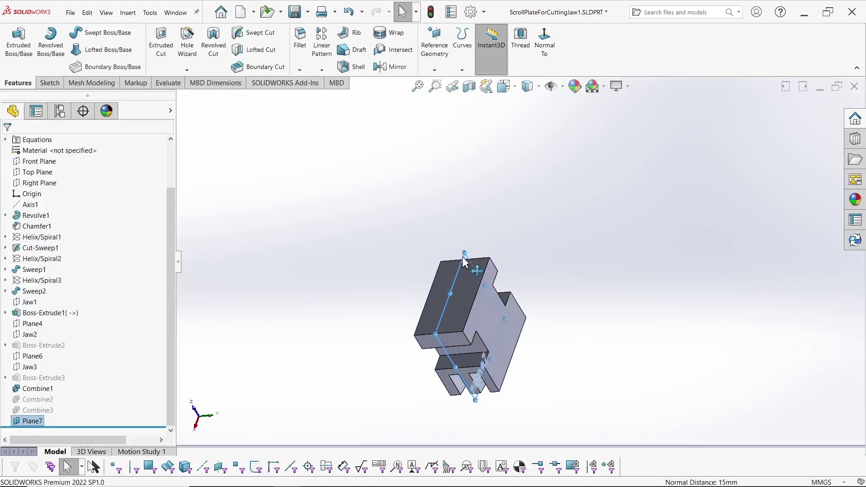
- Create a second mid plane between the jaw's two opposite side faces, perpendicular to the first
{"action": "left_click", "coordinate": [444, 344]}
{"action": "middle_click_drag", "start_coordinate": [584, 343], "coordinate": [620, 335]}
{"action": "left_click", "coordinate": [434, 69]}
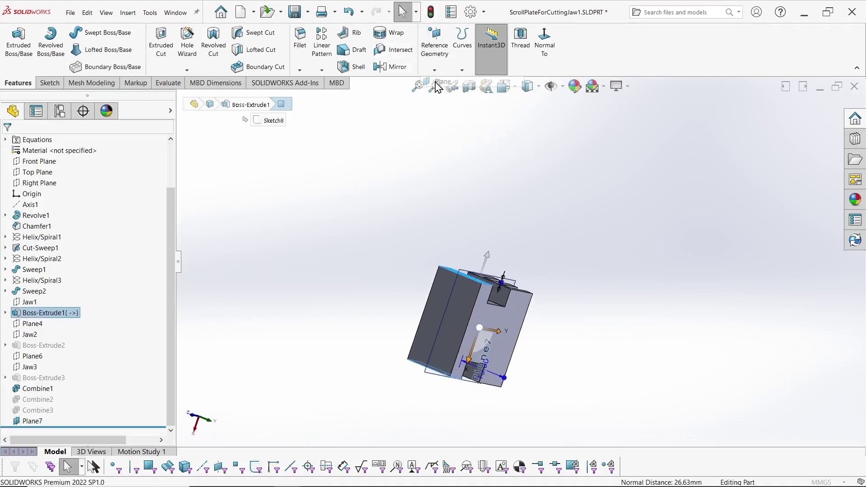
{"action": "left_click", "coordinate": [446, 83]}
{"action": "key", "text": "Return"}
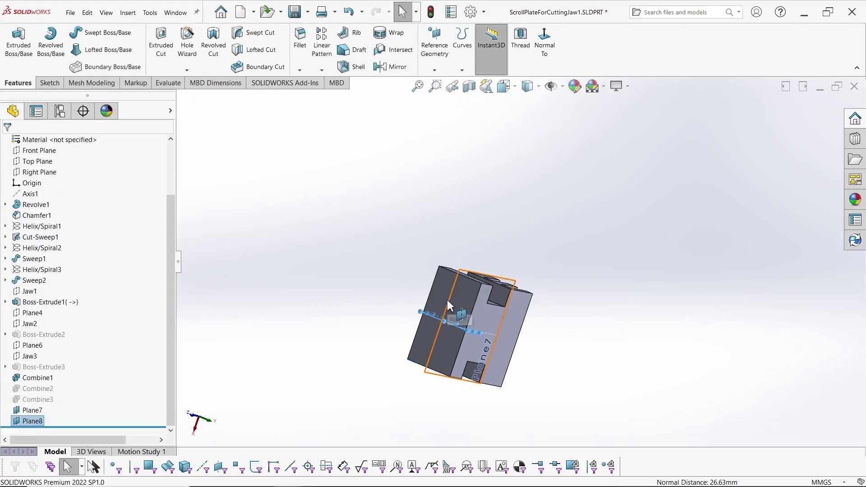
- Create a reference axis through the jaw where its two mid planes intersect
{"action": "left_click", "coordinate": [434, 69]}
{"action": "left_click", "coordinate": [440, 92]}
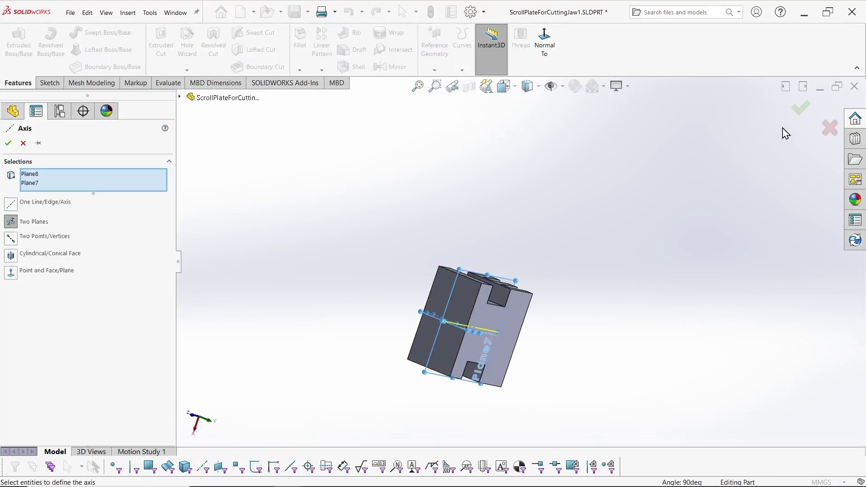
{"action": "key", "text": "Return"}
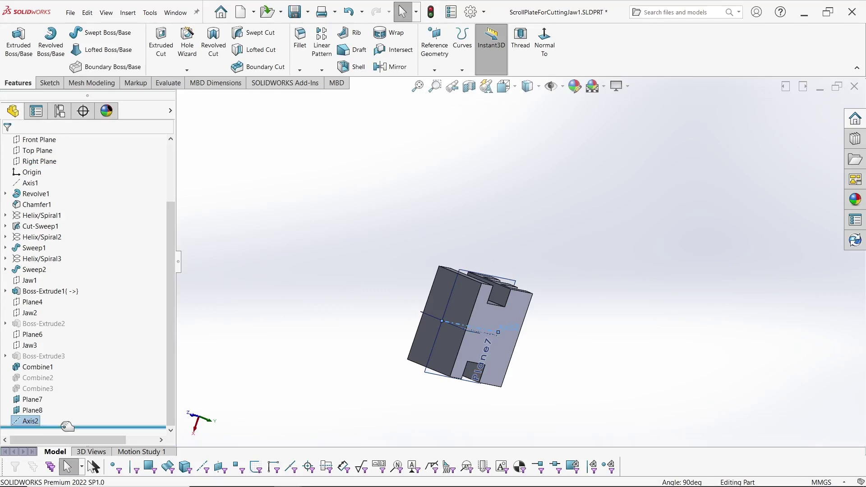
{"action": "middle_click_drag", "start_coordinate": [258, 331], "coordinate": [299, 225]}
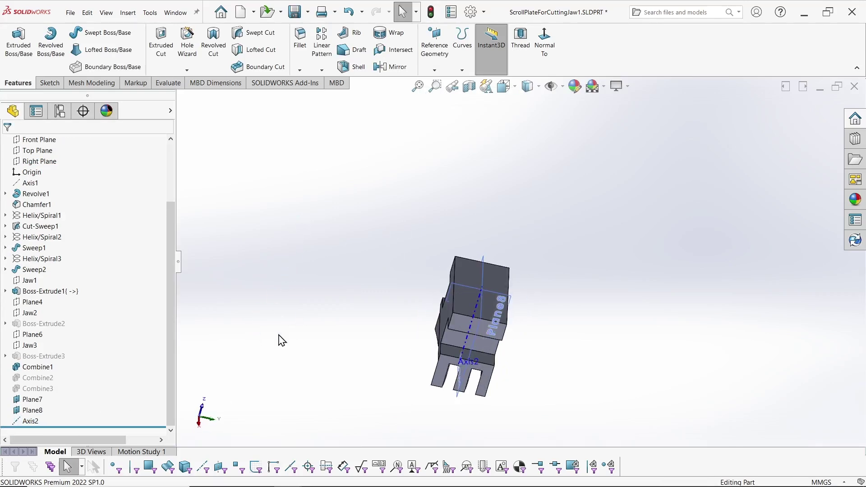
{"action": "left_click", "coordinate": [60, 111]}
{"action": "left_click", "coordinate": [13, 112]}
- In the ThJawChck assembly, measure the distance between the front housing's Axis1 and the jaw's Axis2
{"action": "key", "text": "ctrl+Tab"}
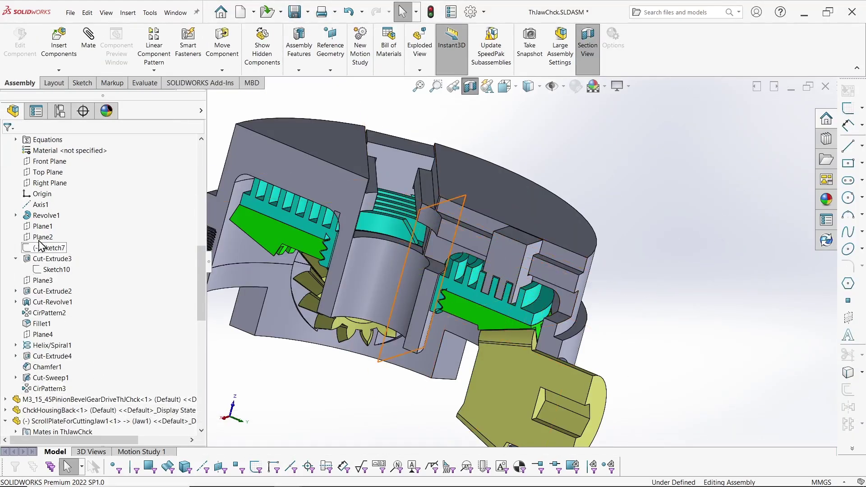
{"action": "left_click", "coordinate": [41, 204]}
{"action": "scroll", "coordinate": [41, 360], "scroll_direction": "down", "scroll_amount": 12}
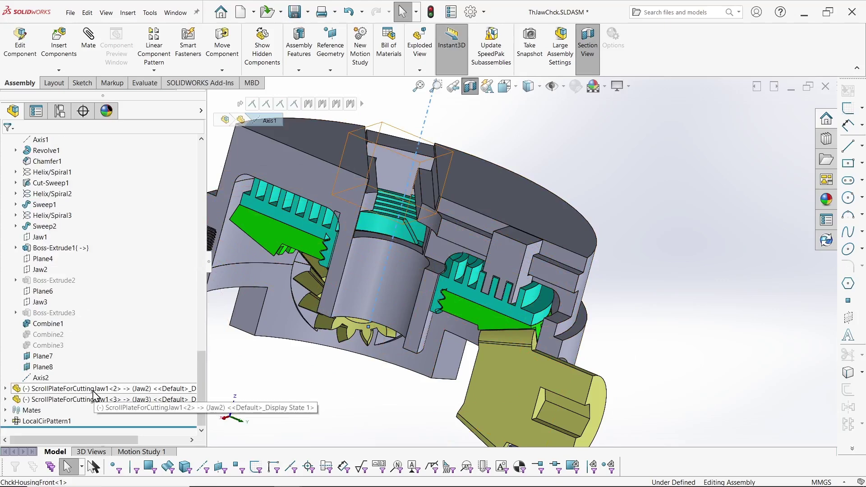
{"action": "left_click", "coordinate": [40, 378], "text": "ctrl"}
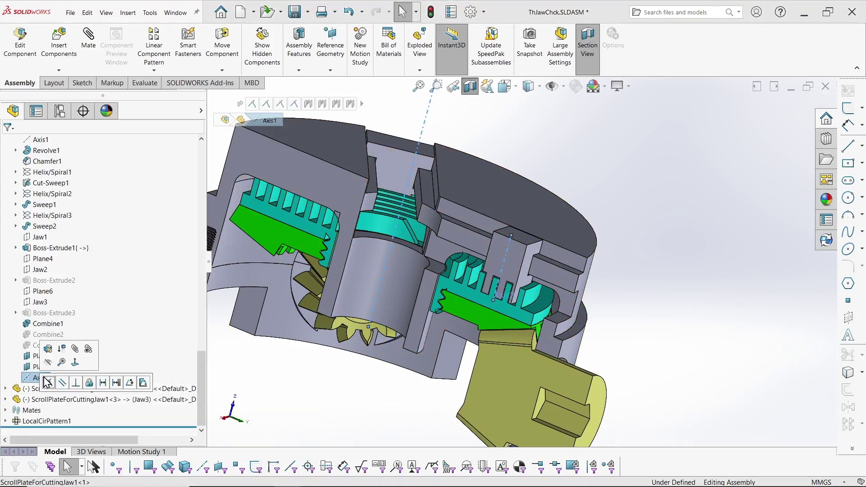
{"action": "key", "text": "s"}
{"action": "left_click", "coordinate": [253, 340]}
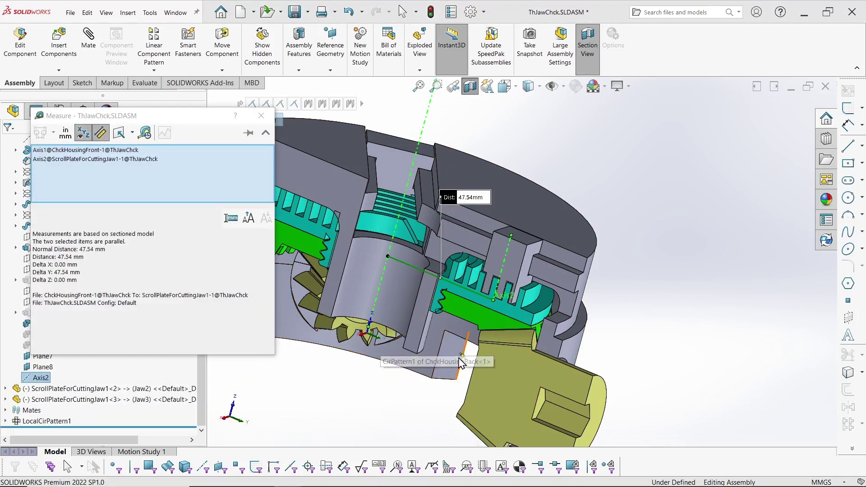
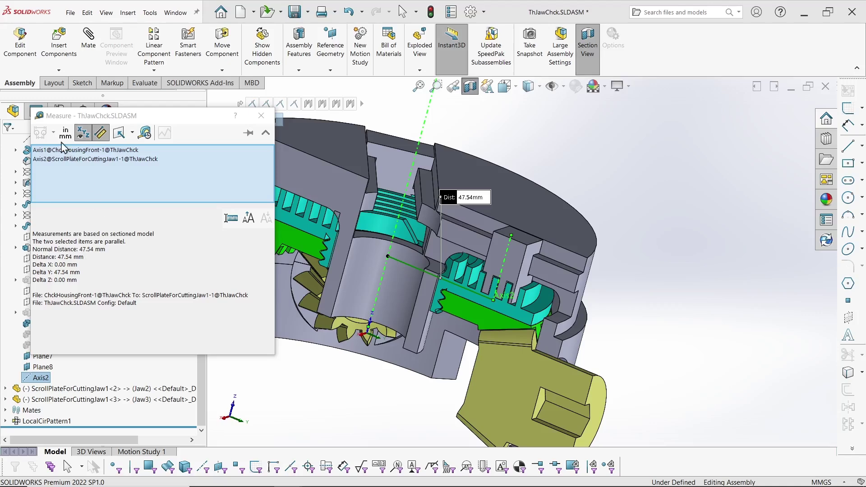
- Close the distance measurement and open the second jaw component, ScrollPlateForCuttingJaw1 in its Jaw2 configuration, as a part
{"action": "left_click", "coordinate": [666, 146]}
{"action": "right_click", "coordinate": [658, 138]}
{"action": "key", "text": "Escape"}
{"action": "key", "text": "Escape"}
{"action": "middle_click_drag", "start_coordinate": [617, 145], "coordinate": [500, 147]}
{"action": "left_click", "coordinate": [495, 138]}
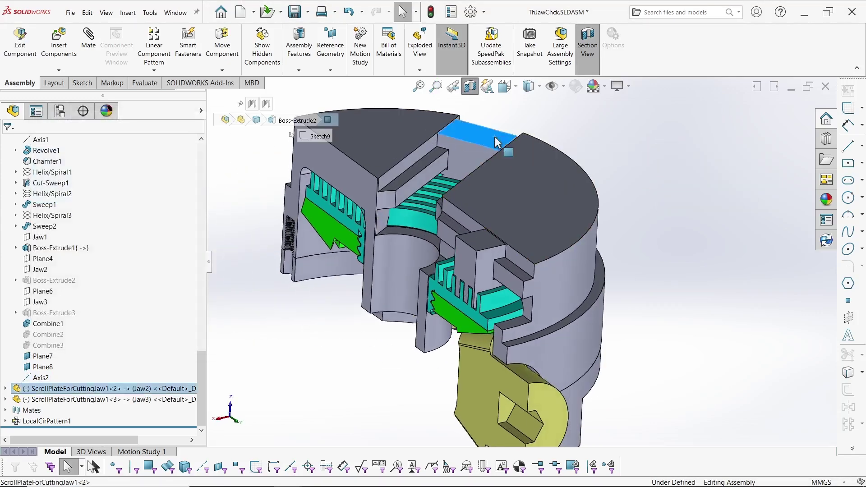
{"action": "right_click", "coordinate": [480, 147]}
{"action": "left_click", "coordinate": [487, 253]}
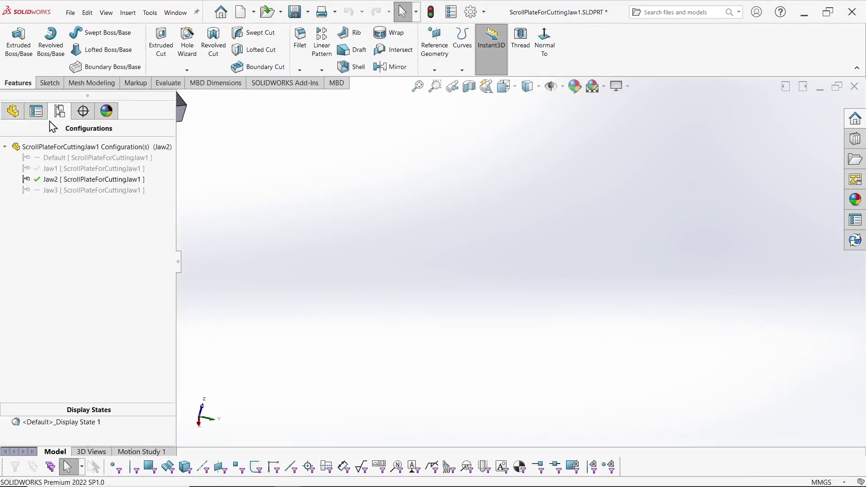
- Create a mid plane between the Jaw2 body's two opposite profile-shaped end faces
{"action": "left_click", "coordinate": [423, 236]}
{"action": "middle_click_drag", "start_coordinate": [489, 268], "coordinate": [564, 288]}
{"action": "left_click", "coordinate": [405, 202], "text": "ctrl"}
{"action": "middle_click_drag", "start_coordinate": [563, 254], "coordinate": [497, 243]}
{"action": "left_click", "coordinate": [434, 71]}
{"action": "left_click", "coordinate": [439, 83]}
{"action": "left_click", "coordinate": [10, 147]}
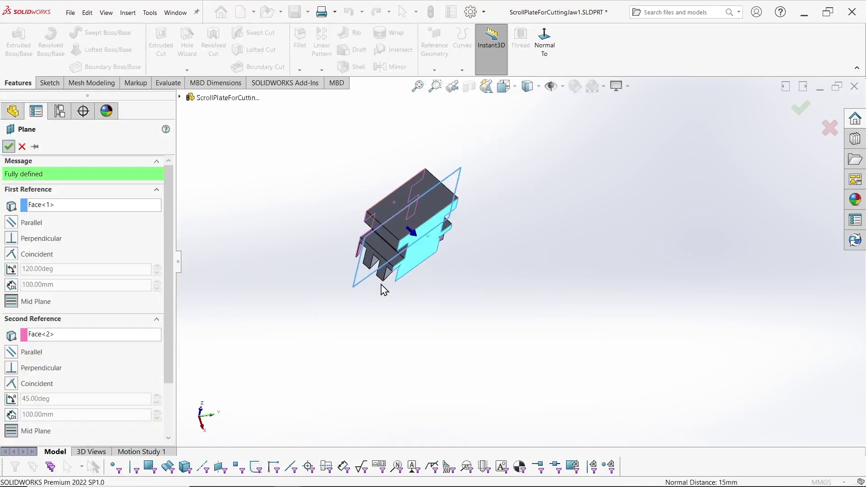
- Create a second mid plane between Jaw2's two opposite side faces and a reference axis where both mid planes intersect
{"action": "scroll", "coordinate": [379, 280], "scroll_direction": "down", "scroll_amount": 2}
{"action": "left_click", "coordinate": [407, 226]}
{"action": "middle_click_drag", "start_coordinate": [415, 245], "coordinate": [449, 354]}
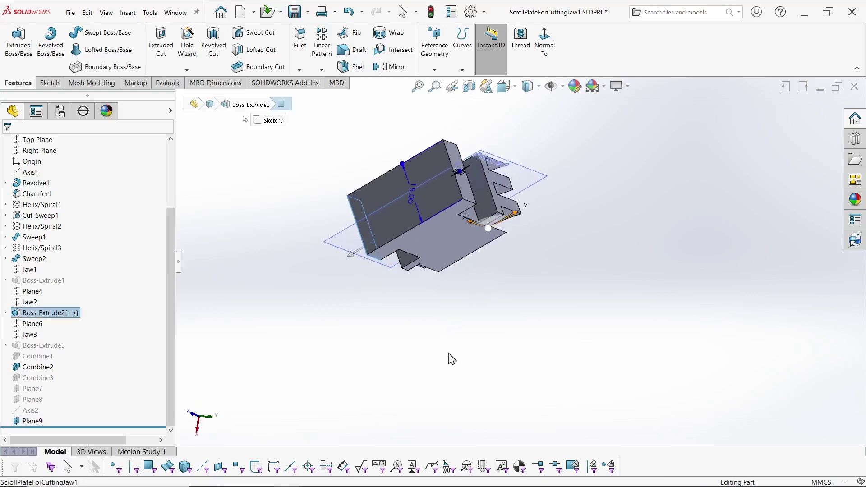
{"action": "left_click", "coordinate": [461, 192], "text": "ctrl"}
{"action": "left_click", "coordinate": [435, 71]}
{"action": "left_click", "coordinate": [439, 82]}
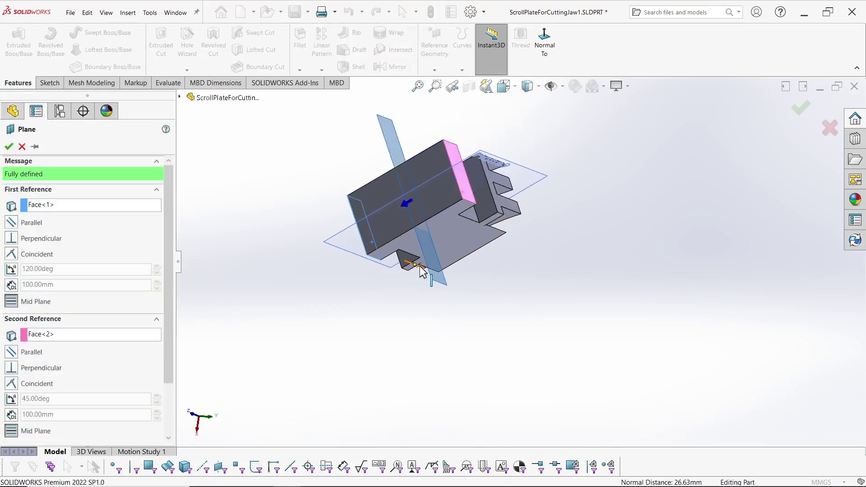
{"action": "left_click", "coordinate": [9, 146]}
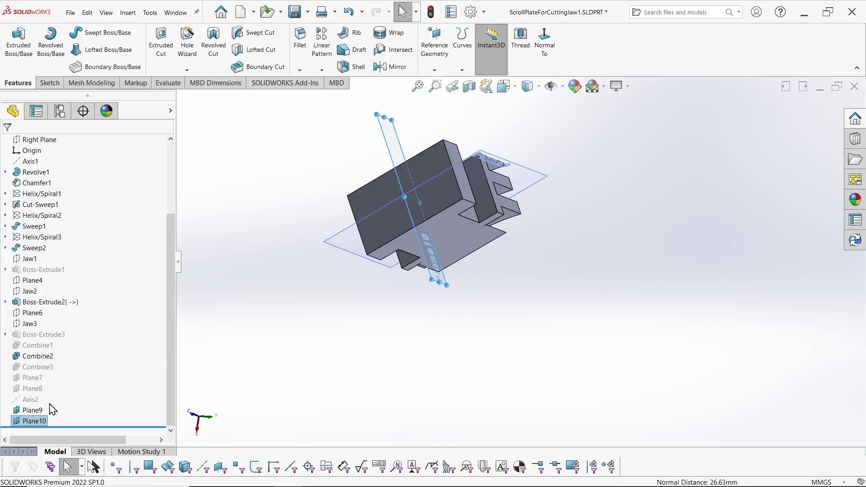
{"action": "left_click", "coordinate": [434, 70]}
{"action": "left_click", "coordinate": [439, 92]}
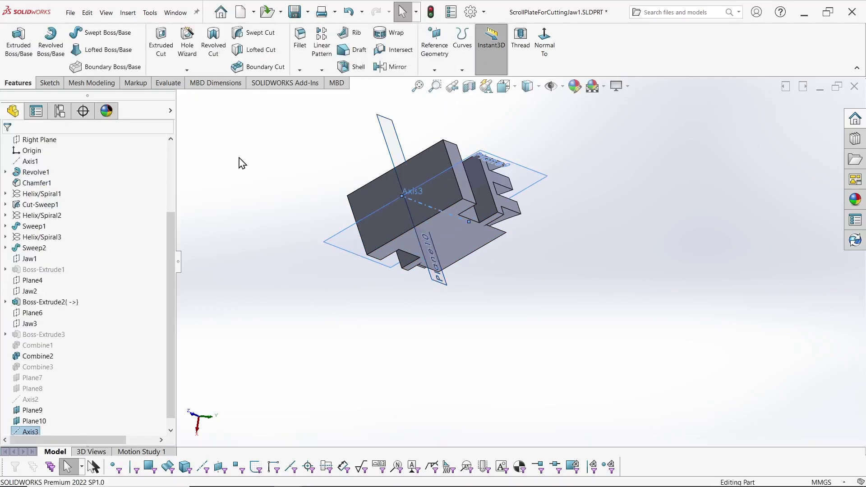
- In the ThJawChck assembly, measure the distance between the assembly's Axis1 and the second jaw's Axis3
{"action": "key", "text": "ctrl+Tab"}
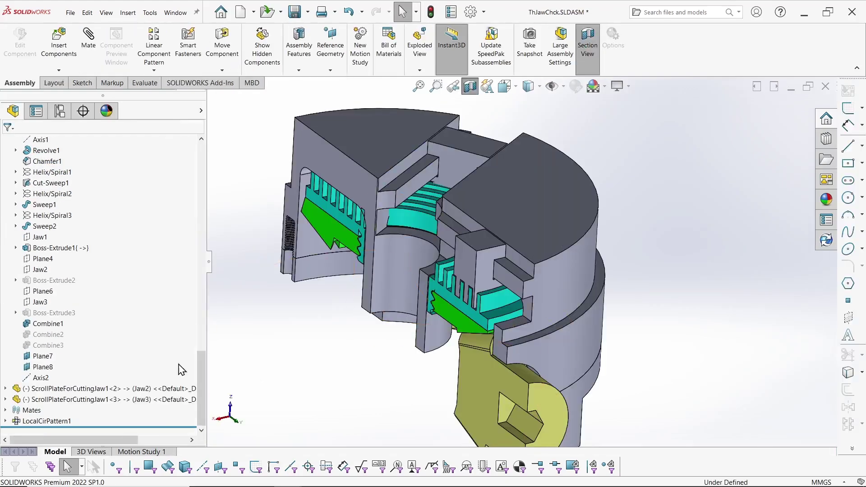
{"action": "scroll", "coordinate": [68, 292], "scroll_direction": "up", "scroll_amount": 14}
{"action": "scroll", "coordinate": [73, 297], "scroll_direction": "up", "scroll_amount": 10}
{"action": "left_click", "coordinate": [31, 226]}
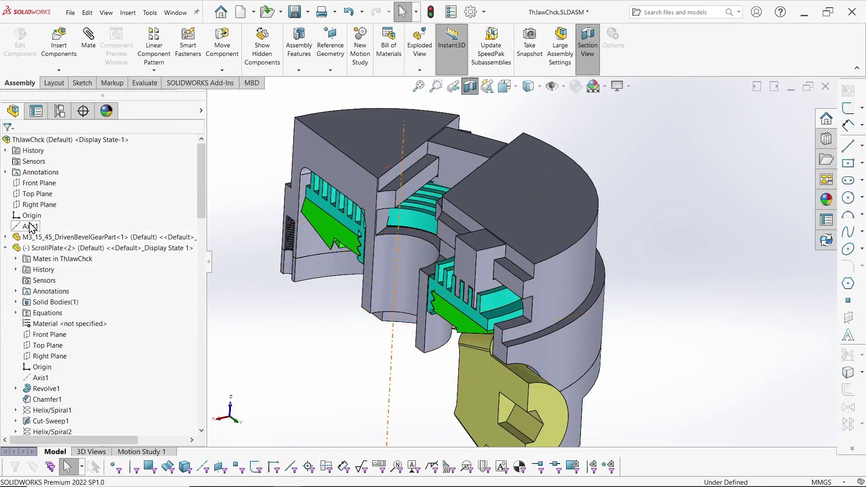
{"action": "left_click", "coordinate": [5, 247]}
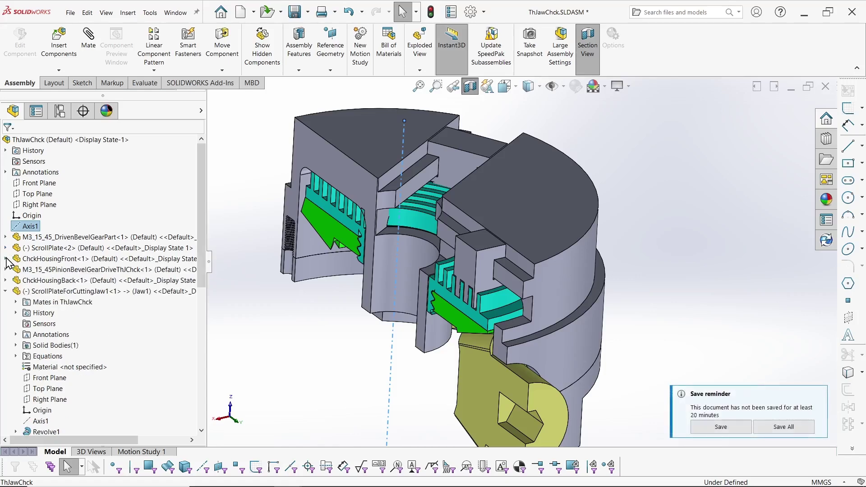
{"action": "left_click", "coordinate": [5, 290]}
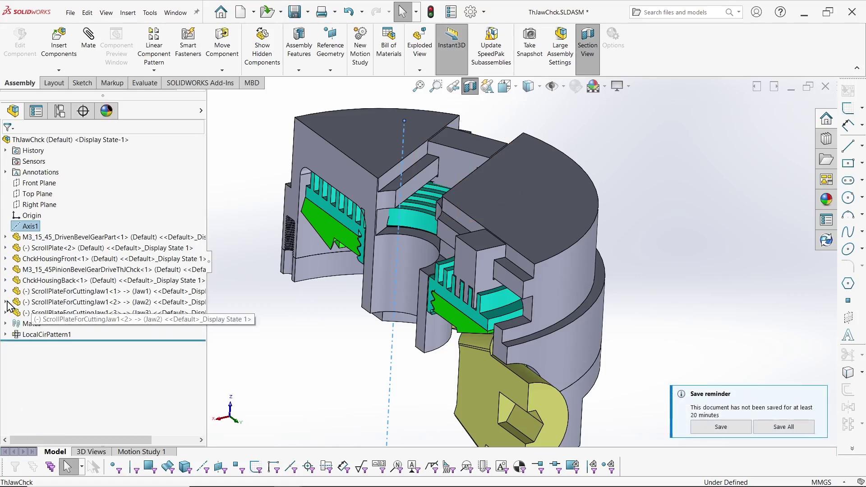
{"action": "left_click", "coordinate": [5, 302]}
{"action": "scroll", "coordinate": [26, 320], "scroll_direction": "down", "scroll_amount": 10}
{"action": "left_click", "coordinate": [42, 390]}
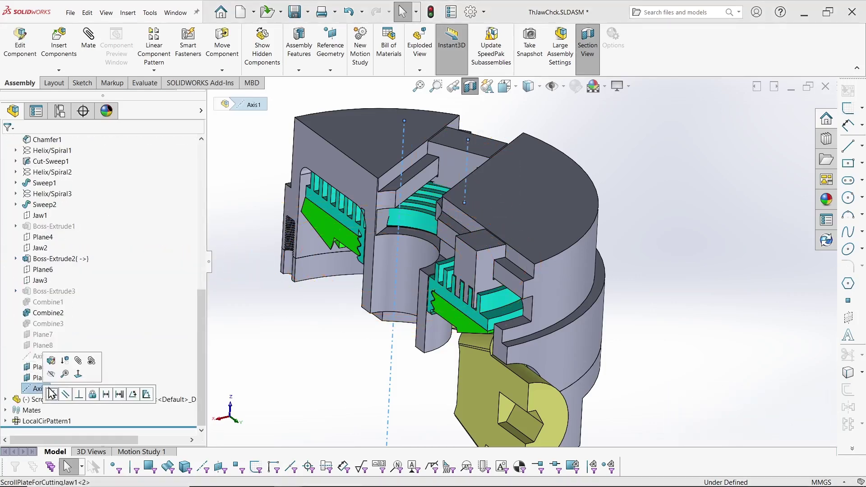
{"action": "key", "text": "s"}
{"action": "left_click", "coordinate": [191, 403]}
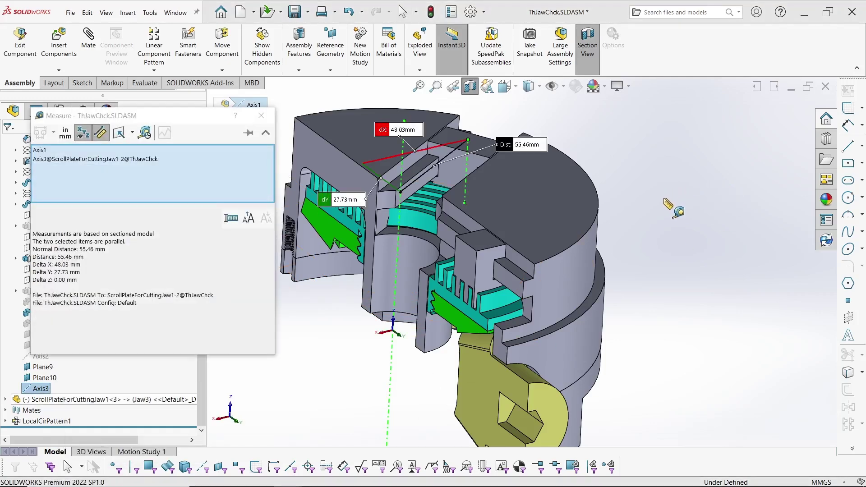
{"action": "middle_click_drag", "start_coordinate": [665, 213], "coordinate": [619, 218]}
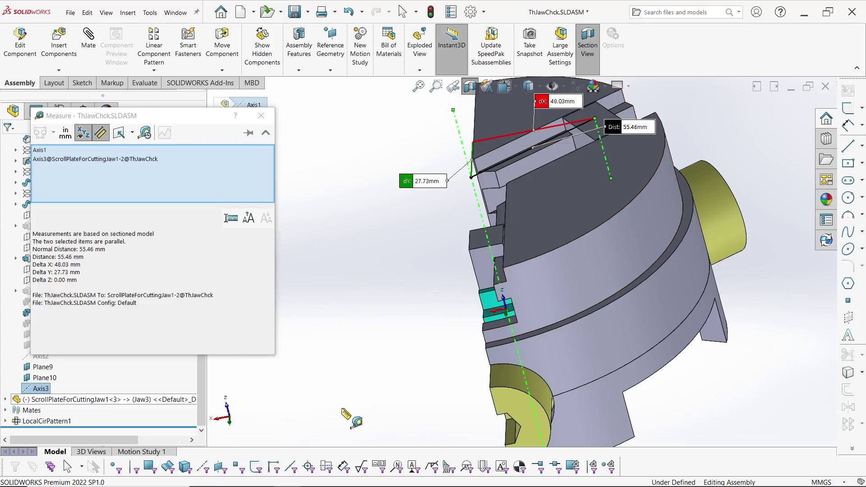
{"action": "left_click", "coordinate": [261, 115]}
{"action": "key", "text": "s"}
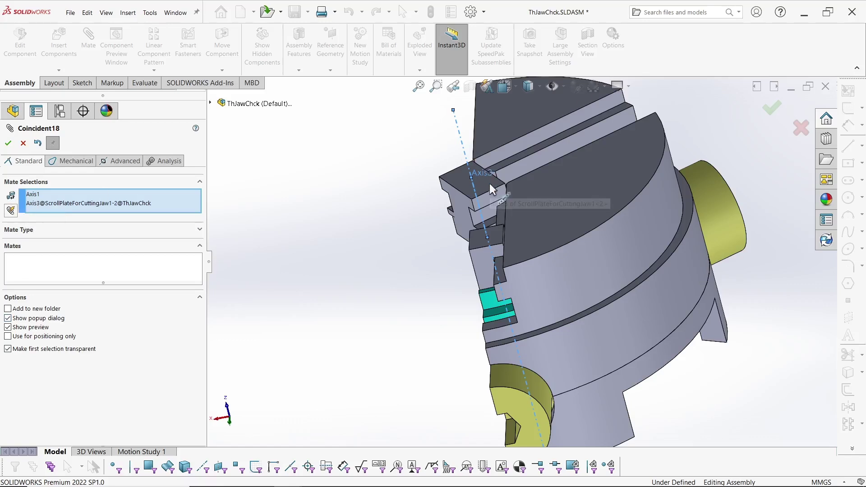
{"action": "left_click", "coordinate": [799, 134]}
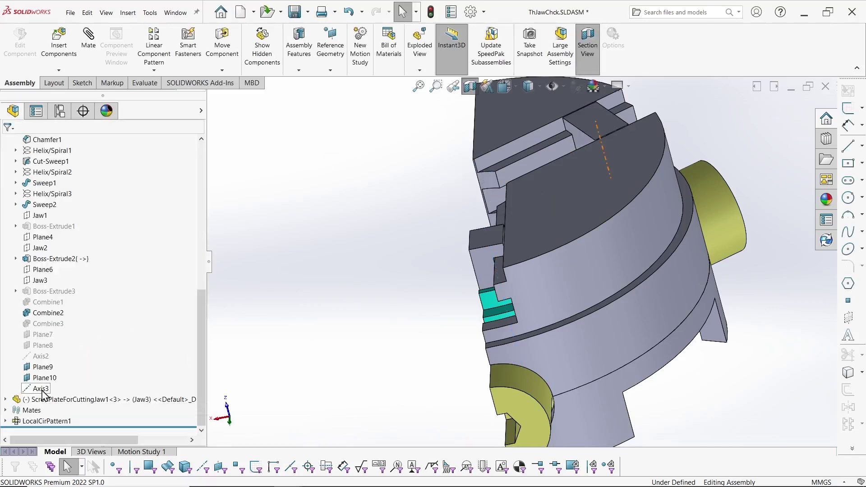
{"action": "middle_click_drag", "start_coordinate": [395, 348], "coordinate": [396, 361]}
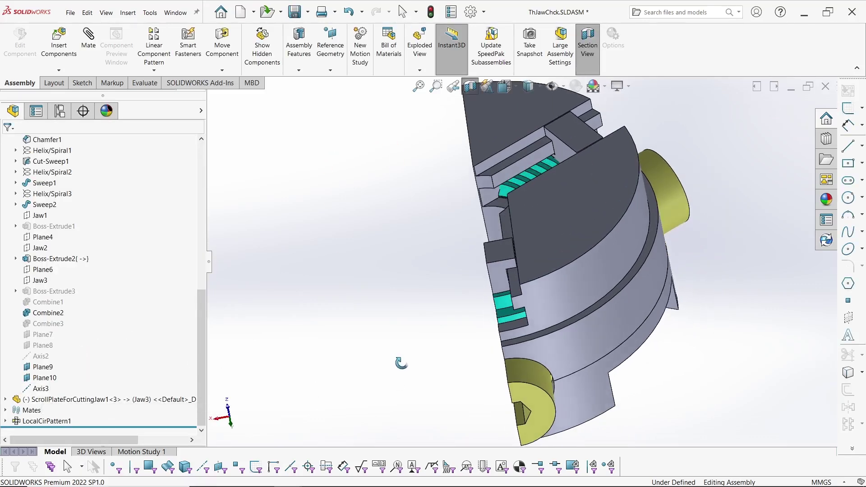
- Turn off the section view so the whole chuck assembly is displayed
{"action": "scroll", "coordinate": [77, 360], "scroll_direction": "up", "scroll_amount": 10}
{"action": "left_click", "coordinate": [43, 205]}
{"action": "left_click", "coordinate": [470, 86]}
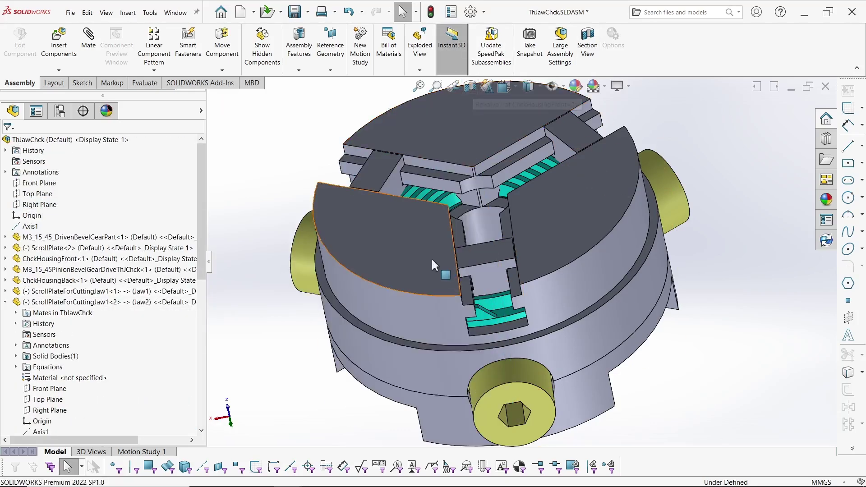
- Create an assembly reference plane through Axis1 at 30 degrees to the Right Plane
{"action": "left_click", "coordinate": [44, 205]}
{"action": "scroll", "coordinate": [285, 340], "scroll_direction": "up", "scroll_amount": 1}
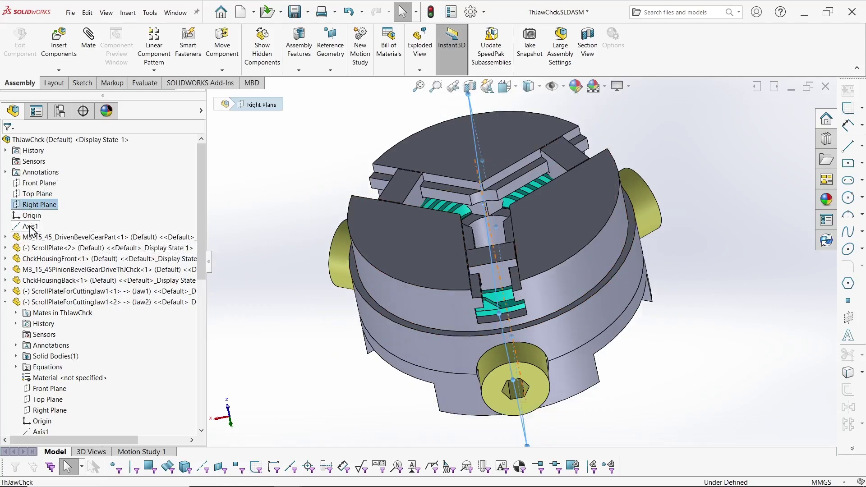
{"action": "middle_click_drag", "start_coordinate": [281, 330], "coordinate": [287, 375]}
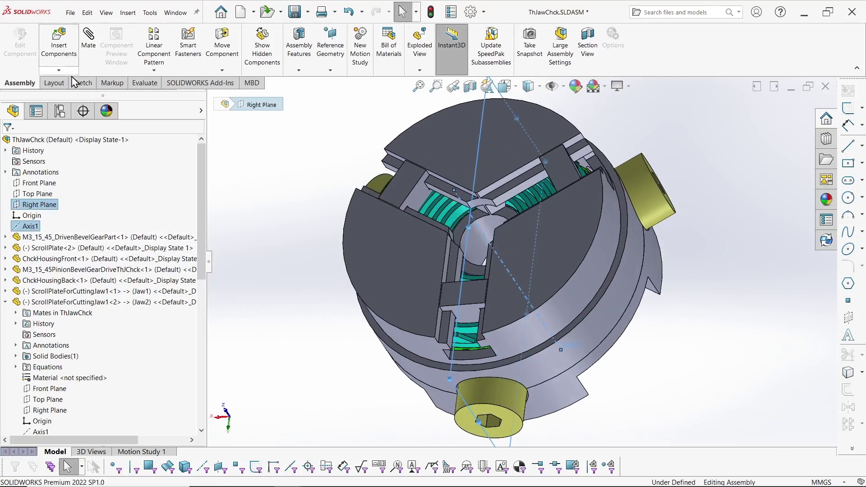
{"action": "left_click", "coordinate": [330, 67]}
{"action": "left_click", "coordinate": [338, 79]}
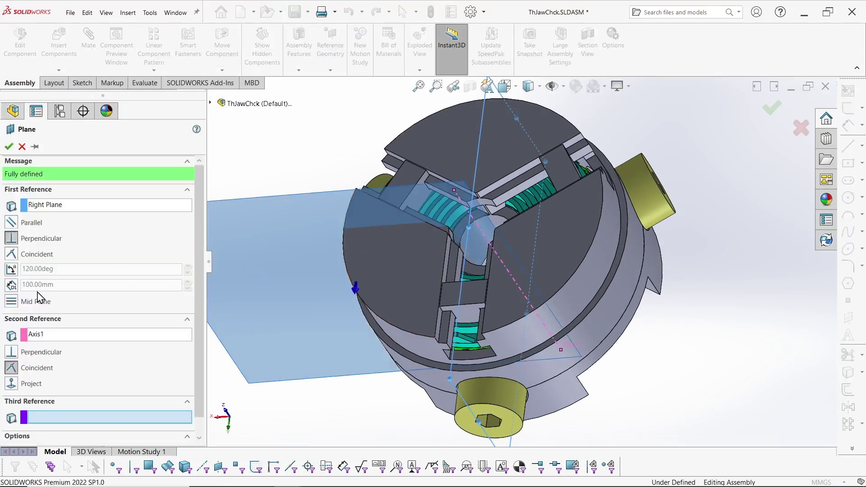
{"action": "left_click", "coordinate": [11, 269]}
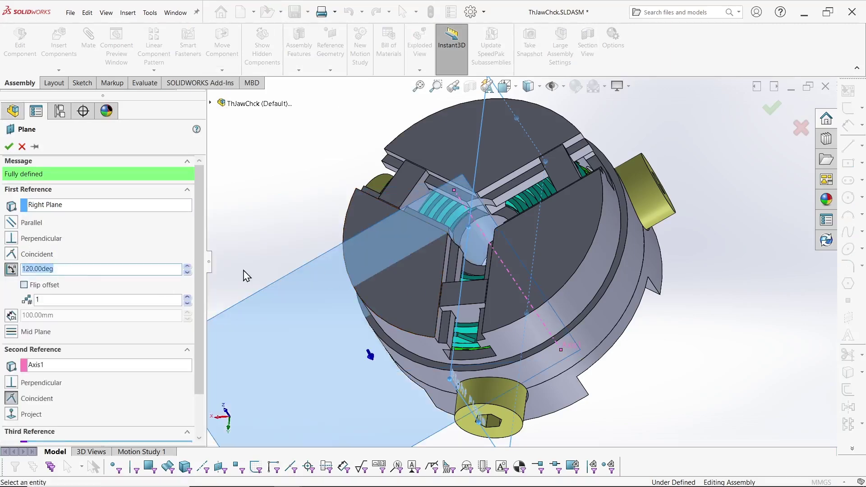
{"action": "type", "text": "60"}
{"action": "key", "text": "Return"}
{"action": "middle_click_drag", "start_coordinate": [251, 277], "coordinate": [634, 405]}
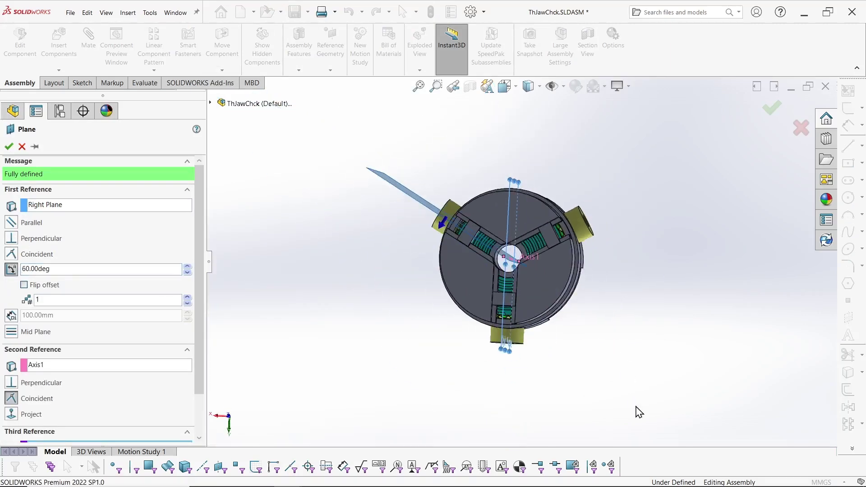
{"action": "type", "text": "30"}
{"action": "key", "text": "Return"}
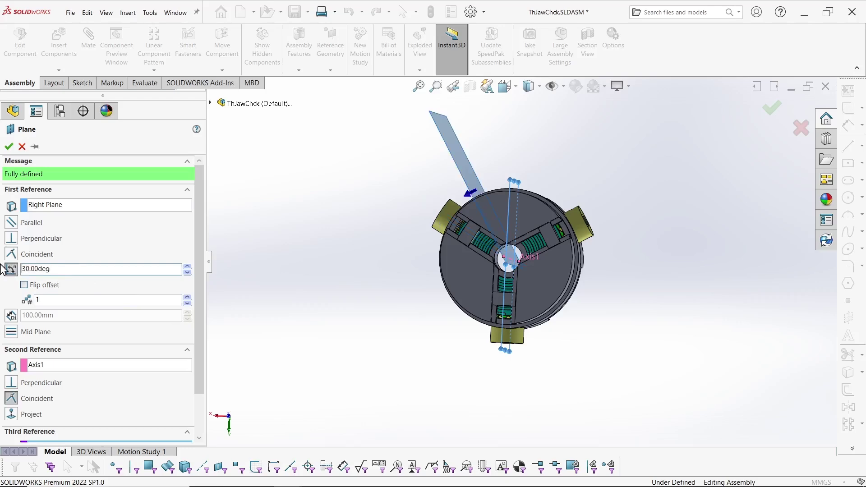
{"action": "scroll", "coordinate": [525, 293], "scroll_direction": "down", "scroll_amount": 3}
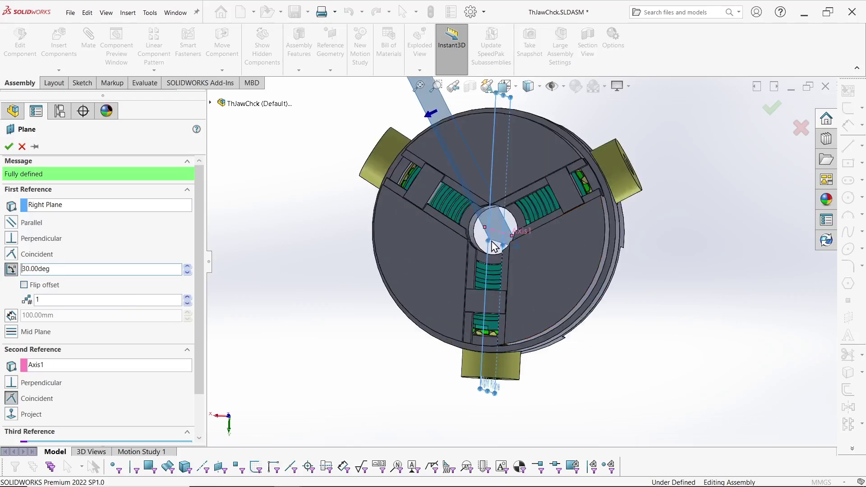
{"action": "left_click", "coordinate": [771, 108]}
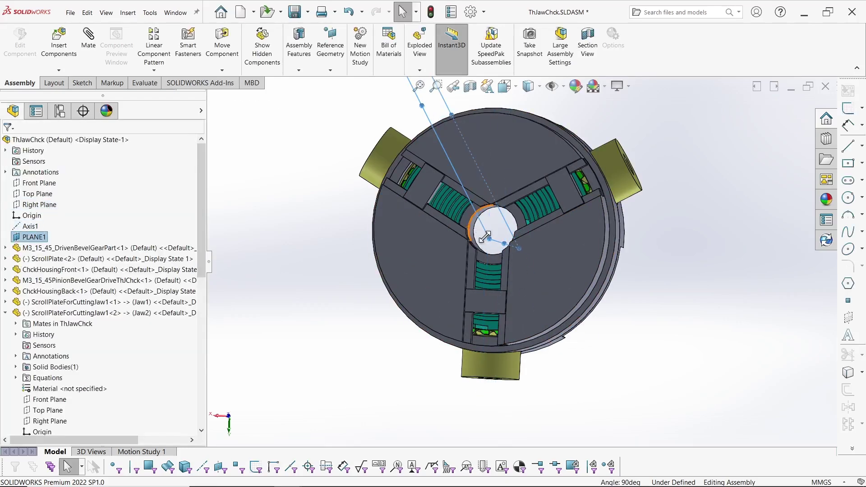
- Add a 47.54 mm distance mate between the second jaw's Plane9 and the assembly's PLANE1
{"action": "key", "text": "space"}
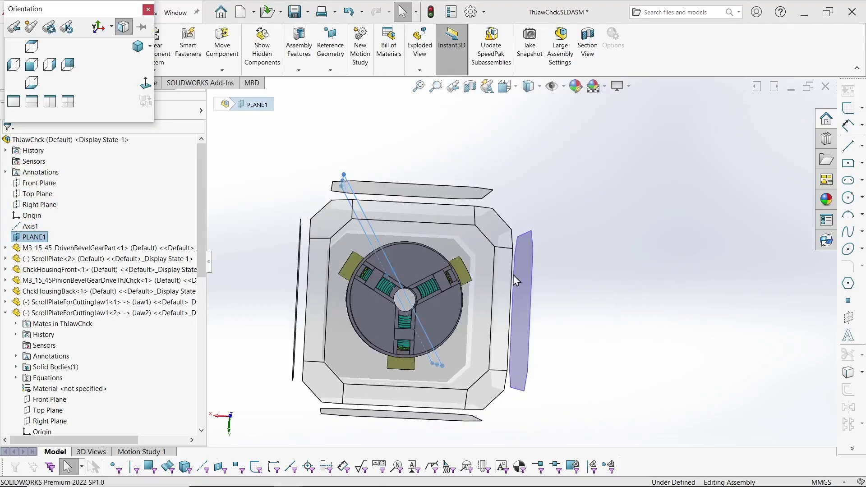
{"action": "left_click", "coordinate": [479, 289]}
{"action": "left_click", "coordinate": [596, 199]}
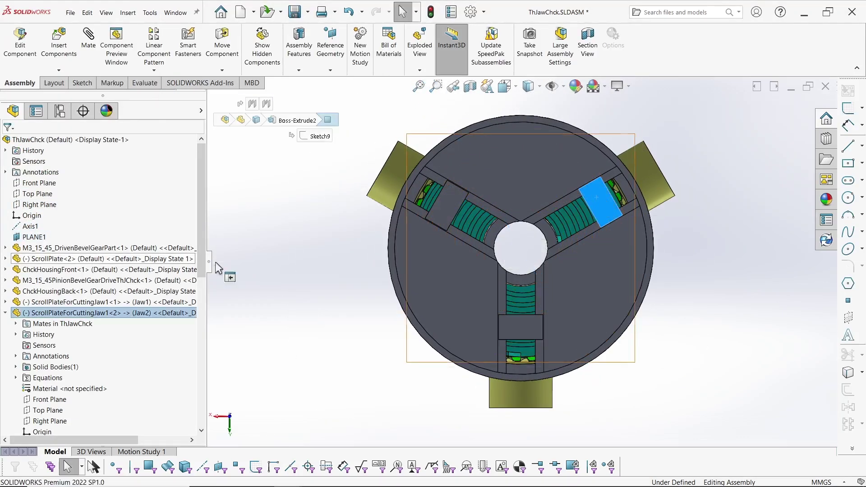
{"action": "scroll", "coordinate": [27, 361], "scroll_direction": "down", "scroll_amount": 10}
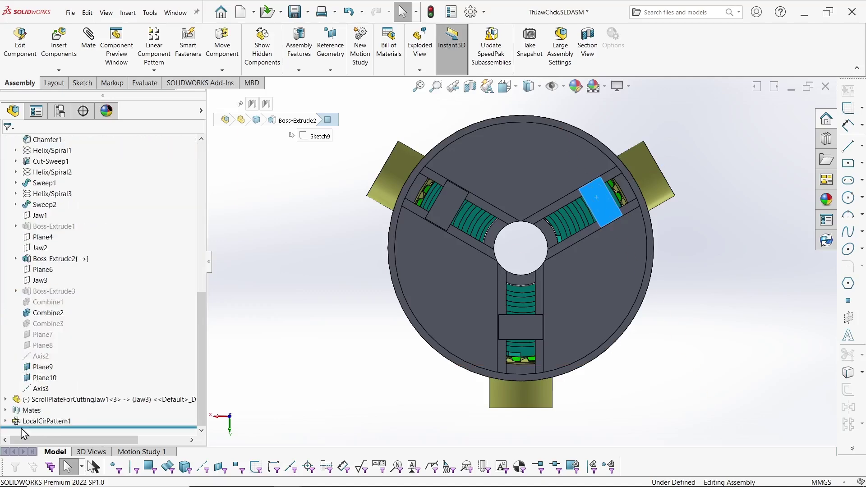
{"action": "left_click", "coordinate": [43, 367]}
{"action": "key", "text": "s"}
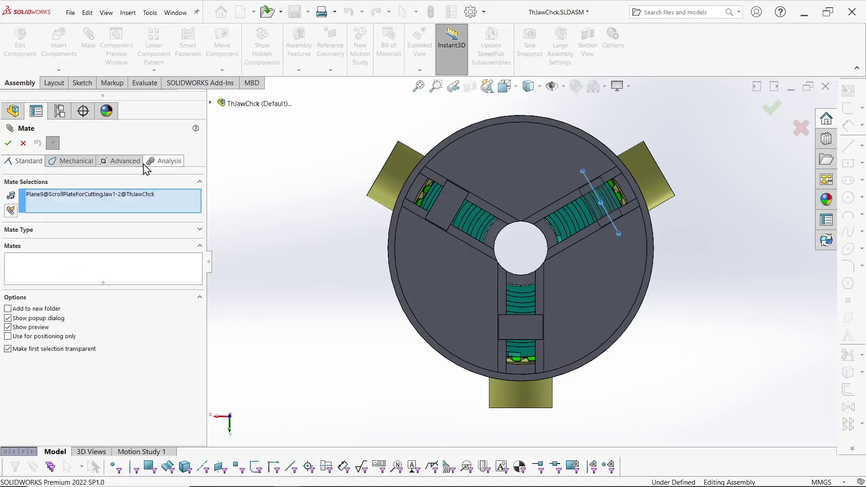
{"action": "left_click", "coordinate": [210, 103]}
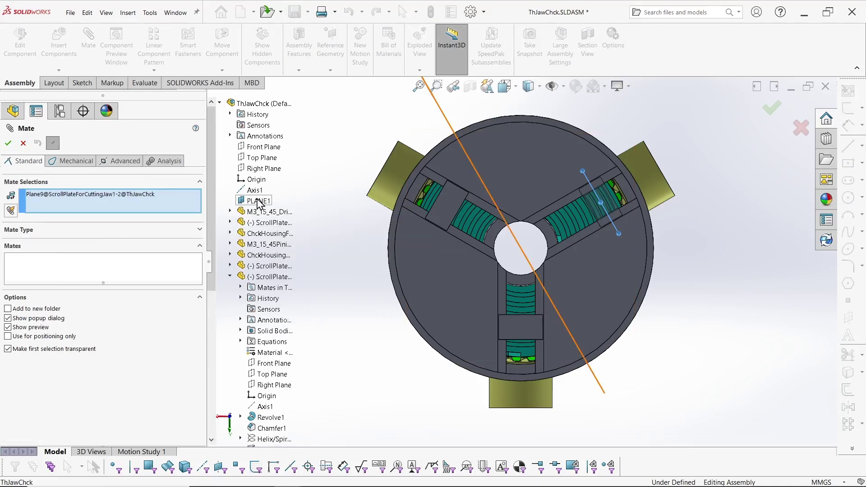
{"action": "left_click", "coordinate": [258, 201]}
{"action": "left_click", "coordinate": [72, 162]}
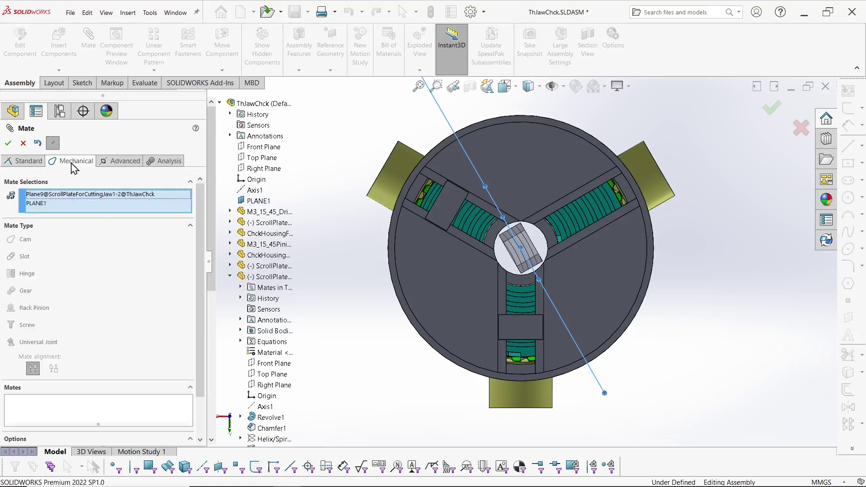
{"action": "left_click", "coordinate": [119, 162]}
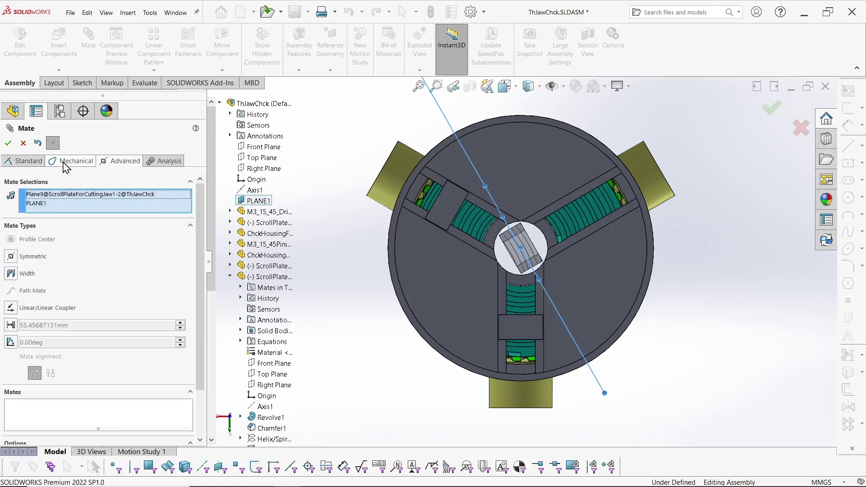
{"action": "left_click", "coordinate": [11, 325]}
{"action": "type", "text": "47"}
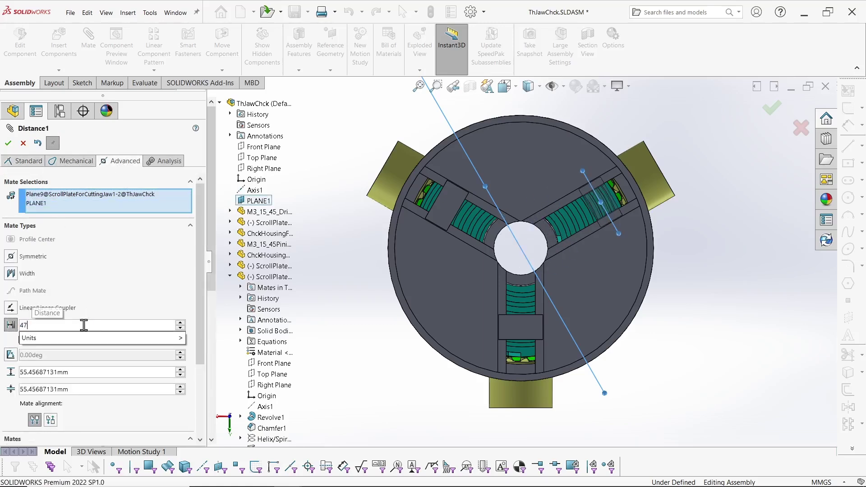
{"action": "type", "text": ".54"}
{"action": "key", "text": "Return"}
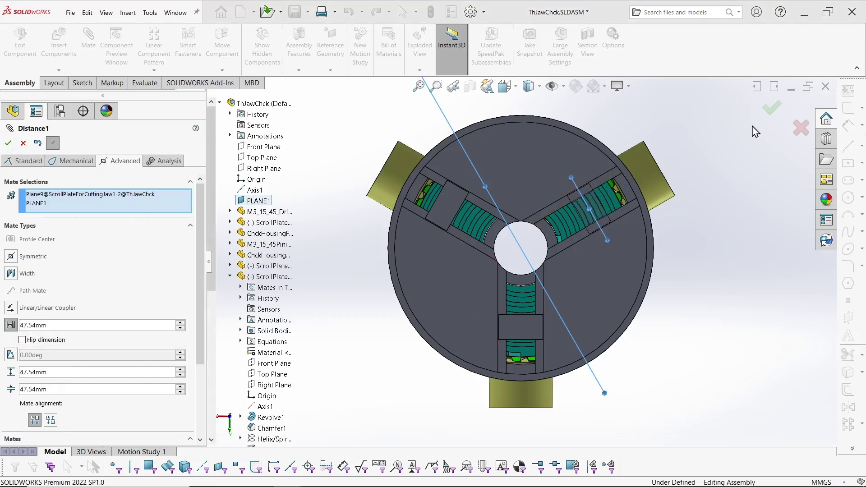
{"action": "key", "text": "Return"}
{"action": "left_click", "coordinate": [9, 145]}
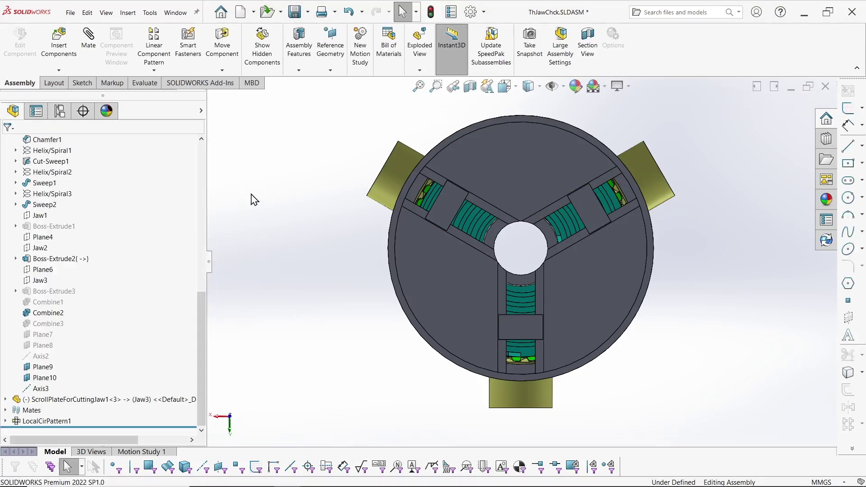
- Create an assembly reference plane through Axis1 perpendicular to PLANE1
{"action": "left_click", "coordinate": [34, 237]}
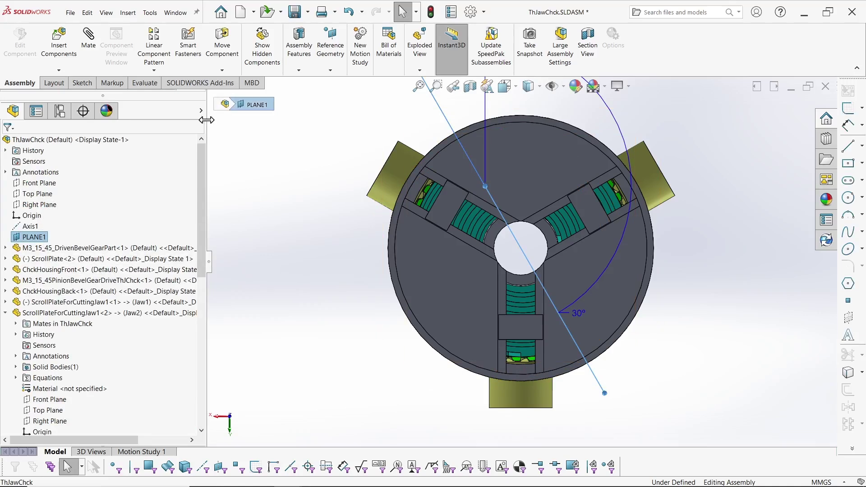
{"action": "left_click", "coordinate": [32, 226], "text": "ctrl"}
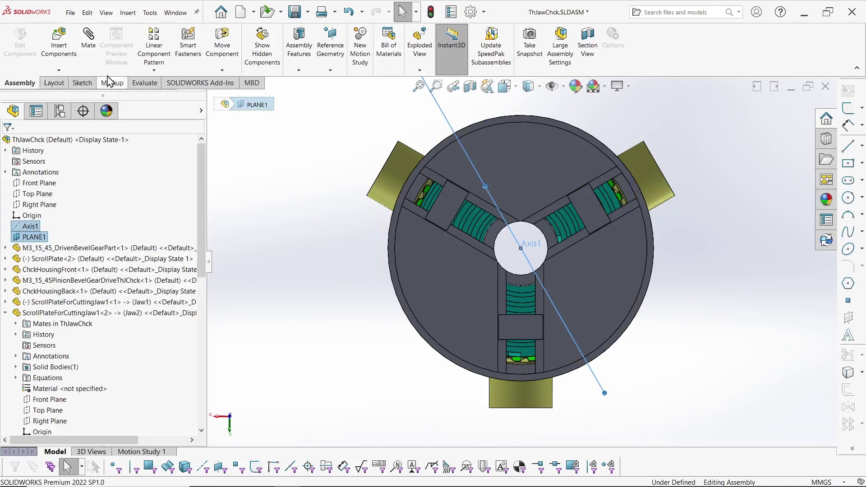
{"action": "left_click", "coordinate": [331, 70]}
{"action": "left_click", "coordinate": [334, 90]}
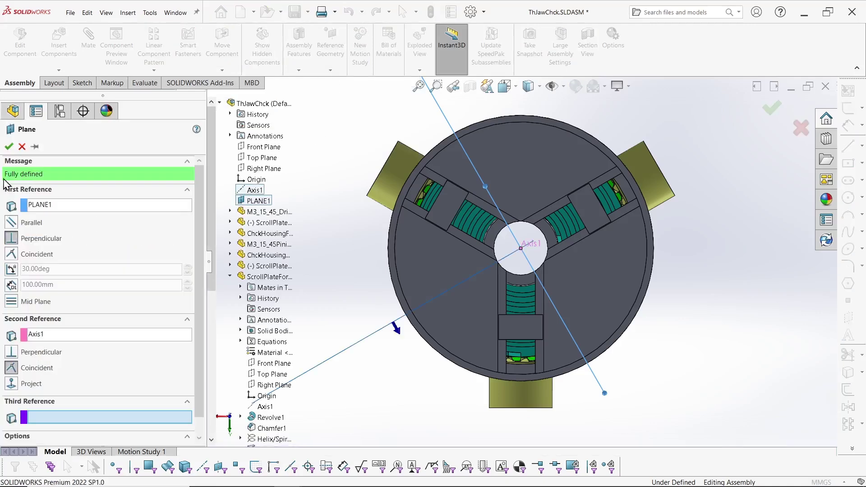
{"action": "left_click", "coordinate": [9, 147]}
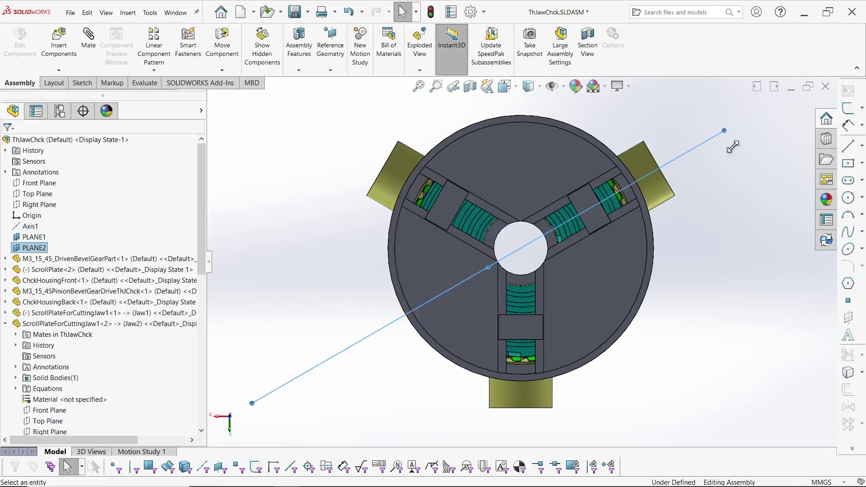
- Section the assembly along PLANE2 and examine how the second jaw's teeth fit into the scroll plate grooves
{"action": "left_click", "coordinate": [470, 86]}
{"action": "middle_click_drag", "start_coordinate": [473, 384], "coordinate": [676, 136]}
{"action": "left_click", "coordinate": [772, 108]}
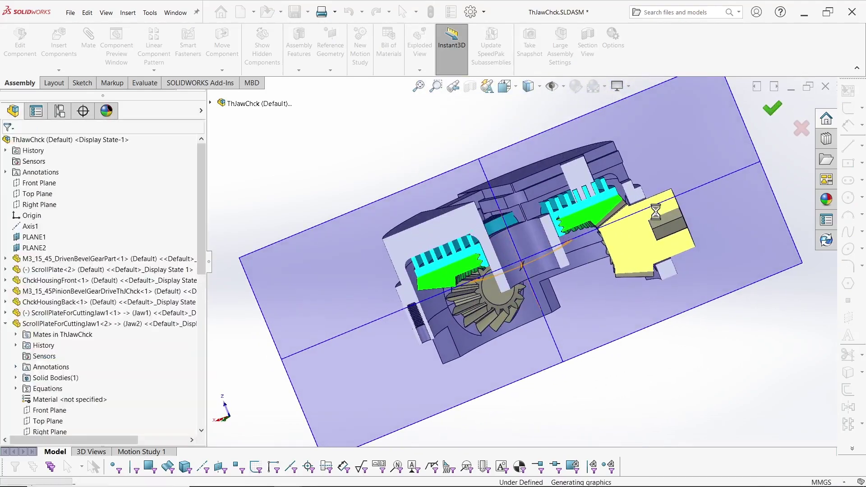
{"action": "scroll", "coordinate": [590, 190], "scroll_direction": "down", "scroll_amount": 10}
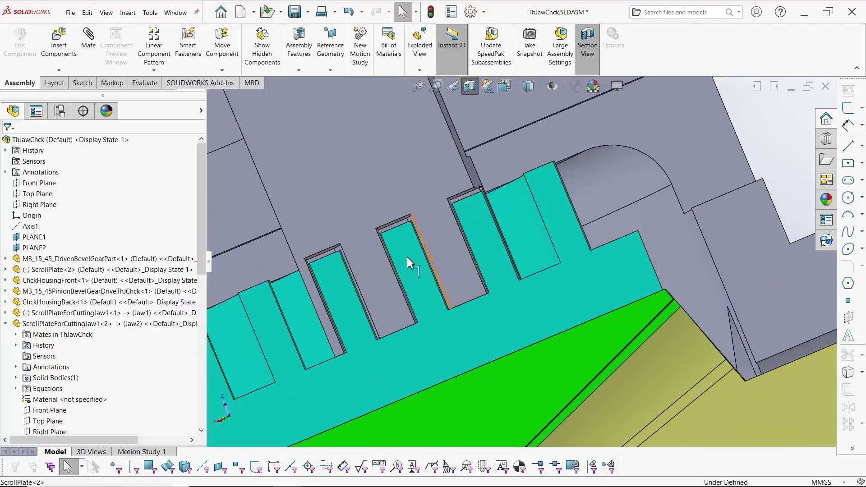
{"action": "scroll", "coordinate": [413, 270], "scroll_direction": "up", "scroll_amount": 10}
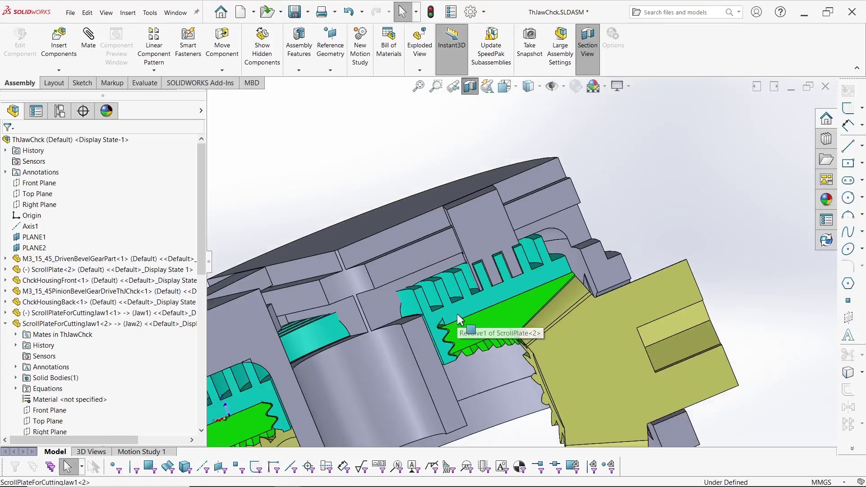
{"action": "scroll", "coordinate": [464, 311], "scroll_direction": "down", "scroll_amount": 8}
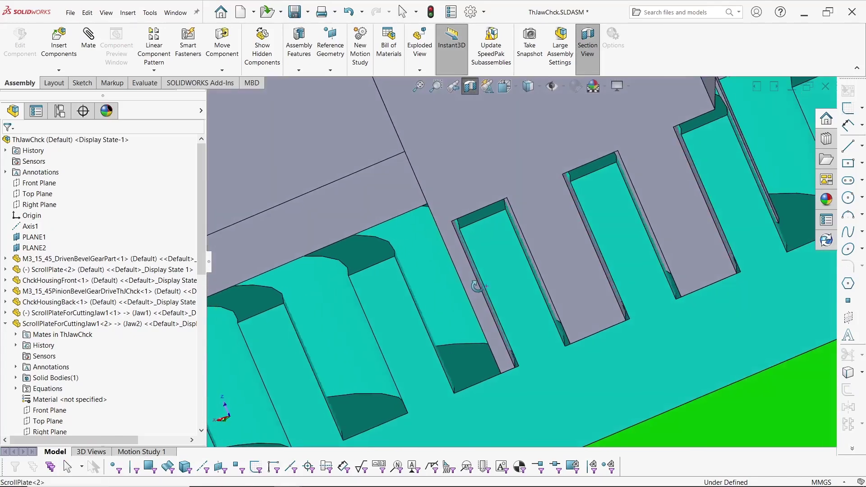